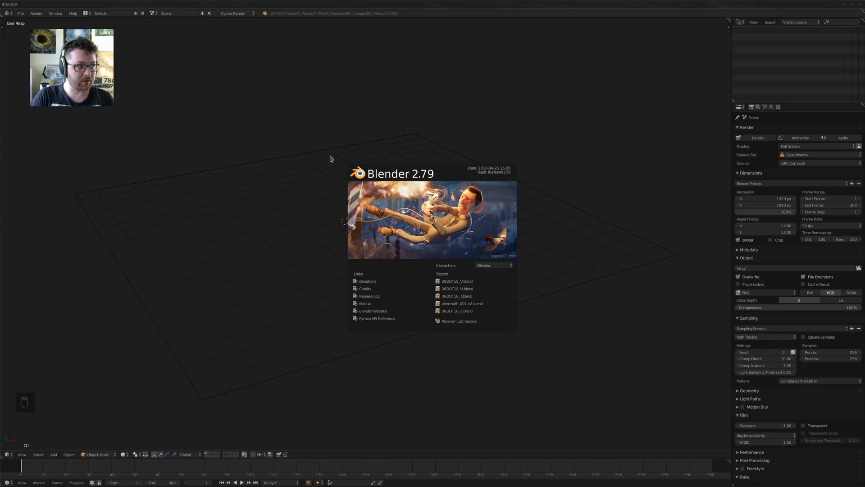
Dismiss the splash screen and add a text object to the empty scene
click(330, 158)
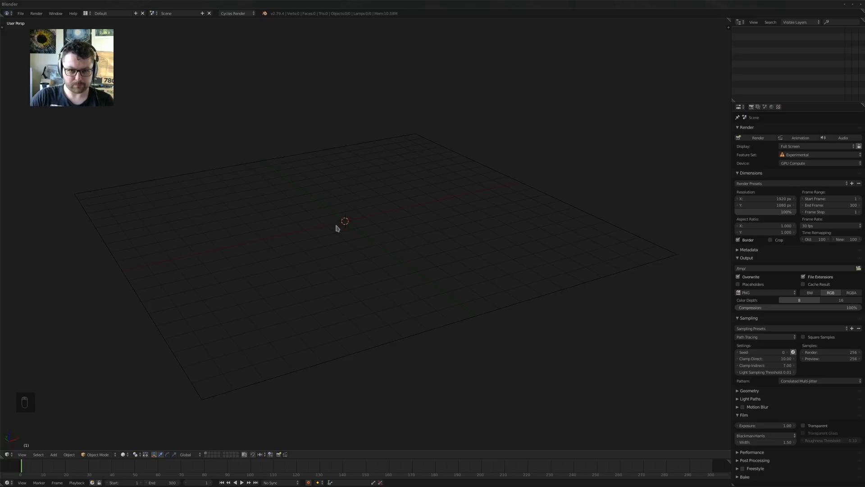
key(shift+a)
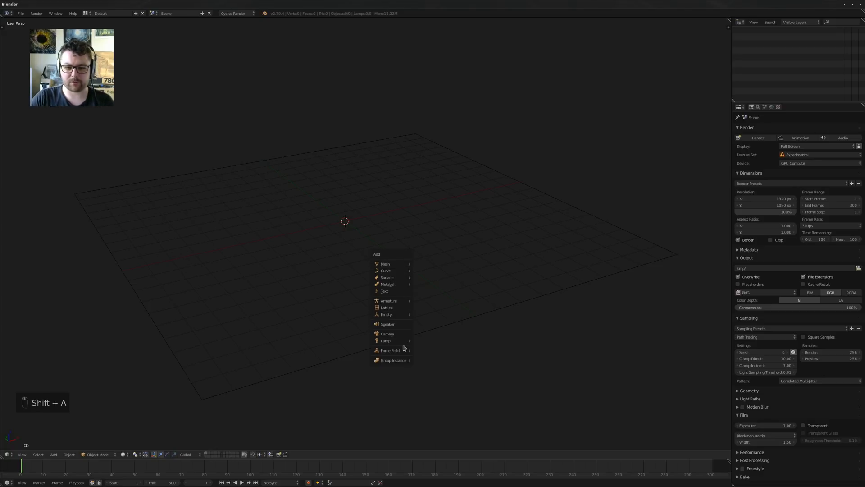
click(385, 292)
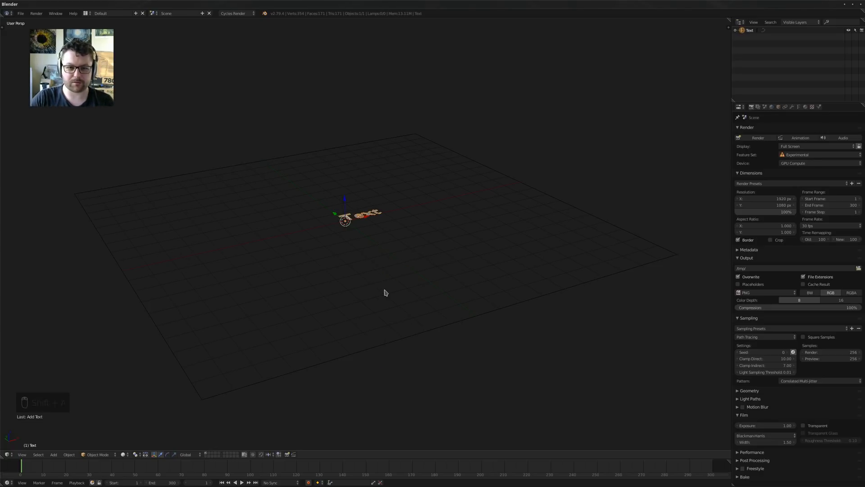
Replace the default wording of the text object with a single capital Y
key(Tab)
key(BackSpace)
key(BackSpace)
key(BackSpace)
key(BackSpace)
key(BackSpace)
key(BackSpace)
key(BackSpace)
key(BackSpace)
text(Y)
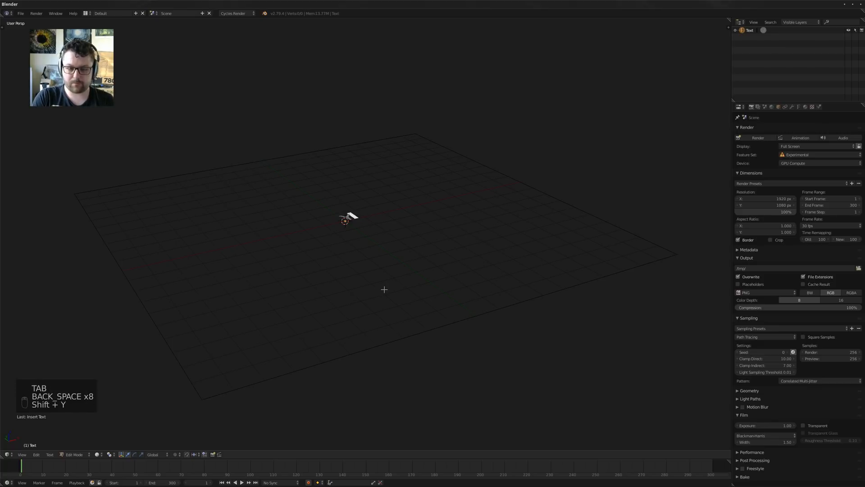
key(Return)
key(BackSpace)
key(Tab)
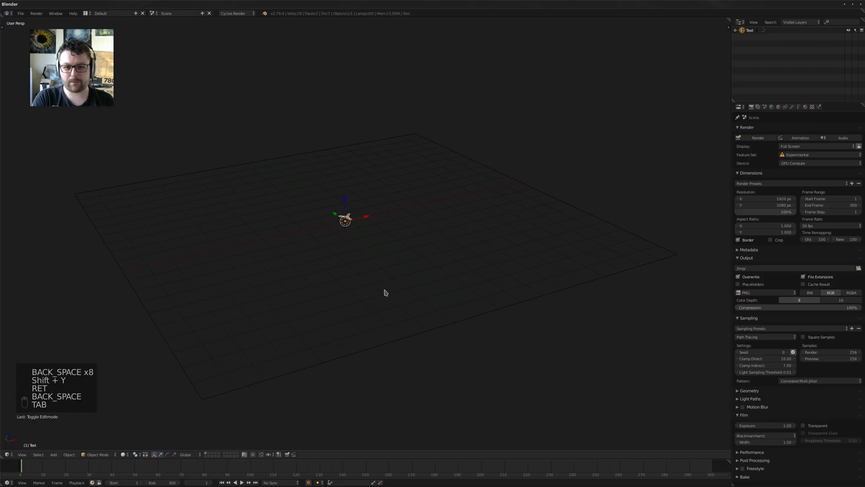
Rotate the Y to stand upright and set its font size to 10
key(r)
click(383, 292)
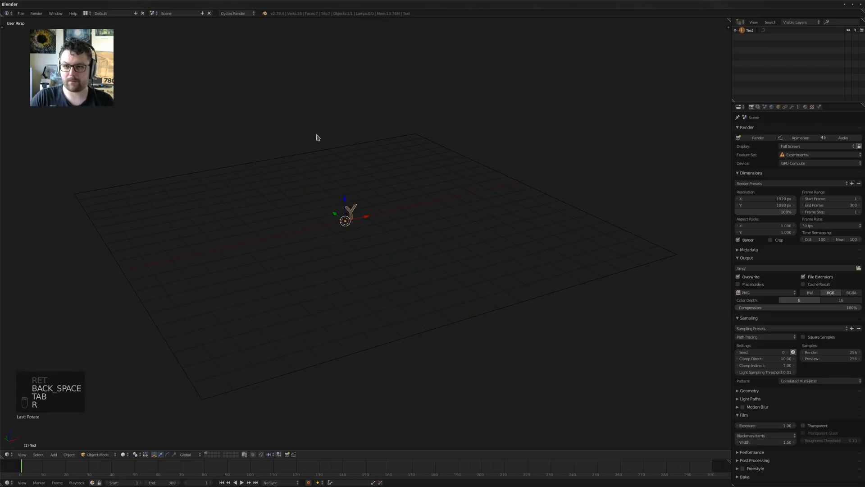
click(799, 107)
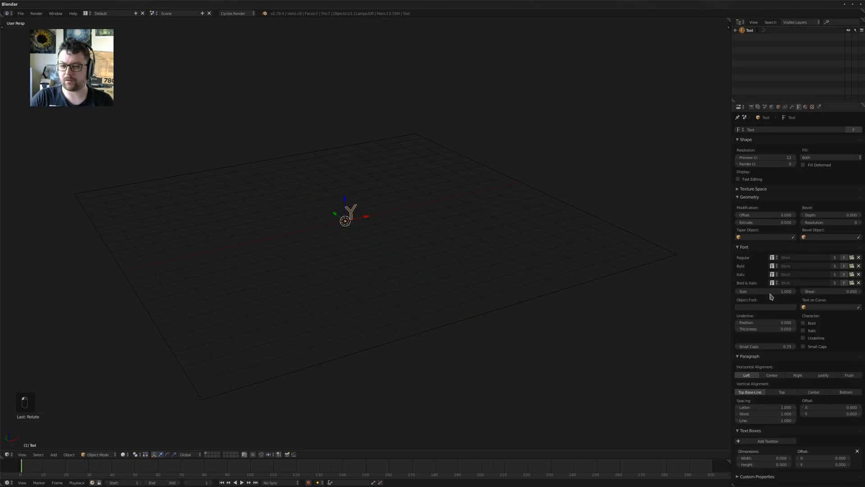
click(772, 290)
text(10)
key(Return)
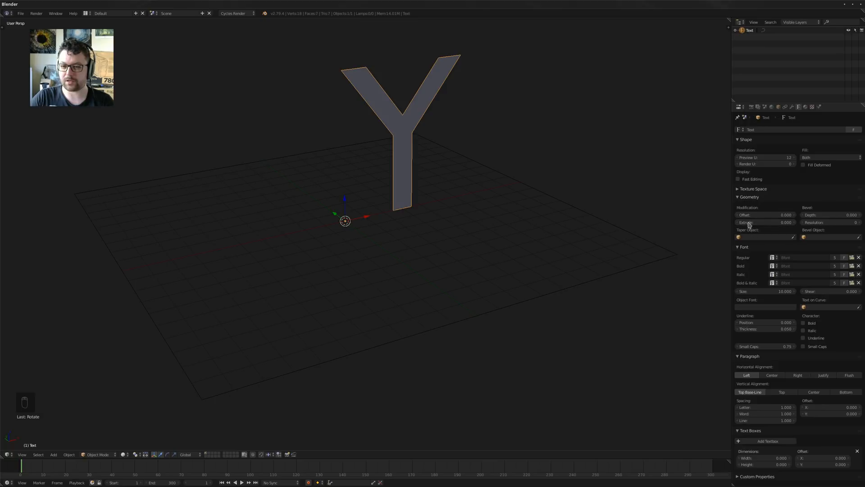
Thicken the letter with a geometry offset of about 0.527 and centre its horizontal alignment
mouse_move(765, 215)
mouse_down()
mouse_move(801, 215)
mouse_move(780, 215)
mouse_up()
middle_drag(469, 203, 469, 215)
click(772, 375)
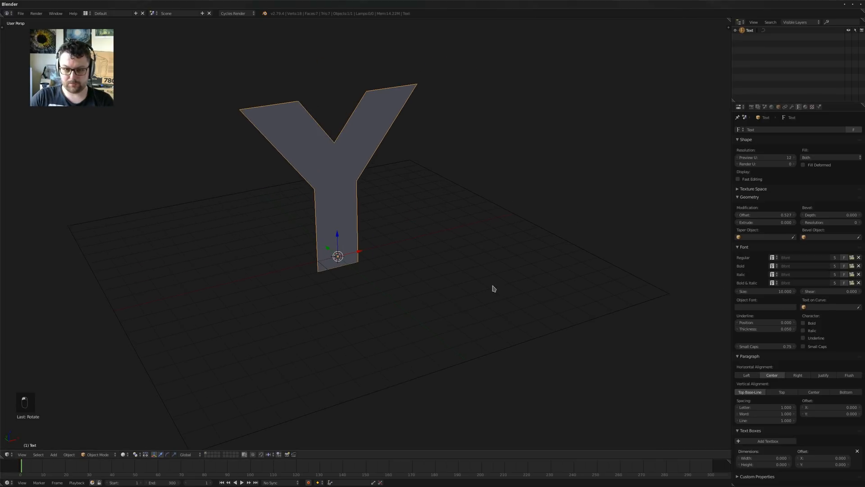
Convert the Y text object to a mesh
key(KP_1)
shift+middle_drag(371, 139, 409, 170)
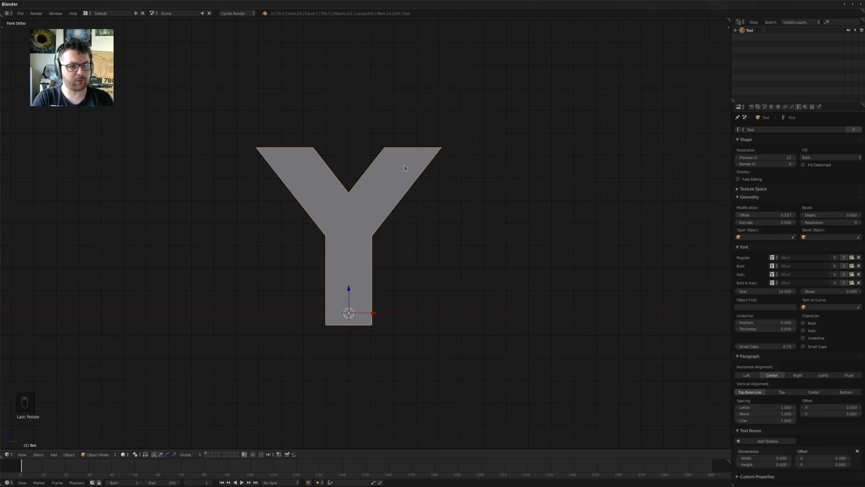
shift+middle_drag(378, 97, 390, 140)
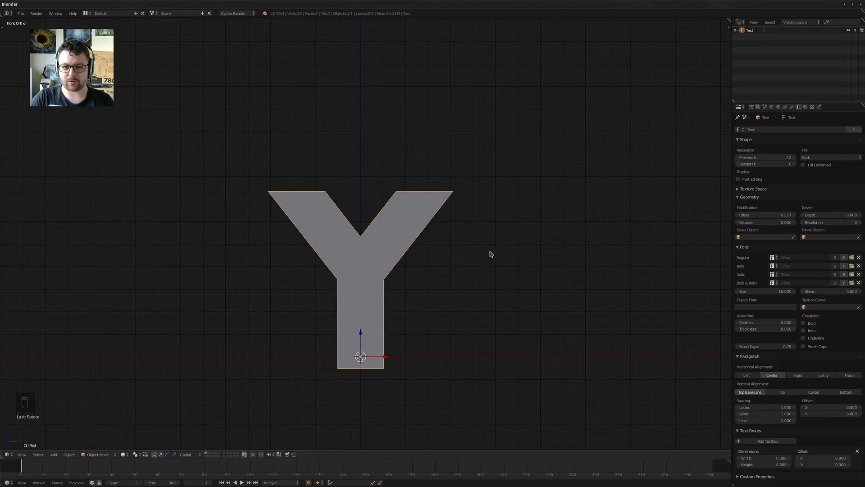
middle_drag(437, 265, 407, 282)
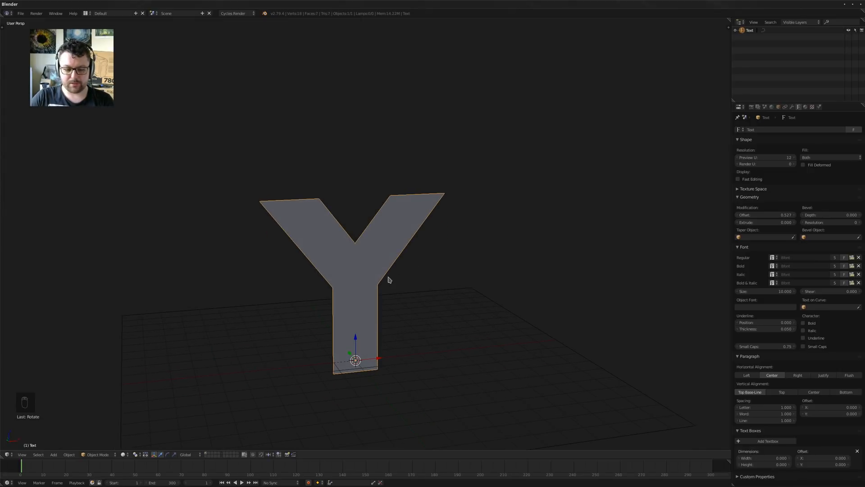
key(alt+c)
click(360, 286)
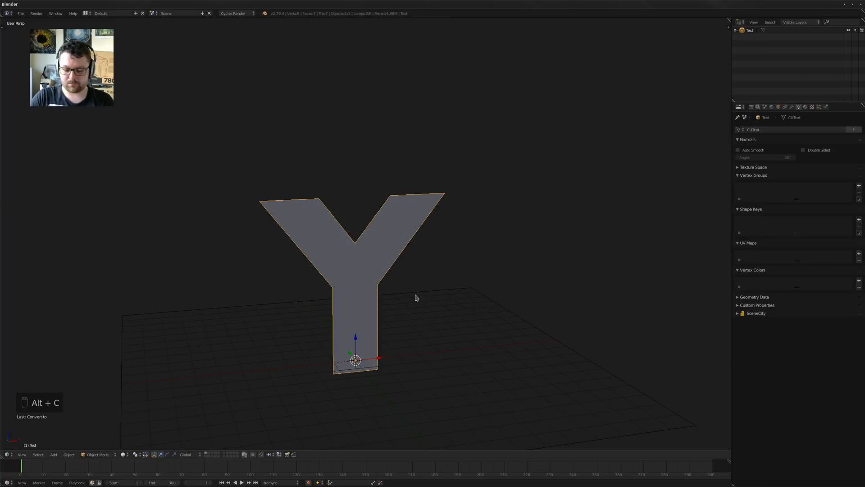
Lengthen the Y's arms by moving its four uppermost vertices straight up in front view
key(KP_1)
key(Tab)
key(ctrl+Tab)
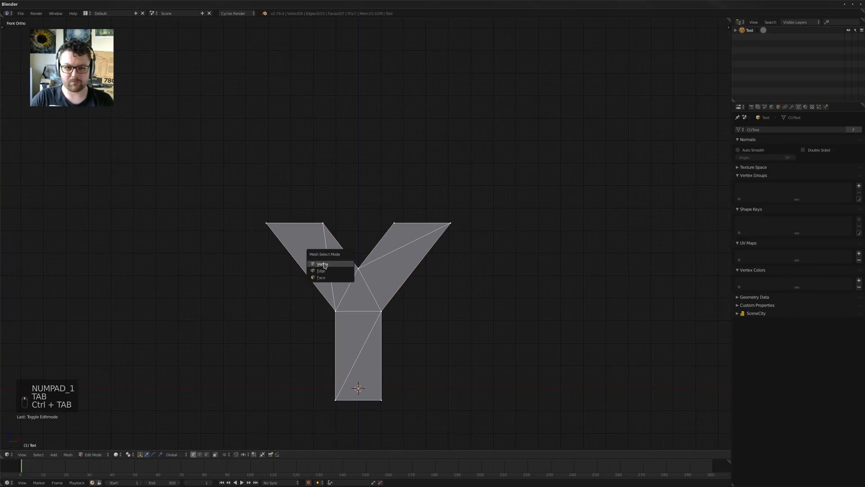
key(b)
drag(166, 176, 494, 236)
shift+middle_drag(357, 207, 366, 243)
drag(365, 243, 367, 216)
shift+middle_drag(420, 234, 428, 144)
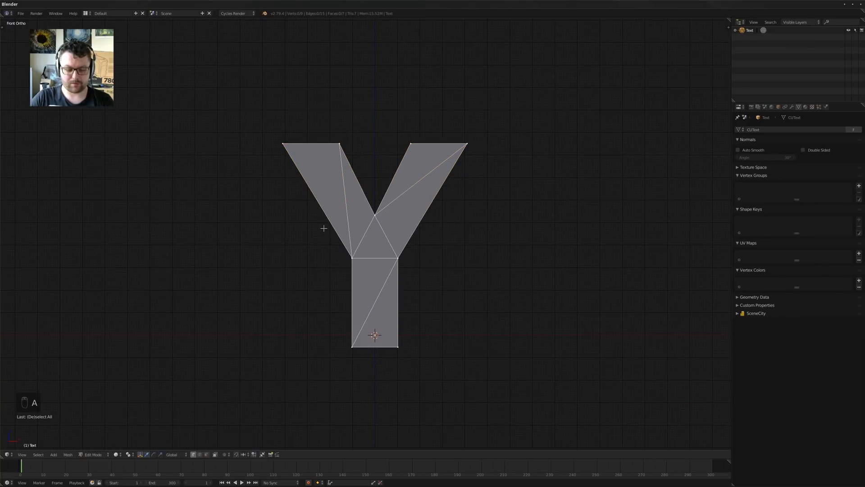
key(a)
key(b)
drag(268, 211, 442, 349)
key(a)
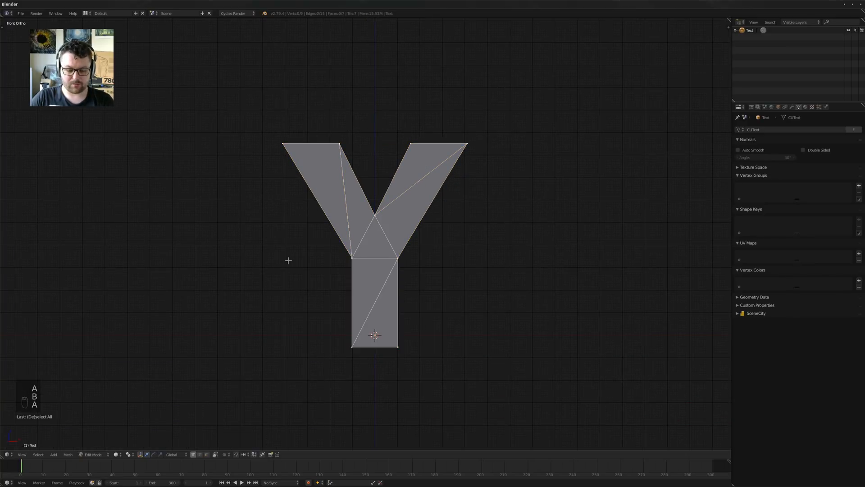
Widen the Y's stem slightly by scaling its four vertices along the X axis
key(b)
drag(271, 250, 450, 347)
key(s)
key(x)
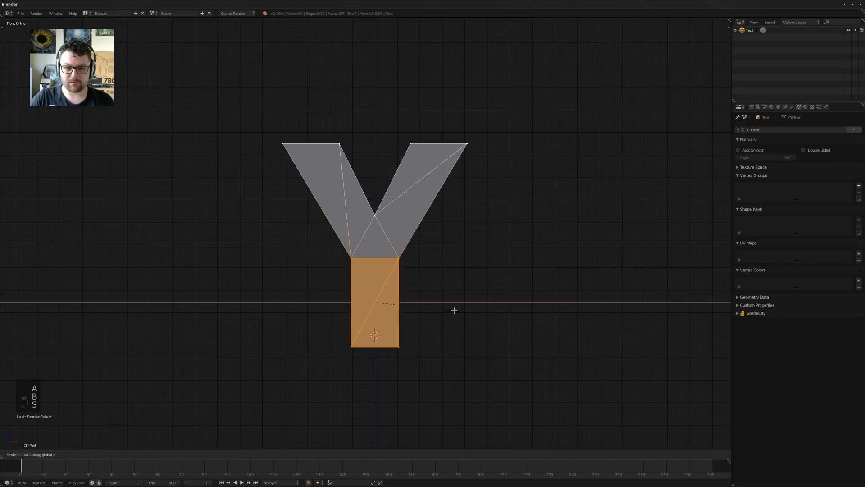
click(459, 311)
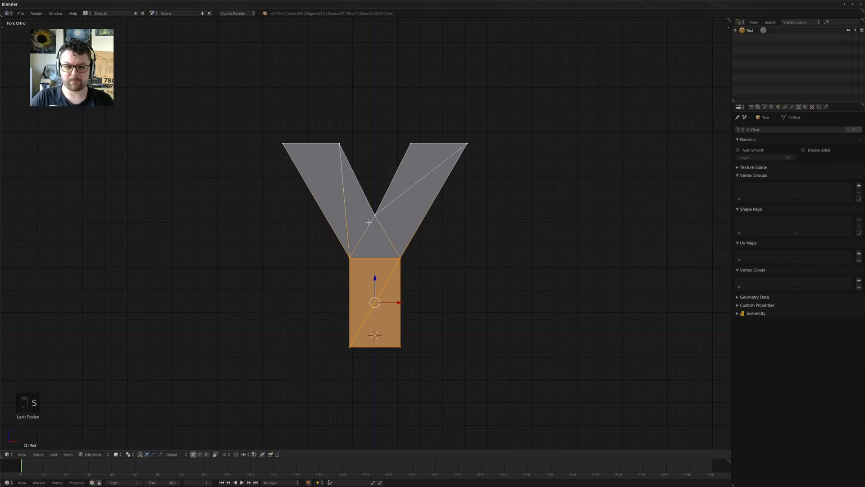
Raise the vertex in the notch between the arms by about 0.45 along the Z axis
right_click(374, 215)
key(g)
key(z)
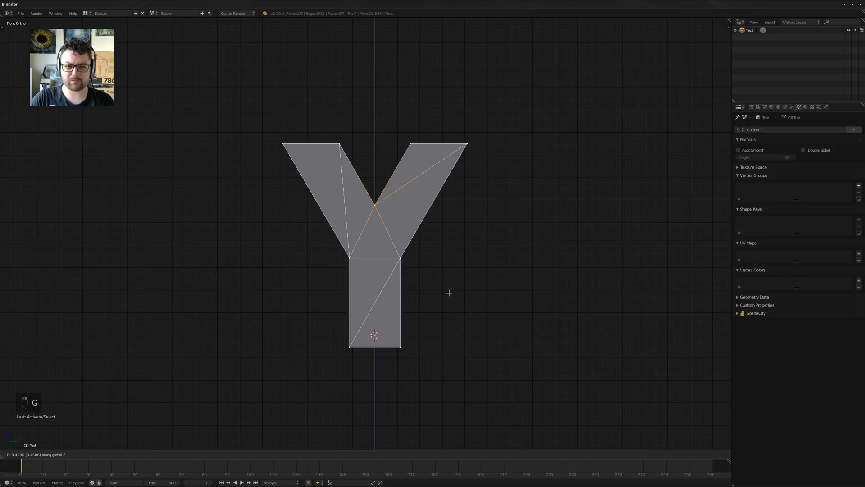
click(449, 294)
key(Tab)
mouse_move(458, 307)
middle_down()
mouse_move(461, 317)
mouse_move(458, 305)
mouse_move(381, 295)
mouse_move(495, 280)
middle_up()
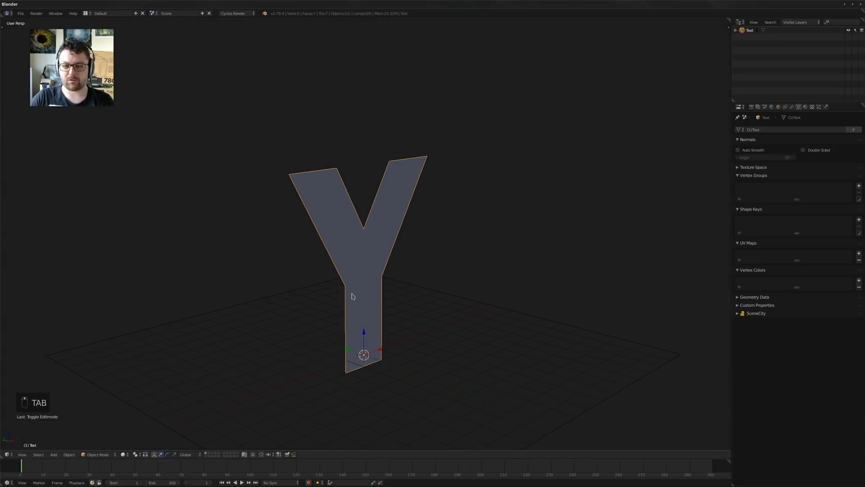
middle_drag(460, 223, 387, 225)
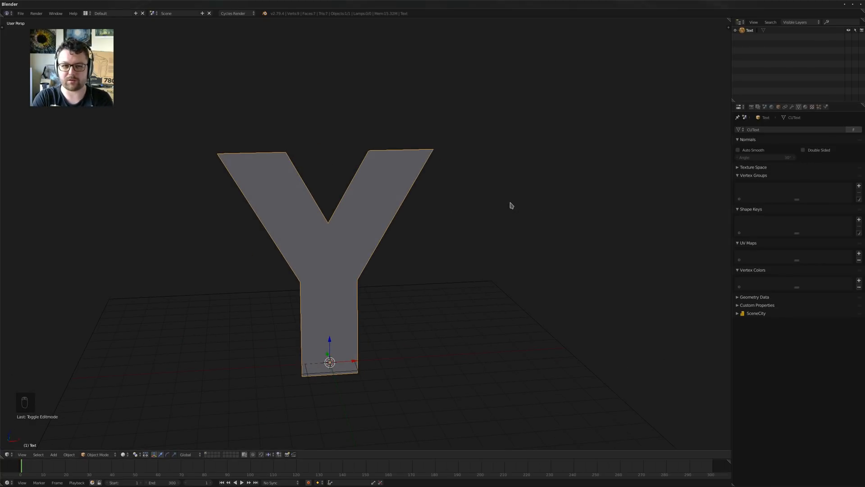
middle_drag(511, 206, 353, 192)
Delete the three diagonal edges crossing the two arms and the stem of the Y
key(Tab)
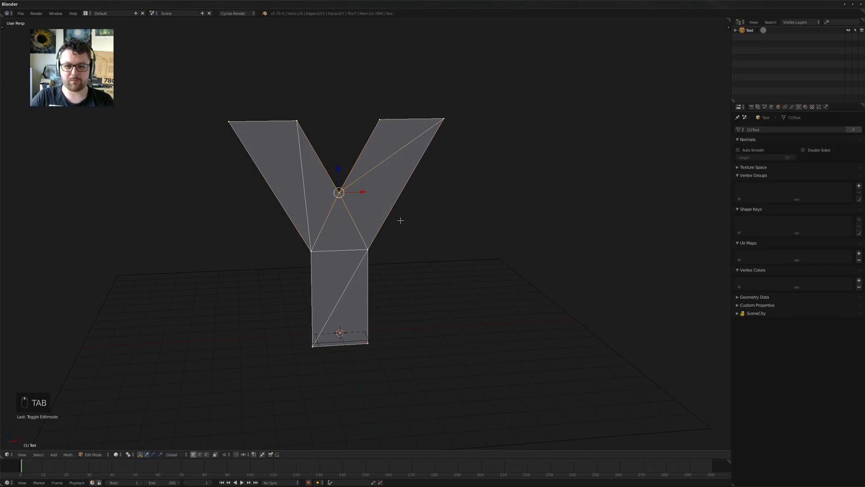
key(KP_1)
key(ctrl+Tab)
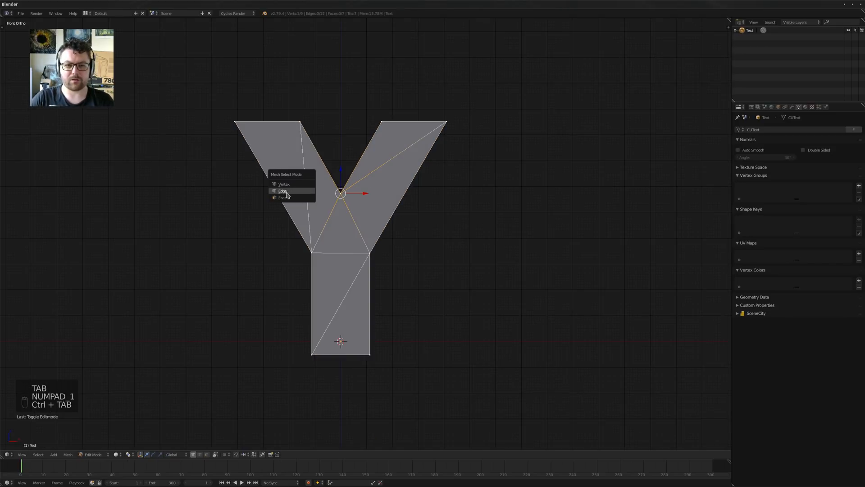
click(294, 192)
right_click(307, 185)
shift+right_click(361, 181)
shift+right_click(348, 289)
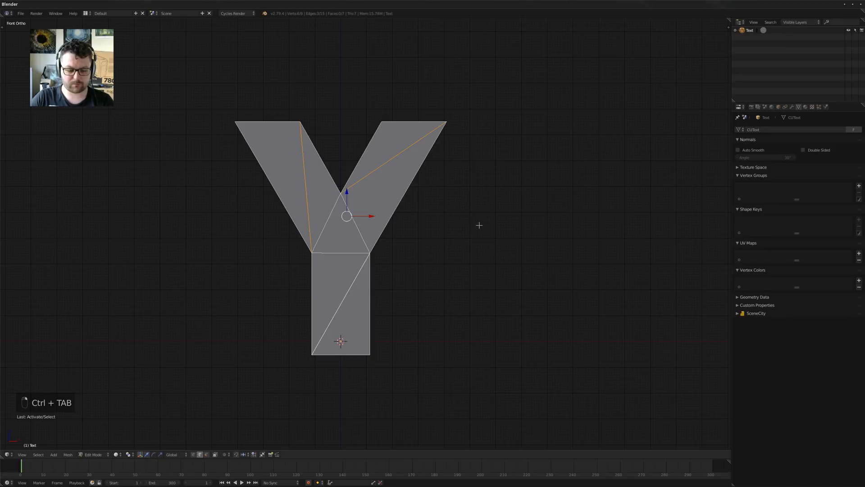
key(x)
key(x)
click(470, 244)
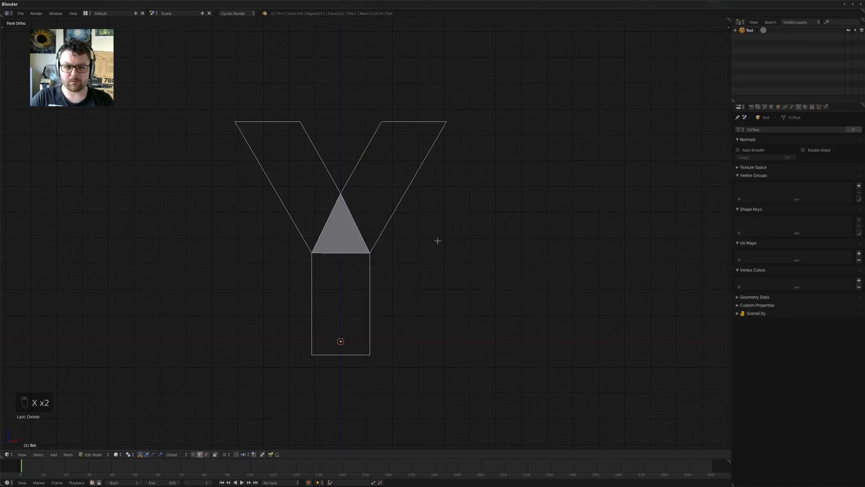
Fill each of the Y's two open arms with a single face between its long edges
alt+right_click(324, 166)
shift+right_click(284, 191)
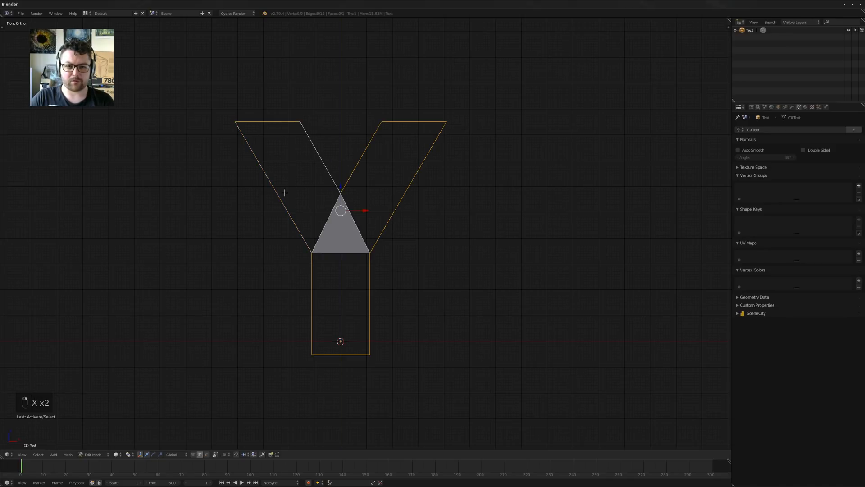
right_click(315, 154)
shift+right_click(275, 188)
key(f)
right_click(363, 159)
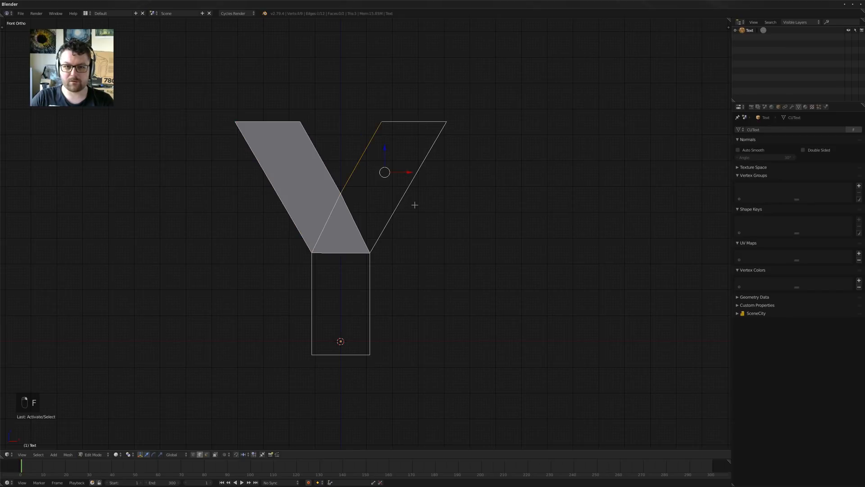
key(f)
Fill the open stem with a single face, deselect everything and return to Object Mode
right_click(317, 305)
shift+right_click(369, 301)
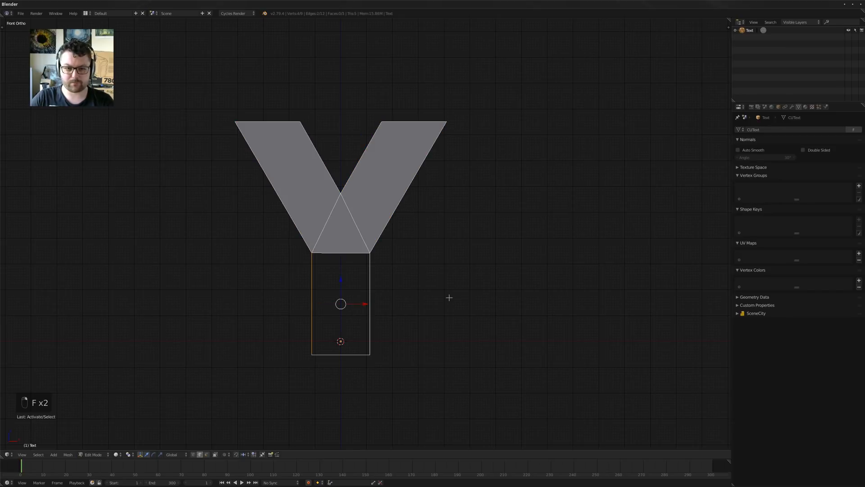
key(f)
click(440, 300)
key(a)
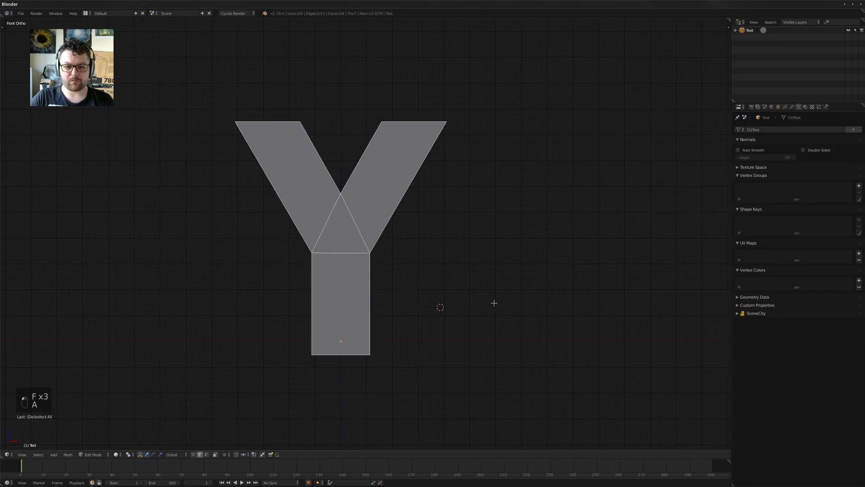
middle_drag(493, 302, 440, 290)
key(Tab)
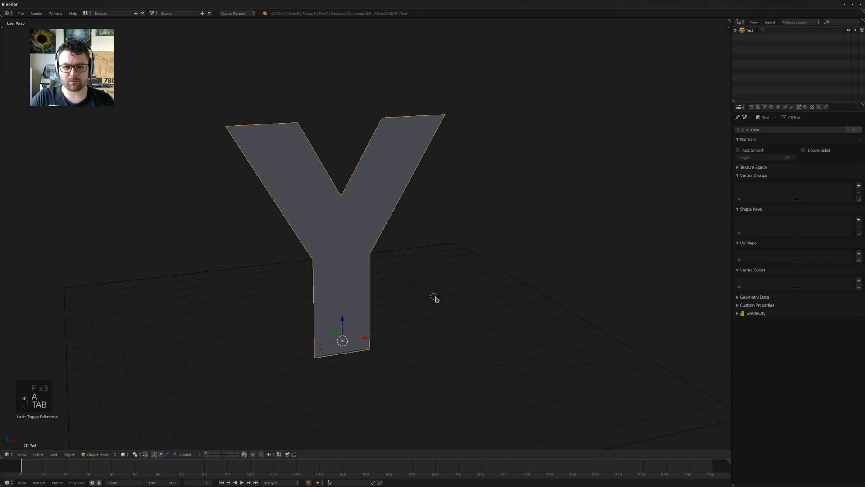
Add a Solidify modifier to the Y and set its offset to 0
click(792, 107)
click(758, 130)
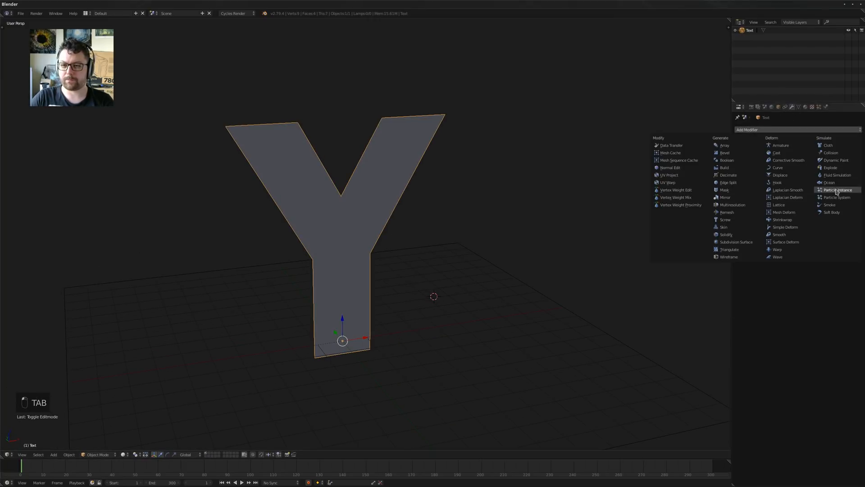
click(726, 234)
click(824, 159)
text(0)
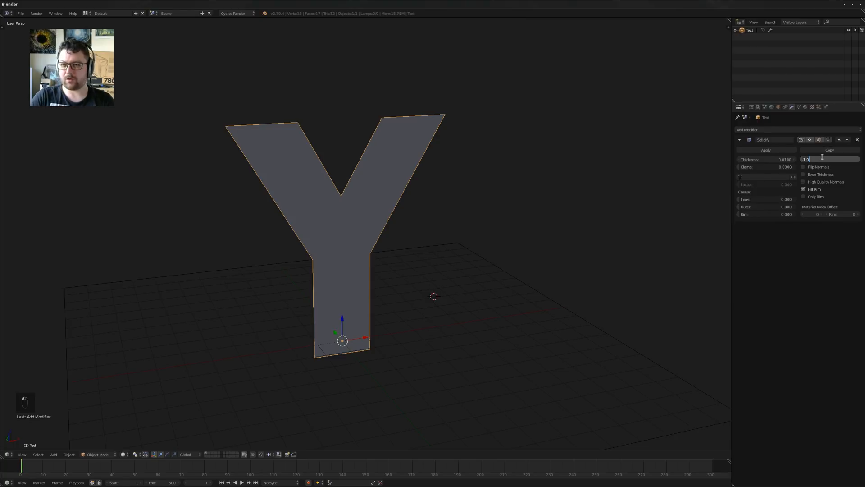
key(Return)
shift+middle_drag(452, 179, 458, 185)
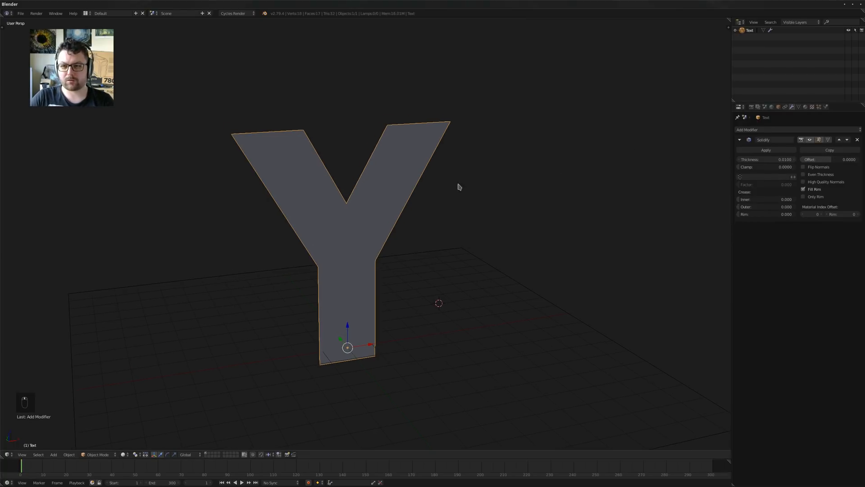
Set the Solidify thickness to 2
drag(766, 159, 829, 159)
middle_drag(396, 234, 382, 191)
click(769, 159)
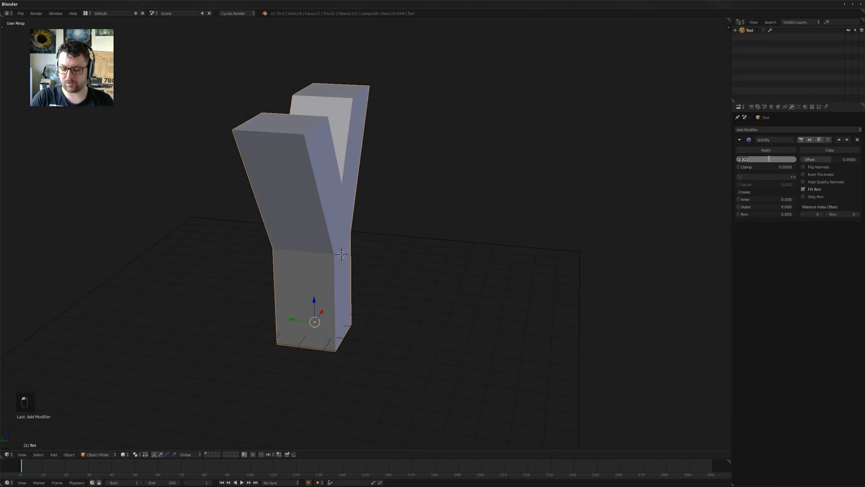
text(2)
key(Return)
middle_drag(440, 263, 396, 280)
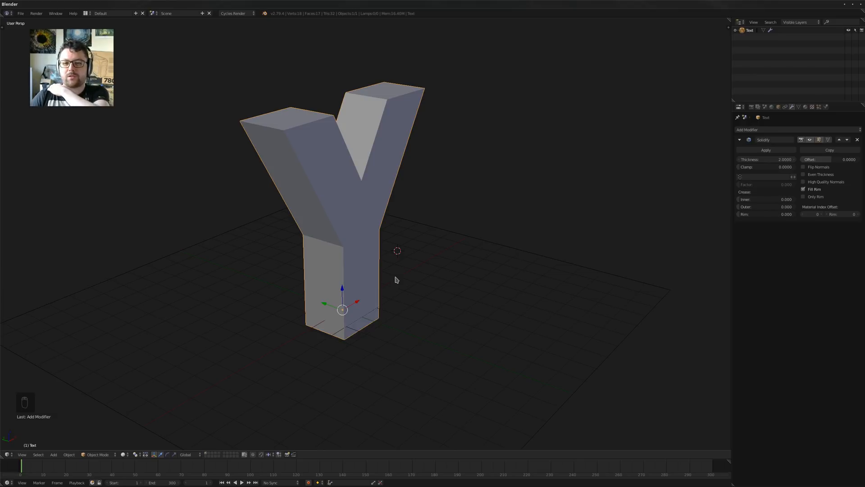
Reset the 3D cursor to the world origin and inspect the solid Y from several angles
key(shift+c)
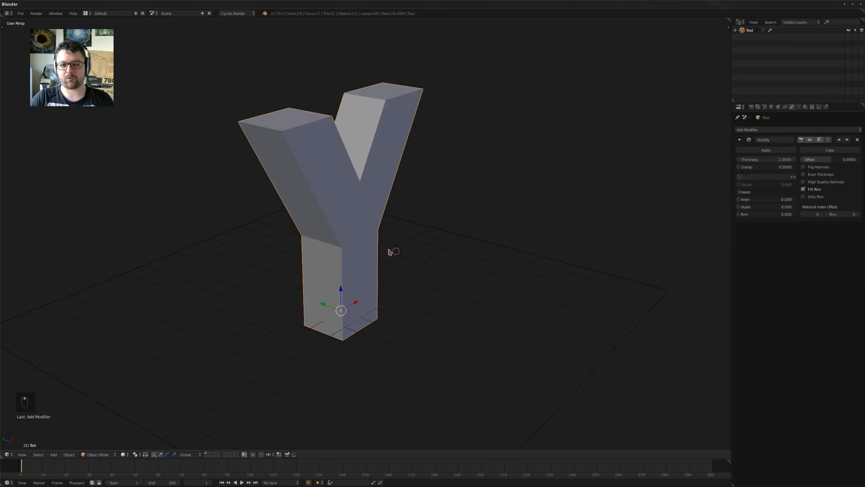
scroll(368, 280, down, 2)
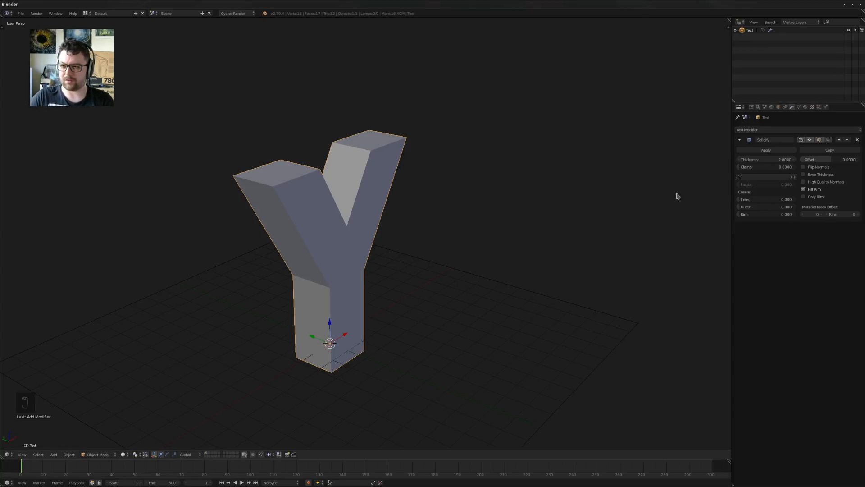
shift+middle_drag(400, 258, 360, 251)
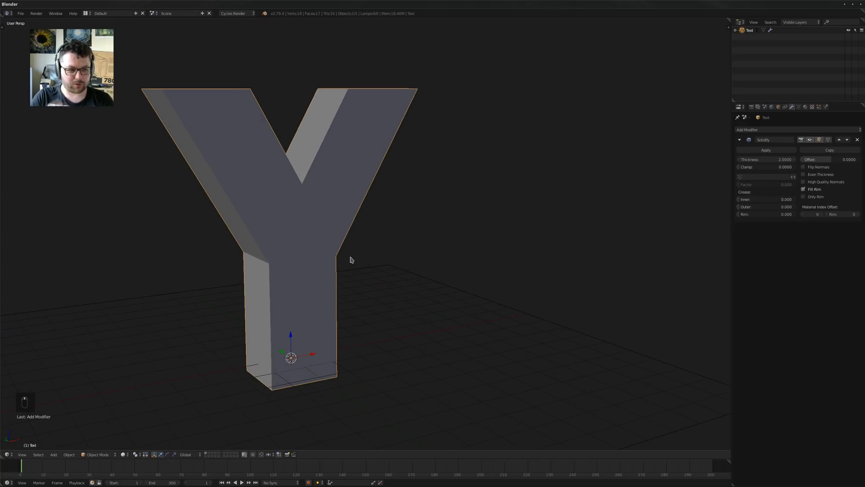
middle_drag(344, 251, 361, 228)
middle_drag(330, 150, 348, 185)
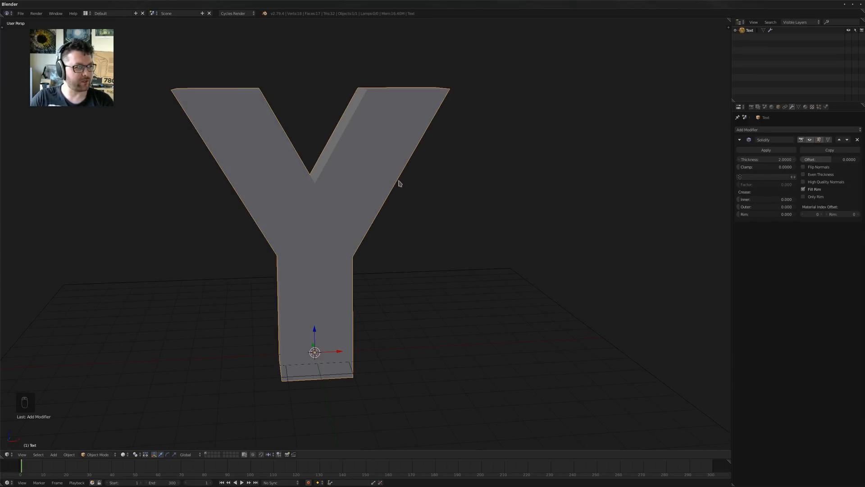
middle_drag(370, 246, 378, 251)
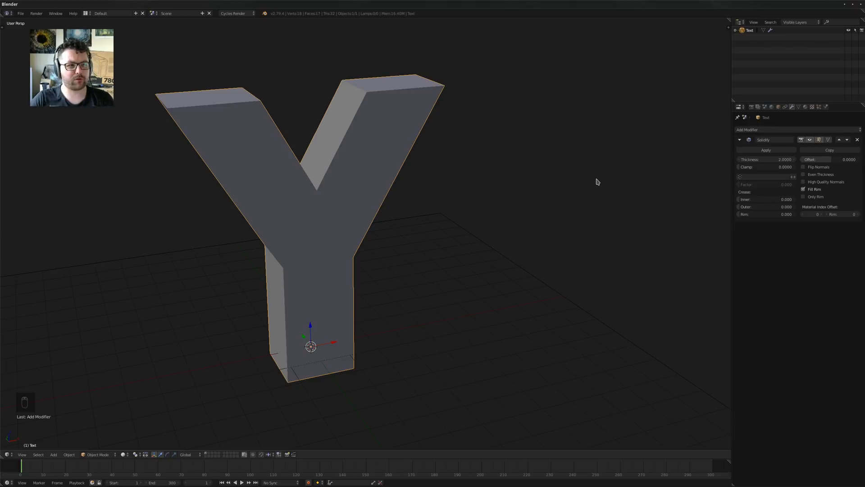
Set the Y object's maximum draw type to Wire
click(779, 107)
click(760, 325)
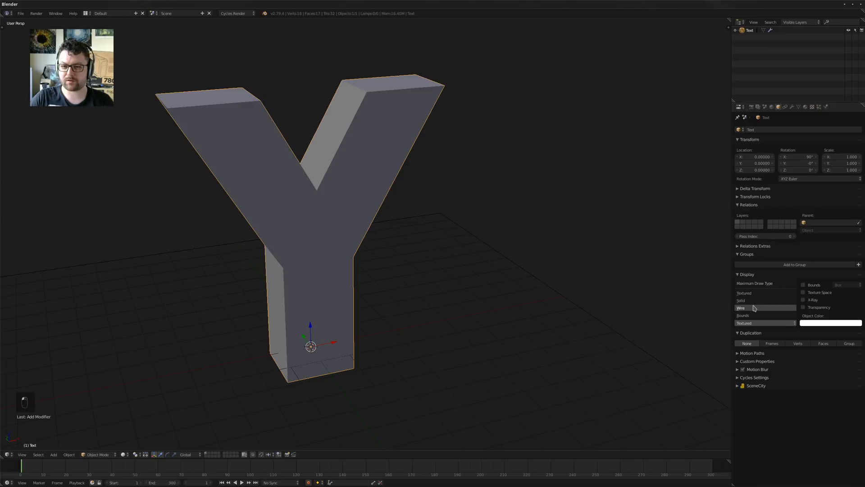
click(756, 308)
middle_drag(435, 321, 337, 270)
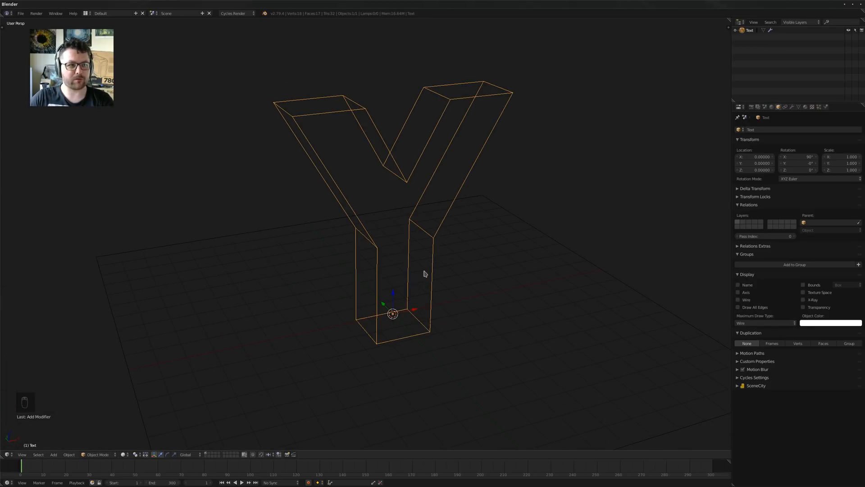
middle_drag(424, 274, 454, 287)
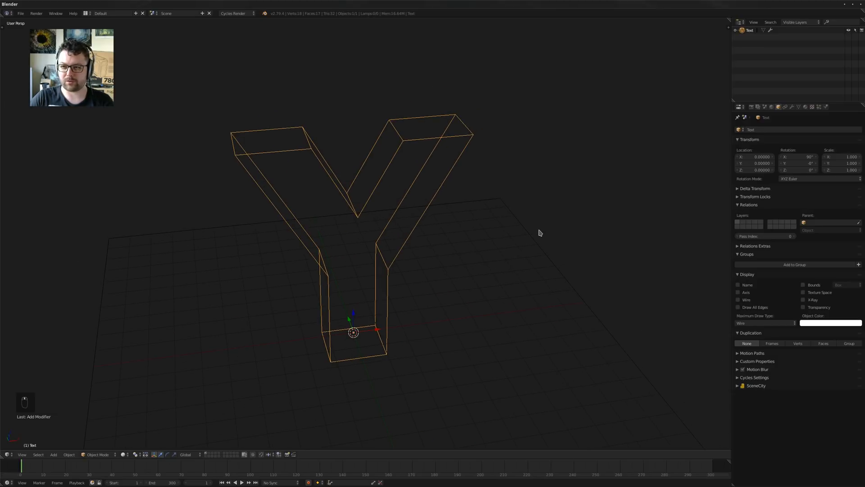
shift+middle_drag(372, 286, 379, 255)
Enable Collision physics on the Y object
click(818, 106)
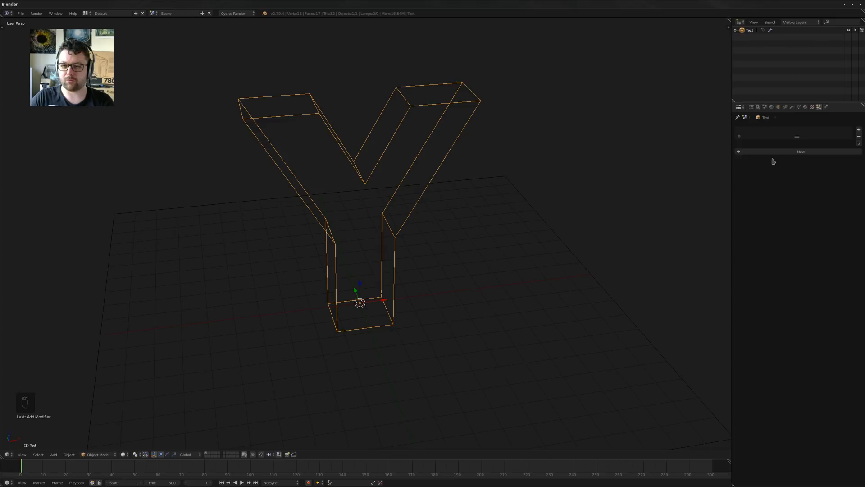
shift+scroll(459, 211, down, 4)
middle_drag(388, 235, 375, 247)
click(826, 107)
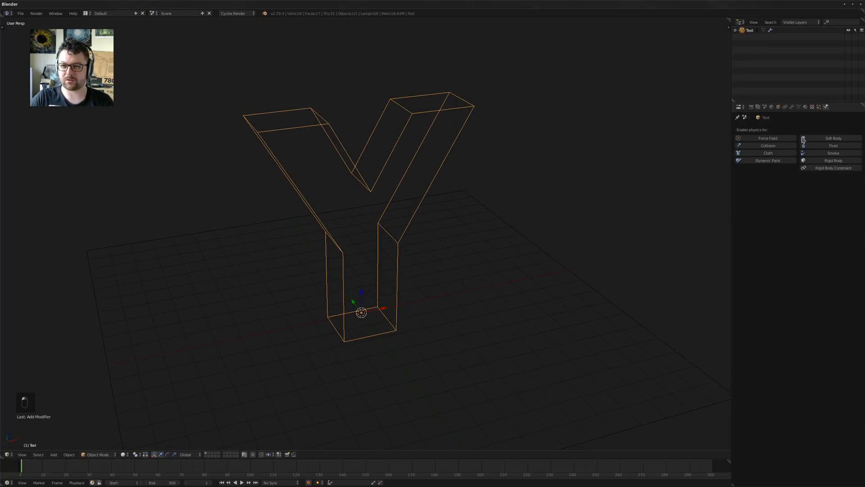
click(768, 145)
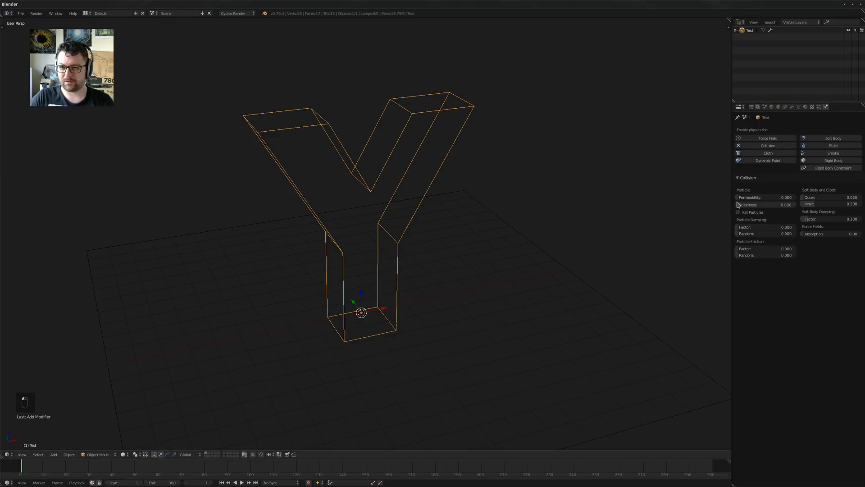
middle_drag(483, 231, 418, 173)
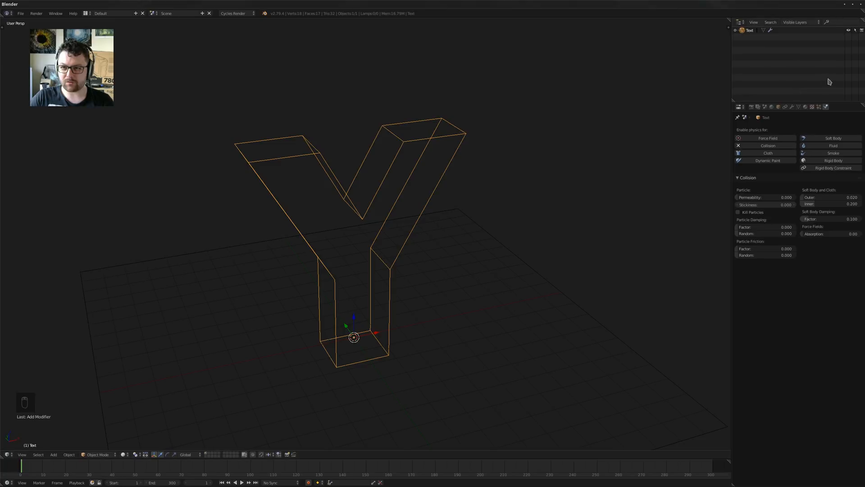
Add a plane at the origin in front view and collapse all of its vertices into one
click(818, 106)
middle_drag(469, 185, 436, 212)
key(KP_1)
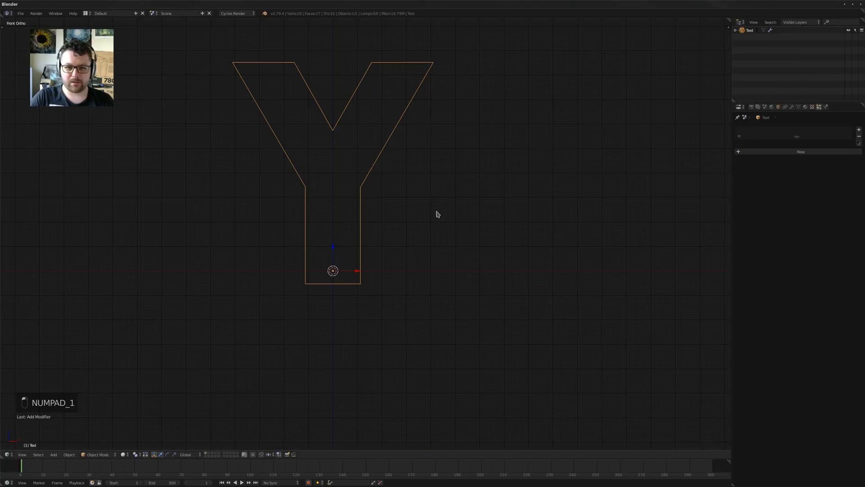
scroll(361, 166, up, 3)
scroll(369, 279, up, 1)
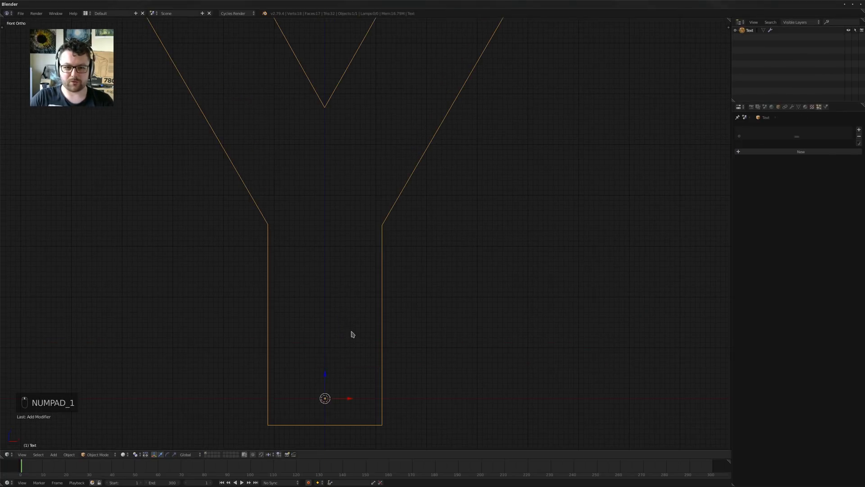
key(shift+a)
mouse_move(361, 342)
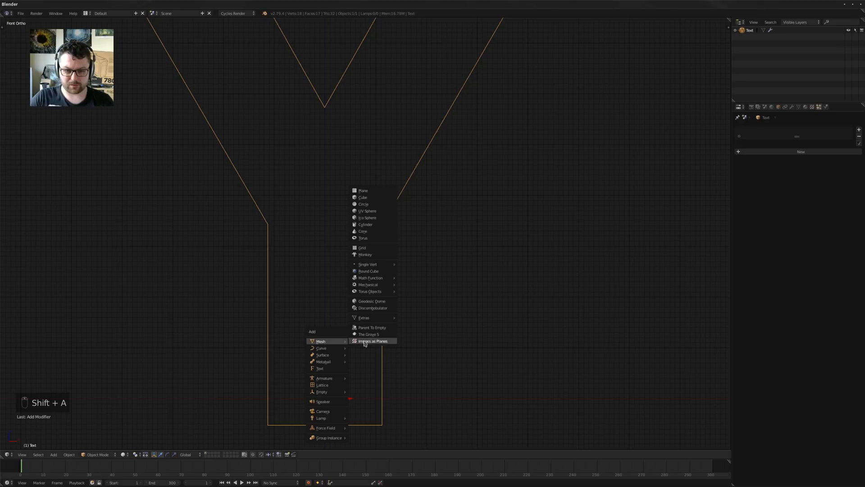
click(367, 188)
key(Tab)
key(a)
key(a)
key(a)
key(a)
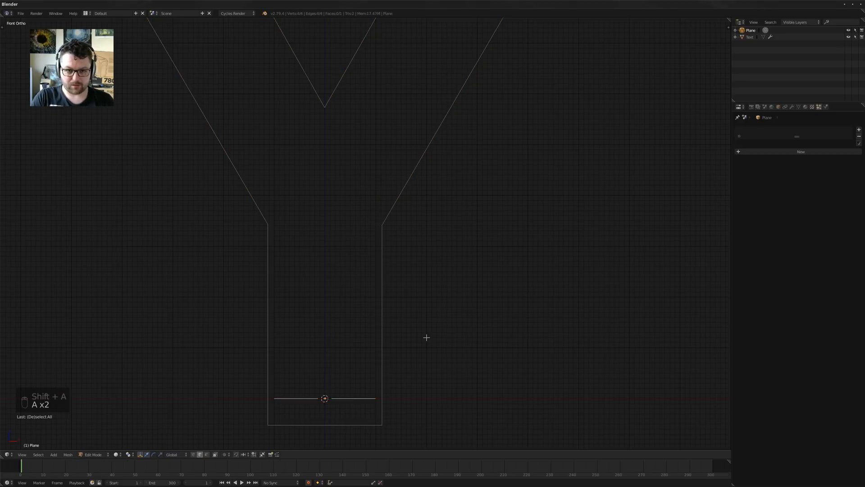
key(alt+m)
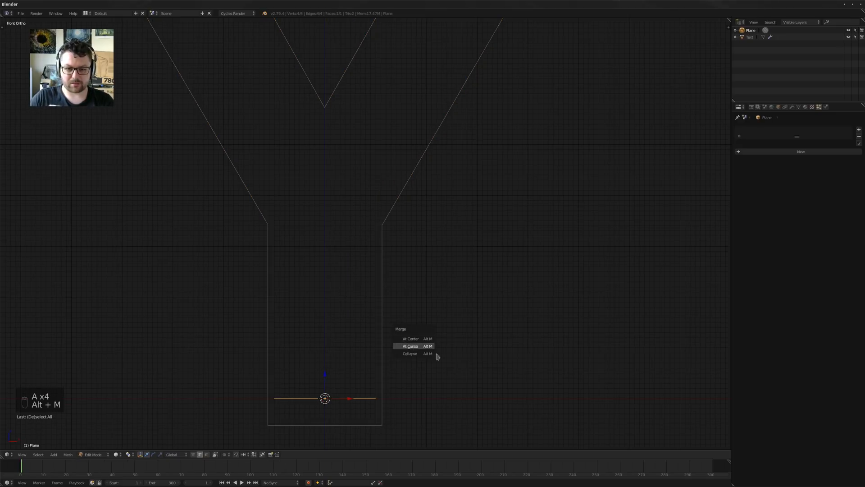
click(410, 353)
Try to extrude the merged vertex along Z, switching the mesh select mode between attempts
key(e)
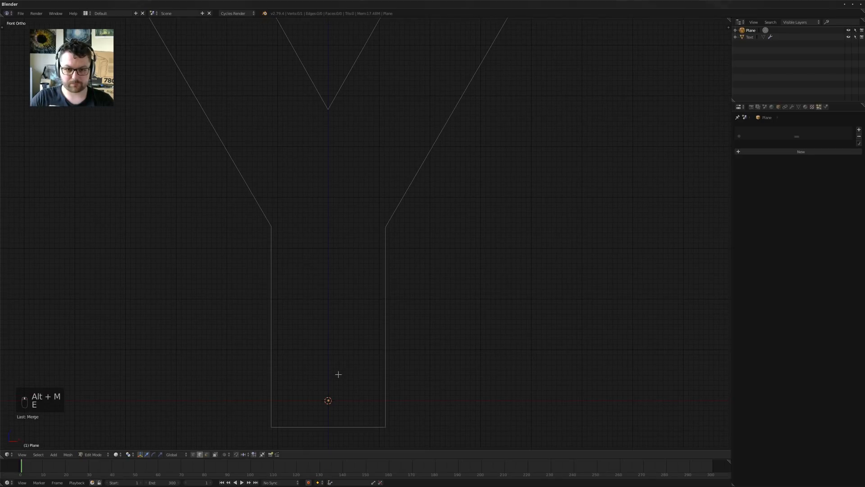
key(z)
key(Escape)
key(ctrl+Tab)
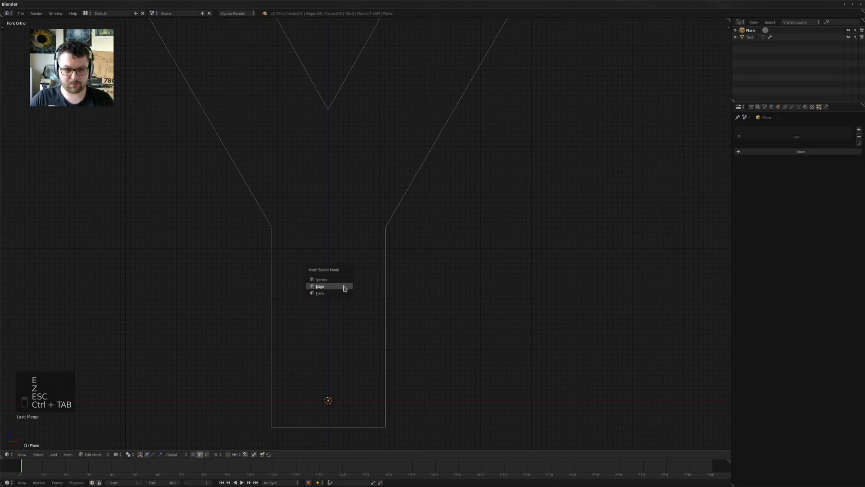
click(333, 275)
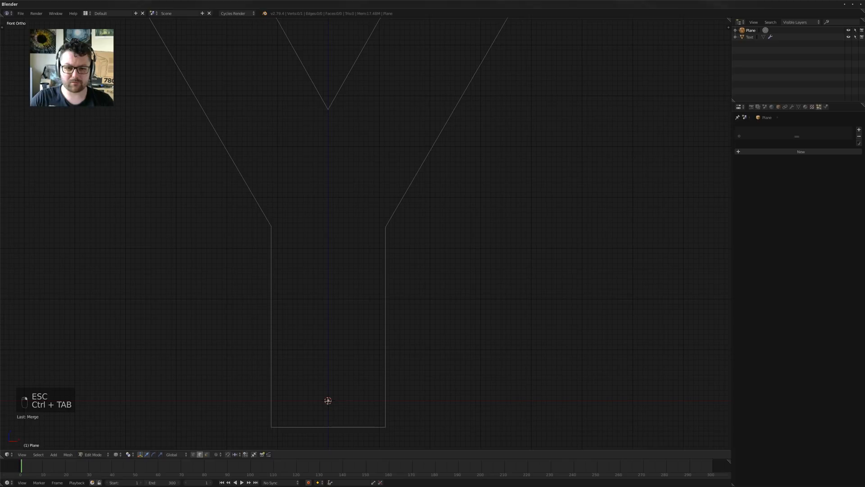
key(e)
key(z)
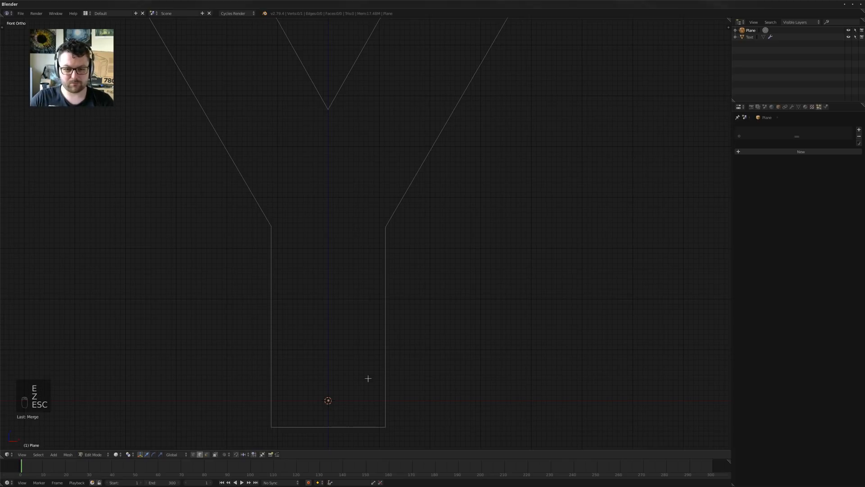
key(Escape)
Reselect the single vertex and extrude it straight up the Y's stem along Z in front view
middle_drag(367, 377, 380, 330)
scroll(342, 311, up, 4)
key(a)
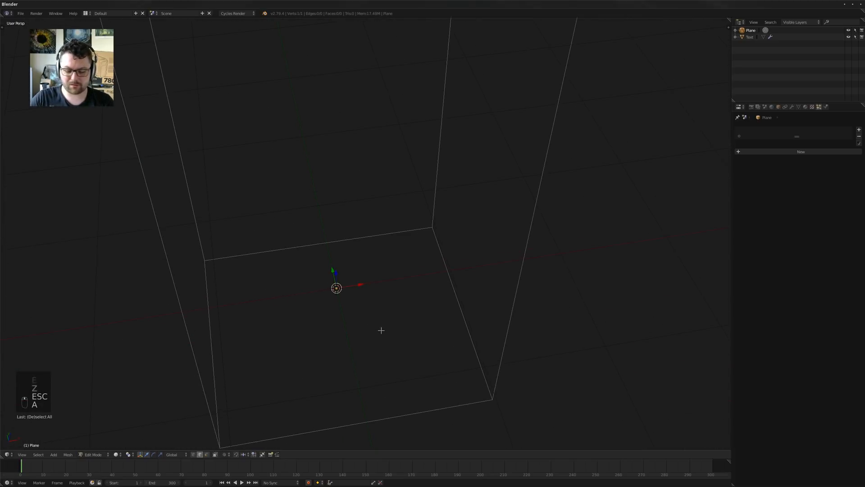
key(KP_1)
scroll(390, 354, down, 3)
key(e)
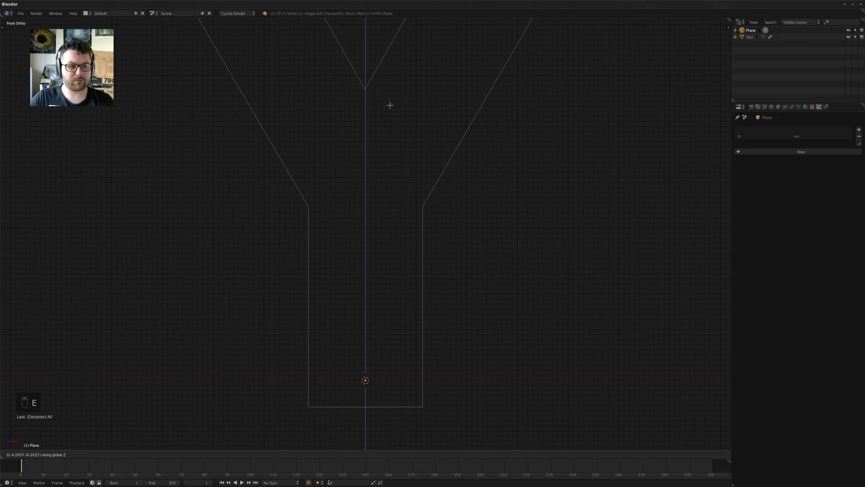
click(397, 152)
middle_drag(358, 249, 398, 270)
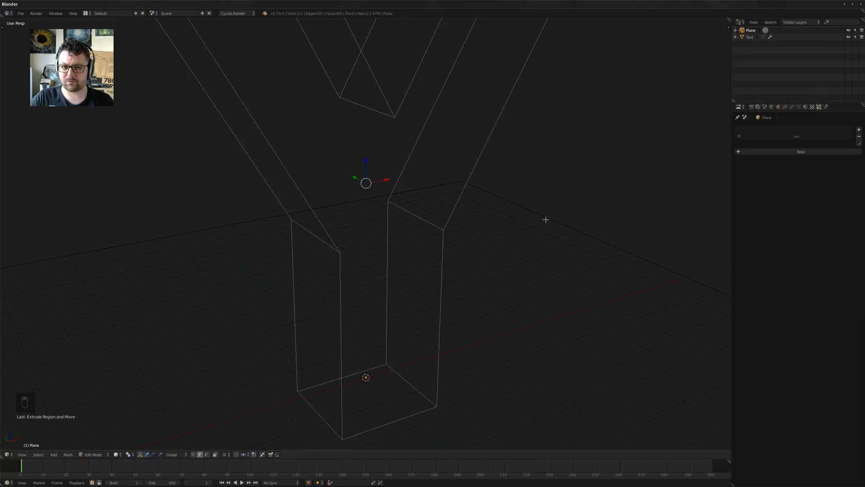
Delete the plane object with the extruded vertices and return the 3D cursor to the world origin
key(Delete)
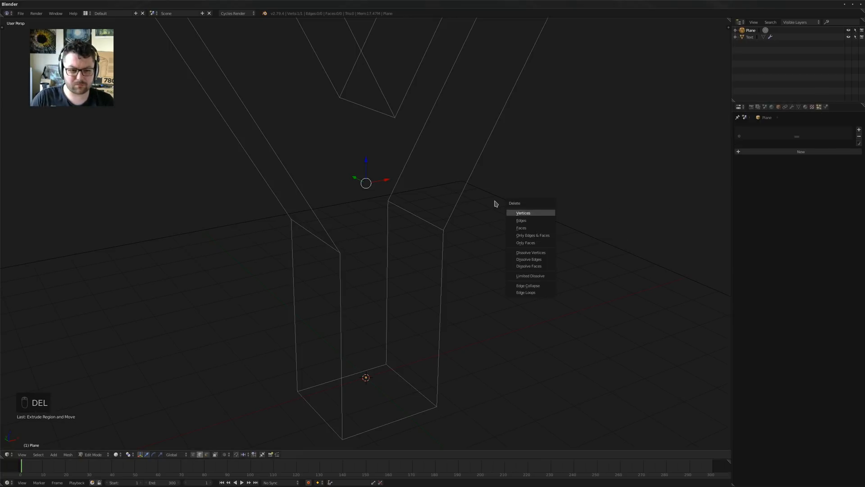
click(477, 205)
key(z)
key(z)
key(Tab)
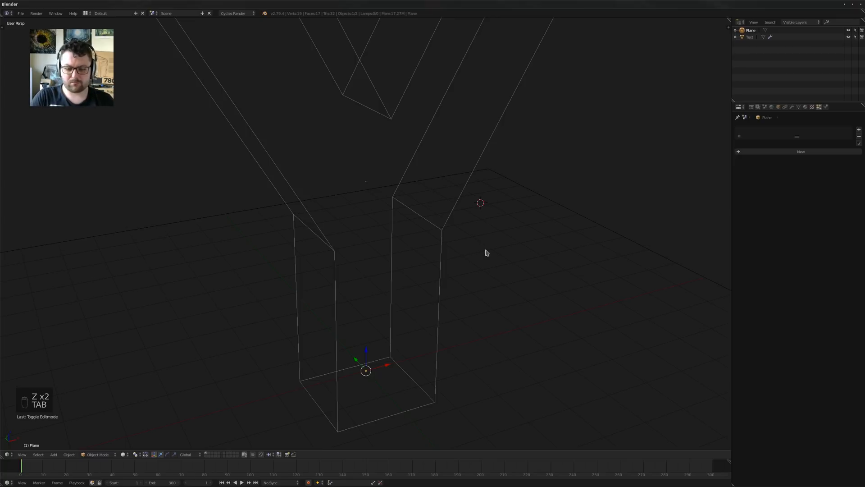
key(Delete)
key(shift+a)
click(405, 337)
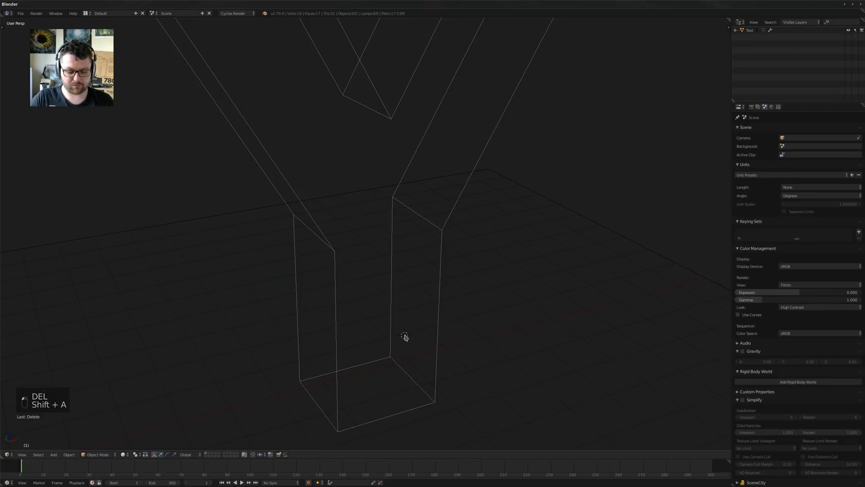
key(shift+c)
key(Tab)
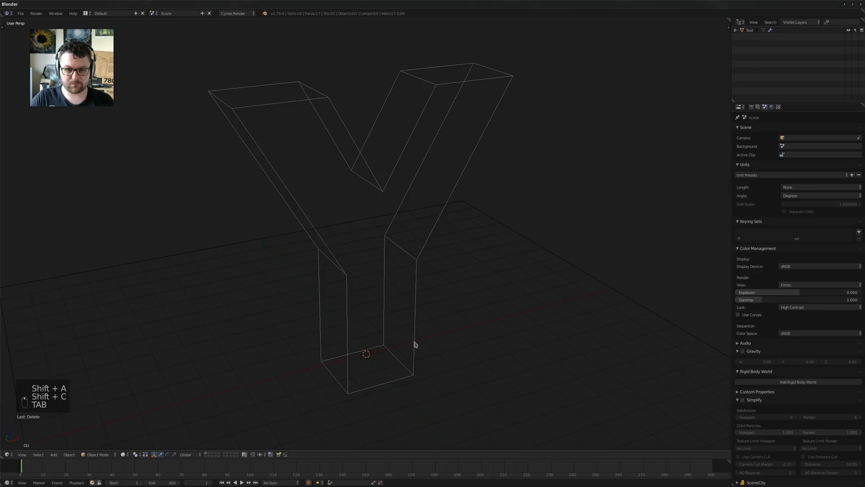
Add a new plane at the origin and merge its vertices at the center in vertex select mode
key(shift+a)
mouse_move(408, 340)
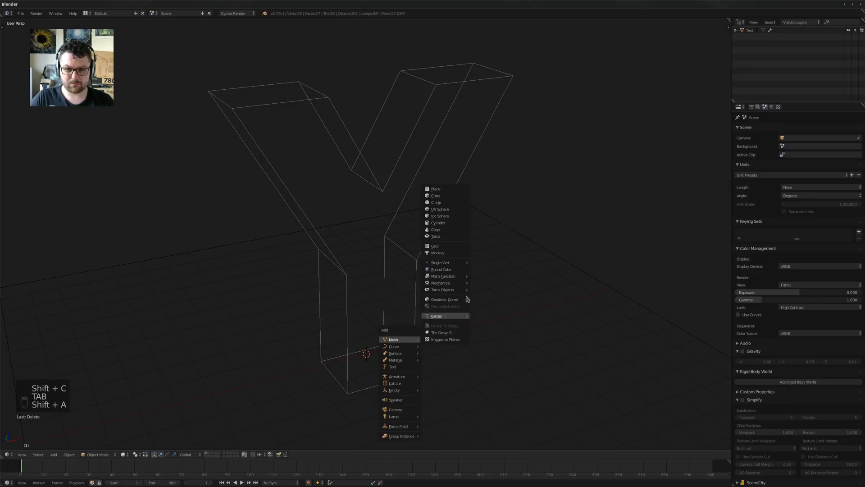
click(444, 196)
key(Tab)
key(a)
key(a)
key(a)
key(a)
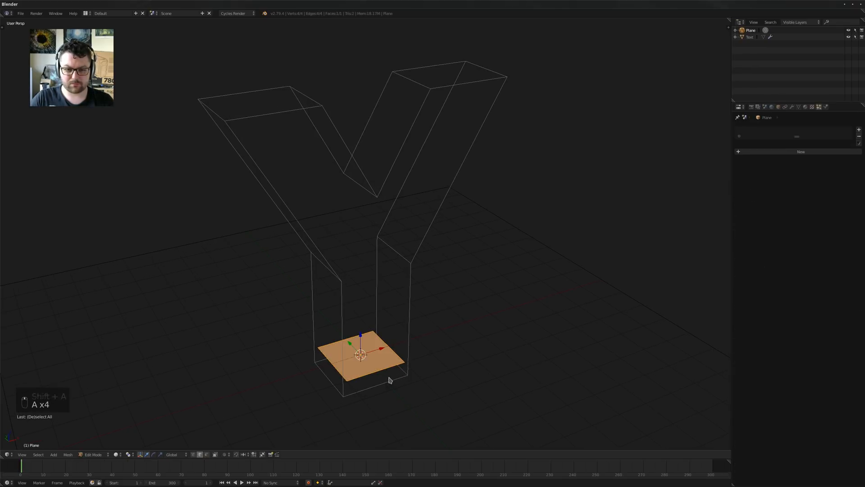
key(ctrl+Tab)
click(378, 370)
key(alt+m)
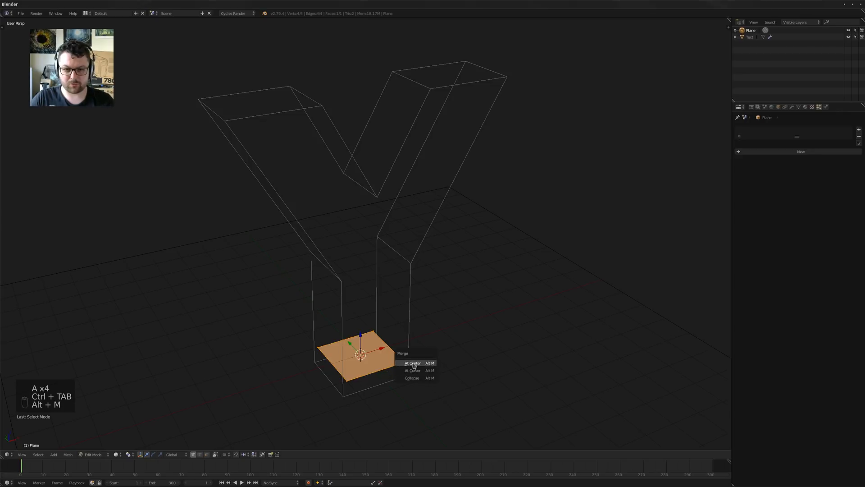
click(412, 365)
Extrude the vertex upward along Z through the stem and raise its end to just below the notch between the arms
middle_drag(467, 383, 410, 363)
key(e)
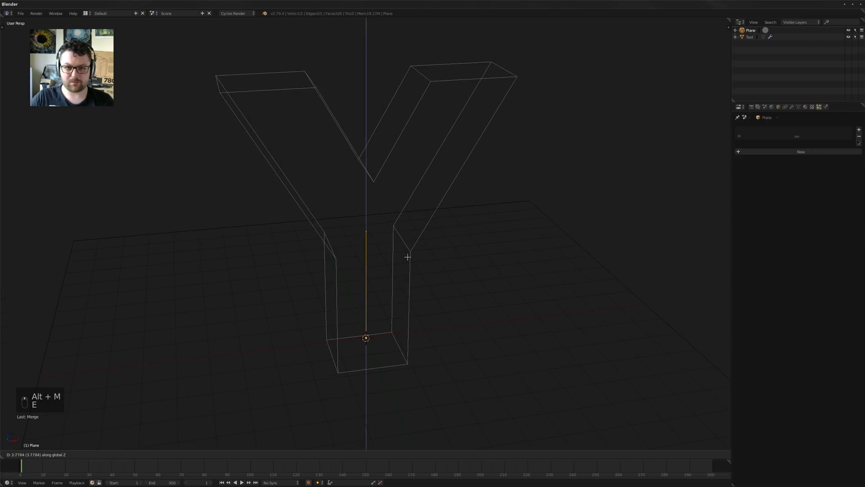
click(404, 251)
key(KP_1)
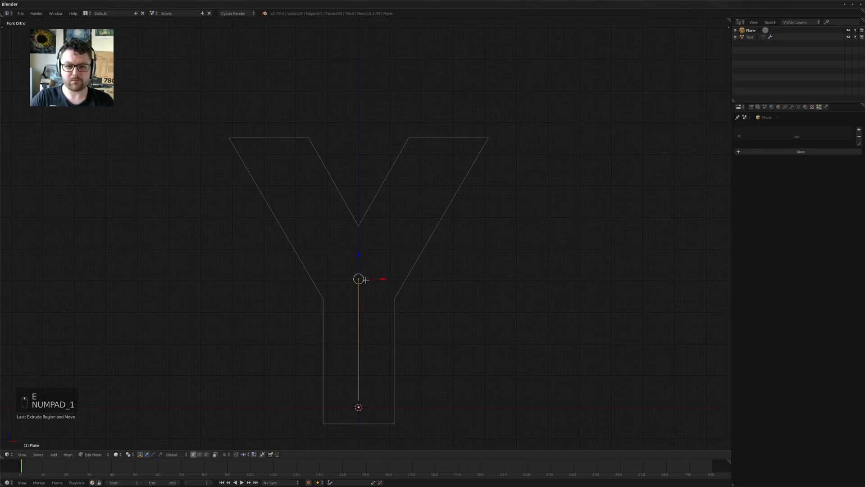
key(g)
key(z)
click(360, 278)
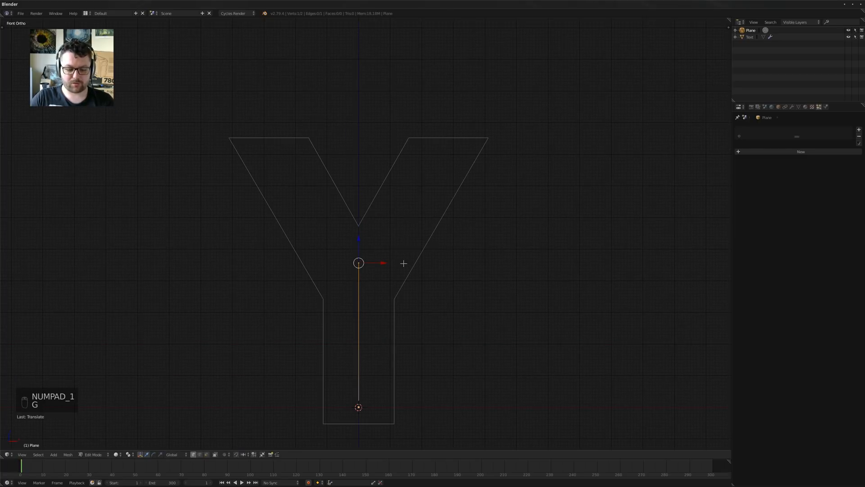
Extrude the stem's end vertex into the Y's right arm, then from the same junction into the left arm
key(e)
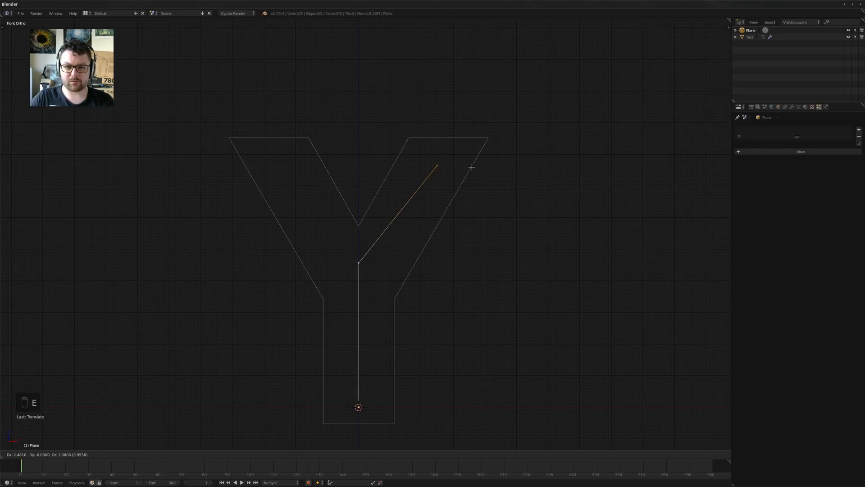
click(471, 167)
right_click(356, 261)
key(e)
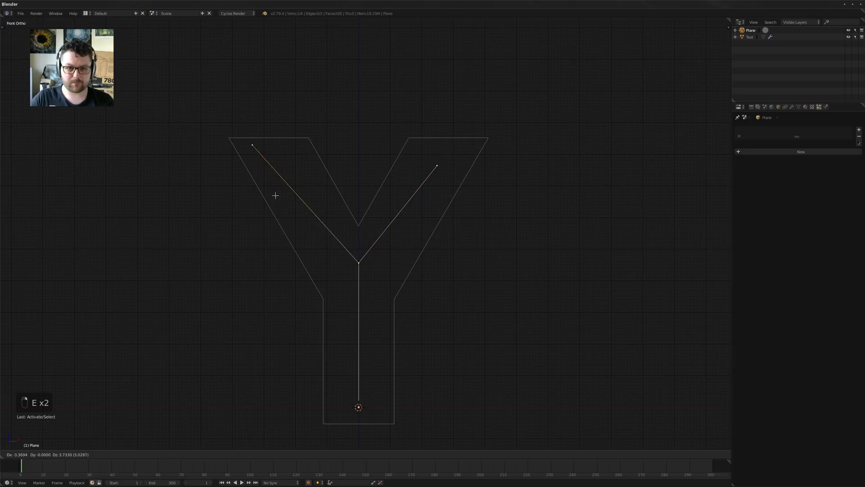
click(299, 210)
Lower the junction vertex about 0.66 along Z so both branches run more centrally through the arms
right_click(360, 261)
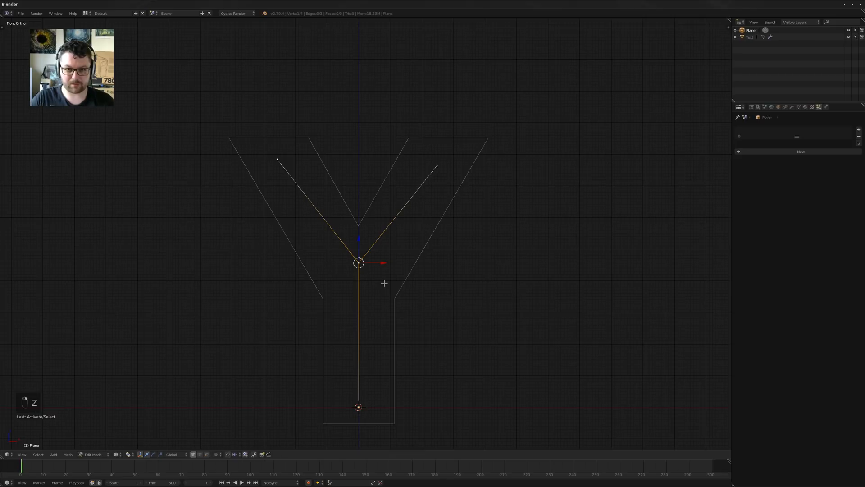
key(g)
key(z)
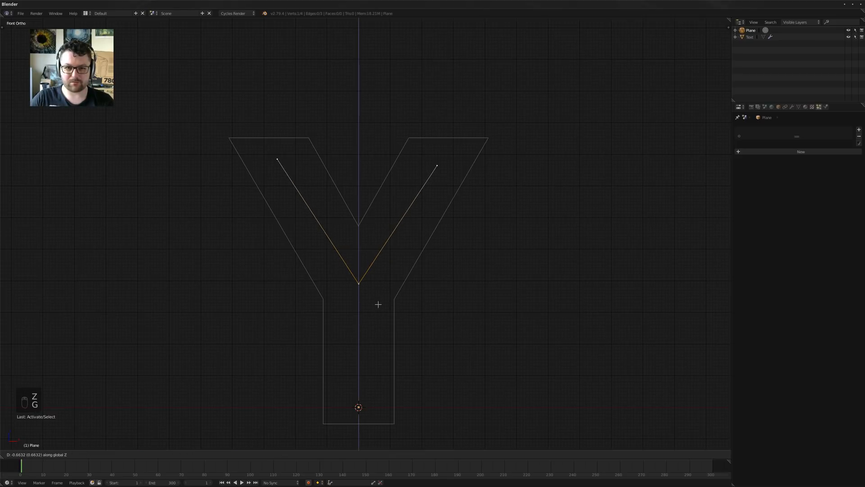
click(377, 303)
Leave mesh editing and add a Skin modifier to the Y-shaped edge skeleton
middle_drag(376, 304, 541, 278)
key(Tab)
click(791, 107)
click(781, 129)
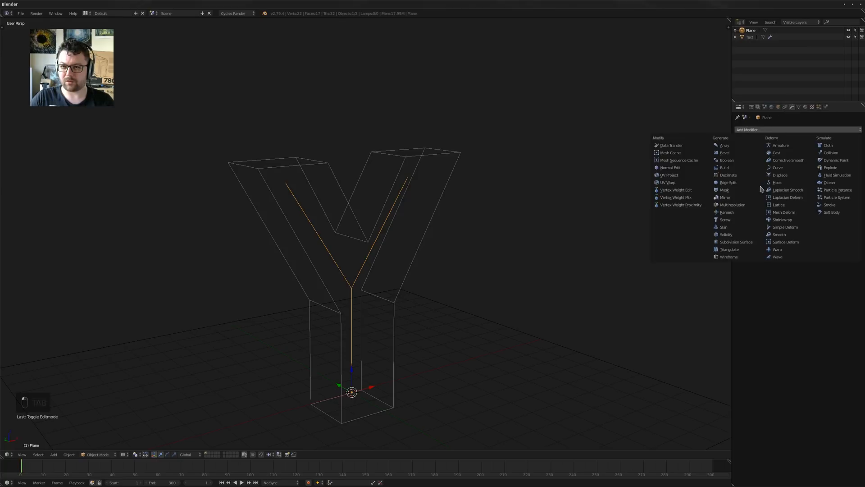
click(735, 228)
Add a level 2 Subdivision Surface modifier to the skeleton and display the scene in solid shading
middle_drag(554, 217, 525, 210)
key(ctrl+2)
middle_drag(483, 228, 396, 251)
key(z)
middle_drag(351, 274, 438, 328)
Select all skeleton vertices in Edit Mode, scale down their skin radius slightly, and return to Object Mode
key(Tab)
key(a)
key(a)
key(a)
key(a)
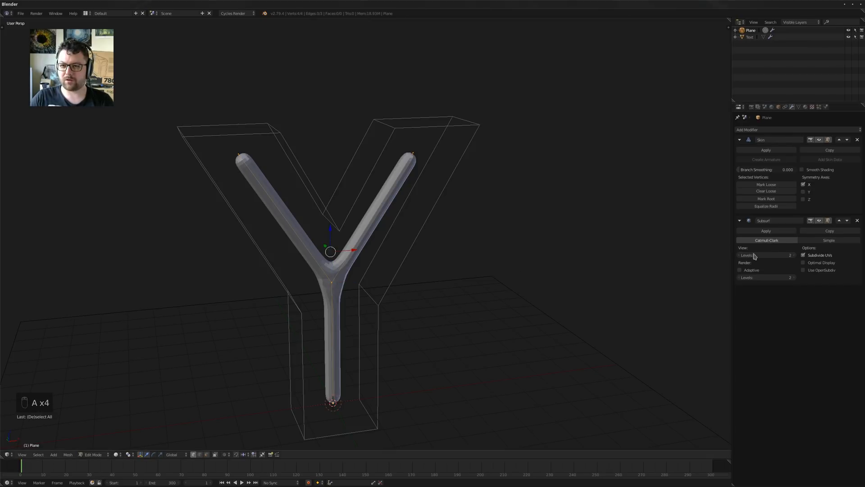
shift+middle_drag(388, 278, 245, 111)
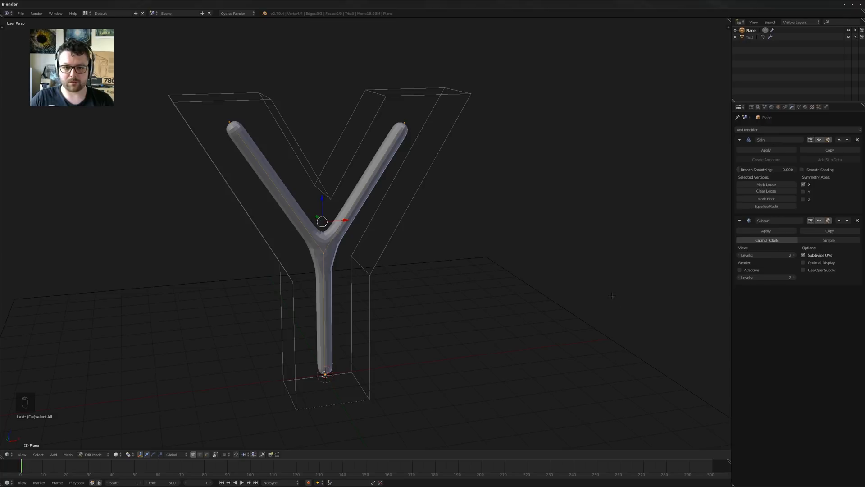
key(ctrl+a)
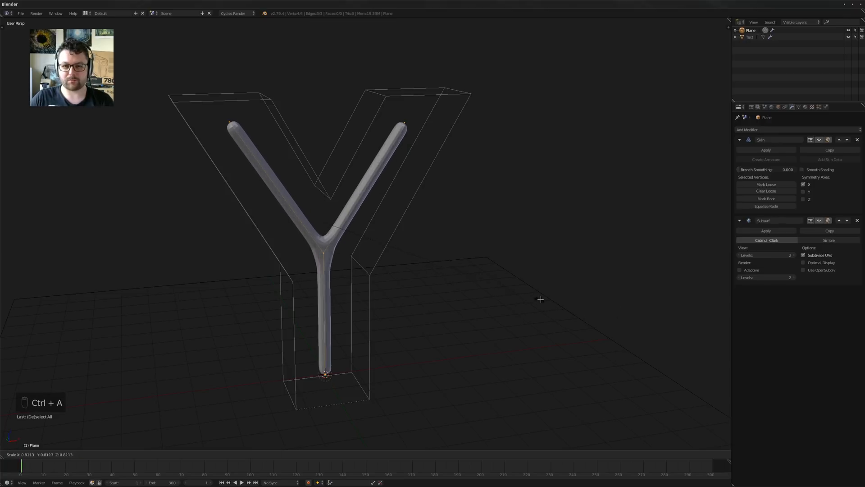
click(523, 292)
middle_drag(522, 292, 470, 293)
key(Tab)
Set the Y-shaped tube to smooth shading and enable Smooth Shading in its Skin modifier
scroll(371, 282, up, 5)
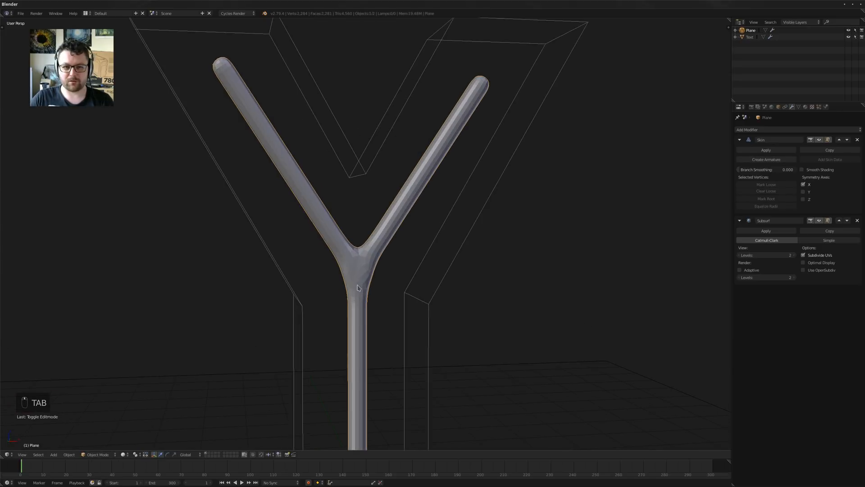
key(t)
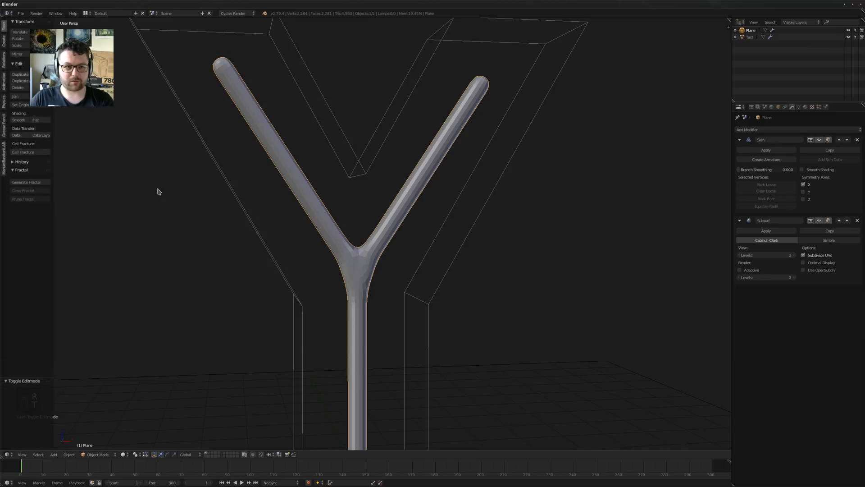
click(18, 120)
scroll(391, 216, down, 4)
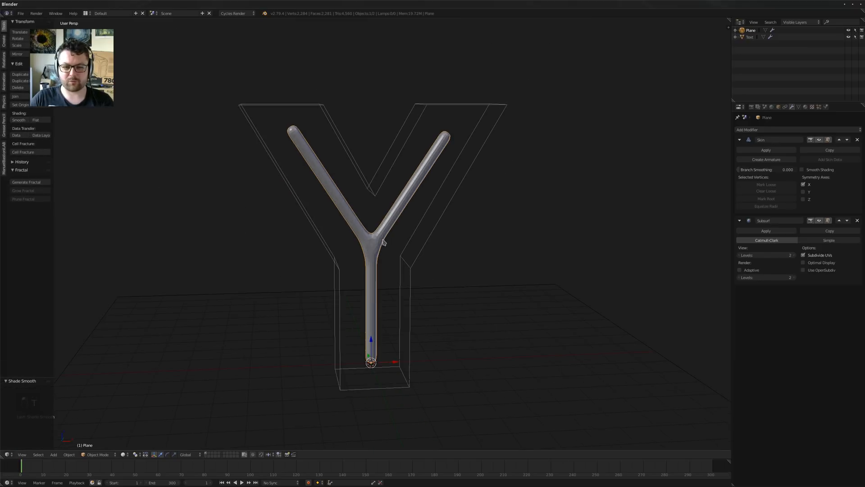
click(825, 170)
key(t)
middle_drag(468, 222, 470, 234)
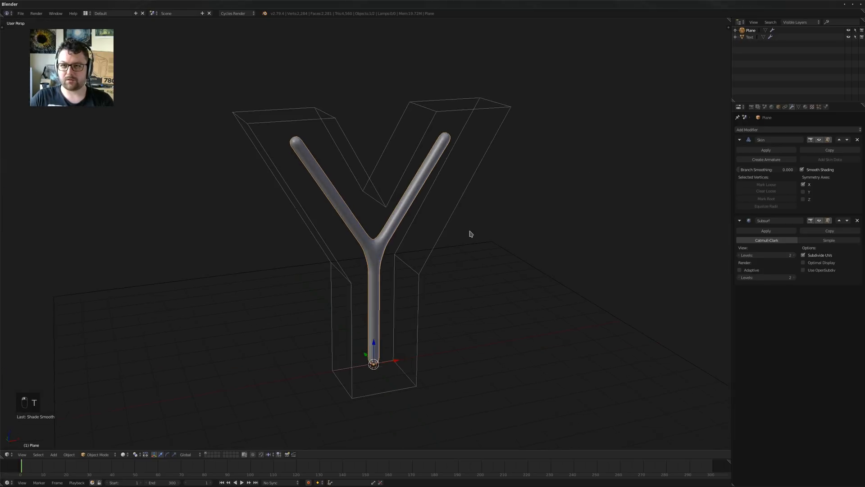
Duplicate the Y-shaped tube and the letter's wireframe object in place
key(shift+d)
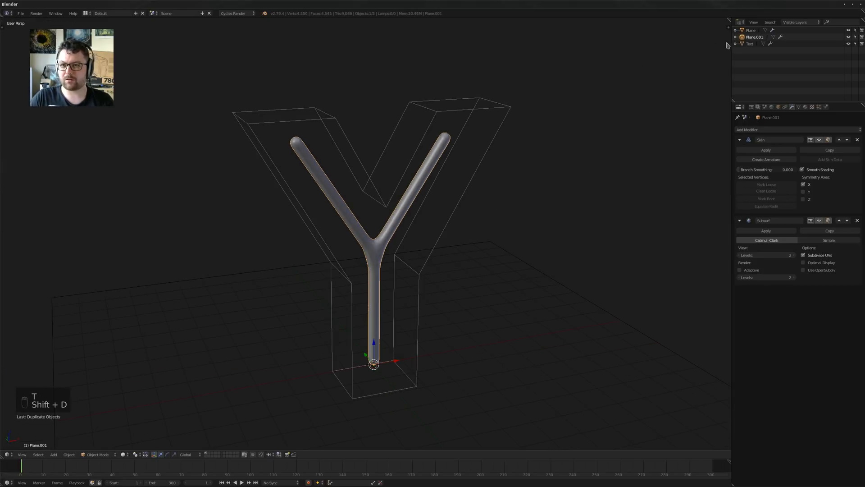
click(749, 44)
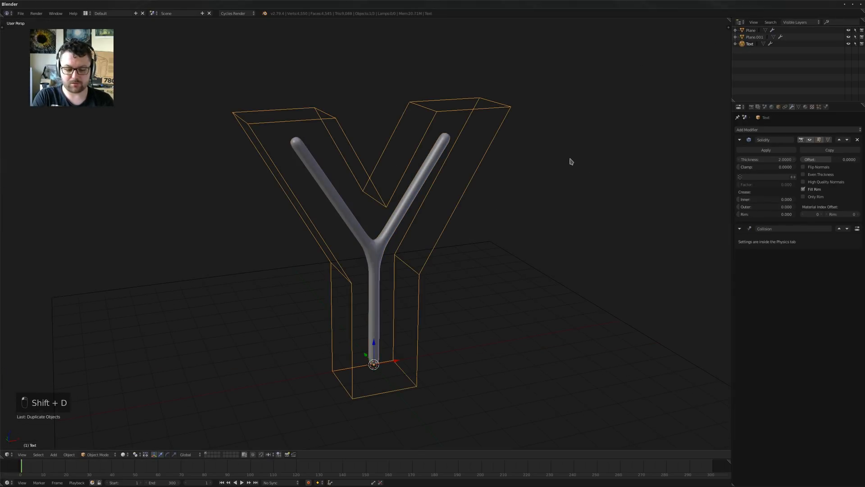
key(shift+d)
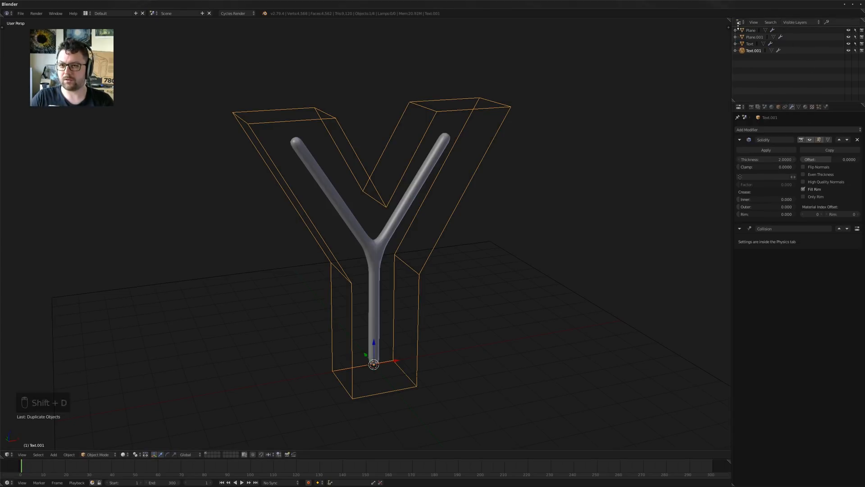
Remove the Collision physics from the original Text object
click(759, 44)
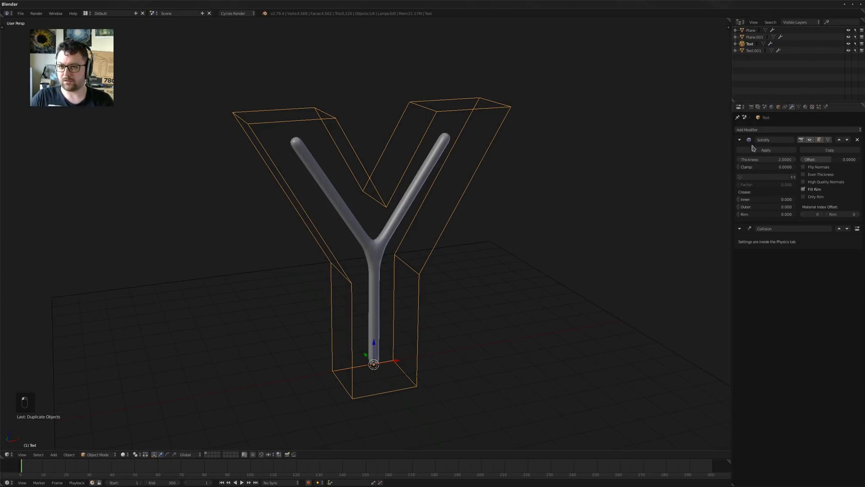
click(826, 107)
click(768, 145)
Select the original Plane and Text objects together and move them to another layer
click(748, 31)
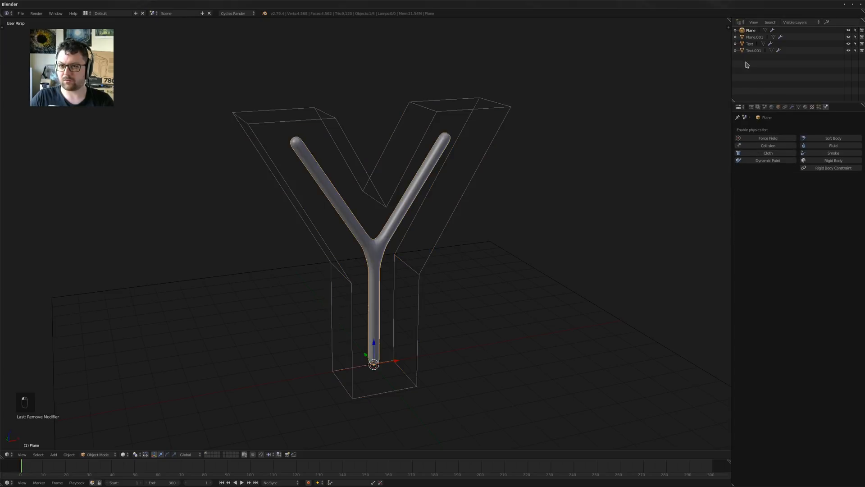
click(752, 44)
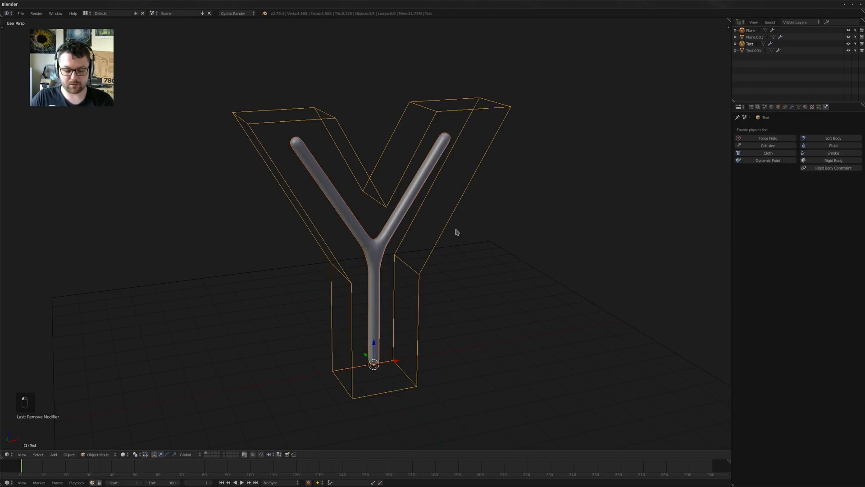
key(m)
click(555, 245)
middle_drag(558, 245, 577, 194)
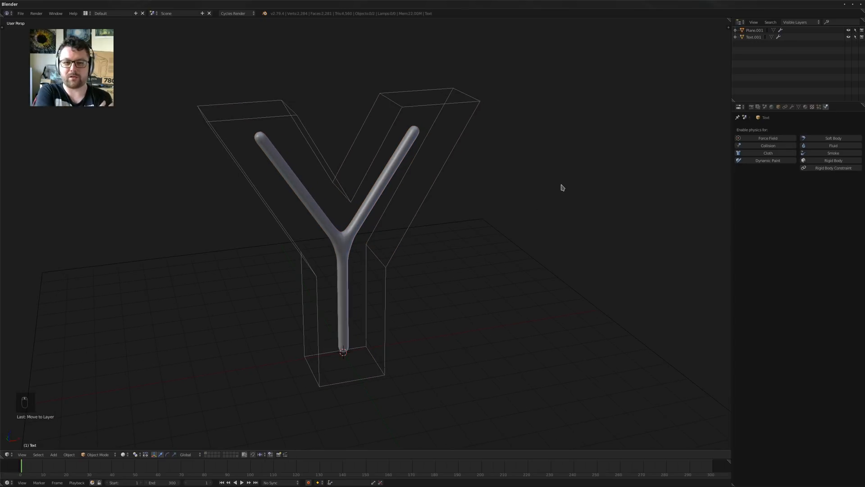
Apply the Solidify modifier on the duplicated letter wireframe, Text.001
right_click(410, 112)
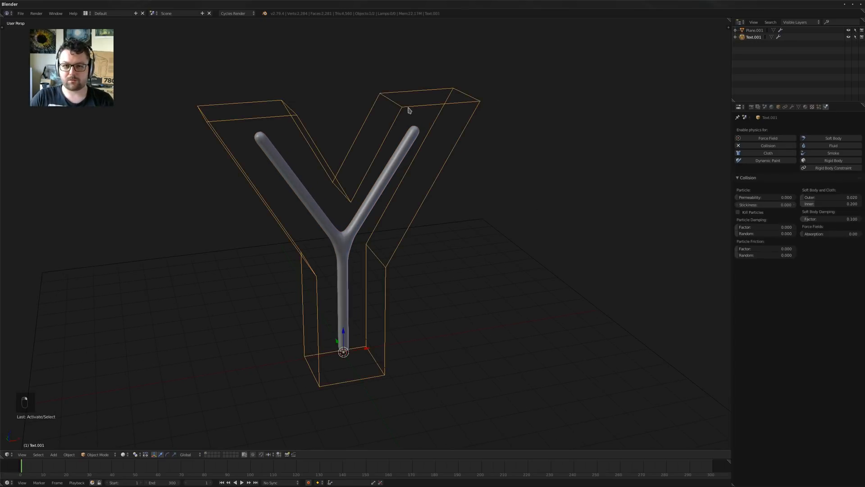
middle_drag(409, 110, 676, 170)
click(792, 107)
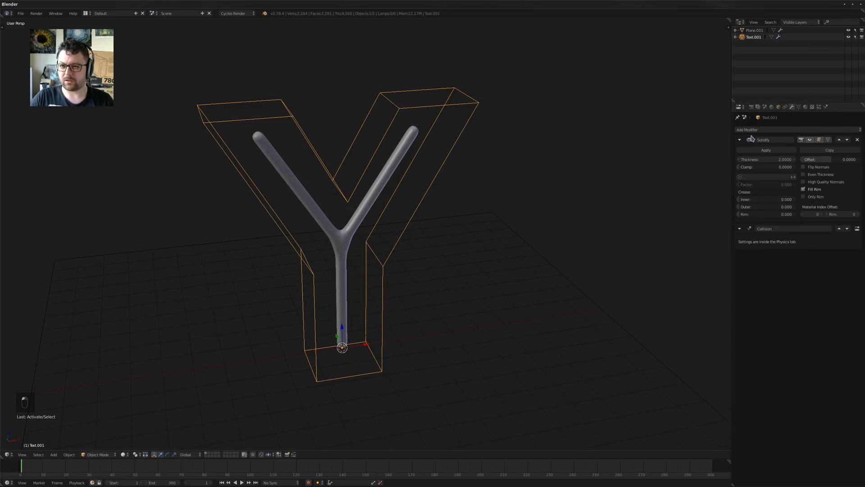
click(766, 150)
middle_drag(637, 141, 453, 168)
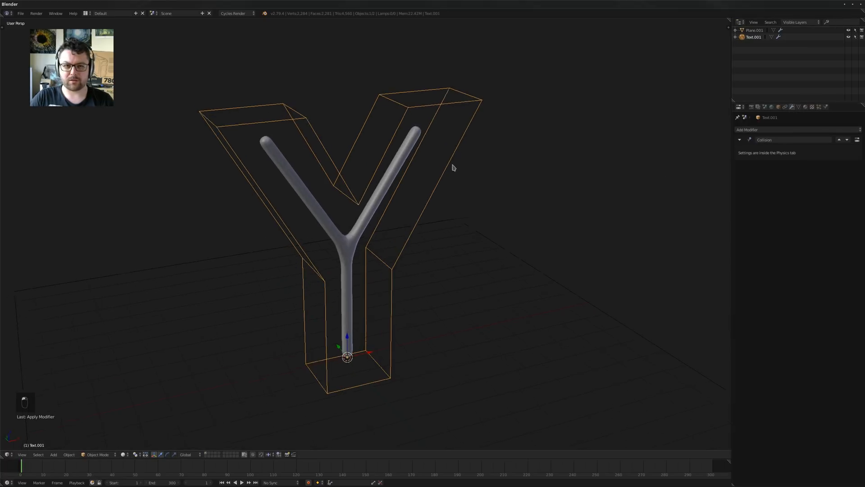
Apply the Skin and Subdivision Surface modifiers on the duplicated tube, Plane.001, and deselect it
right_click(352, 222)
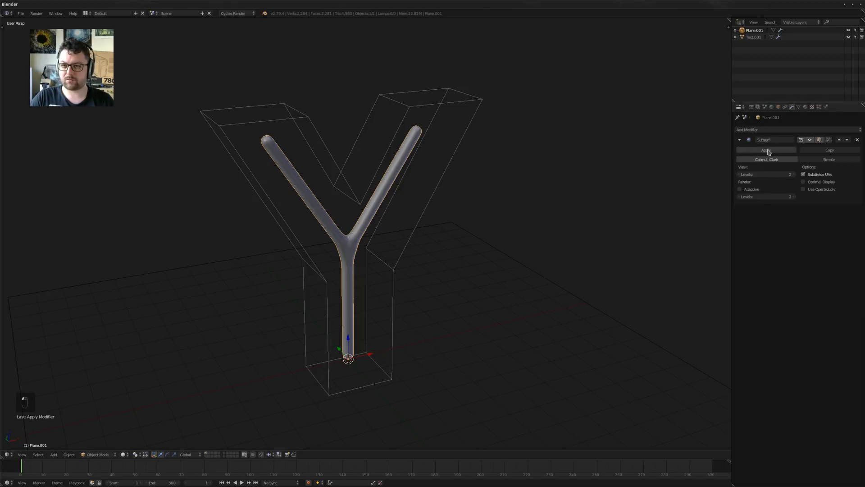
click(766, 150)
mouse_move(355, 195)
middle_down()
mouse_move(347, 198)
mouse_move(370, 192)
middle_up()
key(a)
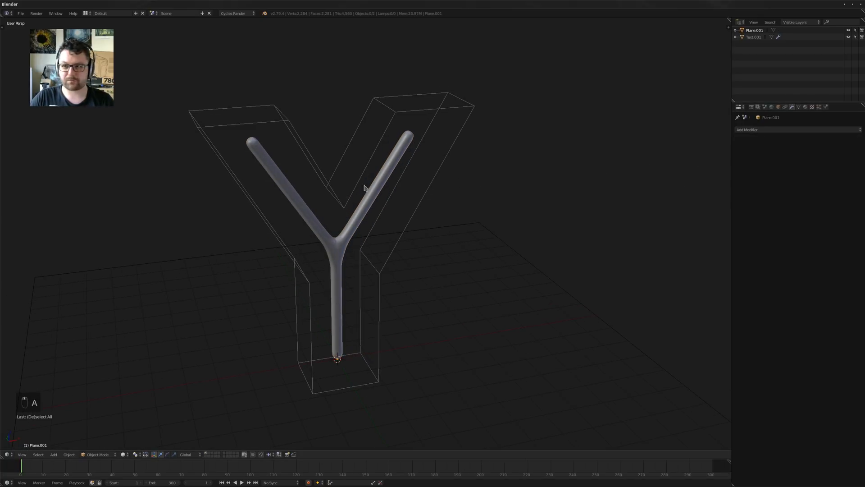
Select the inner Y-shaped tube and rename it EMIT.Particles
mouse_move(443, 165)
middle_down()
mouse_move(461, 171)
mouse_move(452, 180)
middle_up()
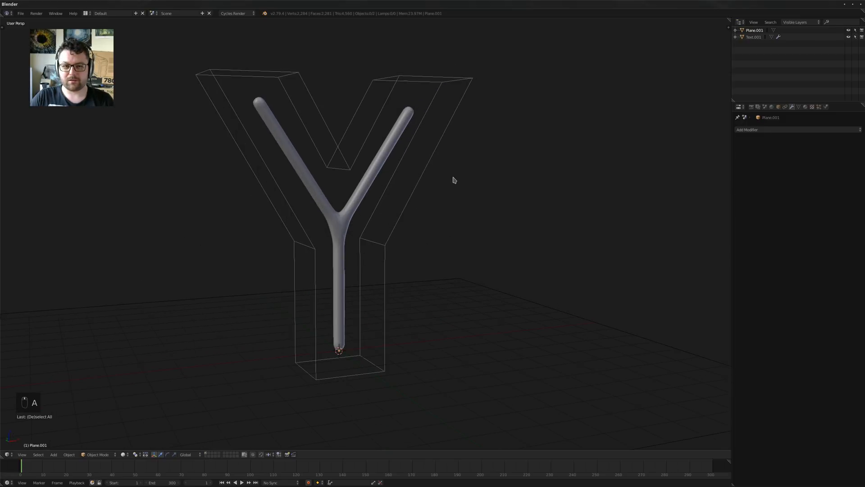
click(819, 107)
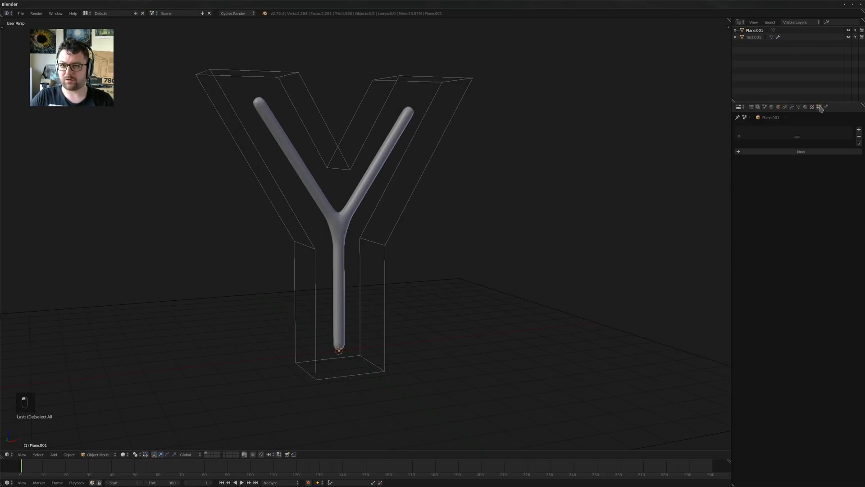
right_click(367, 172)
double_click(742, 30)
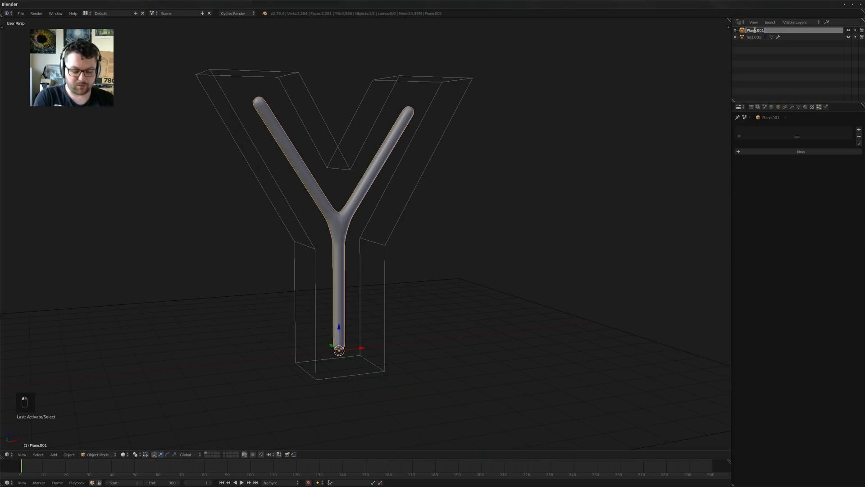
text(EmiT.Particl)
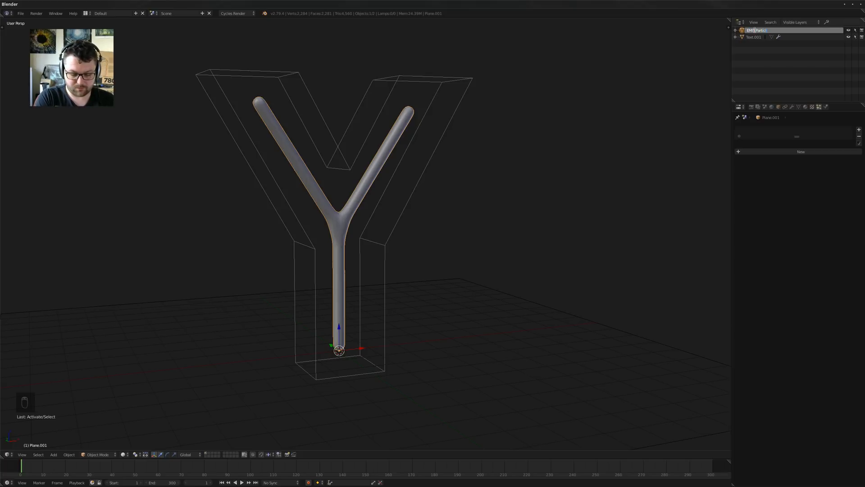
text(es)
key(Return)
Rename the outer letter wireframe COLL.Text
double_click(753, 38)
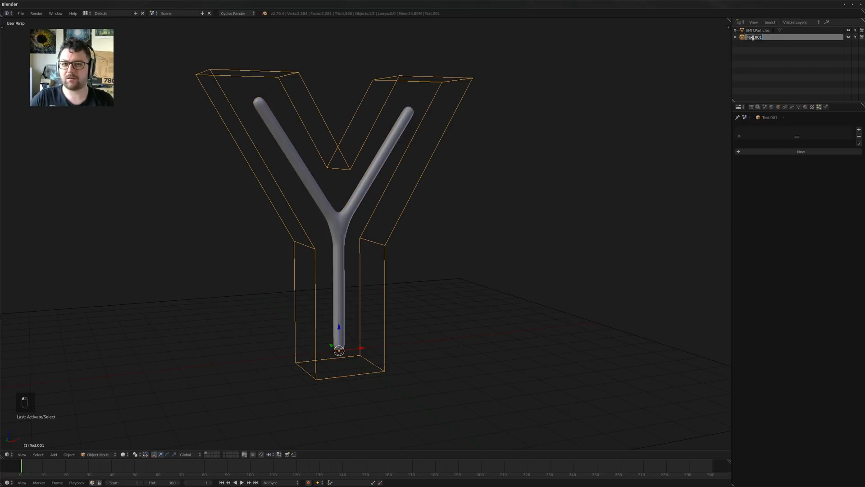
text(COLL)
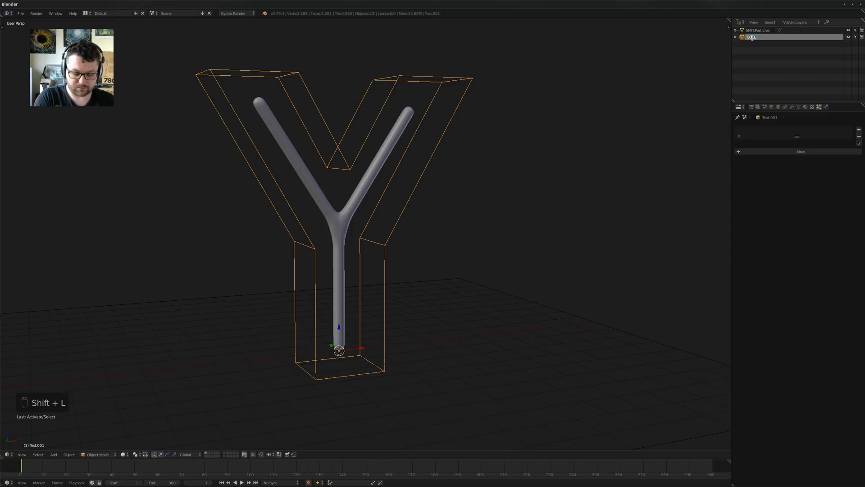
text(.Text)
key(Return)
Select EMIT.Particles and add a new particle system to it
middle_drag(340, 129, 347, 205)
right_click(347, 205)
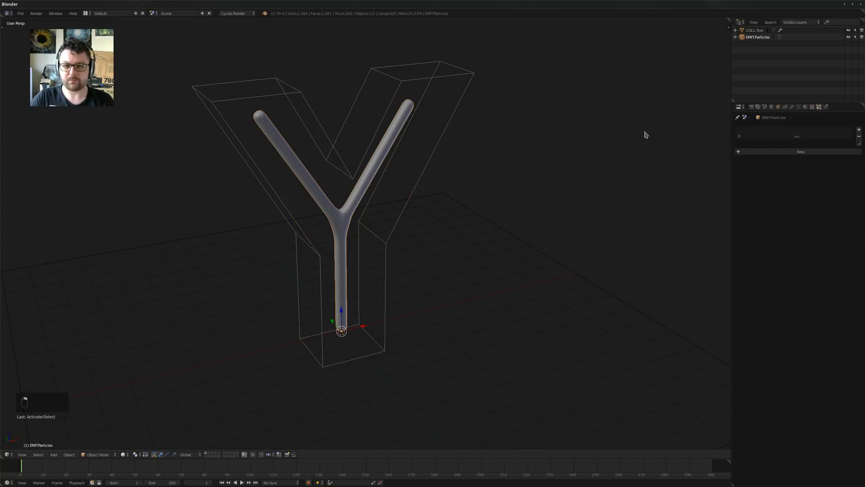
click(808, 153)
middle_drag(460, 174, 415, 189)
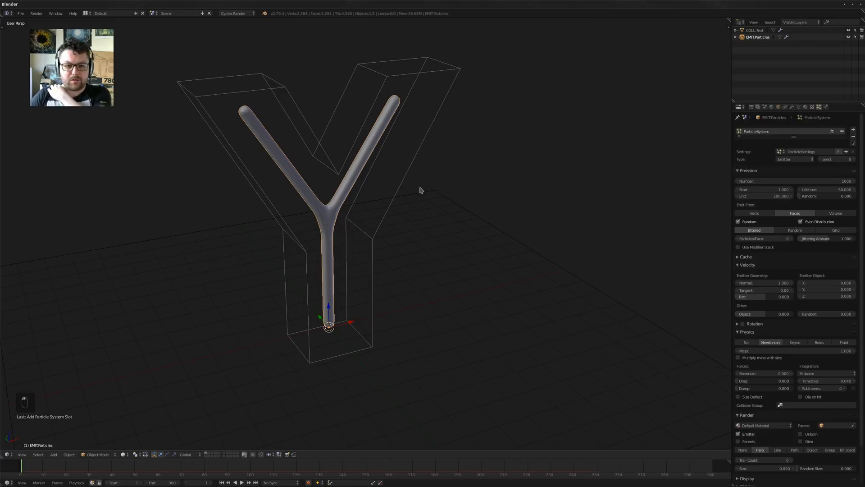
Display the scene settings containing the gravity option, and reselect the inner Y-shaped emitter
click(765, 107)
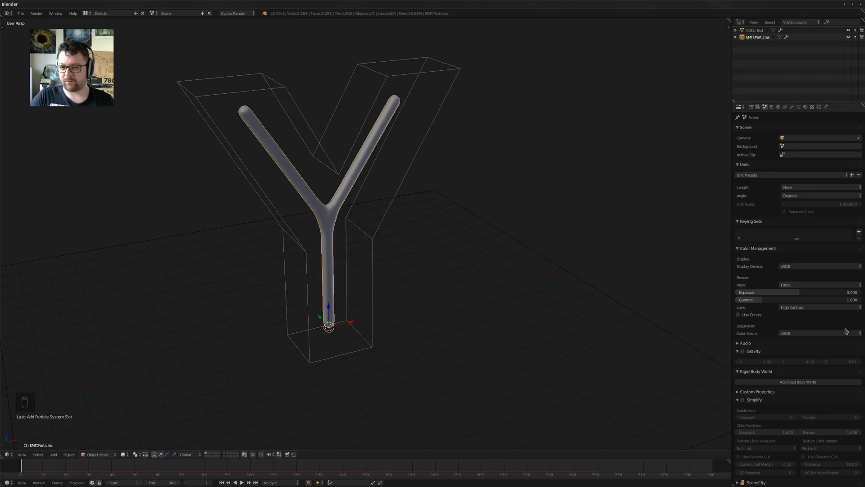
middle_drag(311, 243, 426, 291)
key(a)
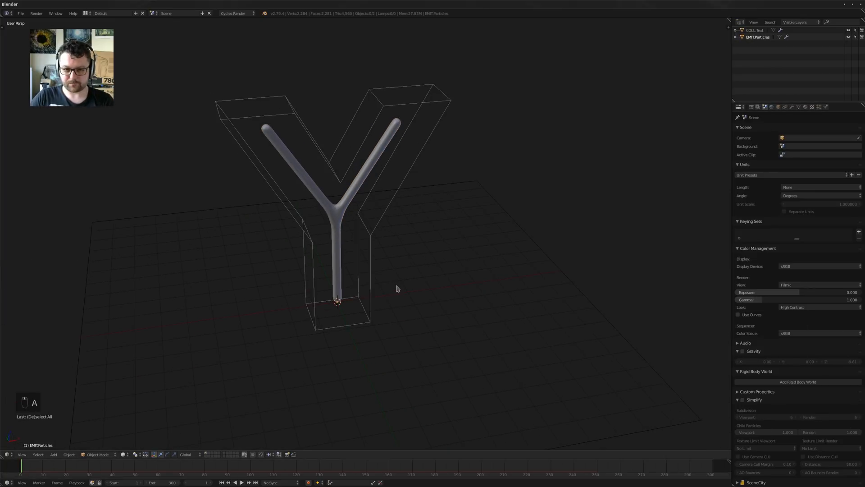
right_click(334, 235)
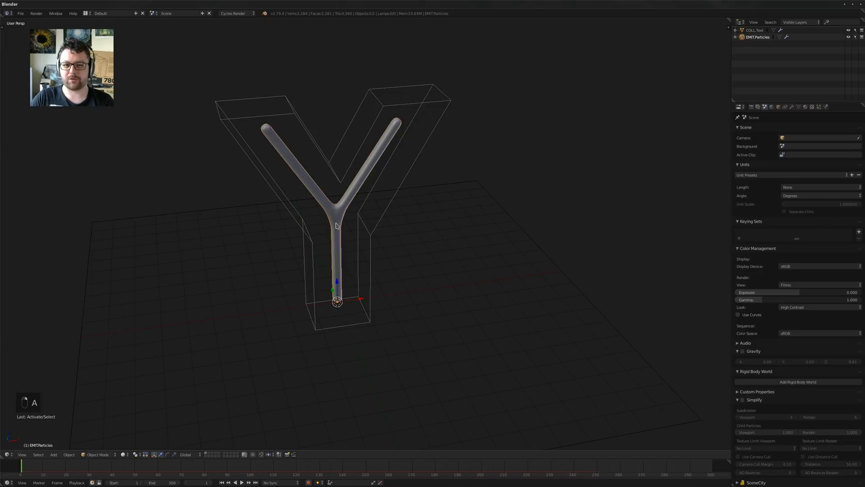
Play the animation to preview the particles emitted from the inner Y-shaped tube, with everything deselected
middle_drag(495, 246, 492, 253)
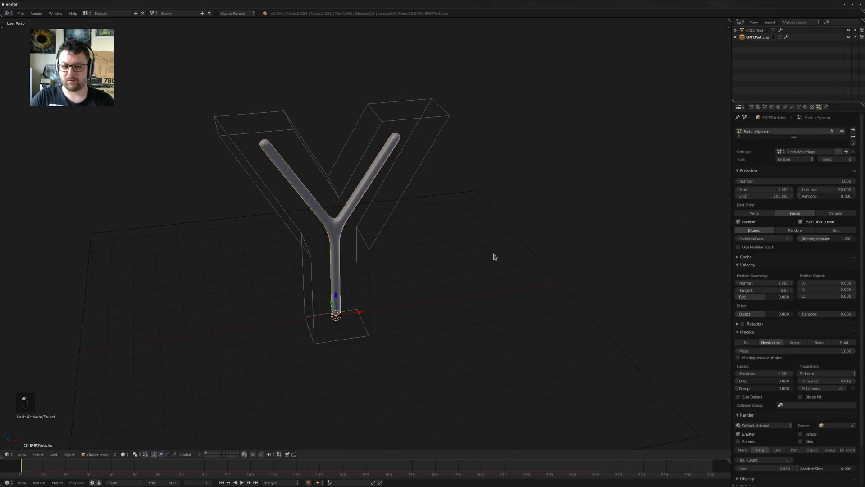
key(alt+a)
middle_drag(432, 282, 446, 256)
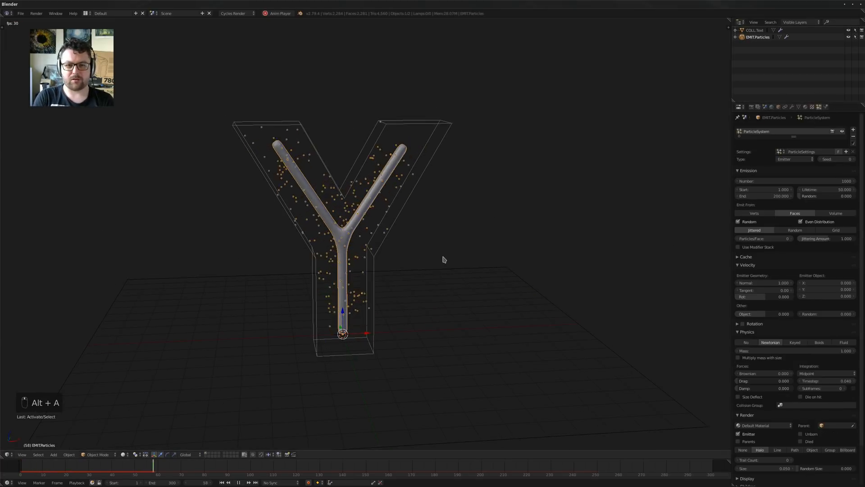
key(a)
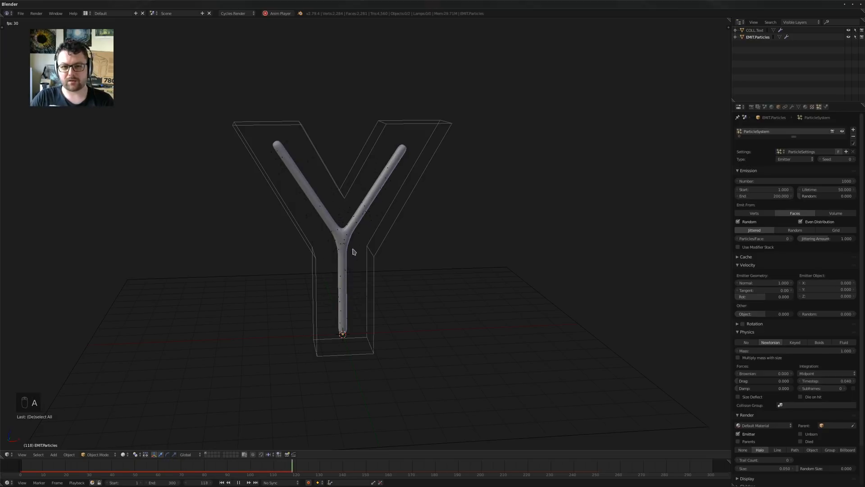
Colour the particle display by velocity and set its draw size to 3 px
scroll(766, 383, down, 3)
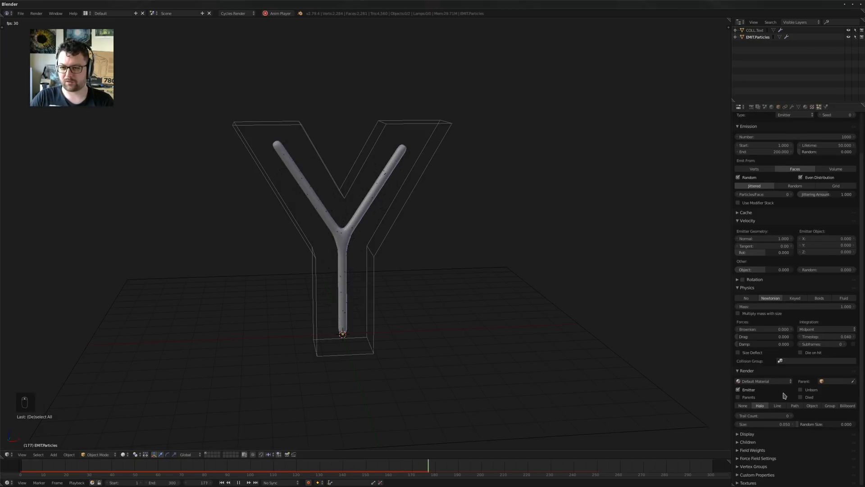
click(765, 442)
click(764, 441)
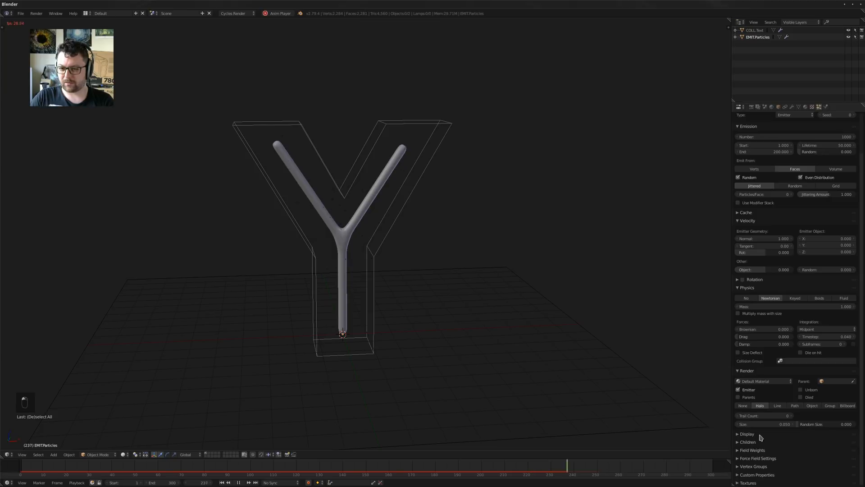
click(757, 433)
scroll(793, 428, down, 3)
click(825, 425)
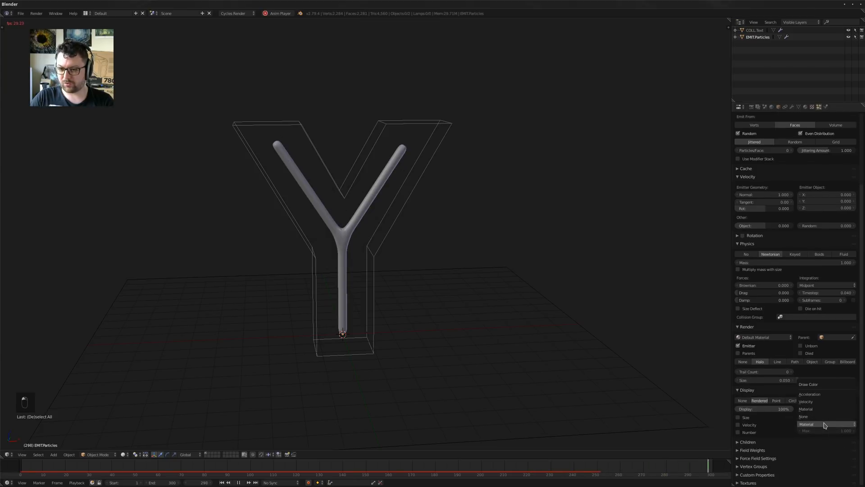
click(809, 403)
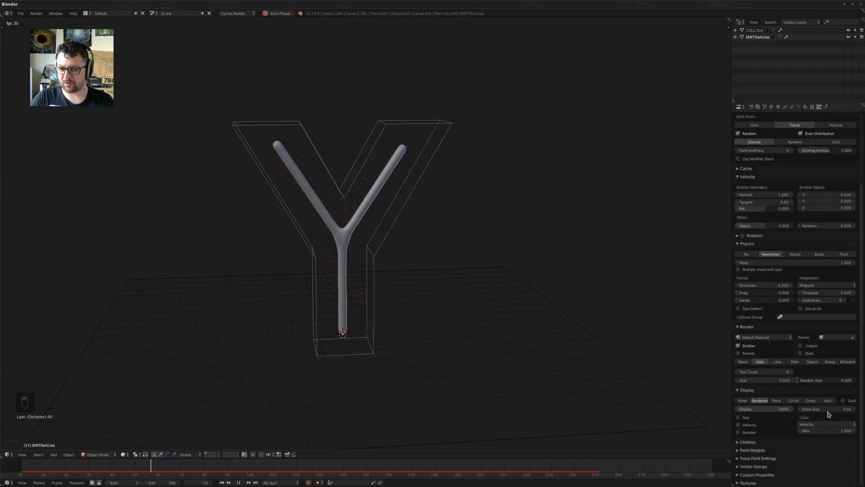
click(854, 409)
click(853, 409)
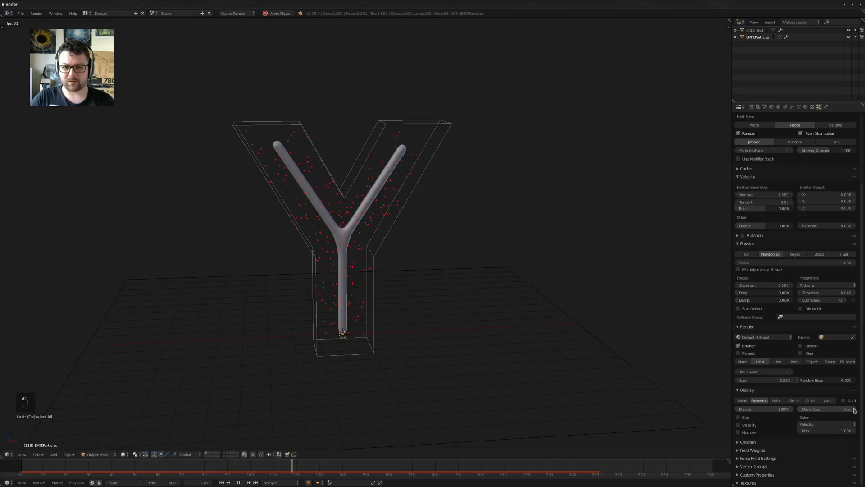
Examine the particles' movement inside the wireframe letter from several angles during playback, pausing and resuming, then stop the animation
mouse_move(457, 251)
middle_down()
mouse_move(450, 290)
mouse_move(418, 262)
middle_up()
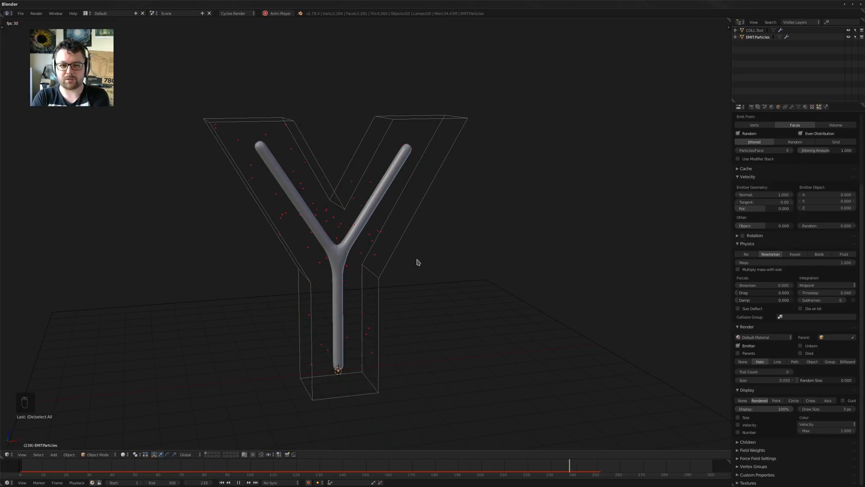
middle_drag(395, 246, 389, 253)
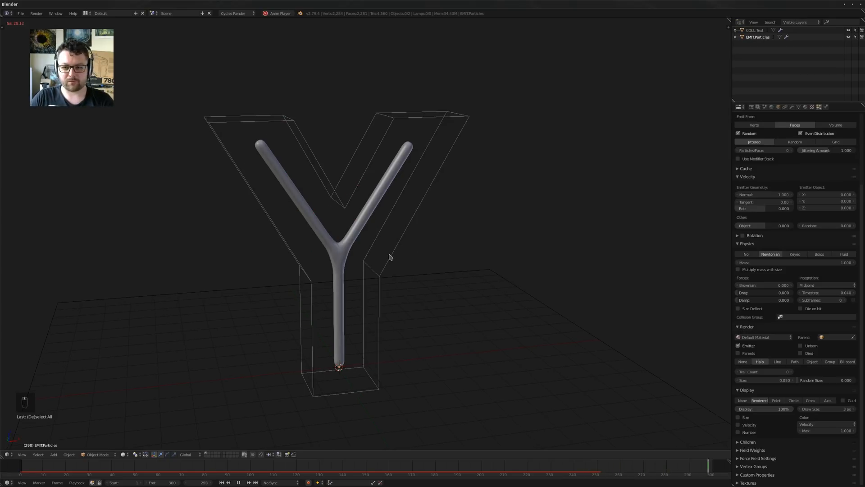
key(alt+a)
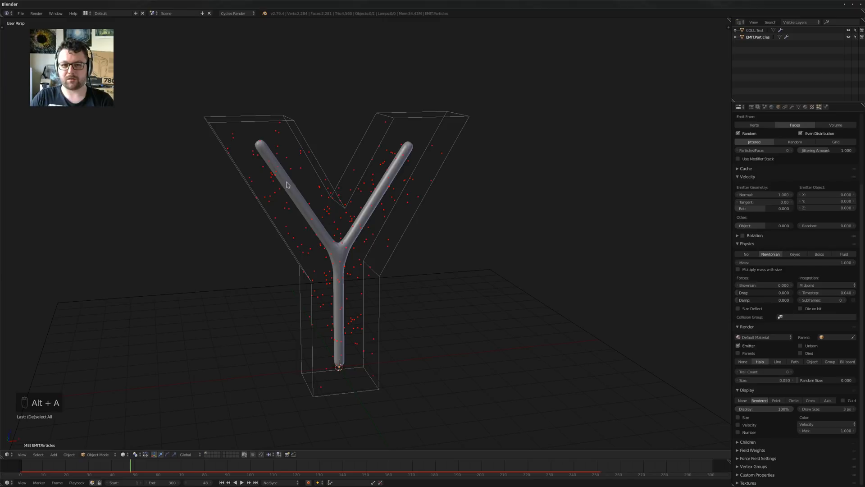
middle_drag(286, 184, 368, 234)
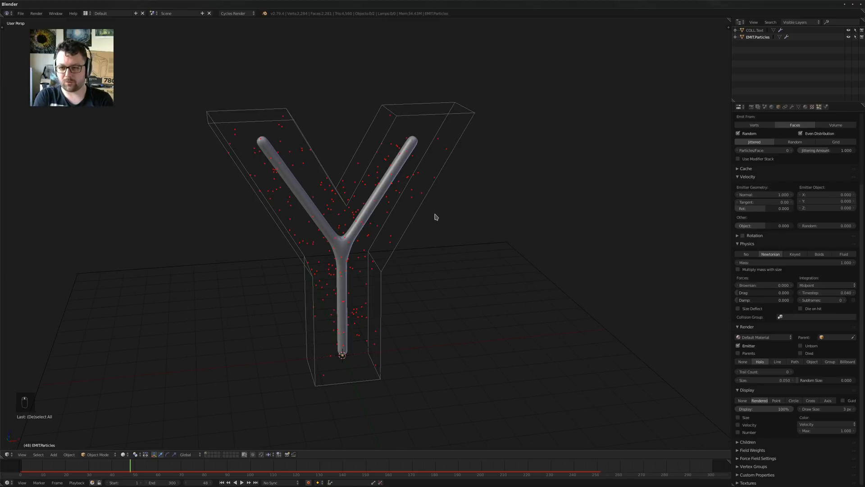
key(alt+a)
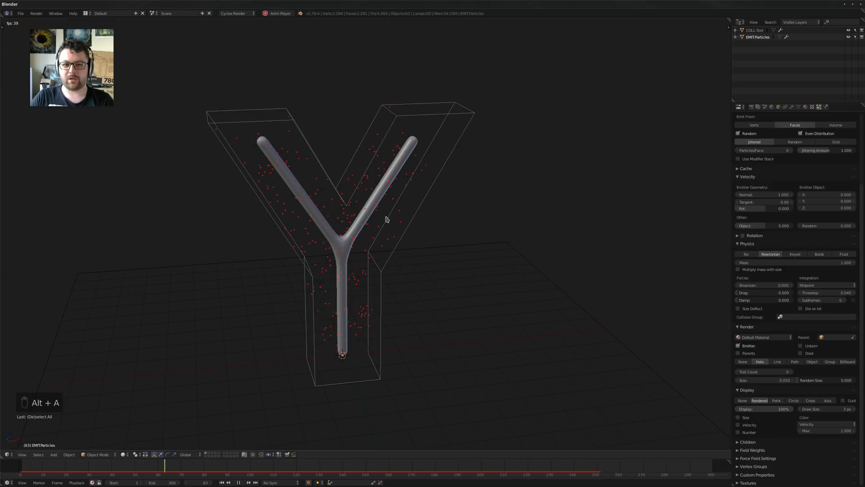
middle_drag(386, 218, 368, 225)
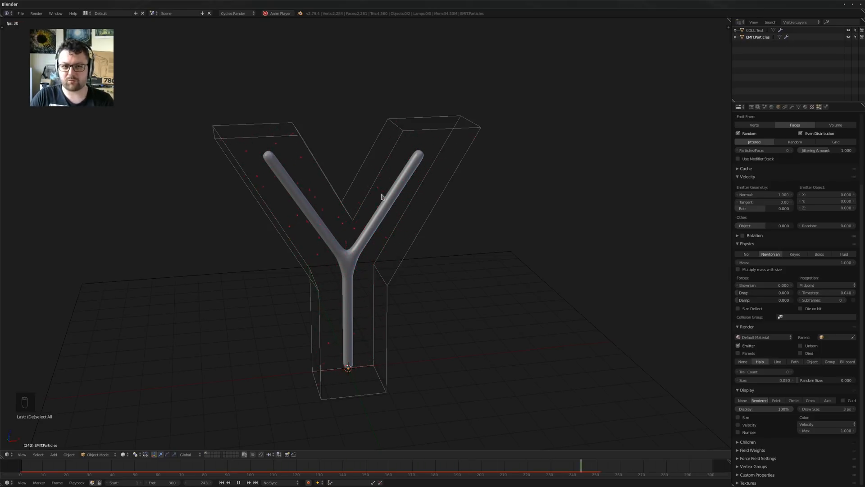
shift+middle_drag(425, 201, 428, 196)
key(alt+a)
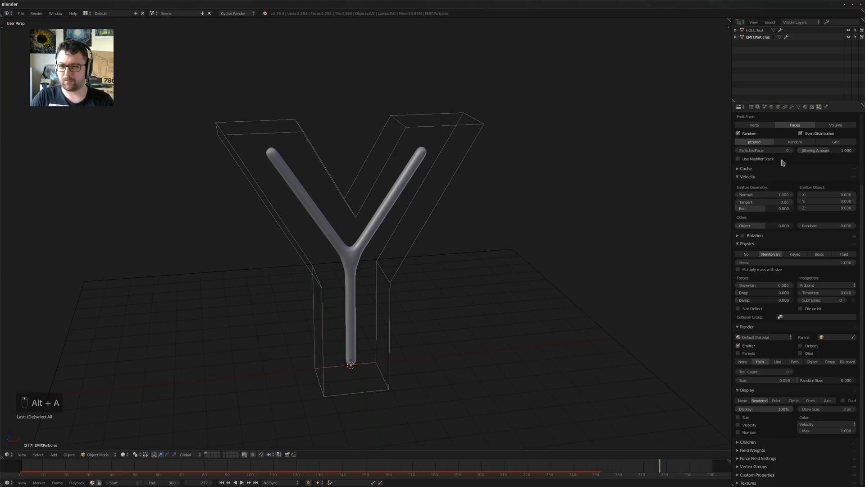
Set the scene's end frame to 500 and its frame rate to 25 fps
click(751, 106)
click(823, 205)
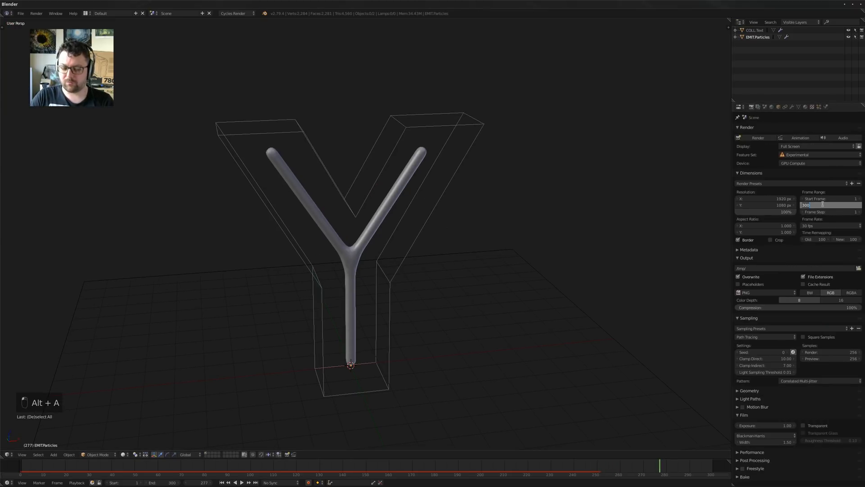
text(500)
key(Return)
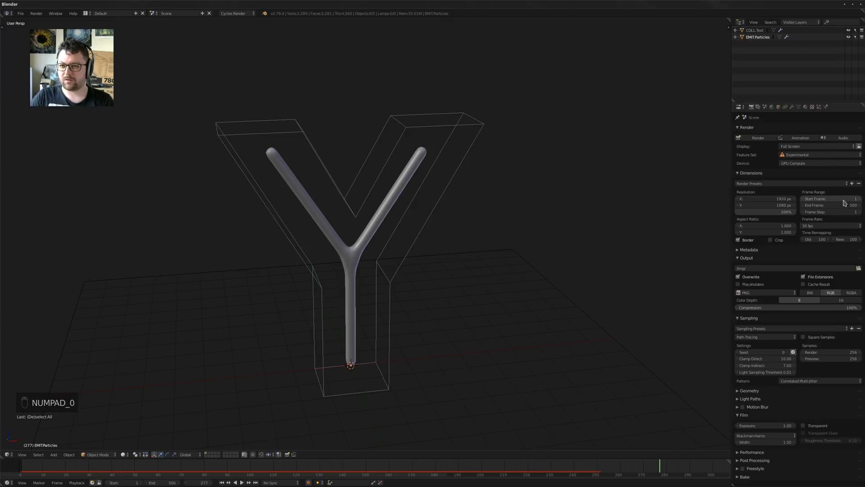
click(840, 228)
click(816, 248)
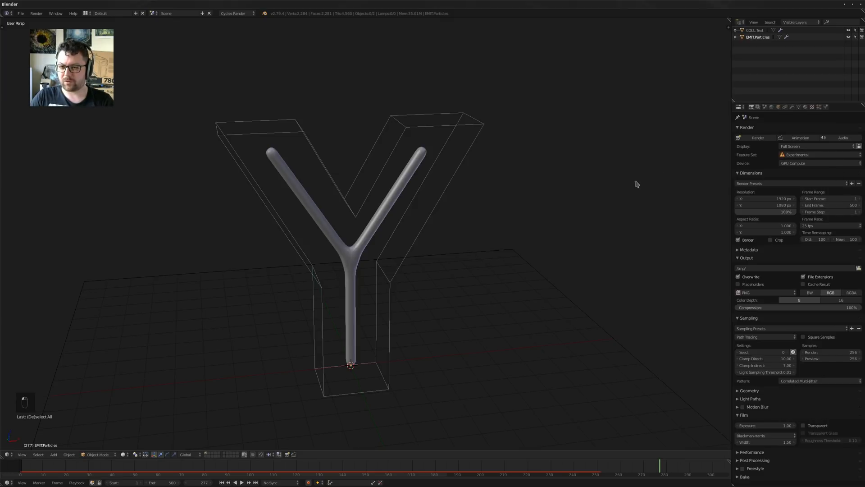
scroll(453, 470, down, 6)
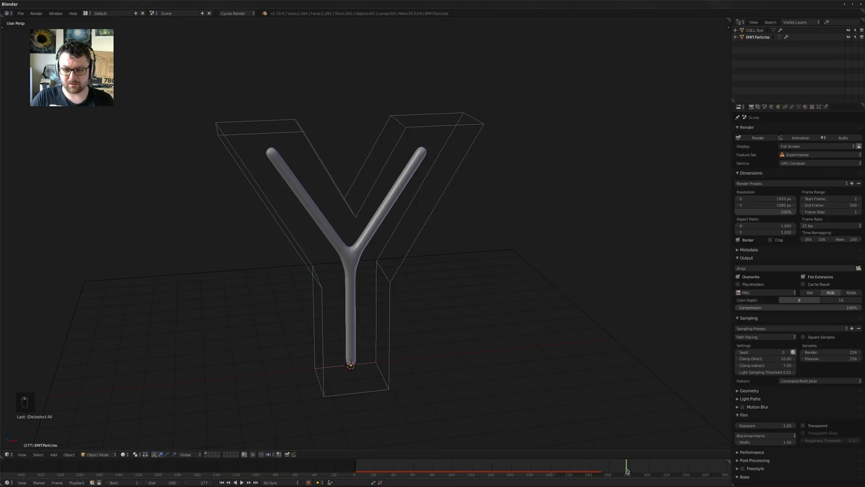
scroll(464, 471, up, 1)
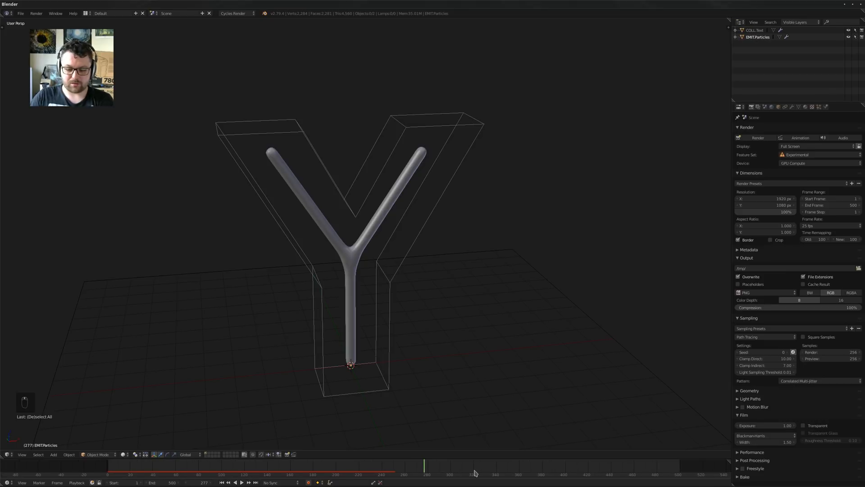
key(Home)
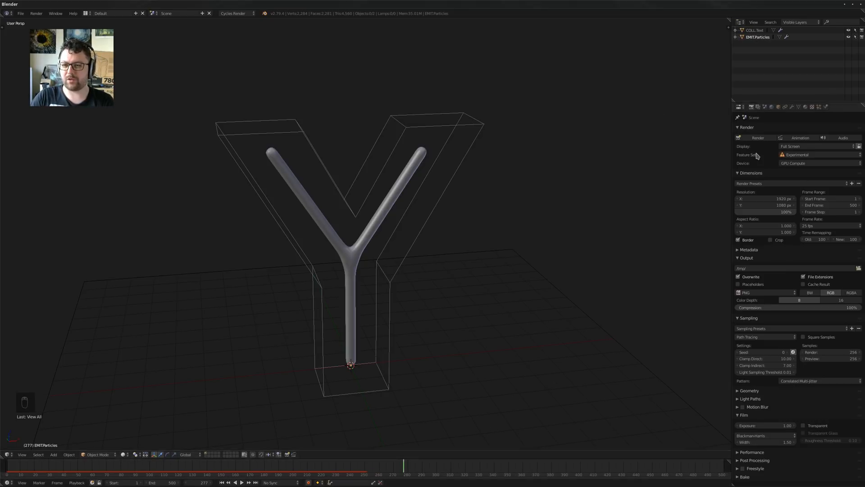
Set the particle emission of EMIT.Particles to end at frame 300 with a particle lifetime of 9999
click(819, 107)
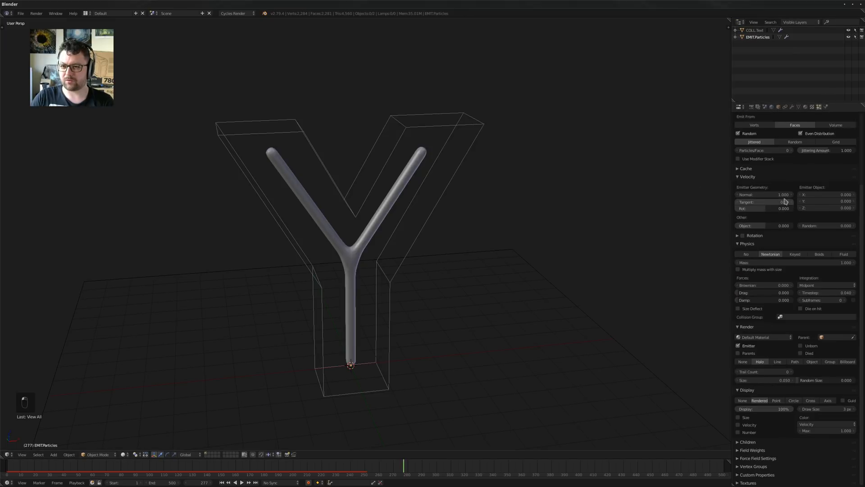
right_click(406, 191)
scroll(847, 194, up, 5)
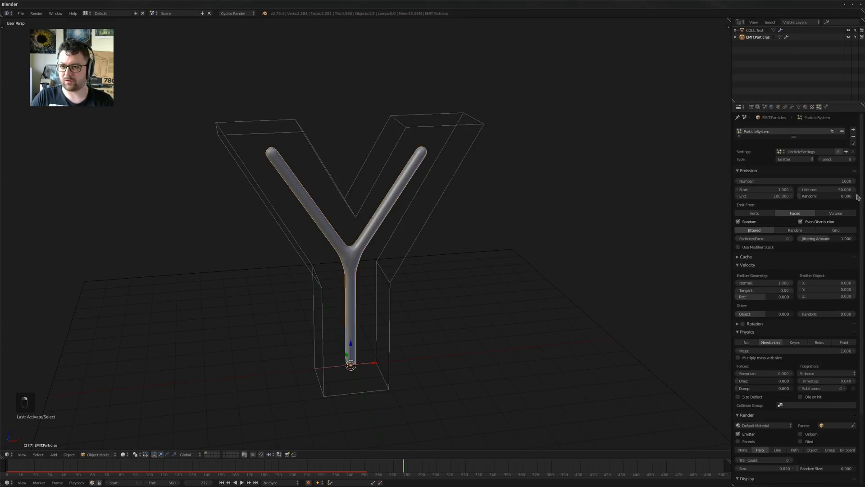
click(761, 196)
text(300)
key(Return)
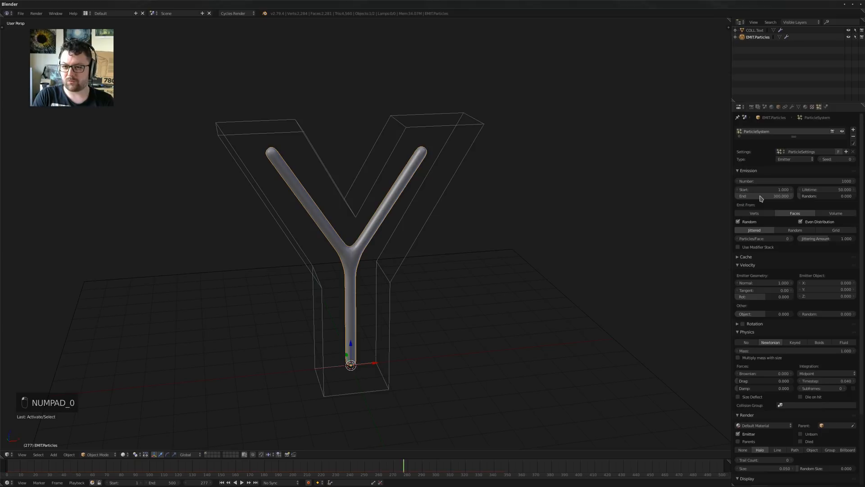
click(824, 190)
text(9999)
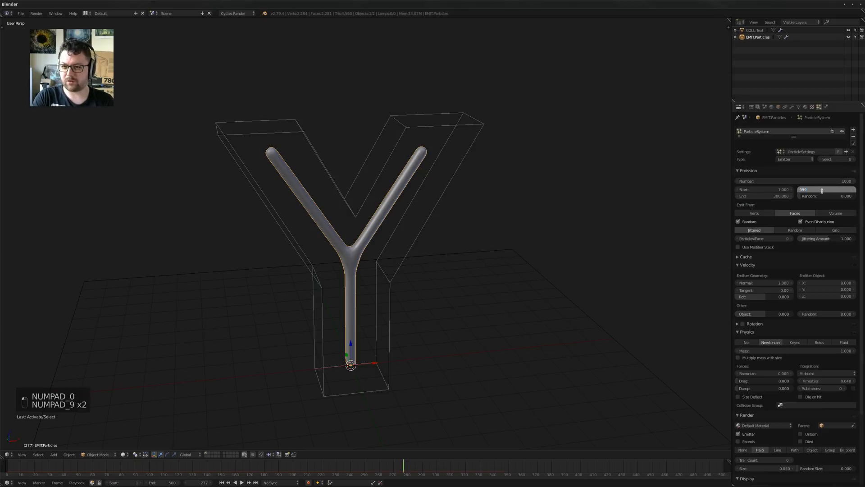
key(Return)
Set the number of emitted particles to 5000
click(773, 181)
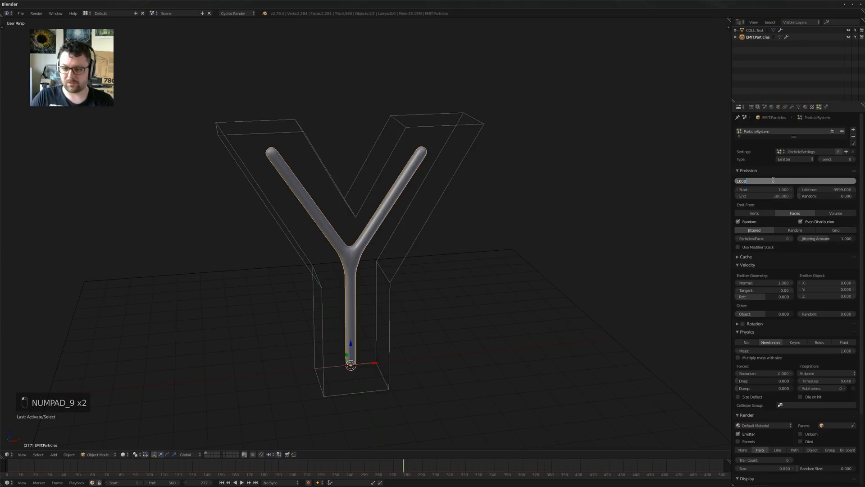
text(5000)
key(Return)
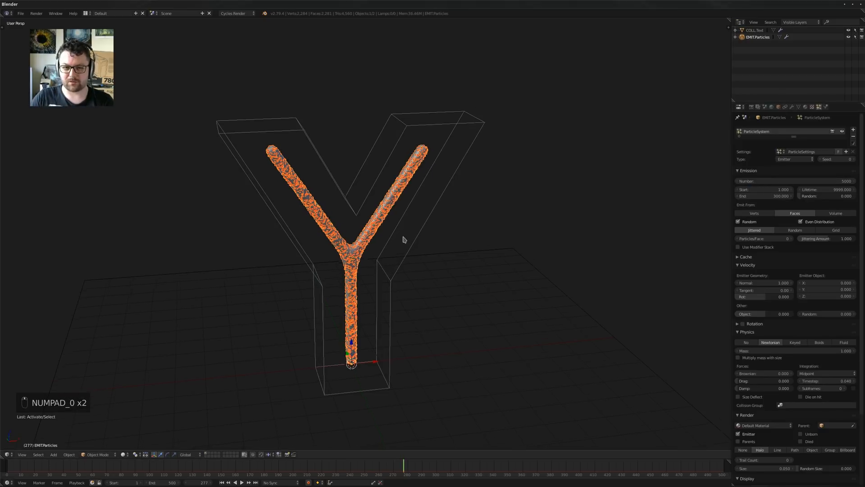
Preview the denser particle emission from the first frame with everything deselected, and return to the first frame
shift+middle_drag(404, 240, 404, 238)
key(shift+Left)
key(a)
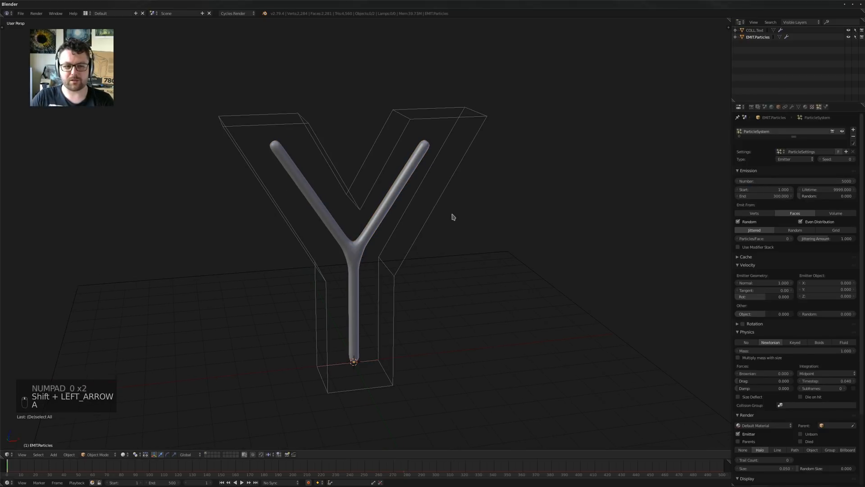
key(alt+a)
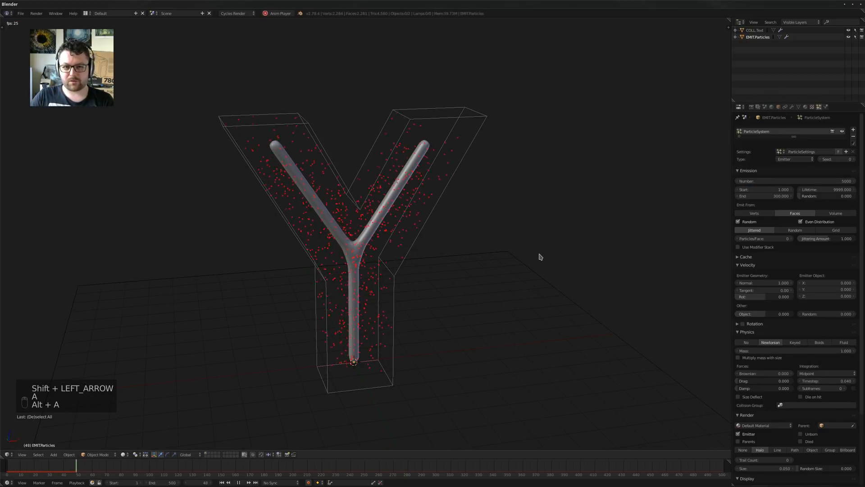
key(alt+a)
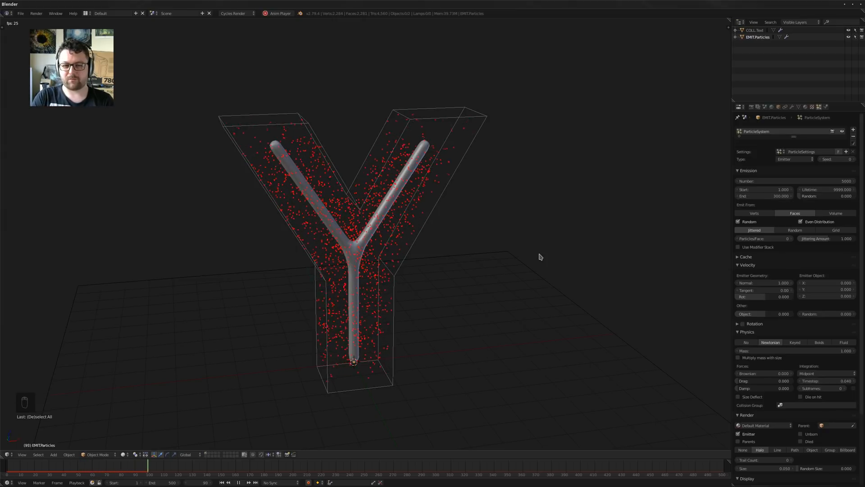
key(shift+Left)
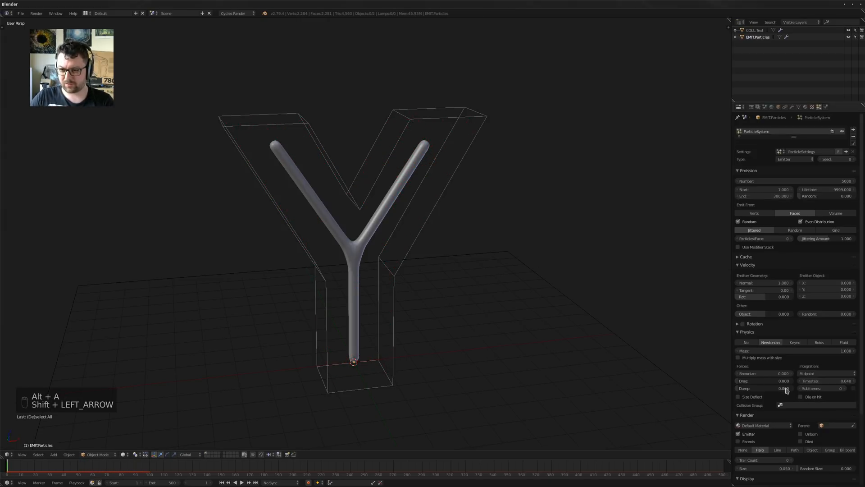
Set both the drag and damp forces in the particle physics to 0.033
click(771, 380)
text(.033)
key(Tab)
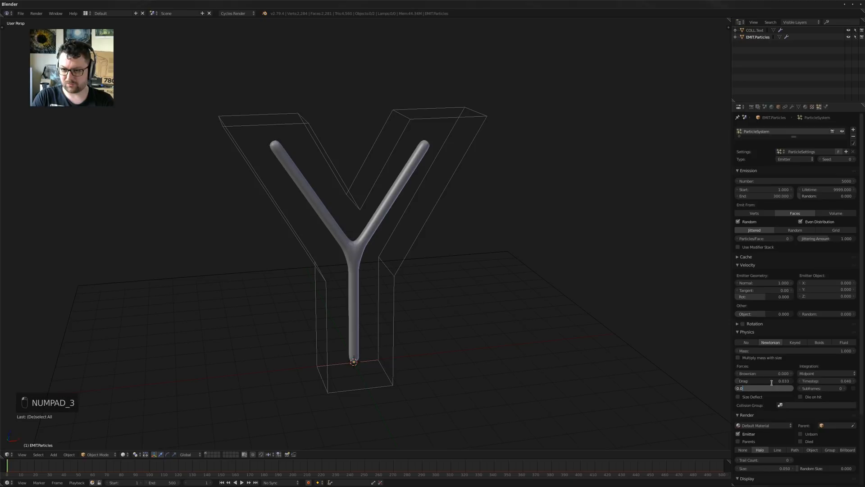
text(.033)
key(Return)
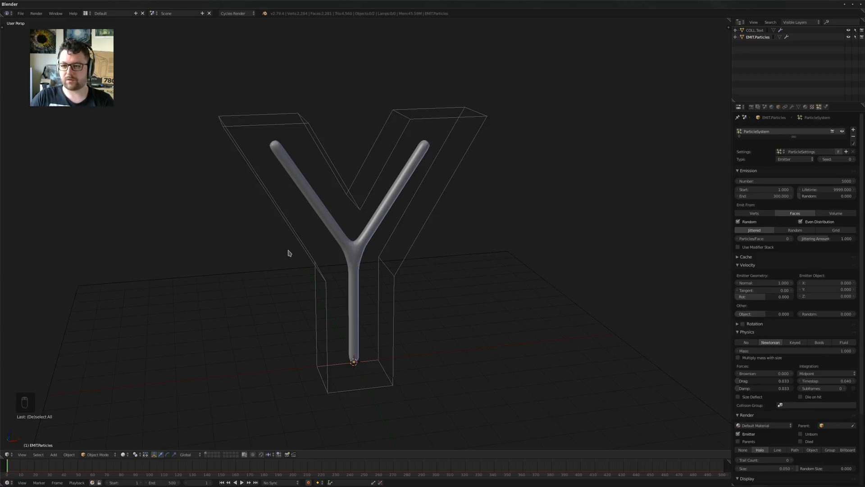
Set the Brownian force in the particle physics to 0.015
click(760, 374)
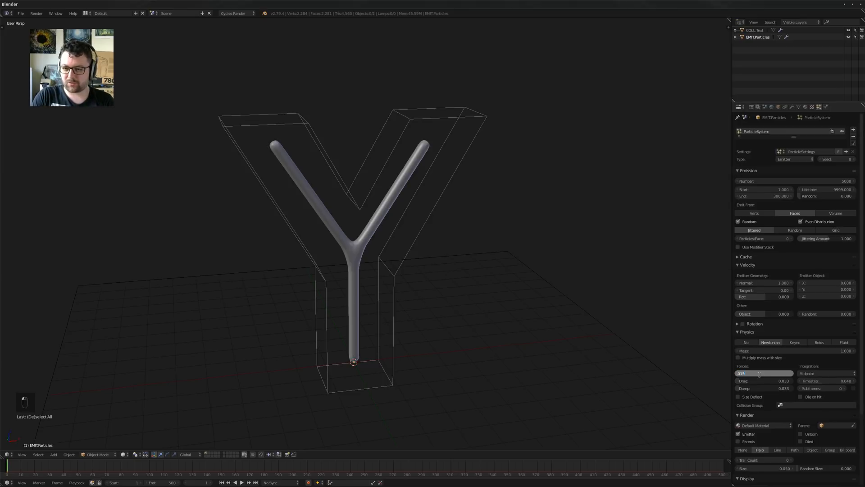
text(.015)
key(Return)
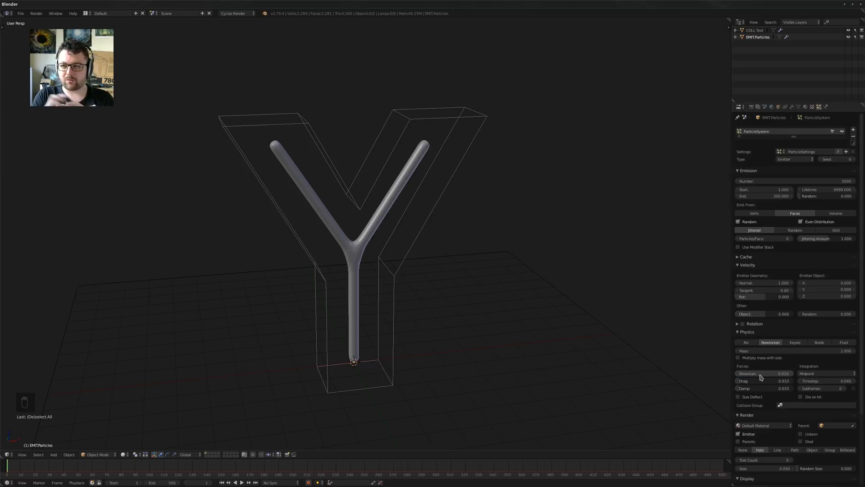
Preview the particle emission with the new drag, damp and Brownian forces, and return to the first frame
mouse_move(434, 247)
middle_down()
mouse_move(406, 255)
mouse_move(446, 251)
middle_up()
key(alt+a)
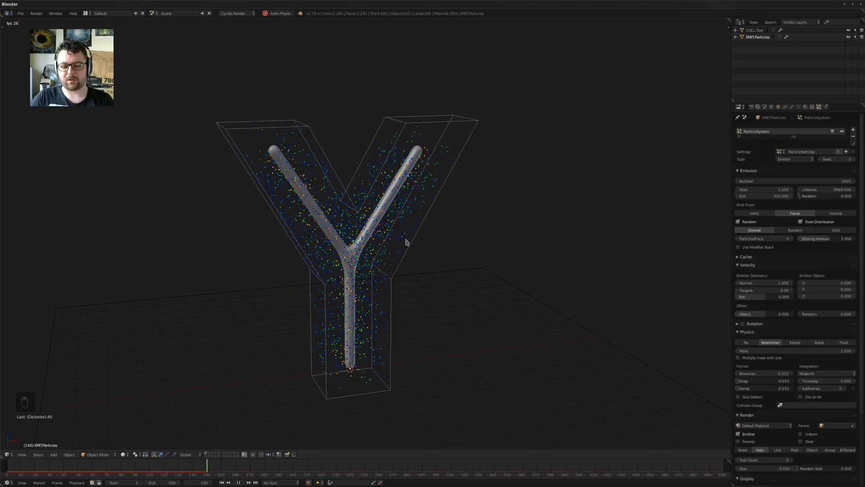
mouse_move(406, 242)
middle_down()
mouse_move(396, 243)
mouse_move(412, 218)
mouse_move(397, 237)
middle_up()
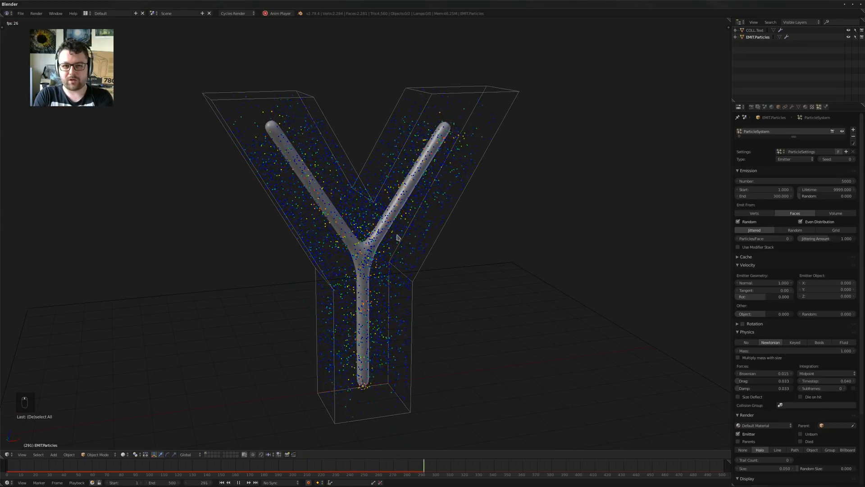
middle_drag(397, 237, 380, 265)
key(alt+a)
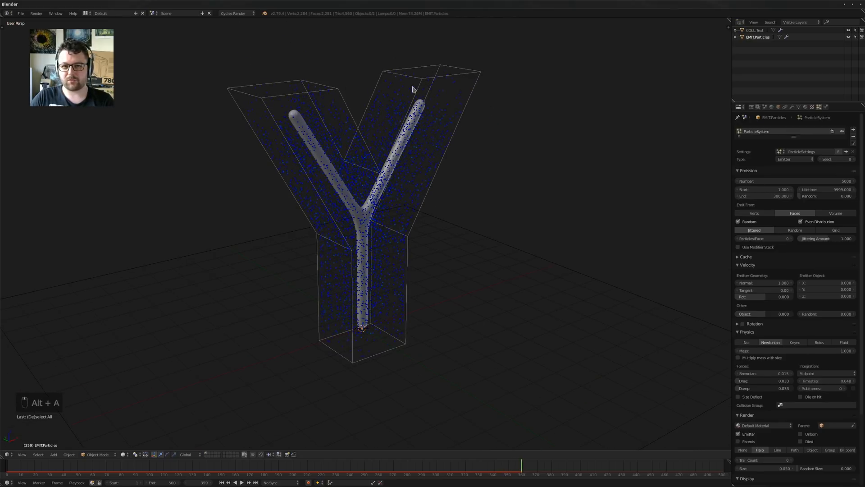
shift+middle_drag(401, 207, 436, 237)
key(shift+Left)
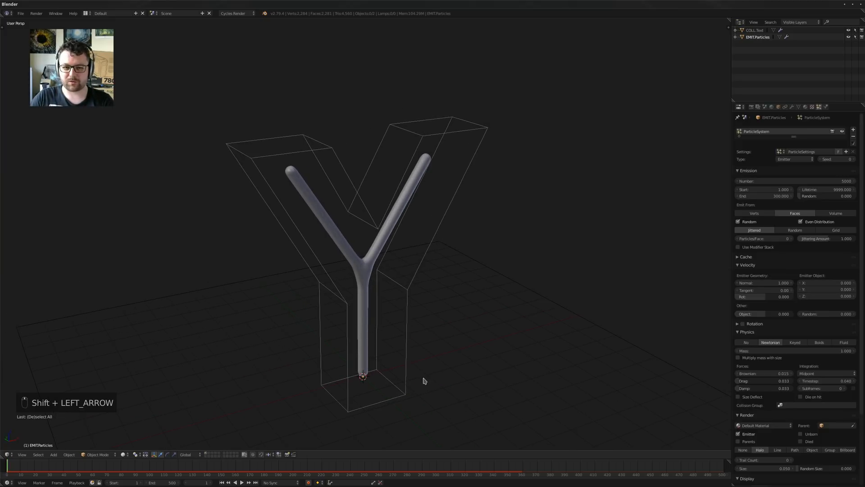
Add a Turbulence force field and move it along the X axis to -5, beside the letter Y
key(shift+a)
mouse_move(399, 469)
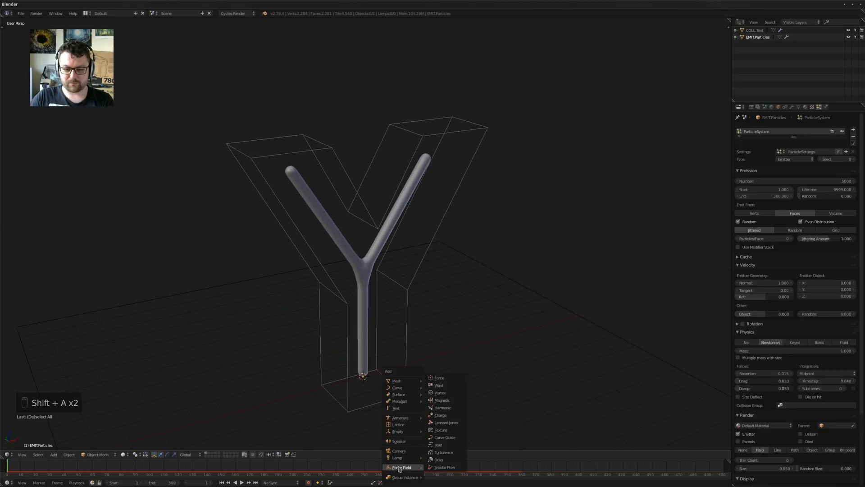
click(444, 452)
middle_drag(452, 349, 444, 324)
key(g)
key(x)
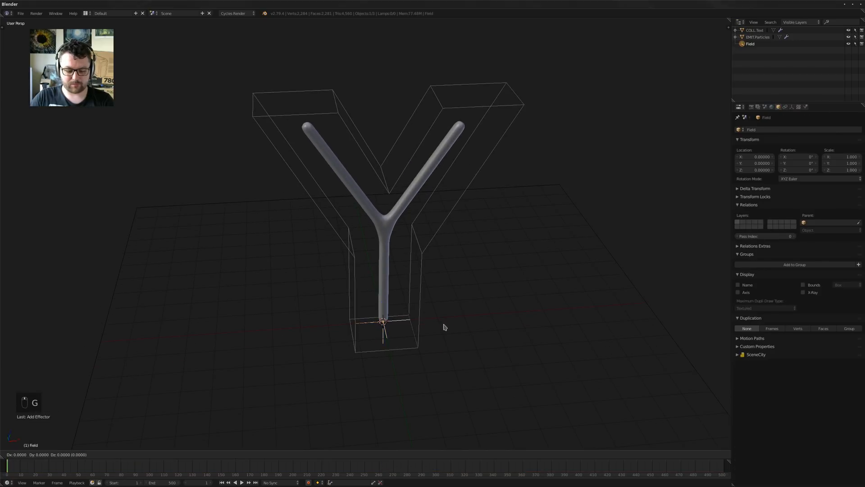
click(308, 339)
middle_drag(308, 340, 356, 356)
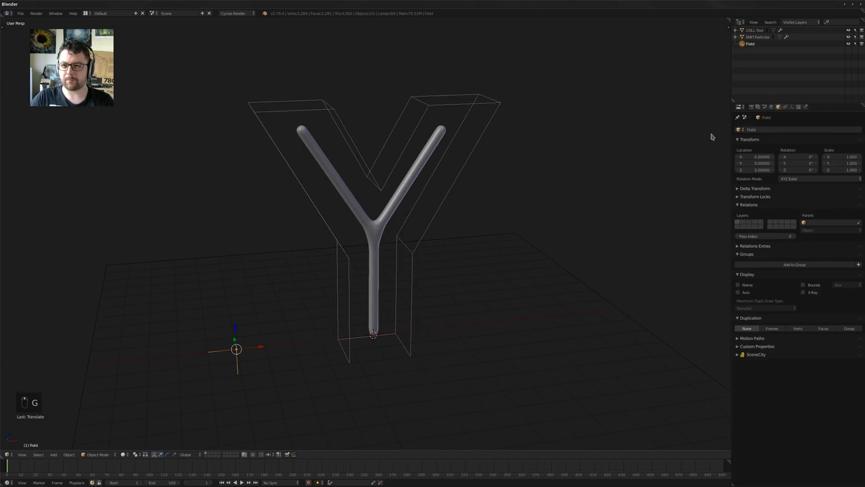
Rename the turbulence force field object as FRC.Turb.Large
double_click(749, 44)
key(BackSpace)
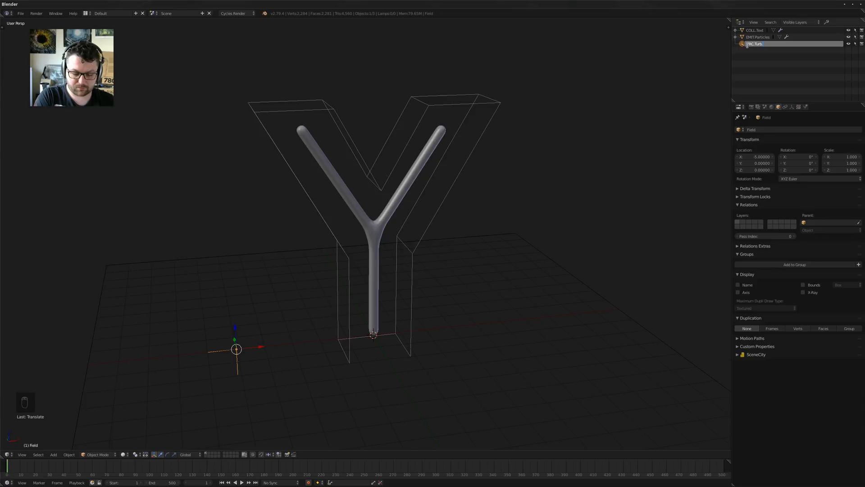
text(FRC.Turb.Large)
key(Return)
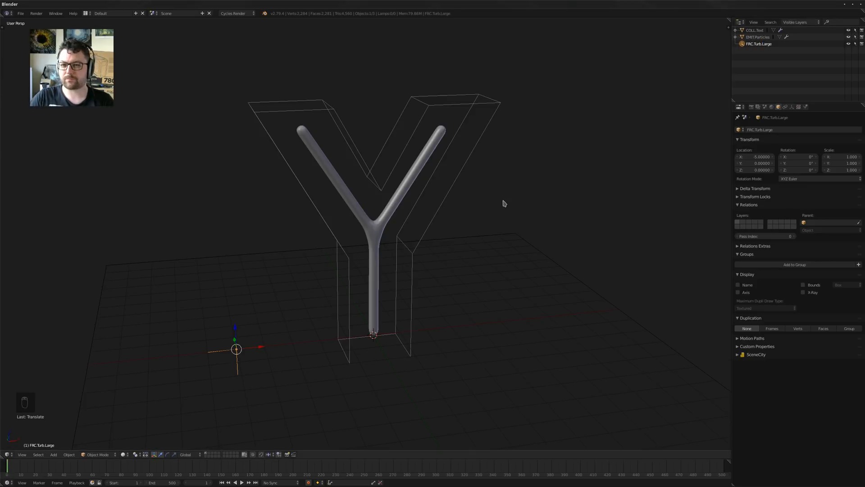
Set the normal emission velocity of the inner Y-shaped emitter's particles to 0
middle_drag(502, 201, 387, 200)
right_click(405, 180)
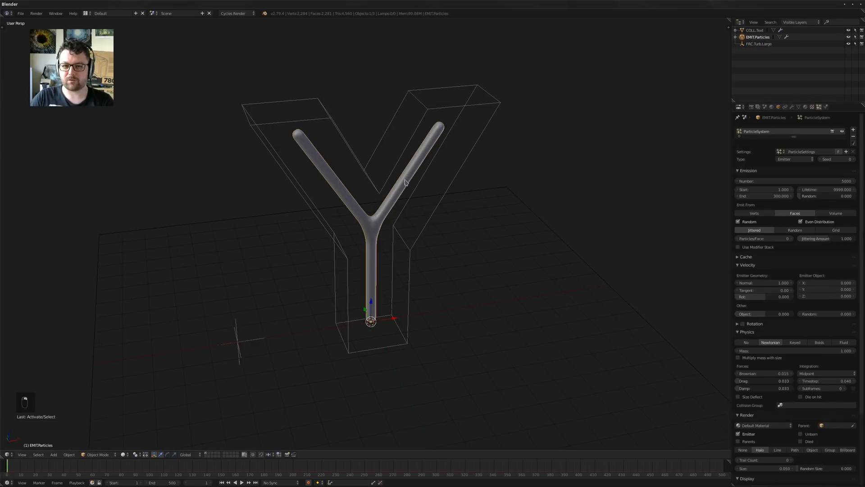
shift+scroll(451, 203, up, 2)
click(761, 281)
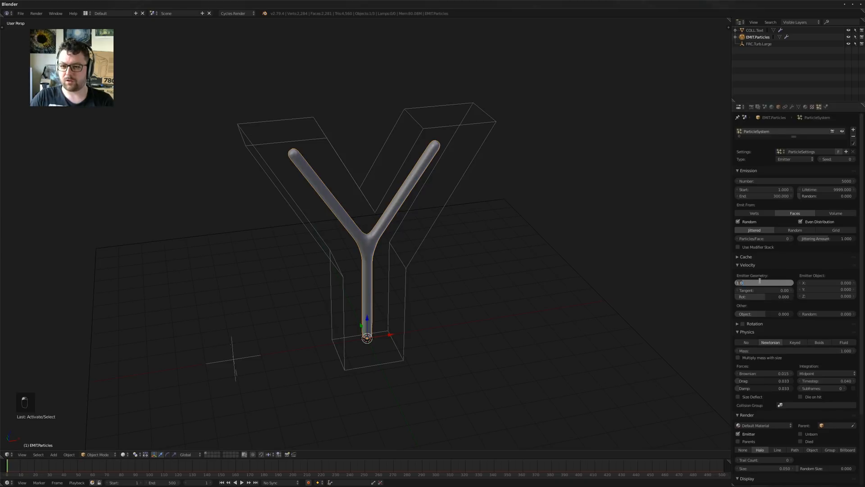
text(0)
key(Return)
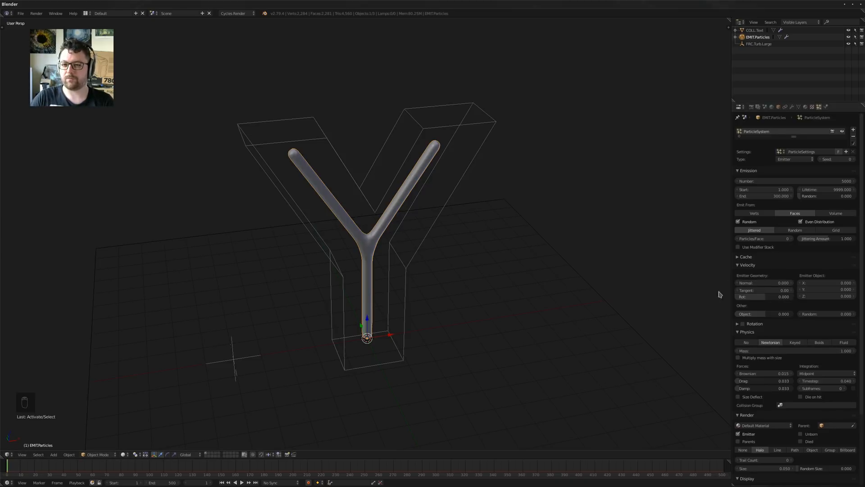
Deselect everything and preview how the turbulence field moves the particles inside the letter over the animation
middle_drag(432, 238, 442, 264)
key(a)
key(alt+a)
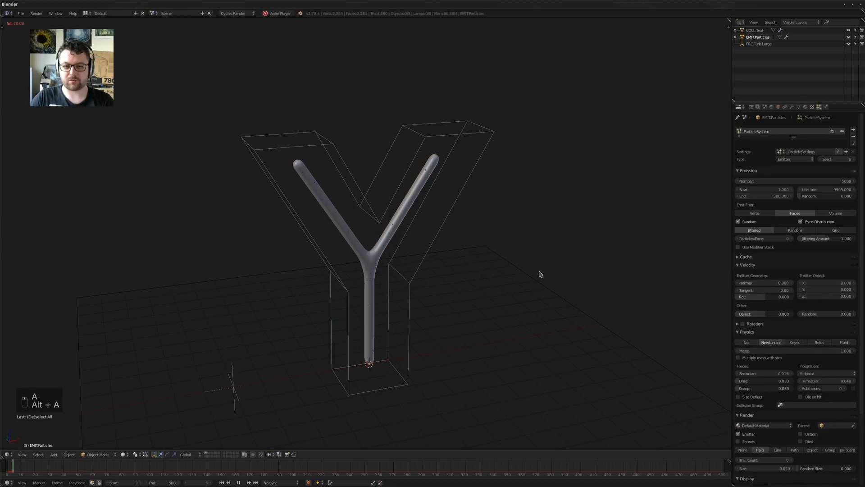
middle_drag(514, 269, 451, 257)
scroll(409, 252, up, 1)
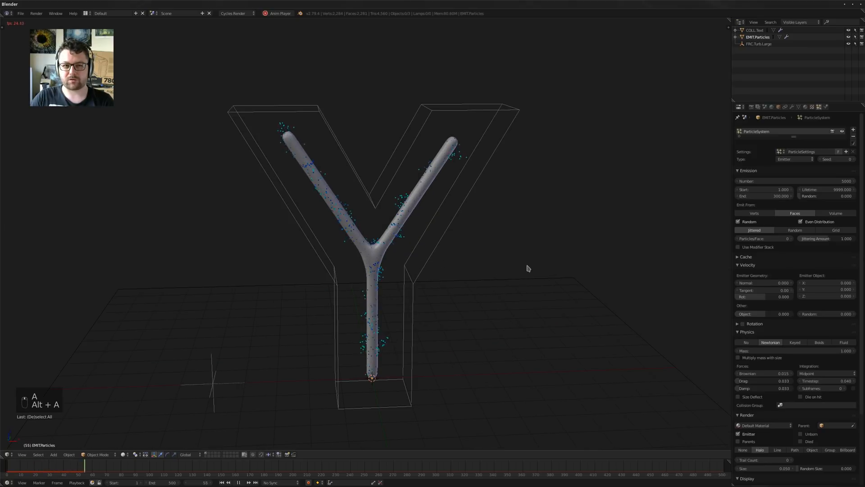
shift+middle_drag(257, 380, 220, 357)
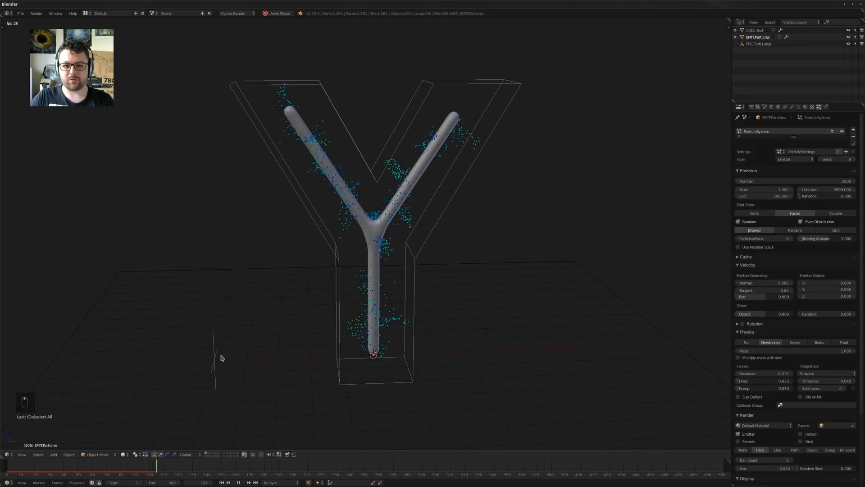
middle_drag(425, 358, 451, 333)
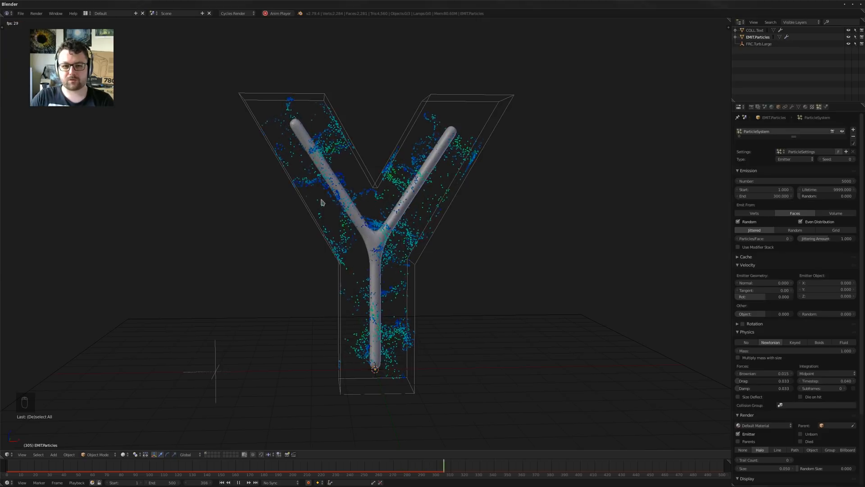
middle_drag(310, 300, 253, 307)
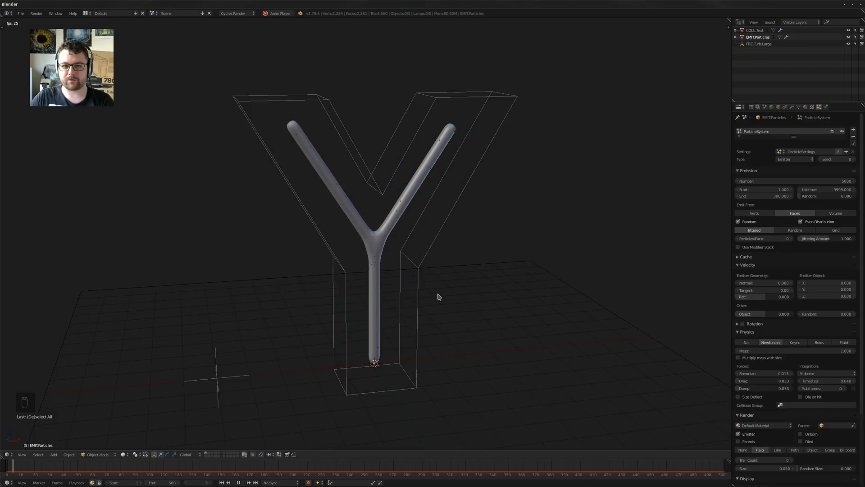
key(alt+a)
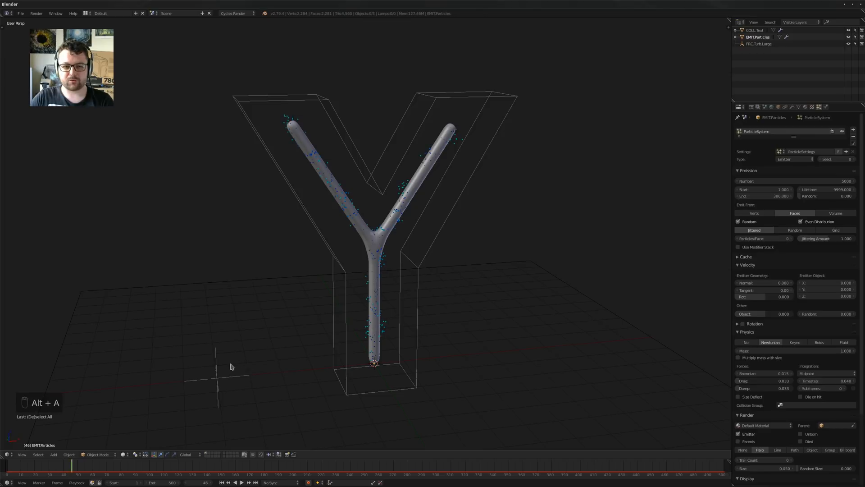
Return to the first frame and set the FRC.Turb.Large force field's strength to 2.5
right_click(221, 366)
middle_drag(478, 310, 536, 287)
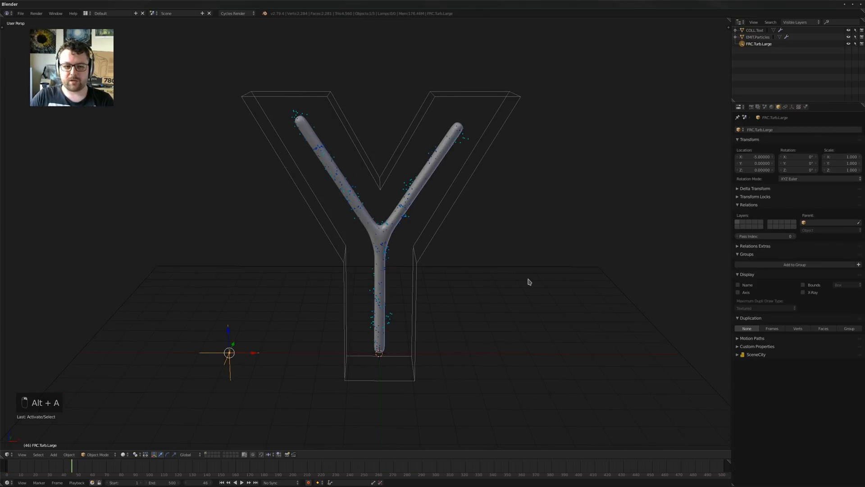
key(shift+Left)
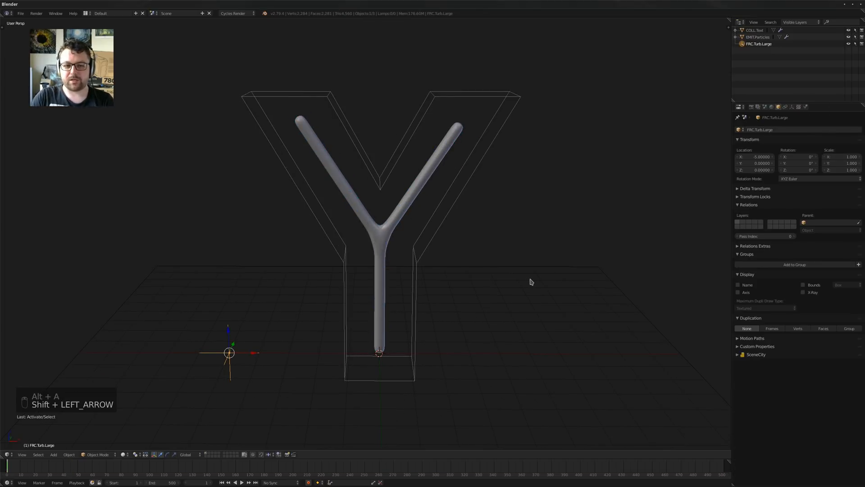
click(805, 106)
click(765, 178)
text(2.5)
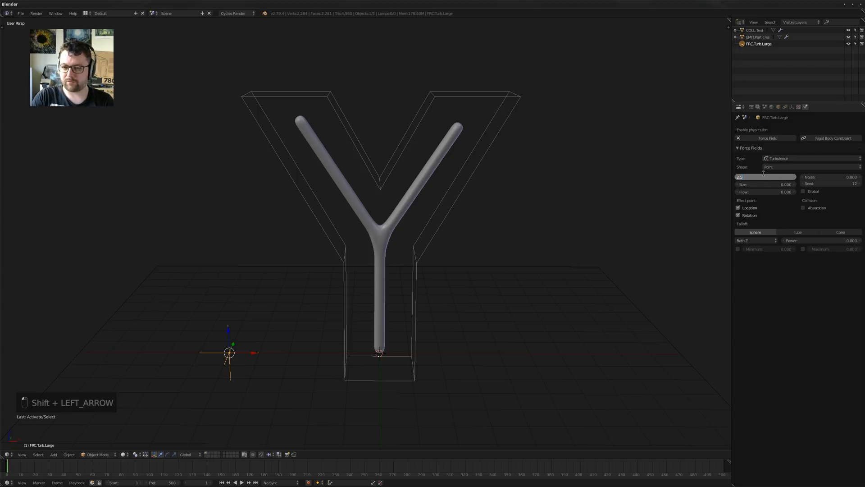
key(Tab)
key(Return)
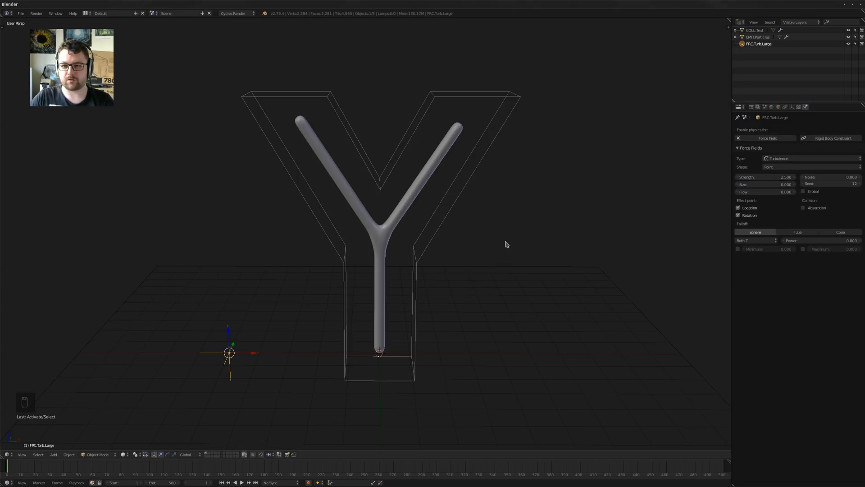
Preview the particle motion with the stronger turbulence, and return to the first frame
key(alt+a)
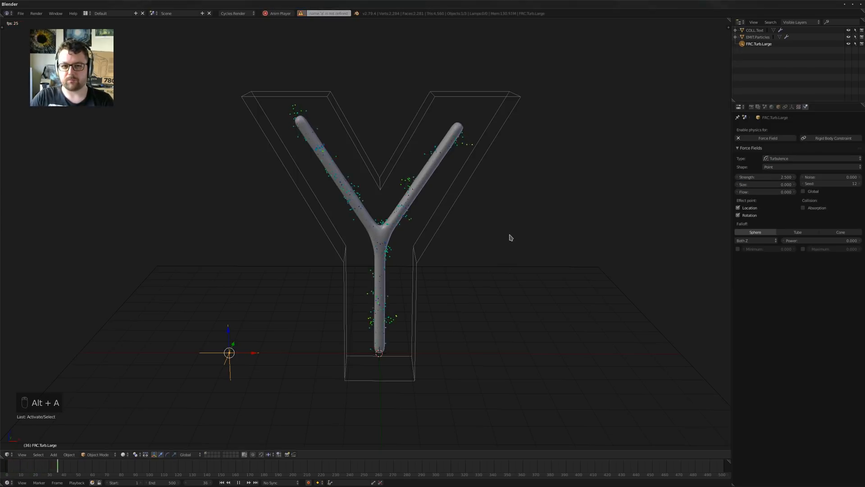
key(alt+a)
key(shift+Left)
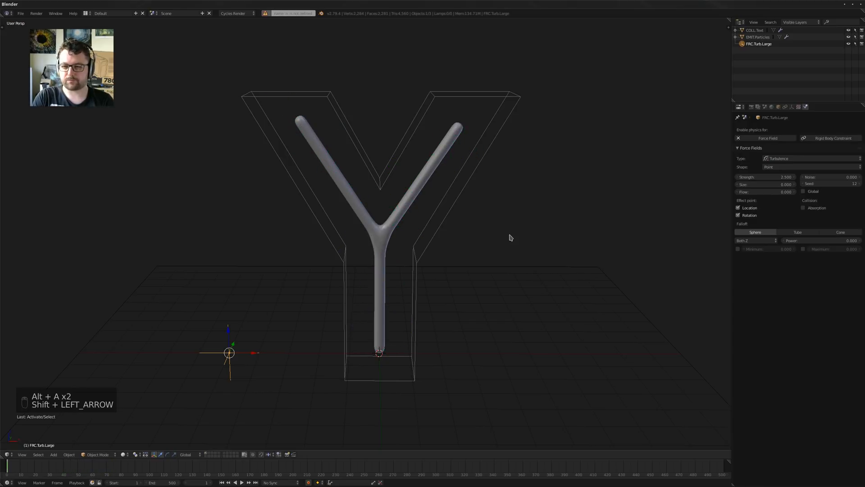
Set the turbulence field's size to 2.5 and play the animation to check the particle flow
click(762, 185)
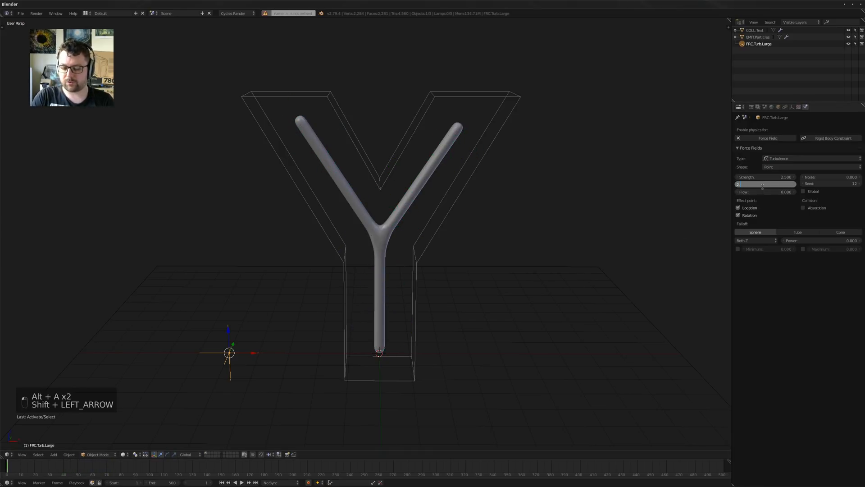
key(Return)
key(alt+a)
middle_drag(477, 240, 443, 277)
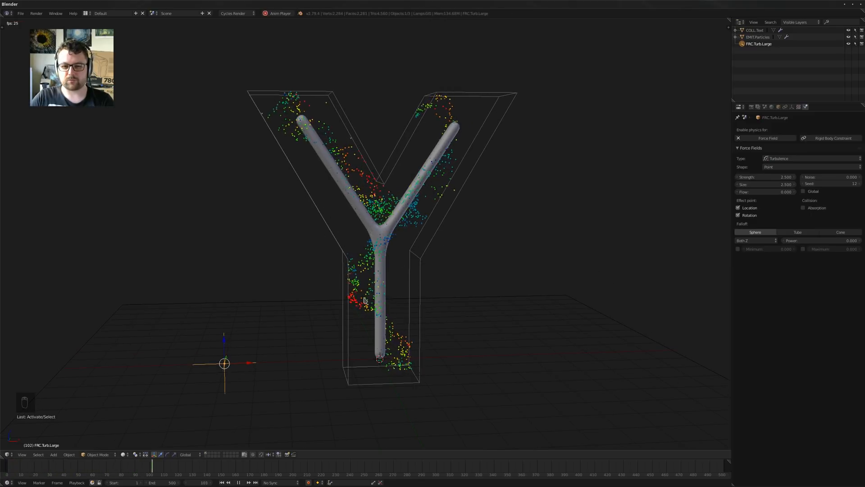
Try a turbulence size of 1 while the animation keeps playing
click(760, 184)
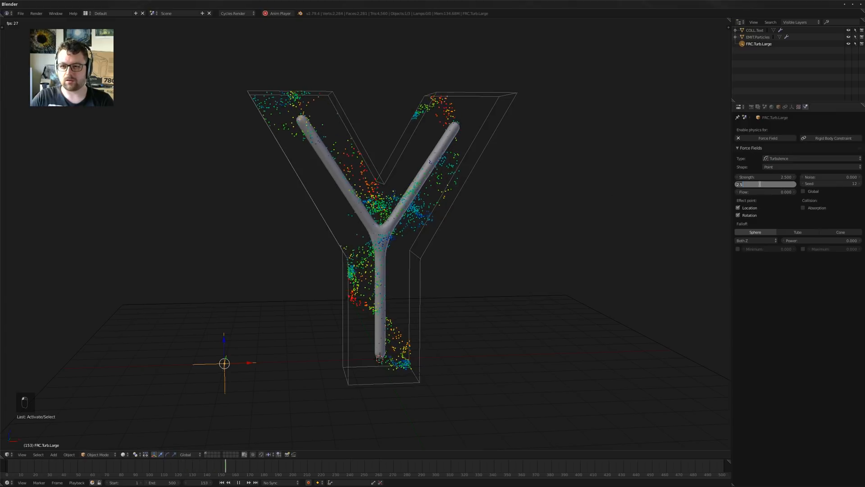
text(1)
key(Return)
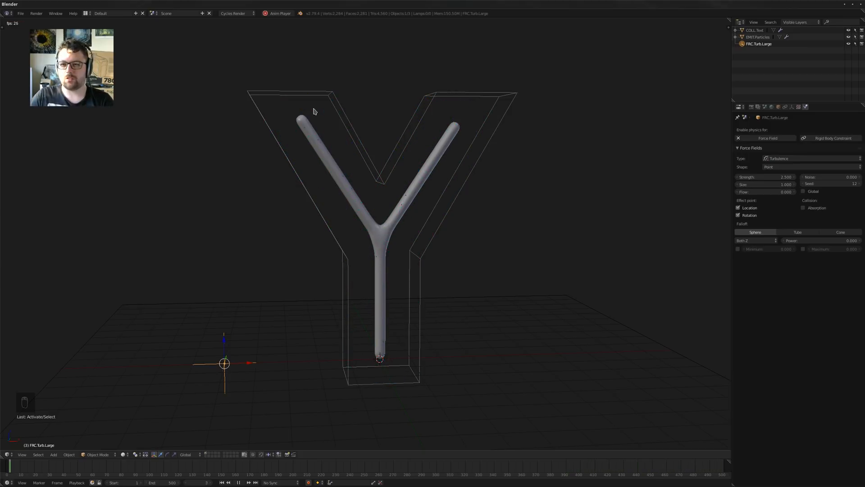
Set the turbulence field's size to 2.25 and its flow to 0.15 during playback
click(774, 184)
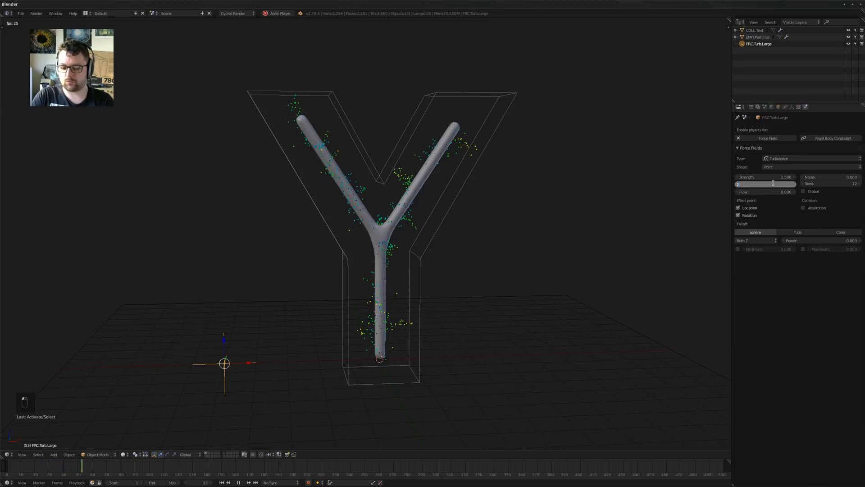
text(2.25)
key(Return)
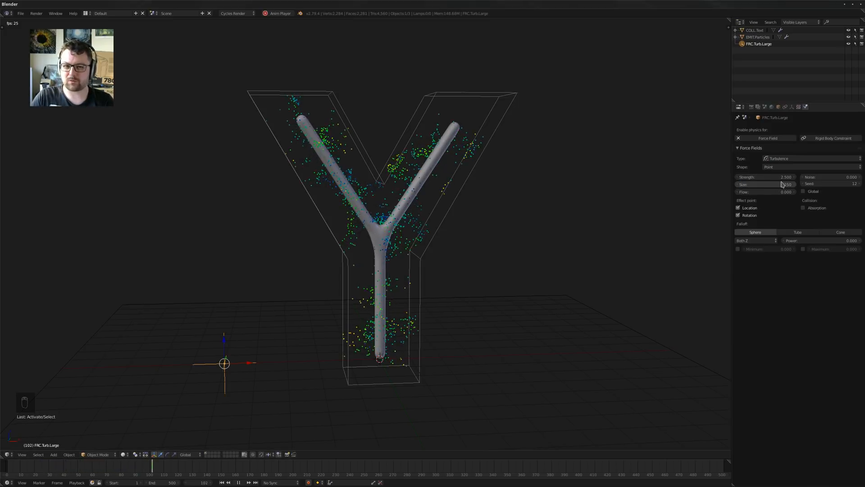
click(763, 191)
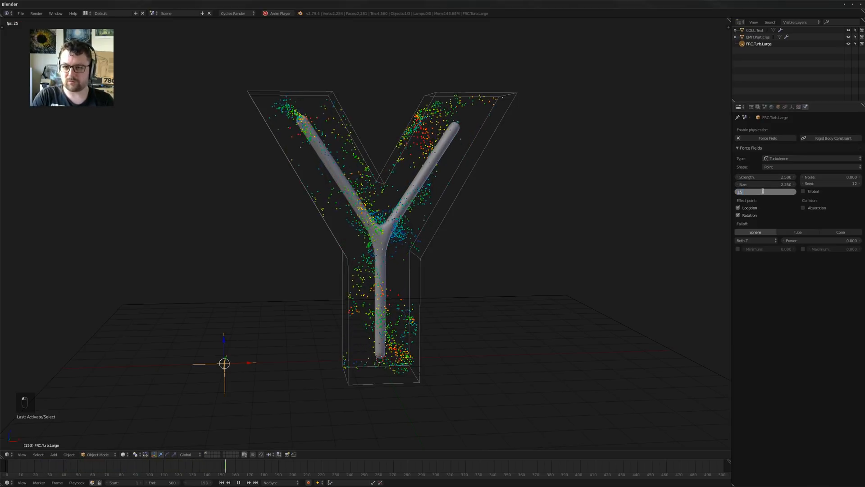
text(.15)
key(Return)
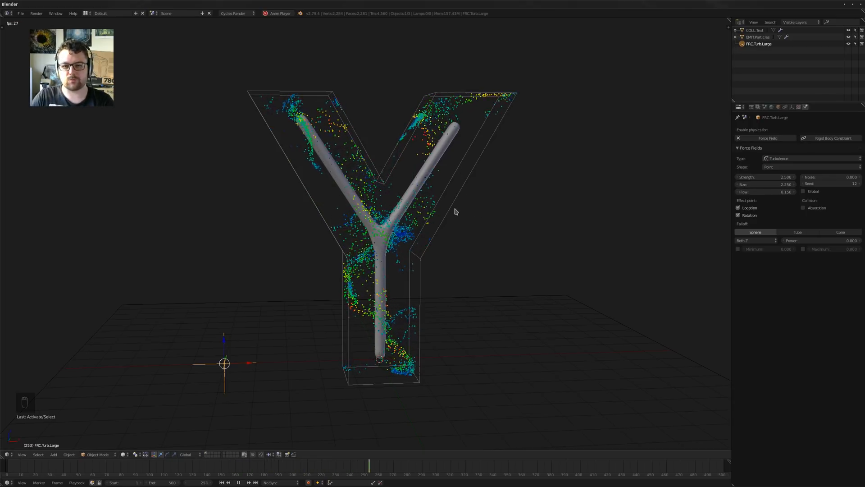
Stop the preview at the first frame, duplicate the turbulence field and place the copy on the opposite side of the Y
middle_drag(455, 211, 433, 242)
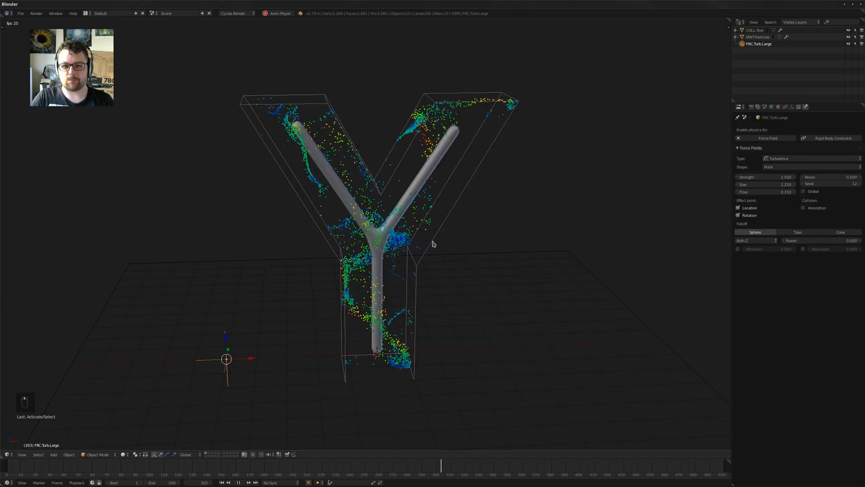
key(alt+a)
key(shift+Left)
key(shift+d)
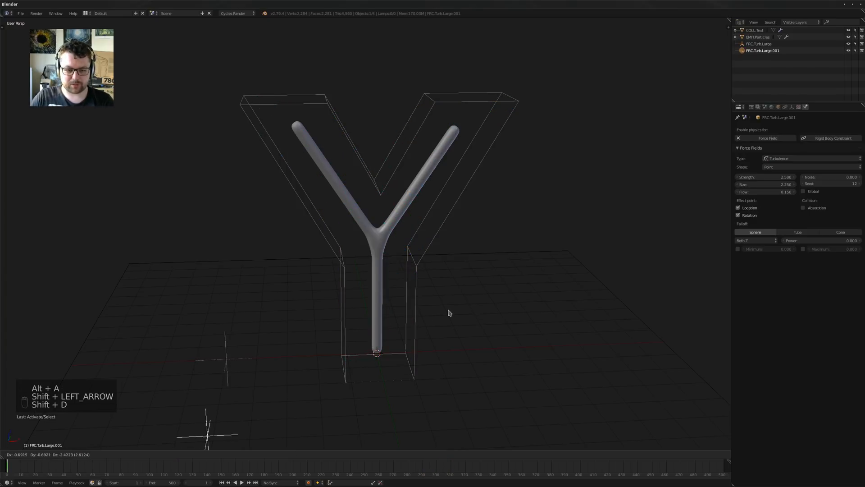
click(549, 340)
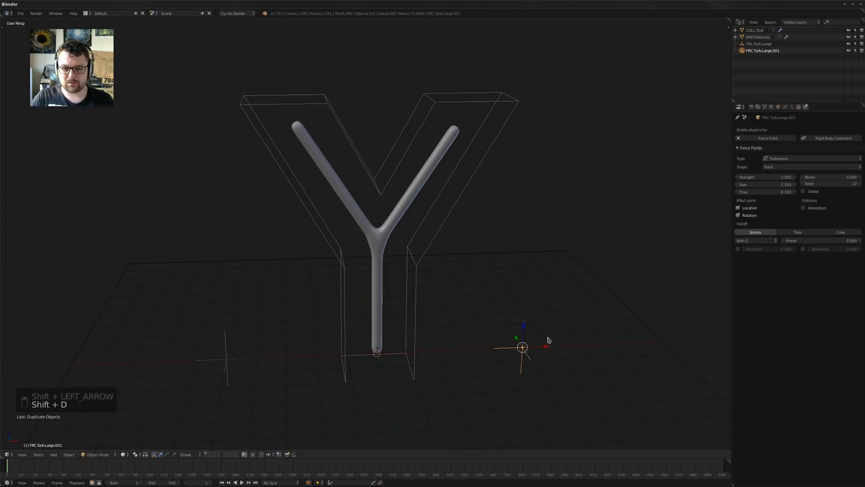
Set the duplicated turbulence field's strength to 1.5, size to 1.25 and flow to 0.2
click(773, 177)
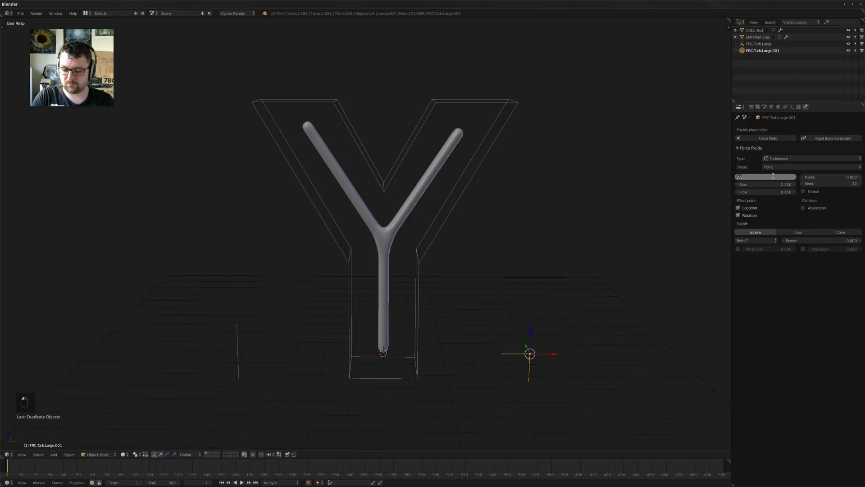
text(1.5)
key(Tab)
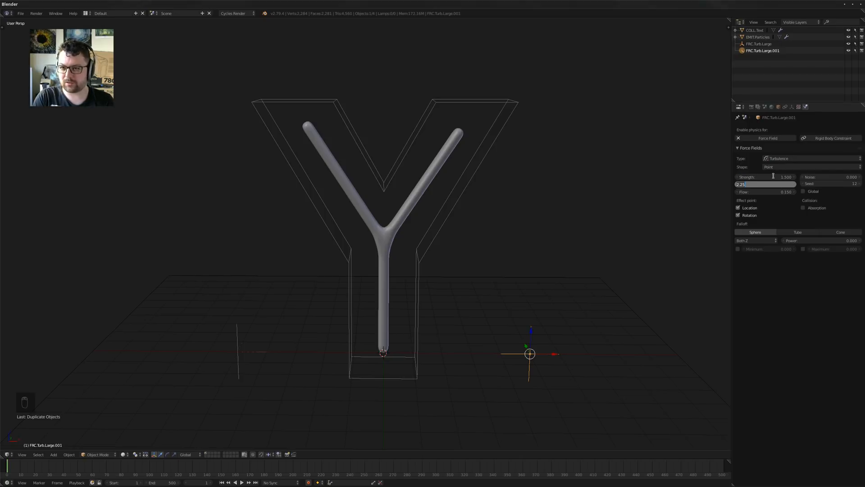
text(1.25)
key(Tab)
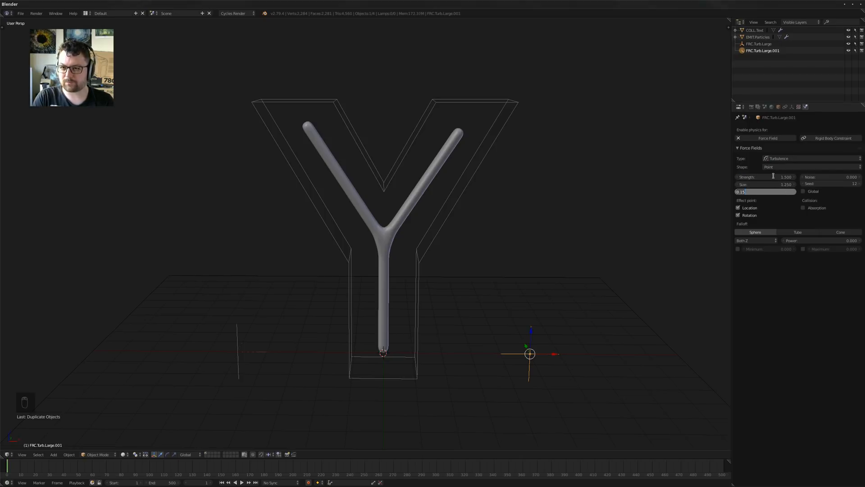
text(0.2)
key(Return)
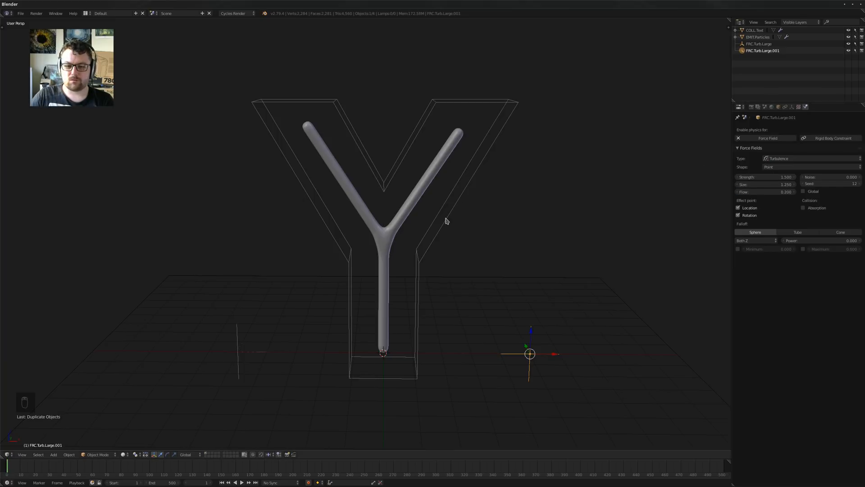
Play the animation from the first frame to examine the particle flow with both turbulence fields, and return to the first frame
key(shift+Left)
key(alt+a)
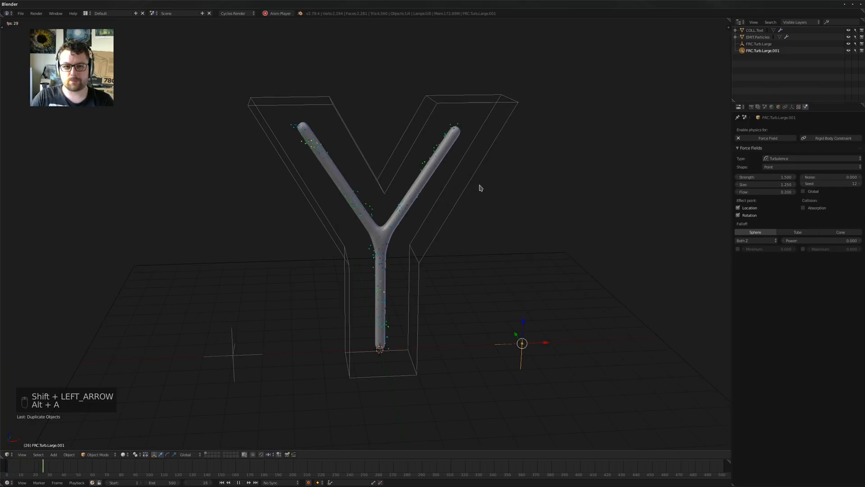
shift+middle_drag(483, 185, 503, 182)
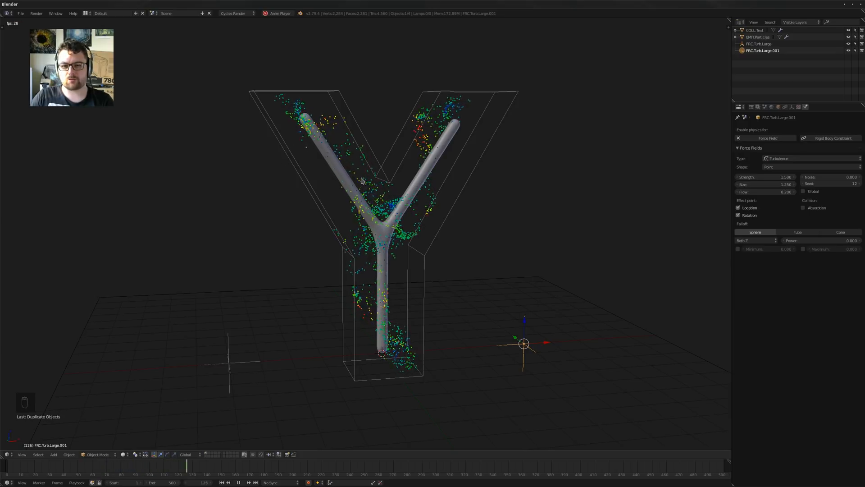
middle_drag(430, 187, 419, 188)
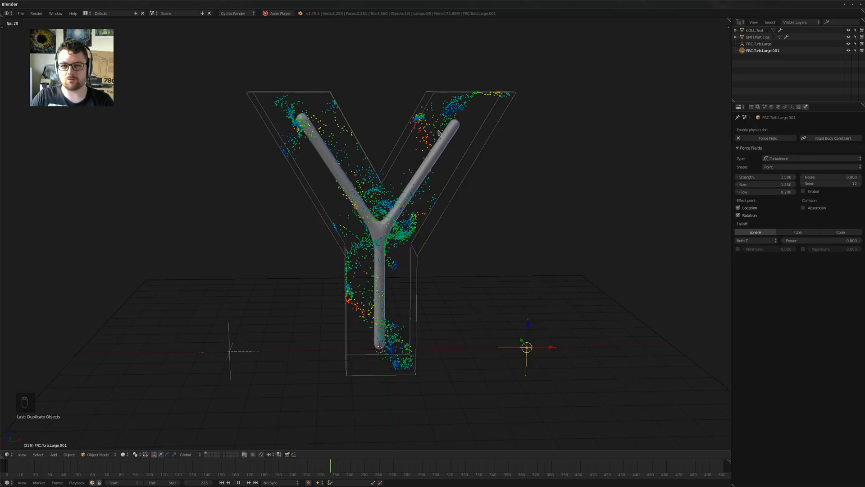
shift+middle_drag(352, 158, 363, 181)
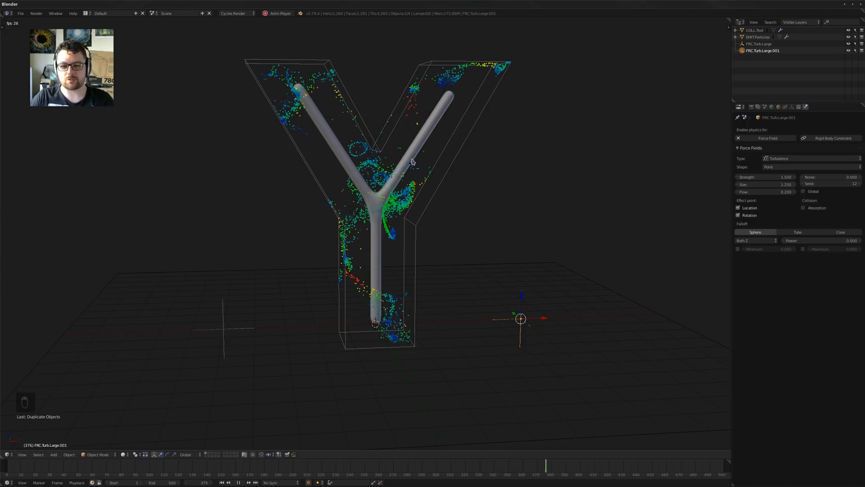
middle_drag(412, 161, 410, 190)
key(alt+a)
key(shift+Left)
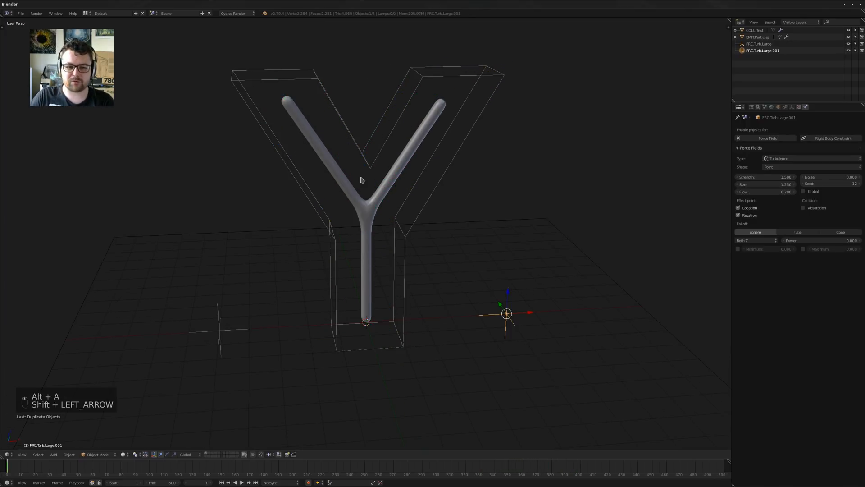
Select the inner Y emitter and switch its particle physics type to Fluid
right_click(432, 185)
right_click(405, 183)
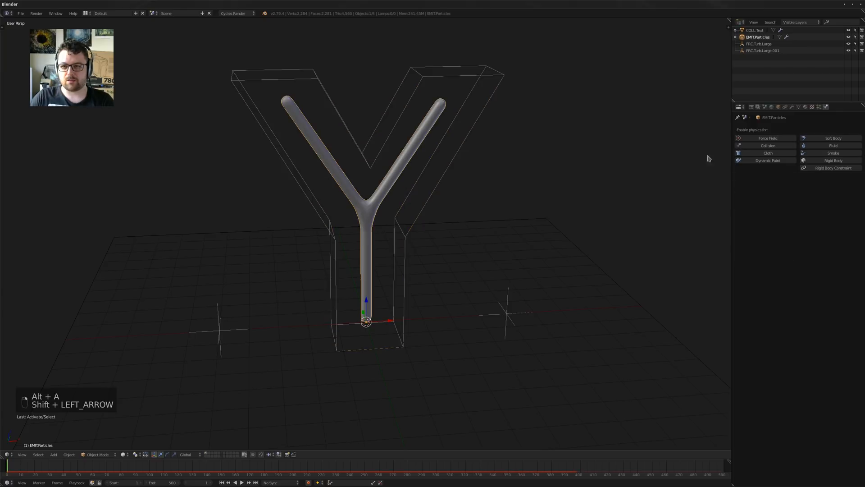
click(818, 106)
scroll(785, 295, down, 3)
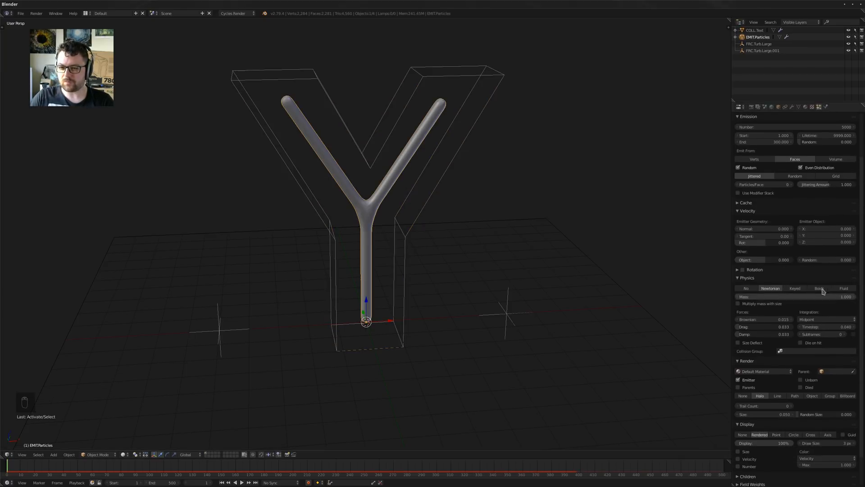
click(847, 289)
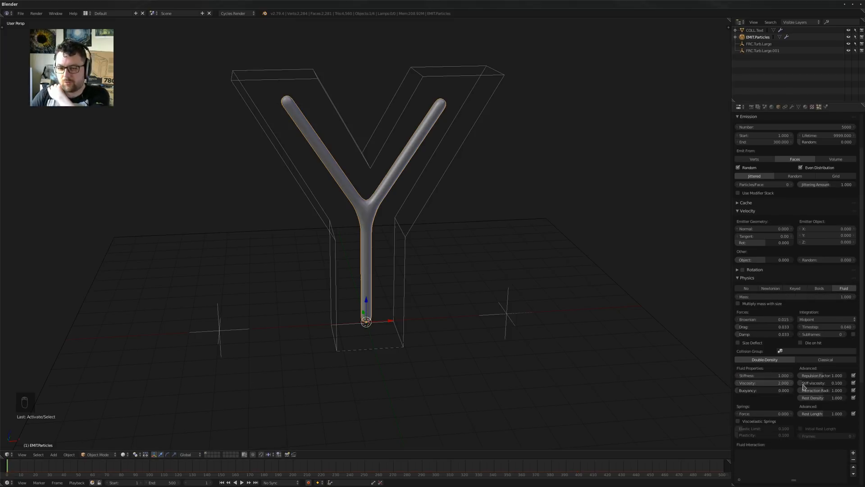
Deselect everything, play the animation to examine the fluid particles' behaviour inside the Y, and return to the first frame
shift+middle_drag(519, 327, 509, 337)
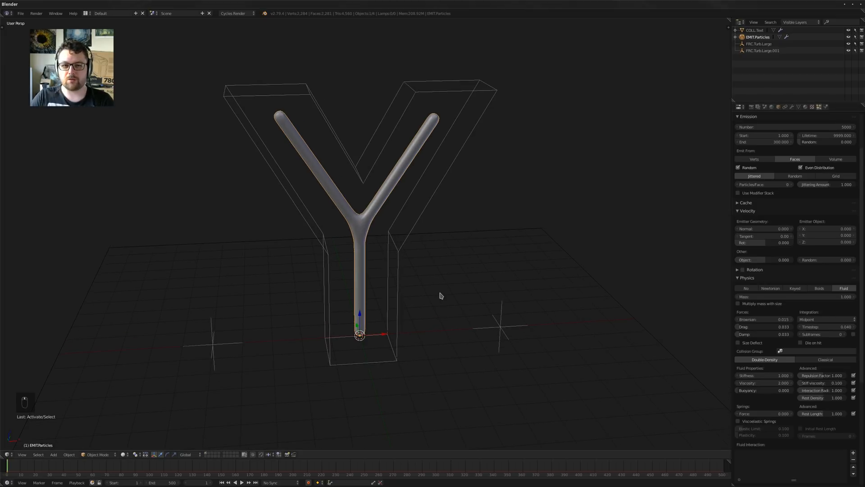
key(a)
key(alt+a)
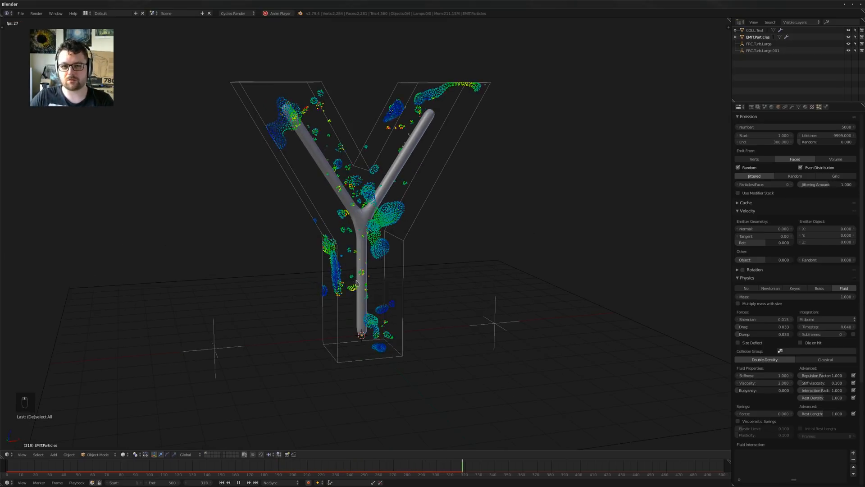
middle_drag(411, 255, 366, 226)
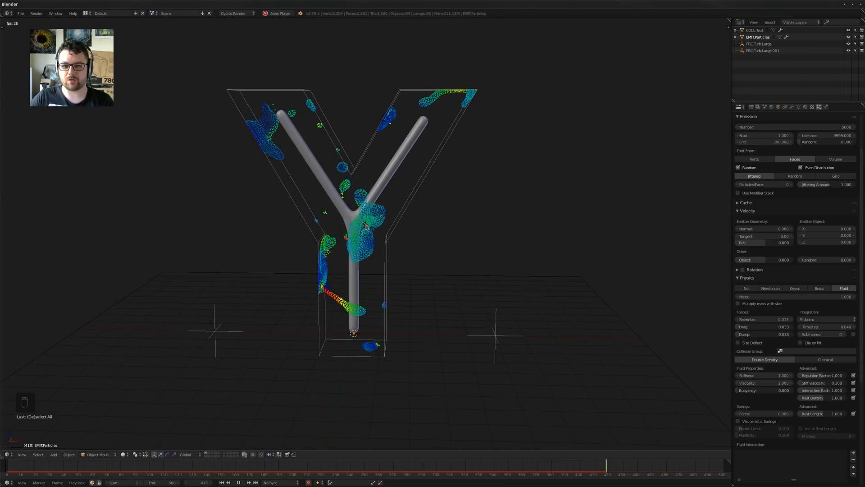
middle_drag(371, 226, 361, 242)
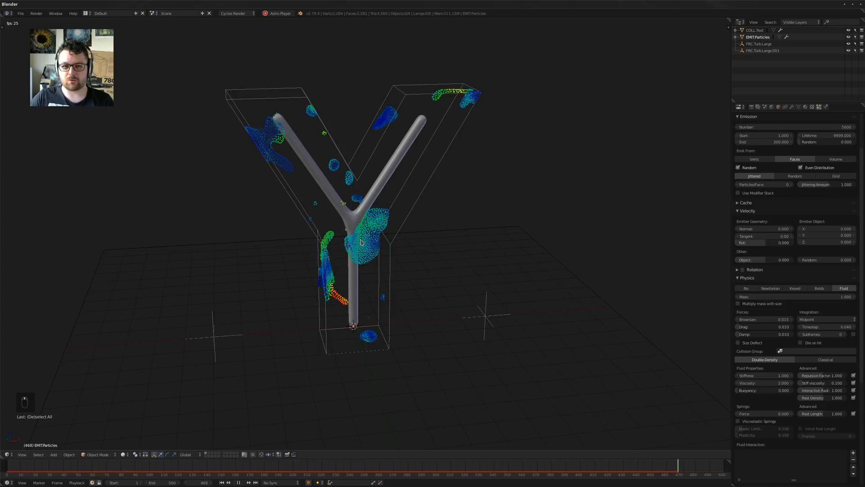
key(alt+a)
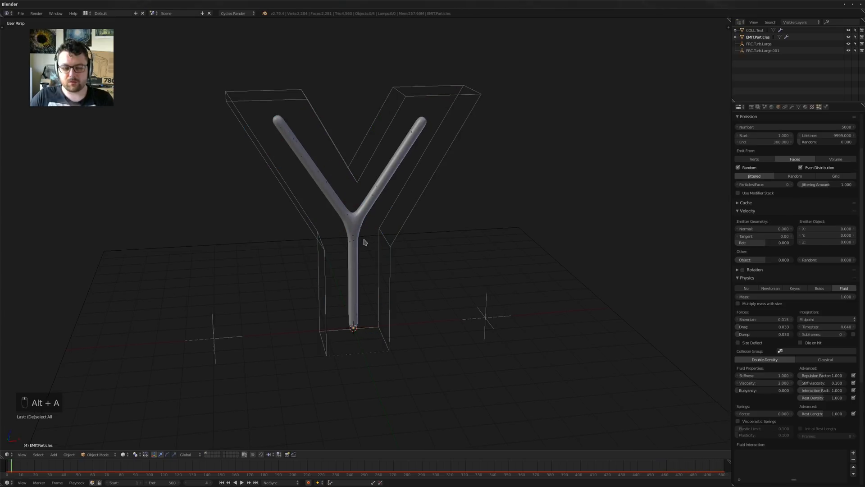
middle_drag(362, 242, 368, 232)
key(shift+Left)
key(alt+a)
key(alt+a)
key(shift+Left)
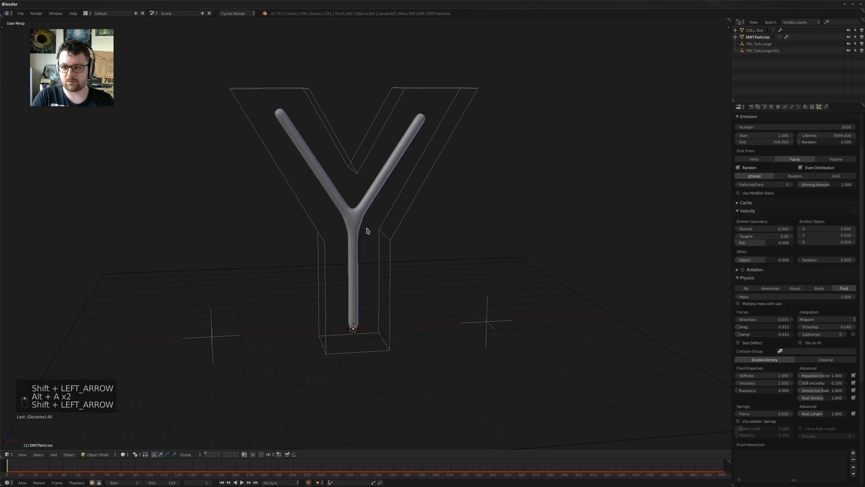
Try an emission number of 35000 particles, preview the fluid from several angles and return to the first frame
click(815, 127)
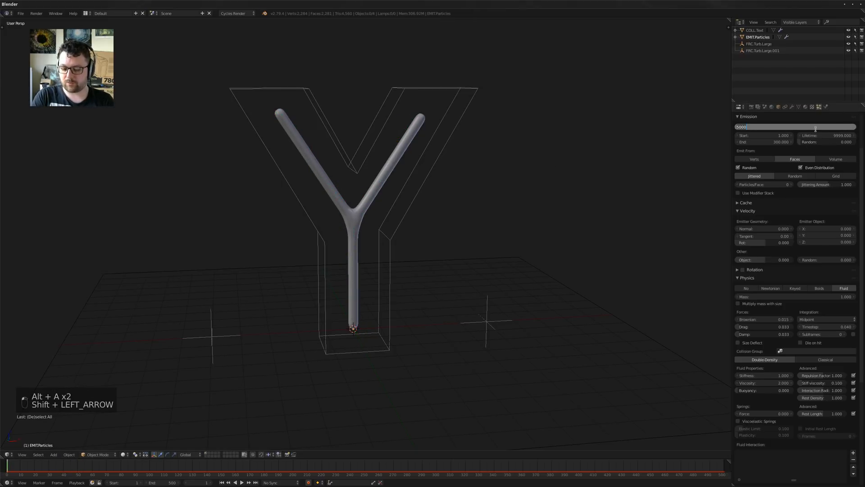
text(35000)
key(Return)
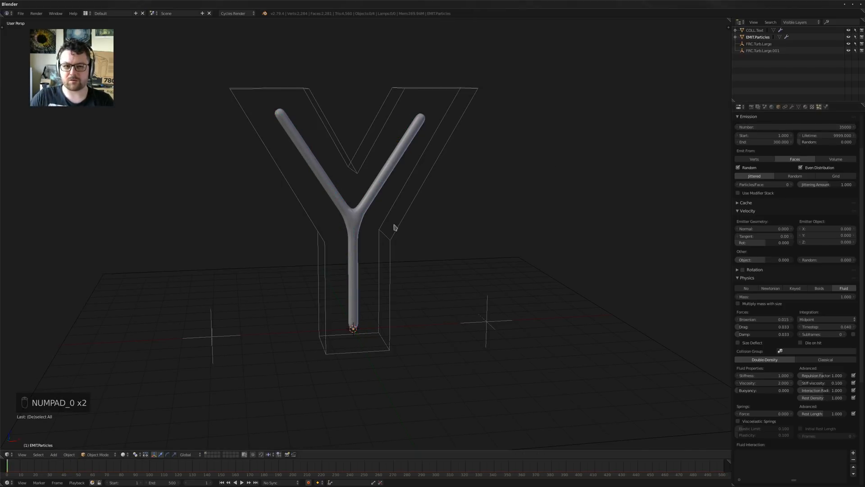
key(alt+a)
mouse_move(395, 228)
middle_down()
mouse_move(427, 234)
mouse_move(407, 203)
mouse_move(404, 219)
middle_up()
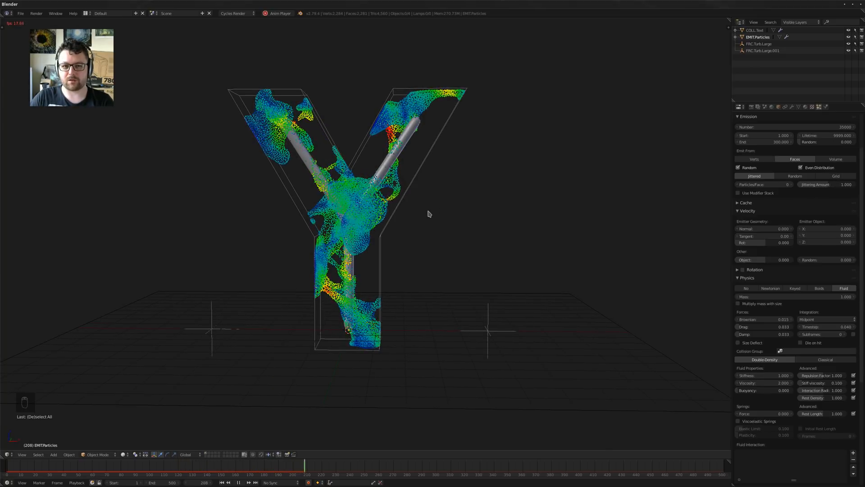
middle_drag(458, 234, 455, 253)
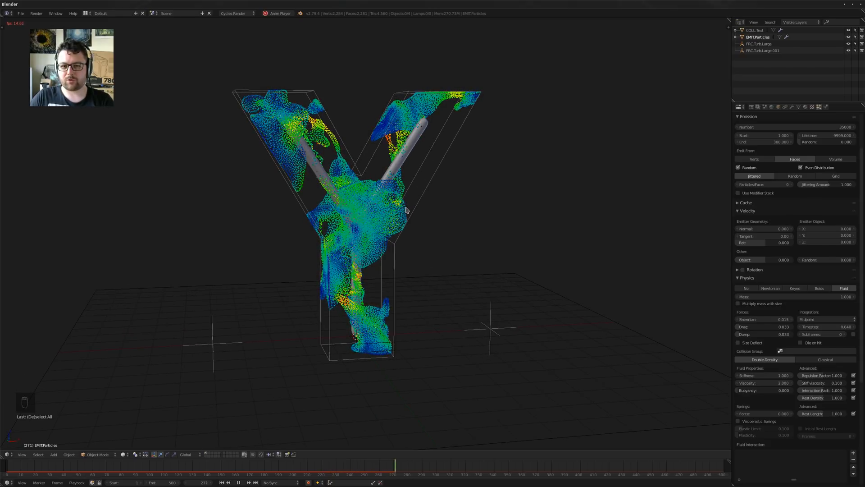
key(alt+a)
key(shift+Left)
Set the particle size to 0.02 and play the animation to check the fluid clumping
scroll(782, 392, down, 8)
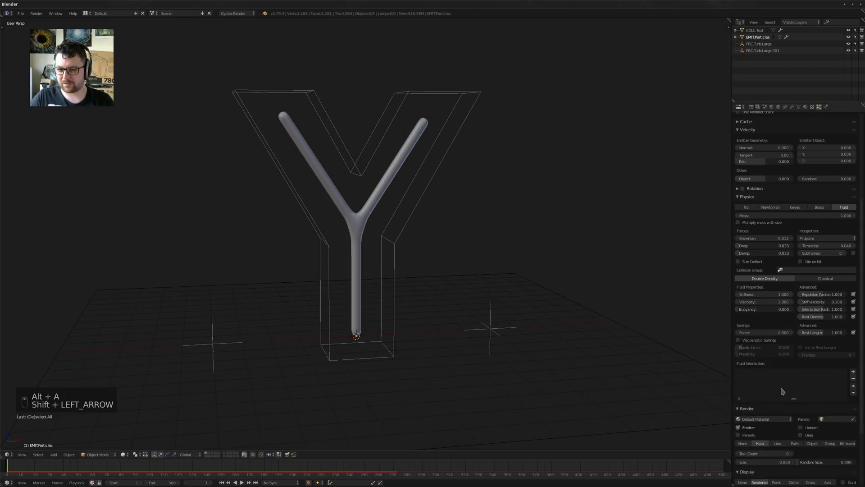
click(763, 394)
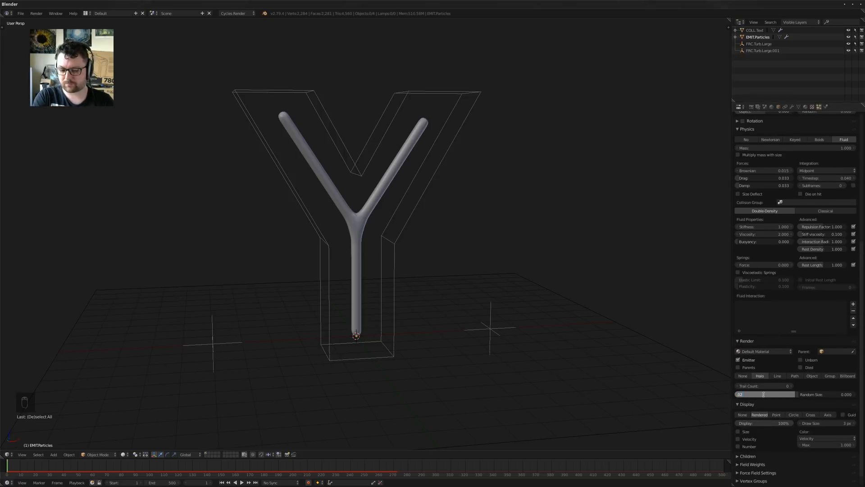
text(.02)
key(Return)
shift+middle_drag(384, 283, 357, 313)
key(alt+a)
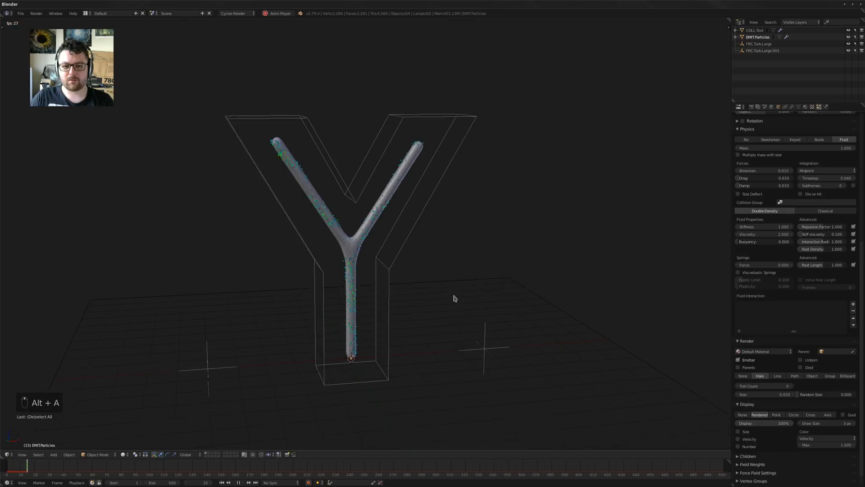
middle_drag(449, 295, 442, 292)
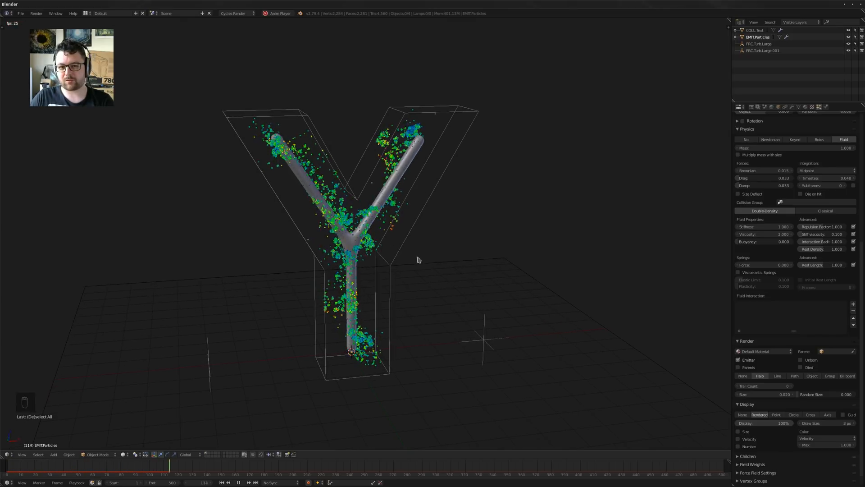
middle_drag(419, 257, 429, 271)
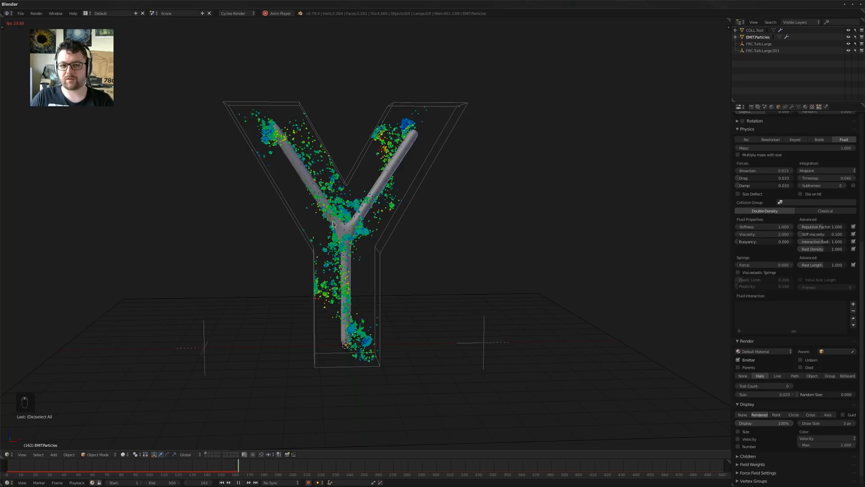
key(alt+a)
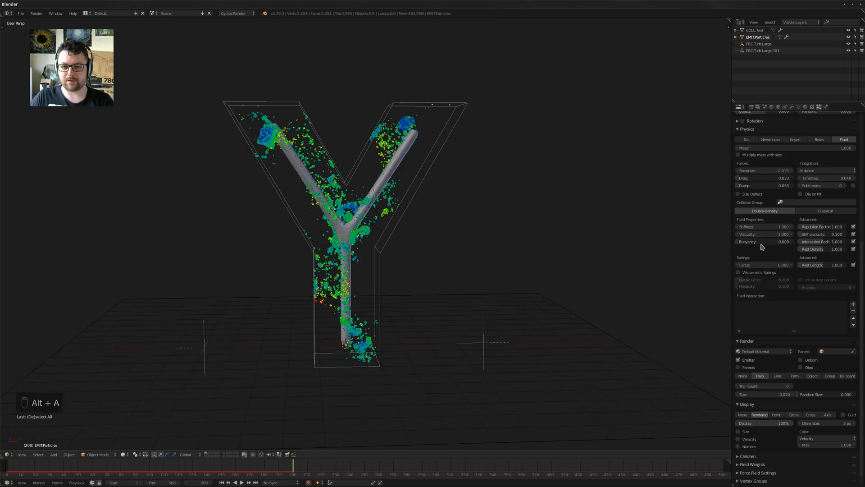
Raise the emission number to 75000 particles and play the animation from the first frame
scroll(761, 247, up, 10)
click(800, 182)
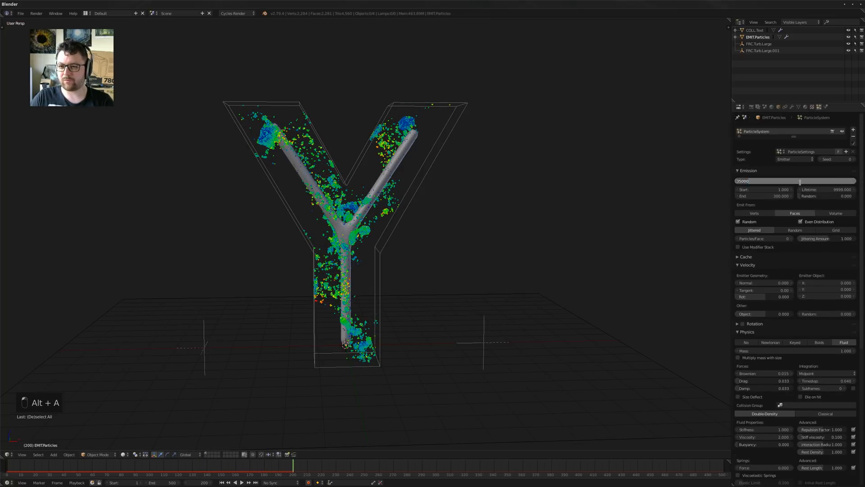
text(75000)
key(Return)
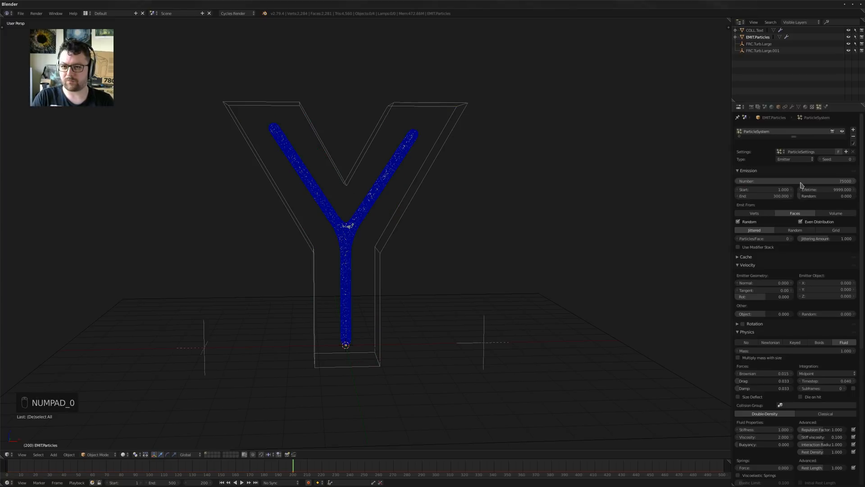
key(shift+Left)
key(alt+a)
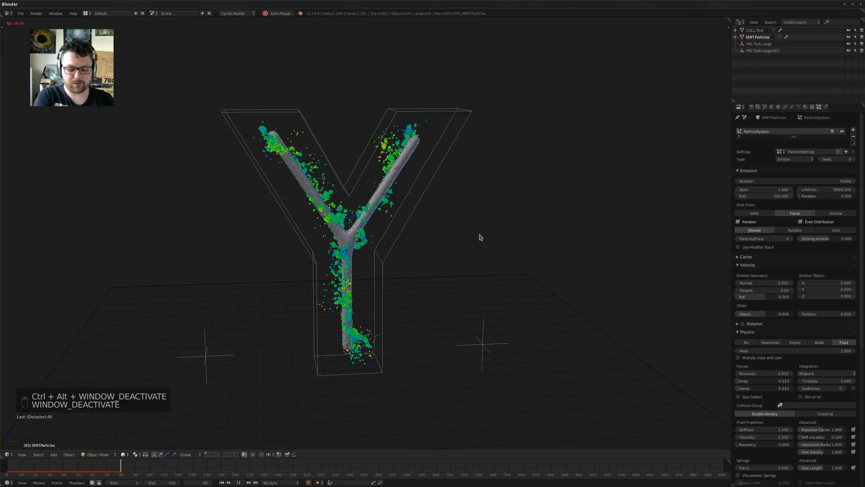
Open a terminal, run htop to check the processor load during playback, and close the terminal
key(ctrl+alt+t)
text(htop)
key(Return)
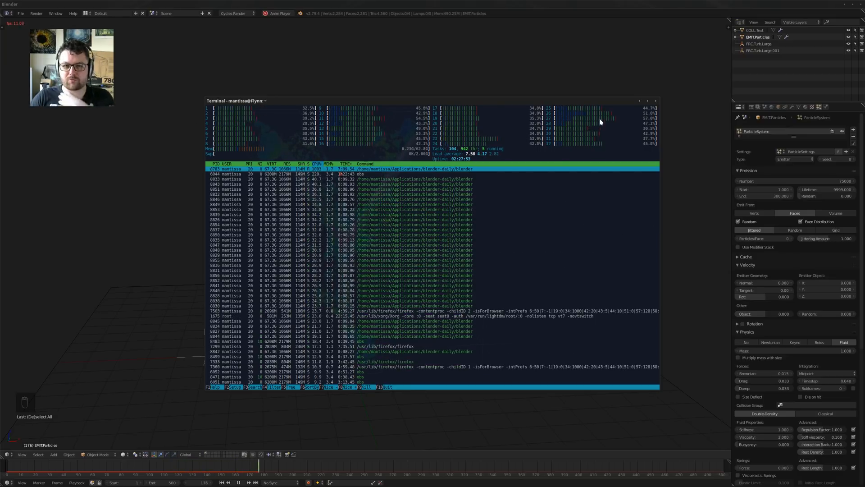
click(656, 102)
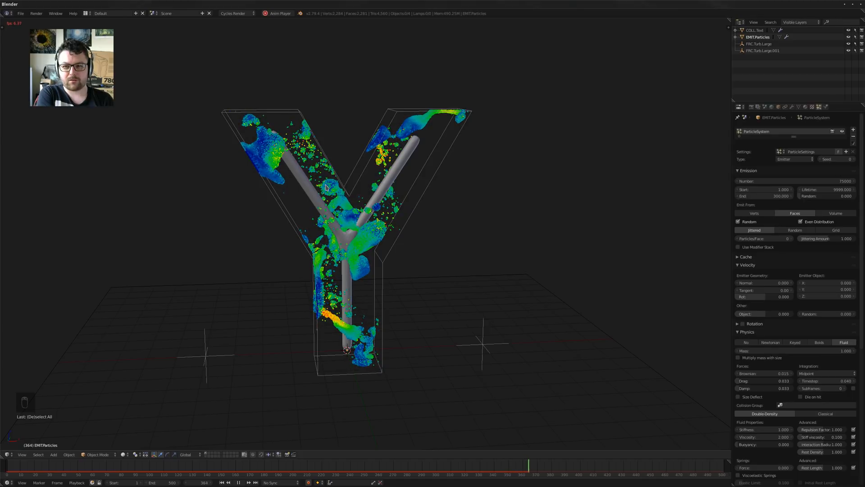
Stop the playback, return to the first frame and bring up the particle system's fluid physics settings
key(alt+a)
key(shift+Left)
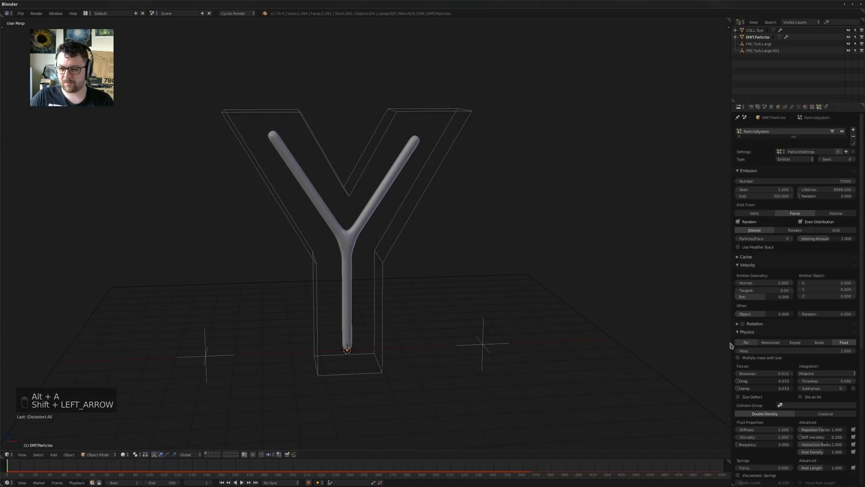
scroll(760, 305, down, 5)
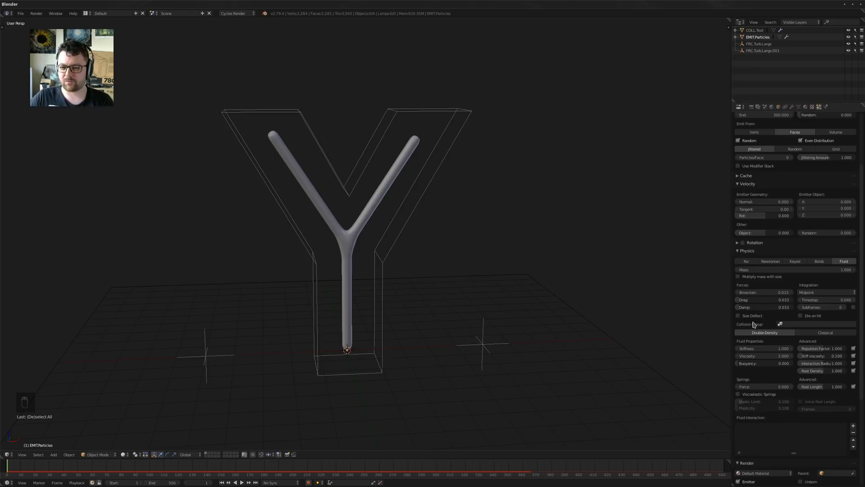
Set the fluid viscosity to 3.5, test it by playing the animation, and return to the first frame
double_click(788, 356)
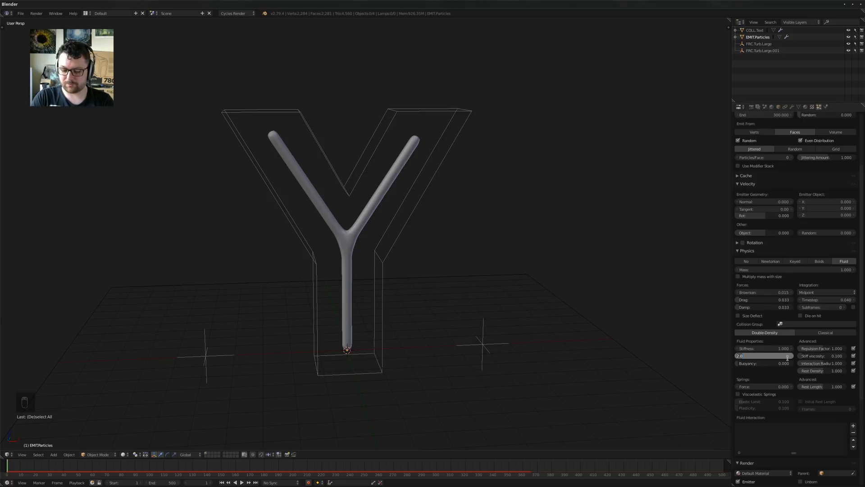
text(3.5)
key(Return)
middle_drag(357, 339, 378, 316)
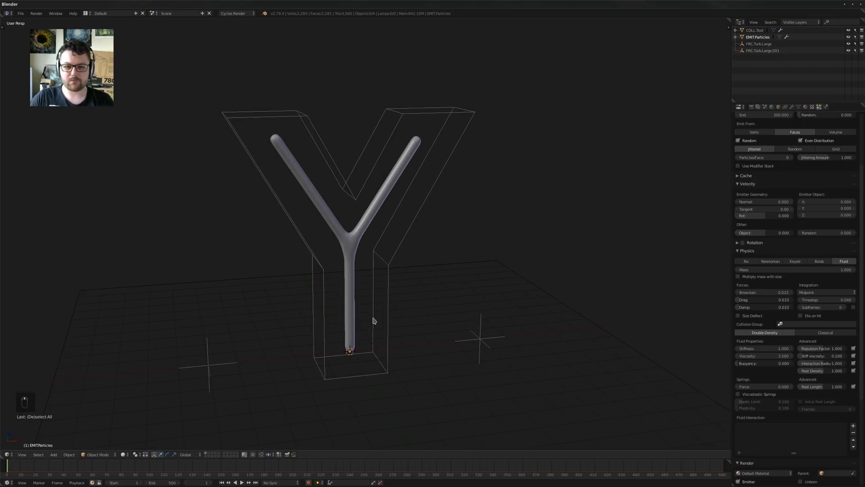
key(alt+a)
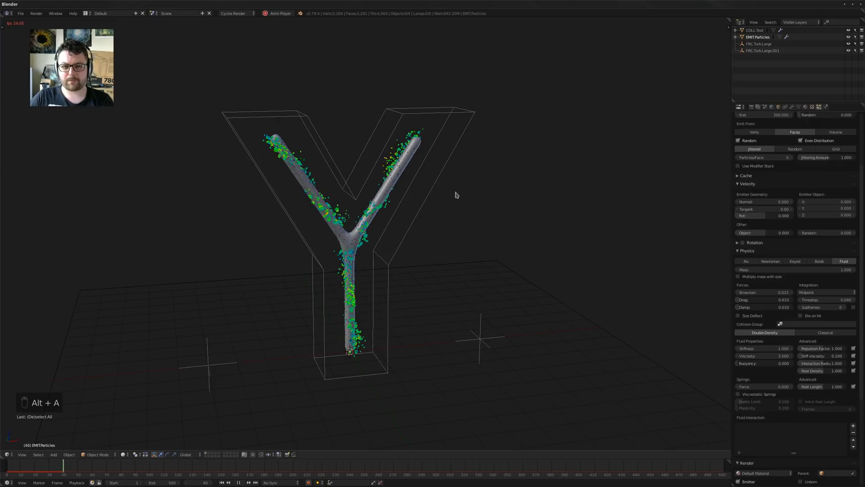
key(alt+a)
key(shift+Left)
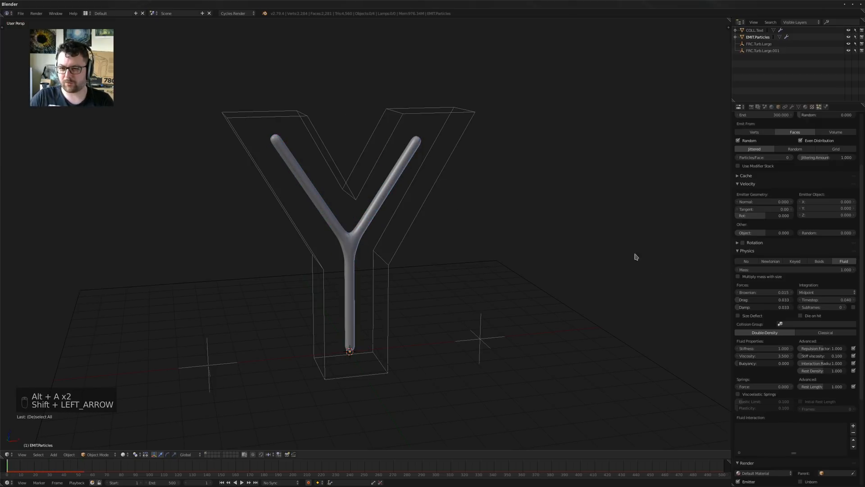
Set the particle render size to 0.025
scroll(769, 319, down, 5)
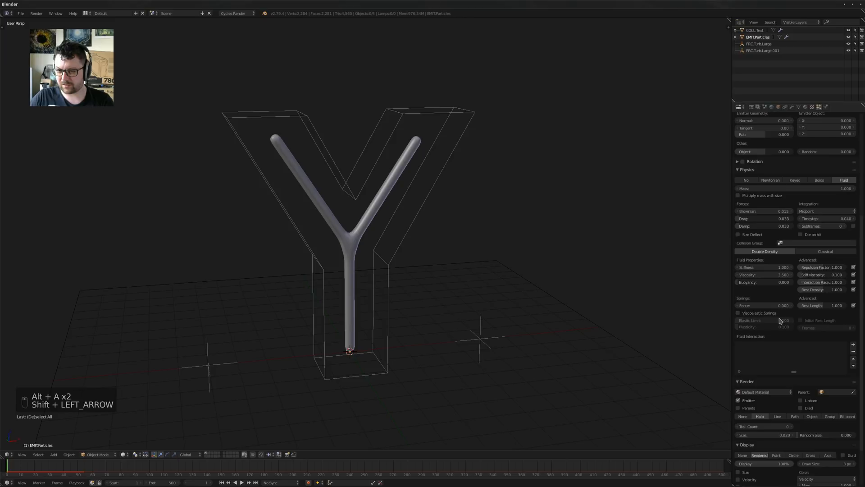
scroll(779, 325, down, 3)
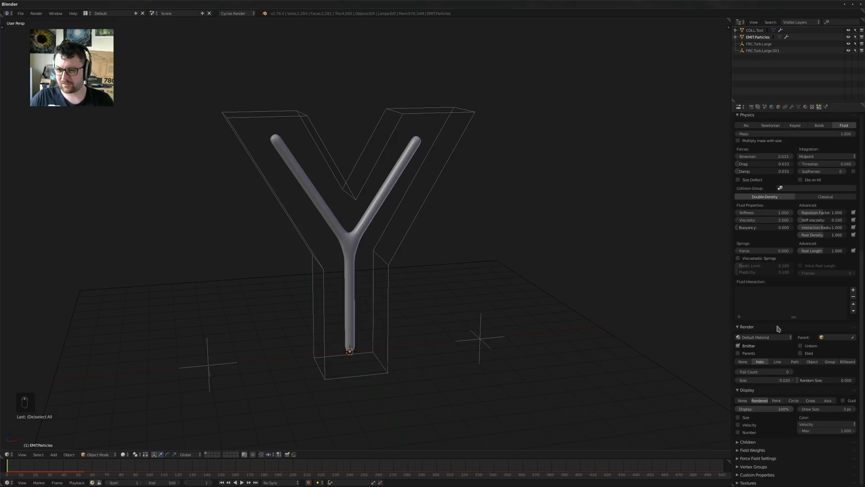
click(766, 380)
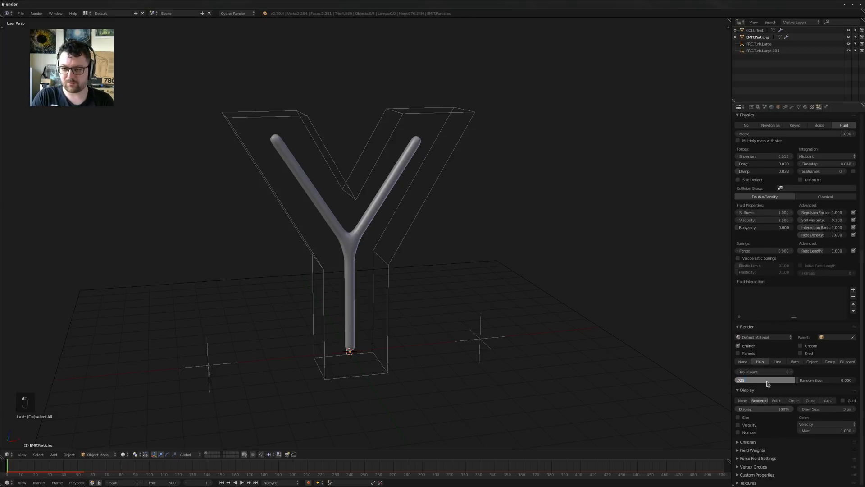
text(.025)
key(Return)
Raise the emission number to 100000 particles and play the animation to watch the fluid spread inside the Y
scroll(767, 384, up, 12)
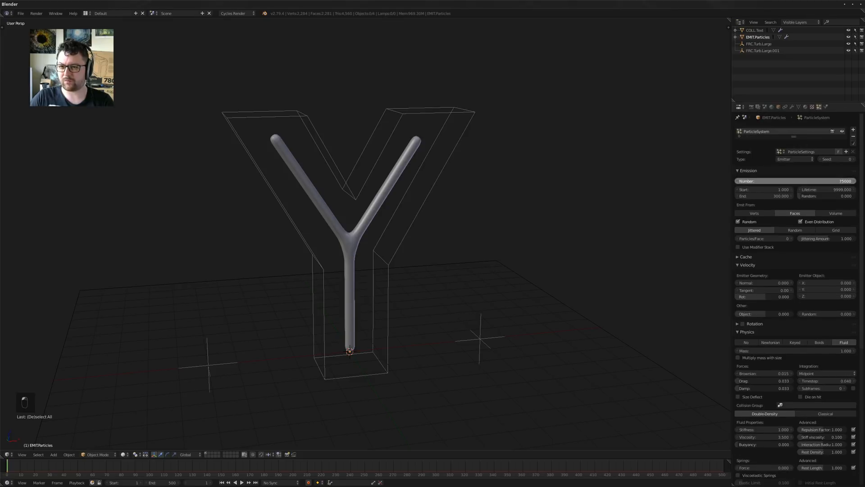
click(769, 181)
text(100)
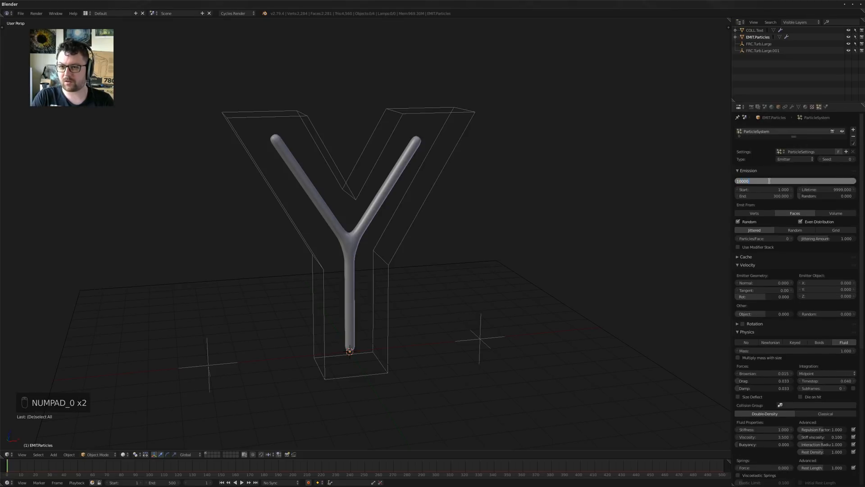
text(0)
key(Return)
middle_drag(504, 232, 435, 274)
key(alt+a)
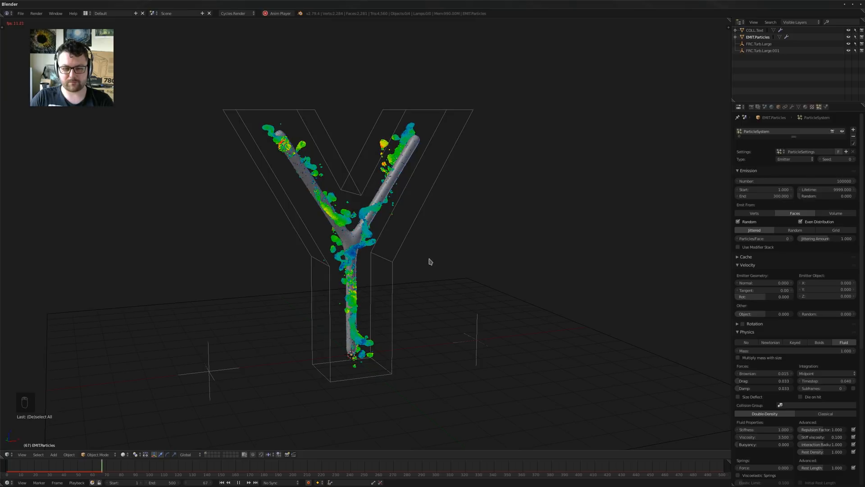
middle_drag(430, 262, 415, 276)
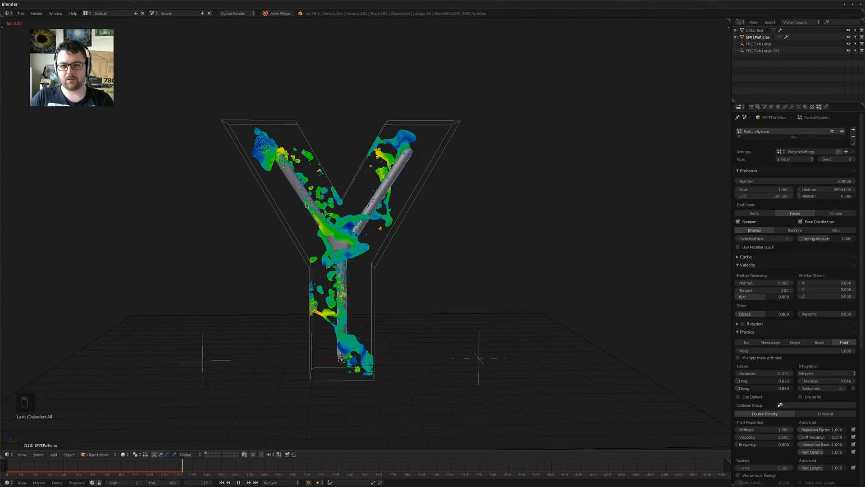
Select the FRC.Turb.Large force field and try moving it upward along the Z axis during playback
right_click(205, 355)
key(g)
key(z)
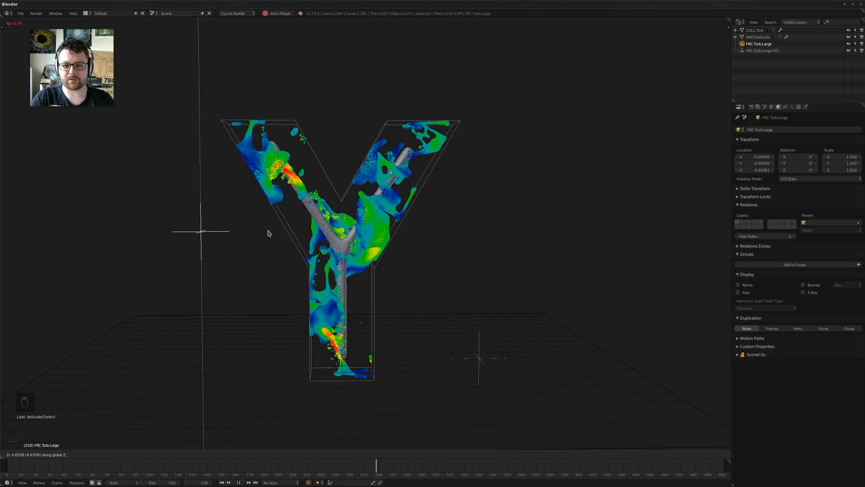
right_click(268, 233)
Look over the fluid from another angle, stop the playback and return to the first frame
middle_drag(269, 224, 282, 304)
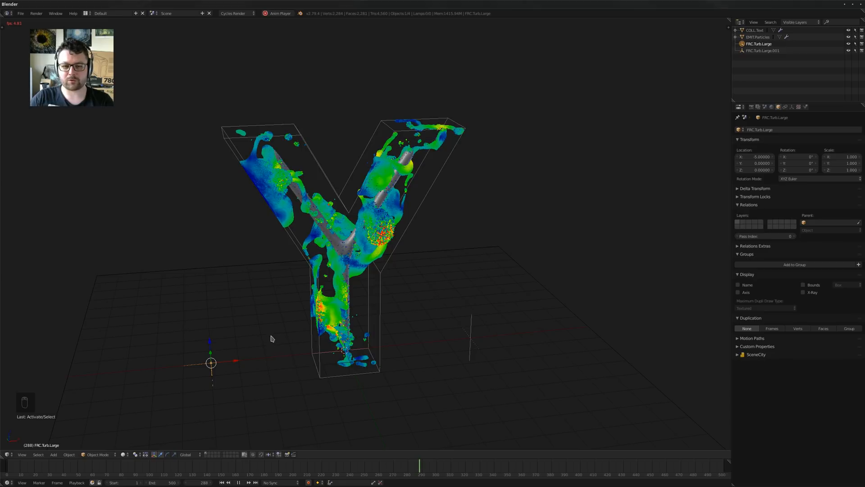
middle_drag(272, 338, 273, 338)
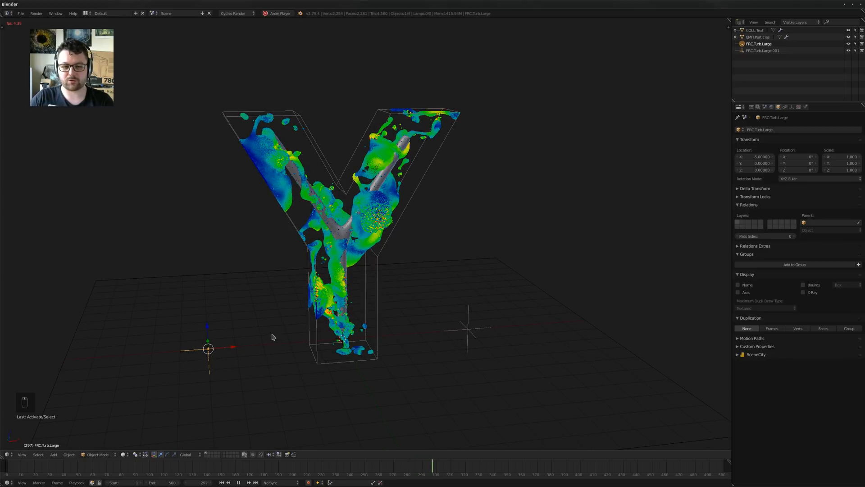
key(alt+a)
key(shift+Left)
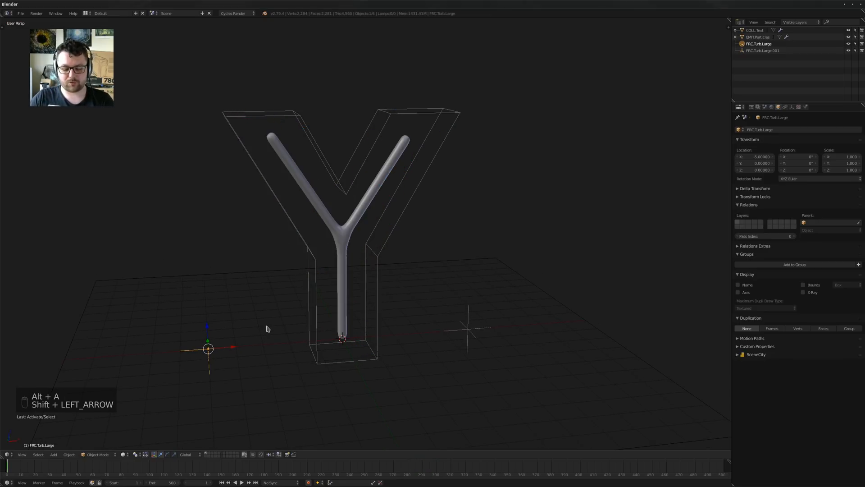
Enlarge the object properties display and drive the Z location of FRC.Turb.Large with the expression #frame
key(n)
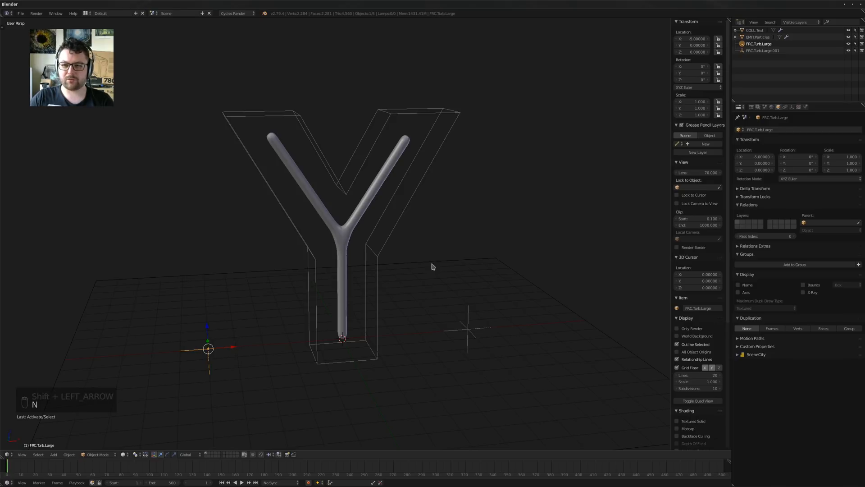
key(n)
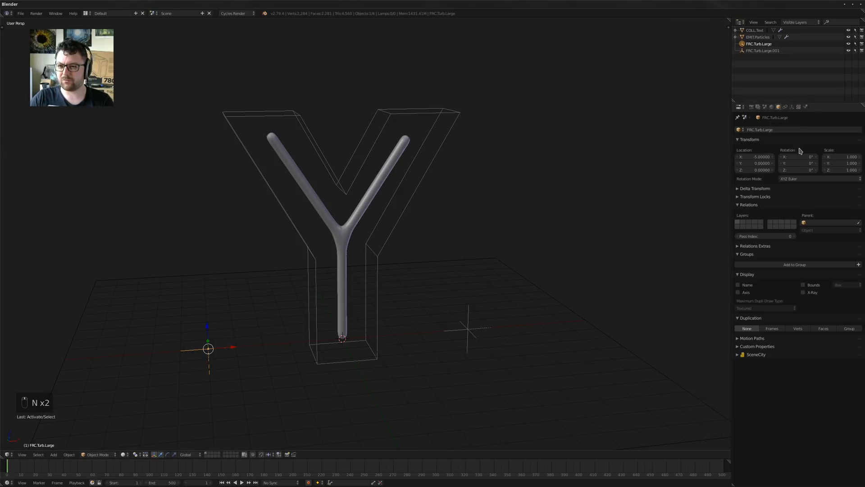
ctrl+middle_drag(791, 147, 791, 106)
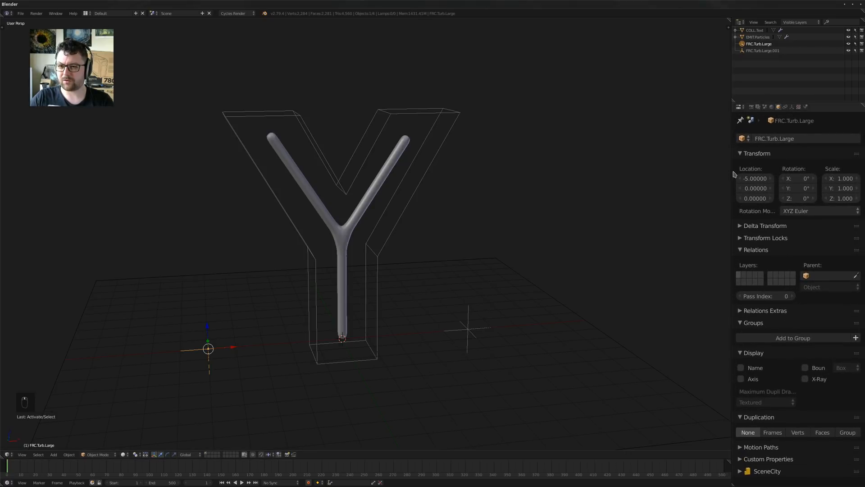
drag(732, 172, 647, 180)
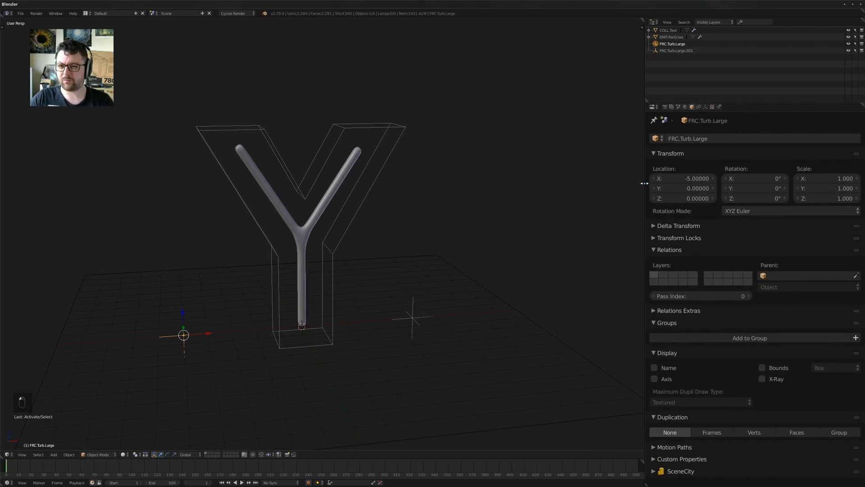
click(680, 198)
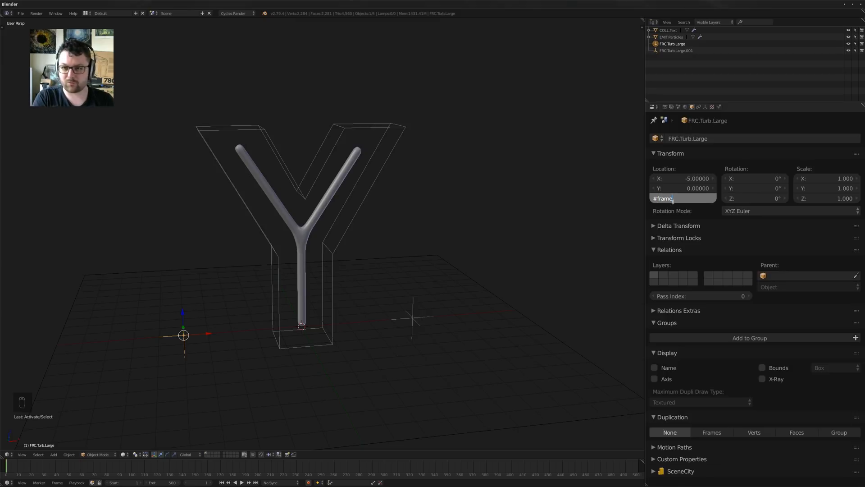
key(Return)
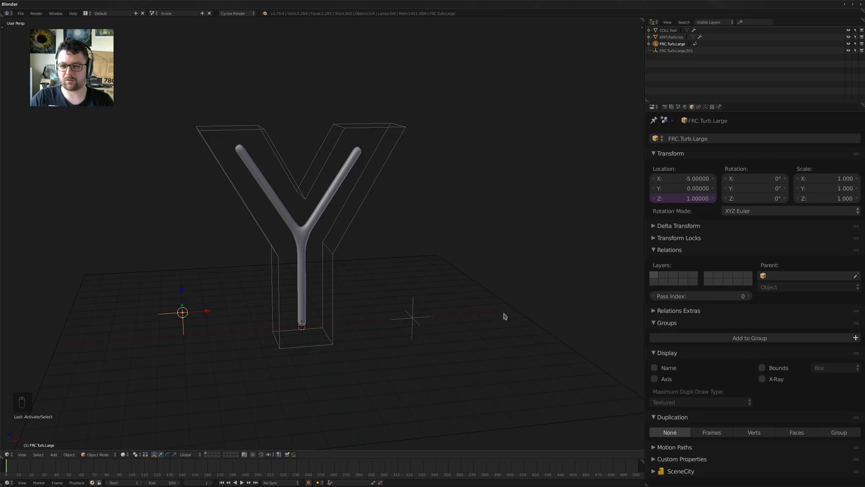
Play the animation briefly to check the force field's frame-driven rise, and return to the first frame
click(685, 199)
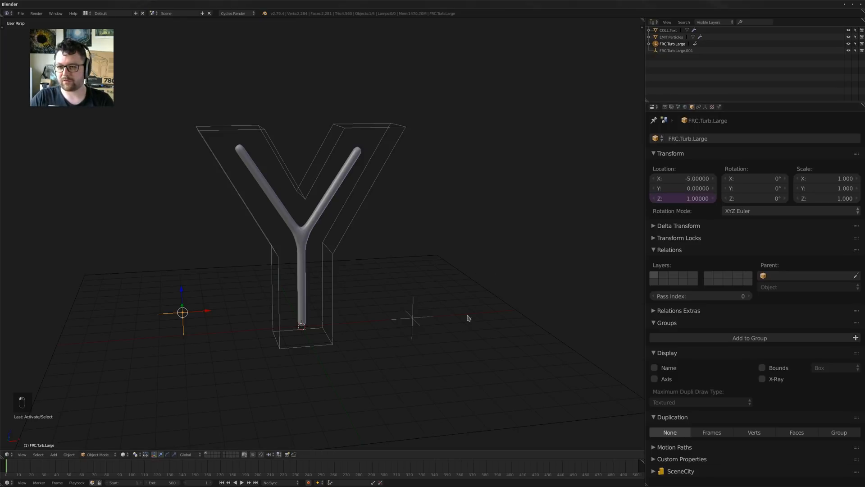
key(alt+a)
key(alt+a)
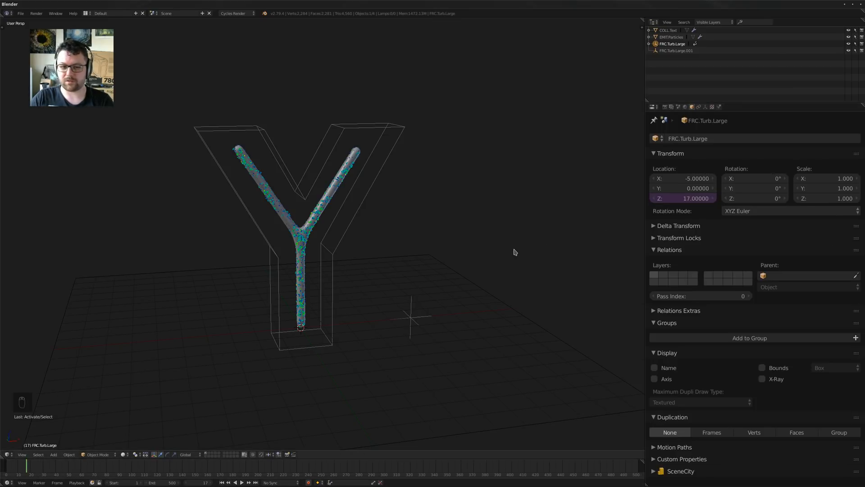
key(shift+Left)
Change the force field's Z location expression to frame/60, test it by playing the animation, and return to the first frame
click(672, 198)
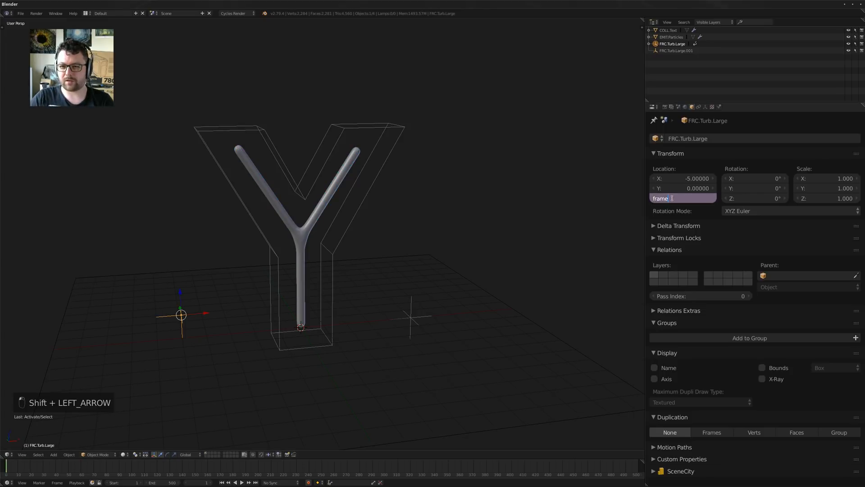
text(/60)
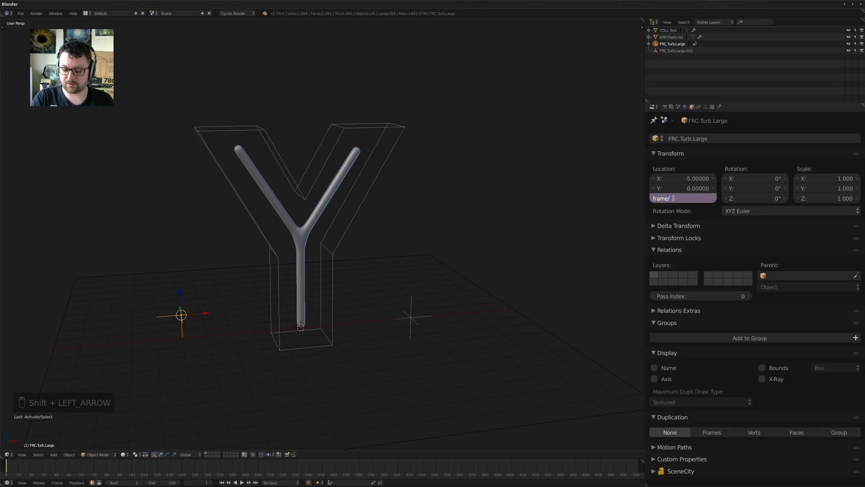
key(Return)
key(shift+Left)
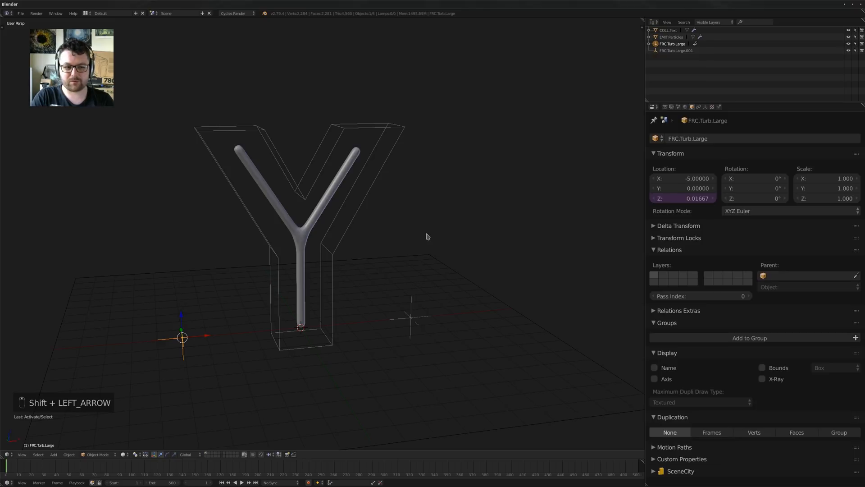
key(alt+a)
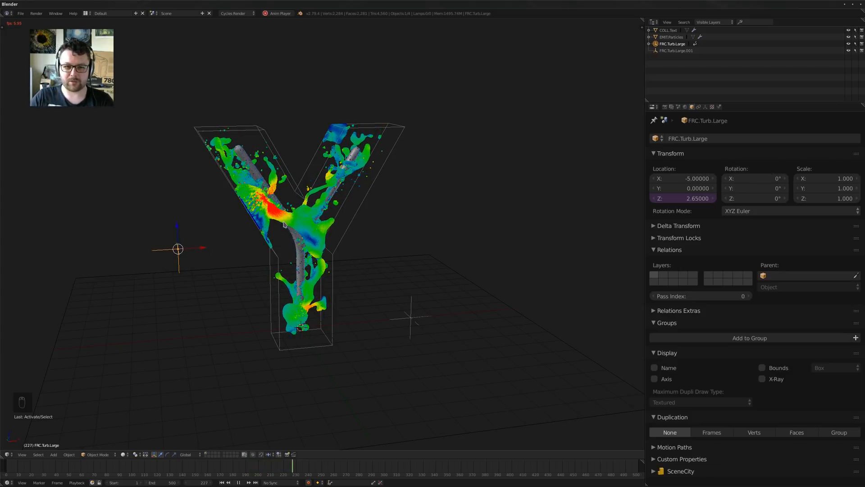
key(alt+a)
key(shift+Left)
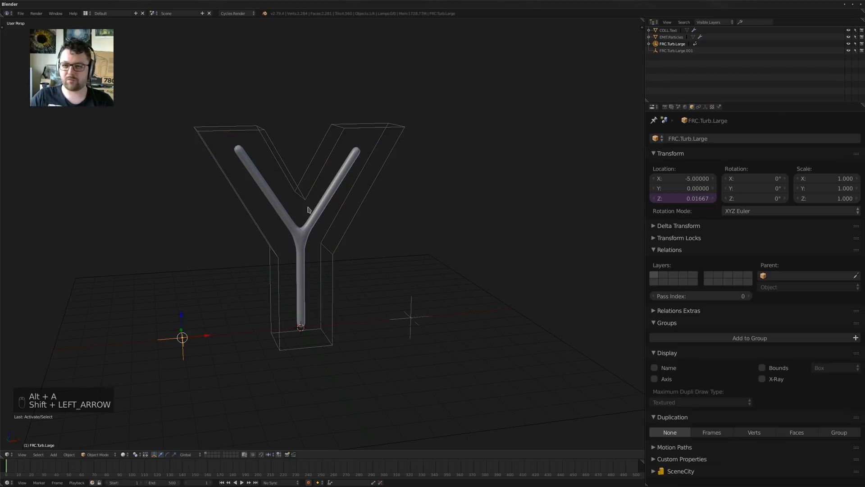
Drive the X rotation of FRC.Turb.Large with the expression #frame/100
click(746, 178)
text(#farme)
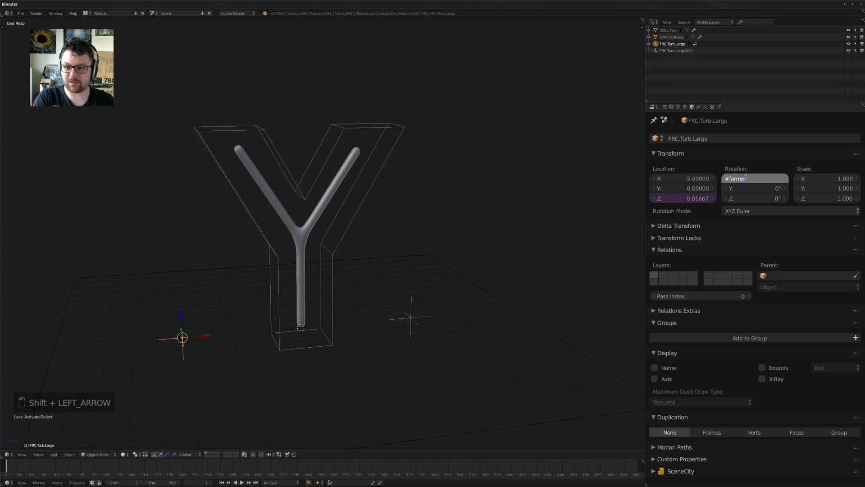
key(BackSpace)
key(BackSpace)
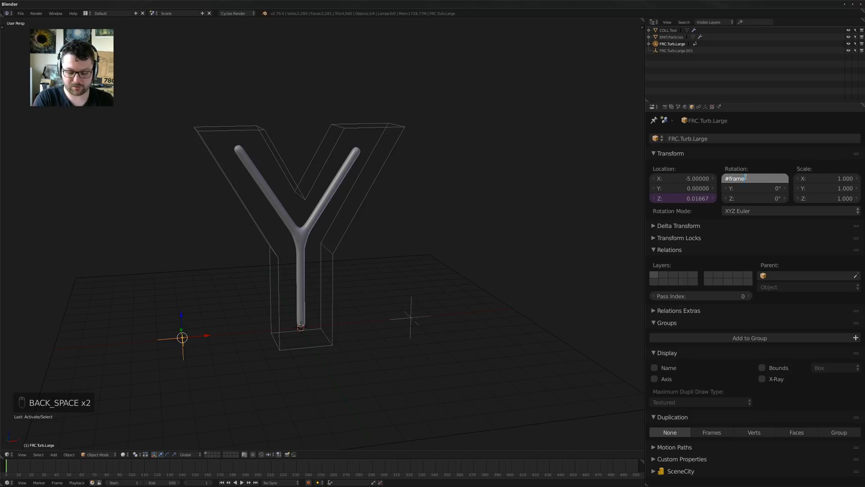
text(rame/100)
key(Return)
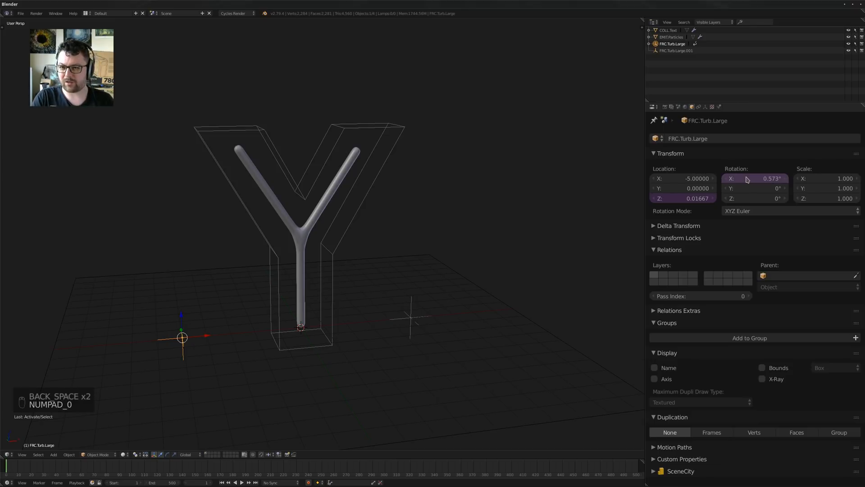
Play the animation from the first frame, stop around frame 276 and inspect the fluid inside the Y up close
key(shift+Left)
key(alt+a)
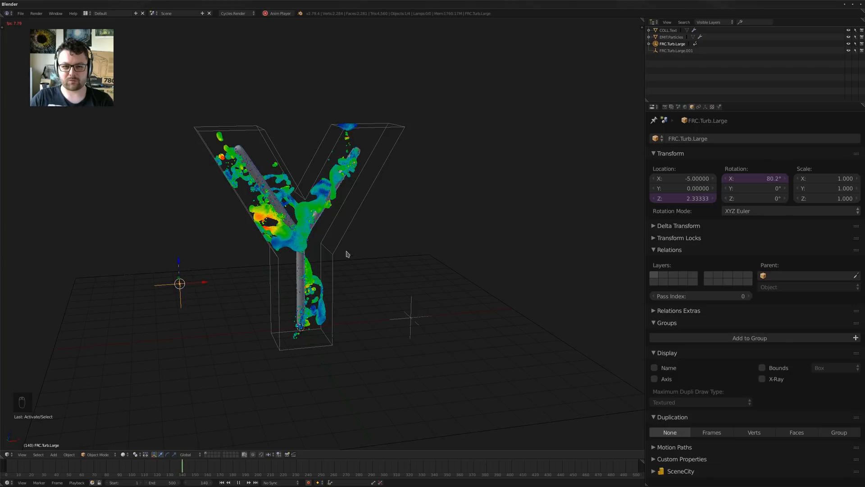
middle_drag(347, 254, 327, 253)
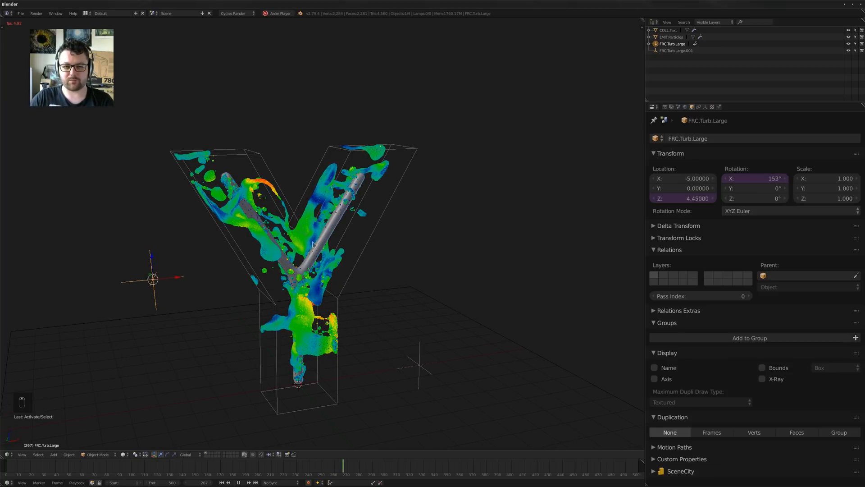
key(alt+a)
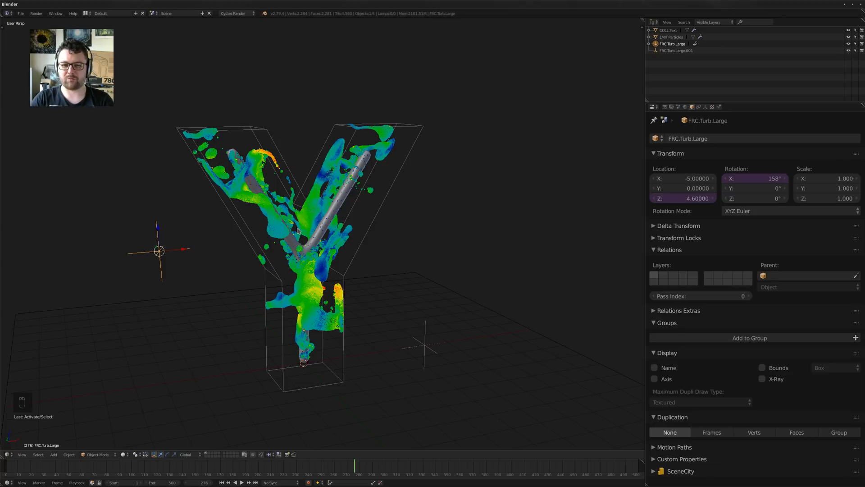
middle_drag(331, 208, 352, 219)
scroll(341, 220, up, 2)
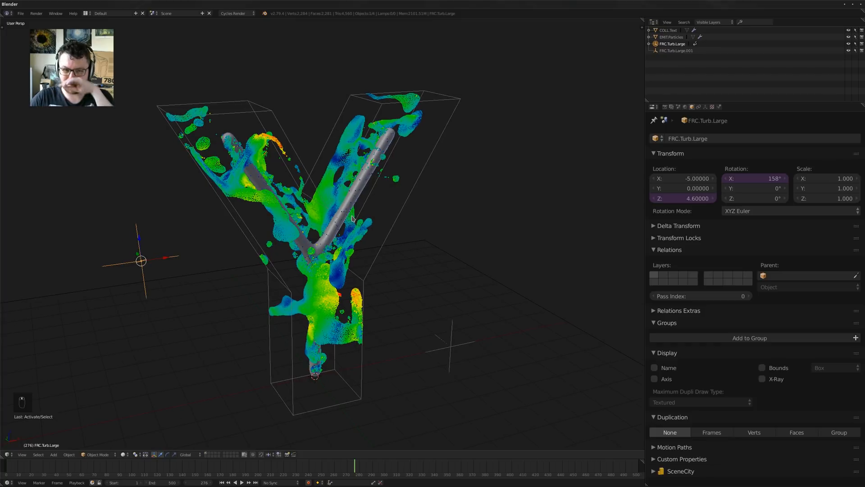
Enlarge the 3D view and drive the Y location of FRC.Turb.Large.001 with the expression #-frame/50
key(Home)
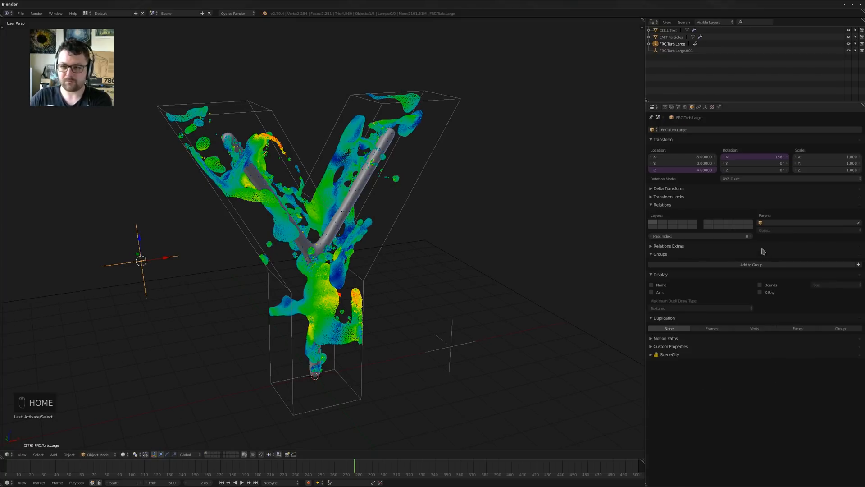
drag(645, 388, 729, 388)
right_click(482, 304)
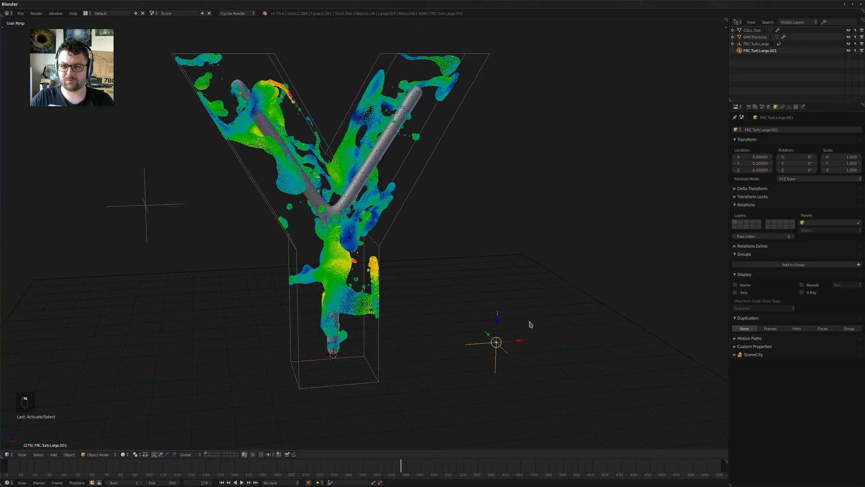
click(751, 164)
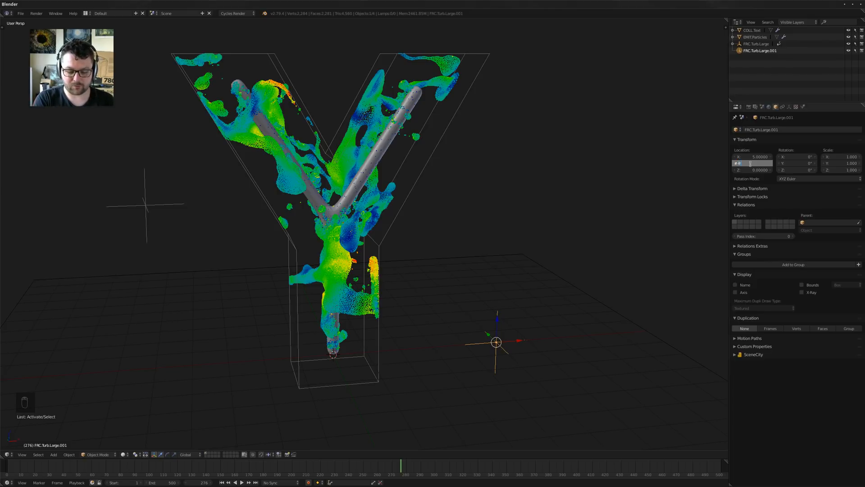
text(#-frame/50)
key(Return)
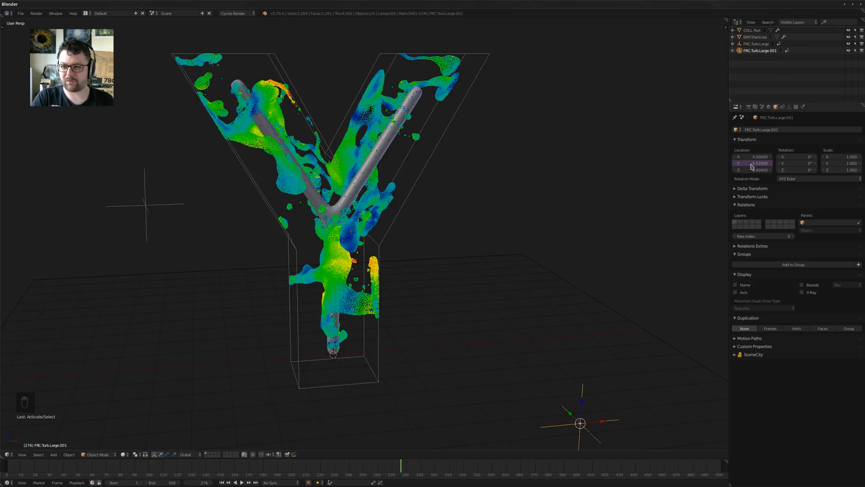
Play the animation from the first frame, pause around frame 343 to inspect the fluid from another angle, and resume playback
key(shift+Left)
key(alt+a)
middle_drag(485, 149, 497, 228)
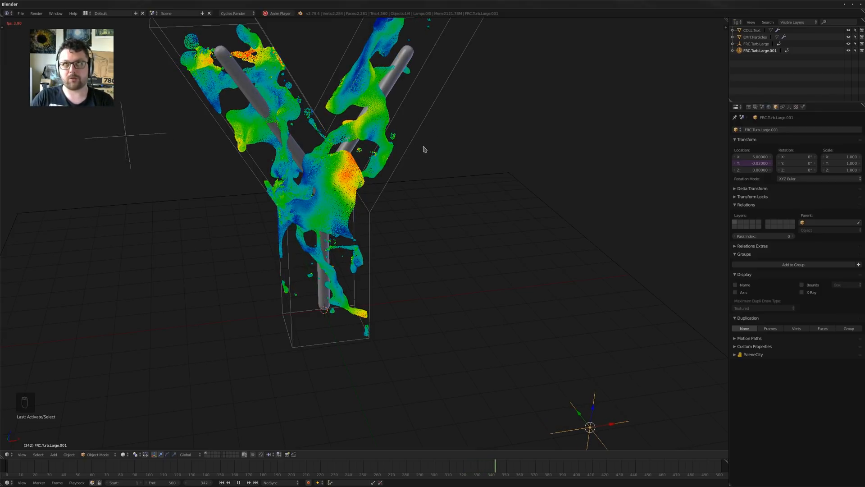
key(alt+a)
shift+middle_drag(424, 154, 429, 173)
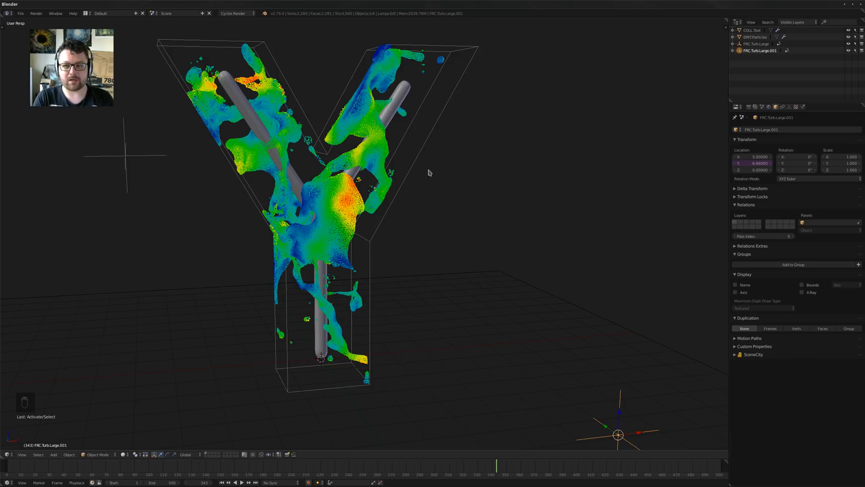
key(alt+a)
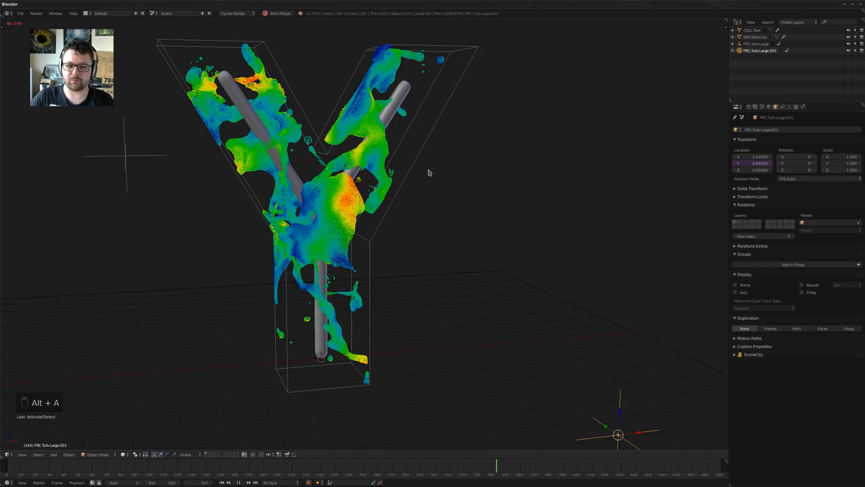
middle_drag(452, 183, 466, 215)
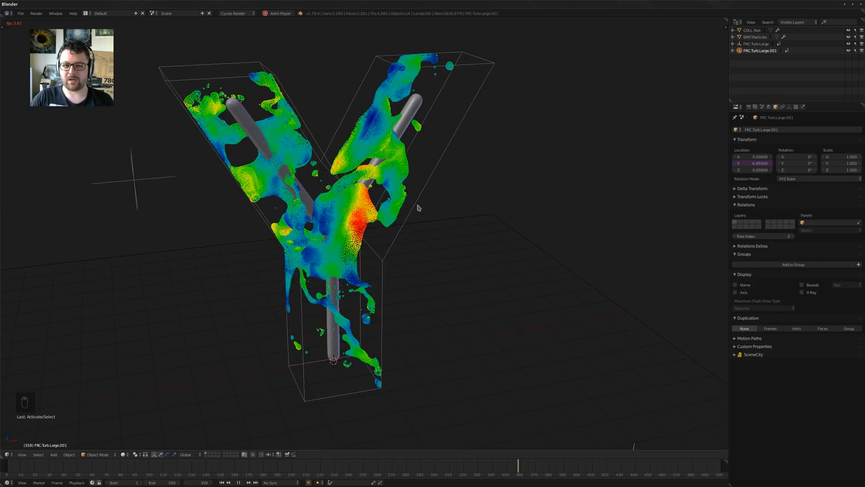
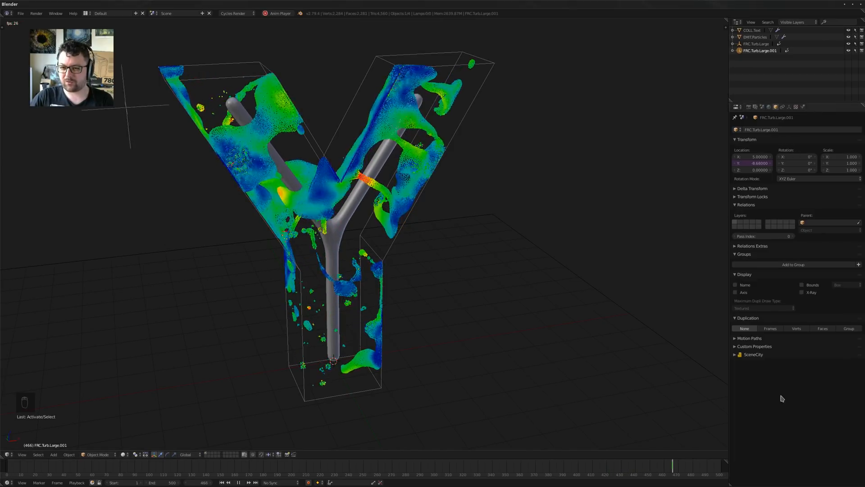
Review the looping fluid animation, scrub through the cached frames on the timeline, and return to the first frame
ctrl+alt+middle_drag(780, 396, 797, 345)
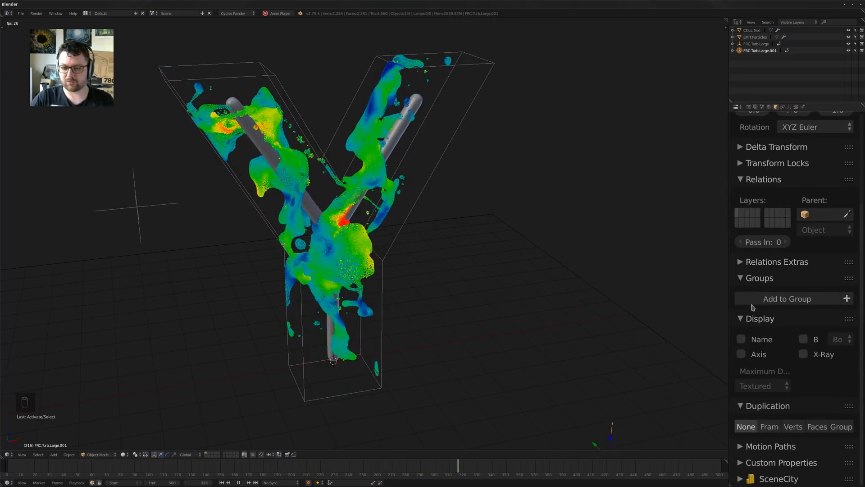
key(Home)
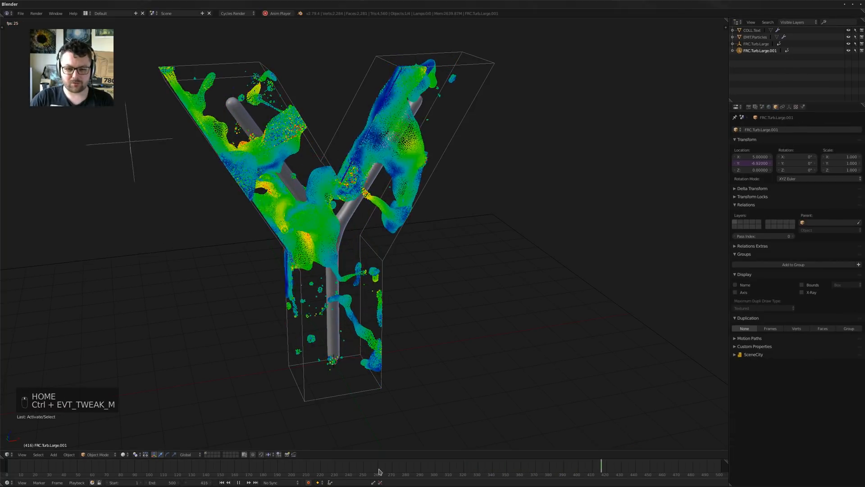
ctrl+middle_drag(378, 467, 351, 462)
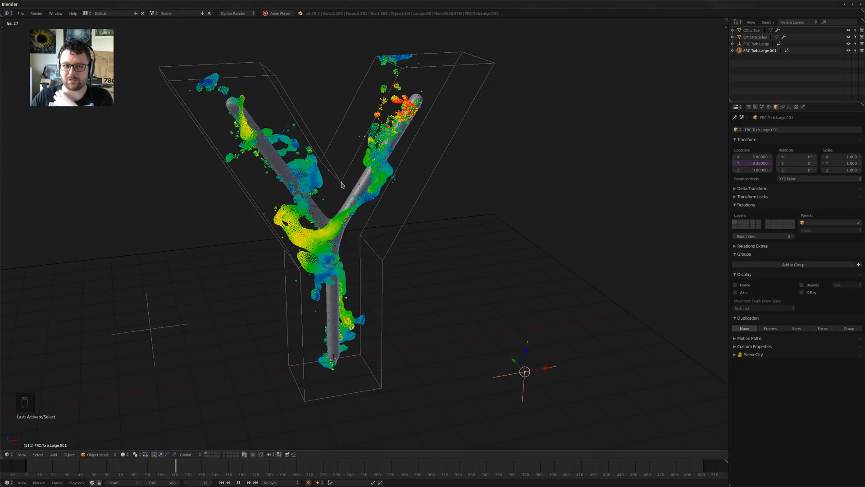
middle_drag(347, 198, 339, 227)
key(alt+a)
key(alt+a)
drag(252, 471, 564, 473)
key(alt+a)
key(shift+Left)
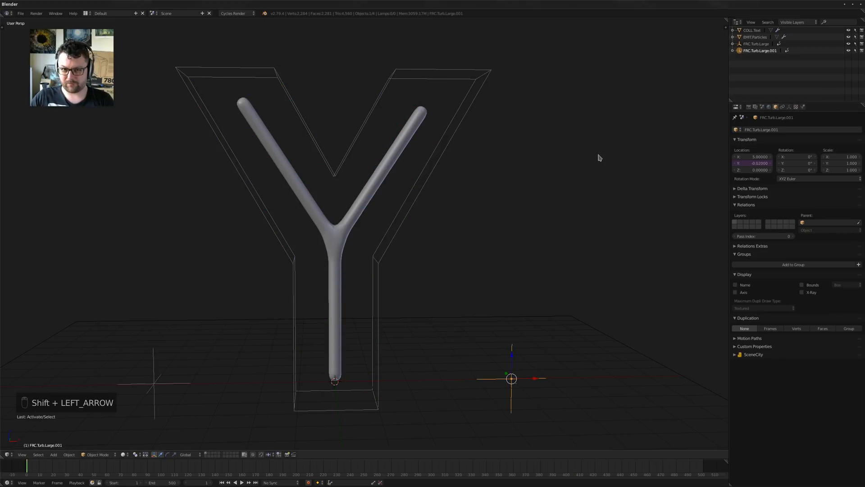
Set the particle number of EMIT.Particles to 250000
click(755, 37)
click(808, 180)
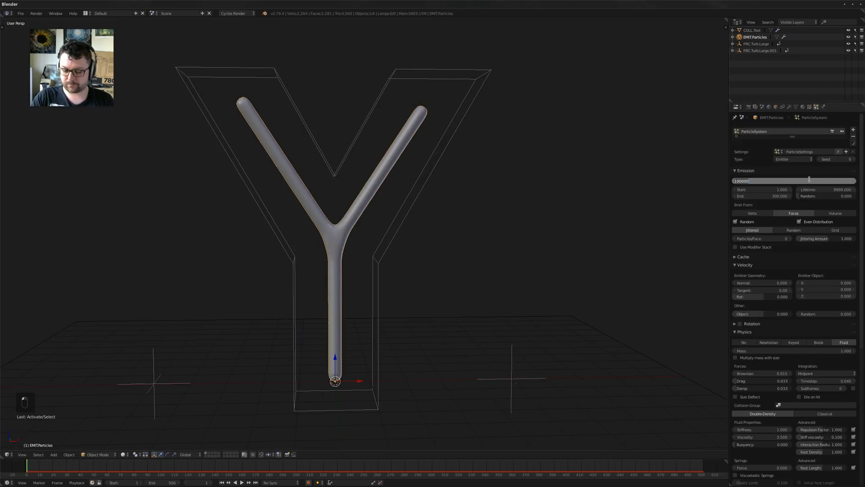
text(2)
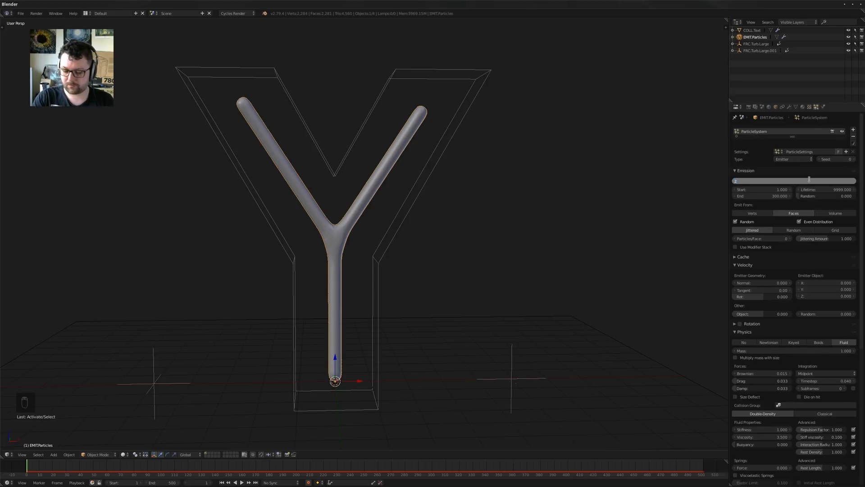
text(50000)
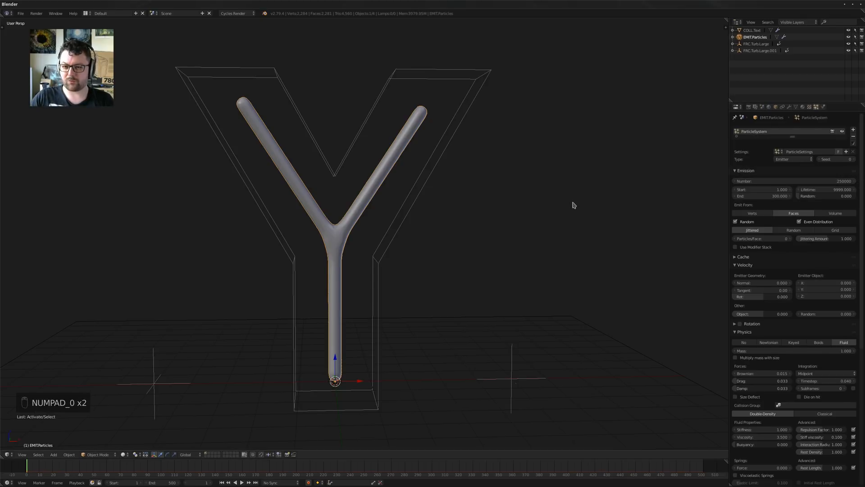
Play the simulation from the first frame and deselect all objects to see the fluid clearly
key(shift+Left)
key(alt+a)
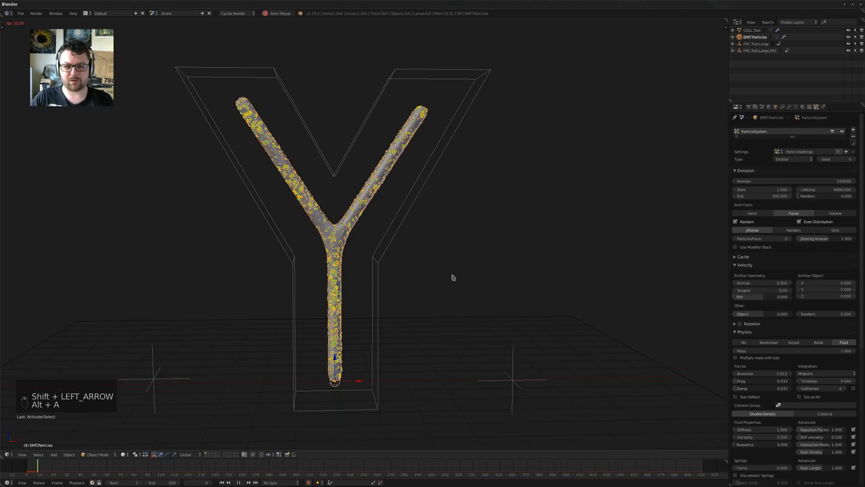
key(a)
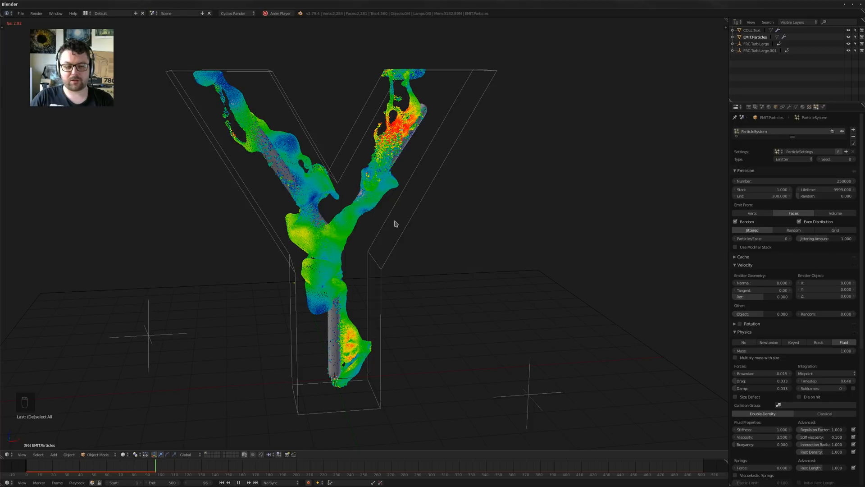
Switch to the file manager and open 36DOT18_A.png from the 00_RENDERS folder of the 36DOT18 project
mouse_move(267, 486)
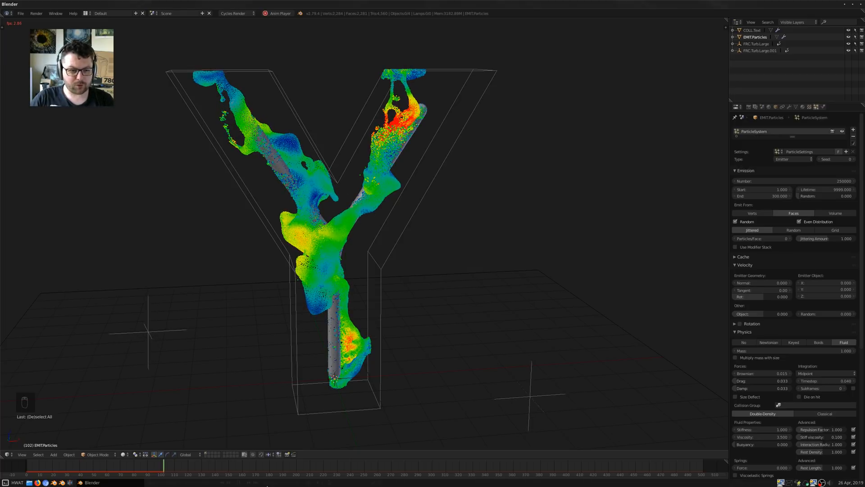
key(super+e)
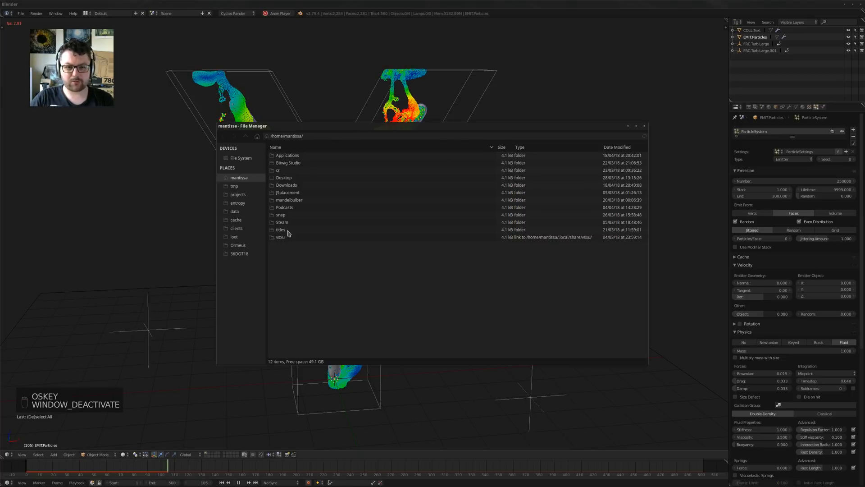
click(234, 255)
double_click(290, 167)
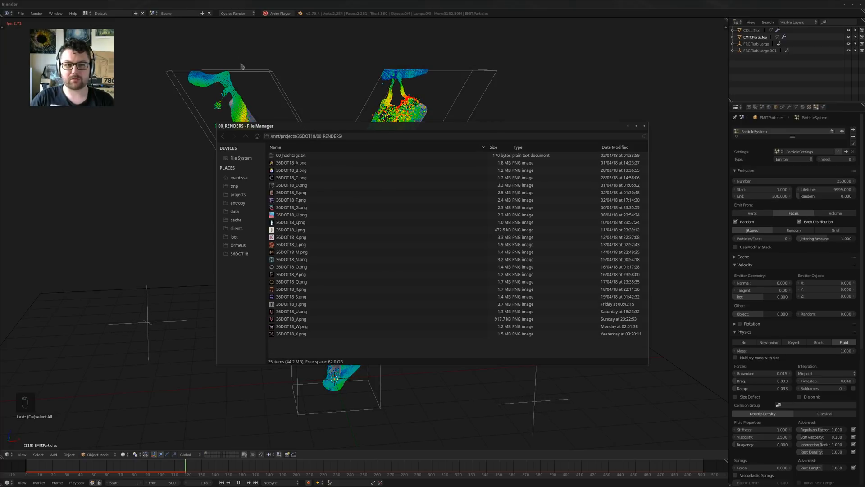
double_click(290, 164)
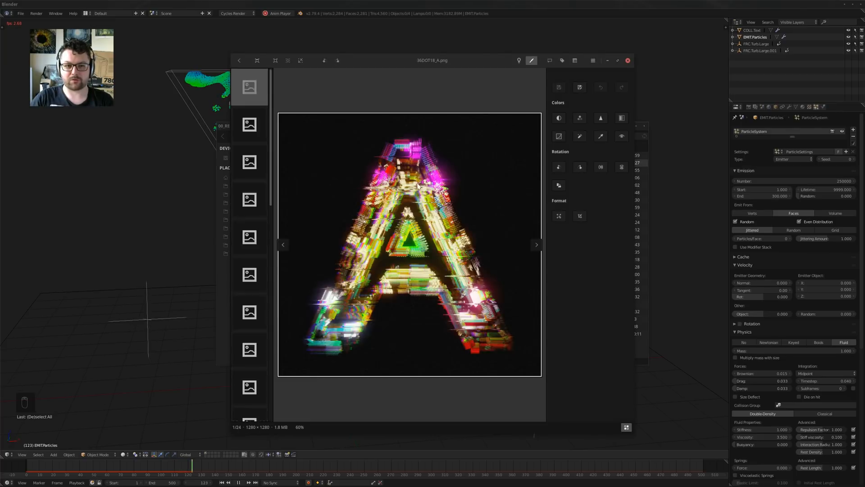
View the letter renders full screen and look through the series from A to M
key(F11)
key(Right)
key(Right)
key(Right)
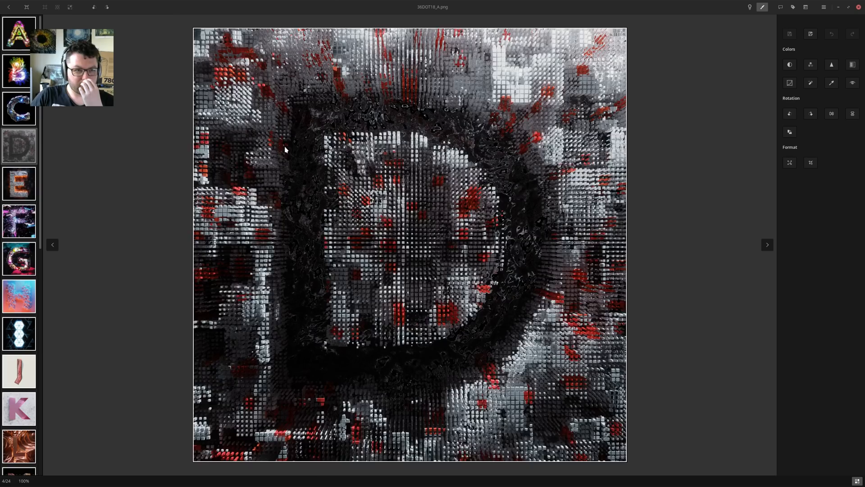
key(Right)
key(Right)
key(Right)
key(Right)
key(Right)
key(Right)
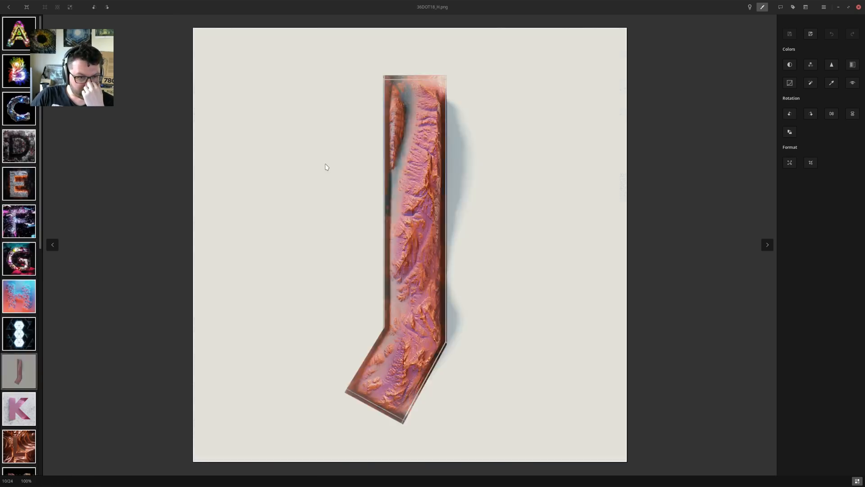
key(Right)
key(Right)
key(Right)
key(Right)
key(Right)
key(Left)
key(Left)
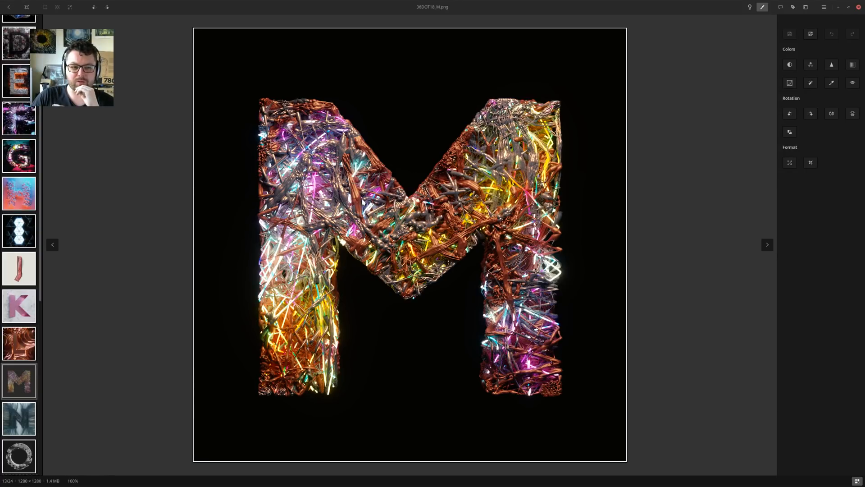
Examine the remaining letter renders from N to X, comparing some neighbouring images
key(Right)
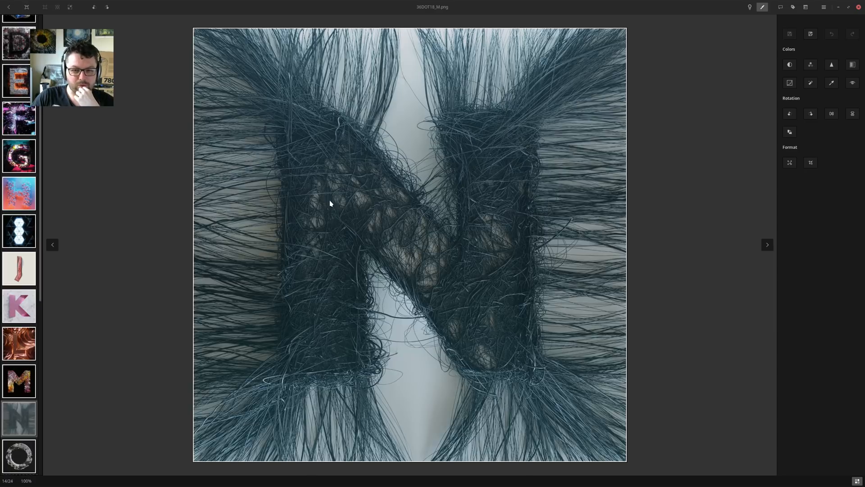
key(Right)
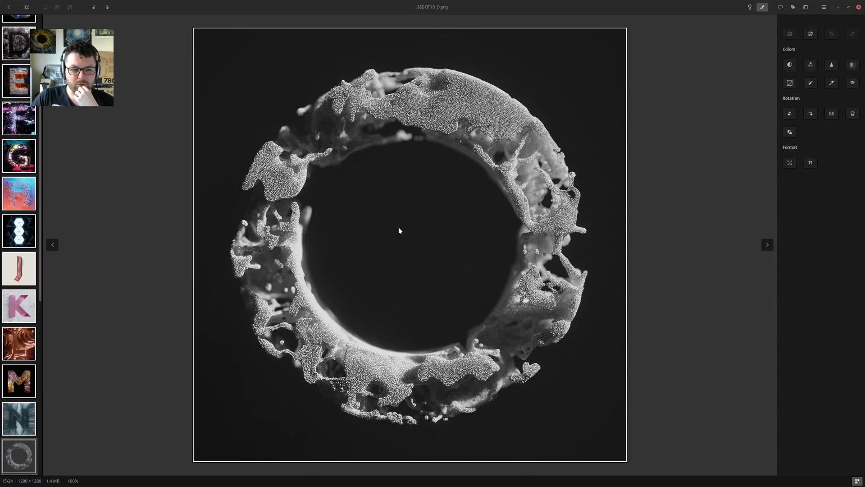
key(Right)
key(Left)
key(Left)
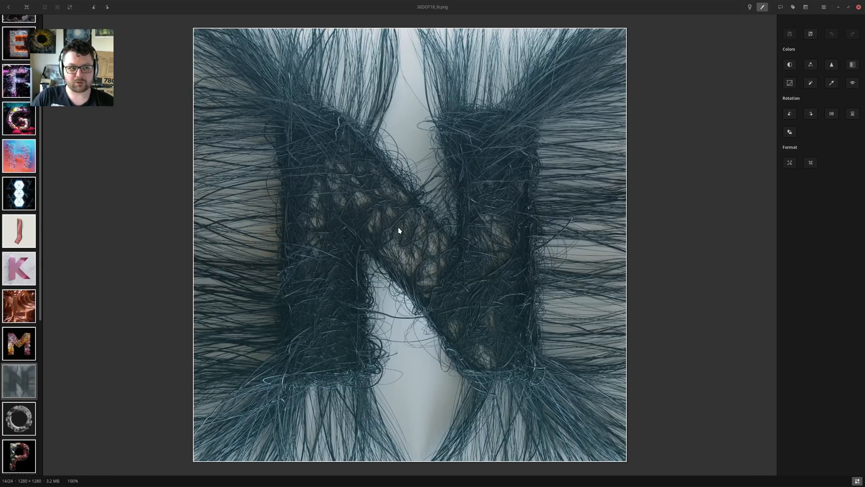
key(Right)
key(Right)
key(Right)
key(Right)
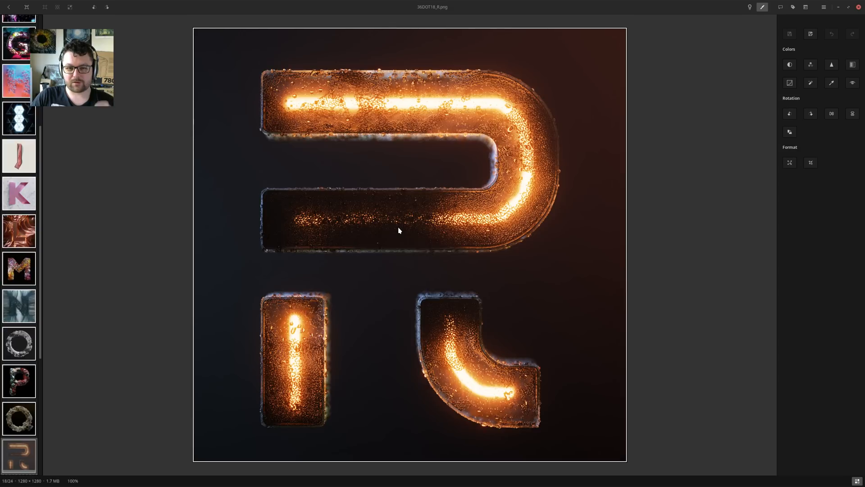
key(Left)
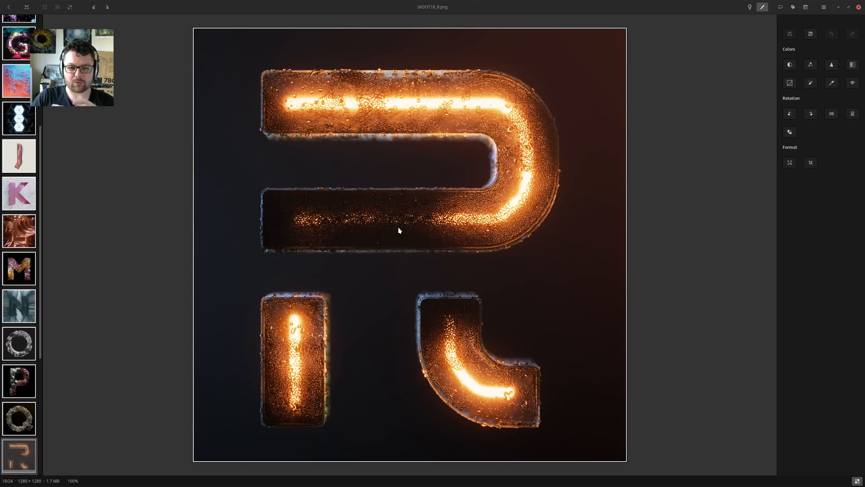
key(Right)
key(Right)
key(Left)
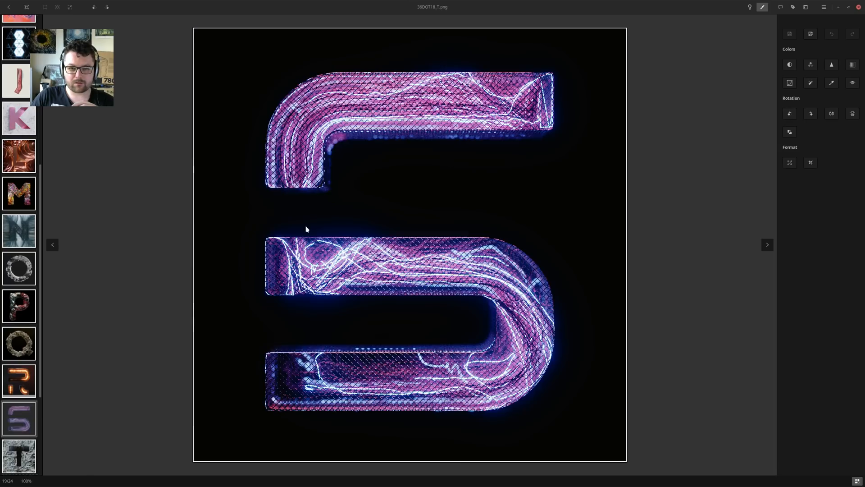
key(Right)
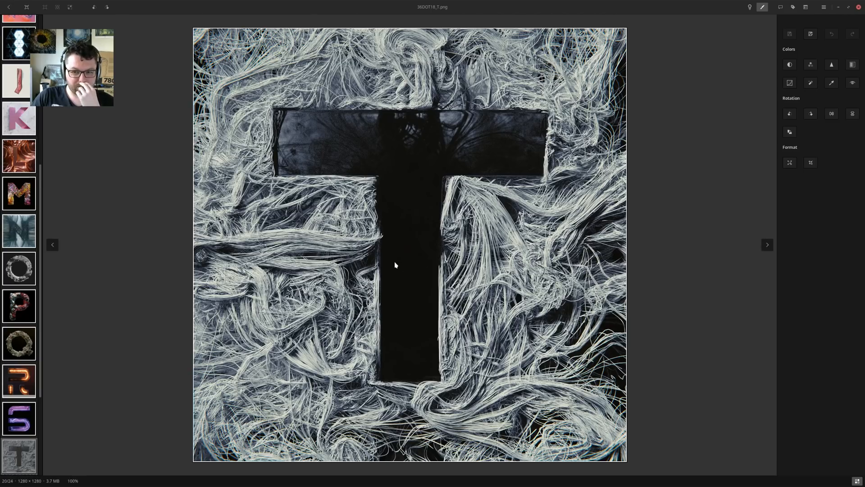
key(Right)
key(Right)
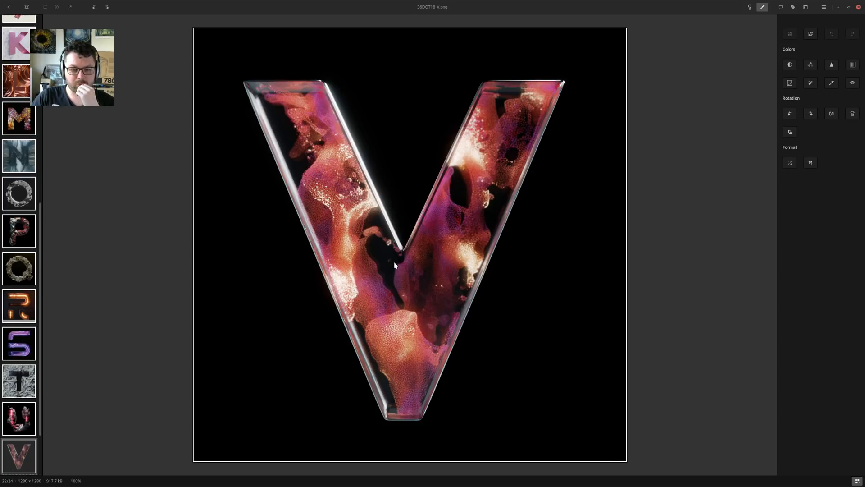
key(Right)
key(Right)
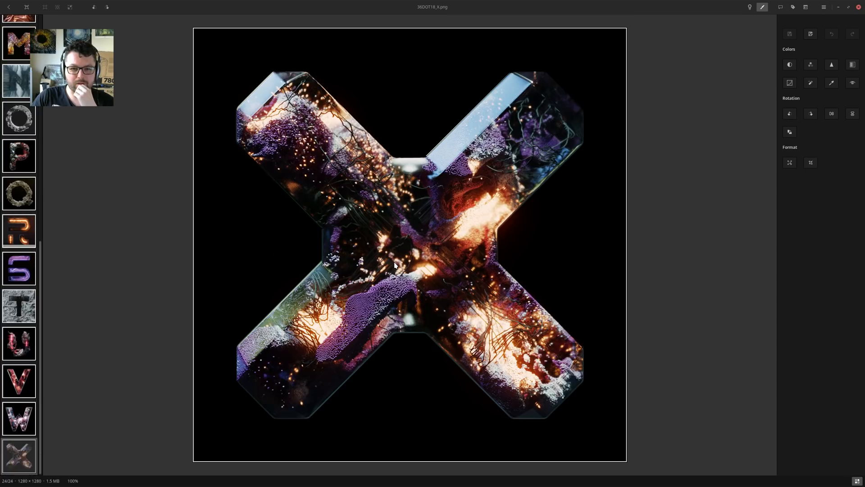
key(Left)
key(Right)
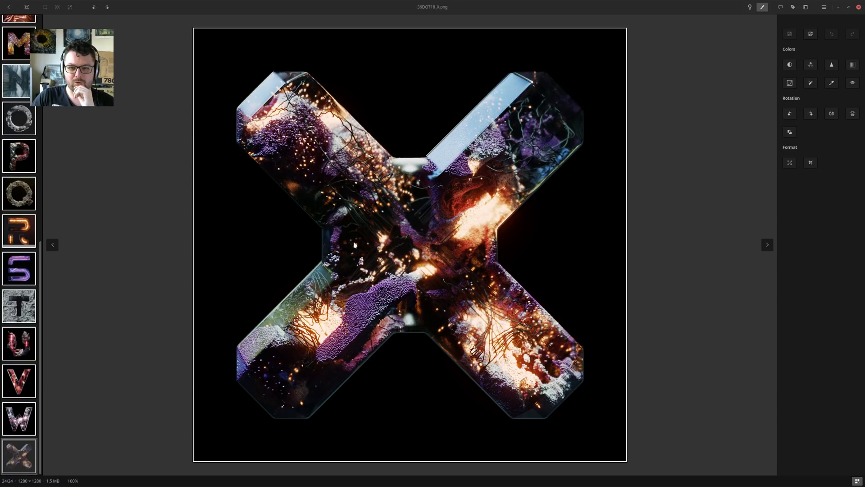
Look back at the letter W render, switch back to Blender and stop the running simulation playback
key(Left)
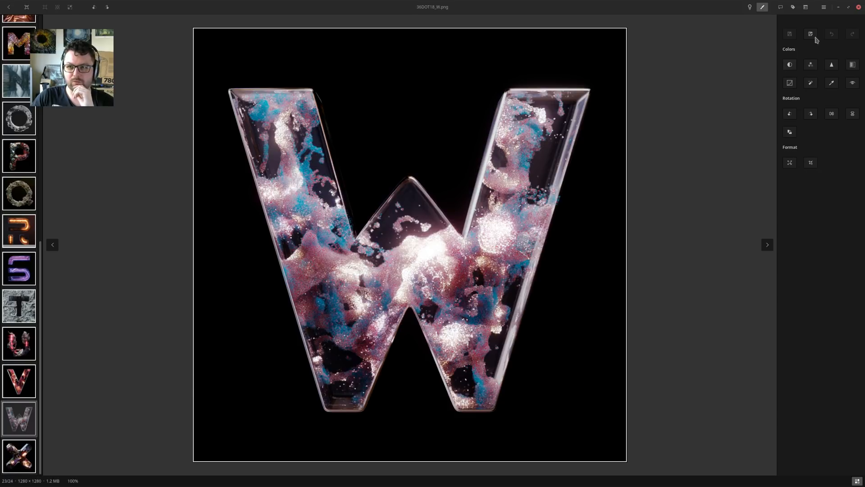
click(837, 7)
click(644, 132)
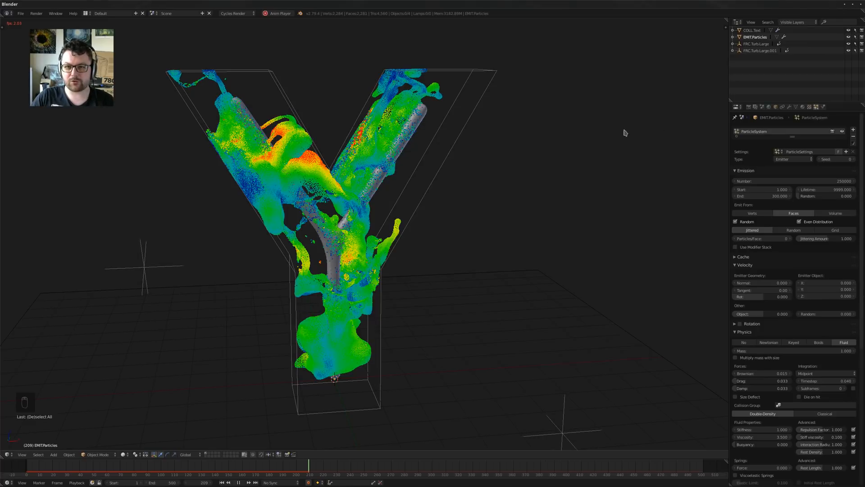
key(alt+a)
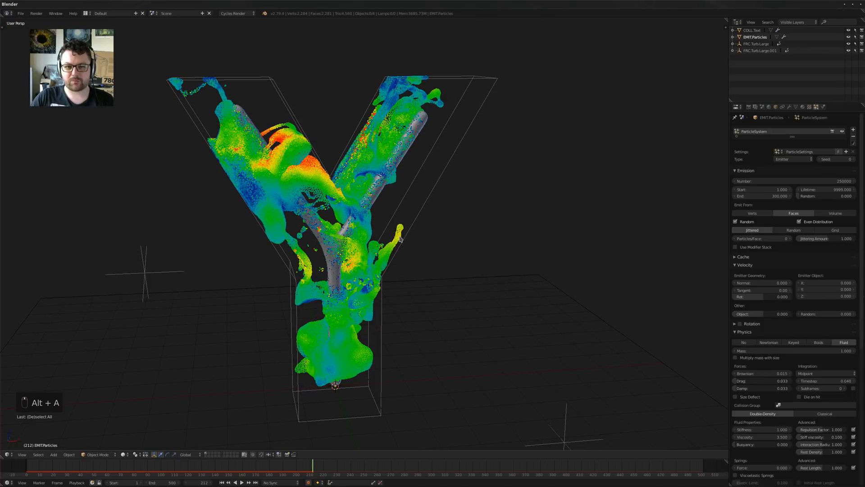
Add a second particle system to the emitter and assign the existing ParticleSettings to it
middle_drag(401, 240, 383, 252)
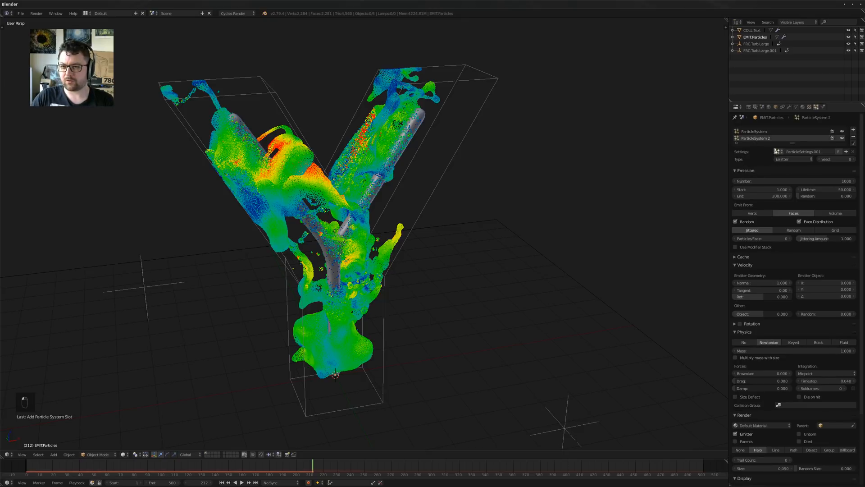
click(776, 152)
click(738, 162)
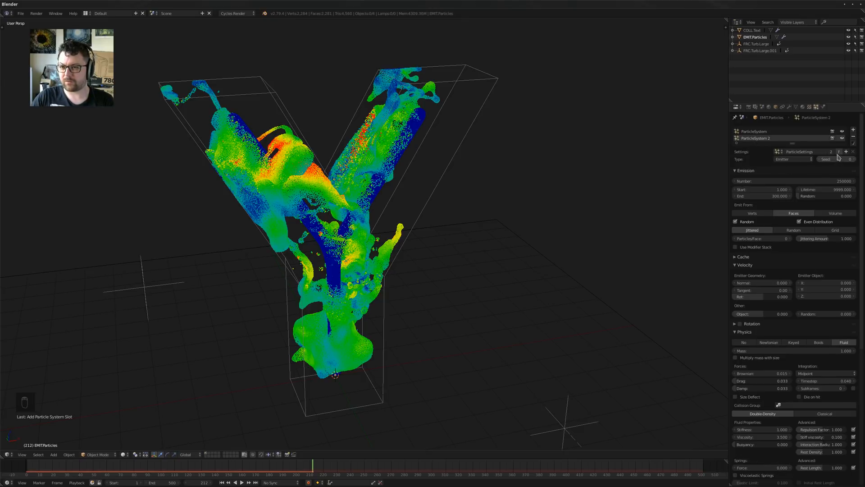
Hide the first particle system and give the second its own copy of the settings with a particle number of 5000
click(841, 131)
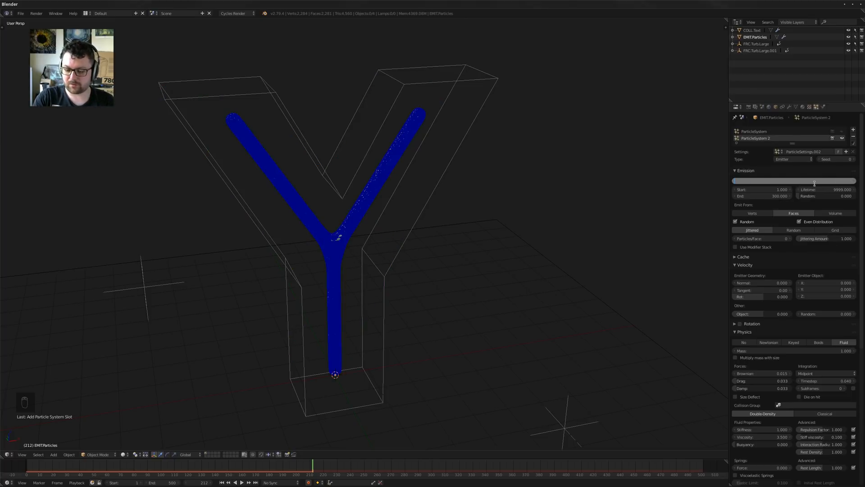
text(5000)
key(Return)
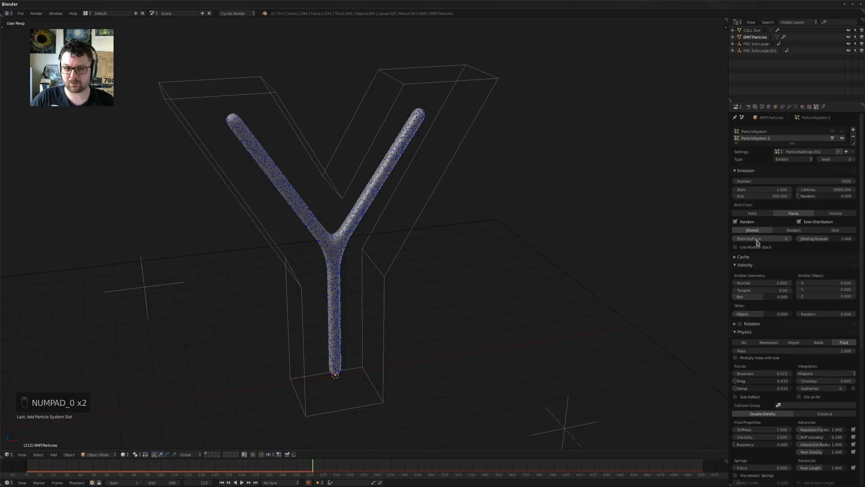
Play the second particle system's simulation from the first frame through the full frame range with all objects deselected
scroll(804, 334, down, 3)
mouse_move(492, 288)
shift+middle_down()
mouse_move(473, 298)
mouse_move(480, 288)
shift+middle_up()
key(alt+a)
key(a)
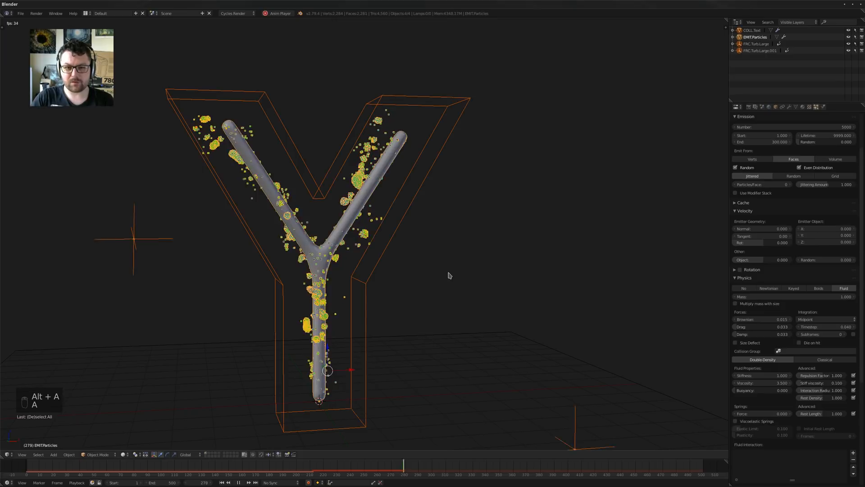
key(alt+a)
key(shift+Left)
key(a)
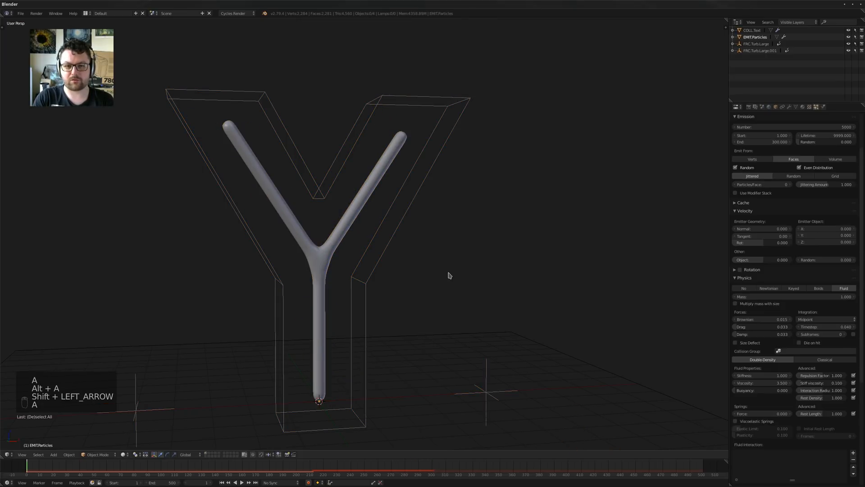
key(alt+a)
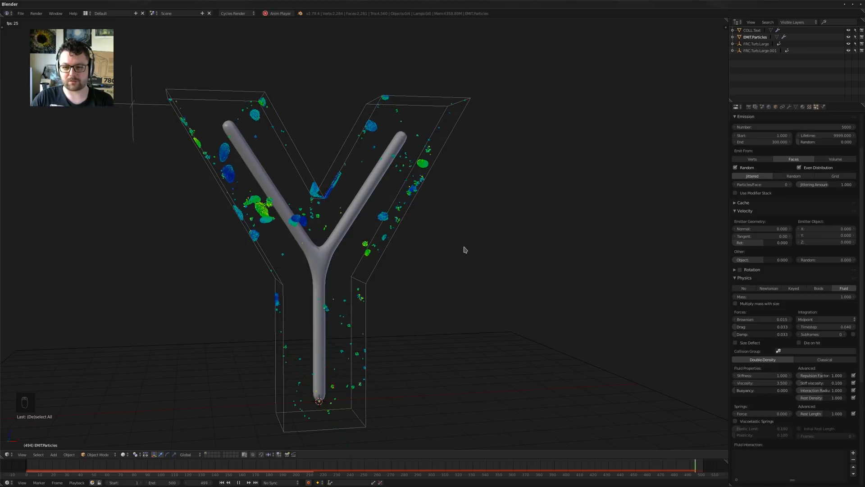
Replay the start of the cached simulation and return to the first frame
key(alt+a)
key(alt+a)
key(alt+a)
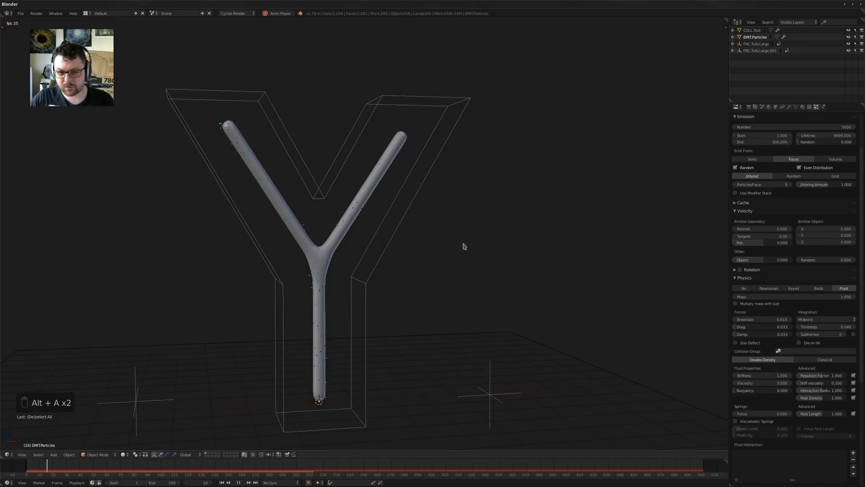
key(shift+Left)
key(alt+a)
key(alt+a)
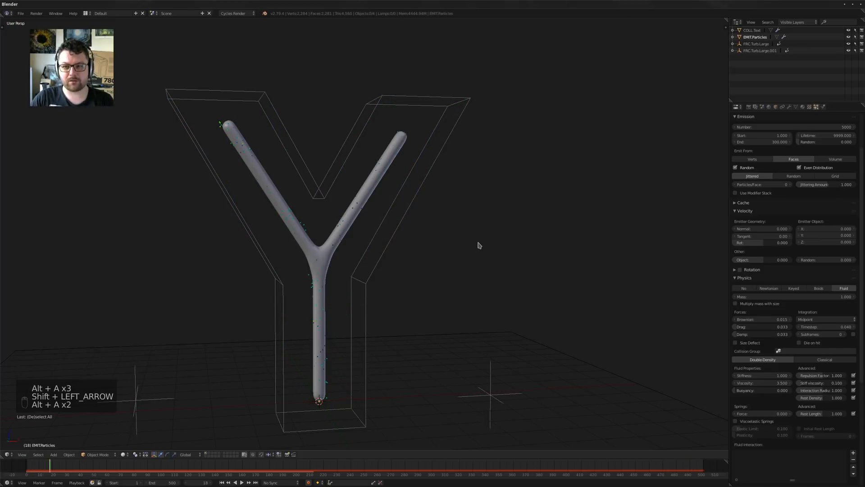
key(shift+Left)
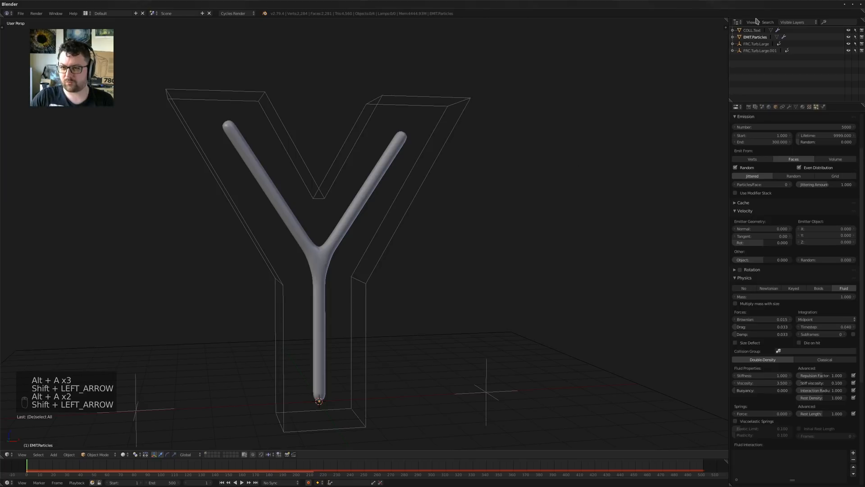
Expand the second particle system's cache settings and bake its current cache
click(823, 107)
click(816, 107)
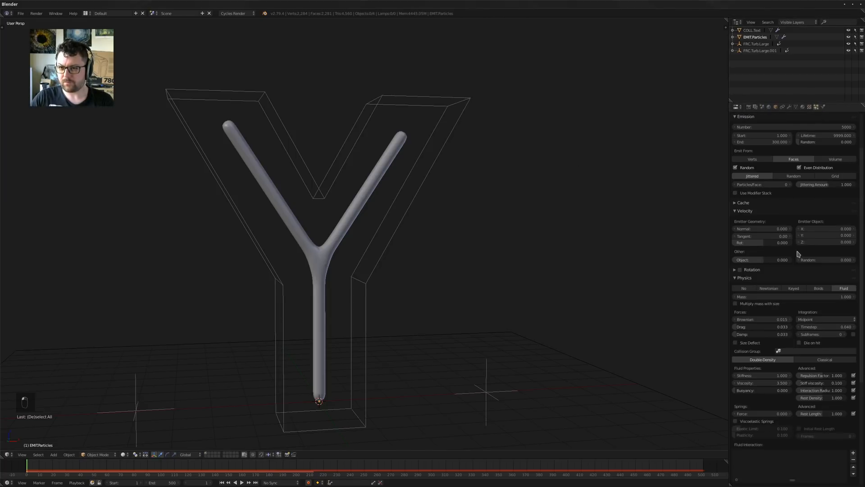
click(750, 203)
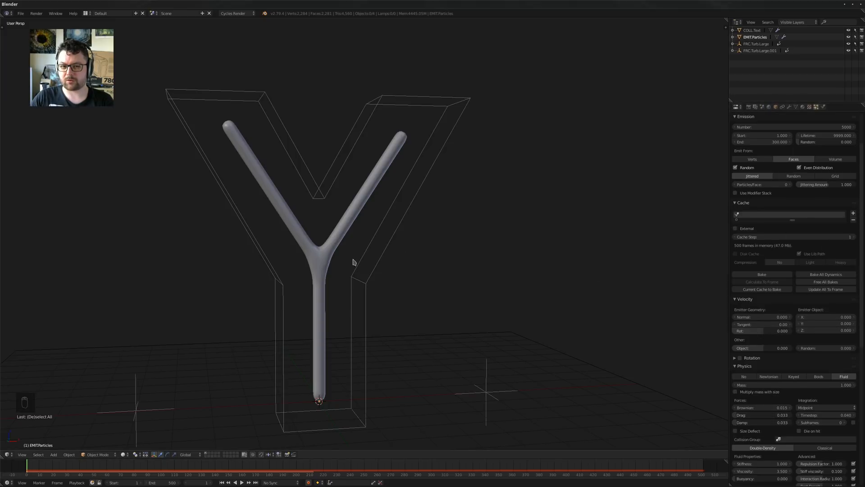
middle_drag(353, 262, 336, 292)
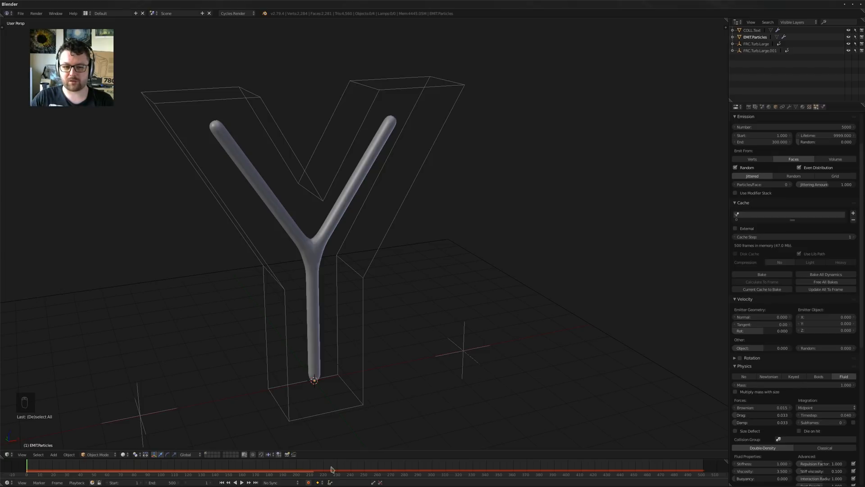
click(761, 289)
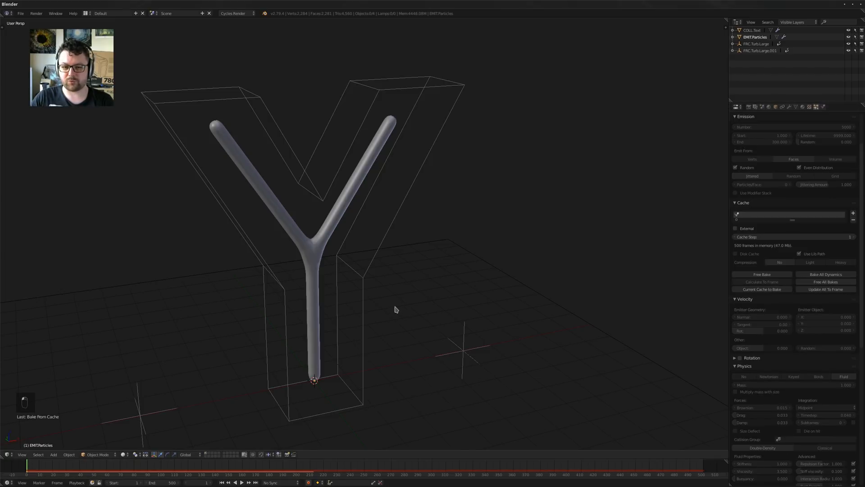
Scrub through the baked simulation on the timeline and return to the first frame
scroll(753, 347, down, 14)
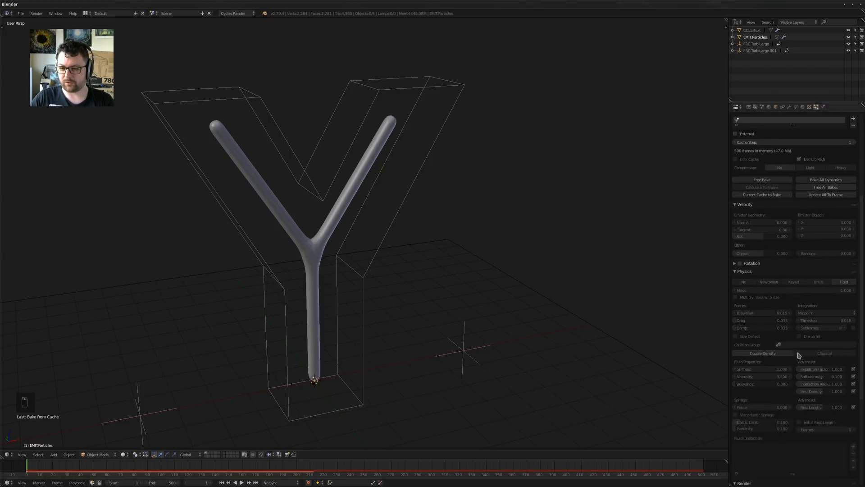
shift+middle_drag(497, 328, 486, 322)
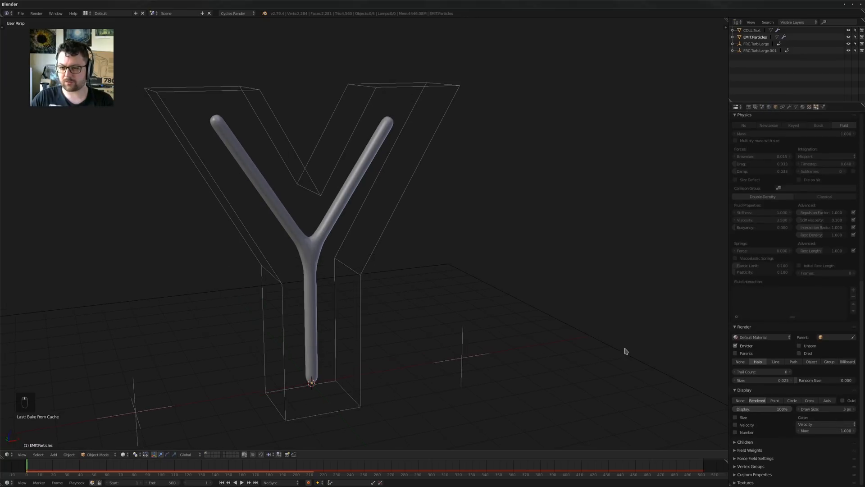
middle_drag(625, 352, 627, 348)
key(alt+a)
key(alt+a)
drag(164, 476, 301, 468)
key(shift+Left)
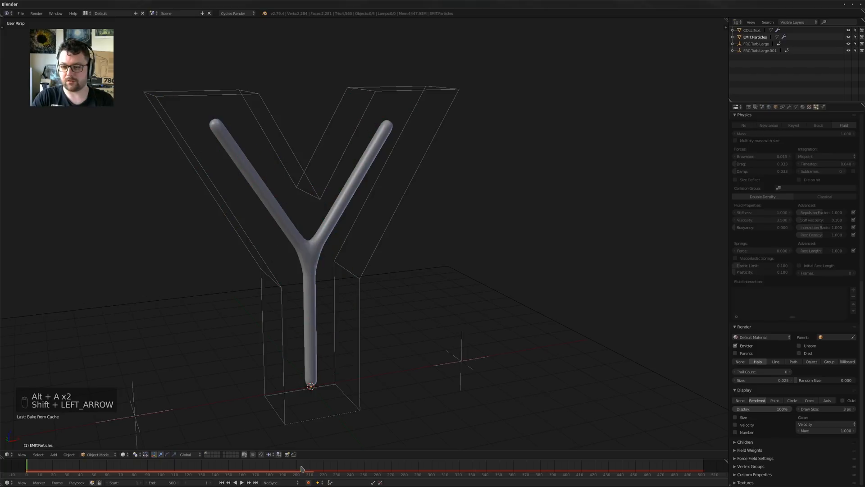
Set the second particle system's render type to Path and inspect the strands filling the letter Y
click(793, 362)
mouse_move(316, 270)
middle_down()
mouse_move(278, 270)
mouse_move(325, 280)
middle_up()
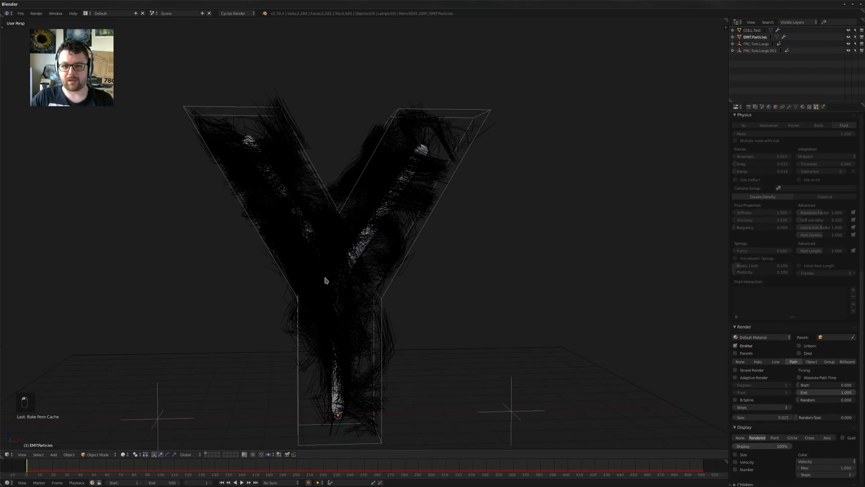
middle_drag(306, 241, 320, 200)
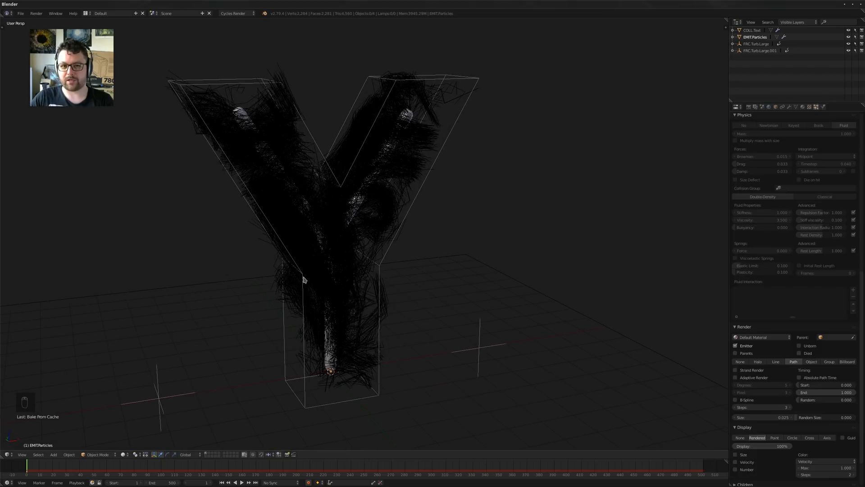
middle_drag(304, 279, 325, 299)
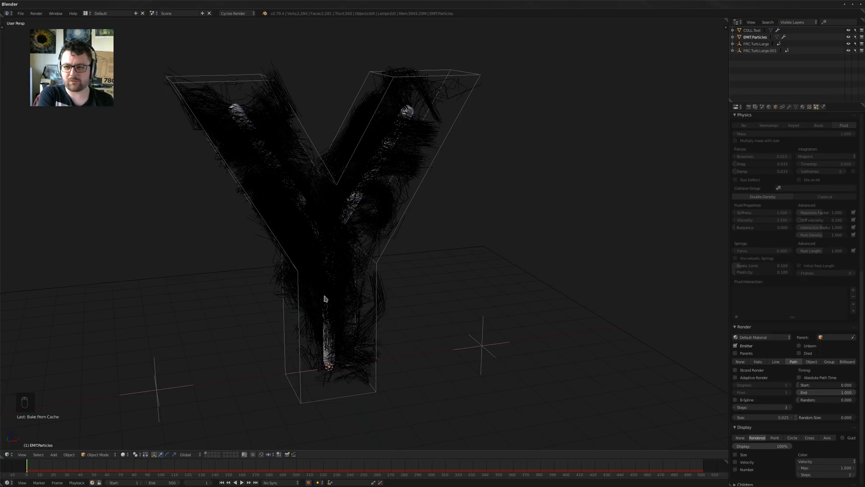
middle_drag(325, 297, 331, 265)
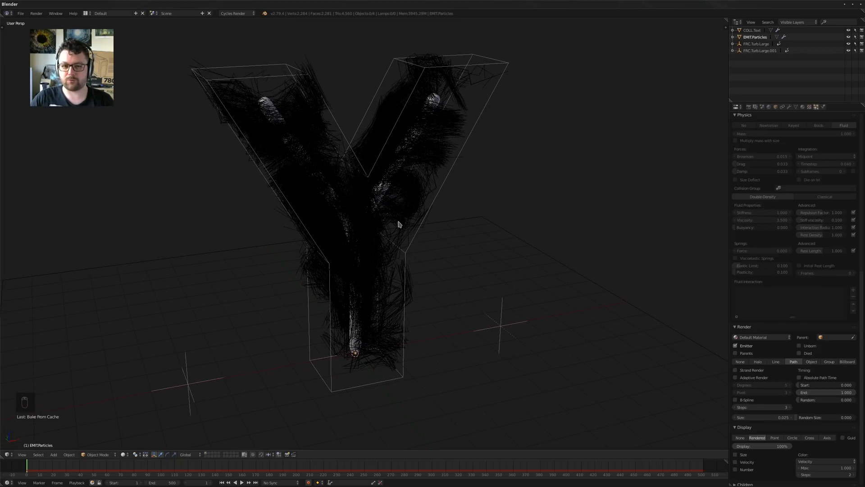
Rename the turbulence field FRC.Turb.Large.001 as FRC.Turb.Small
double_click(760, 51)
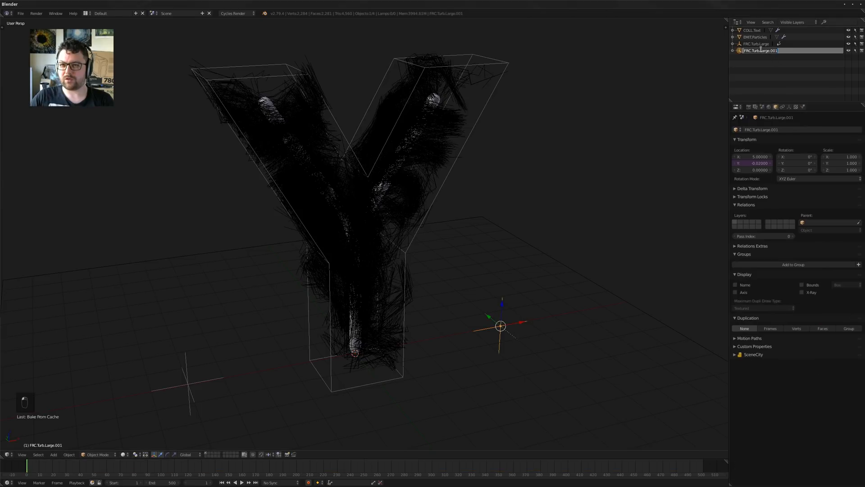
text(FRC.Turb.Small)
click(824, 65)
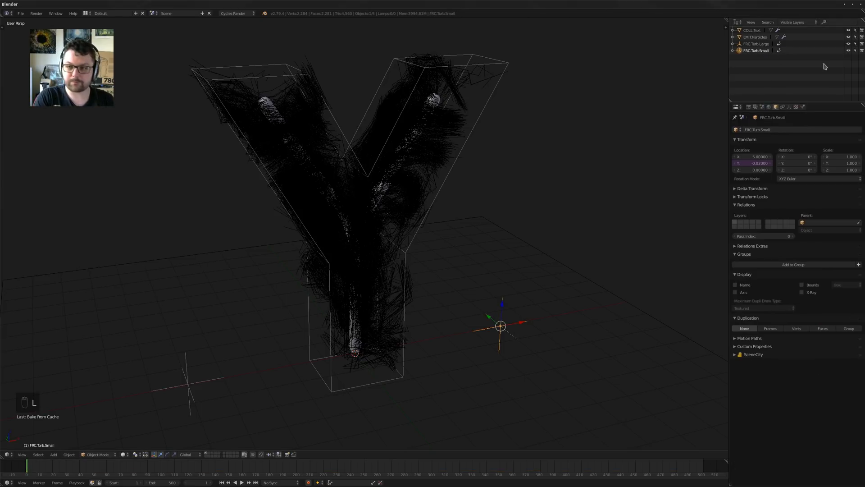
Try turning off the location effect of the FRC.Turb.Large turbulence field
click(762, 45)
middle_drag(504, 168, 417, 165)
right_click(419, 165)
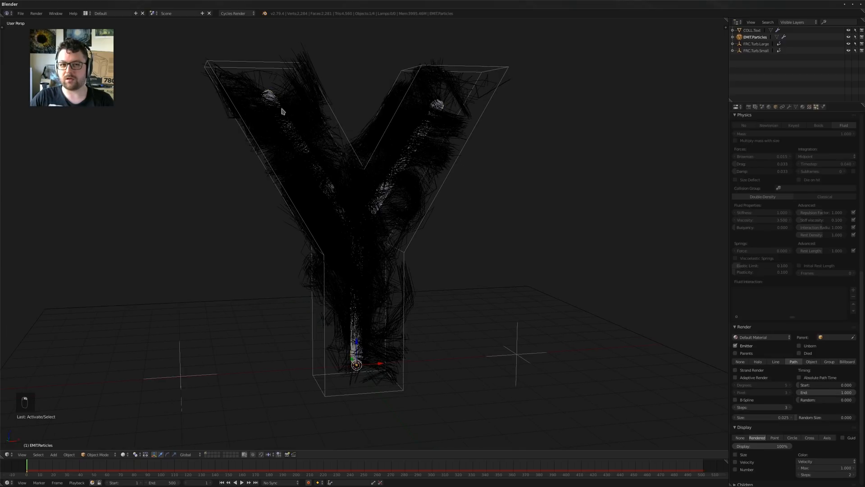
click(757, 44)
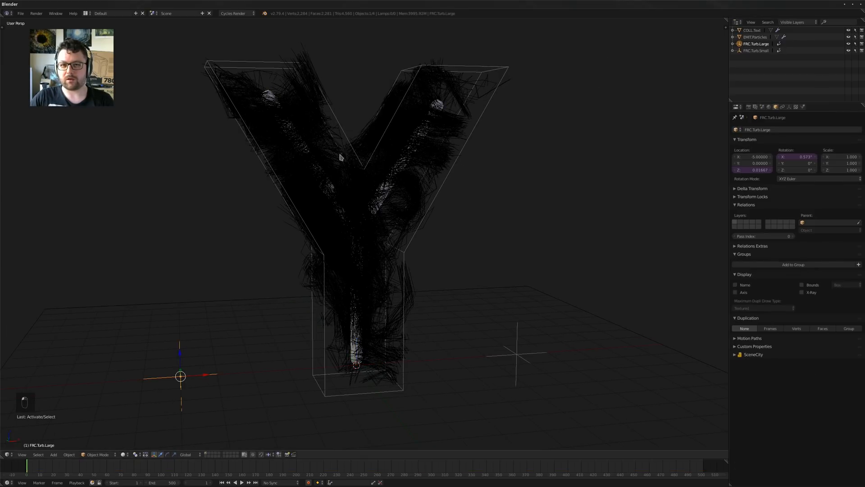
middle_drag(500, 158, 533, 171)
click(805, 108)
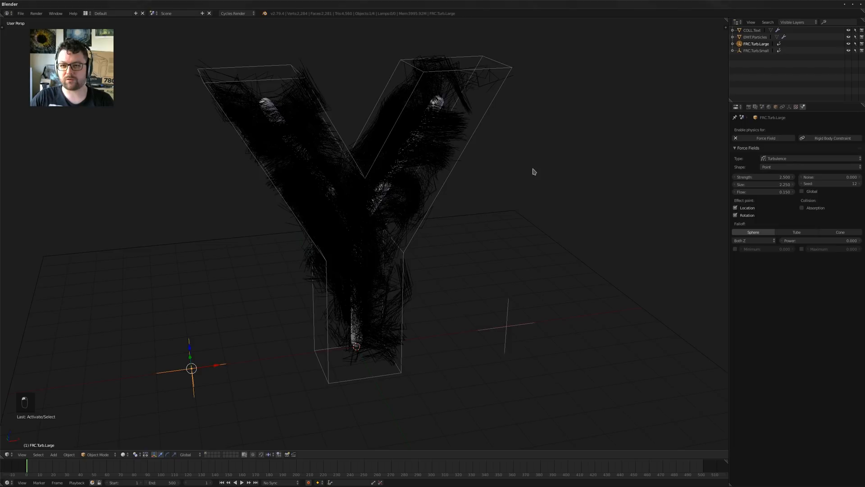
click(736, 208)
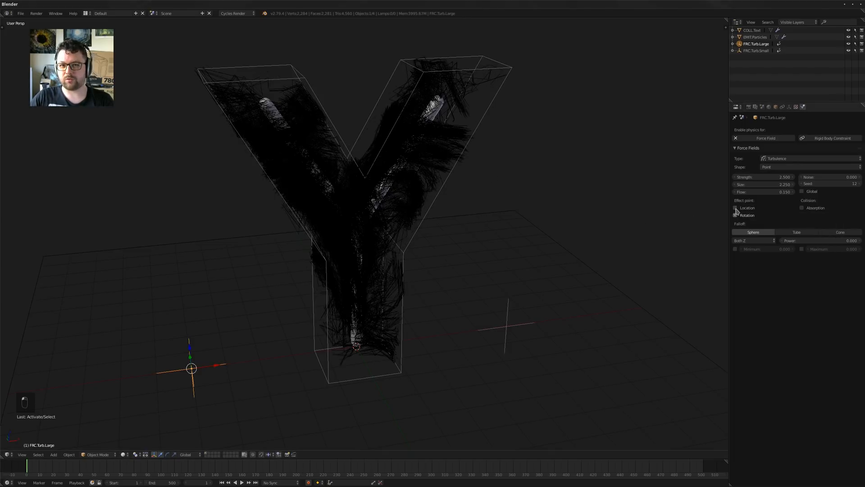
Try turning off the location effect of FRC.Turb.Small too, and examine the strands up close from the front
middle_drag(478, 212, 502, 210)
click(756, 50)
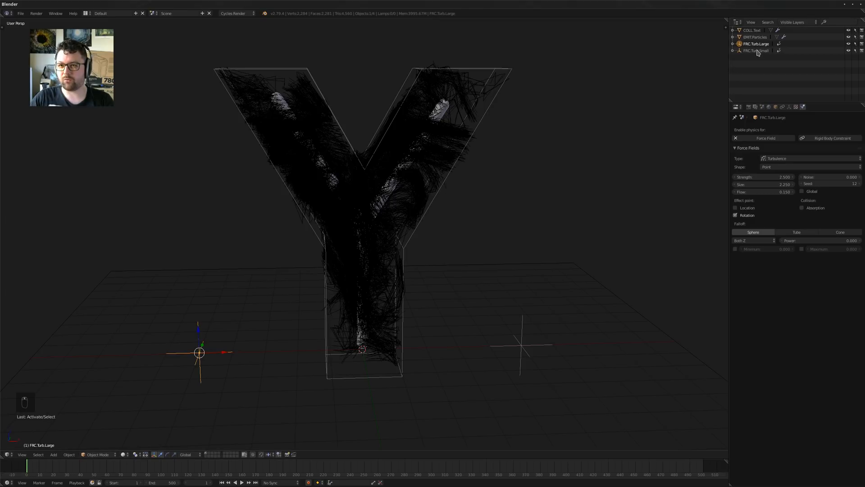
click(736, 208)
middle_drag(509, 231, 473, 252)
middle_drag(417, 216, 437, 232)
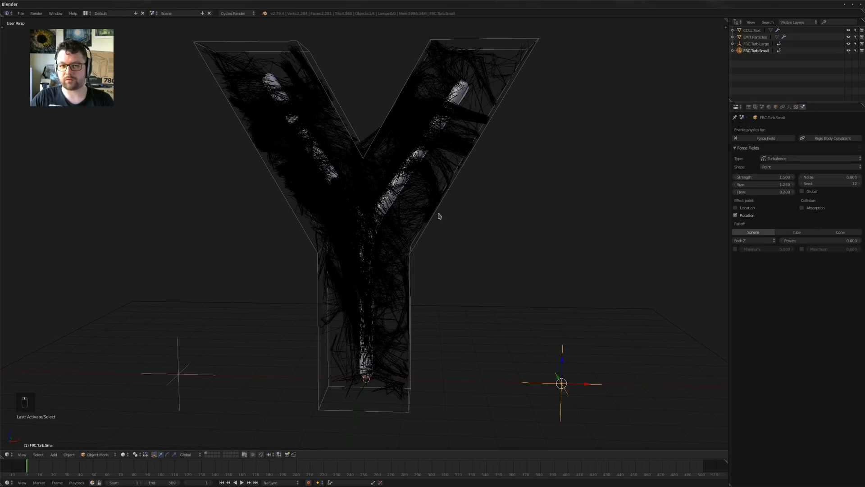
scroll(442, 216, up, 5)
key(KP_1)
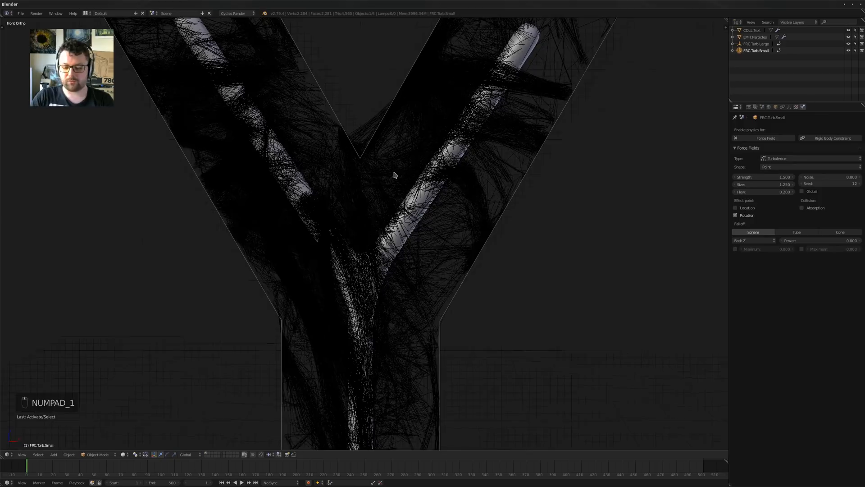
scroll(365, 145, up, 4)
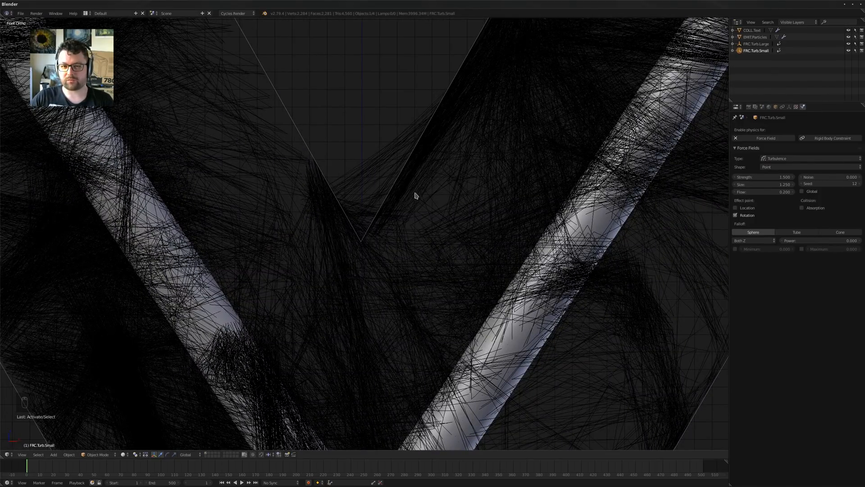
scroll(408, 197, down, 7)
middle_drag(413, 209, 424, 225)
shift+middle_drag(425, 226, 402, 192)
scroll(396, 180, down, 1)
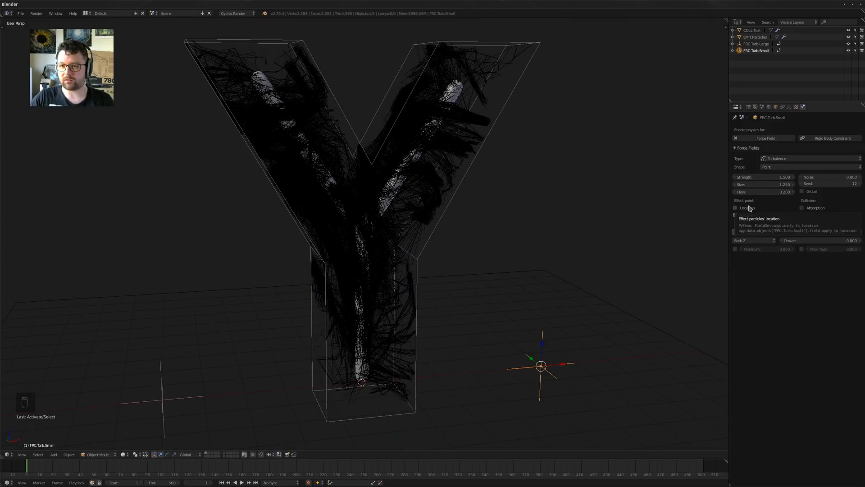
Turn the location effect of the turbulence fields back on
click(756, 43)
click(746, 209)
middle_drag(548, 199, 552, 206)
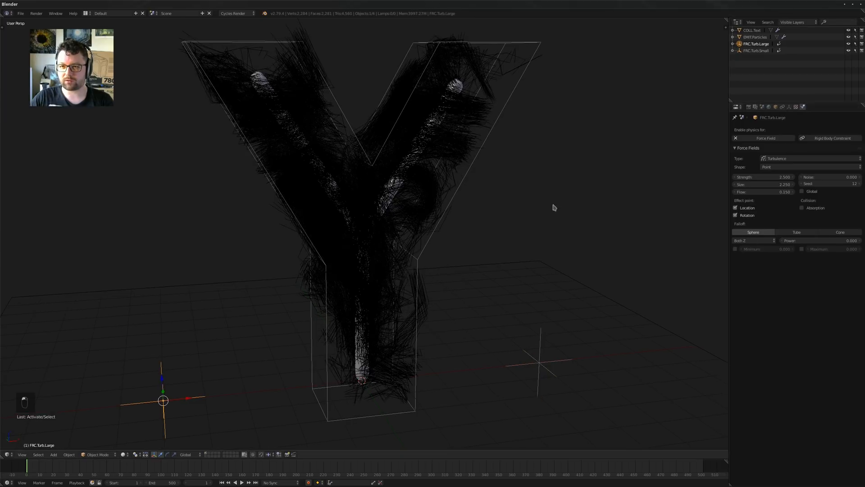
Select the EMIT.Particles emitter, bring up its particle settings and go to the first frame
right_click(441, 181)
click(816, 109)
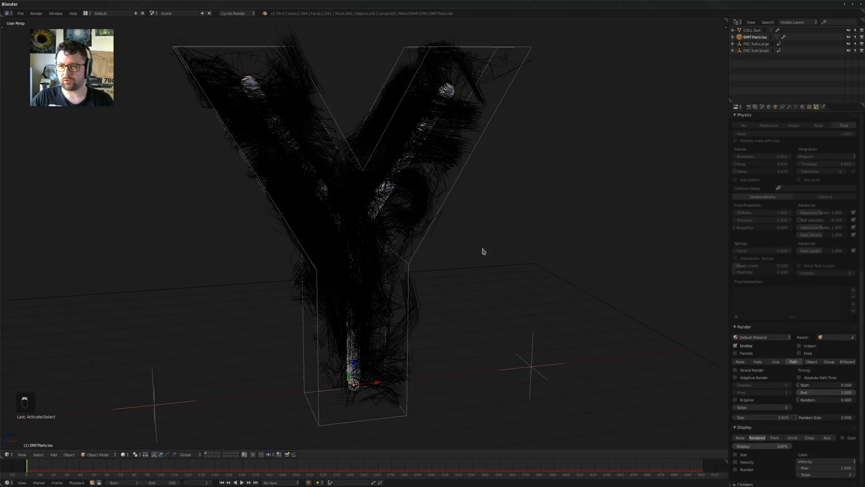
shift+middle_drag(432, 248, 485, 250)
key(shift+Left)
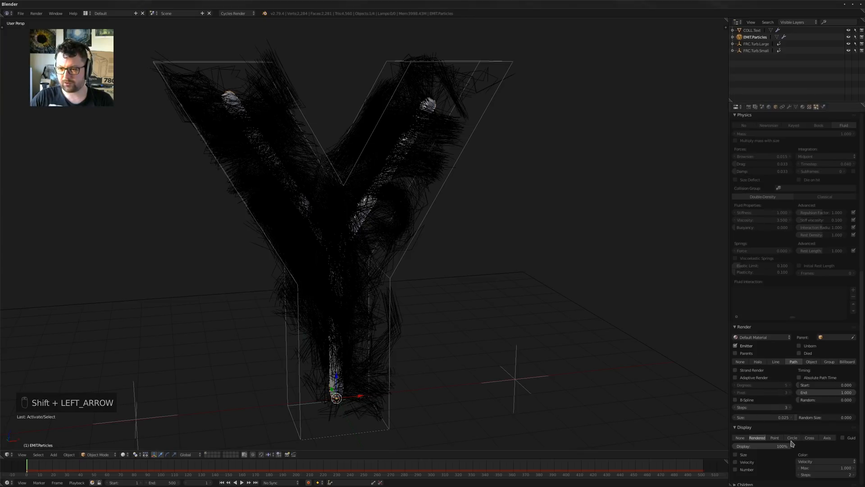
Set the particle render type to Halo, play the baked simulation and return to the first frame
click(758, 361)
scroll(451, 309, down, 3)
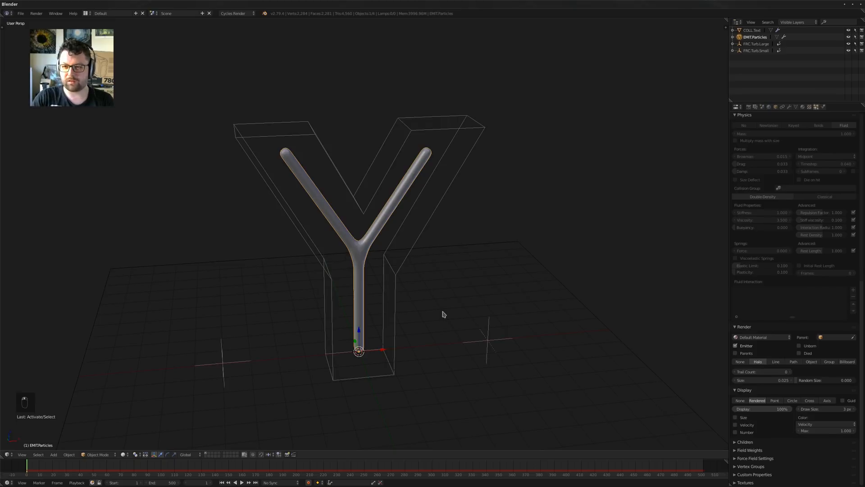
key(alt+a)
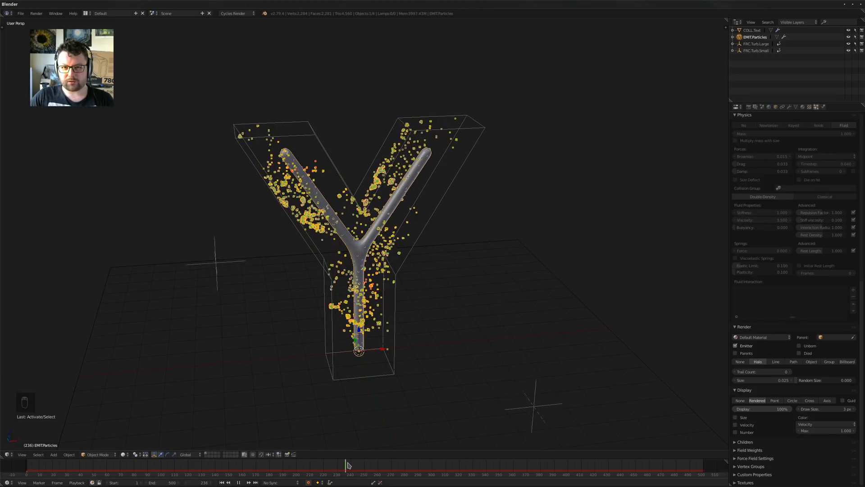
scroll(357, 201, up, 5)
key(KP_1)
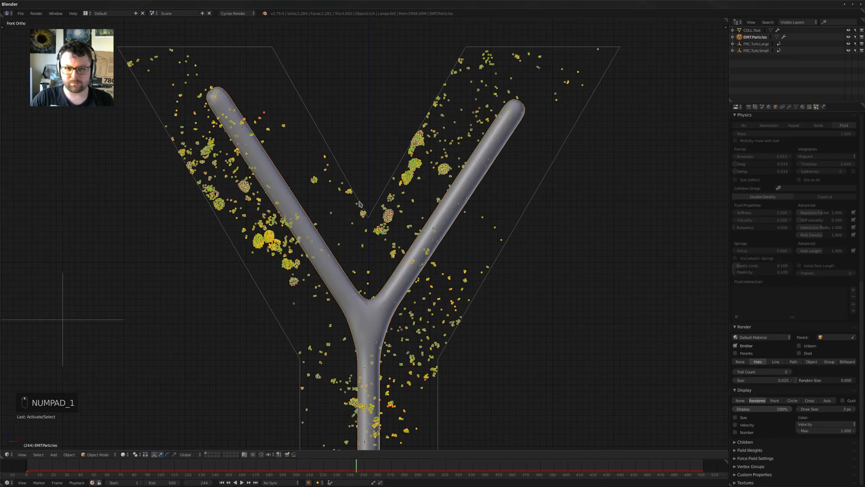
drag(365, 468, 31, 467)
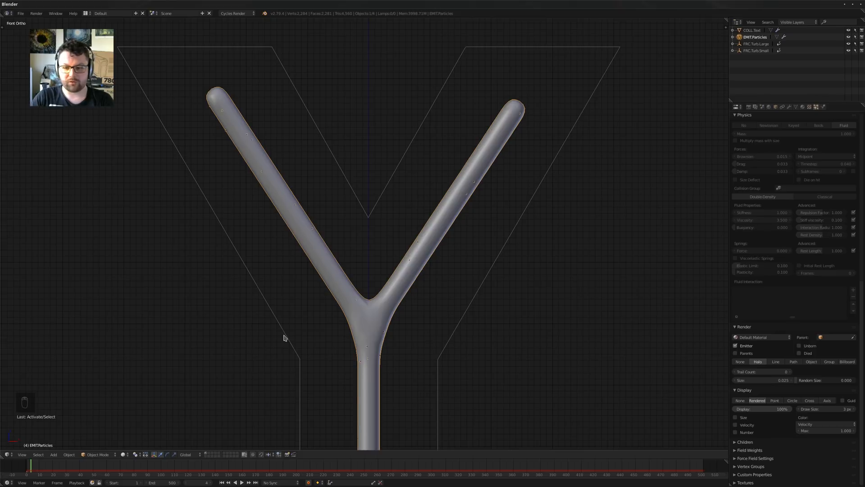
key(shift+Left)
middle_drag(285, 338, 613, 376)
scroll(779, 378, up, 10)
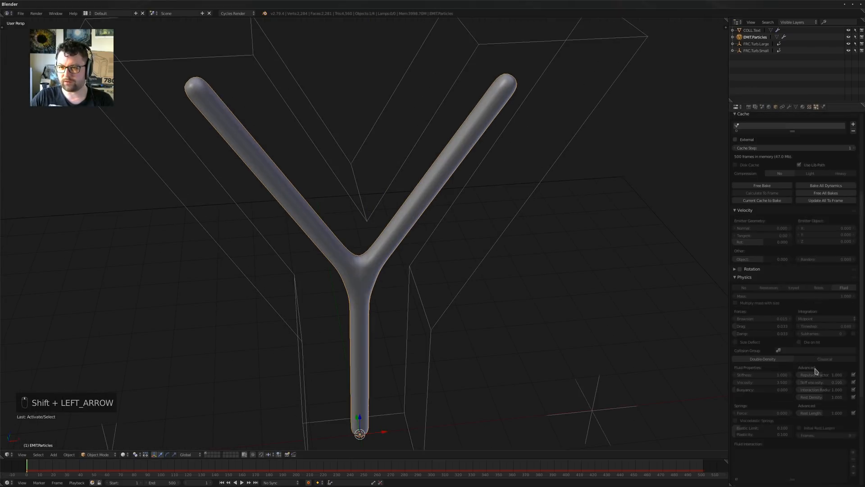
Switch the particle render type to Path and review the strands together with the fluid physics settings
scroll(793, 370, down, 10)
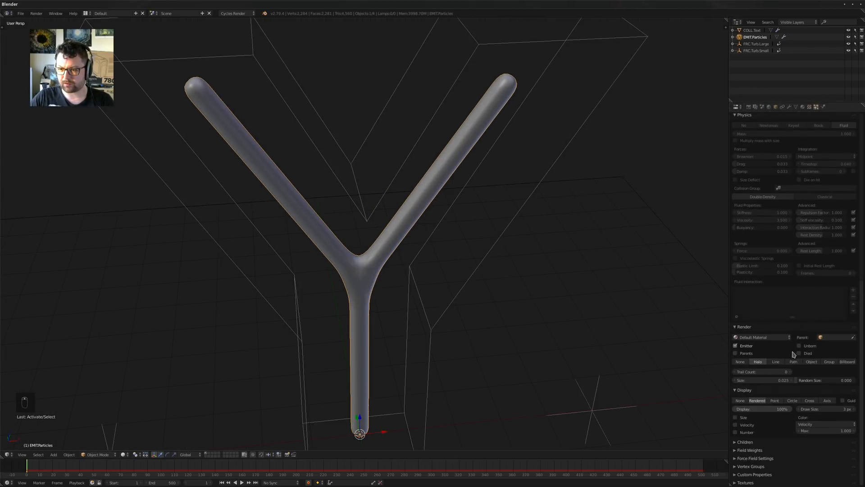
click(794, 361)
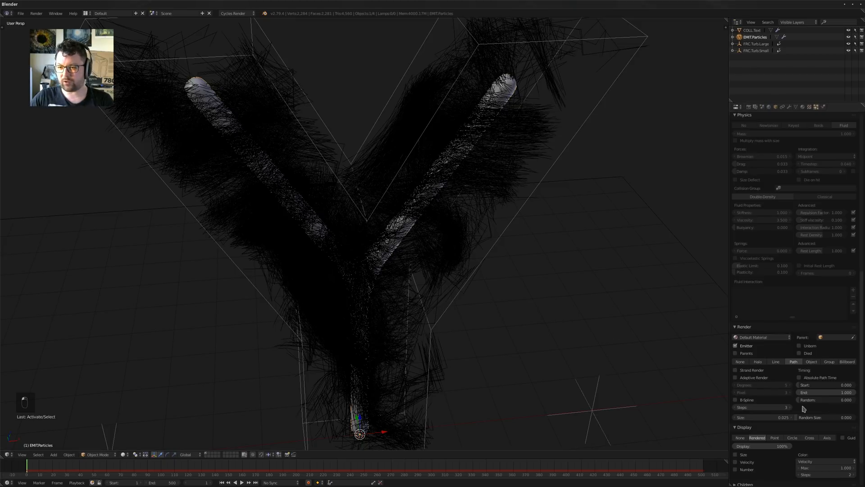
middle_drag(614, 332, 454, 314)
shift+middle_drag(500, 377, 468, 324)
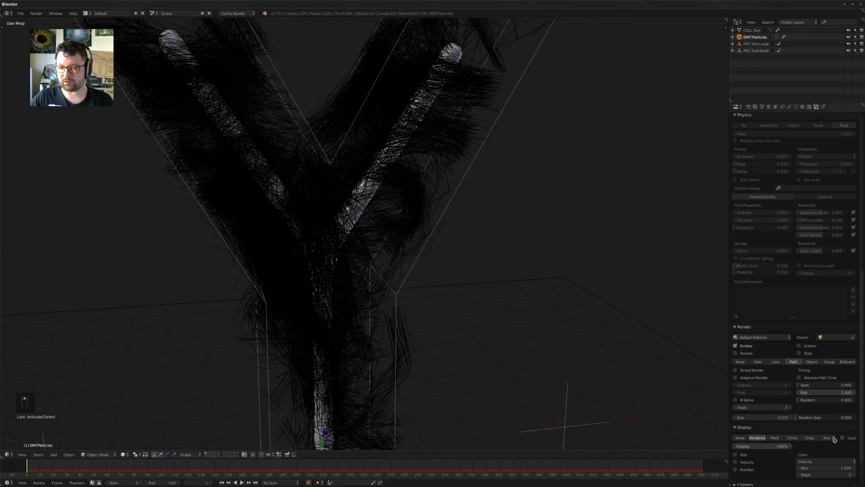
scroll(834, 440, down, 3)
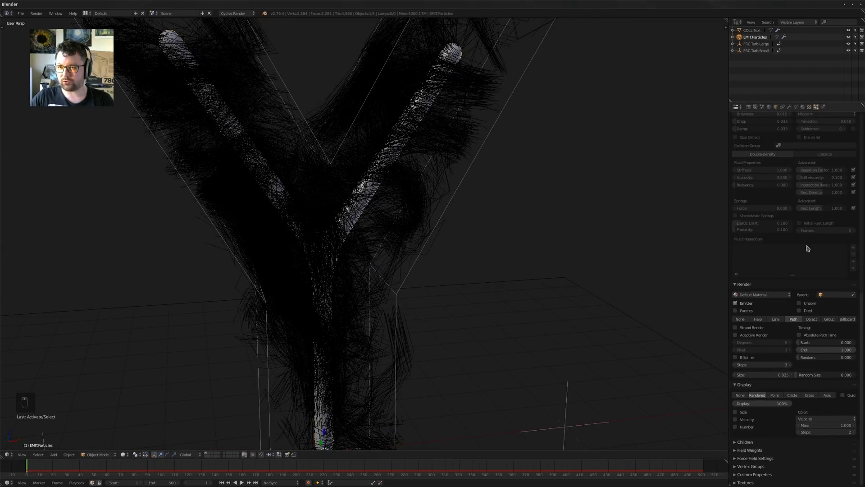
scroll(808, 252, up, 5)
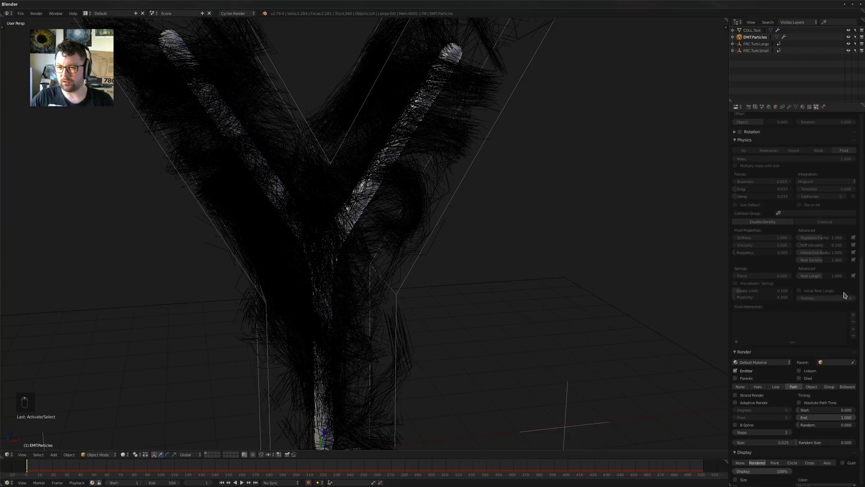
scroll(814, 214, up, 3)
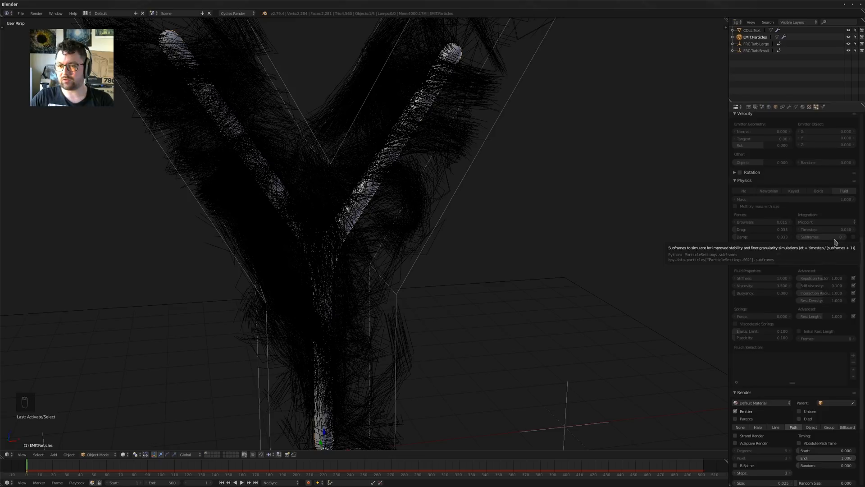
Free the baked particle cache at the first frame and set the particle render type back to Halo
key(shift+Left)
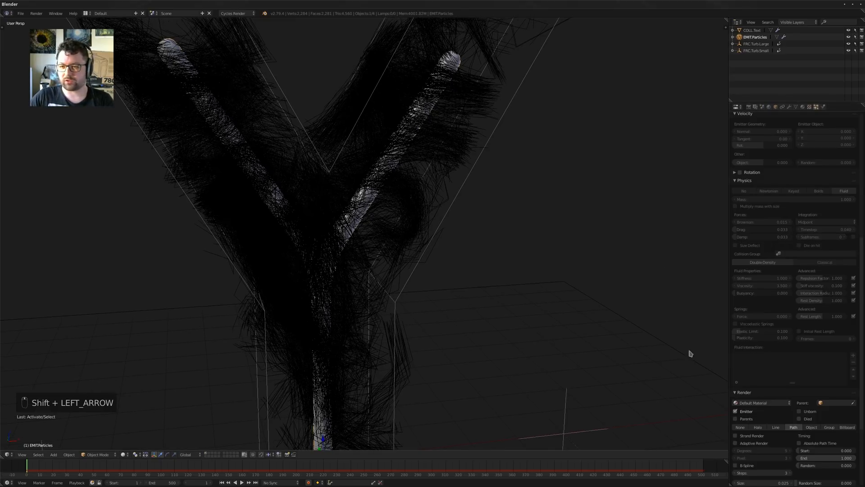
scroll(766, 270, up, 6)
click(761, 170)
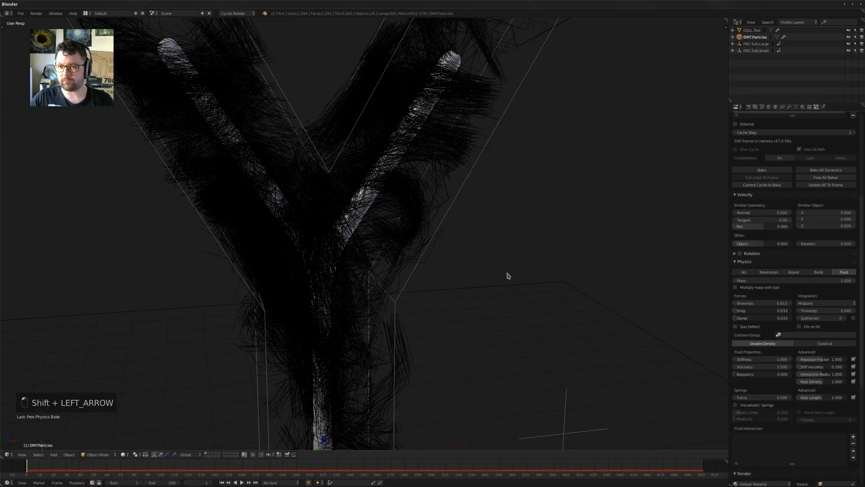
key(shift+Left)
scroll(775, 334, down, 10)
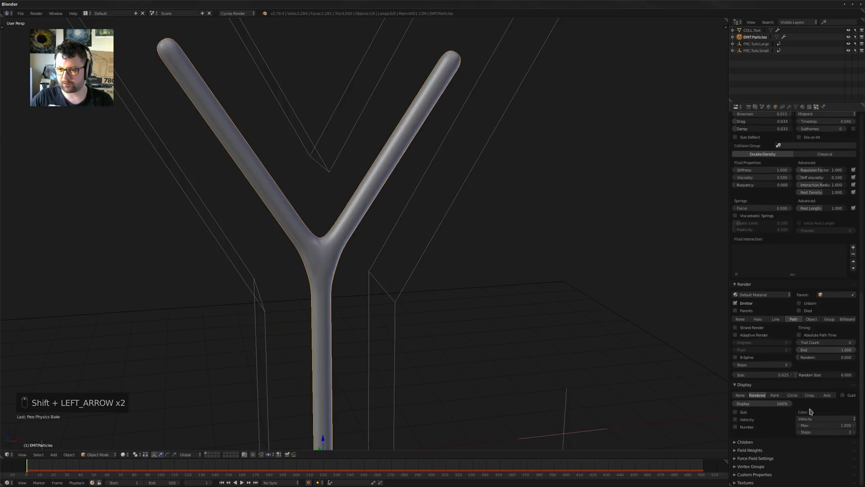
scroll(763, 321, up, 10)
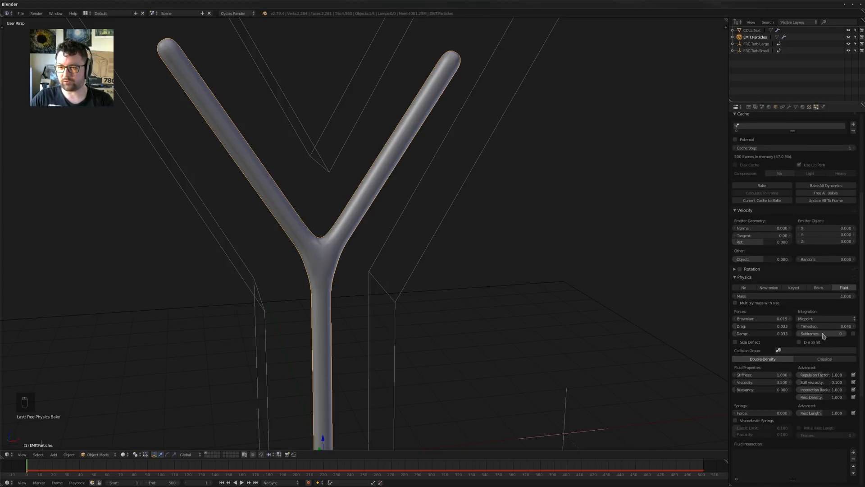
Enable adaptive subframes for the fluid particles, with 2 subframes and a threshold of 0.05
click(853, 334)
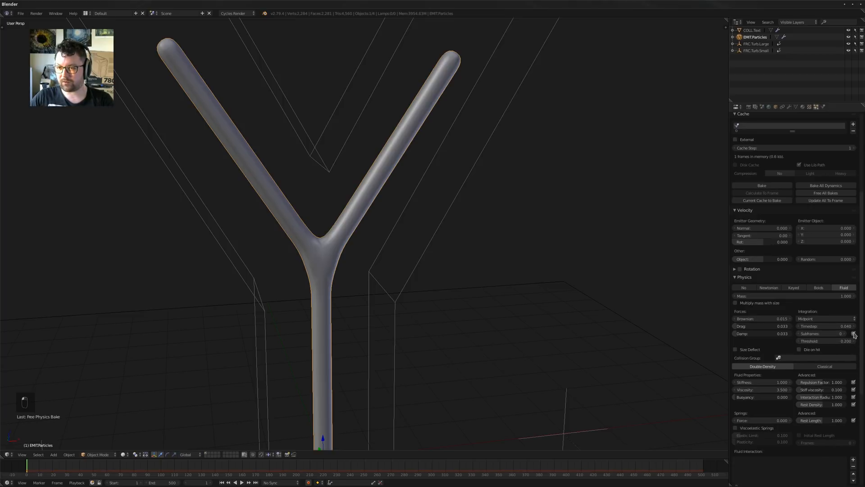
click(845, 334)
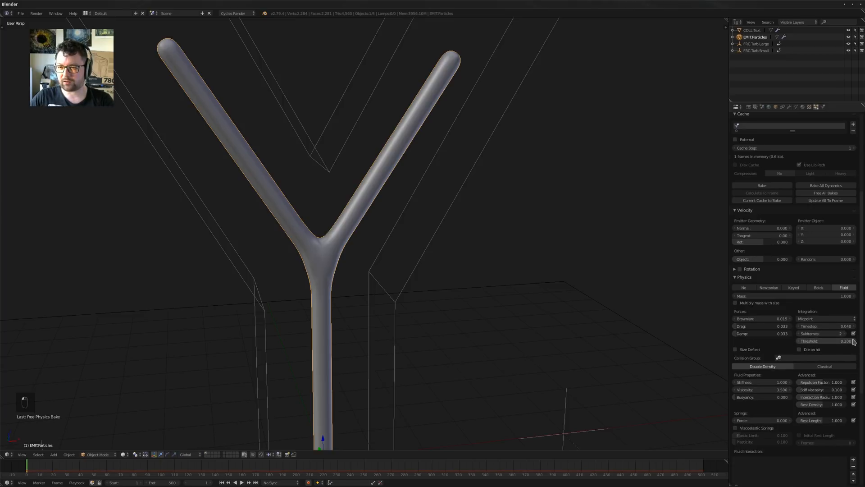
click(826, 341)
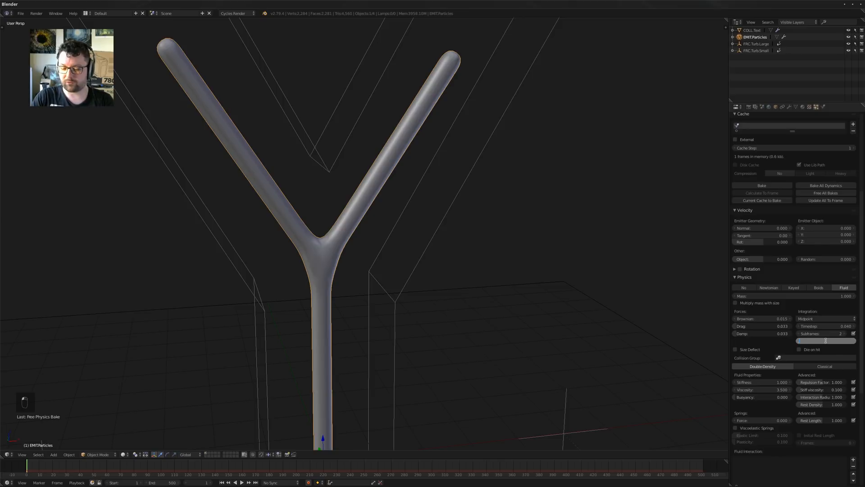
text(.05)
key(Return)
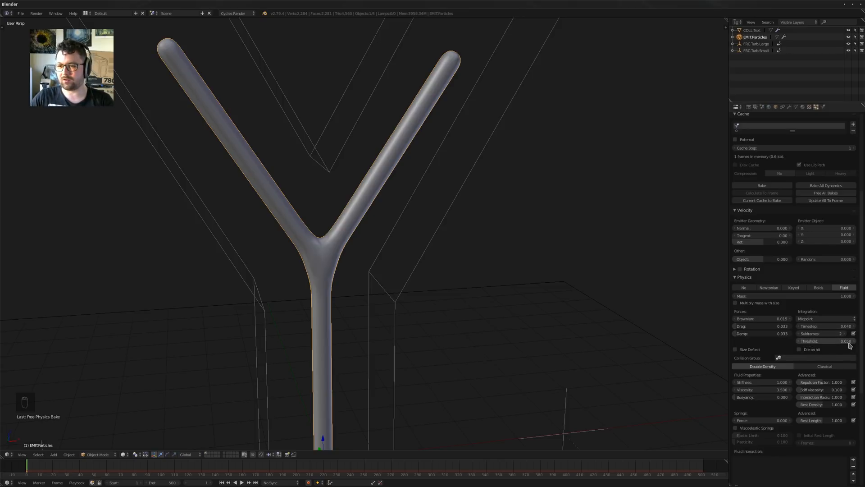
Deselect everything, play the simulation with adaptive subframes to examine the particle motion, and return to the first frame
shift+middle_drag(537, 287, 472, 293)
scroll(484, 272, down, 2)
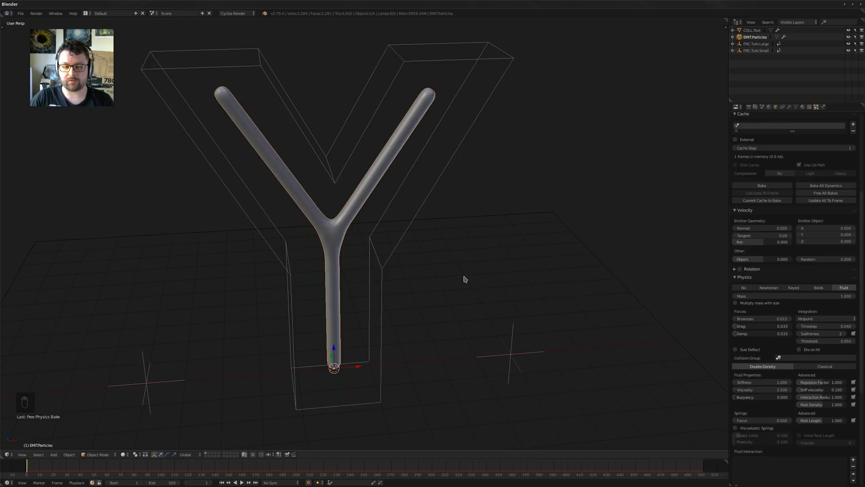
shift+middle_drag(440, 270, 440, 277)
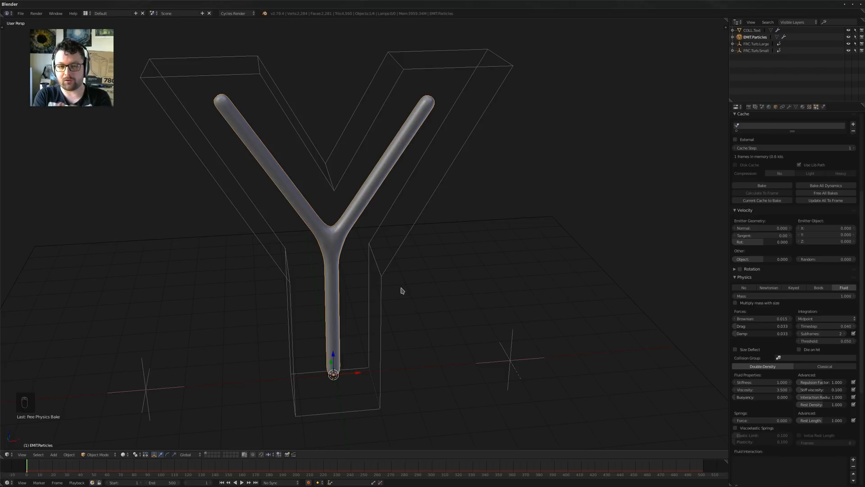
mouse_move(376, 247)
middle_down()
mouse_move(388, 290)
mouse_move(400, 272)
mouse_move(396, 245)
mouse_move(373, 262)
middle_up()
key(a)
key(alt+a)
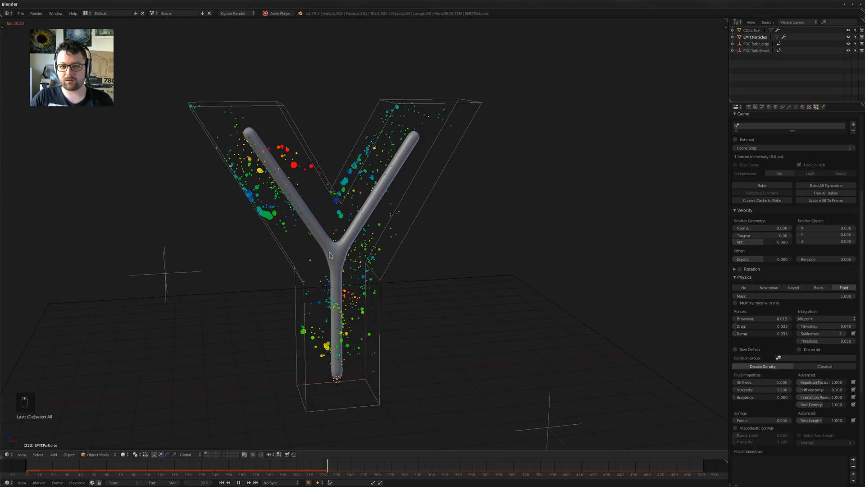
shift+middle_drag(401, 233, 401, 239)
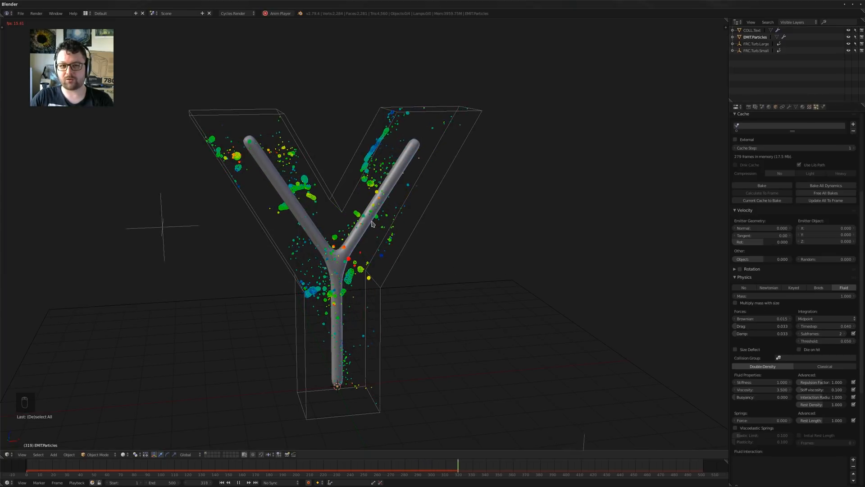
key(alt+a)
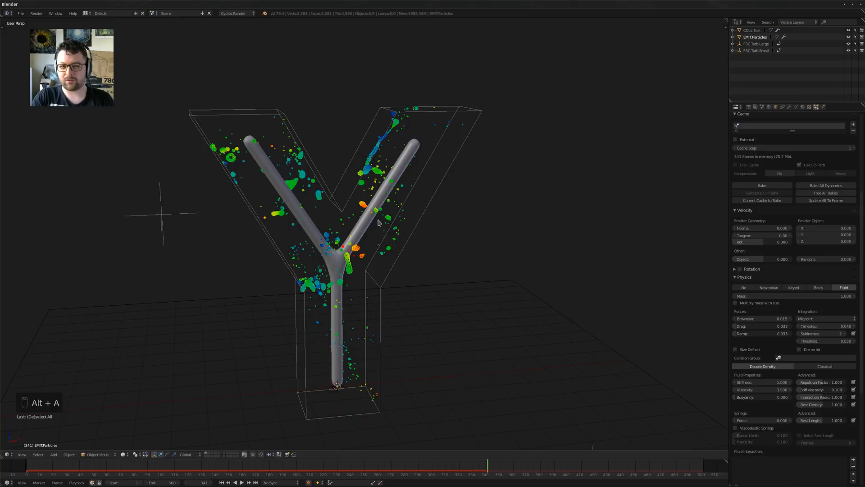
key(shift+Left)
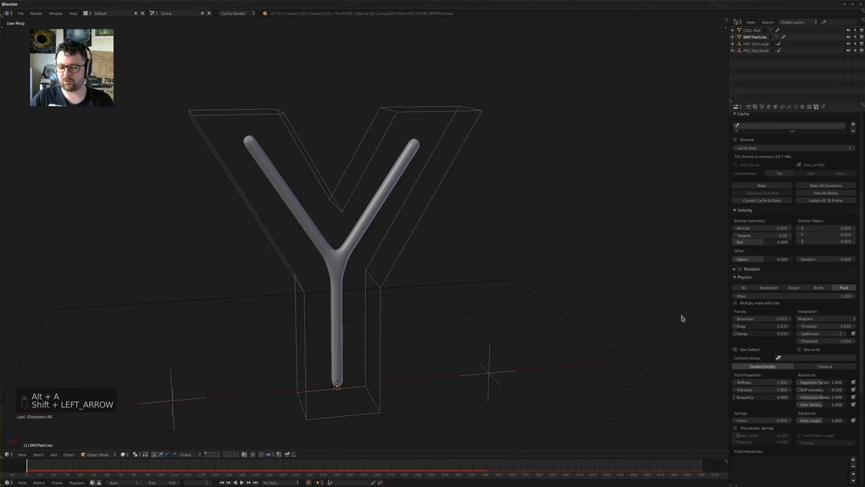
Replay the opening frames of the cached simulation from a slightly different angle and rewind it
middle_drag(454, 299, 444, 311)
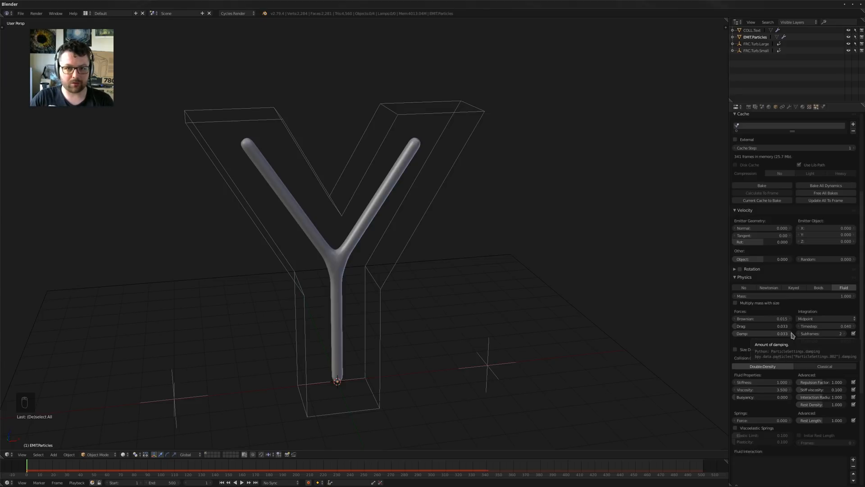
middle_drag(443, 240, 437, 222)
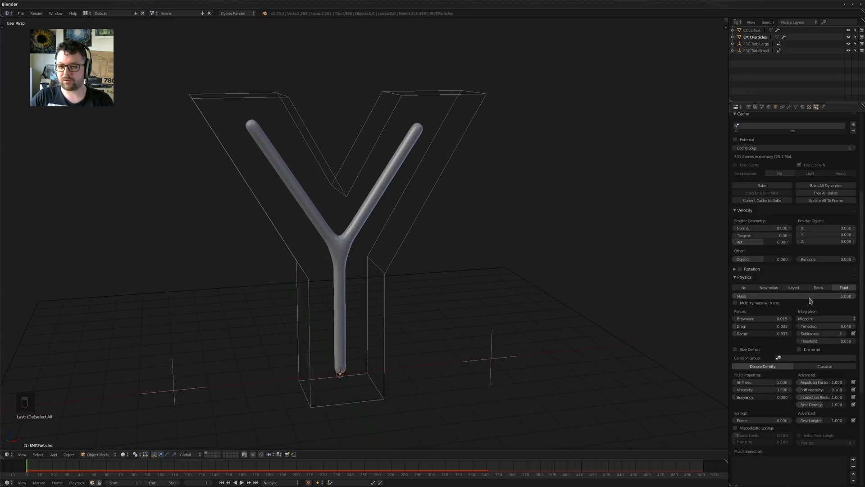
key(alt+a)
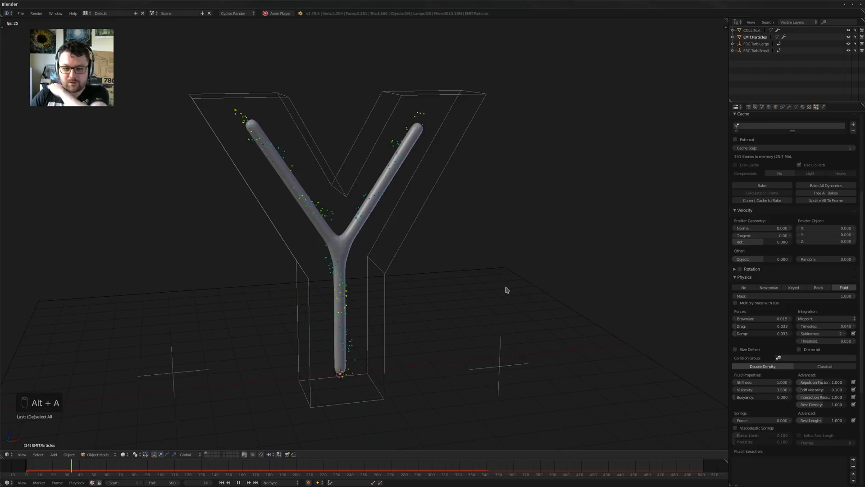
key(alt+a)
key(shift+Left)
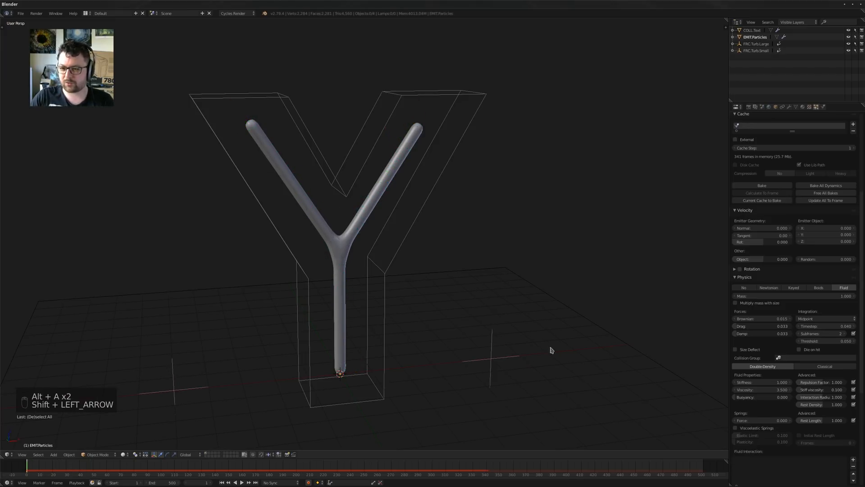
Disable adaptive subframes, set the subframes to 0, and preview the simulation before returning to the first frame
click(853, 334)
ctrl+scroll(820, 334, down, 2)
key(alt+a)
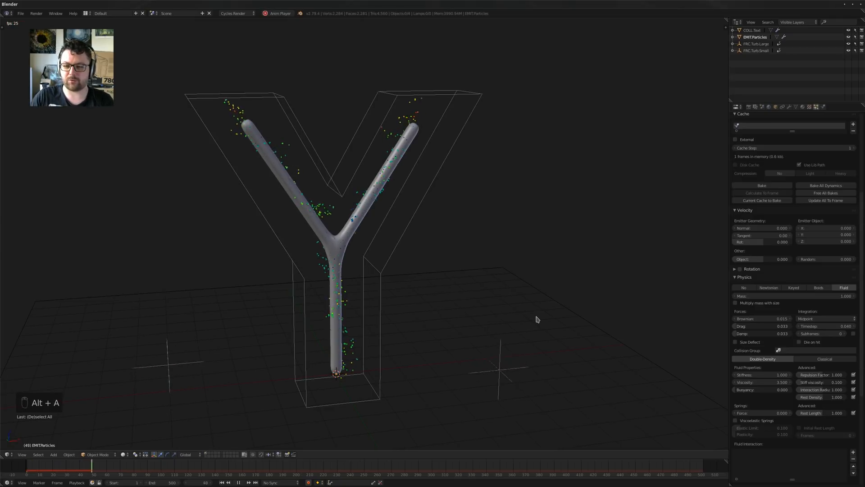
key(alt+a)
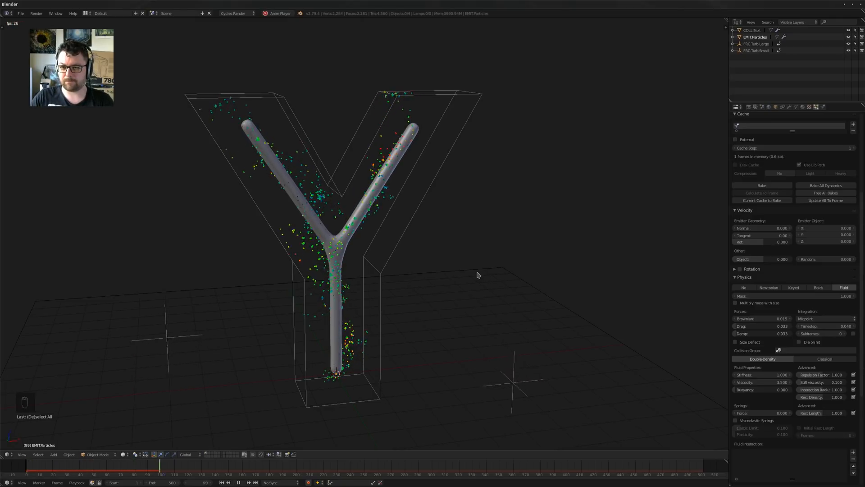
key(shift+Left)
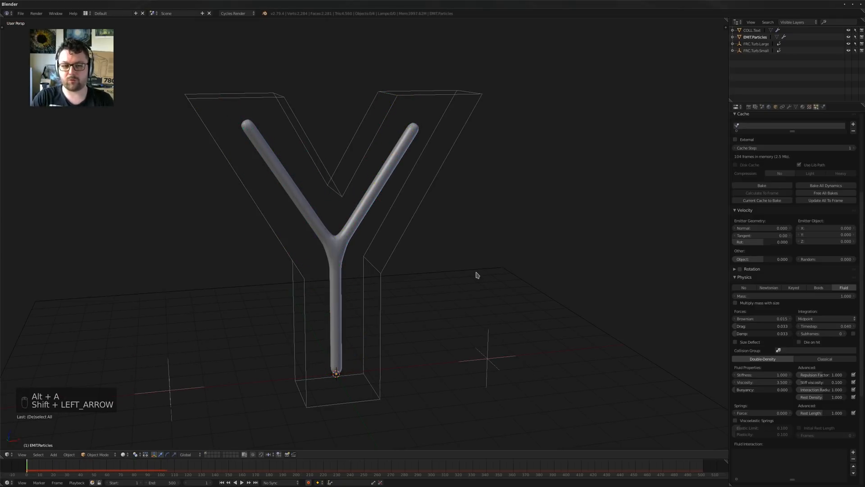
Bake the particle simulation and play back the baked result
click(762, 185)
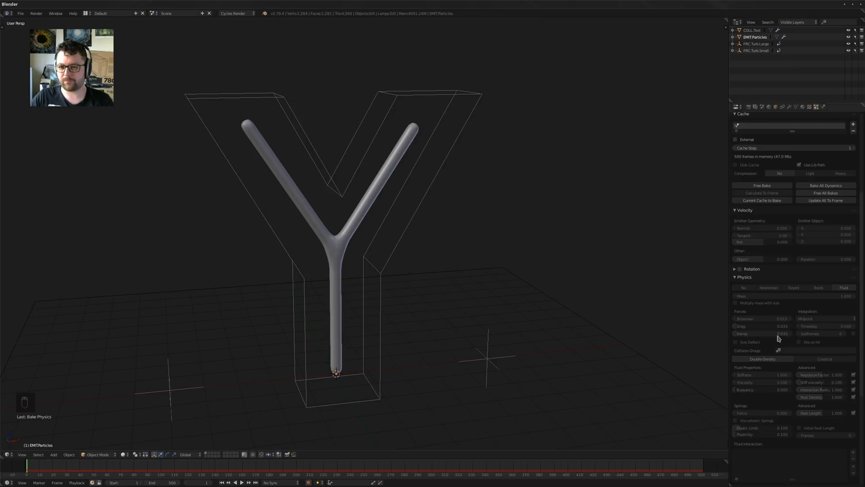
scroll(782, 343, down, 8)
key(alt+a)
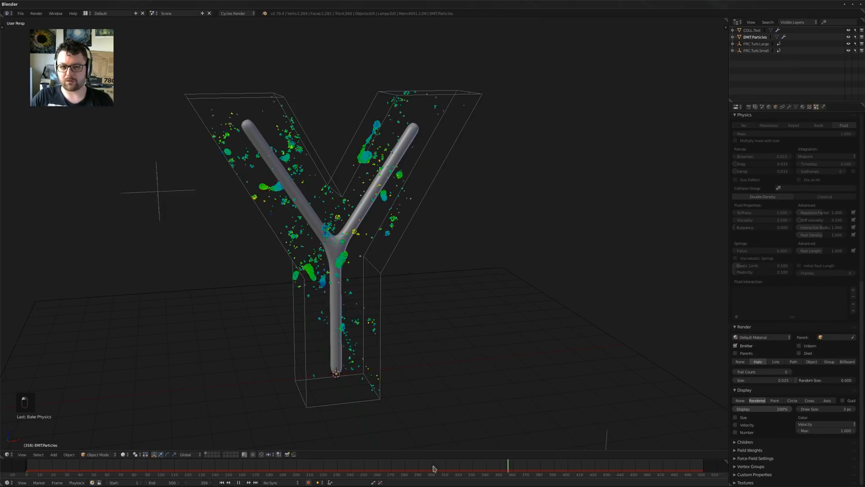
key(alt+a)
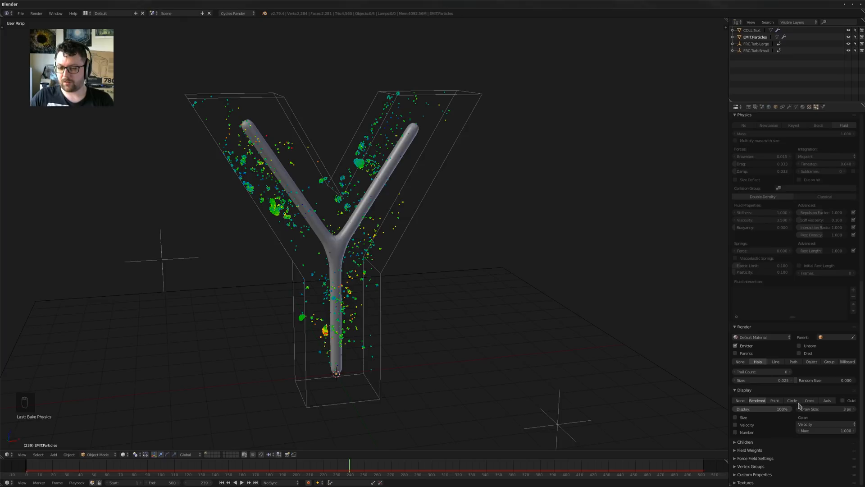
Set the particle system's render type to Path
click(794, 361)
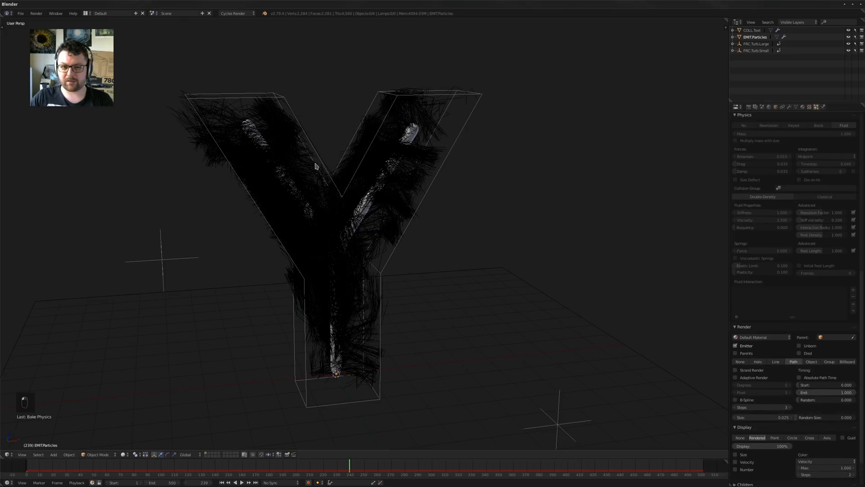
middle_drag(316, 164, 307, 167)
Review the turbulence settings of the FRC.Turb.Large and FRC.Turb.Small force fields and look at the scene from the front
click(756, 44)
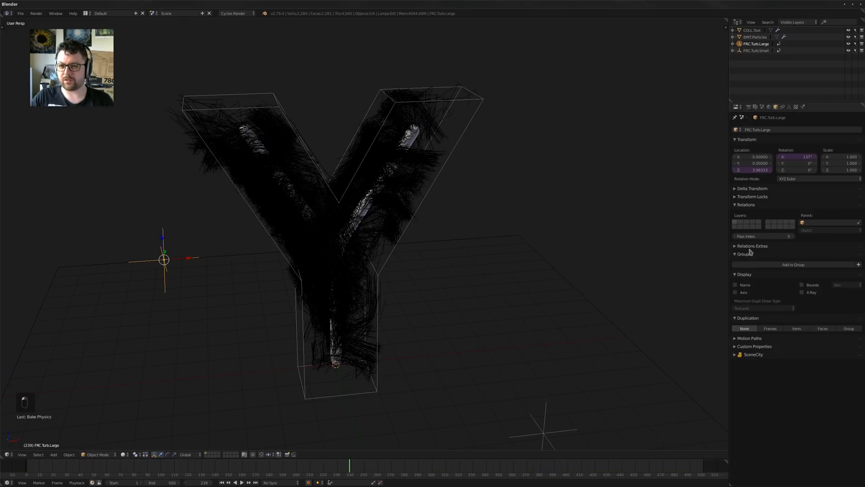
click(803, 106)
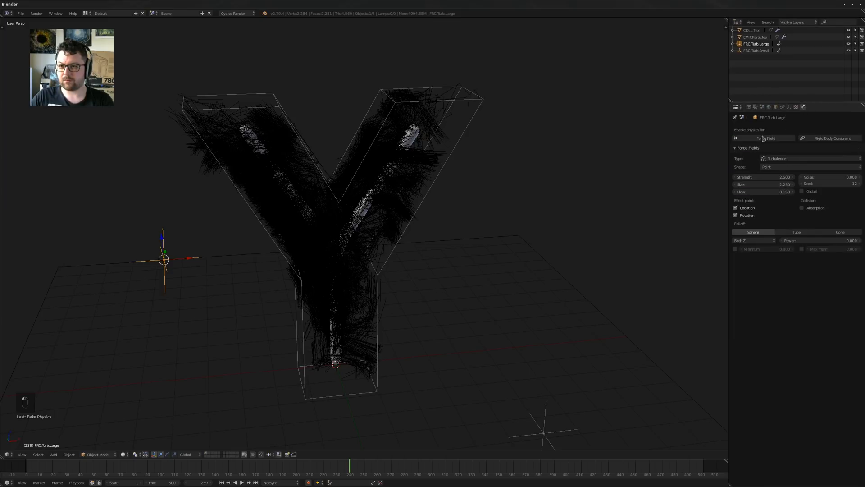
click(746, 208)
click(756, 51)
click(747, 209)
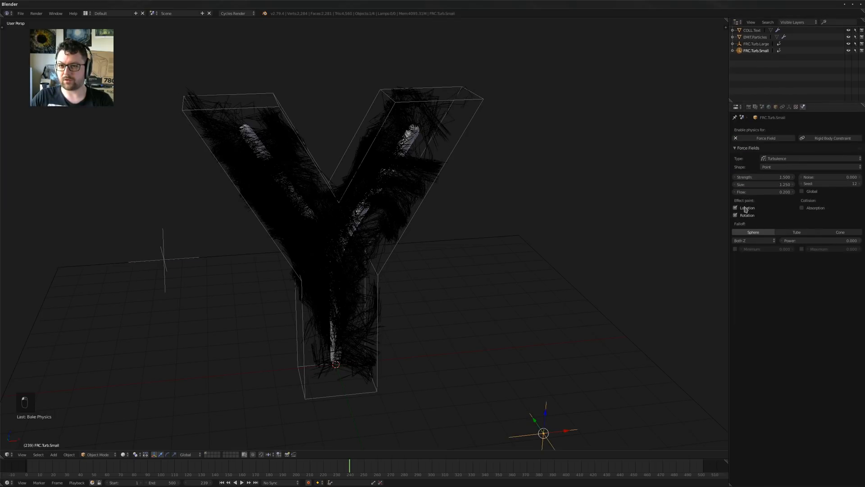
key(KP_1)
Reselect the particle emitter and set its path display steps to 5
right_click(426, 179)
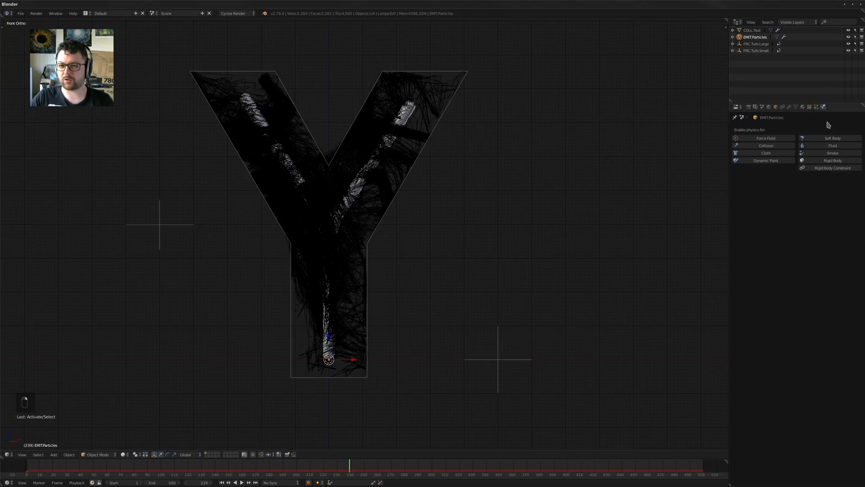
click(816, 107)
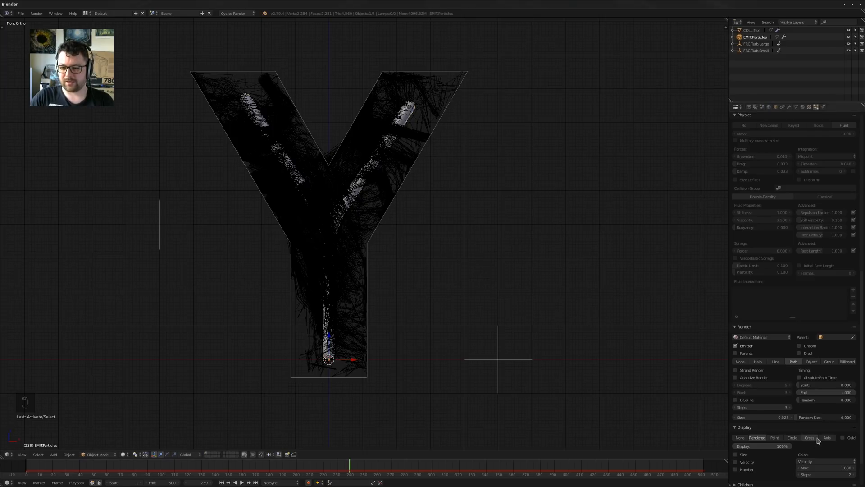
scroll(785, 435, down, 2)
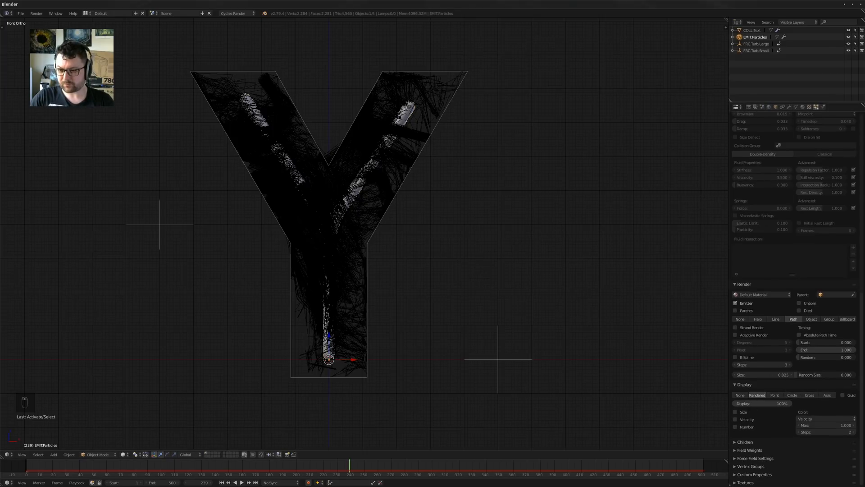
click(853, 434)
click(853, 434)
click(853, 434)
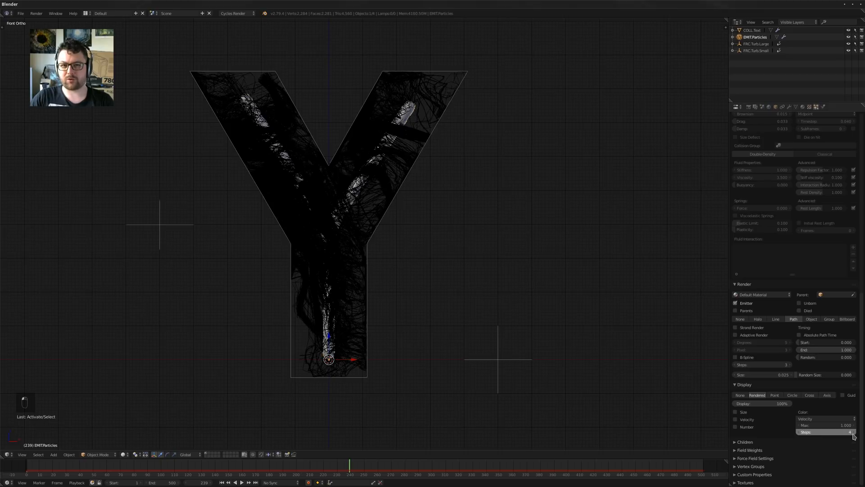
Examine the smoothness and distribution of the particle paths in the Y's upper arms from several angles
scroll(338, 188, up, 5)
middle_drag(339, 188, 365, 197)
scroll(429, 202, down, 6)
shift+middle_drag(351, 145, 378, 242)
scroll(273, 151, up, 4)
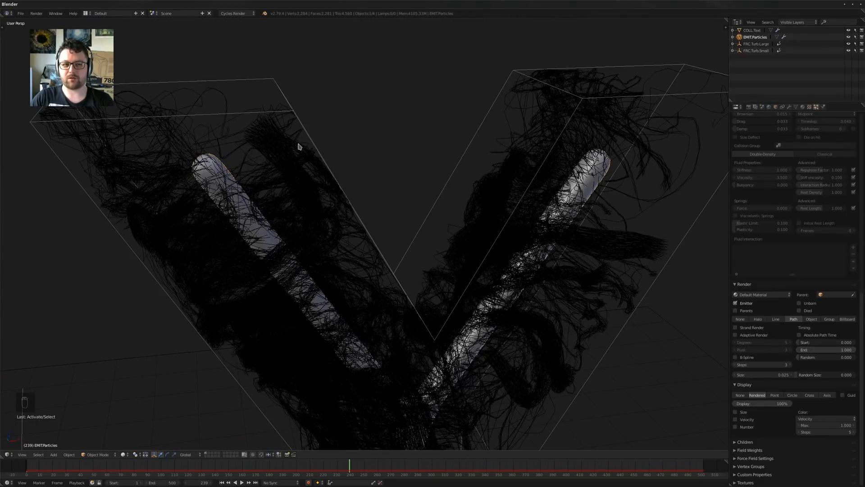
scroll(280, 144, up, 5)
middle_drag(268, 140, 418, 191)
scroll(419, 191, up, 4)
scroll(427, 181, down, 8)
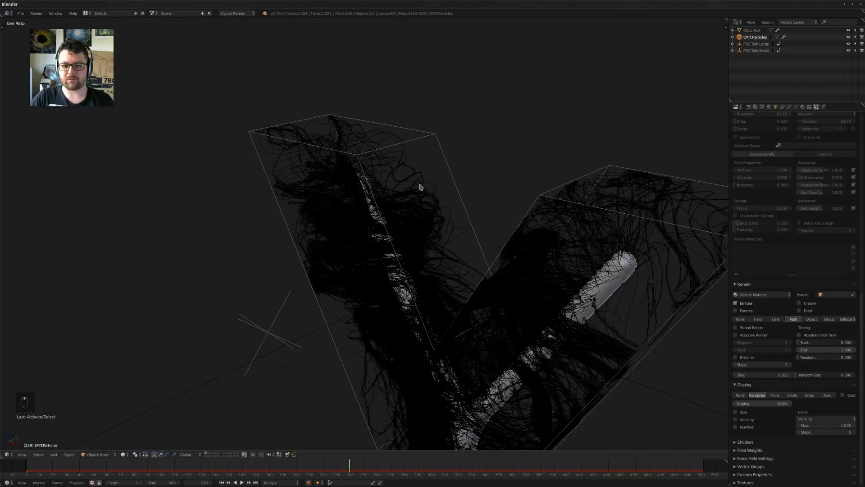
middle_drag(450, 275, 478, 291)
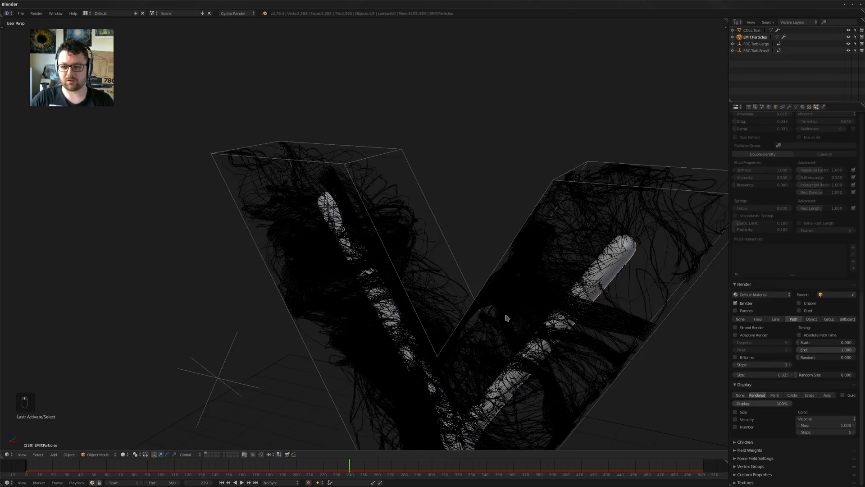
Raise the path display steps by one and convert the emitter's particle system modifier into a mesh
click(853, 431)
middle_drag(419, 234, 446, 265)
click(789, 107)
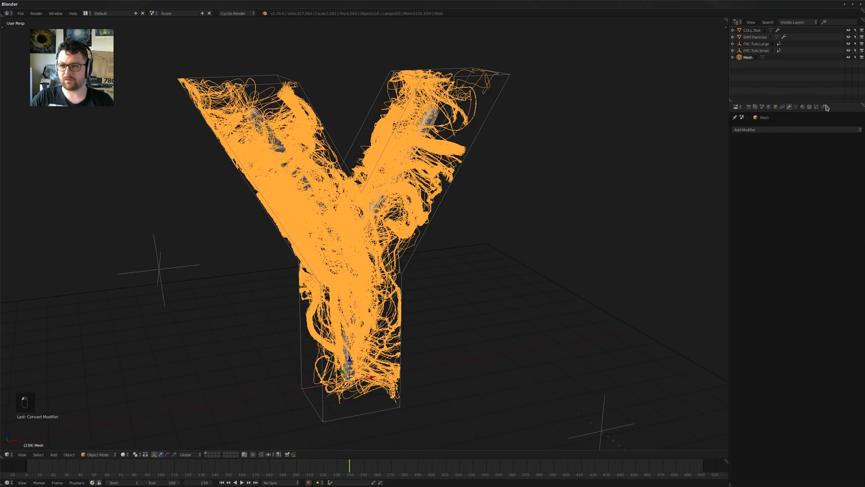
Select the converted strand mesh and isolate it in local view
click(754, 38)
middle_drag(473, 212, 315, 182)
right_click(426, 177)
key(a)
key(a)
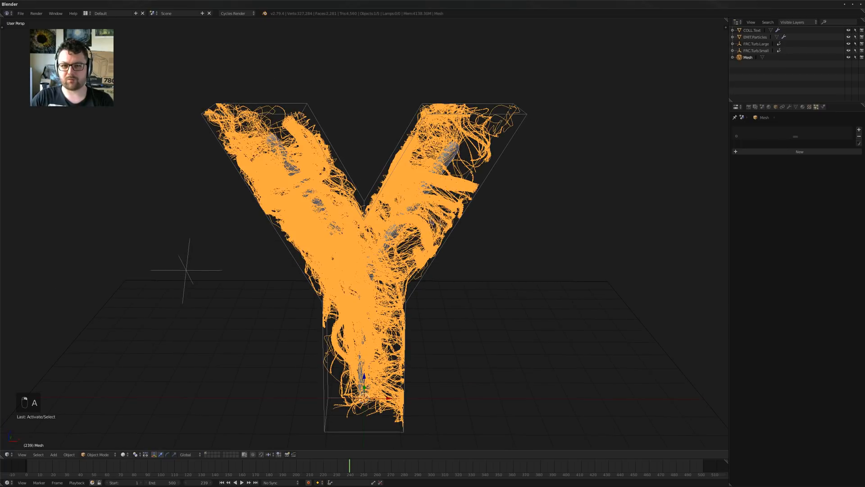
key(KP_Divide)
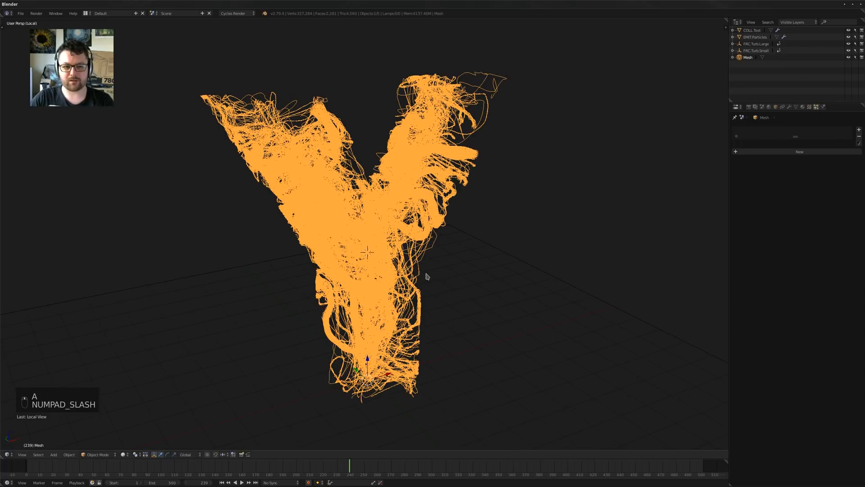
Enter Edit Mode on the strand mesh and examine its vertices, both selected and deselected
key(Tab)
middle_drag(483, 241, 356, 271)
key(a)
key(a)
scroll(406, 253, up, 5)
key(a)
key(a)
scroll(370, 257, up, 5)
scroll(369, 257, down, 8)
shift+middle_drag(352, 140, 348, 70)
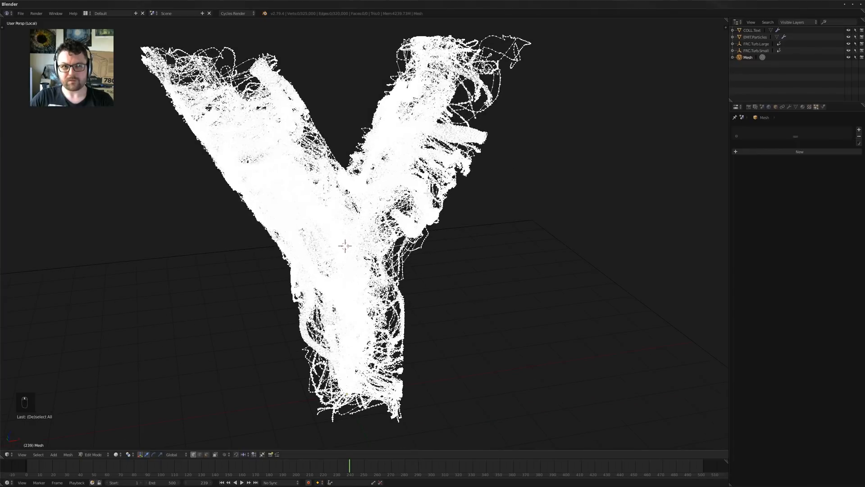
key(a)
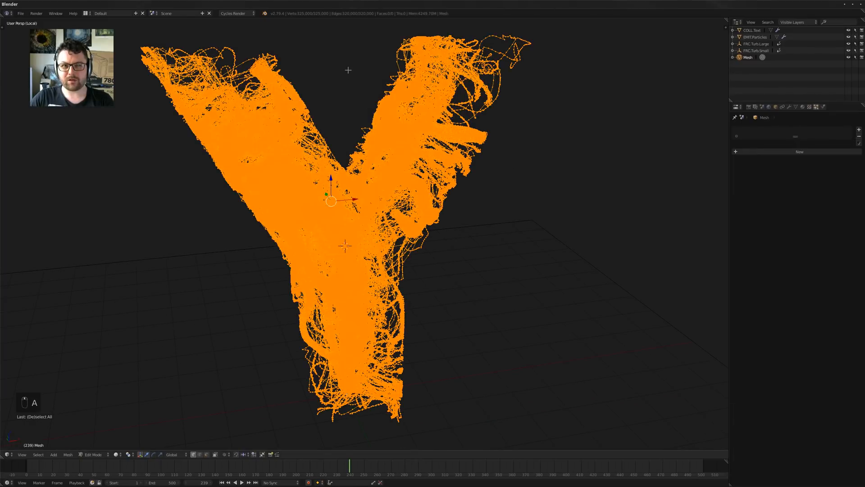
Check the emitter's particle settings, reselect the strand mesh, and inspect its vertices again in Edit Mode
click(753, 39)
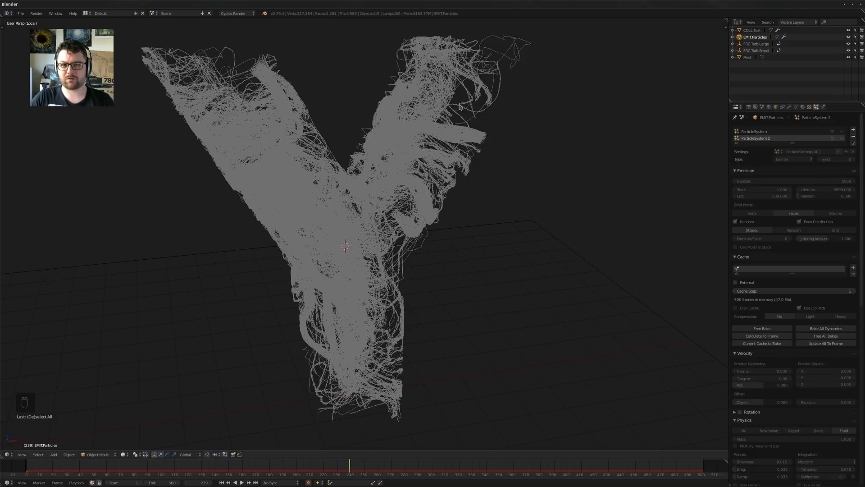
right_click(442, 108)
middle_drag(473, 88, 474, 97)
key(Tab)
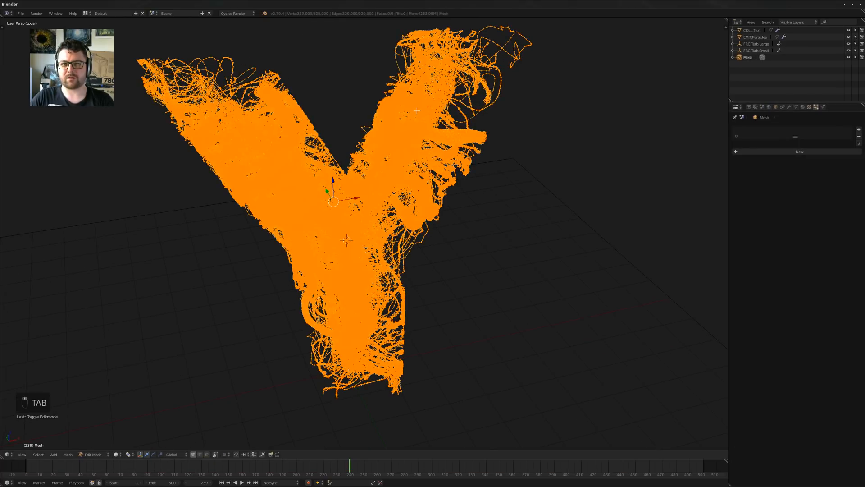
key(a)
key(a)
key(a)
key(a)
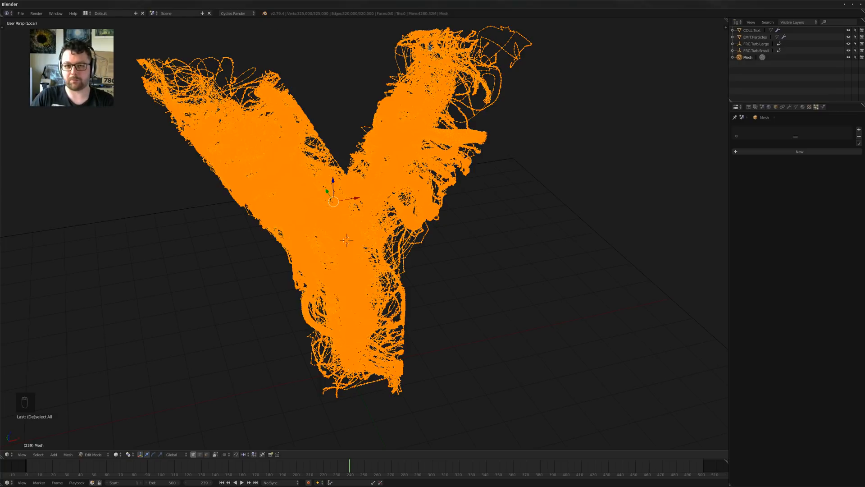
middle_drag(376, 194, 395, 165)
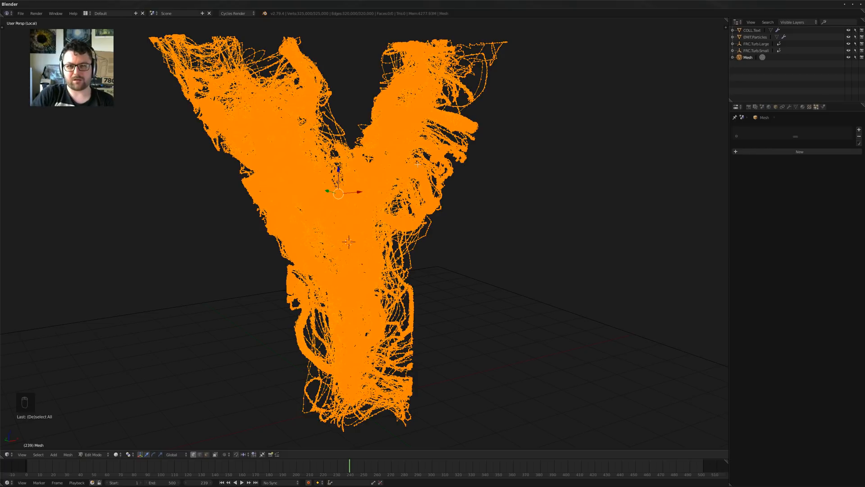
middle_drag(425, 181, 441, 225)
Leave Edit Mode, deselect the strand mesh, and preview it in rendered shading before returning to the normal viewport display
key(Tab)
scroll(405, 201, up, 2)
key(a)
key(a)
scroll(397, 224, down, 5)
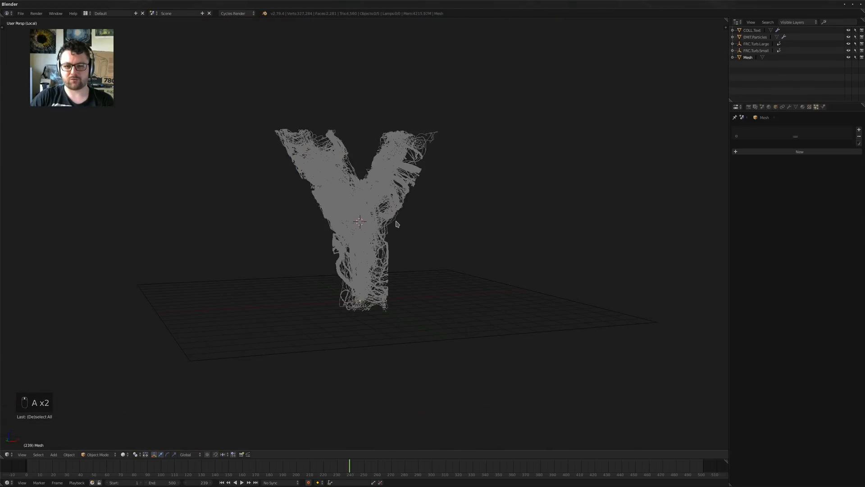
key(shift+z)
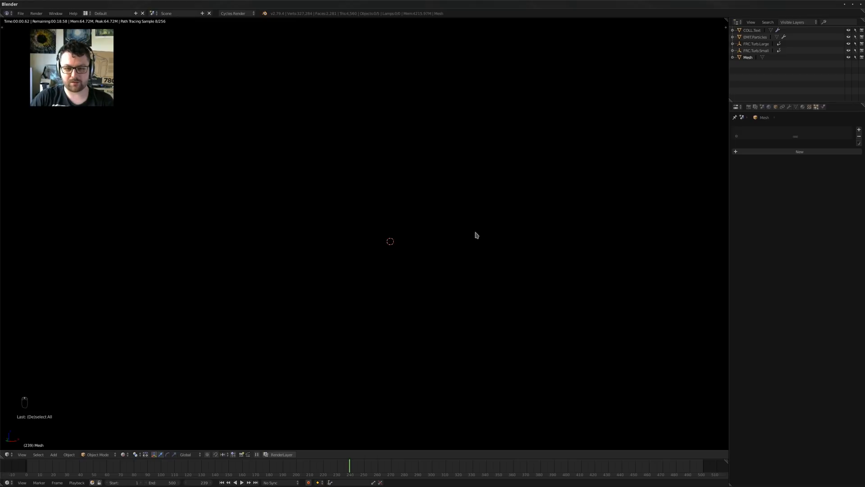
key(shift+z)
scroll(393, 241, down, 4)
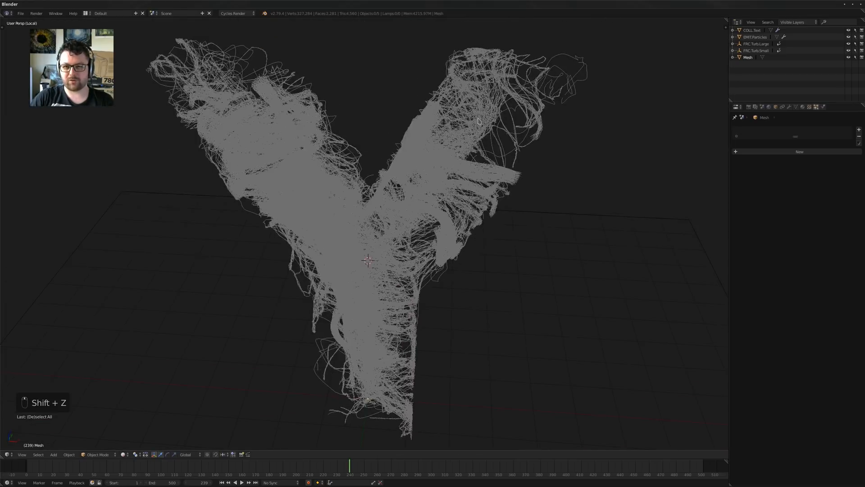
Select the strand mesh and convert it to a curve
right_click(447, 169)
middle_drag(543, 177, 406, 219)
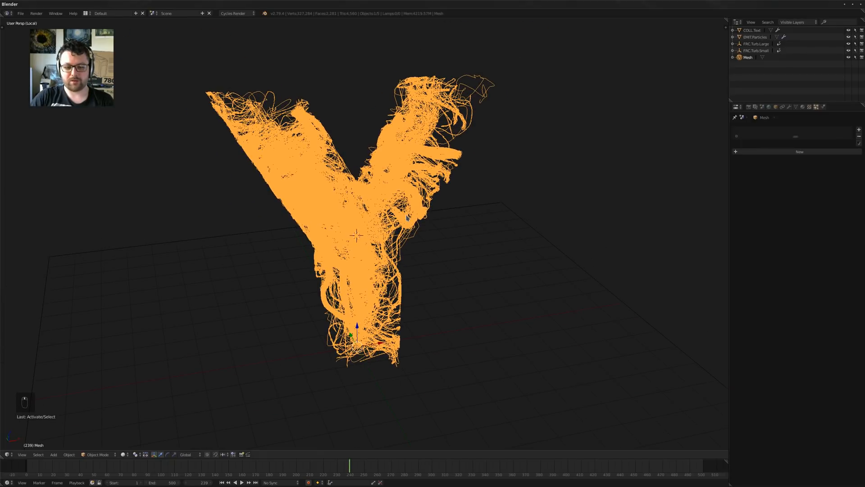
key(alt+c)
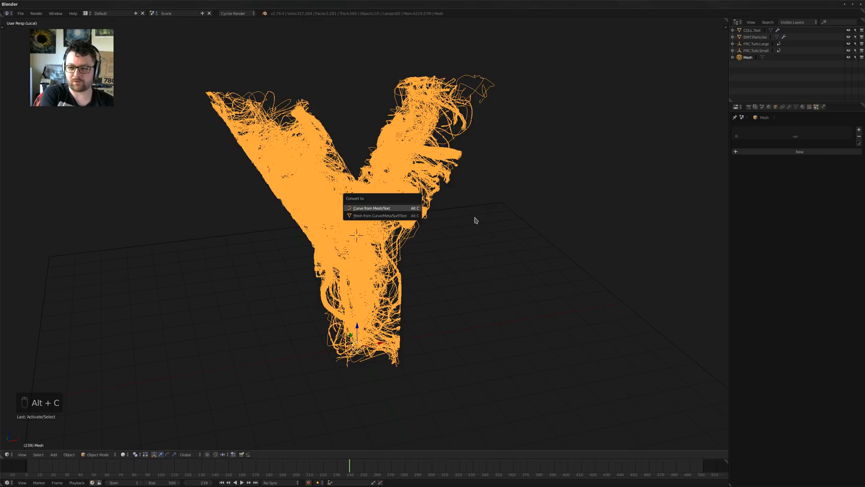
key(Return)
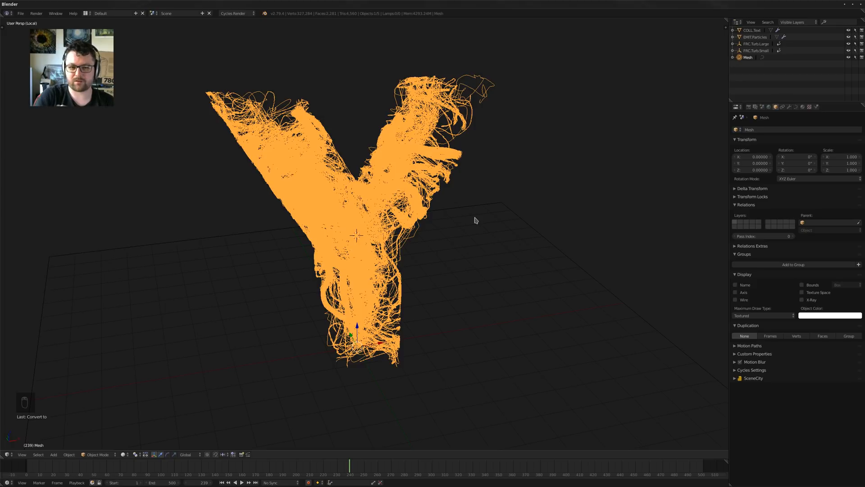
Set the strand curve's bevel depth to 0.01 and its fill mode to Full
key(a)
middle_drag(447, 261, 429, 274)
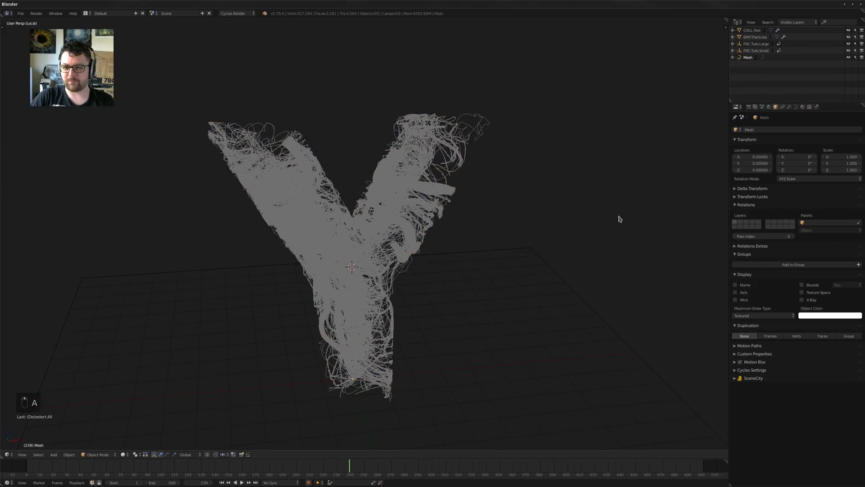
right_click(434, 172)
click(796, 107)
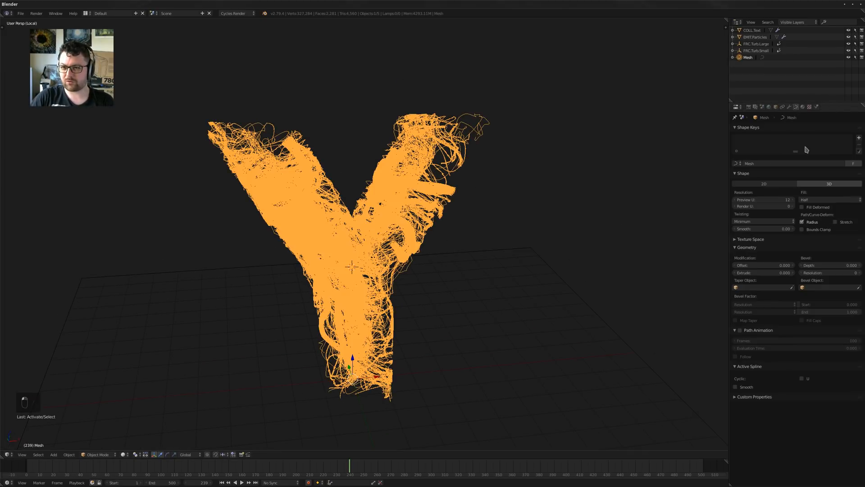
click(835, 267)
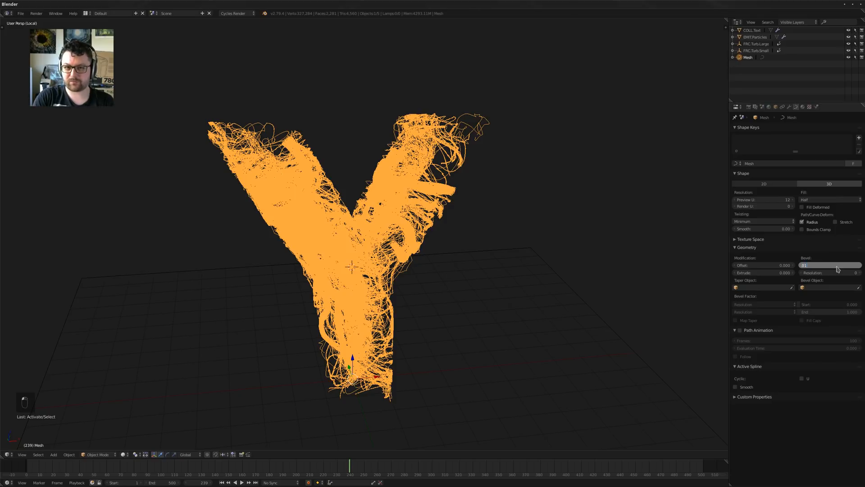
key(Return)
scroll(440, 255, up, 4)
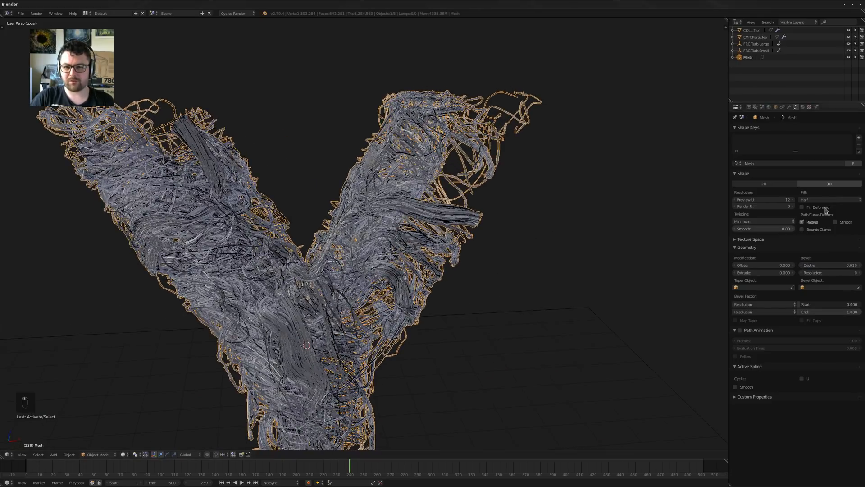
click(830, 200)
click(818, 193)
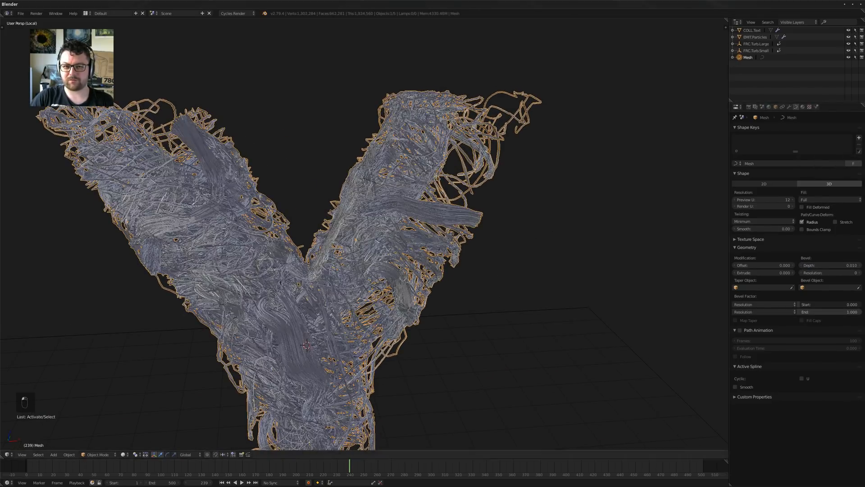
Examine the beveled strands up close in the Y's upper arm, in solid and wireframe display
scroll(456, 195, up, 5)
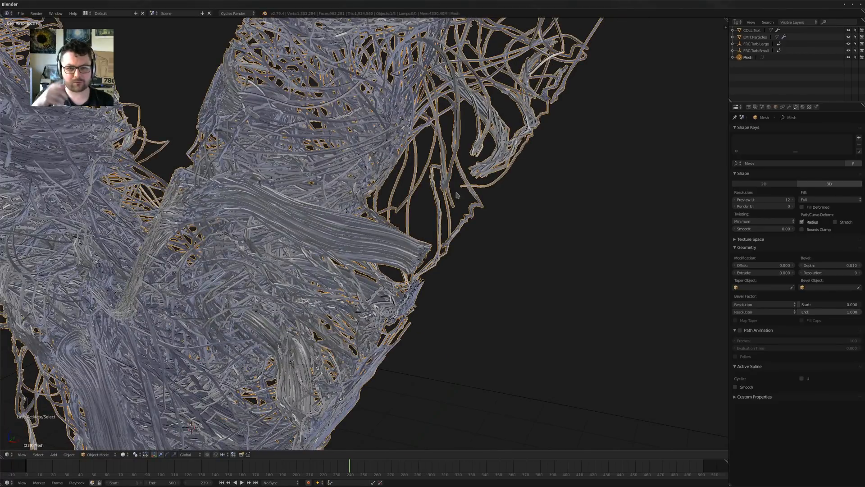
scroll(372, 223, up, 2)
scroll(391, 212, up, 2)
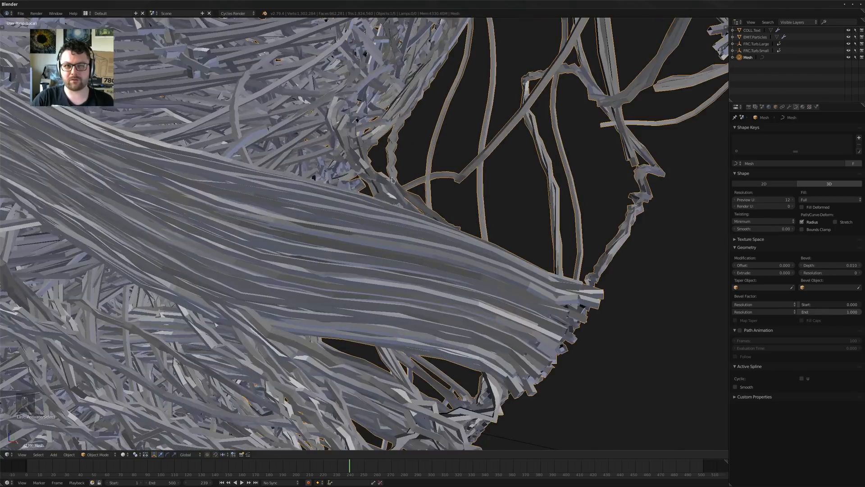
scroll(374, 202, up, 2)
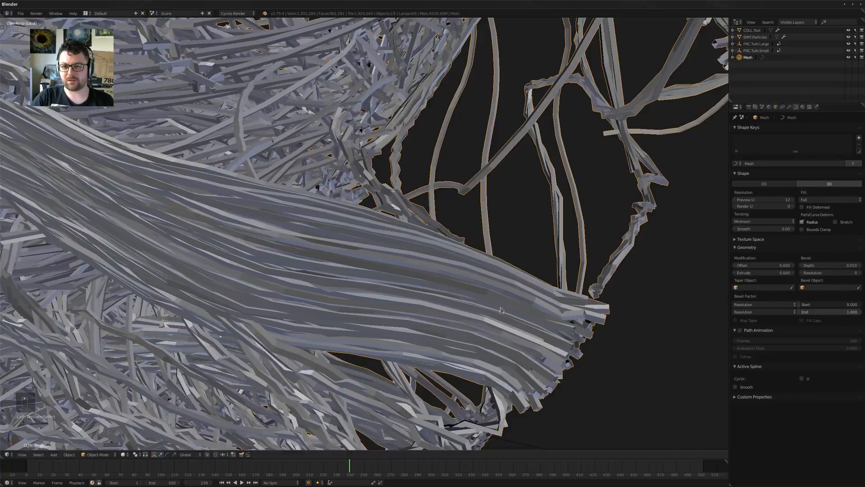
scroll(374, 212, up, 2)
key(z)
scroll(374, 212, up, 2)
scroll(604, 315, up, 6)
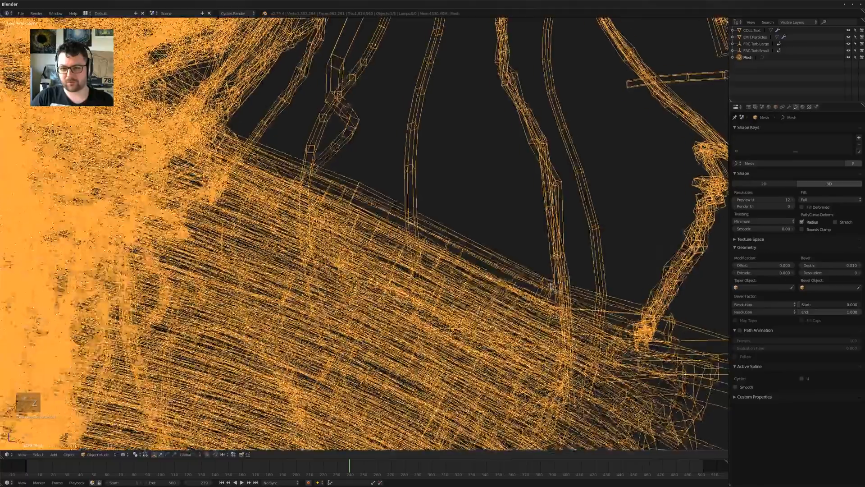
Return to solid display and apply smooth shading to the strand curve
scroll(602, 314, up, 1)
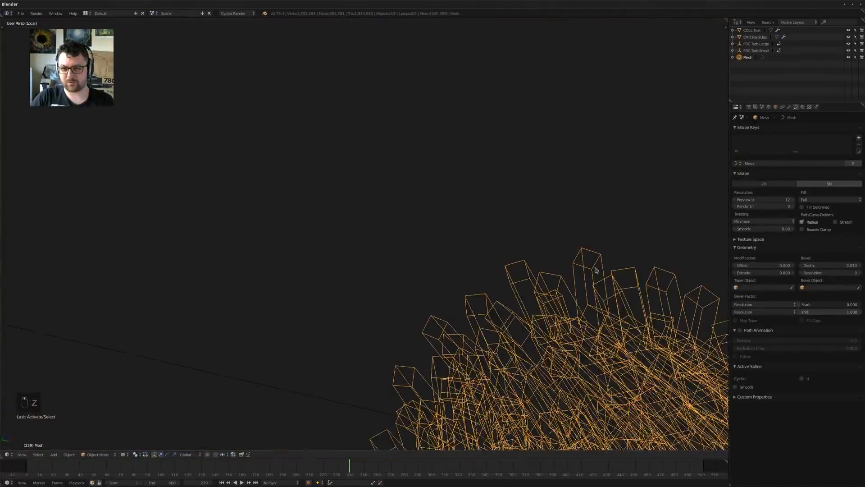
key(z)
key(t)
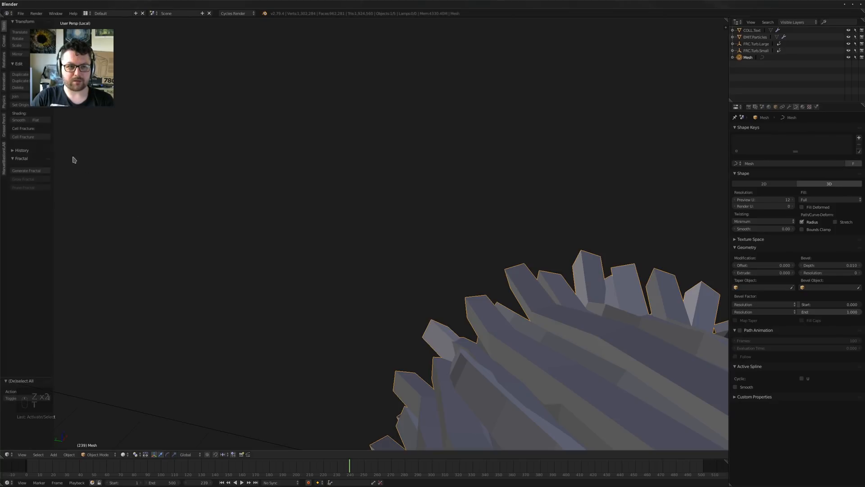
click(18, 119)
scroll(352, 237, down, 8)
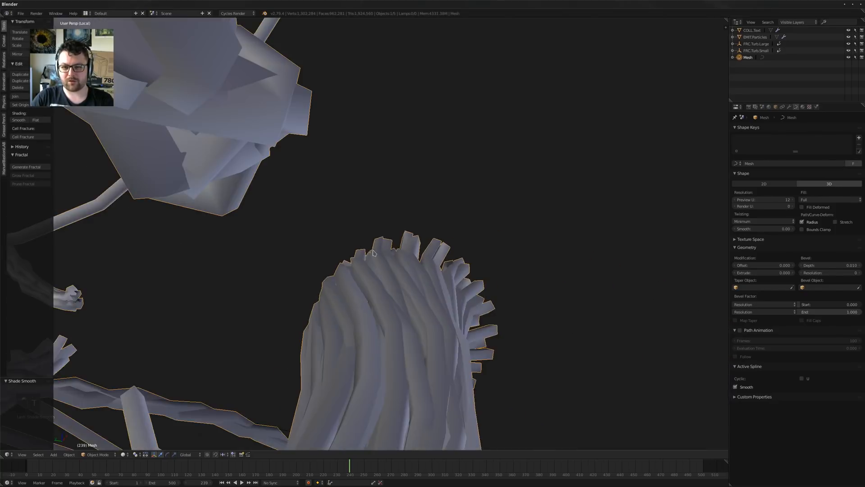
scroll(373, 254, up, 3)
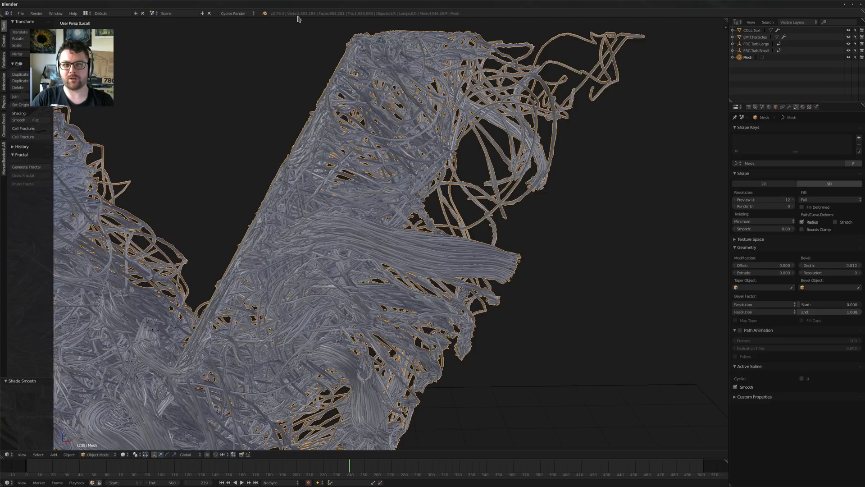
shift+middle_drag(375, 118, 379, 138)
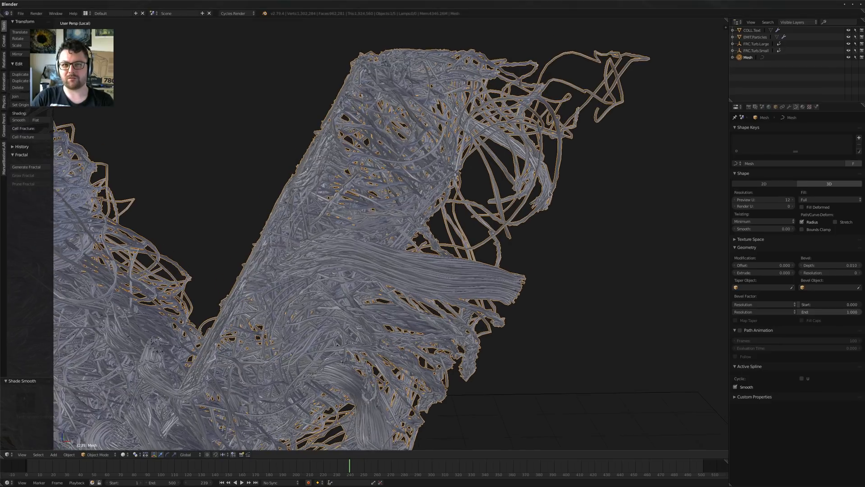
Raise the strand curve's bevel resolution to 4
click(859, 273)
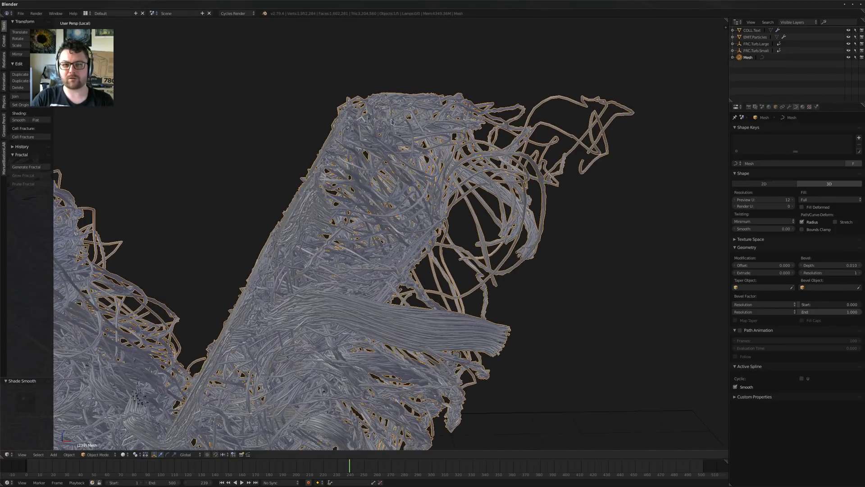
scroll(390, 234, up, 5)
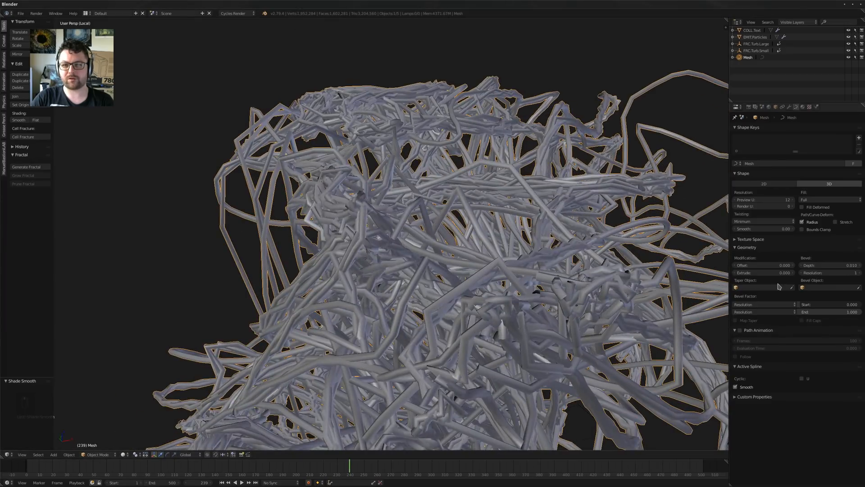
click(858, 273)
click(858, 273)
click(858, 273)
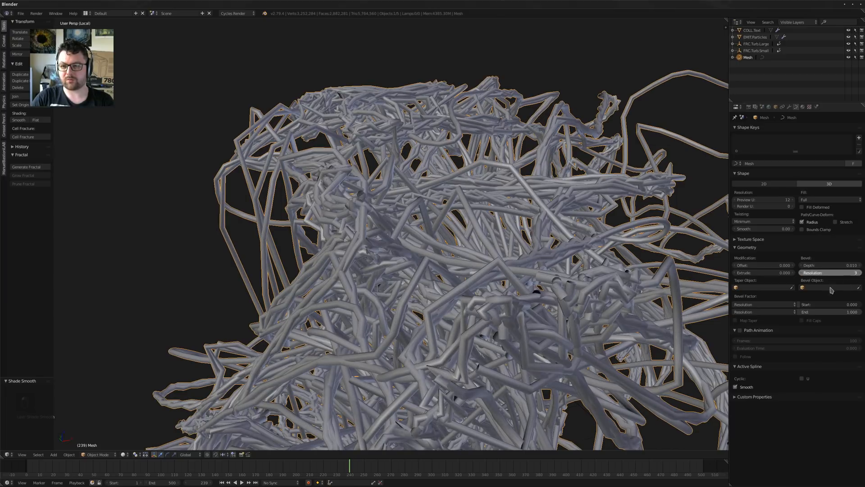
shift+middle_drag(459, 163, 429, 193)
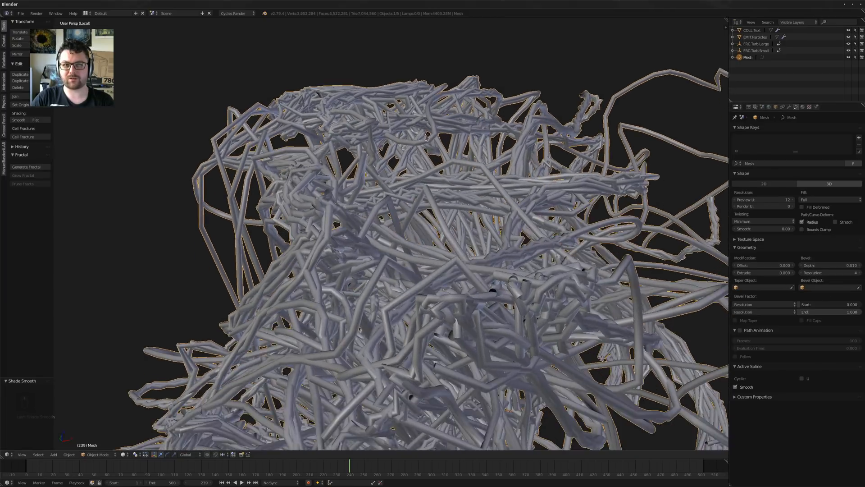
Deselect the strand curve and step back to frame 238 while examining the strands across the whole Y
scroll(429, 193, down, 6)
middle_drag(388, 215, 455, 216)
scroll(435, 302, down, 4)
key(a)
shift+middle_drag(438, 395, 439, 291)
scroll(439, 290, down, 7)
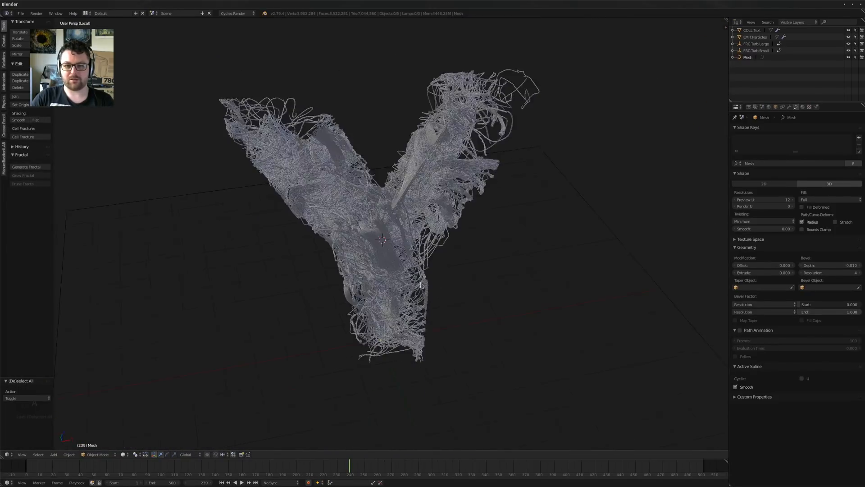
key(Left)
scroll(426, 293, up, 2)
scroll(425, 292, up, 10)
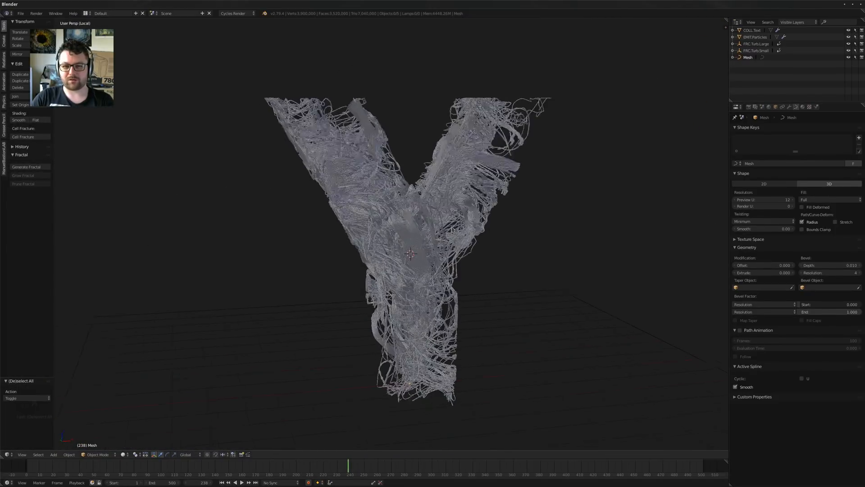
scroll(533, 185, up, 5)
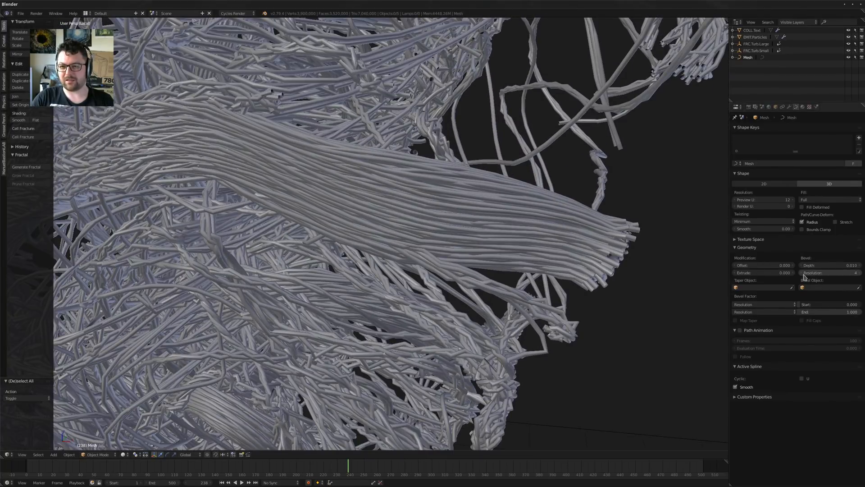
Lower the strand curve's bevel resolution to 0 and set its bevel depth to 0.05
click(801, 274)
click(801, 274)
click(801, 274)
click(801, 274)
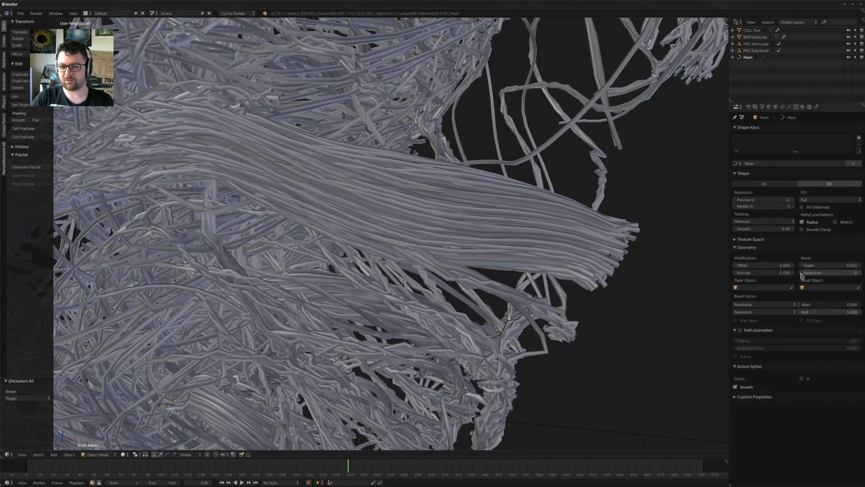
click(826, 267)
text(0.05)
key(Return)
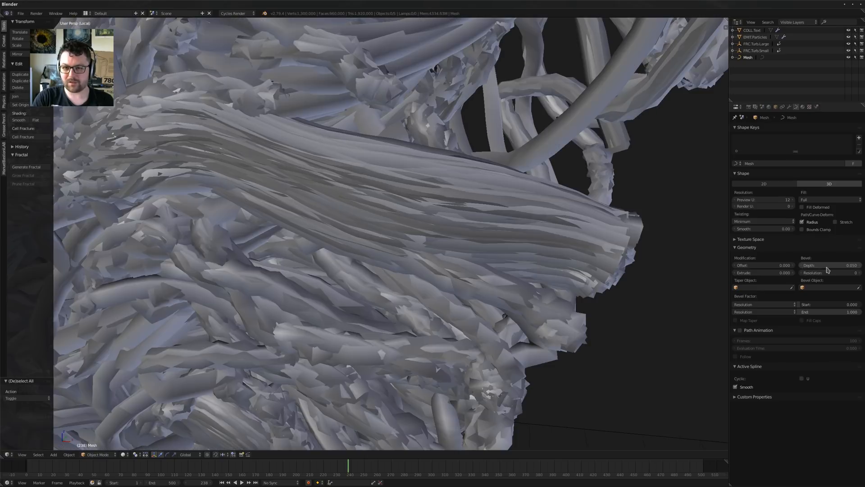
Set the strand curve's bevel depth to 0.001 and examine the thinner strands around the Y's arms
click(825, 265)
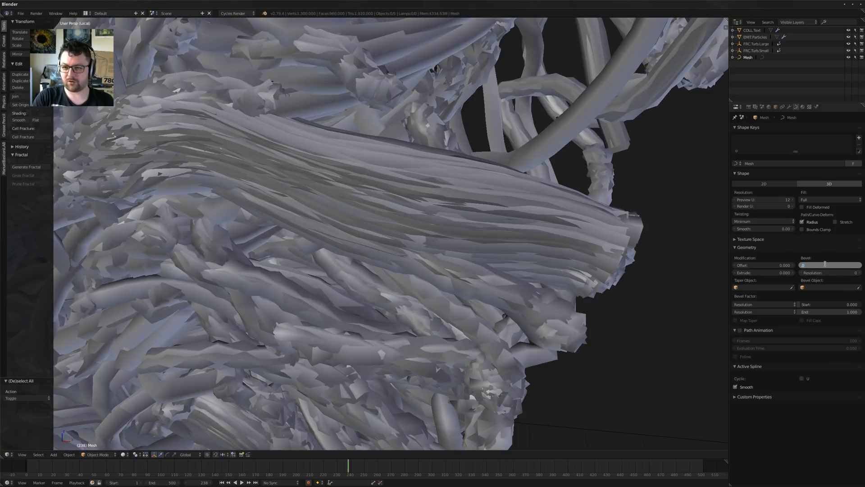
text(.001)
key(Return)
middle_drag(450, 226, 445, 164)
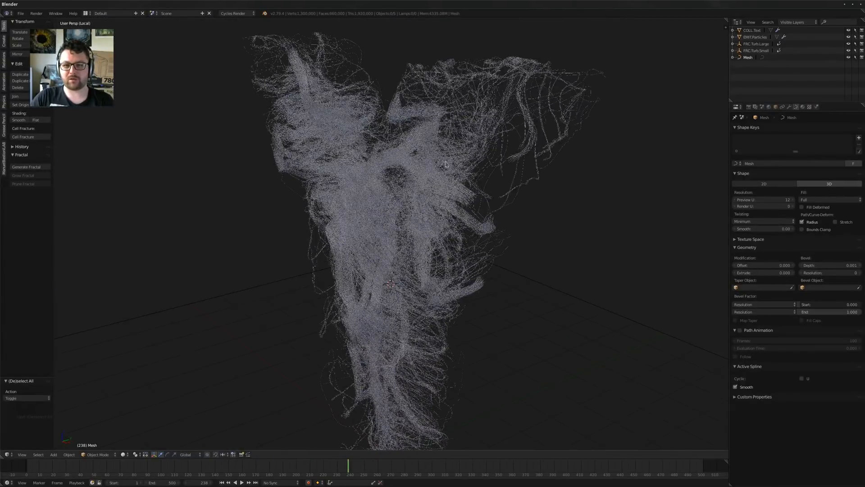
middle_drag(391, 209, 491, 198)
shift+middle_drag(548, 174, 505, 222)
scroll(504, 223, up, 3)
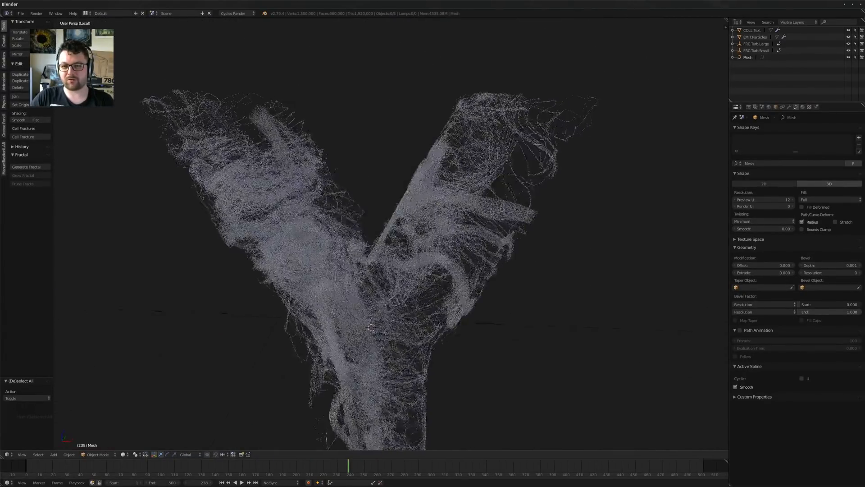
scroll(501, 221, up, 1)
scroll(446, 204, up, 3)
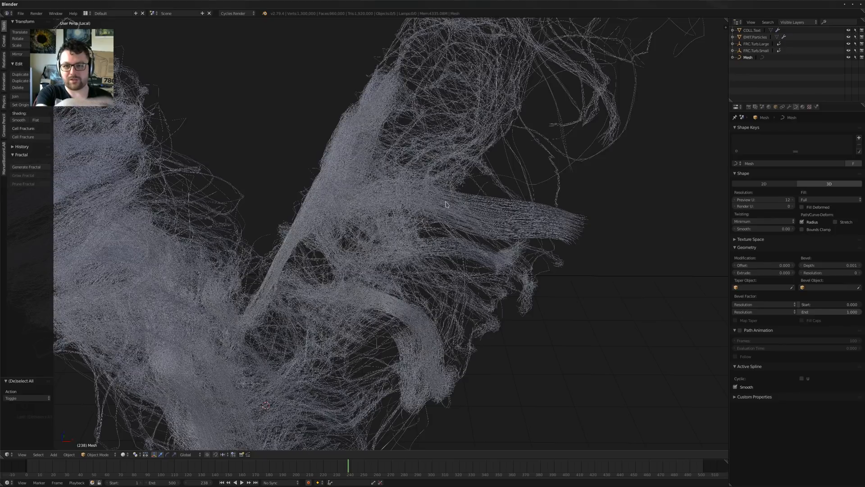
scroll(358, 181, down, 5)
middle_drag(359, 198, 363, 231)
scroll(364, 231, up, 2)
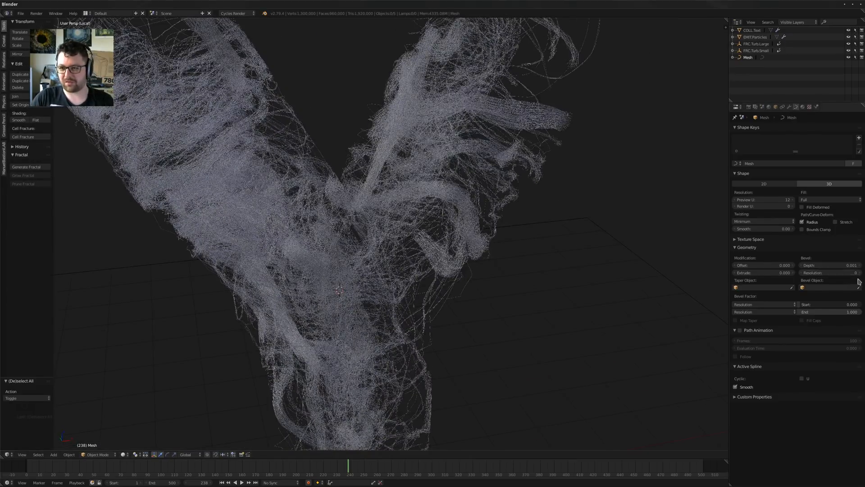
Set the strand curve's bevel depth to 0.005
click(832, 265)
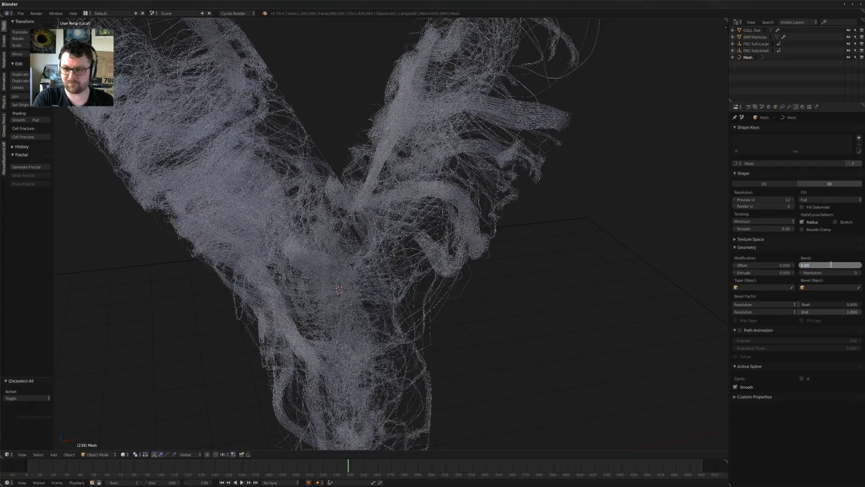
text(0.005)
key(Return)
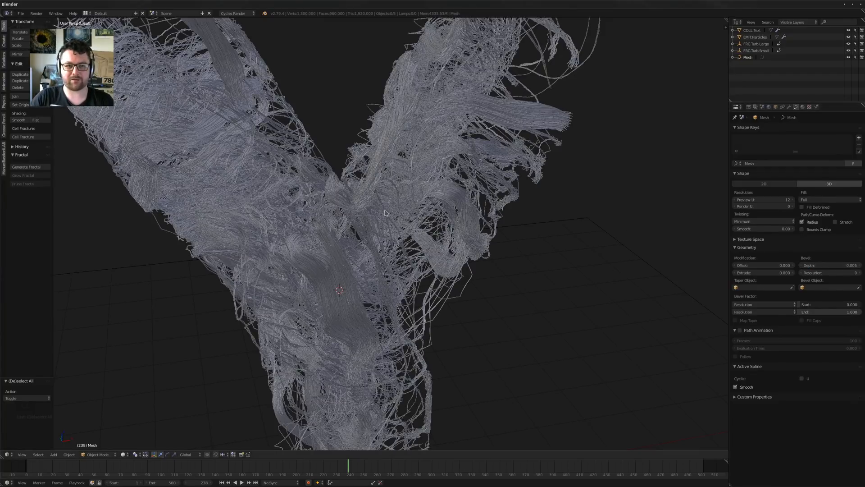
middle_drag(374, 203, 410, 243)
Hide the tool shelf and preview the strand Y in rendered shading
key(KP_0)
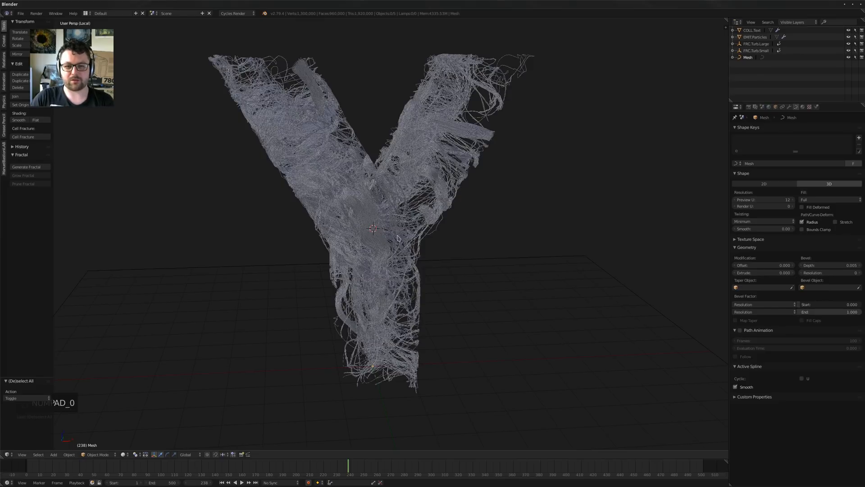
key(shift+z)
key(t)
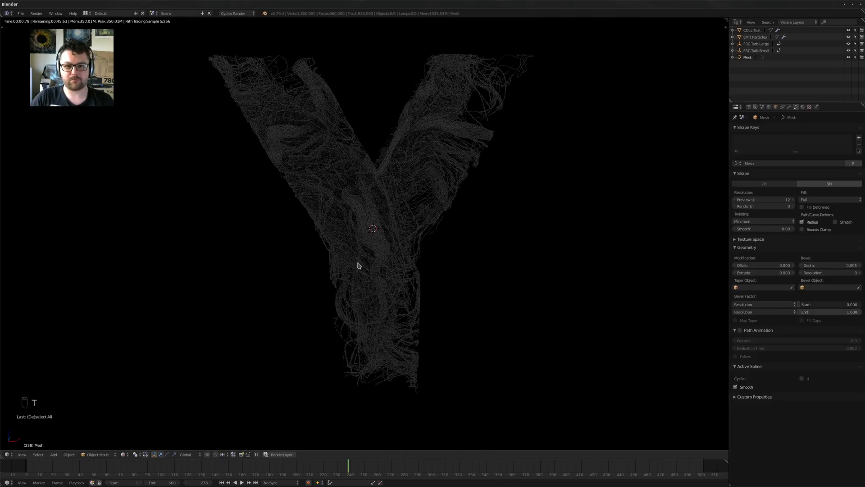
middle_drag(401, 266, 376, 241)
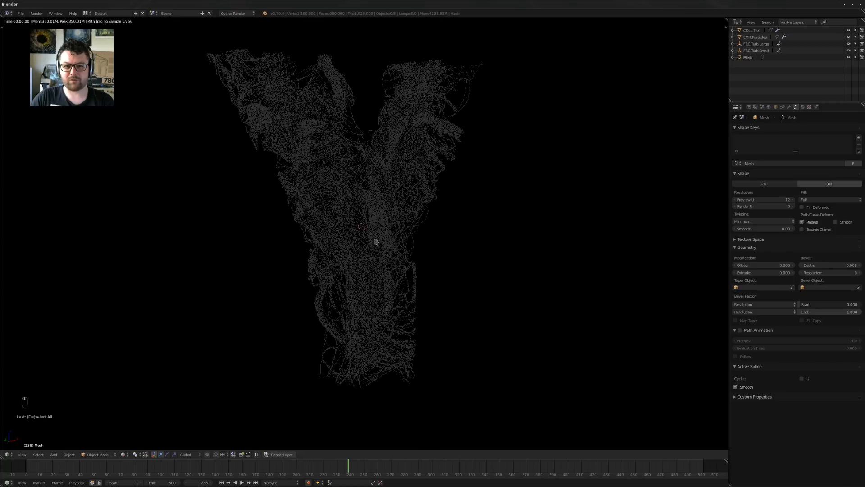
Set the viewport start resolution to 256 in the render performance settings and check the rendered preview before returning to solid display
click(749, 107)
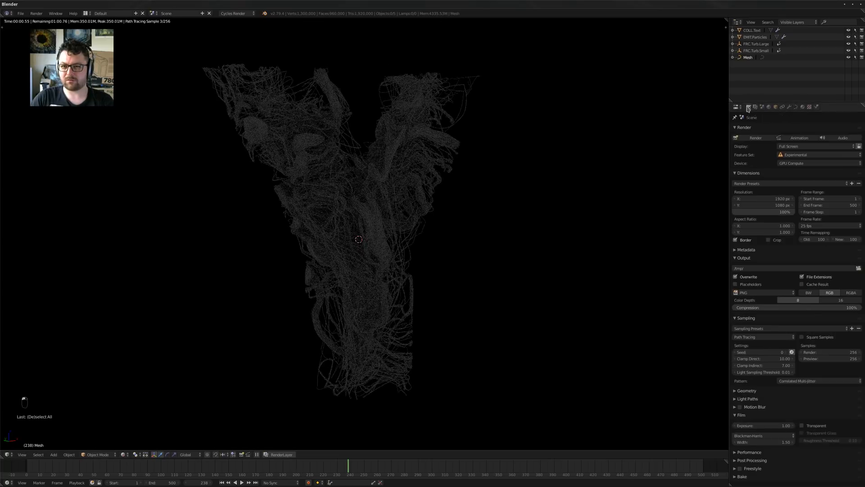
click(750, 453)
scroll(758, 456, down, 4)
click(826, 457)
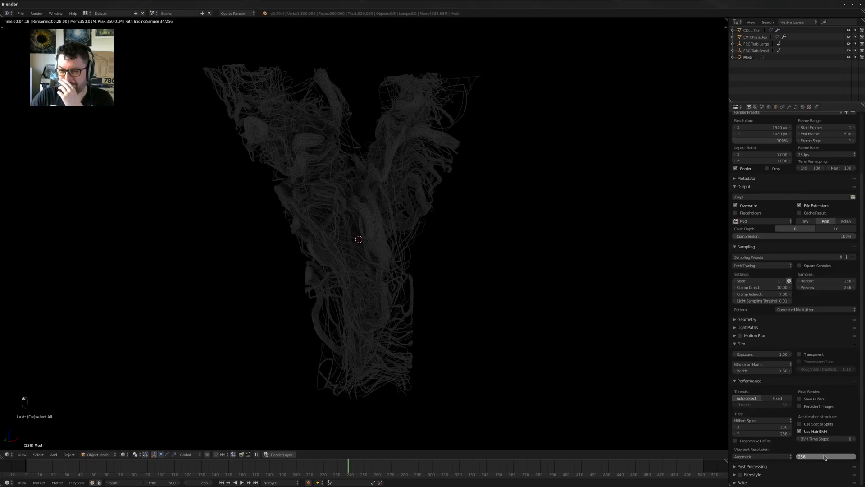
key(Return)
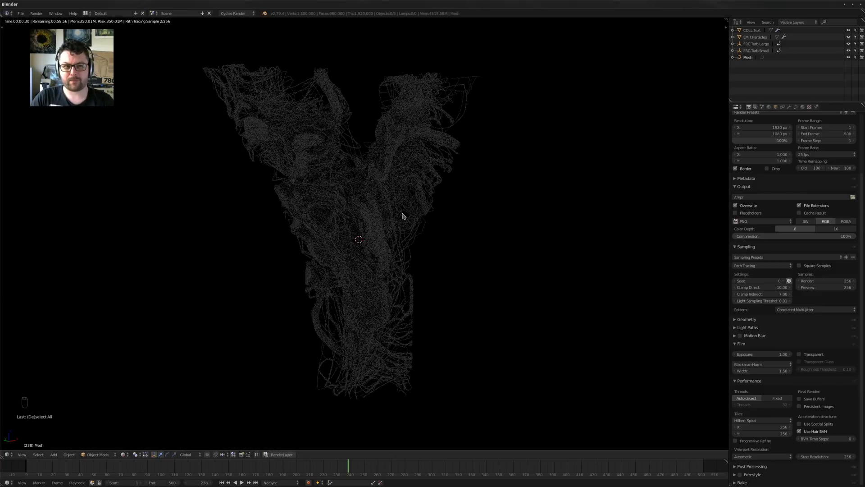
mouse_move(427, 241)
middle_down()
mouse_move(401, 260)
mouse_move(455, 193)
mouse_move(426, 239)
middle_up()
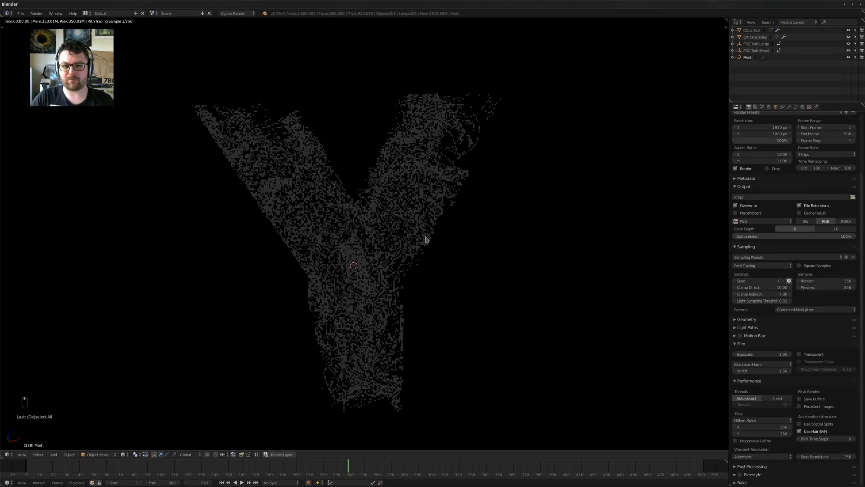
scroll(370, 244, up, 3)
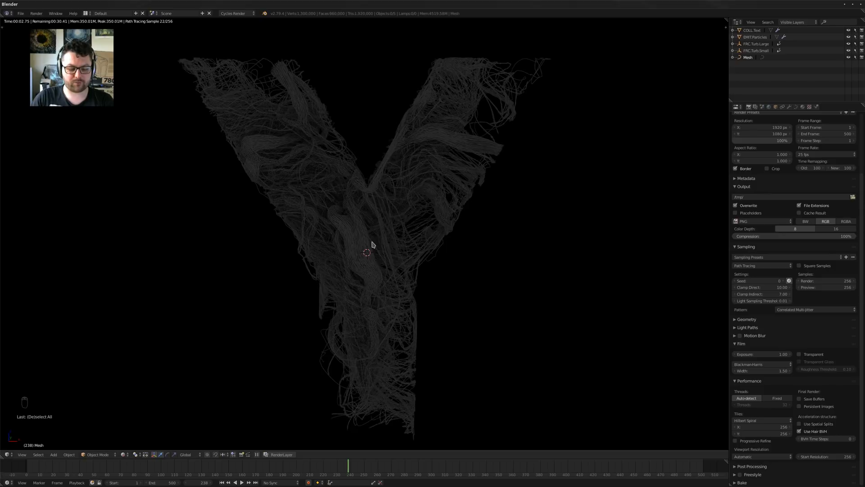
key(shift+z)
Switch to gThumb, view the finished letter M render as a reference, and return to Blender
click(160, 482)
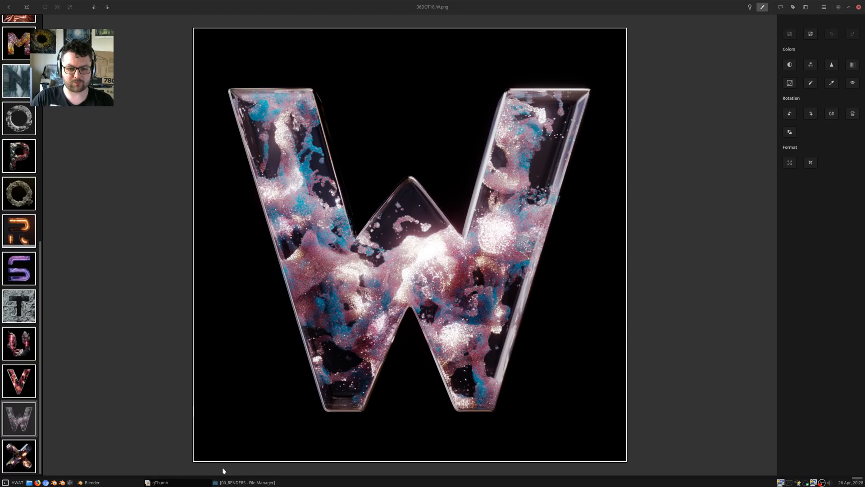
scroll(18, 241, up, 5)
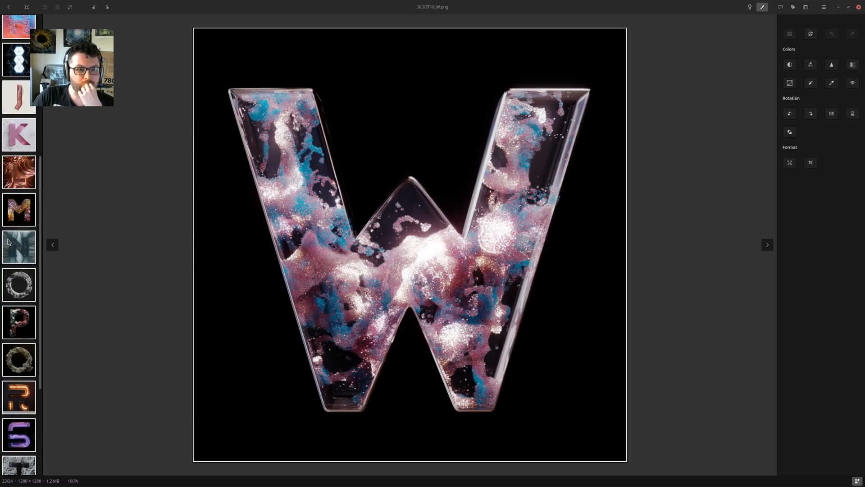
click(19, 209)
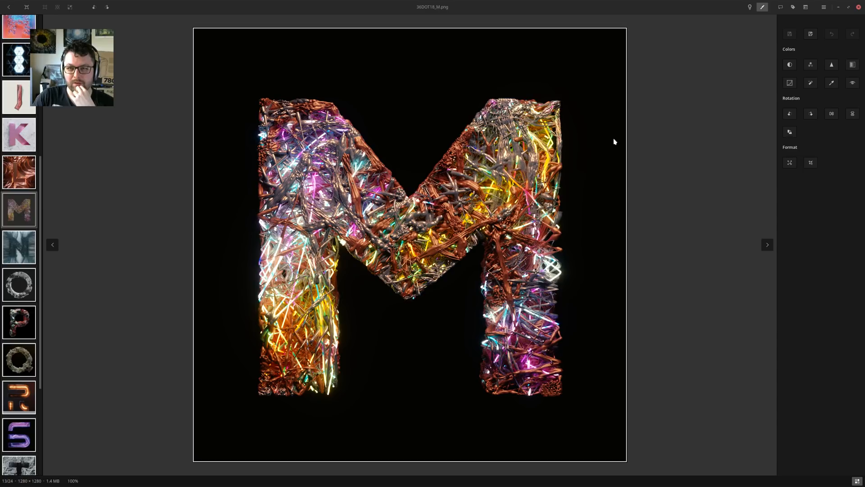
click(838, 7)
Select the strand curve and enter Edit Mode with all its points deselected
middle_drag(375, 254, 399, 269)
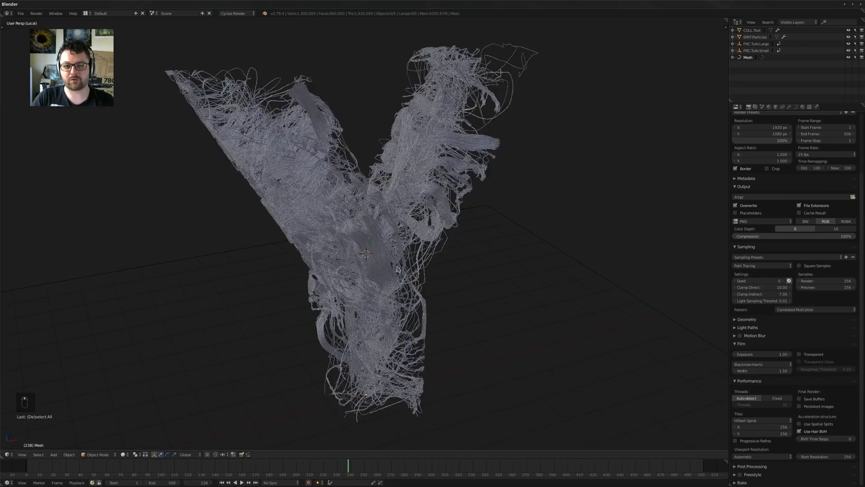
right_click(390, 233)
key(Tab)
middle_drag(477, 270, 473, 274)
key(a)
key(a)
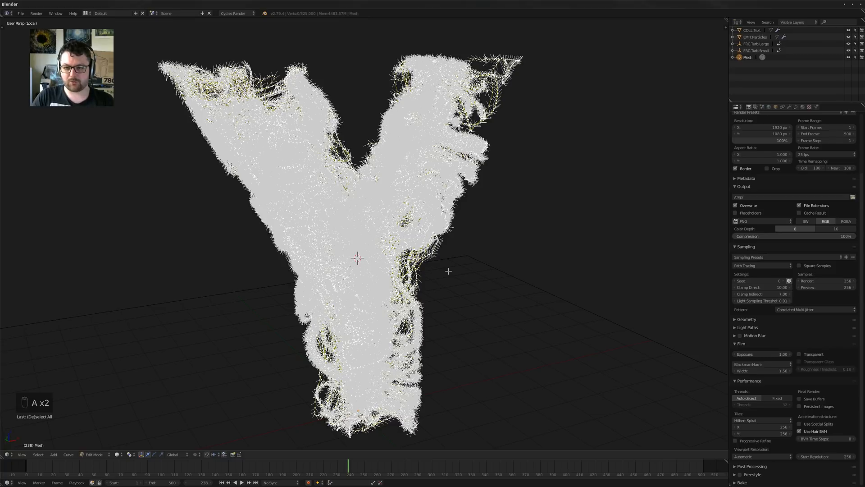
Return the strand curve to Object Mode and create a new material for it
click(803, 107)
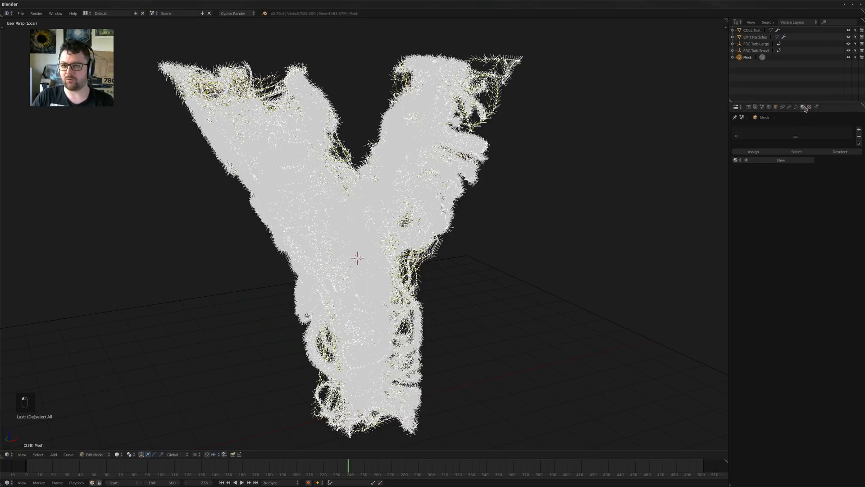
key(Tab)
middle_drag(514, 191, 445, 197)
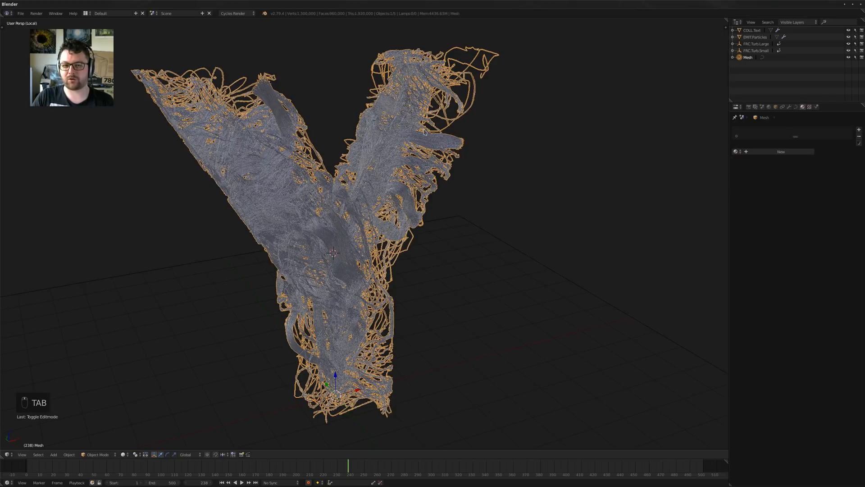
click(781, 152)
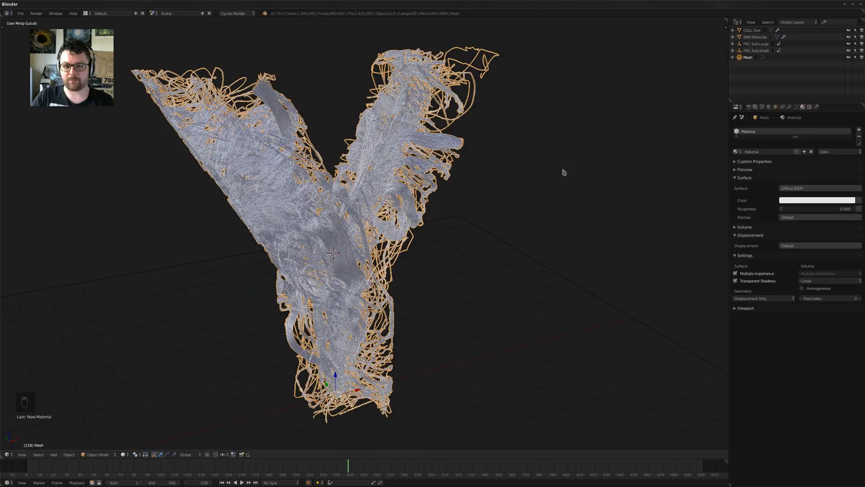
shift+middle_drag(564, 171, 496, 186)
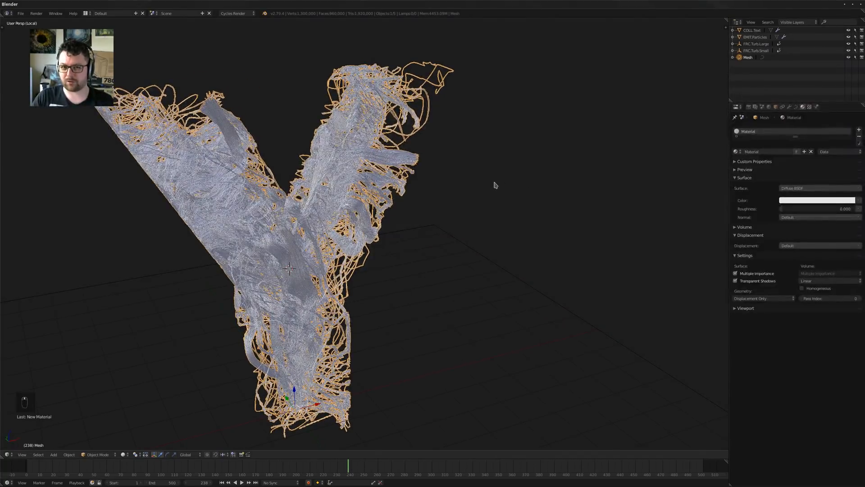
middle_drag(470, 184, 461, 186)
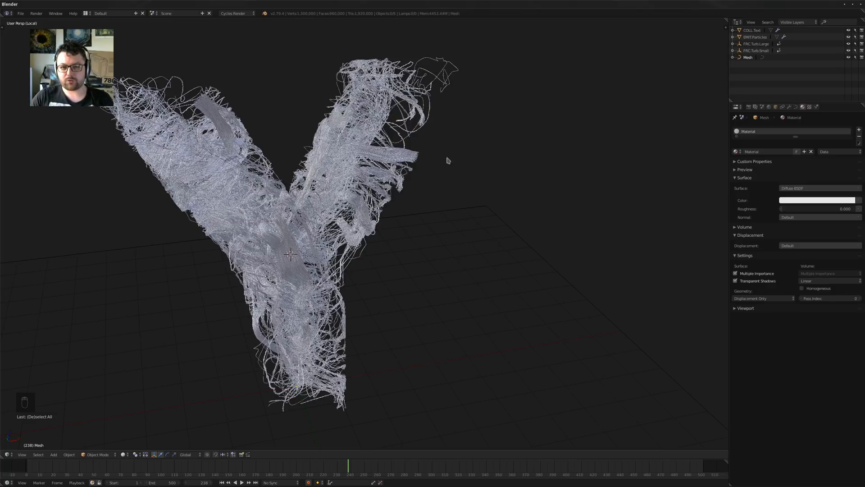
middle_drag(396, 219, 413, 198)
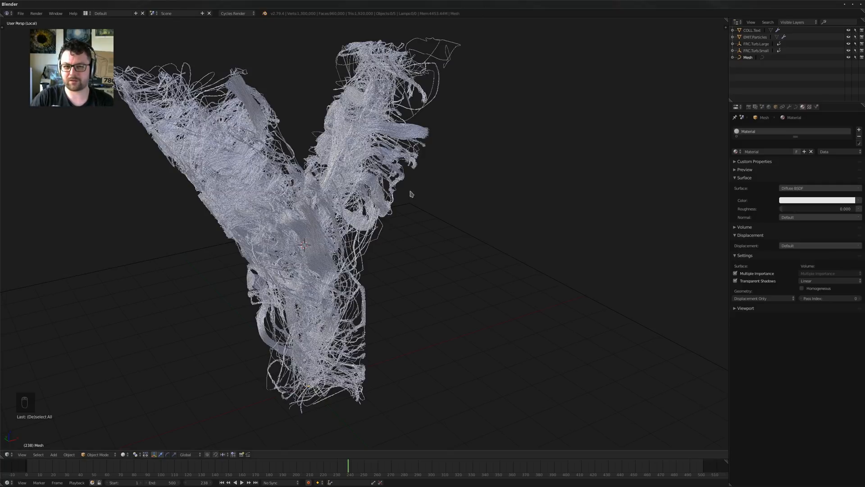
mouse_move(411, 193)
middle_down()
mouse_move(397, 201)
mouse_move(413, 186)
middle_up()
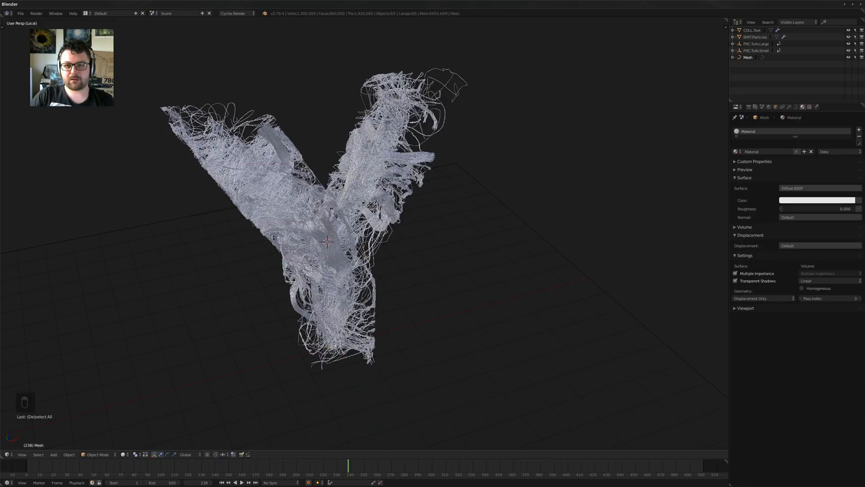
middle_drag(415, 199, 413, 196)
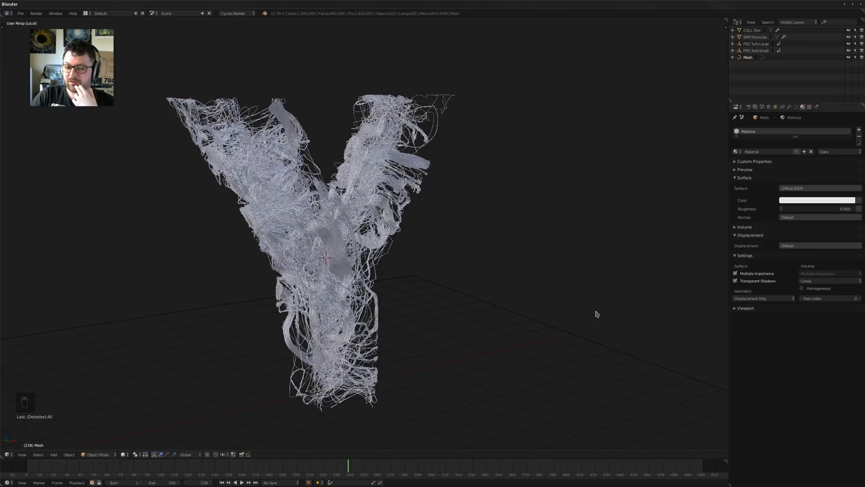
shift+middle_drag(524, 298, 518, 313)
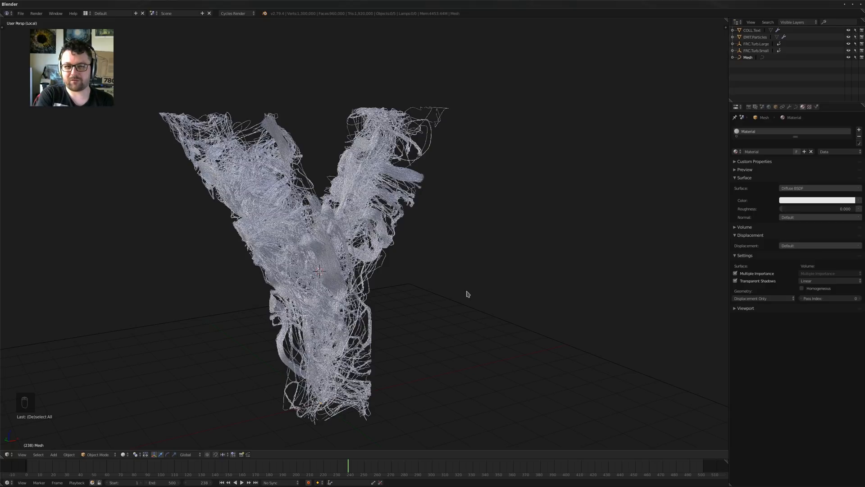
middle_drag(419, 291, 447, 286)
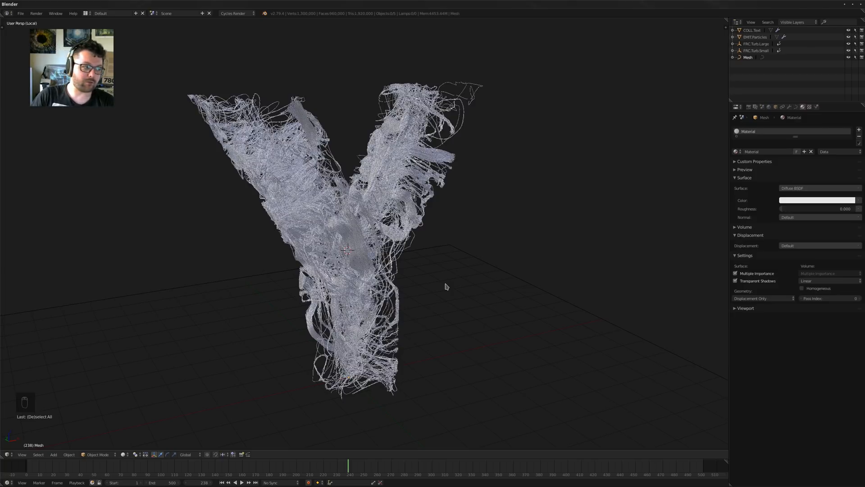
middle_drag(399, 223, 398, 238)
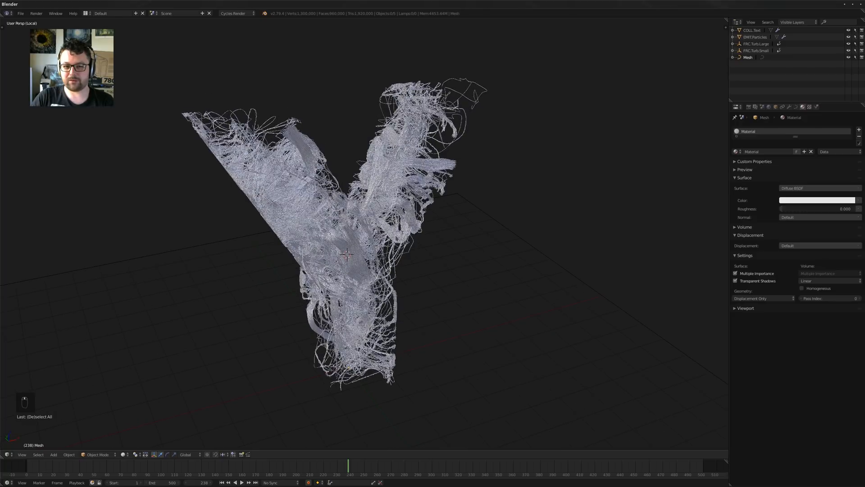
Reset the 3D cursor to the origin and enter Edit Mode on the strand curve with all points deselected
key(shift+c)
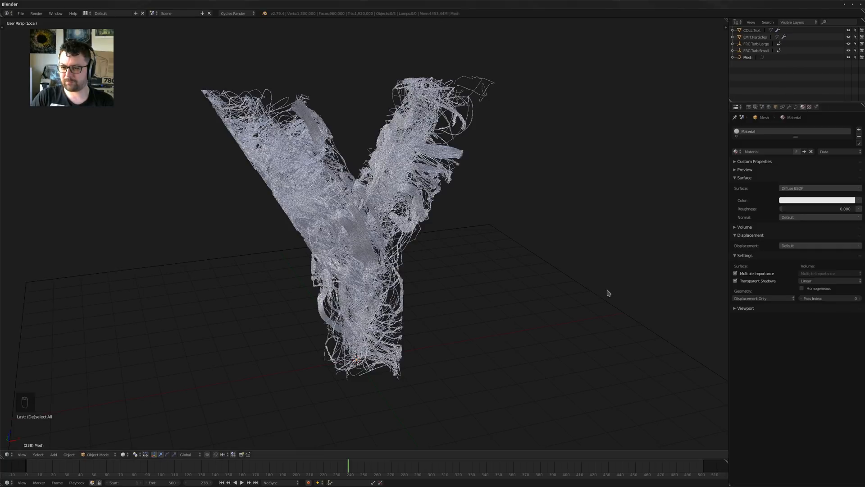
middle_drag(608, 294, 507, 252)
key(Tab)
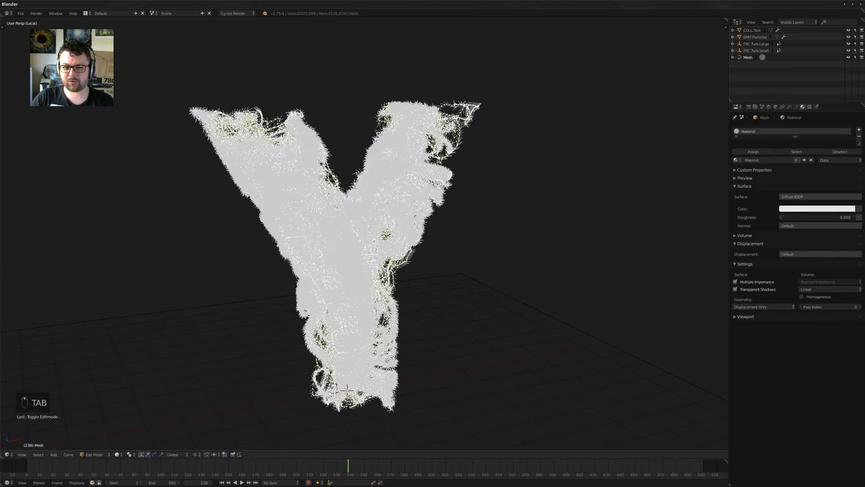
key(a)
key(a)
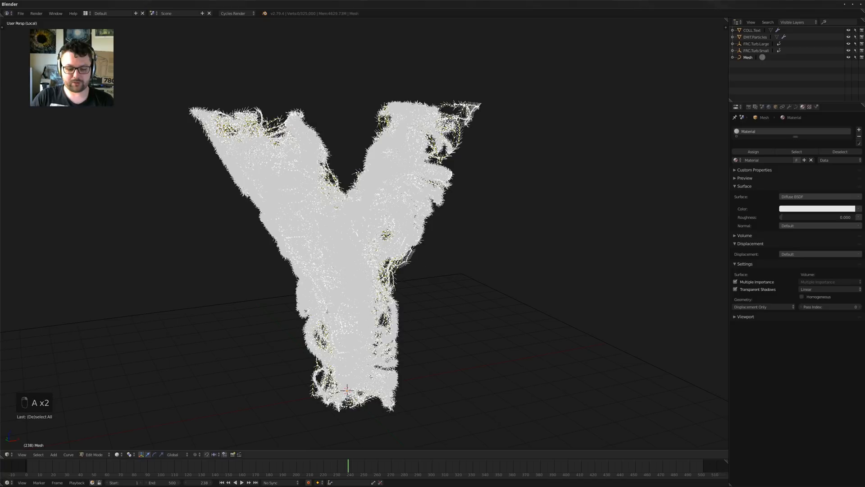
Randomly select 0.02% of the strand curve's control points with Select Random
key(F3)
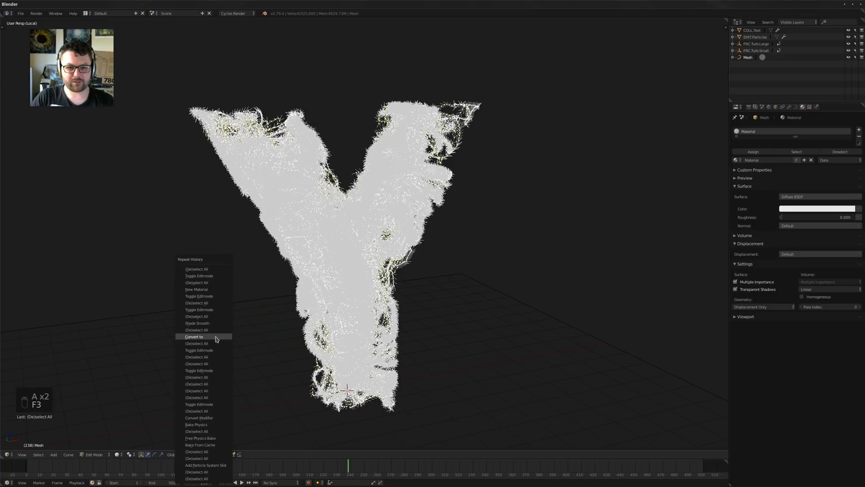
shift+middle_drag(449, 336, 448, 346)
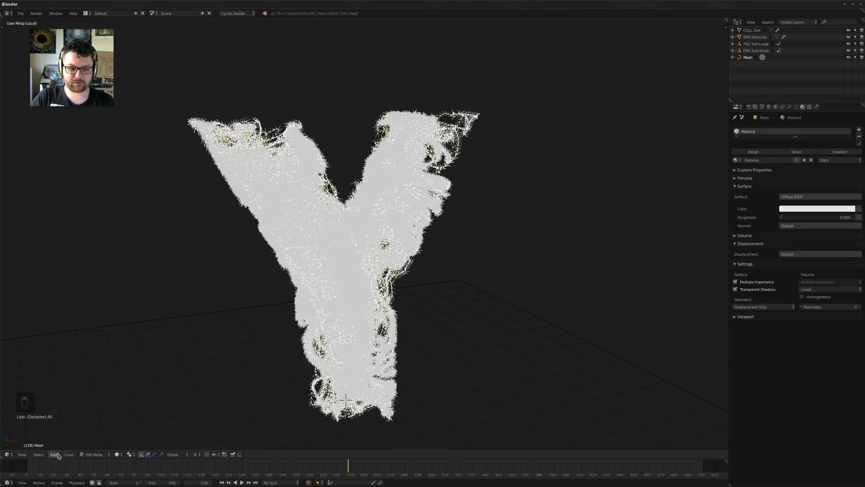
click(38, 454)
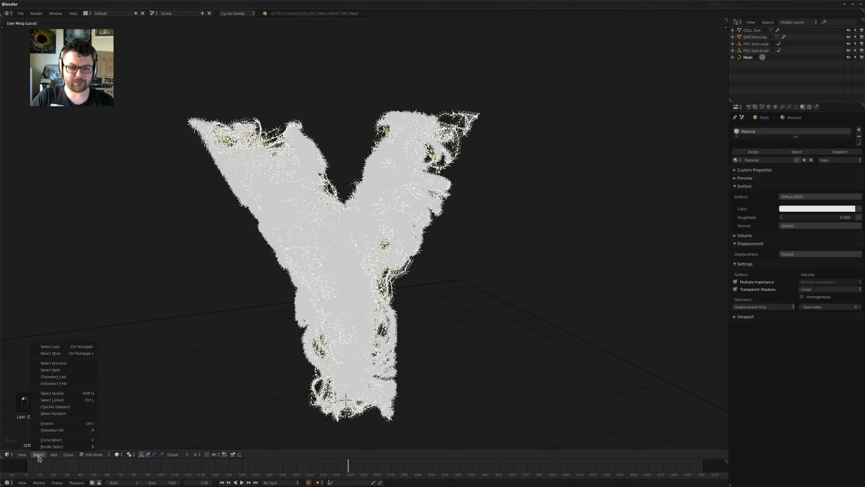
click(70, 414)
shift+middle_drag(276, 345, 265, 354)
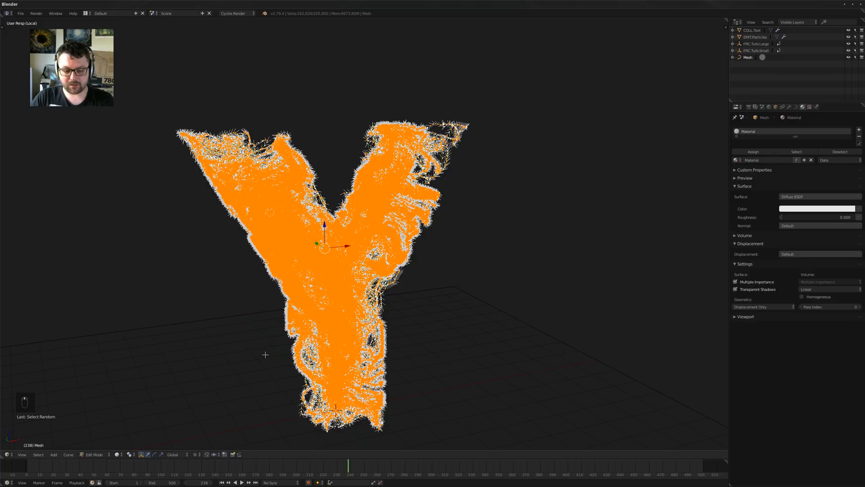
key(F6)
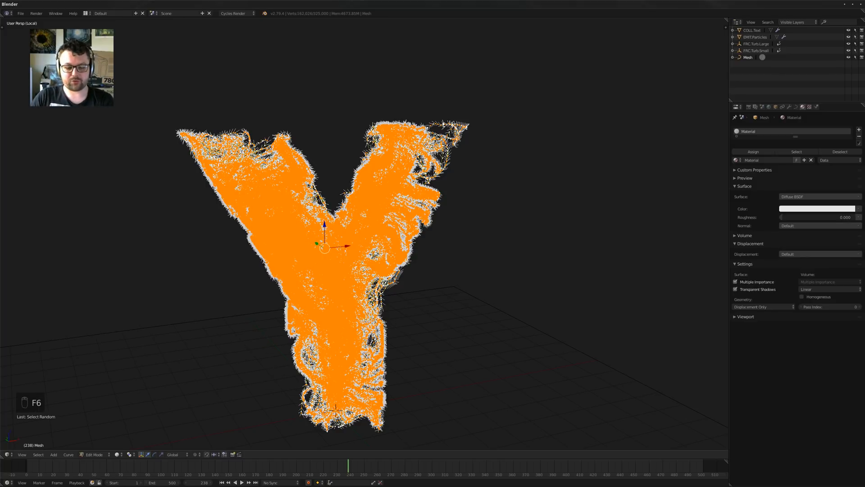
key(F6)
key(F6)
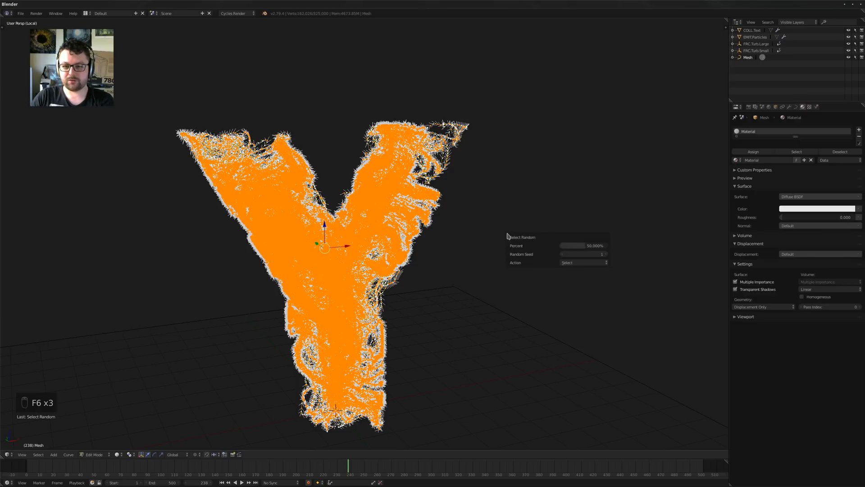
click(592, 246)
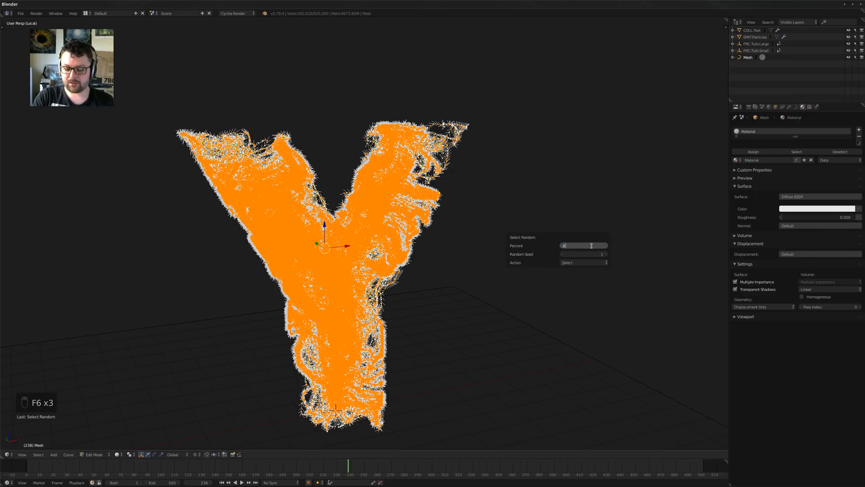
text(.02)
key(Return)
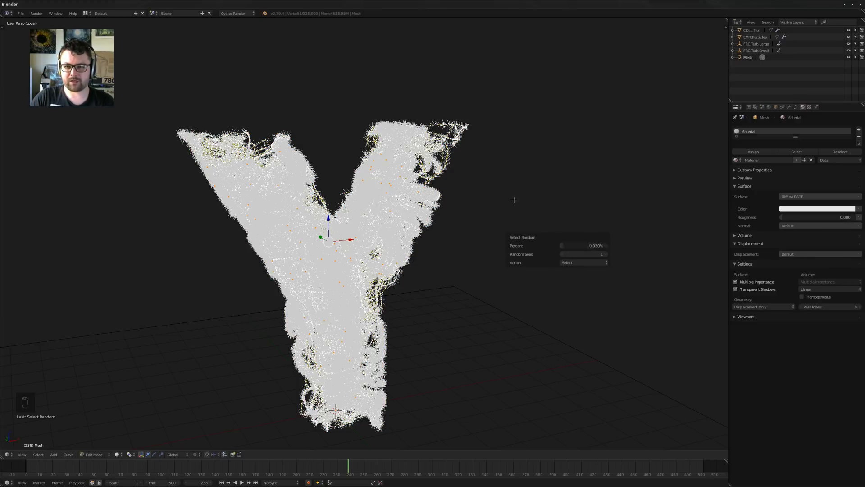
Extend the random point selection to the complete linked strands
middle_drag(514, 199, 391, 241)
scroll(391, 240, up, 3)
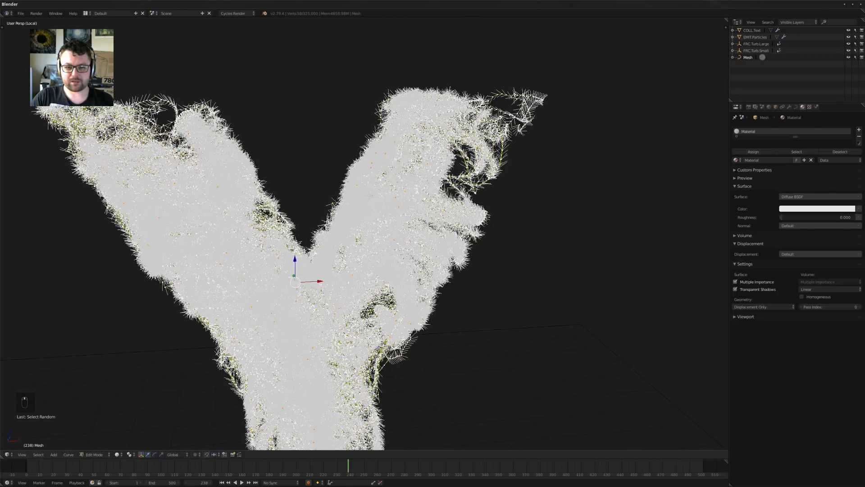
key(ctrl+l)
middle_drag(391, 240, 371, 239)
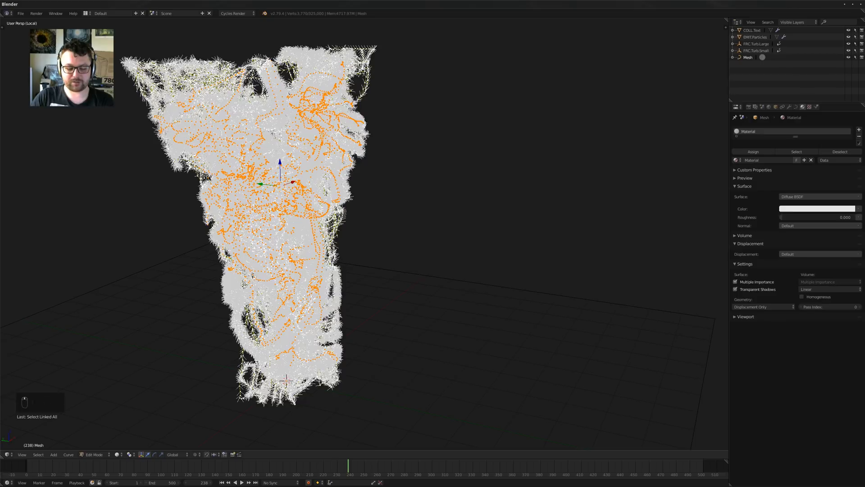
key(g)
key(y)
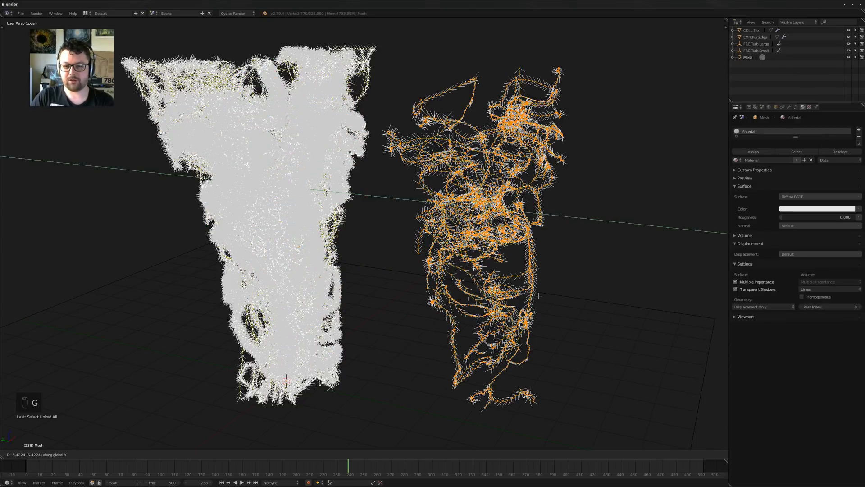
right_click(538, 296)
Add a second material slot to the curve and assign the selected strands to it
middle_drag(453, 251, 430, 253)
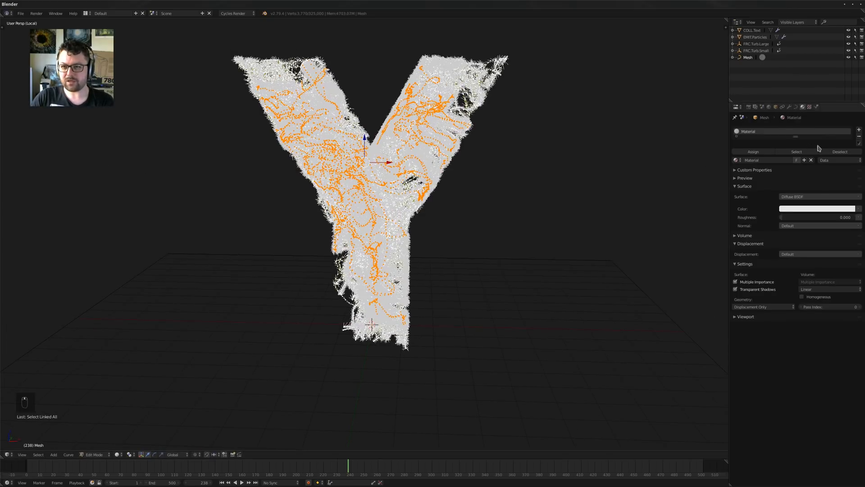
click(859, 130)
click(754, 167)
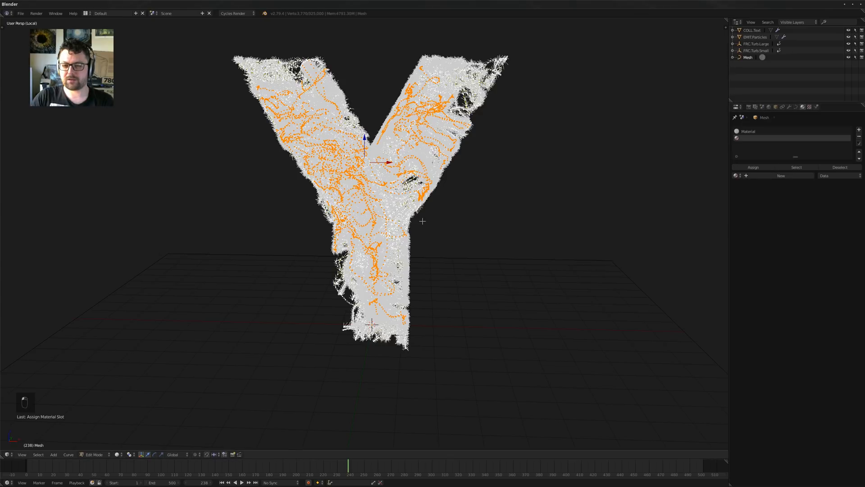
Leave Edit Mode and create a new material in the second slot with an Emission surface
middle_drag(444, 212, 450, 214)
key(Tab)
click(784, 175)
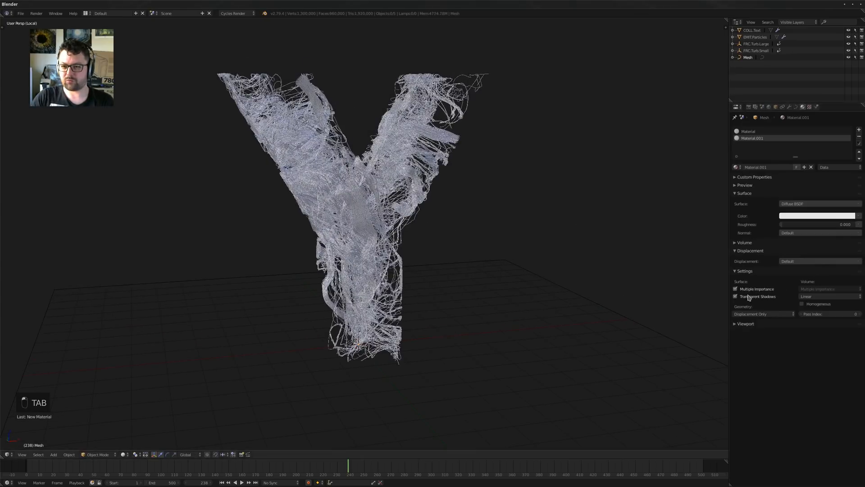
click(807, 205)
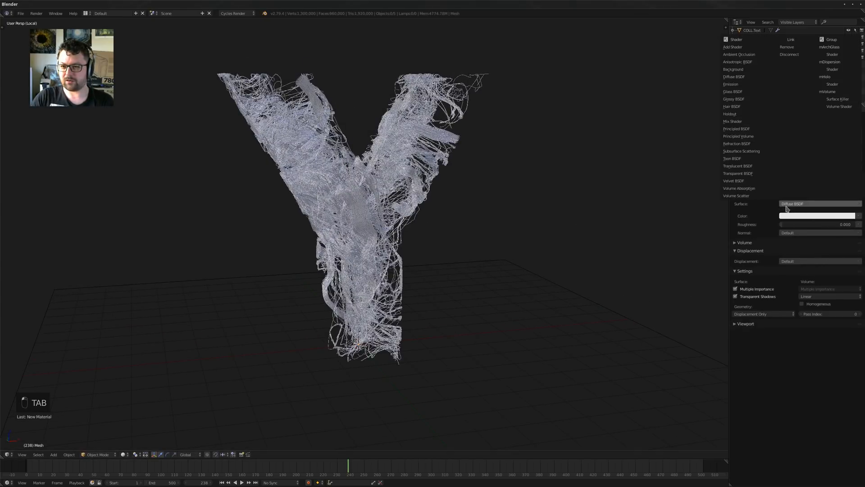
click(744, 86)
Preview the strand Y in rendered shading and set the second material's emission strength to 5
middle_drag(471, 270, 445, 276)
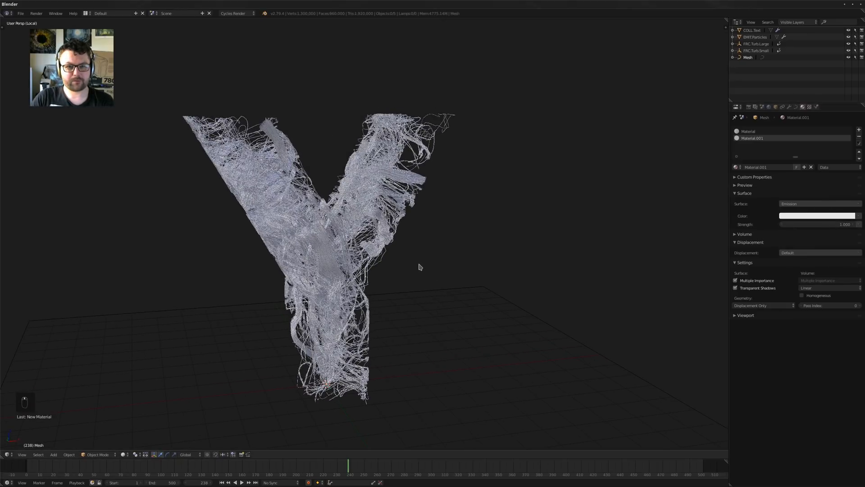
key(shift+z)
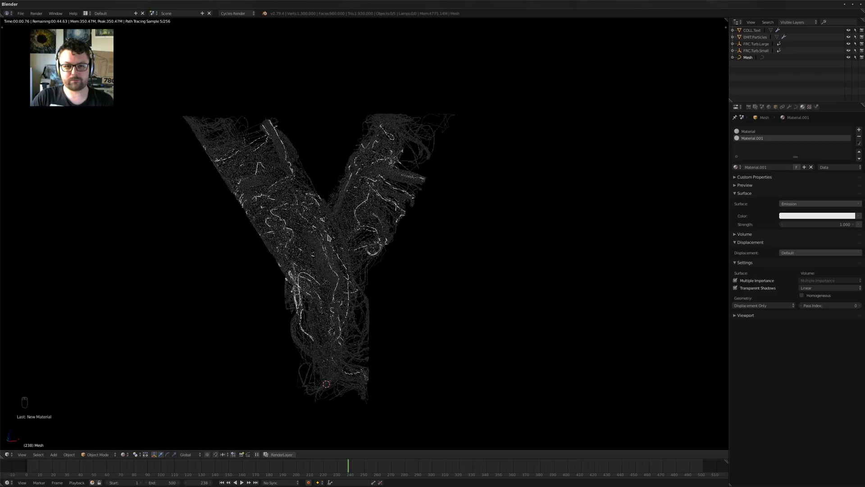
middle_drag(358, 242, 347, 243)
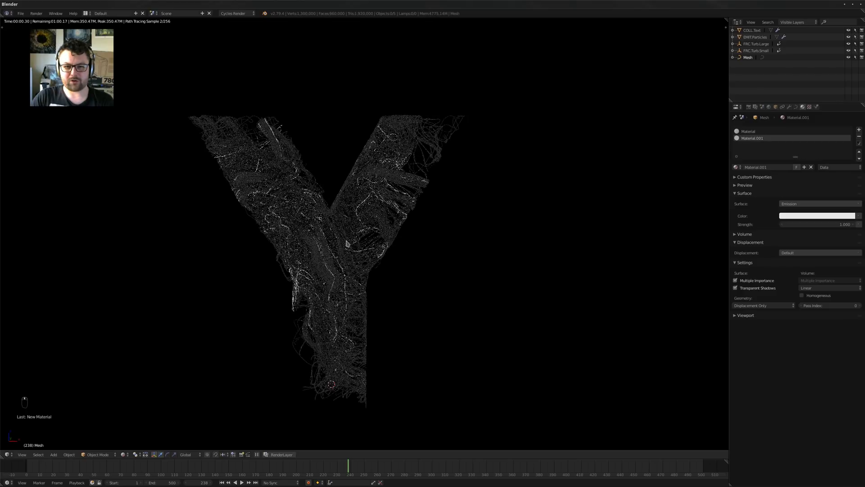
click(825, 224)
text(5)
key(Return)
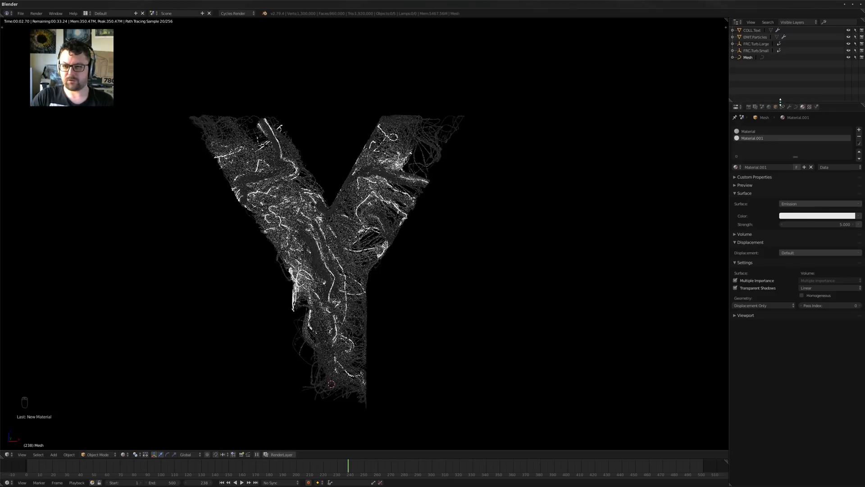
Set the strand curve's bevel depth to 0.1 in its geometry settings
click(796, 107)
click(831, 265)
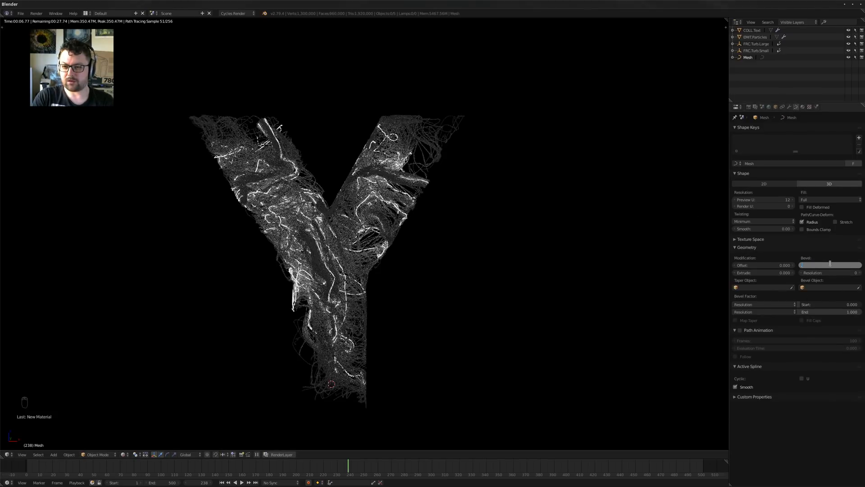
text(.1)
key(Return)
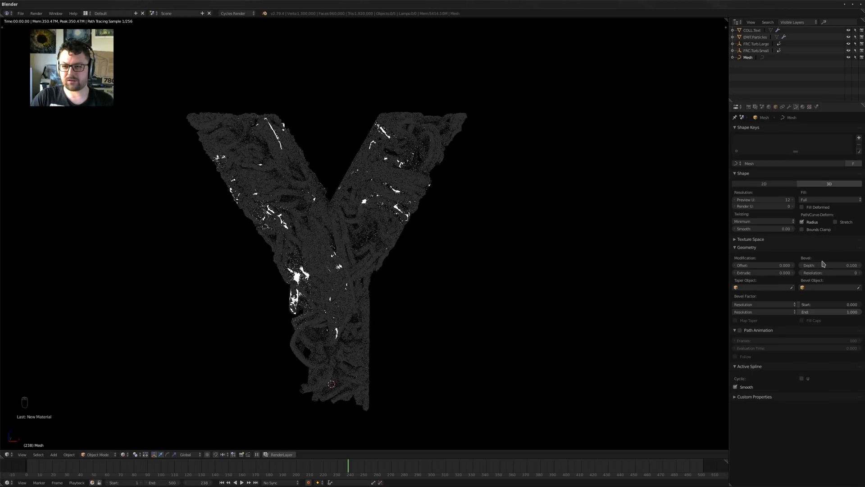
Return the viewport to solid shading and reduce the strand curve's bevel depth to 0.01
key(shift+z)
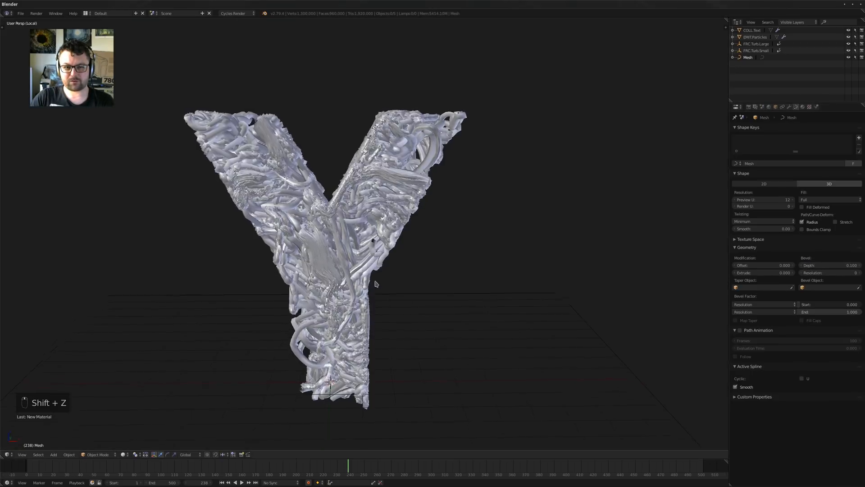
scroll(377, 281, up, 5)
click(824, 264)
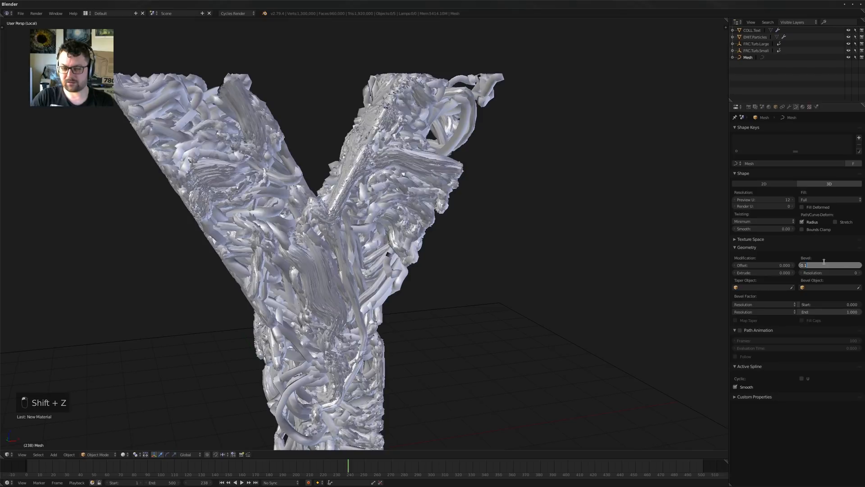
text(.01)
key(Return)
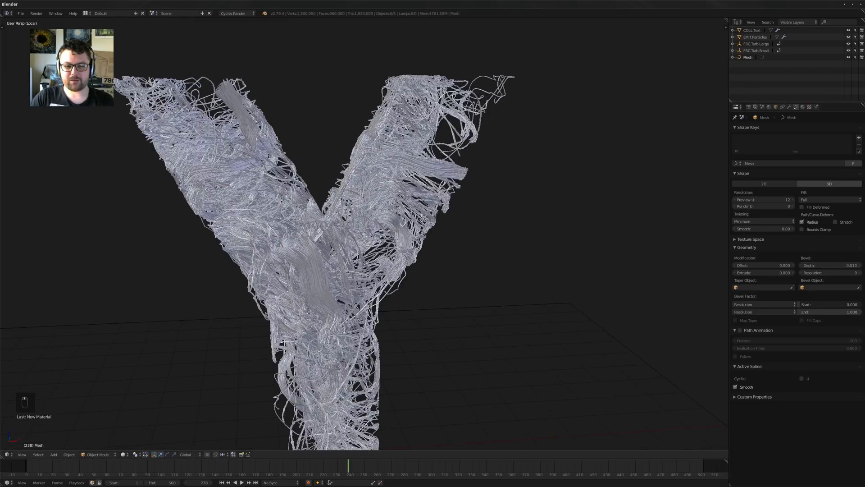
Enter Edit Mode on the strand curve and display the transform properties of the selected strands
key(Tab)
shift+middle_drag(346, 231, 376, 238)
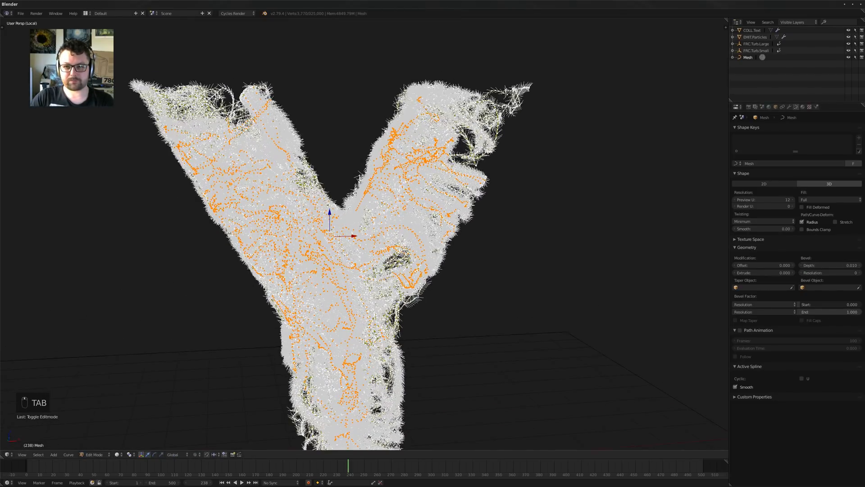
key(n)
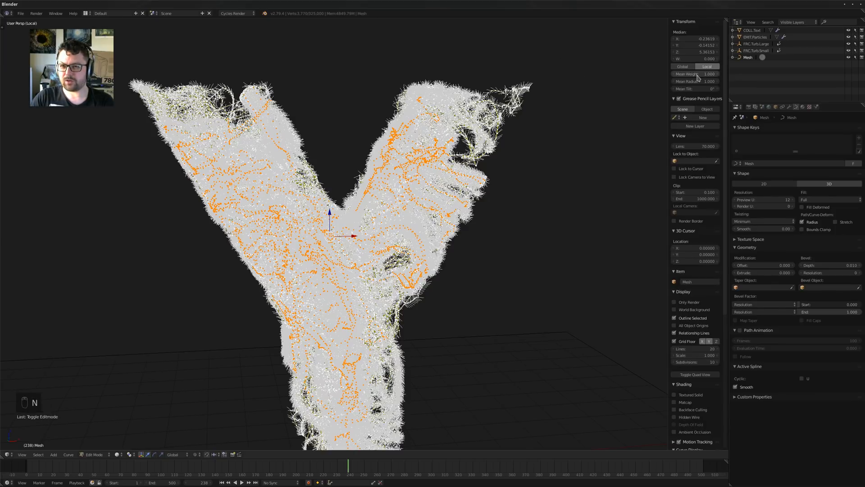
shift+middle_drag(481, 221, 427, 200)
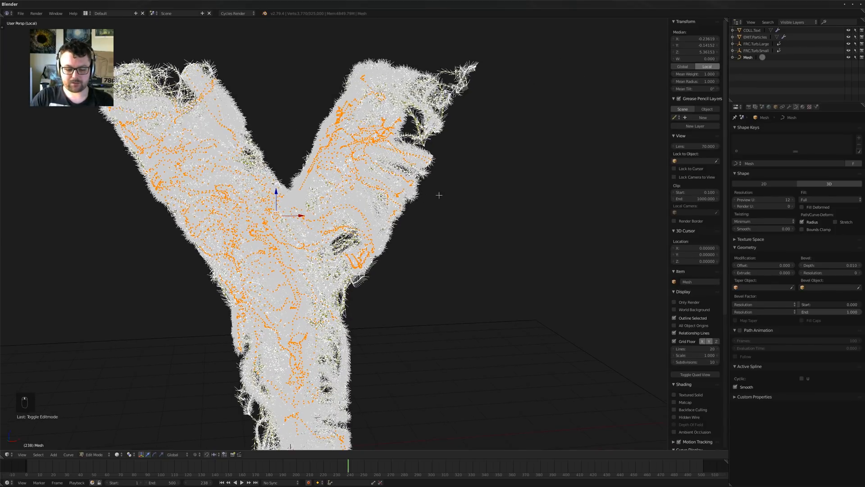
key(ctrl+a)
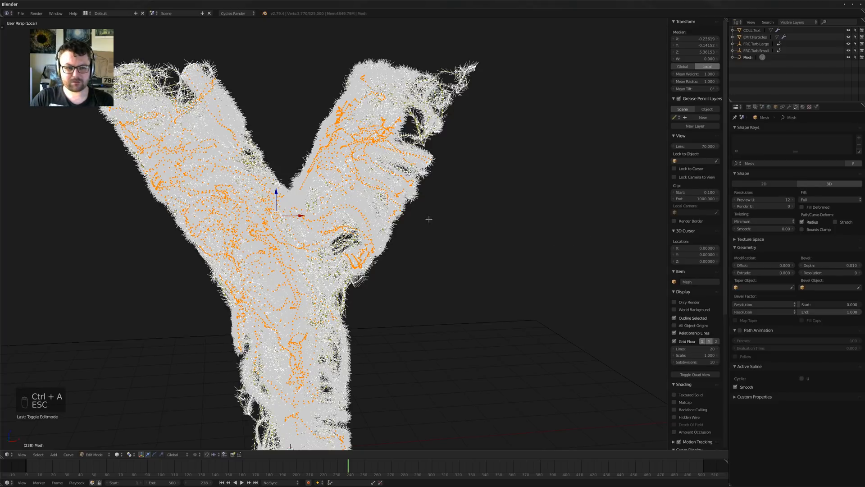
key(Escape)
key(ctrl+t)
key(Escape)
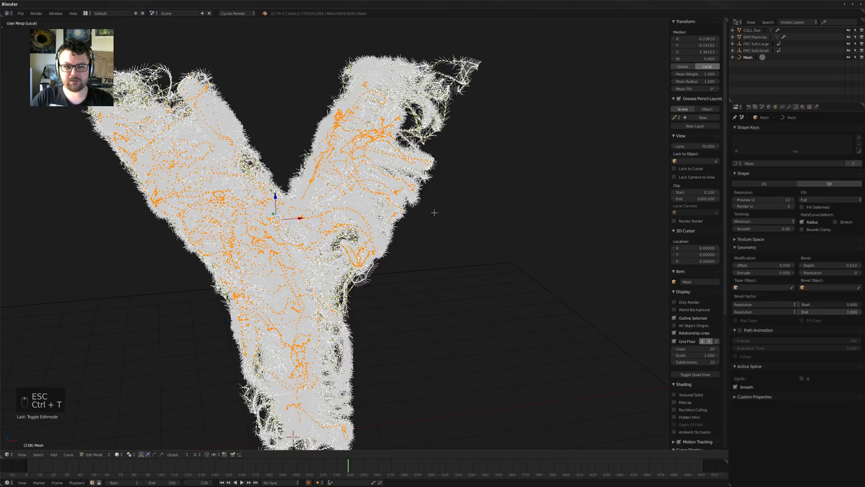
Set the curve radius of the selected strands to 5 and leave Edit Mode
key(t)
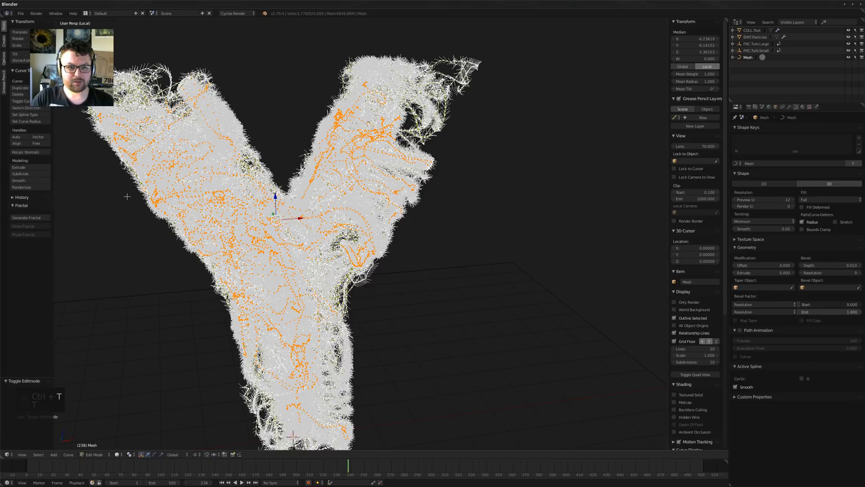
middle_drag(187, 180, 208, 189)
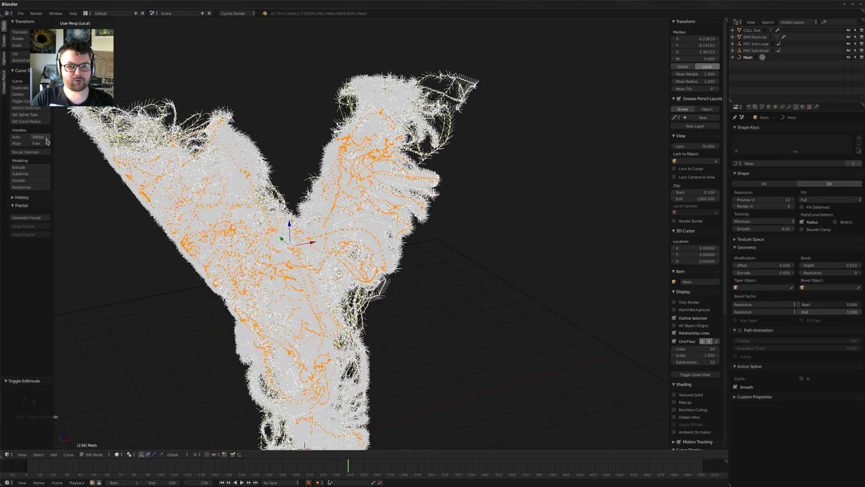
click(24, 122)
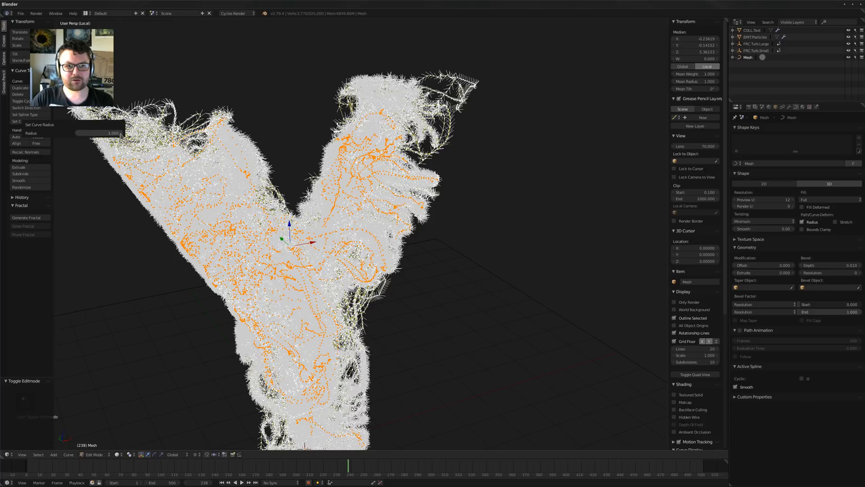
click(104, 132)
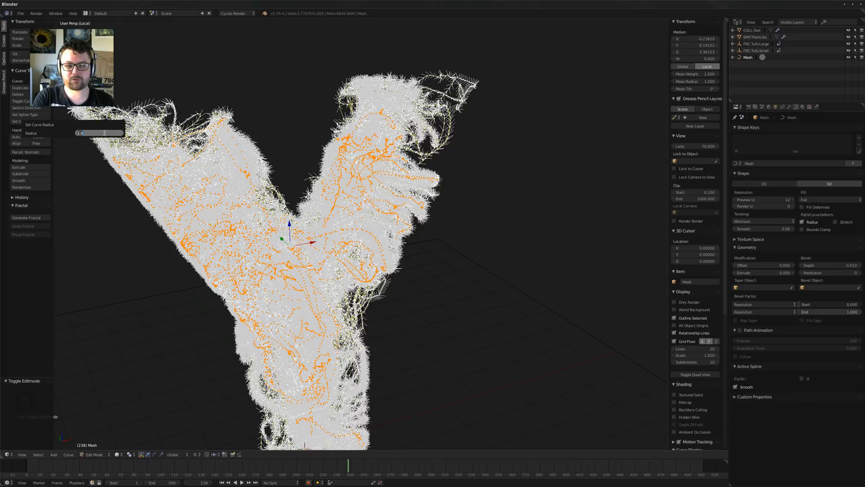
text(5)
key(Return)
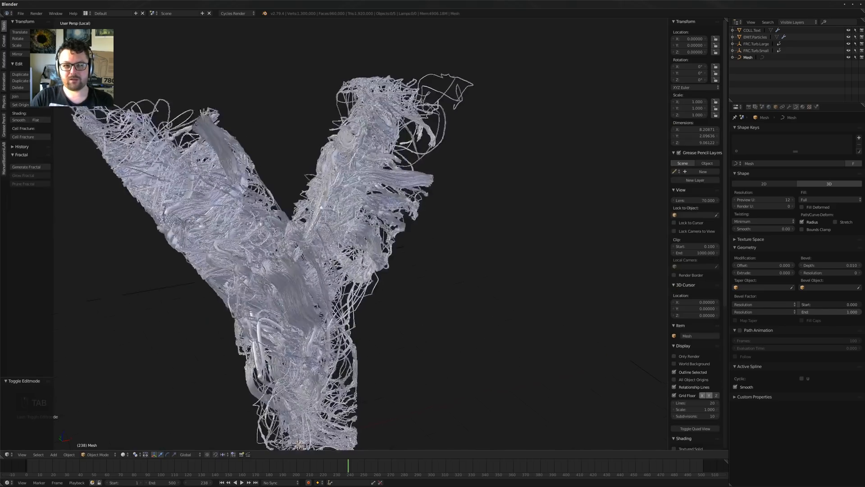
key(Tab)
Examine the thickness variation of the strands across the Y up close and from a distance
middle_drag(391, 206, 306, 261)
scroll(386, 214, up, 7)
scroll(306, 260, down, 10)
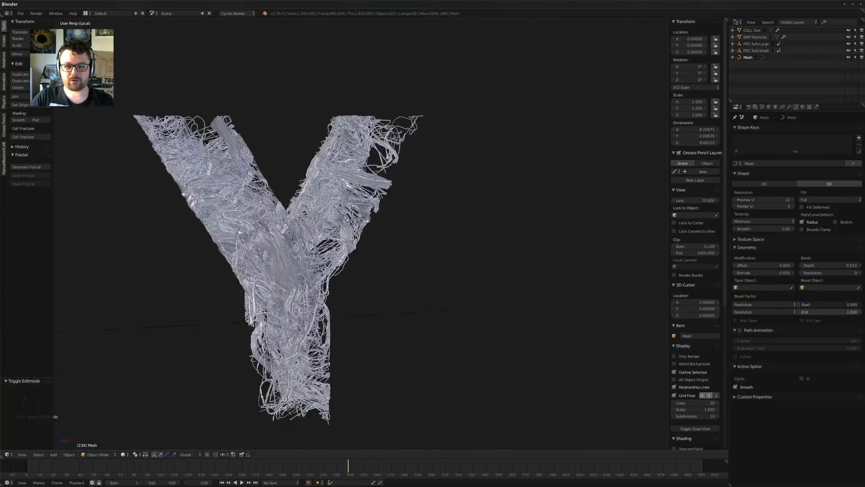
scroll(309, 237, up, 9)
middle_drag(309, 237, 292, 218)
scroll(298, 233, down, 9)
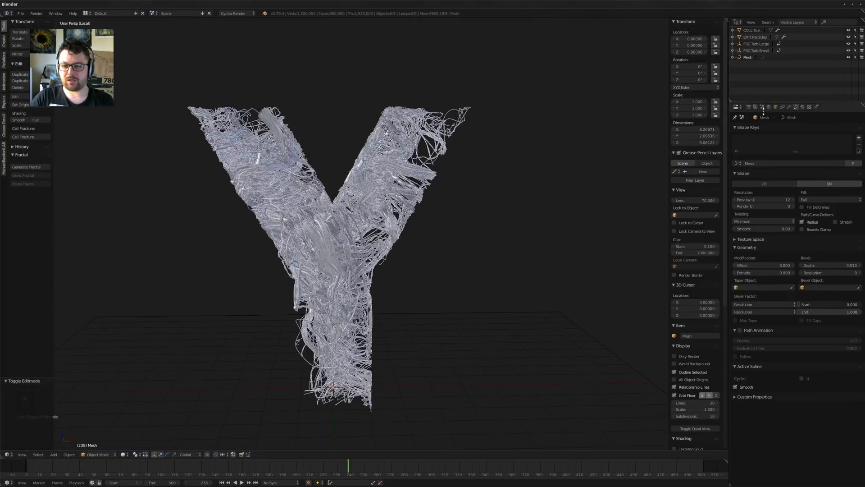
Preview the Y in rendered shading and set the emission strength of Material.001 to 2.5
click(803, 108)
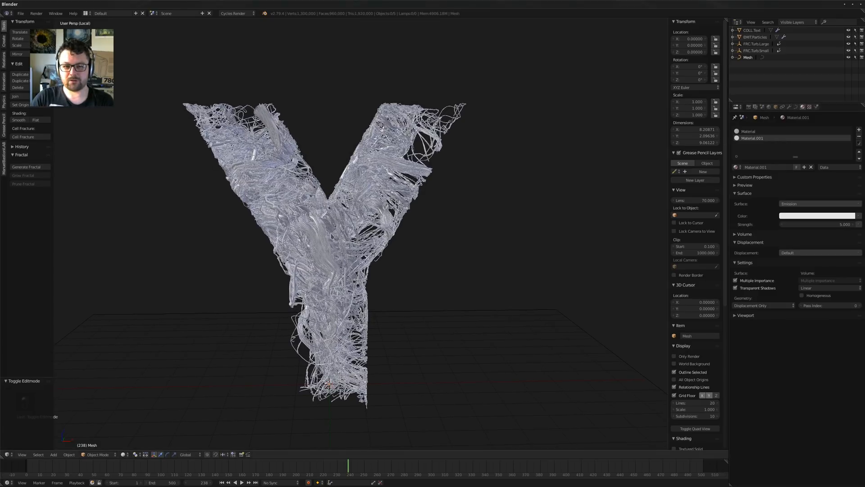
key(shift+z)
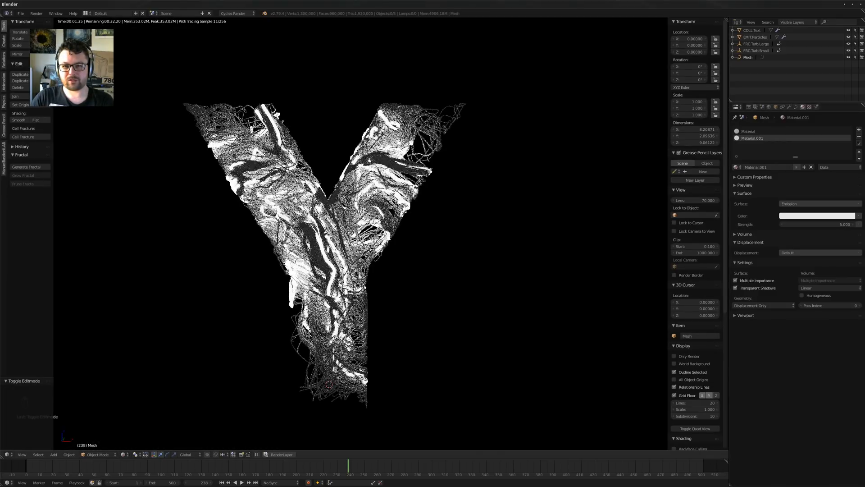
middle_drag(341, 237, 343, 240)
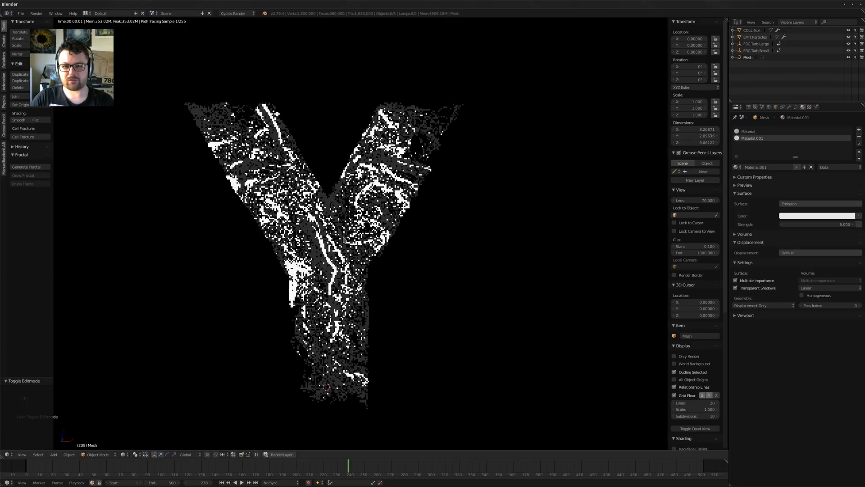
scroll(342, 234, up, 4)
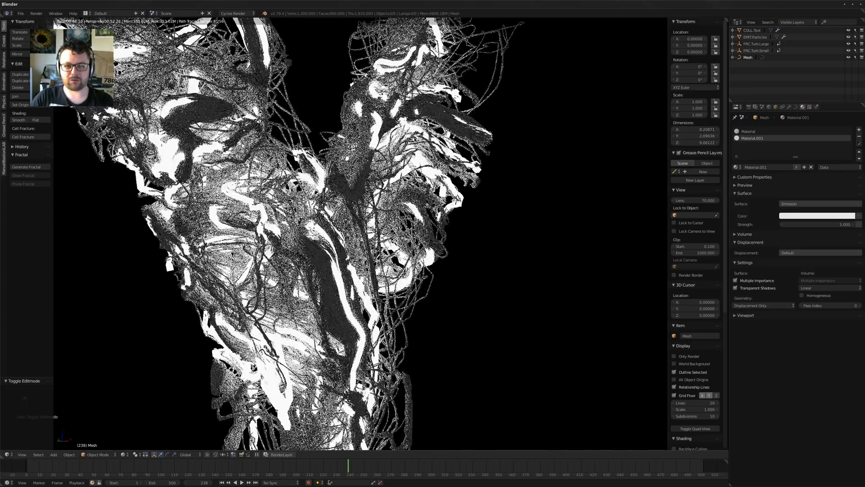
click(811, 224)
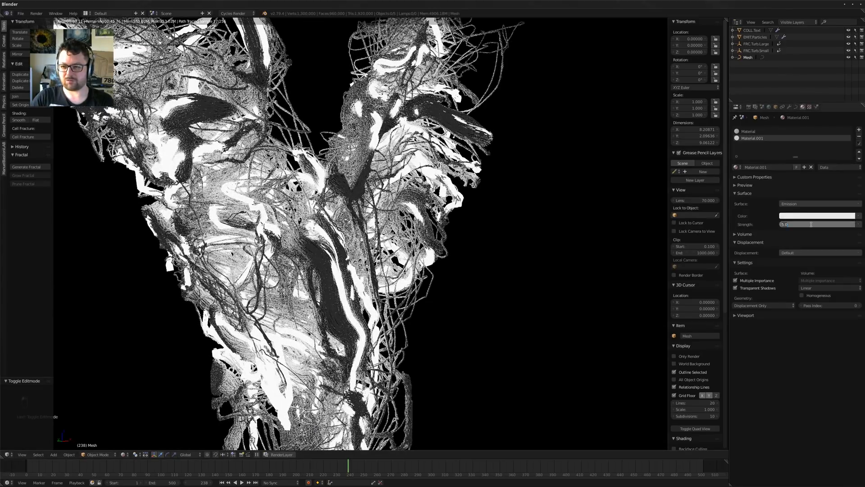
text(2.5)
key(Return)
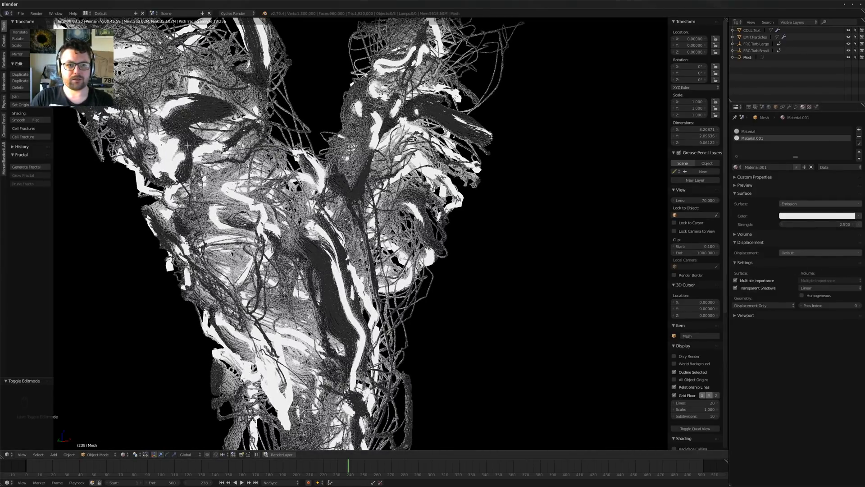
Set the curve radius of the selected glowing strands to 2 and return to Object Mode
key(Tab)
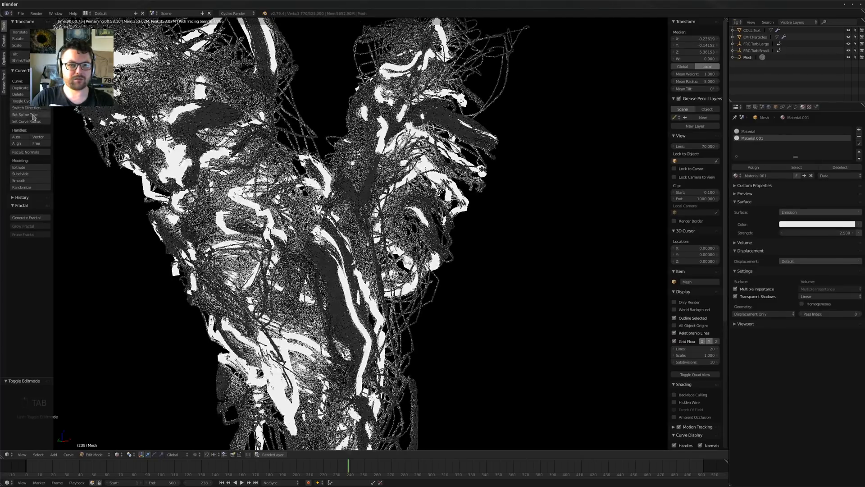
click(32, 116)
click(18, 121)
click(107, 133)
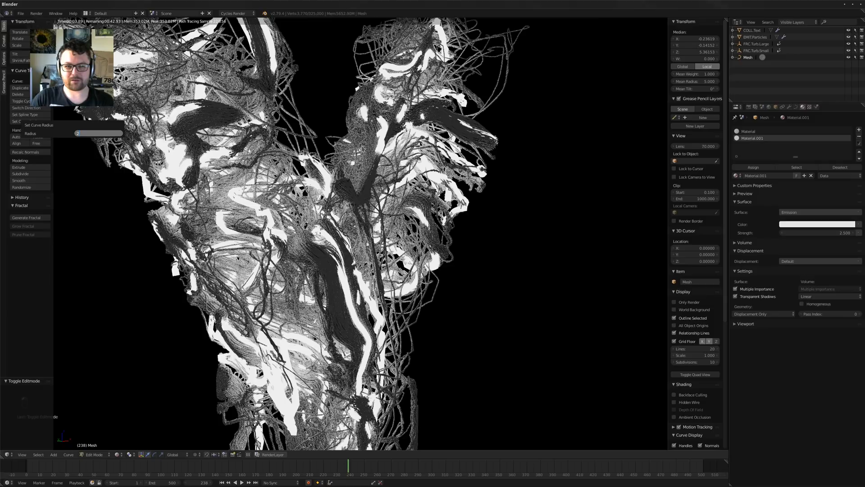
key(Return)
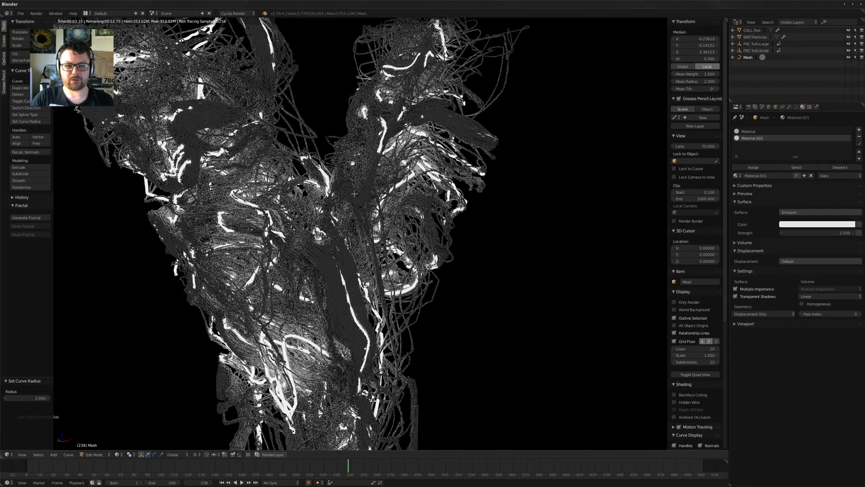
middle_drag(357, 193, 328, 197)
key(Tab)
scroll(327, 198, down, 5)
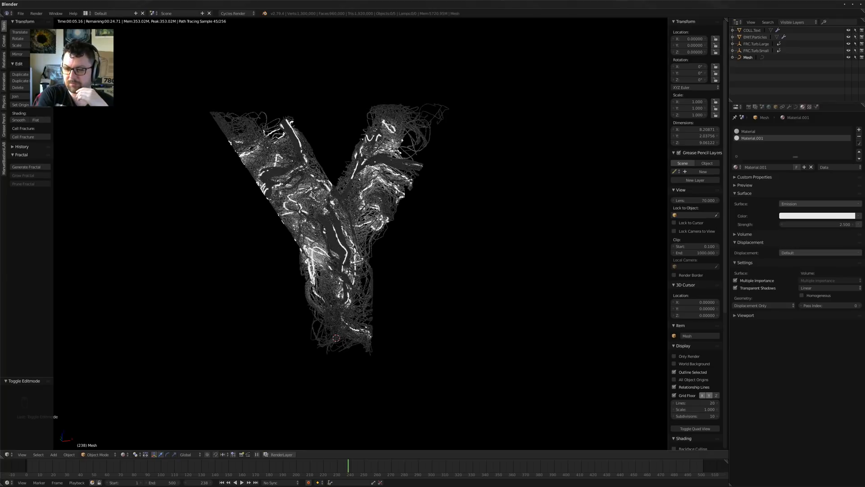
Switch back to solid shading, hide both viewport side panels and inspect the strand Y
middle_drag(450, 208, 378, 224)
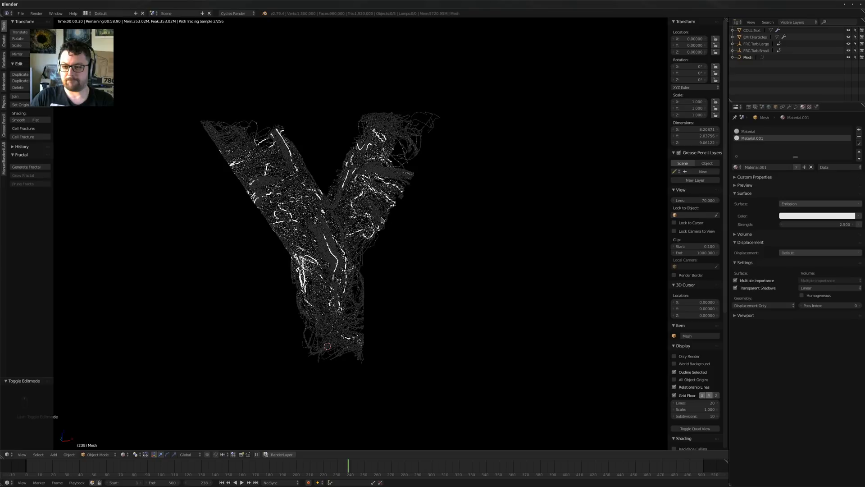
key(shift+z)
key(t)
key(n)
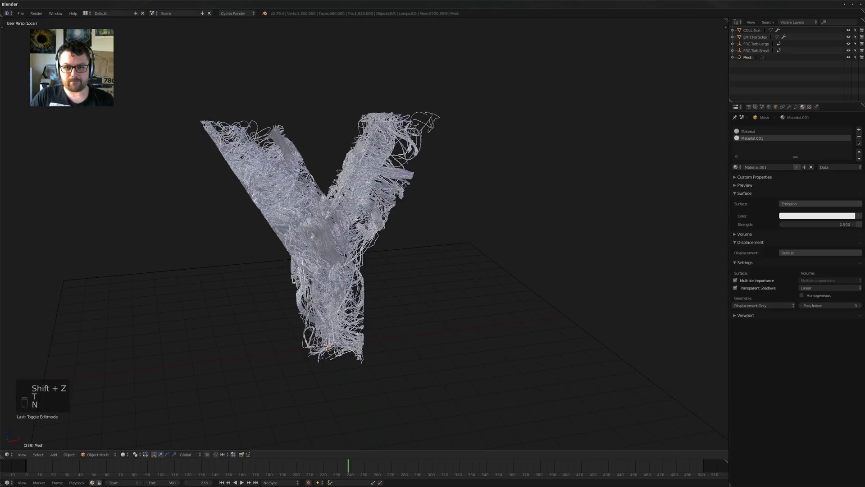
scroll(355, 242, up, 4)
mouse_move(356, 243)
middle_down()
mouse_move(437, 224)
mouse_move(303, 225)
mouse_move(406, 225)
mouse_move(364, 229)
middle_up()
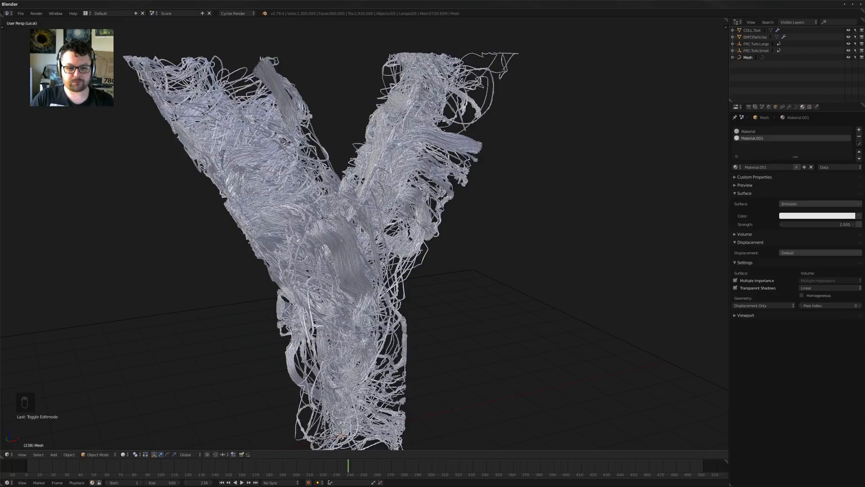
scroll(360, 226, down, 4)
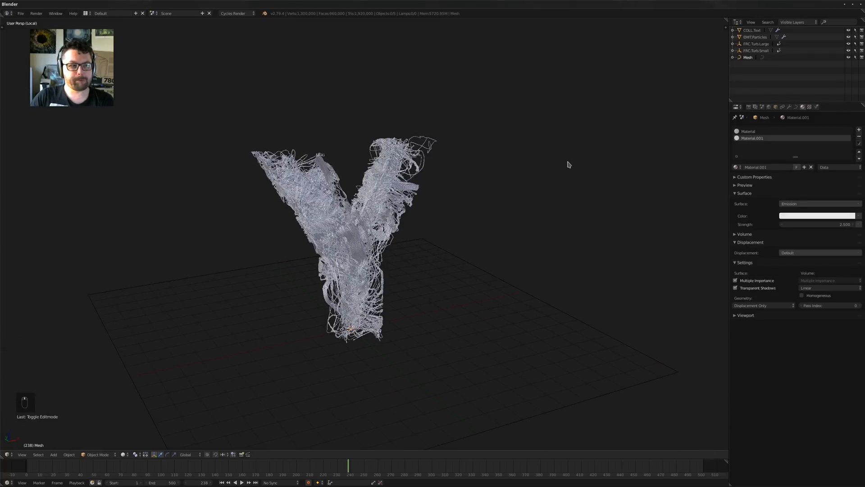
Switch to gThumb to view the finished M and N letter renders as references, then return to Blender
click(174, 482)
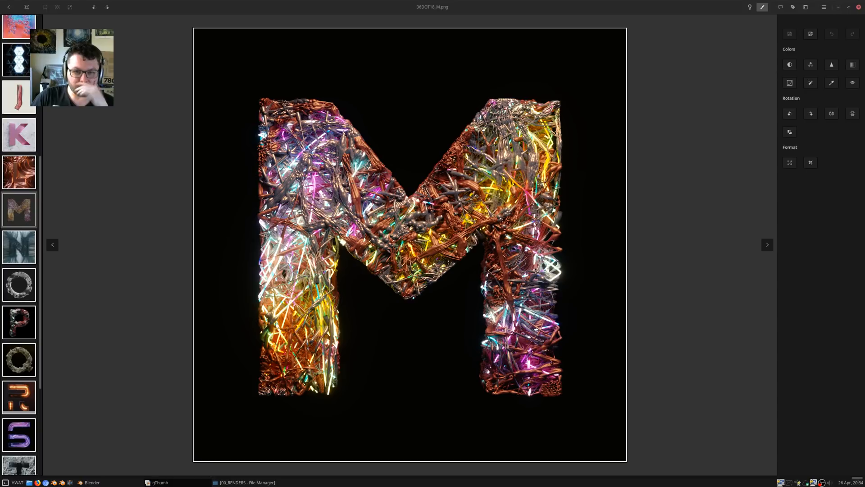
click(25, 253)
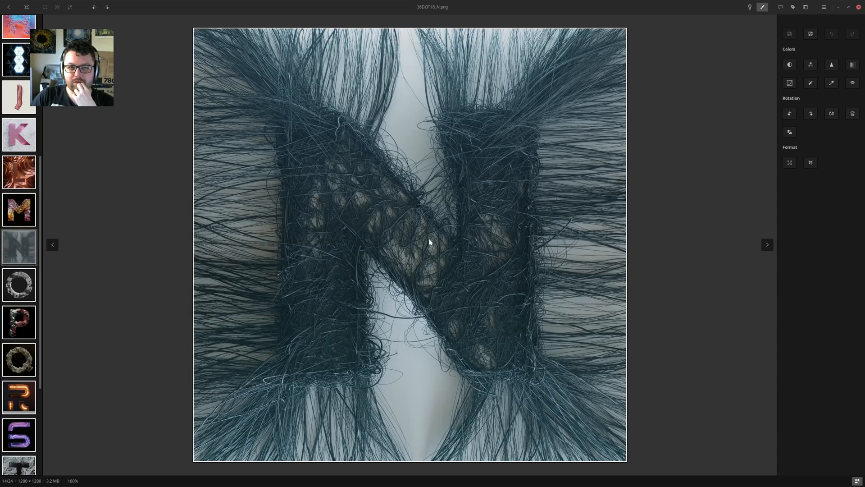
click(838, 8)
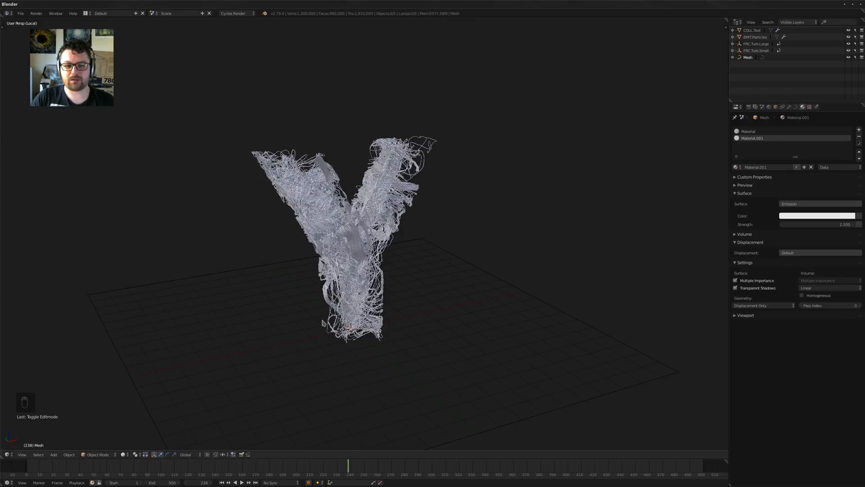
Leave local view to show the whole scene and deselect all objects
middle_drag(439, 262, 431, 352)
key(KP_Divide)
key(a)
key(a)
key(shift+a)
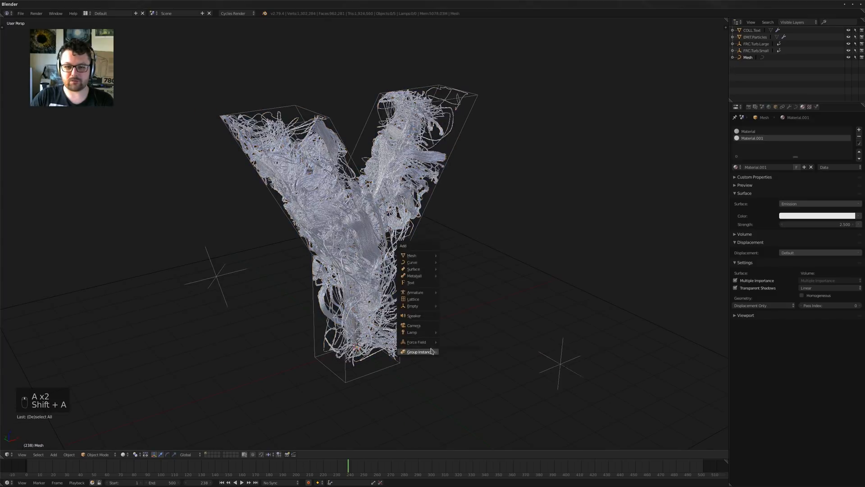
mouse_move(414, 256)
mouse_move(473, 331)
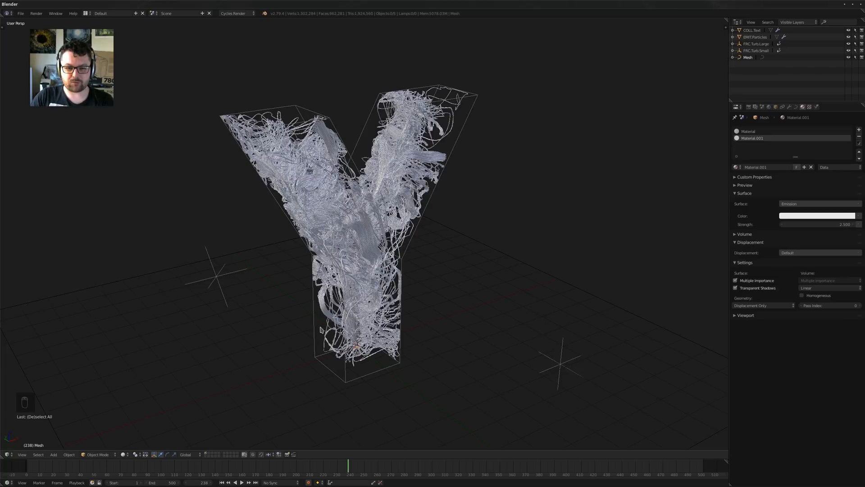
Move the Y collider and both turbulence force fields to the second layer, and show only that layer with everything deselected
right_click(352, 384)
shift+right_click(217, 280)
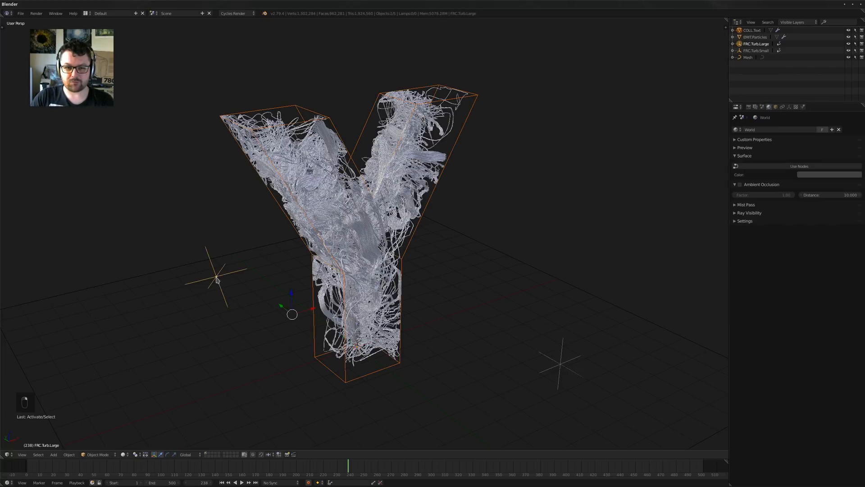
shift+right_click(538, 356)
key(m)
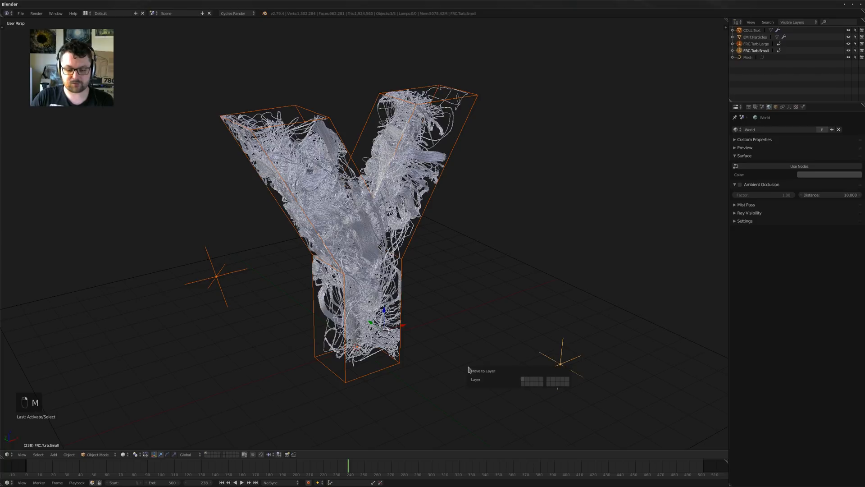
click(527, 380)
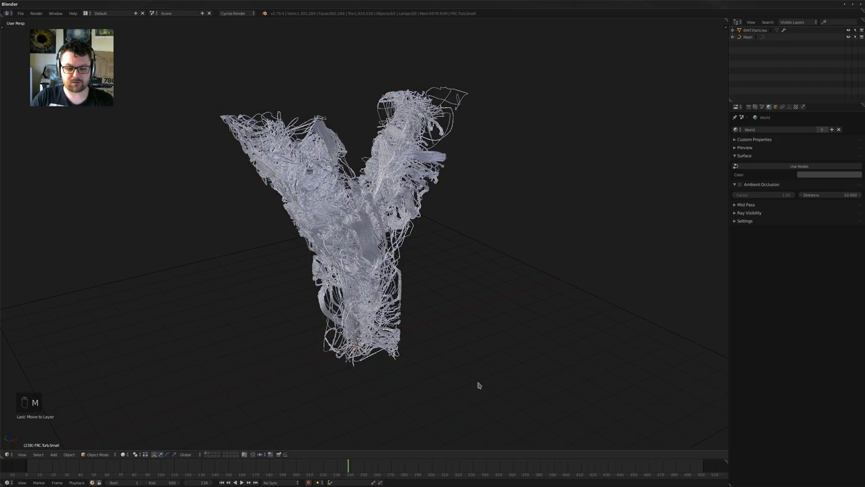
key(ctrl+shift+s)
key(Escape)
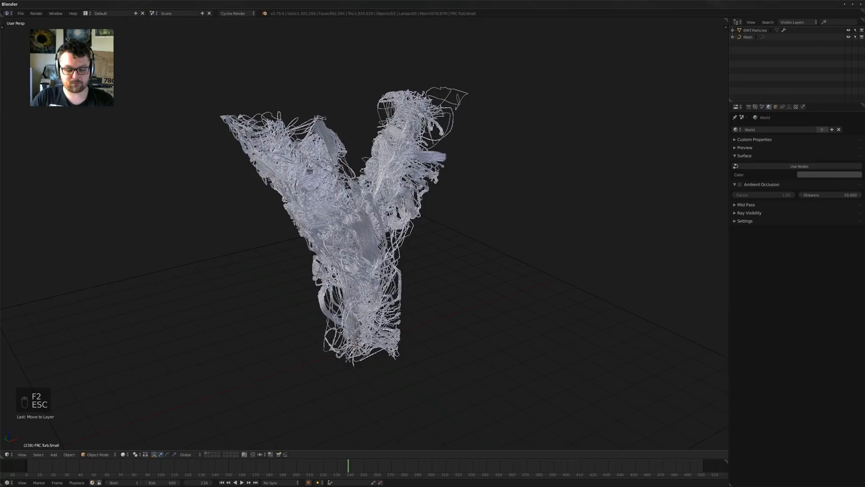
key(2)
middle_drag(450, 330, 391, 327)
key(a)
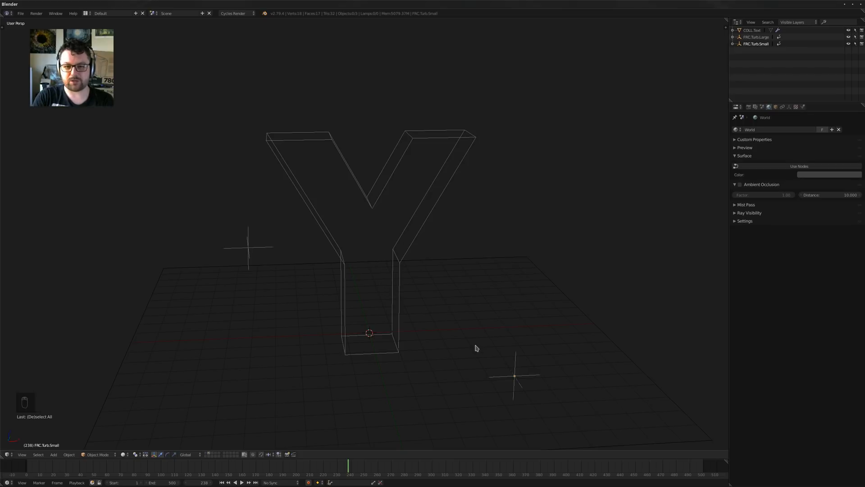
Return to frame 1, add a cube at the Y's base and enlarge its mesh in Edit Mode until it encloses the letter
key(shift+Left)
middle_drag(479, 347, 417, 357)
key(shift+a)
key(shift+a)
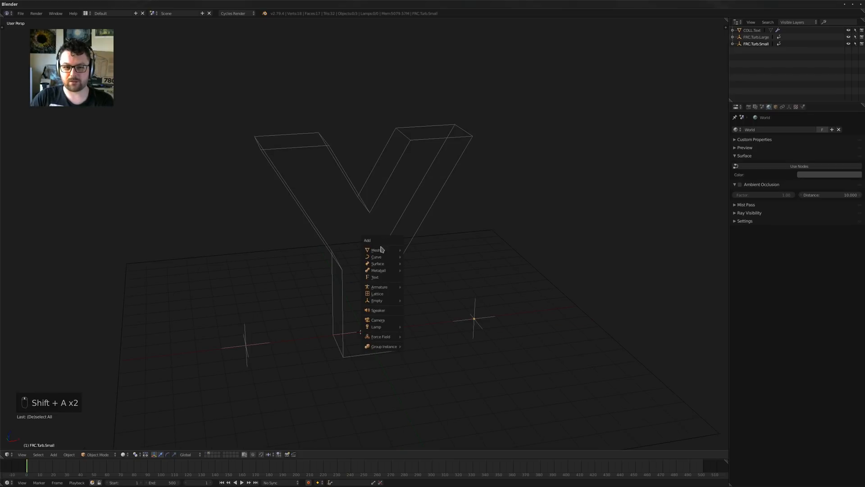
mouse_move(381, 249)
click(430, 256)
key(Tab)
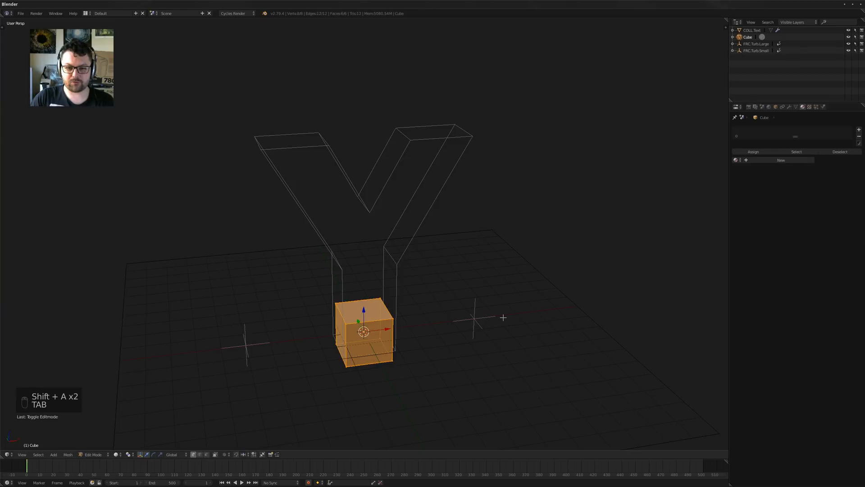
key(s)
click(502, 315)
key(Tab)
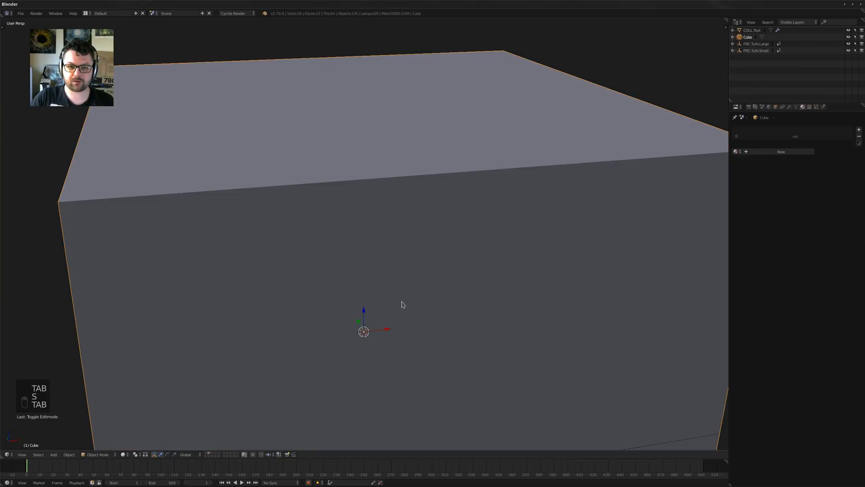
In front wireframe view, scale the cube's mesh down to fit more closely around the Y
scroll(397, 307, down, 4)
key(KP_1)
key(z)
shift+middle_drag(378, 324, 392, 253)
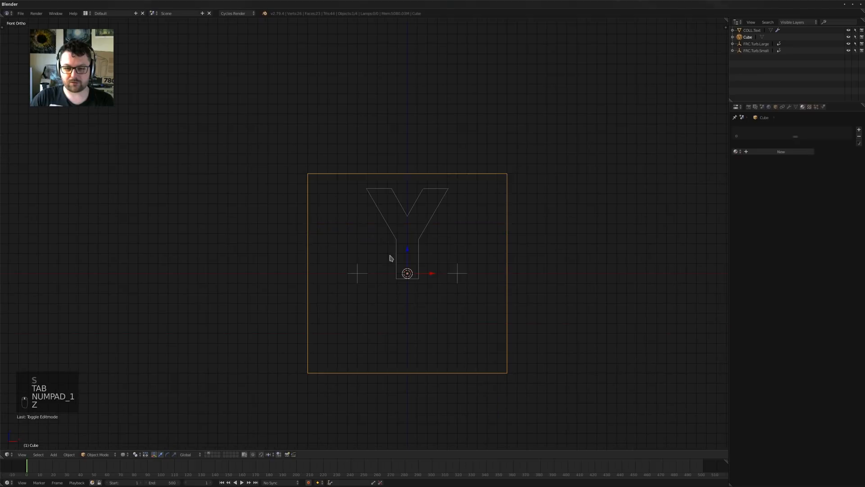
key(Tab)
key(s)
click(579, 369)
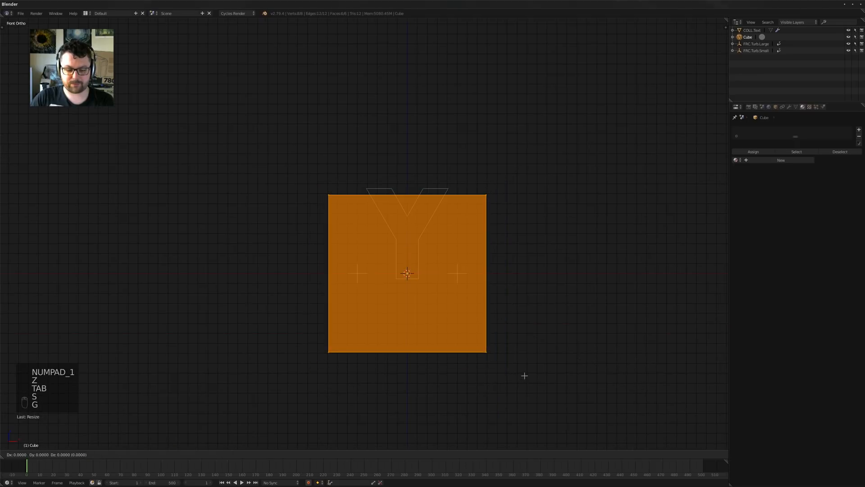
Move the cube up along Z in Object Mode until it surrounds the Y with a margin on every side
key(g)
key(z)
click(527, 339)
key(Tab)
key(g)
key(z)
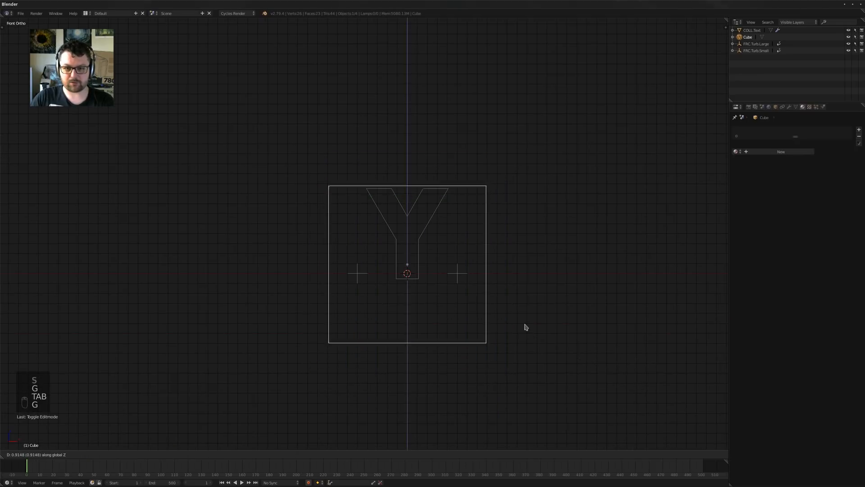
click(517, 310)
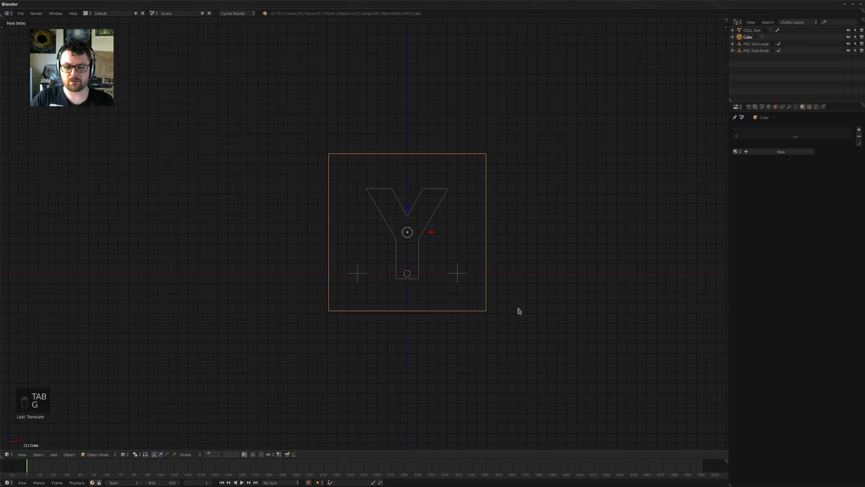
Flatten the whole cube mesh along the Y axis to about 0.07 of its depth, using solid shading
middle_drag(518, 309, 503, 338)
key(Tab)
key(z)
key(a)
key(a)
key(a)
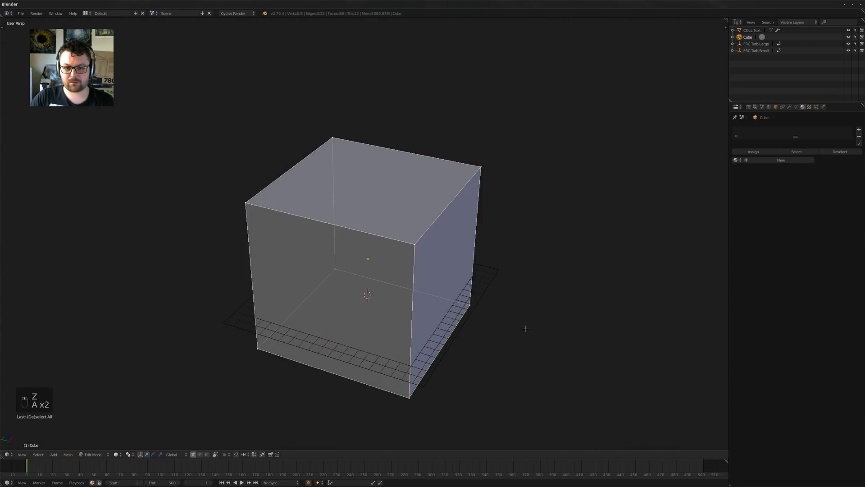
key(a)
key(s)
key(y)
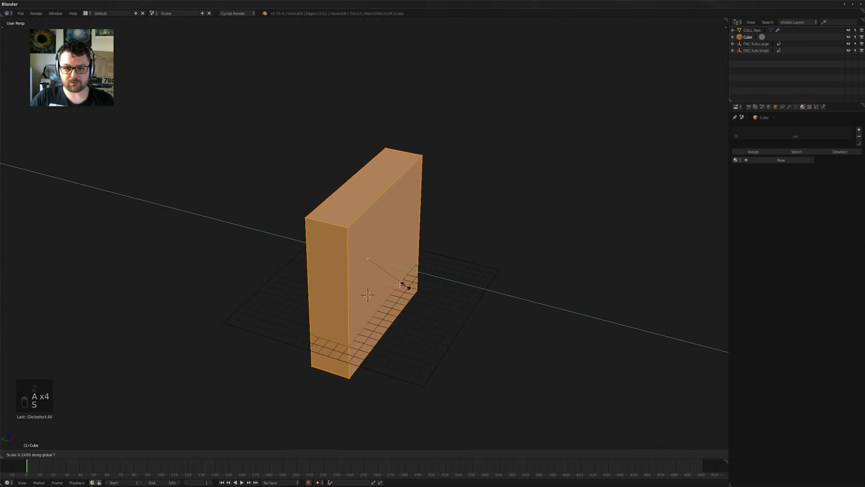
click(376, 269)
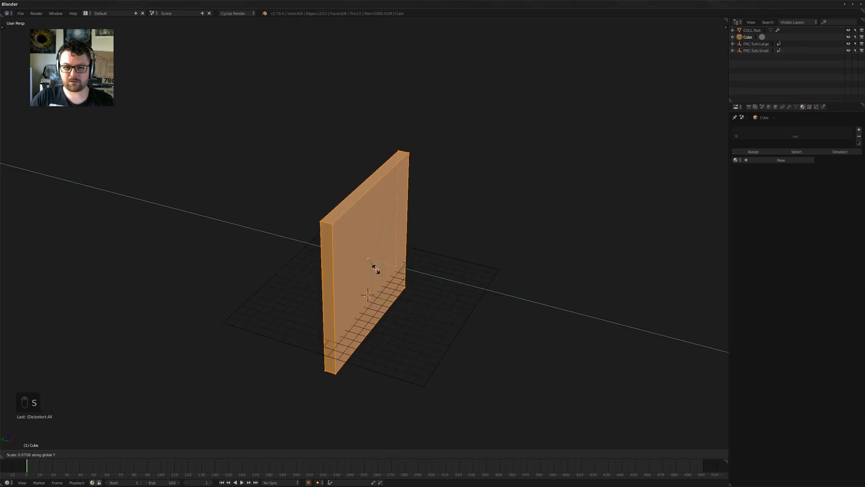
Switch to face selection and delete the slab's large front and back faces to leave an open frame
middle_drag(375, 269, 383, 288)
key(ctrl+Tab)
click(387, 318)
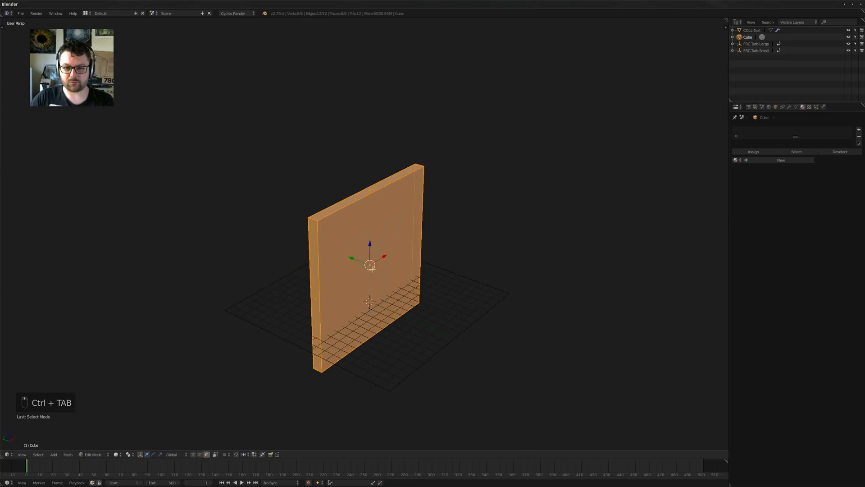
middle_drag(386, 318, 468, 275)
right_click(472, 272)
shift+right_click(469, 272)
key(x)
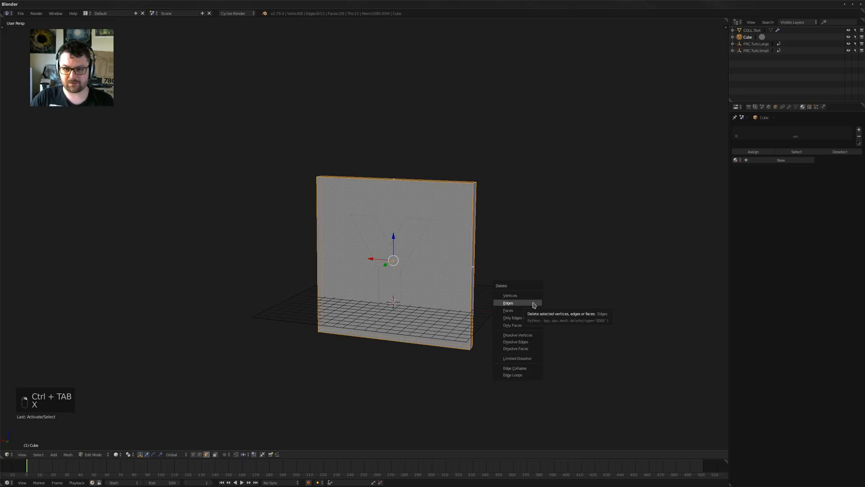
click(509, 310)
Flip the normals of all the frame's faces so they point inward, and return to Object Mode
key(Tab)
key(Tab)
middle_drag(507, 300, 657, 186)
key(a)
key(a)
key(a)
key(w)
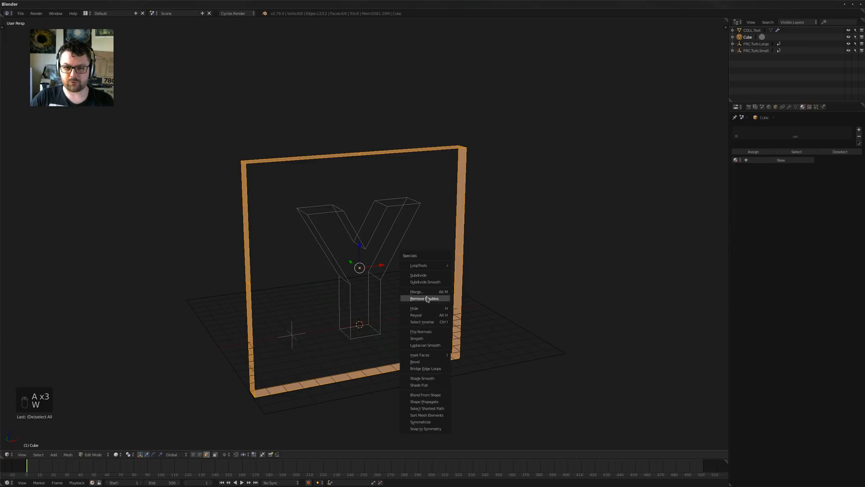
key(Tab)
middle_drag(511, 327, 452, 303)
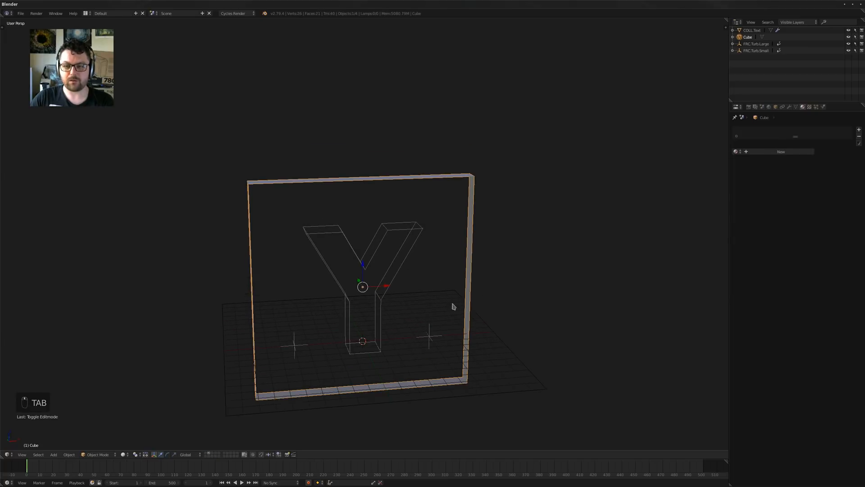
Give the frame a new material and add a particle system using a single-user copy of ParticleSettings
click(768, 153)
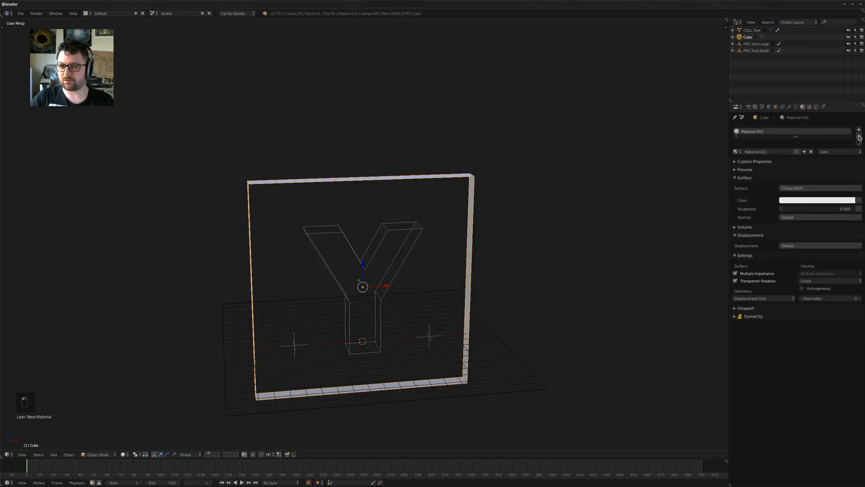
click(816, 107)
click(853, 129)
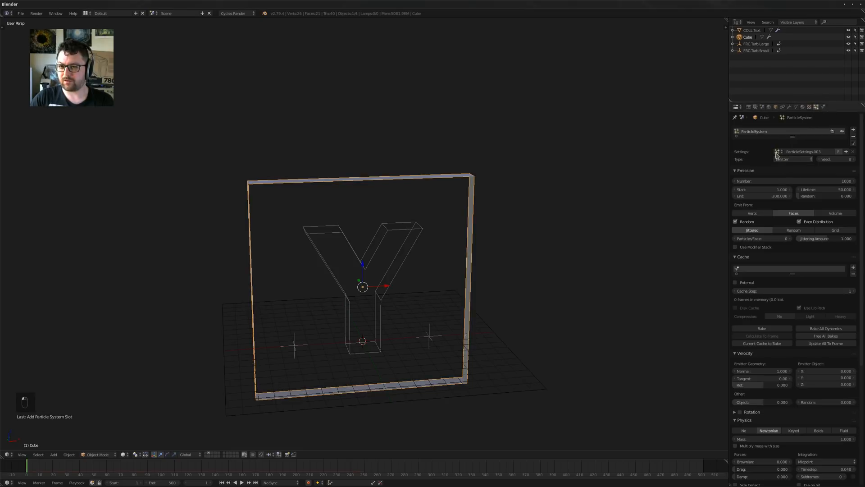
click(782, 154)
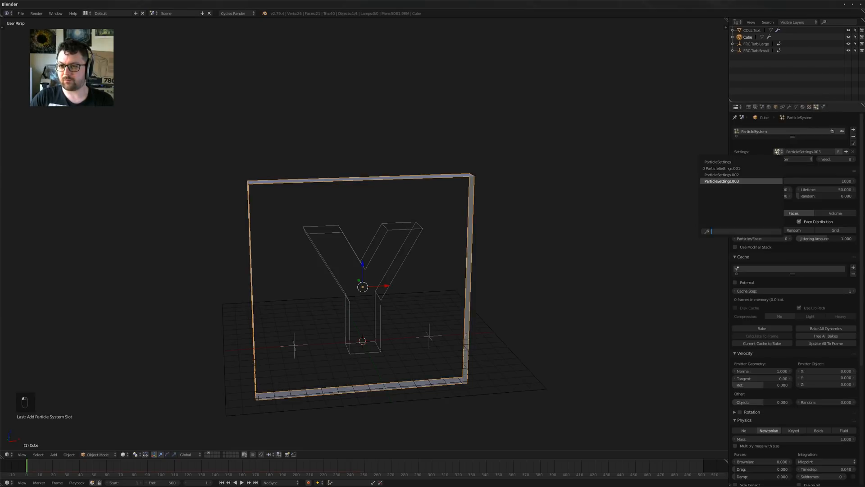
click(731, 163)
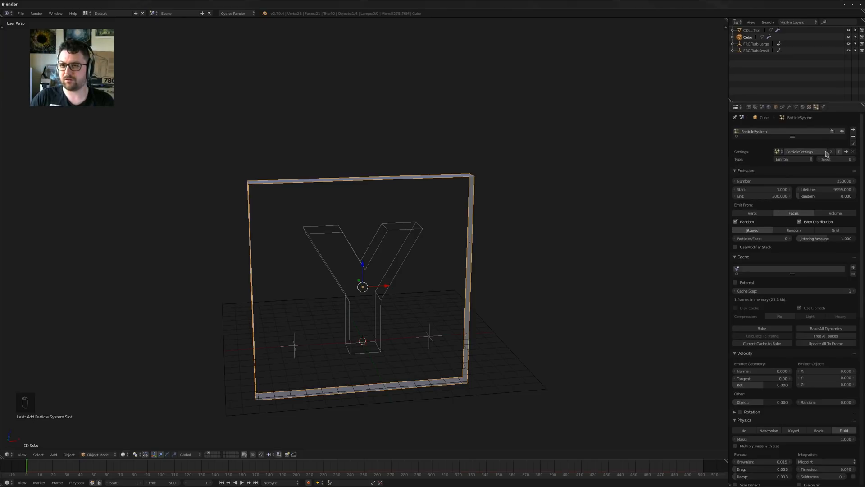
Play the frame's particle simulation with the frame deselected, and rewind to frame 1
shift+middle_drag(535, 202, 465, 228)
key(alt+a)
key(a)
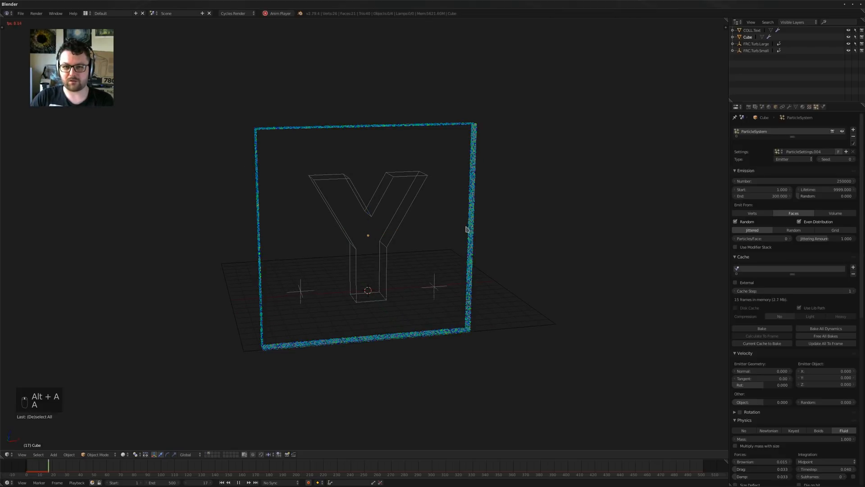
key(alt+a)
key(shift+Left)
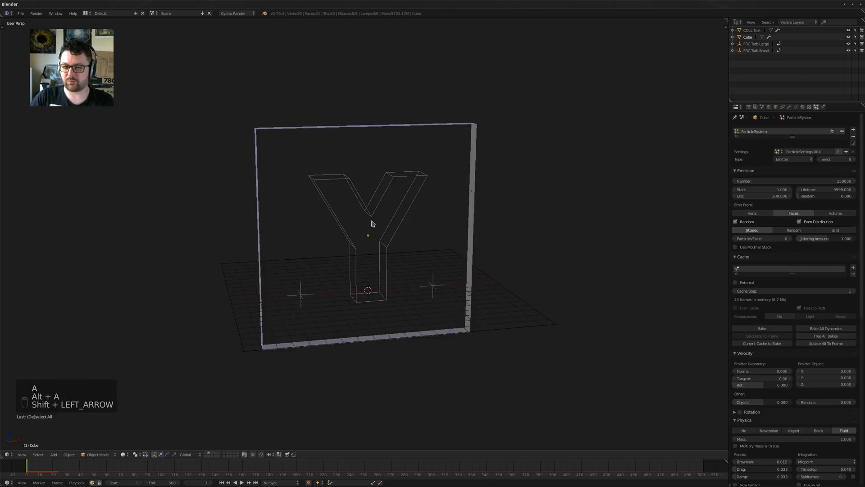
Set the frame emitter's normal velocity to 0.5, preview the simulation and rewind to frame 1
scroll(383, 252, up, 4)
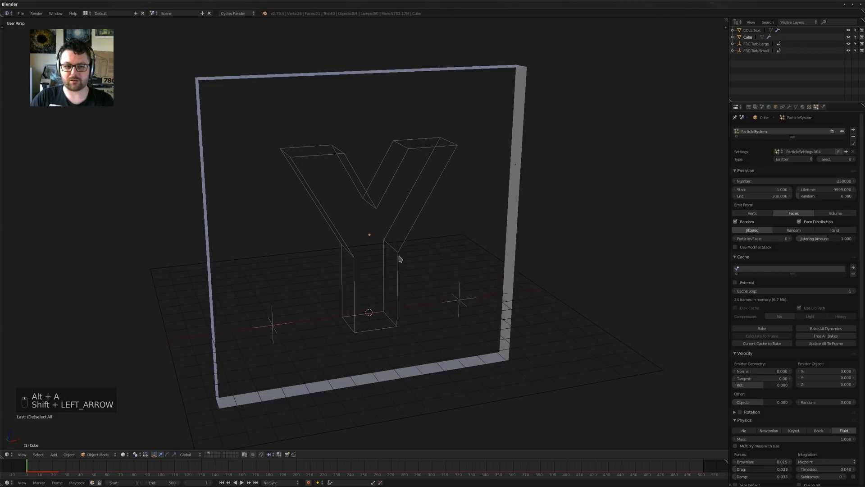
right_click(516, 285)
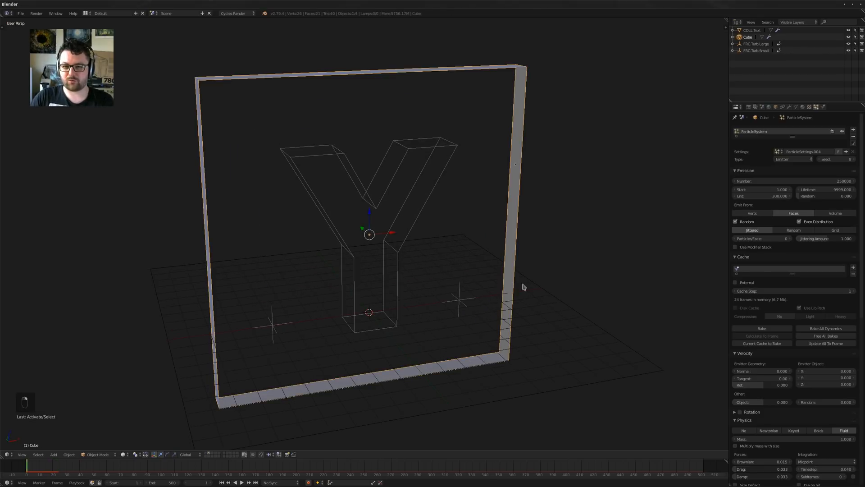
click(762, 370)
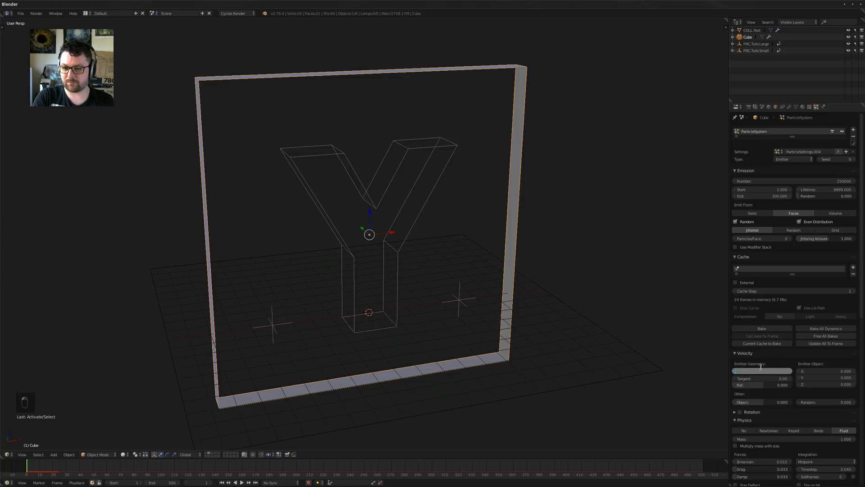
key(BackSpace)
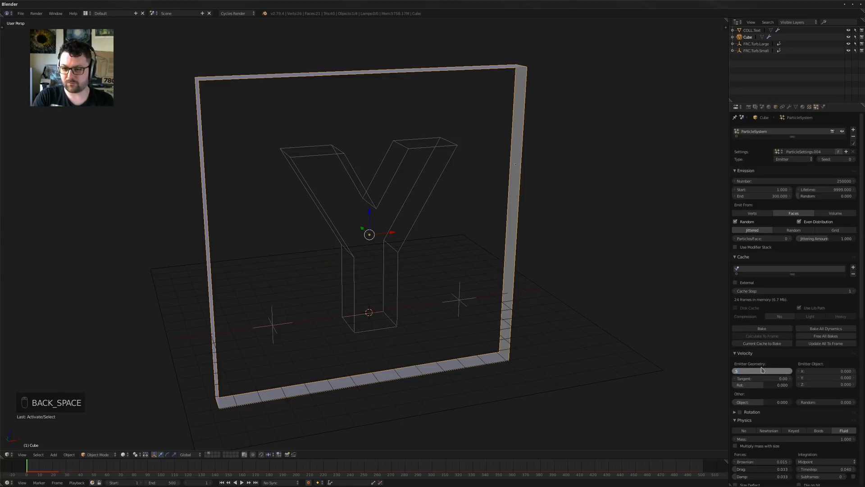
key(Return)
key(alt+a)
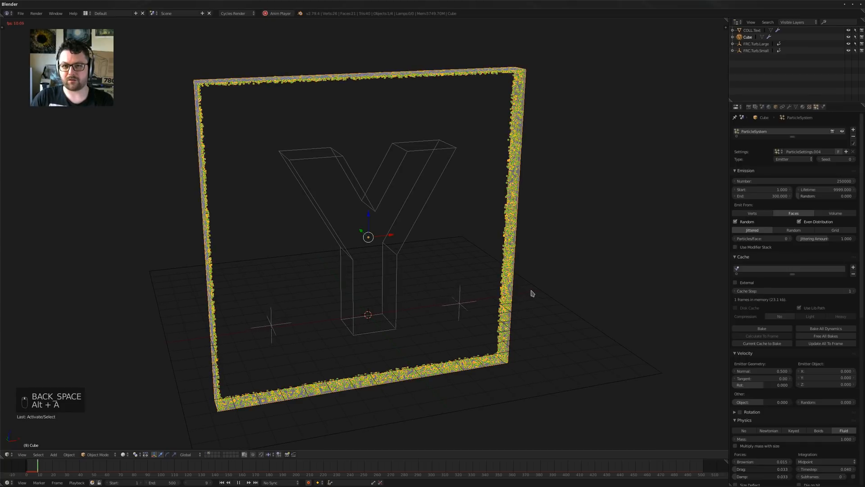
key(a)
key(alt+a)
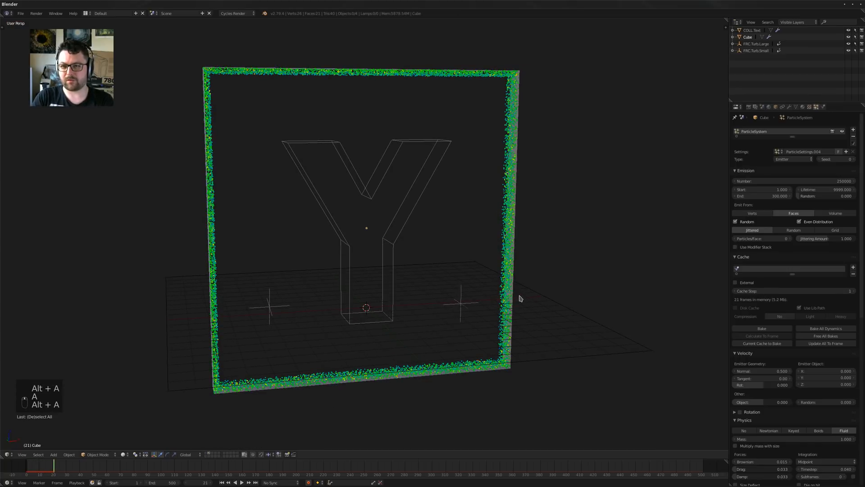
key(shift+Left)
Reduce the particle number to 15000 and play the simulation
click(753, 180)
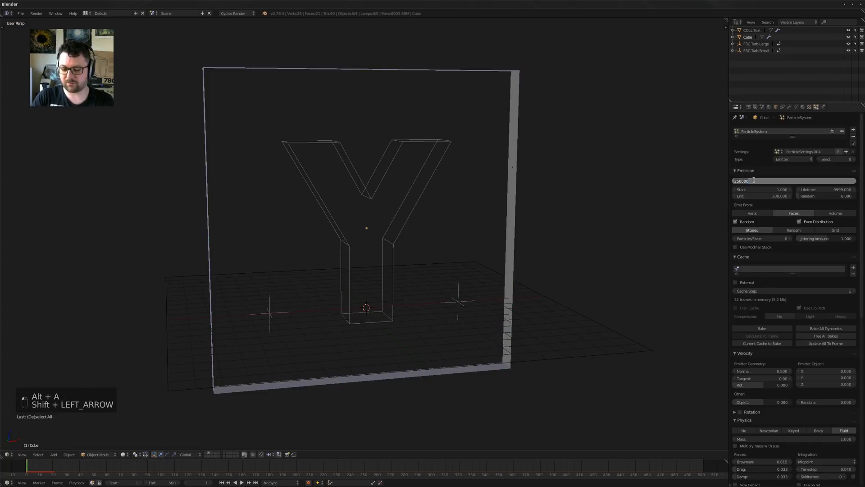
text(200)
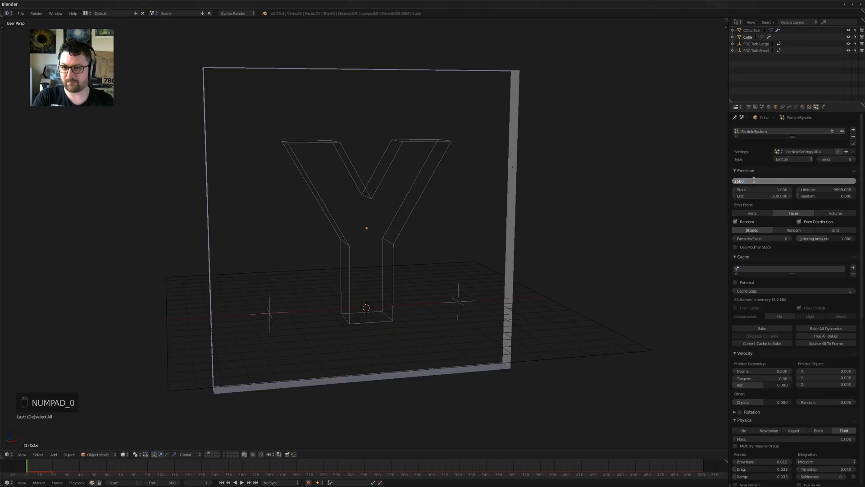
key(BackSpace)
key(BackSpace)
text(00)
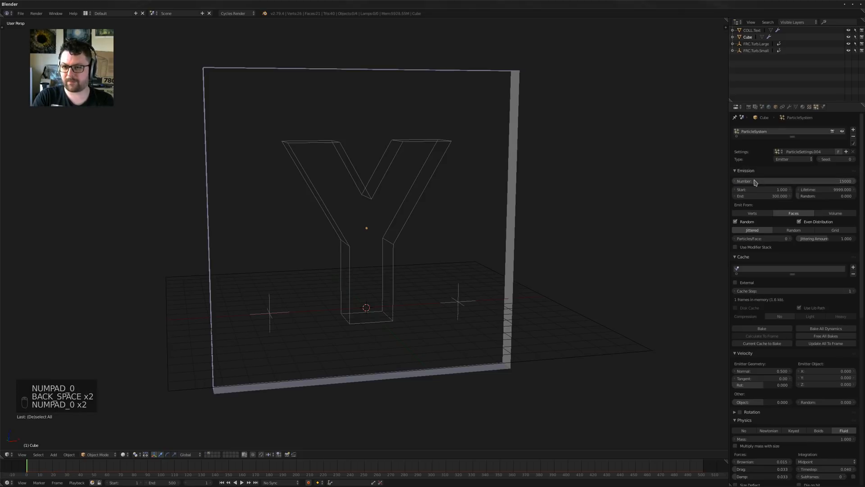
key(alt+a)
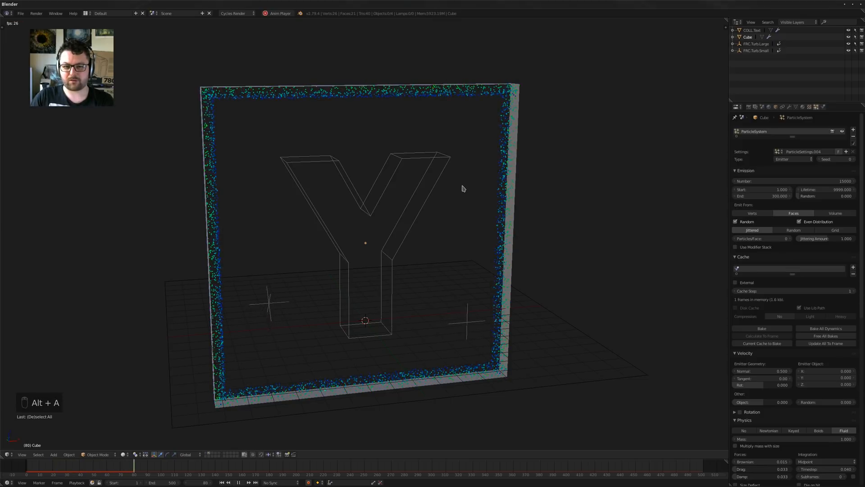
Replay the frame's particle simulation from the start and rewind to frame 1
key(alt+a)
key(shift+Left)
key(alt+a)
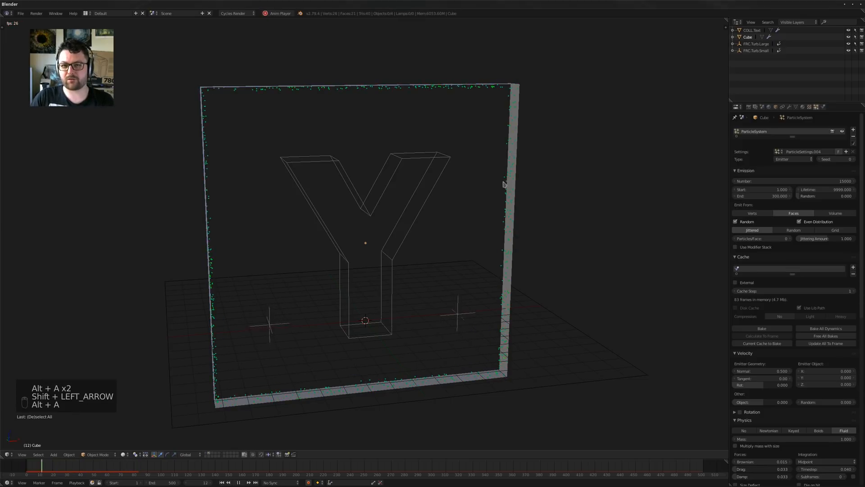
key(alt+a)
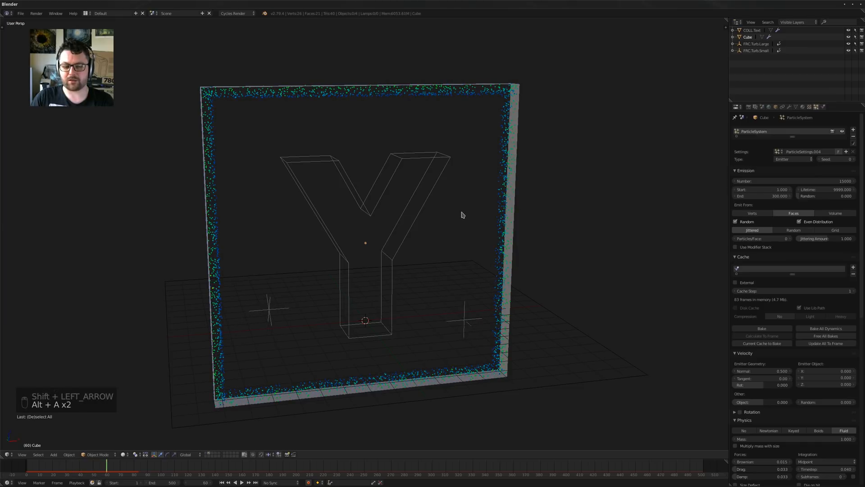
key(shift+Left)
Add a force field to the Y-shaped collision object and set its shape to Surface
right_click(441, 174)
middle_drag(442, 175, 550, 187)
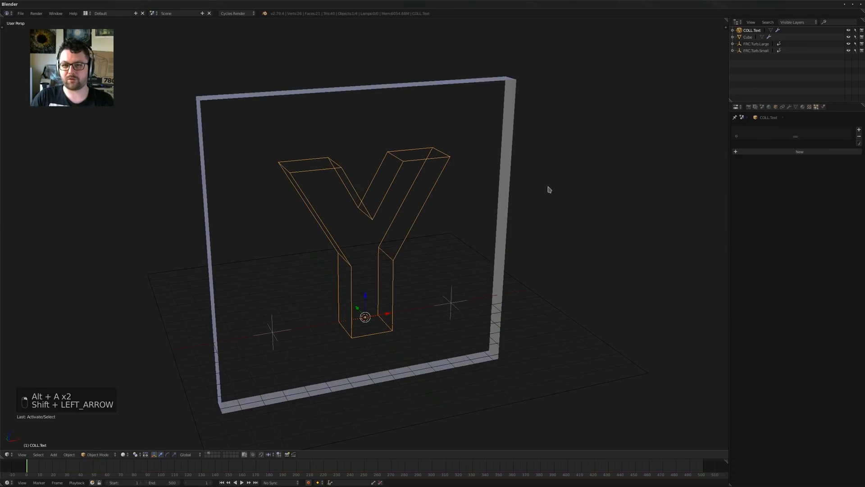
click(823, 107)
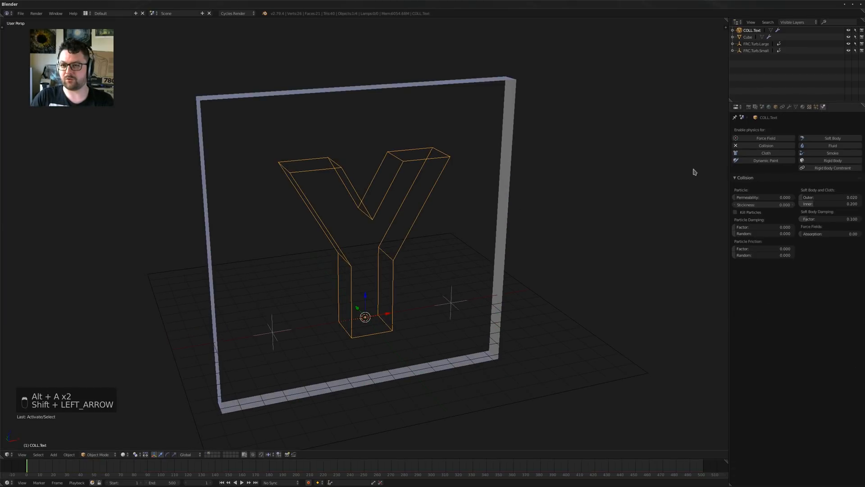
click(762, 138)
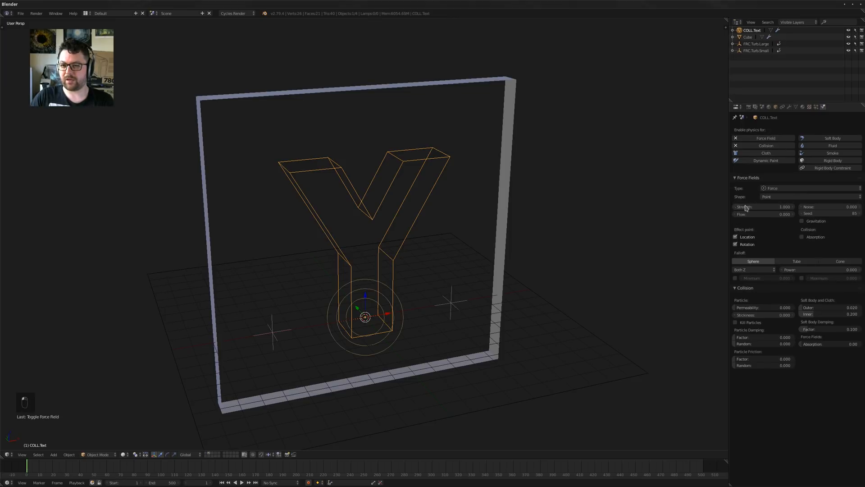
click(775, 197)
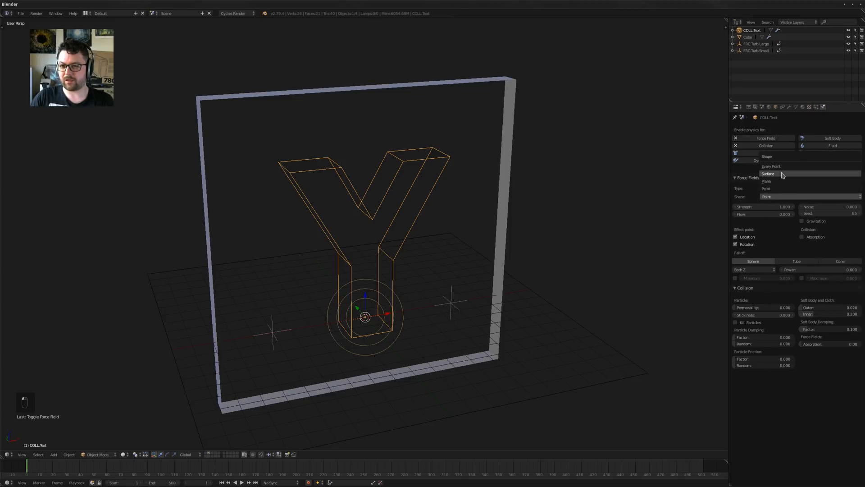
click(788, 174)
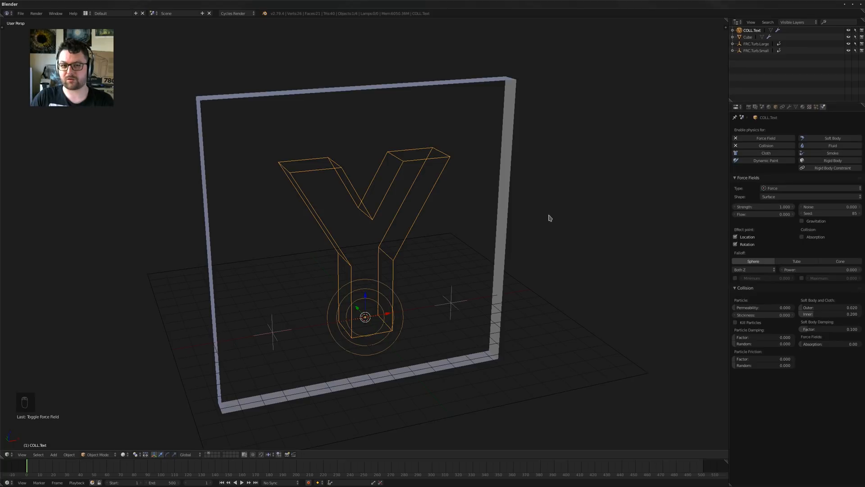
Preview how the Y's surface force field affects the particles from the front and at an angle, and rewind to frame 1
middle_drag(548, 216, 550, 207)
click(749, 209)
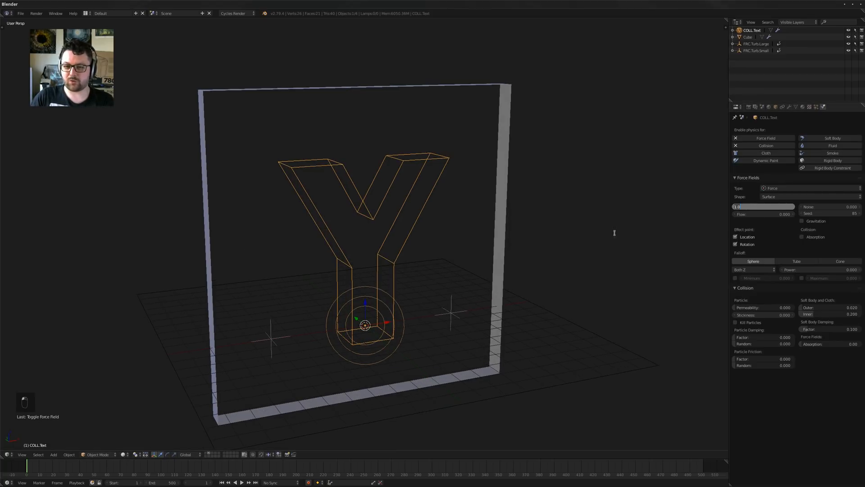
middle_drag(614, 232, 508, 236)
key(alt+a)
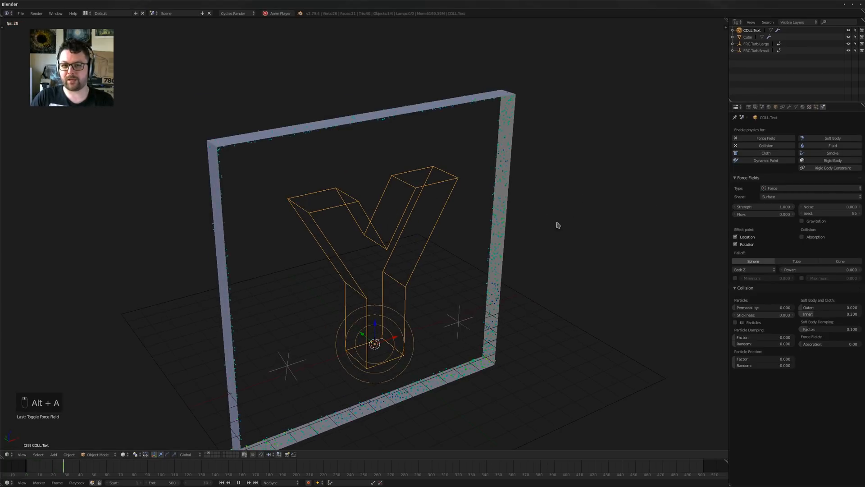
key(KP_1)
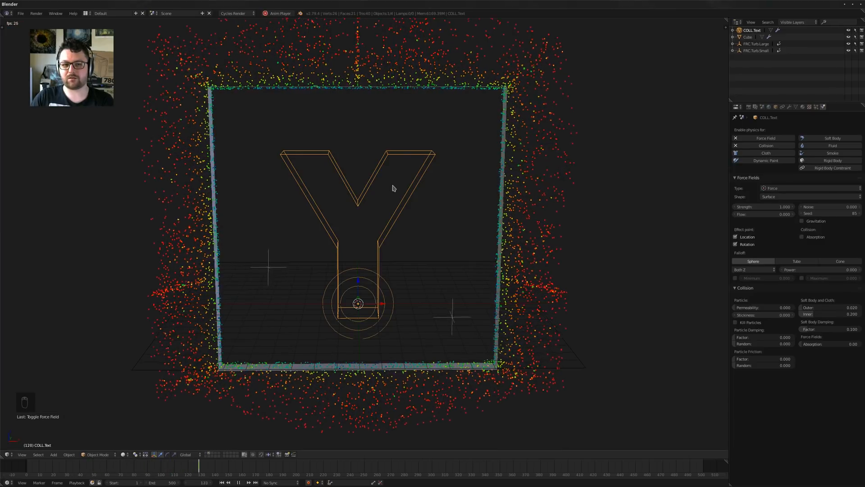
key(alt+a)
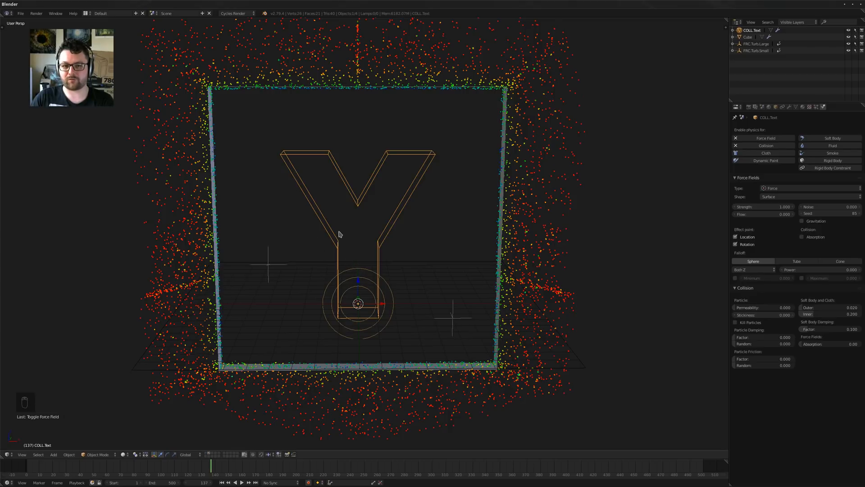
middle_drag(359, 305, 357, 274)
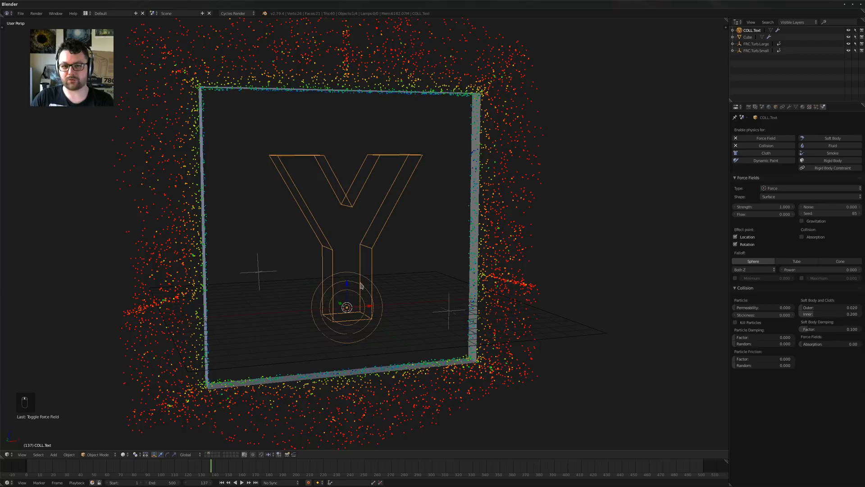
key(shift+Left)
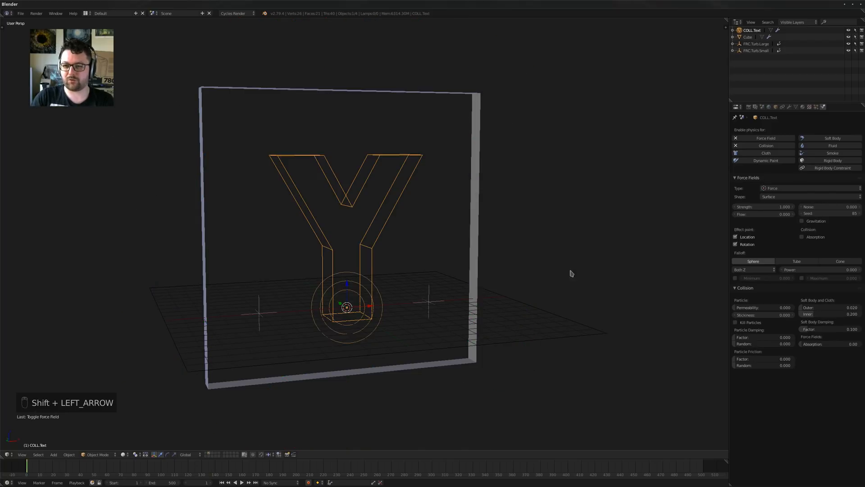
Set the Y force field's strength to -1, play the simulation and rewind to frame 1
click(752, 206)
text(-1)
key(Return)
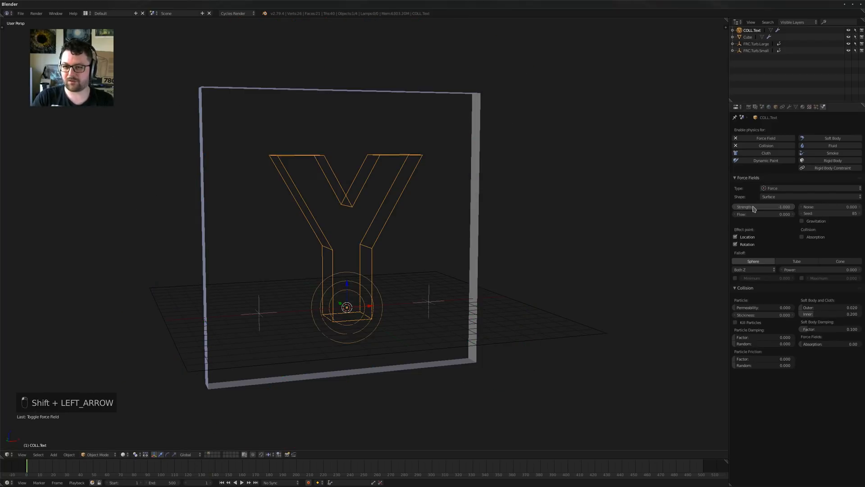
key(alt+a)
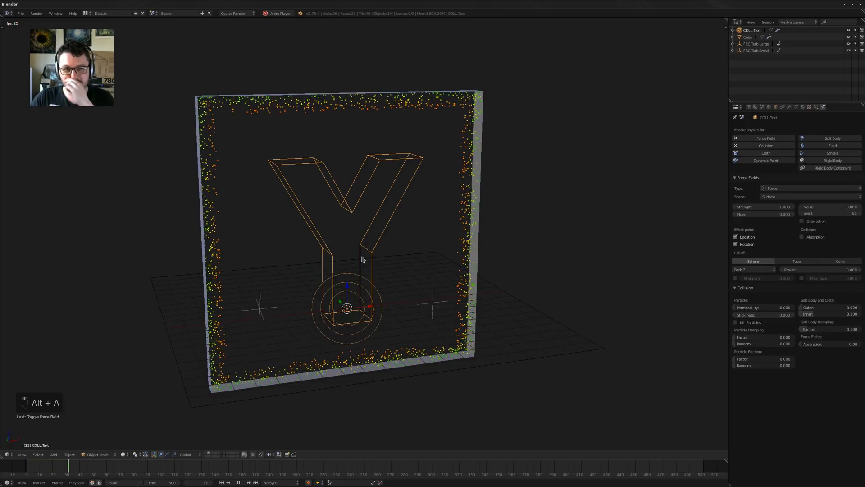
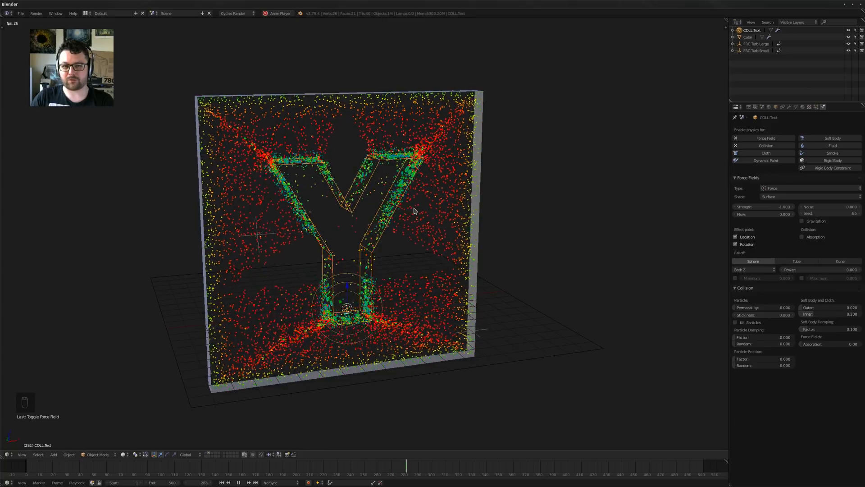
key(alt+a)
key(shift+Left)
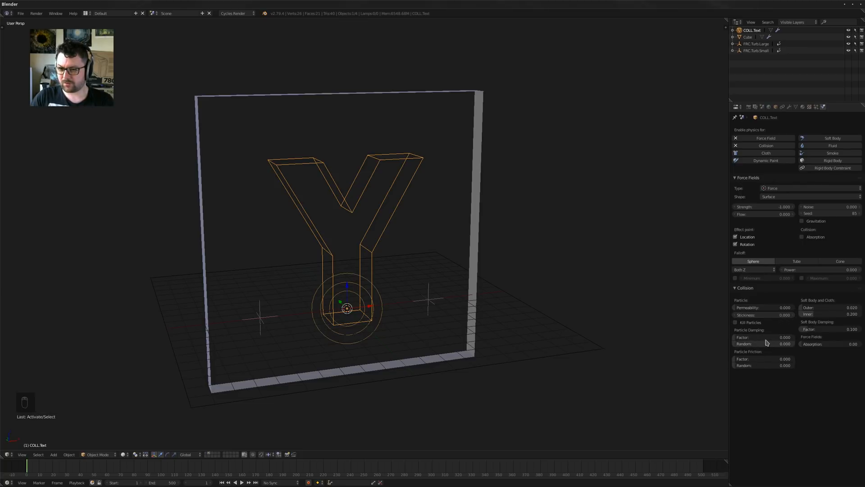
Check the force field settings of the large and small turbulence empties
middle_drag(516, 313, 451, 297)
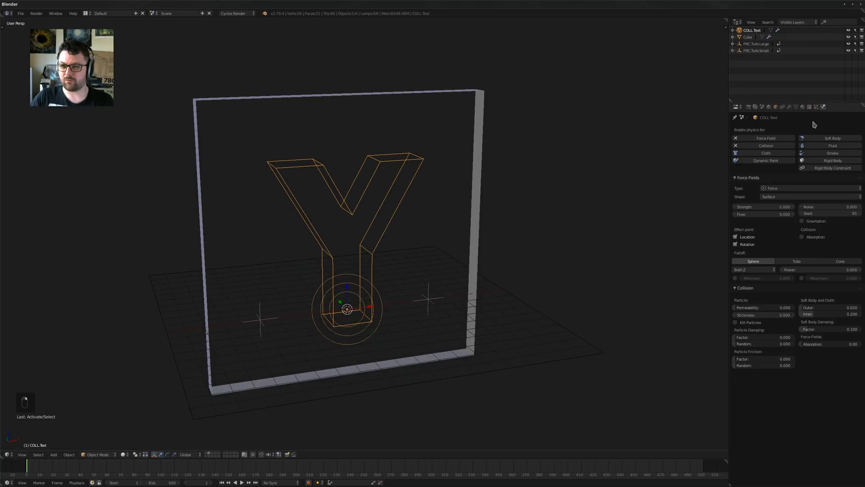
click(817, 107)
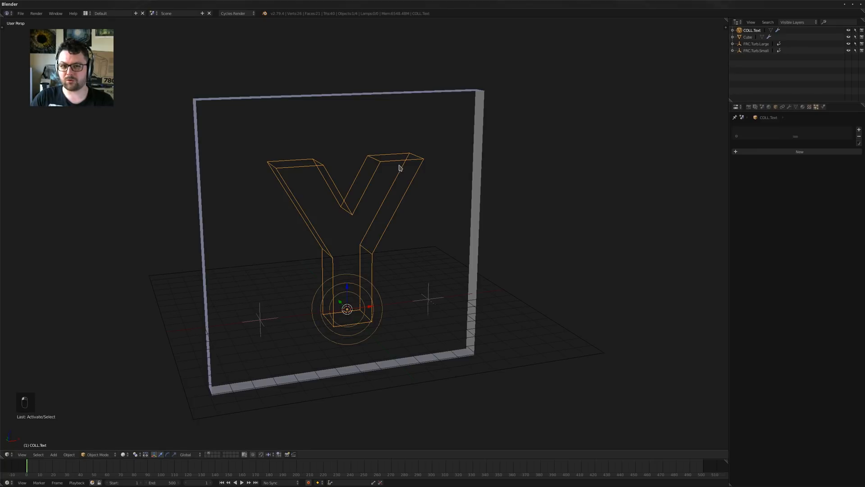
click(823, 107)
right_click(260, 317)
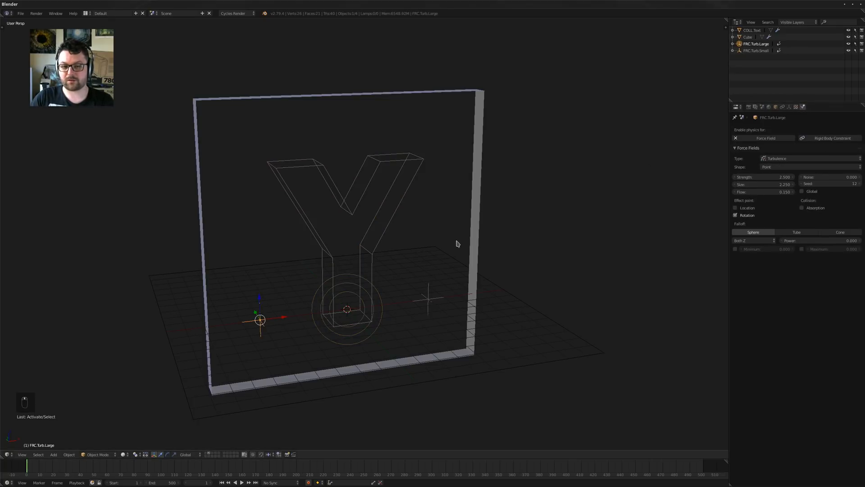
middle_drag(456, 243, 575, 242)
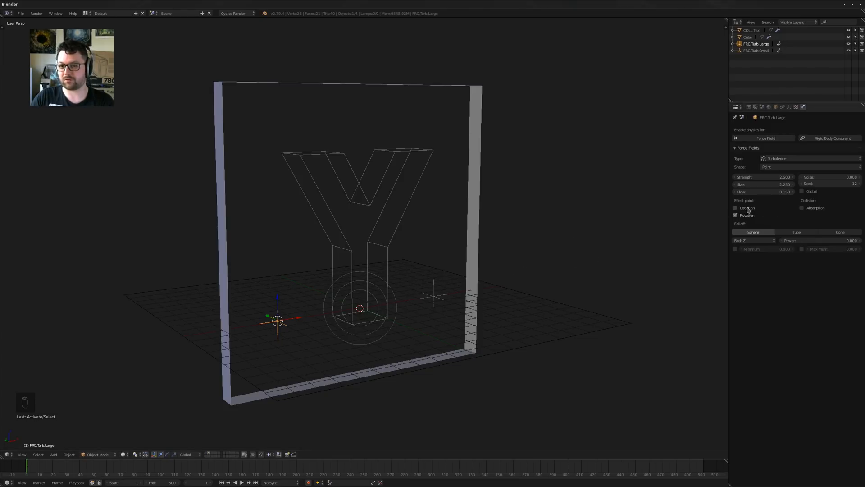
right_click(450, 289)
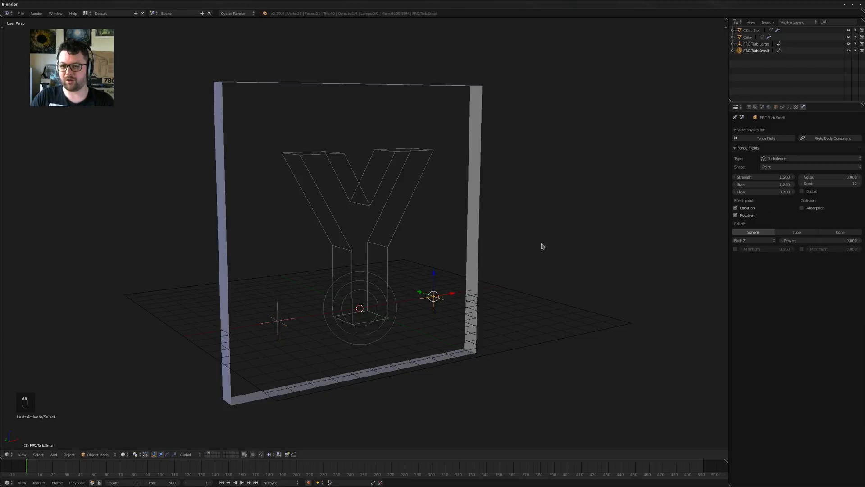
middle_drag(542, 246, 685, 237)
middle_drag(581, 253, 478, 257)
Play the particle simulation while viewing it from several angles, and rewind to frame 1
key(alt+a)
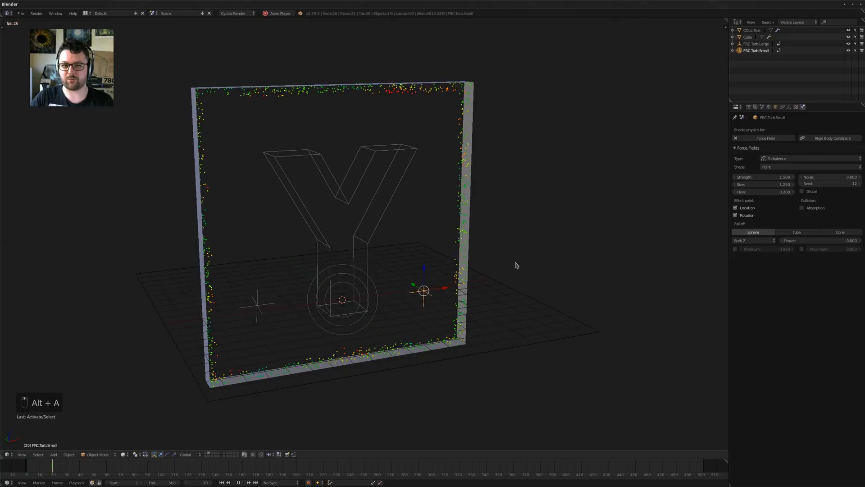
middle_drag(514, 264, 500, 266)
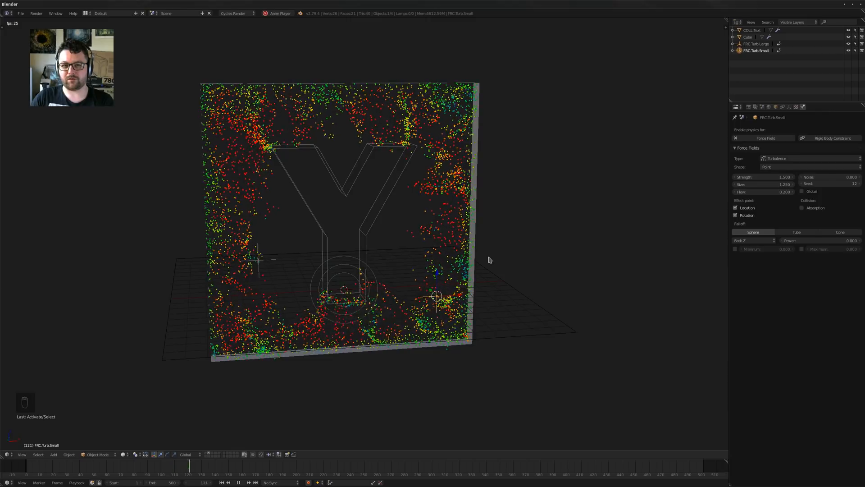
middle_drag(486, 256, 360, 247)
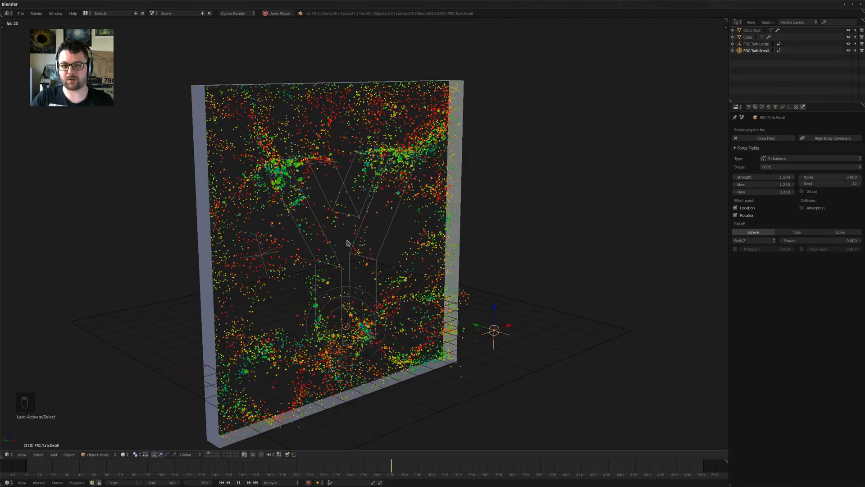
middle_drag(347, 243, 309, 238)
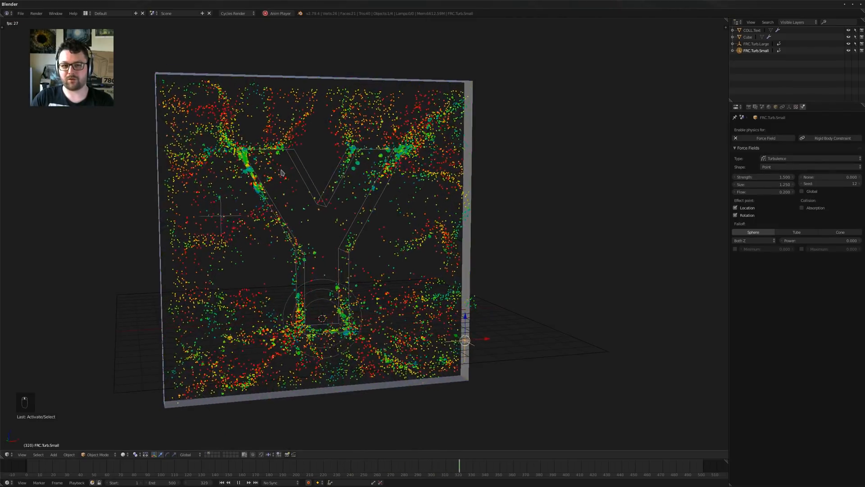
middle_drag(281, 173, 371, 256)
key(alt+a)
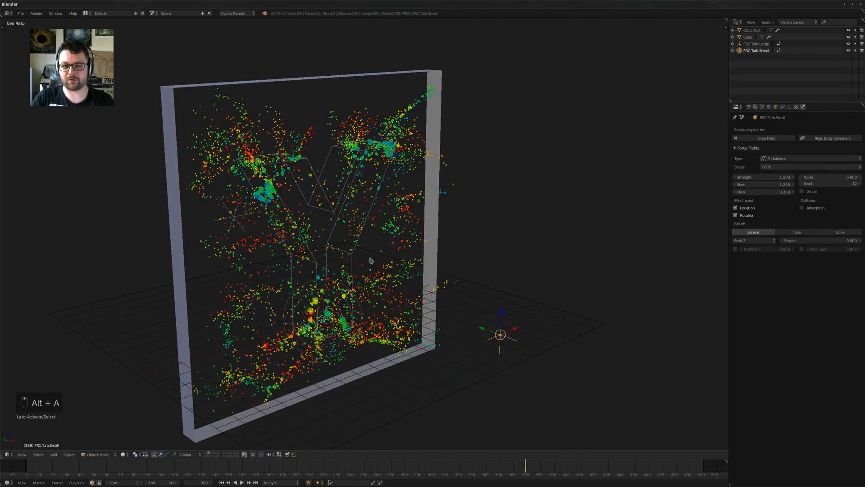
key(shift+Left)
Switch the frame emitter's particle physics to Newtonian and briefly preview the simulation
right_click(433, 144)
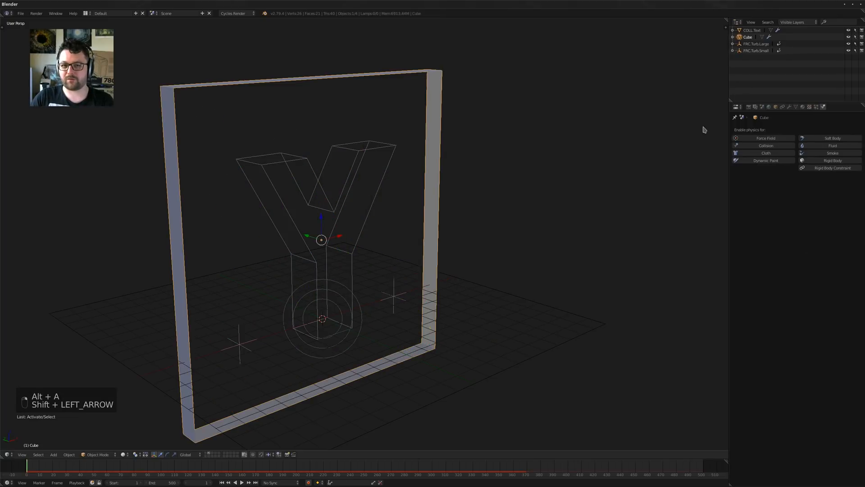
click(816, 107)
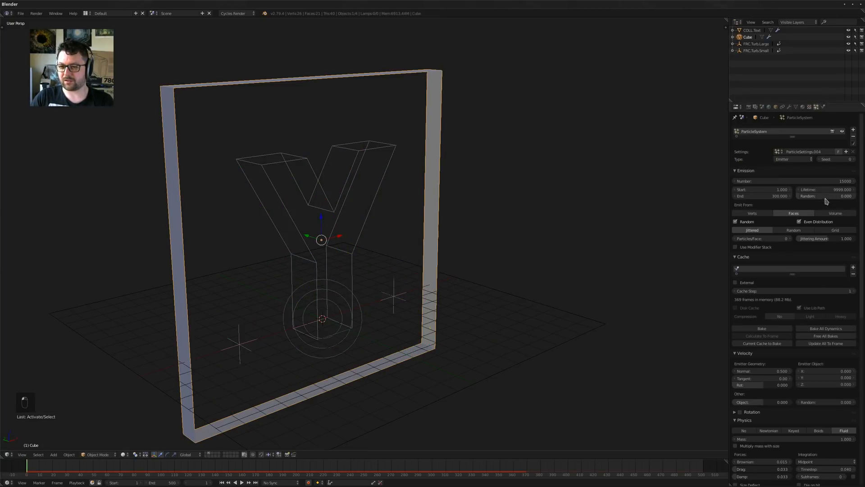
scroll(784, 344, down, 10)
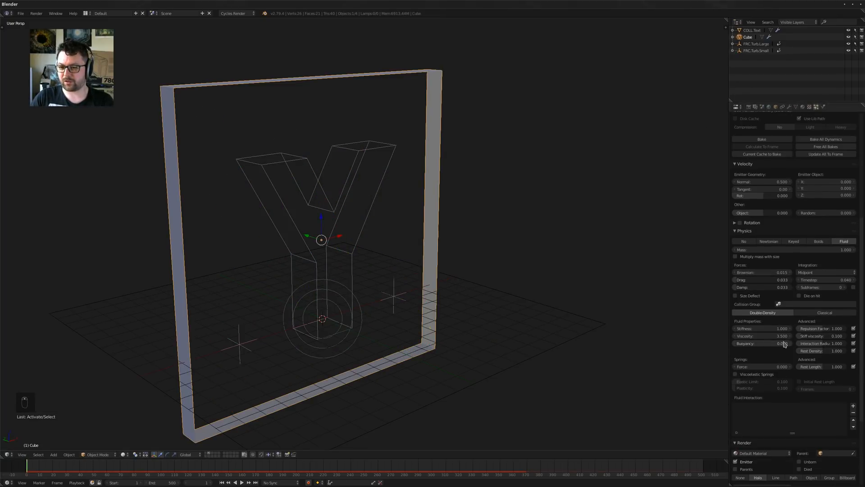
click(768, 242)
middle_drag(537, 299, 423, 316)
key(alt+a)
key(alt+a)
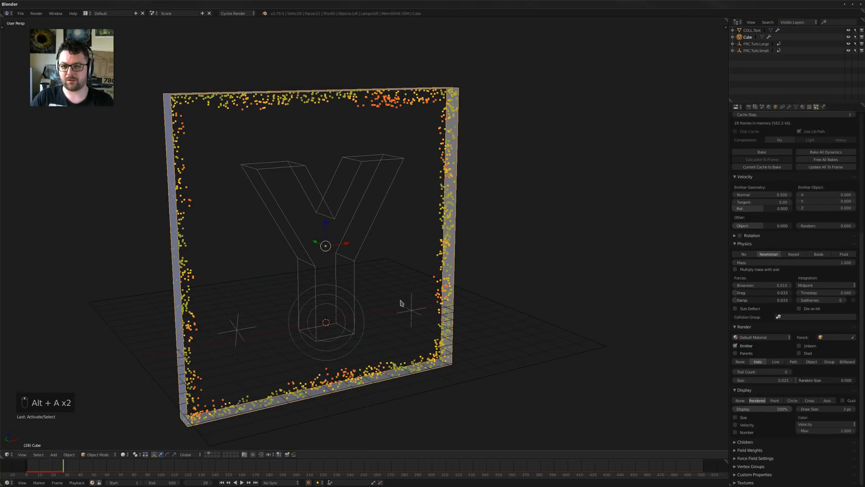
Set the frame particles' Brownian, drag and damp forces to 0, preview the motion and rewind to the start
drag(777, 293, 748, 285)
middle_drag(440, 257, 411, 270)
key(alt+a)
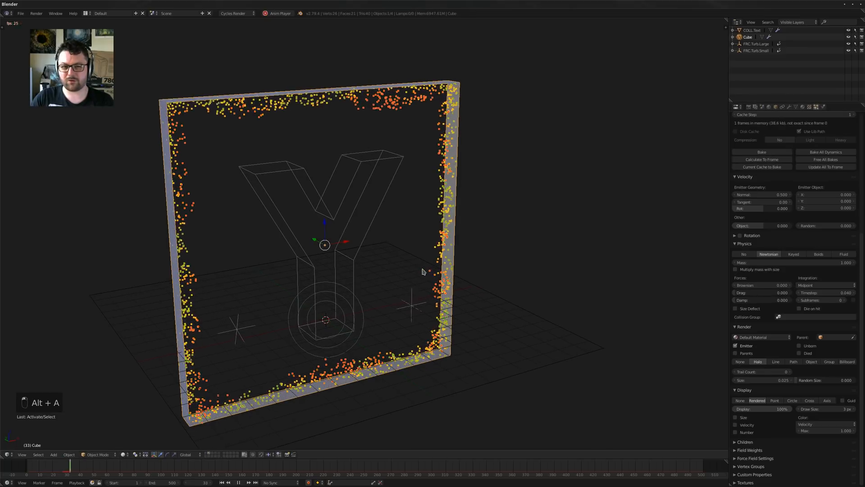
key(alt+a)
key(shift+Left)
key(shift+Up)
Deselect the frame and play its Newtonian particle simulation from frame 1
key(a)
key(alt+a)
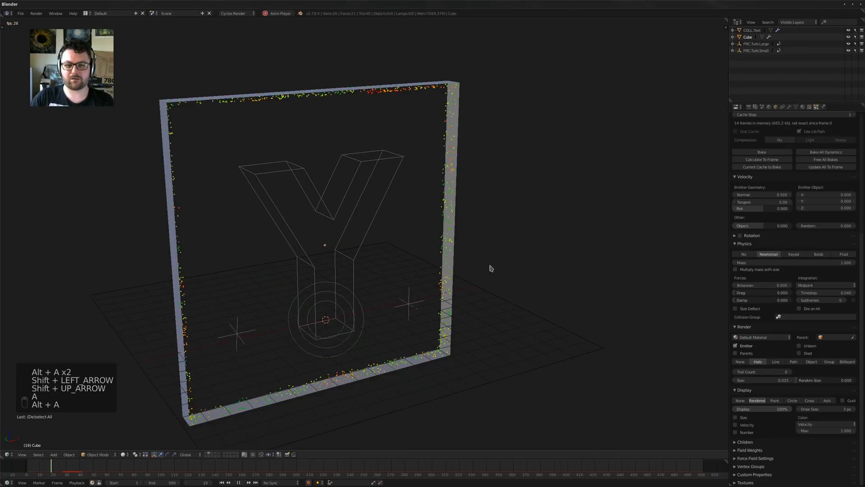
key(alt+a)
key(shift+Left)
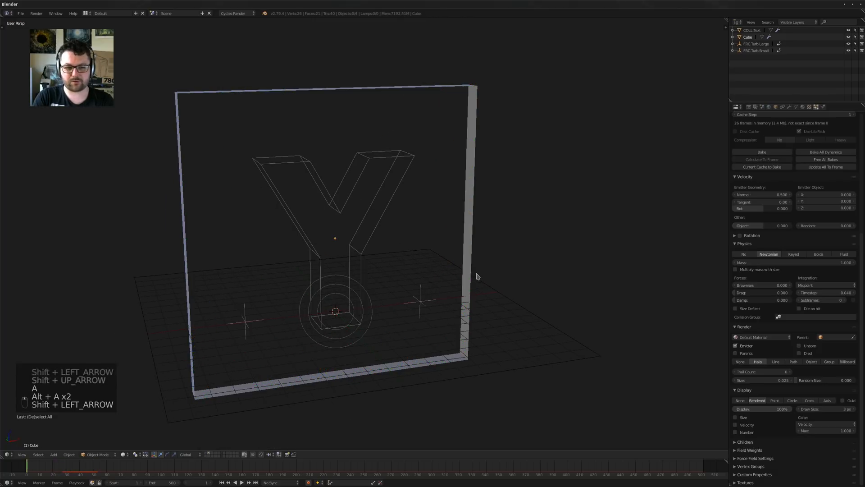
key(alt+a)
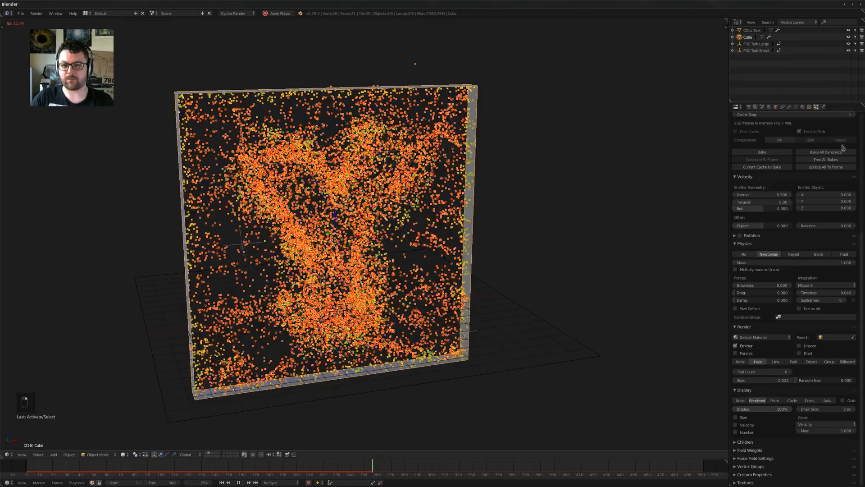
Select the COLL.Text letter and examine its force field and collision settings during playback from several angles
click(752, 30)
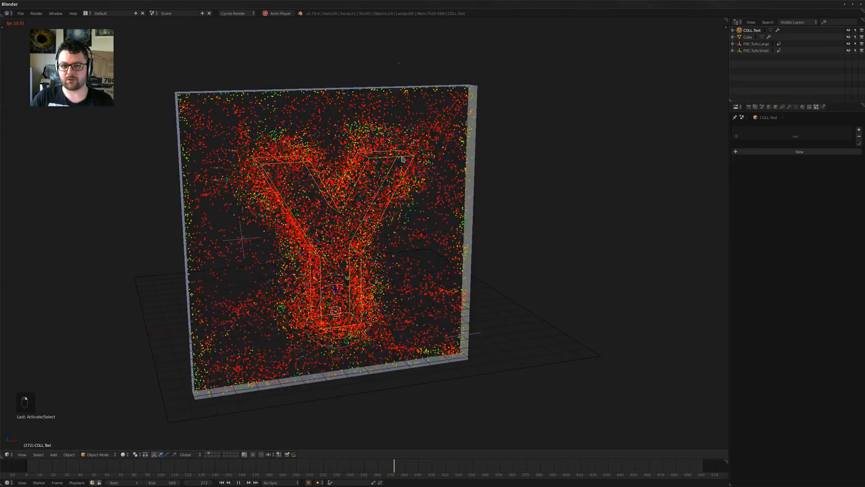
click(825, 107)
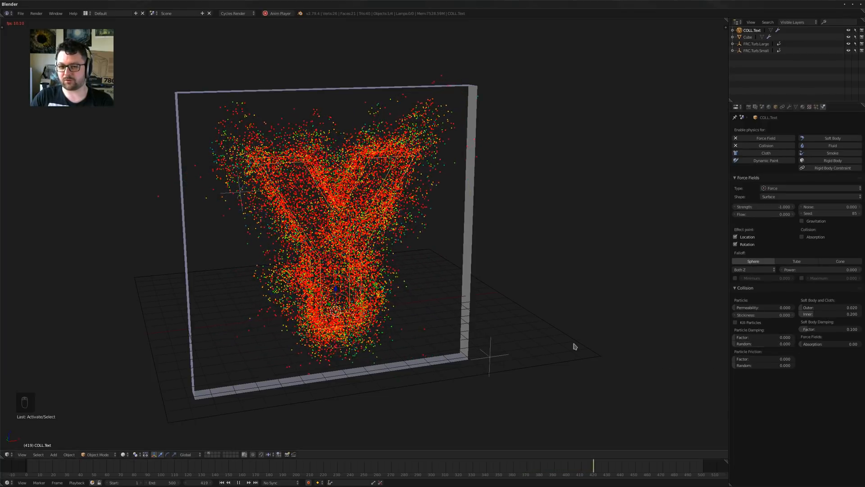
middle_drag(530, 332, 530, 335)
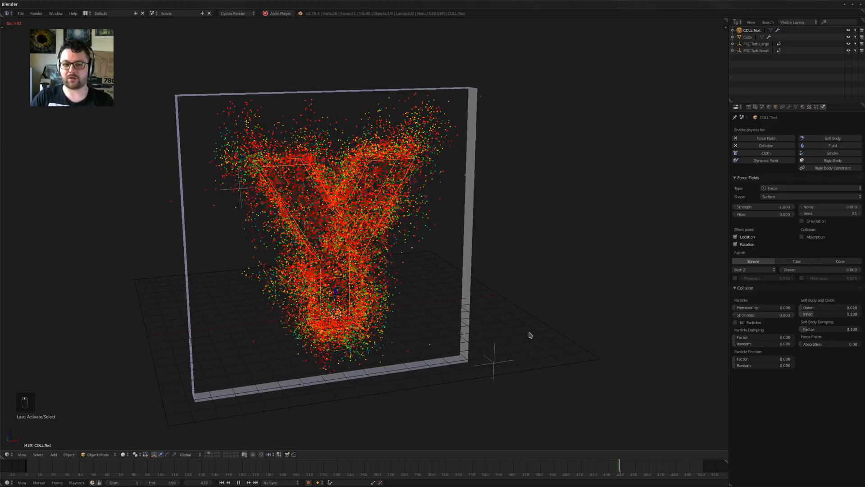
key(alt+a)
middle_drag(406, 250, 398, 265)
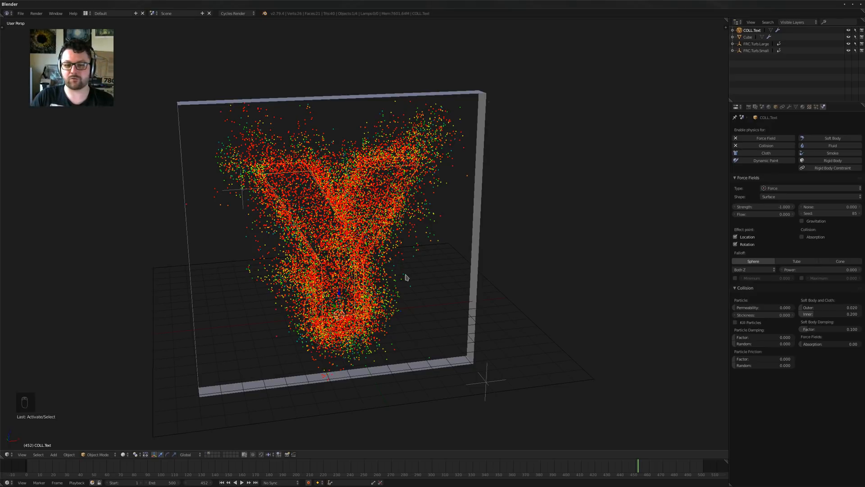
middle_drag(406, 277, 449, 268)
key(alt+a)
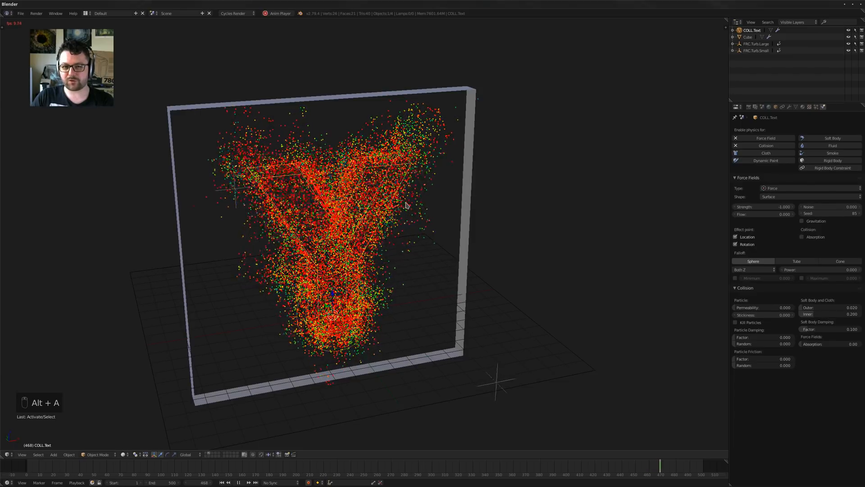
Select the frame, stop and rewind the animation to frame 1, and open the frame's particle settings
right_click(469, 224)
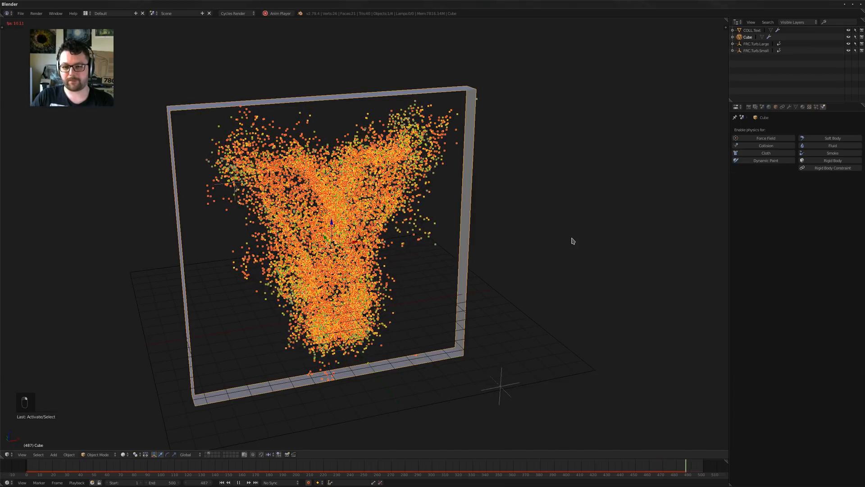
key(alt+a)
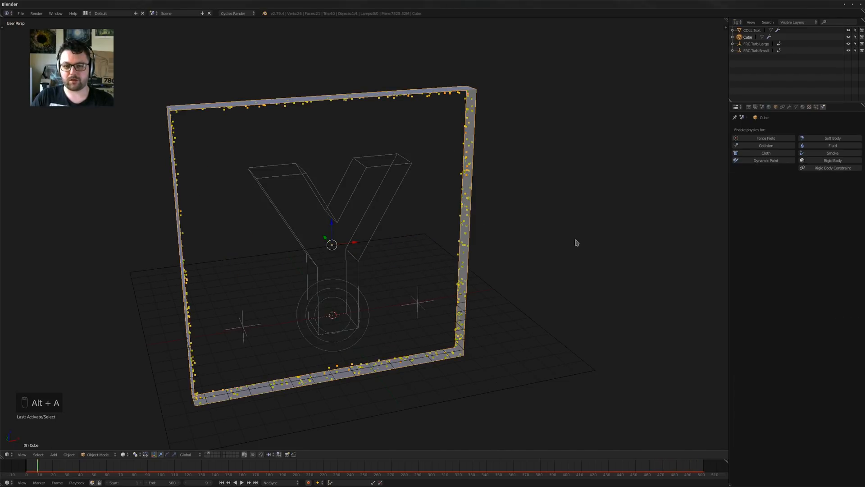
key(shift+Left)
click(816, 106)
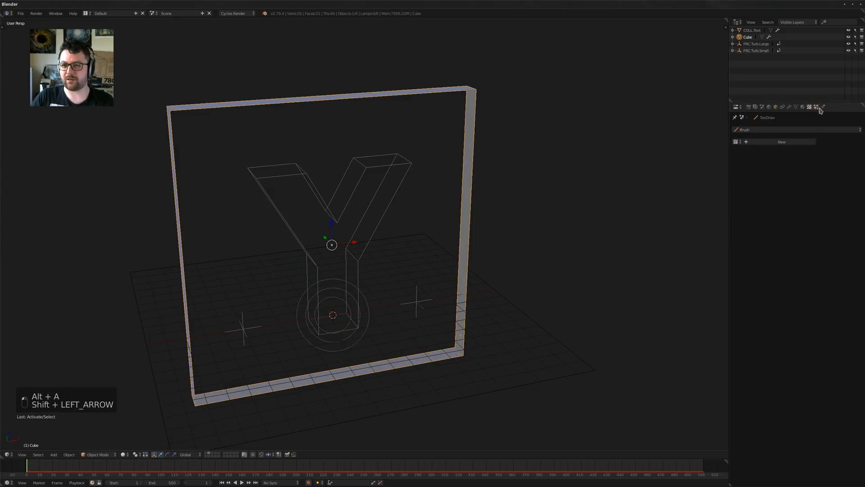
middle_drag(487, 239, 464, 234)
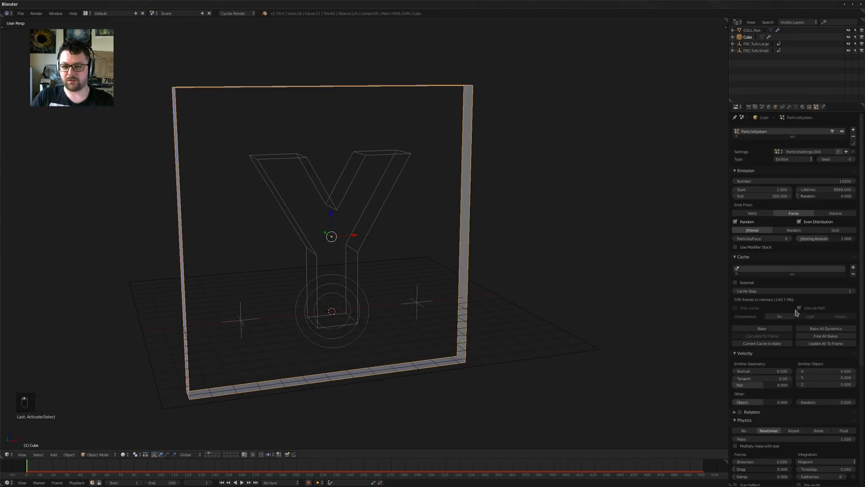
Bake the frame particles from the current cache and render them as paths with 5 display steps
click(758, 342)
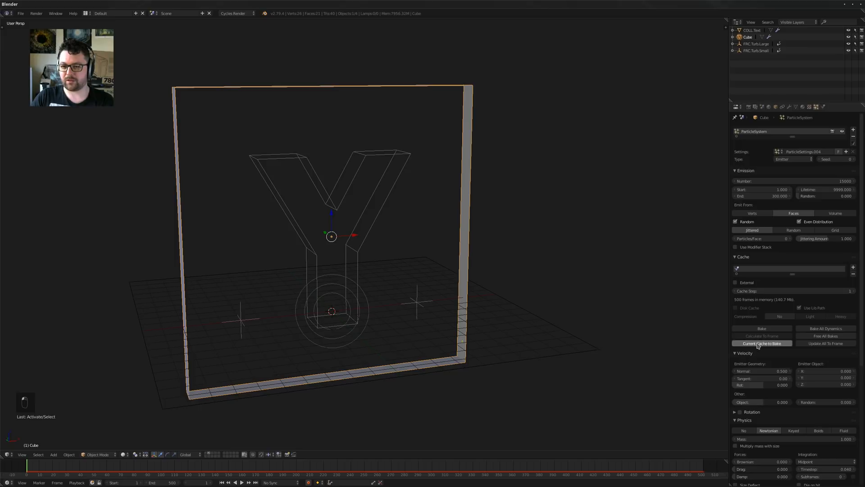
middle_drag(388, 258, 441, 277)
scroll(782, 379, down, 10)
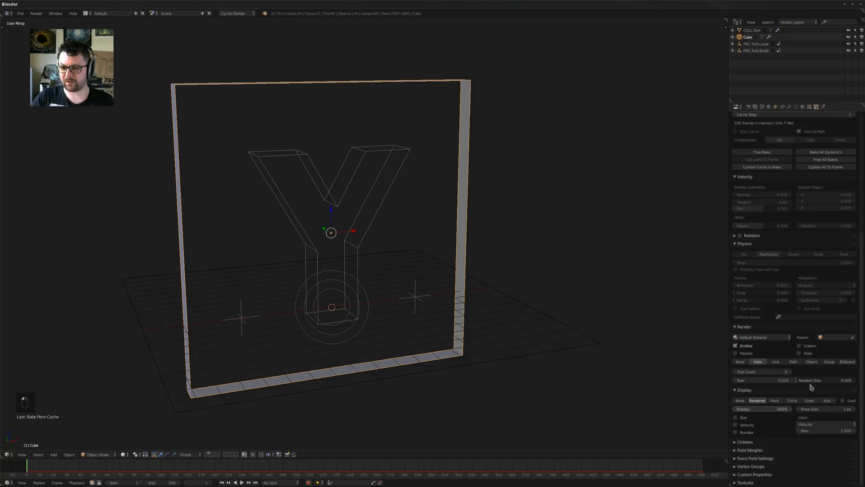
click(793, 361)
scroll(843, 446, down, 2)
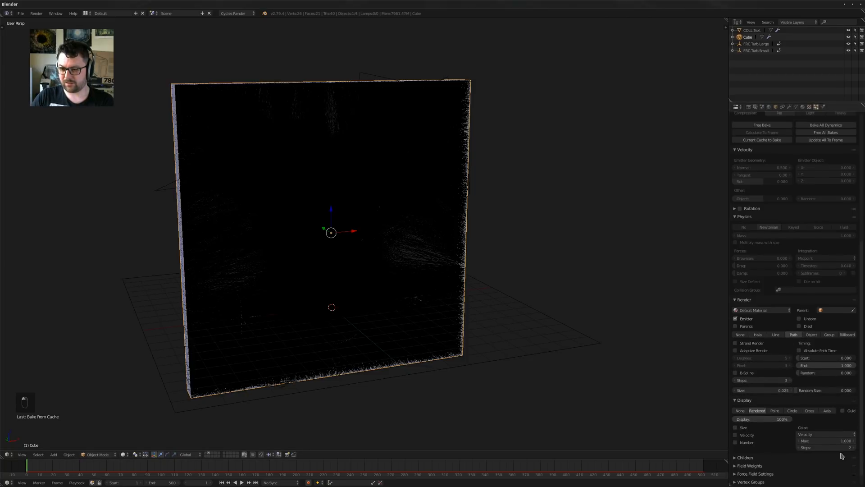
click(852, 447)
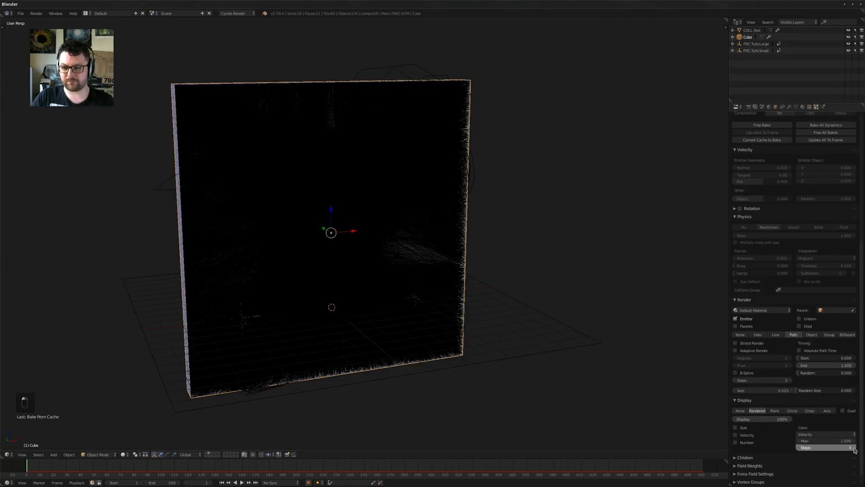
click(852, 448)
click(852, 447)
middle_drag(423, 306, 335, 303)
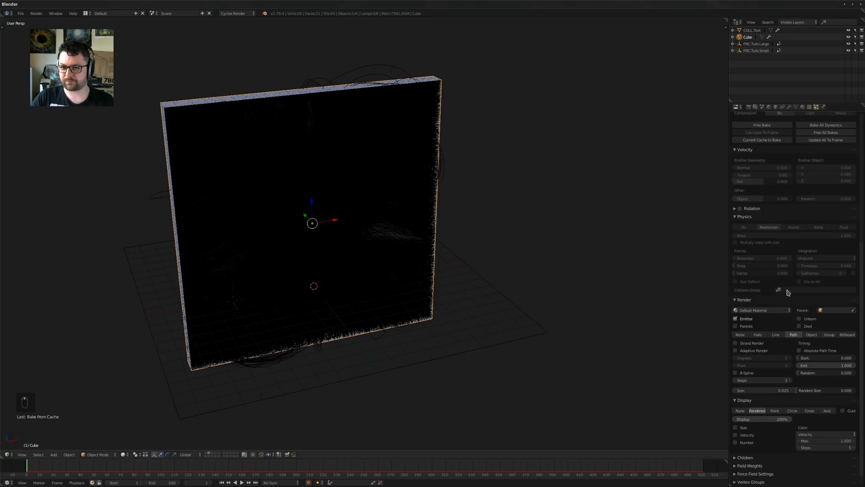
Free the frame particles' bake and return their rendering to Halo
scroll(790, 291, up, 6)
key(shift+Left)
click(754, 251)
scroll(761, 307, up, 4)
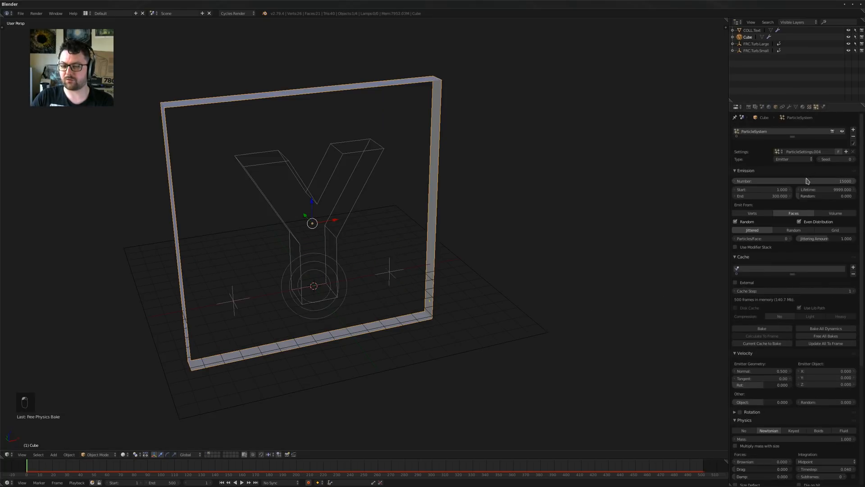
Set the frame emitter's particle number to 5000
double_click(803, 181)
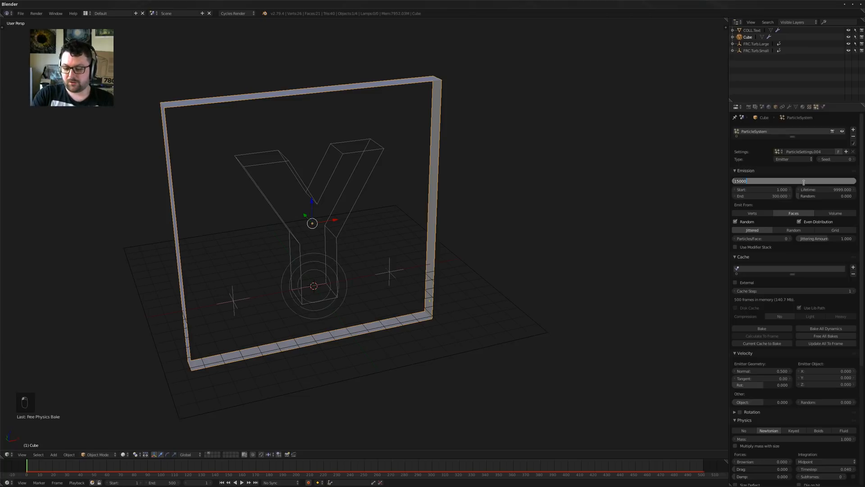
text(7500)
key(BackSpace)
key(BackSpace)
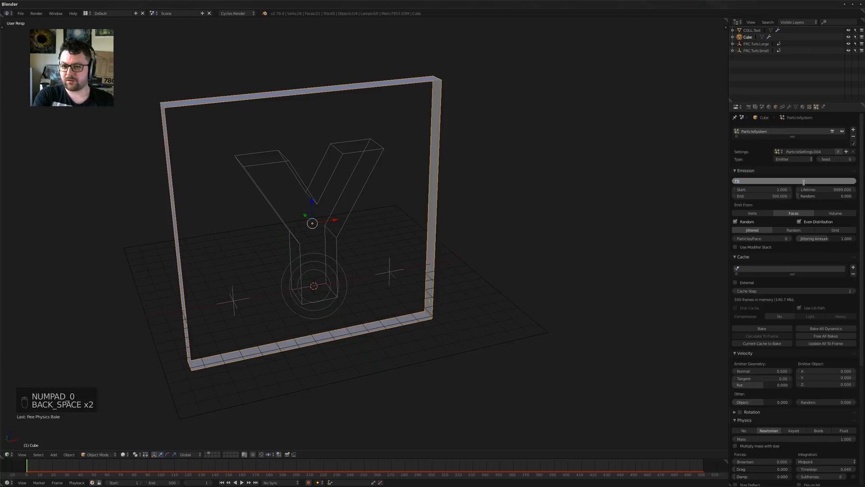
text(000)
key(Return)
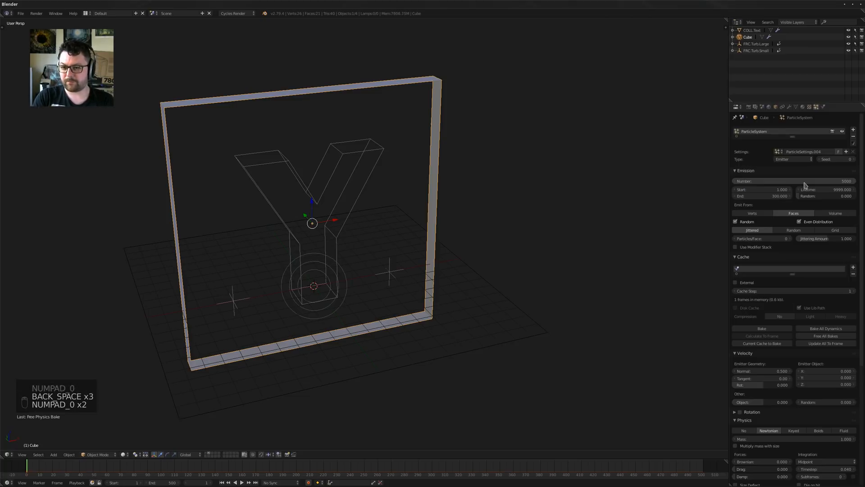
Set the frame particles' drag and damp forces to 0.01 each
scroll(764, 368, down, 6)
click(754, 387)
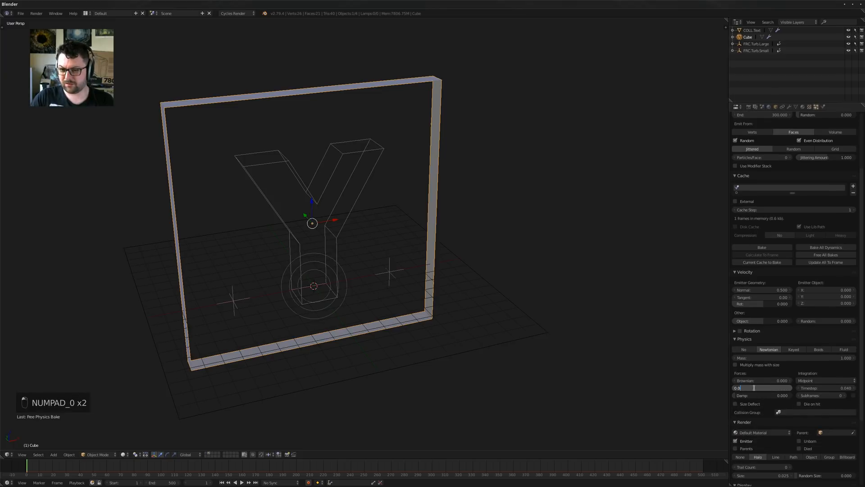
text(.01)
key(Return)
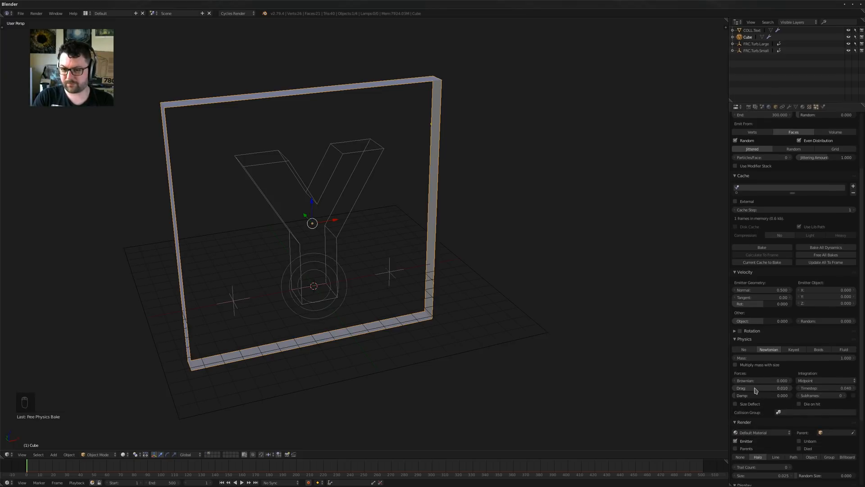
click(771, 397)
text(0.01)
key(Return)
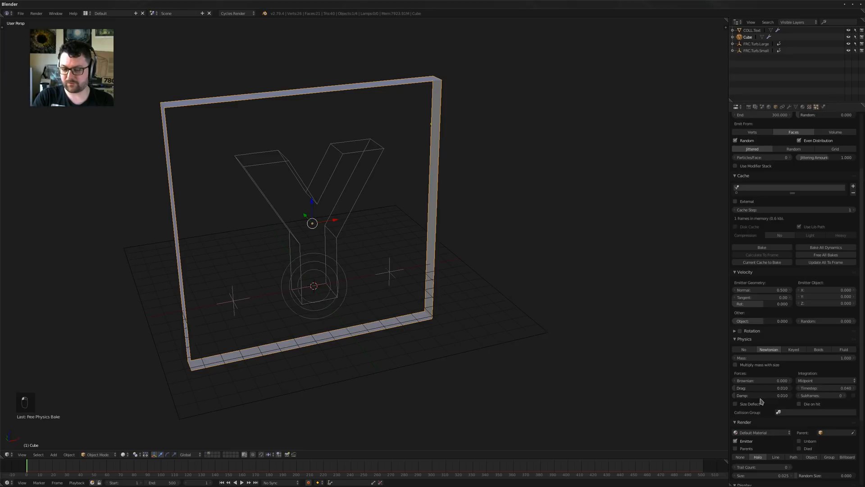
Deselect the frame and play its particle simulation to fill the cache, viewing the motion from several angles
middle_drag(474, 271, 463, 257)
key(alt+a)
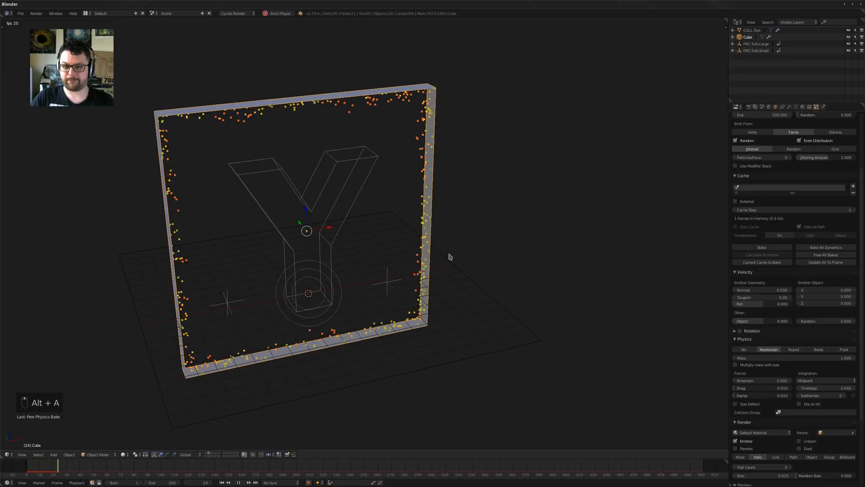
key(a)
middle_drag(468, 275, 460, 261)
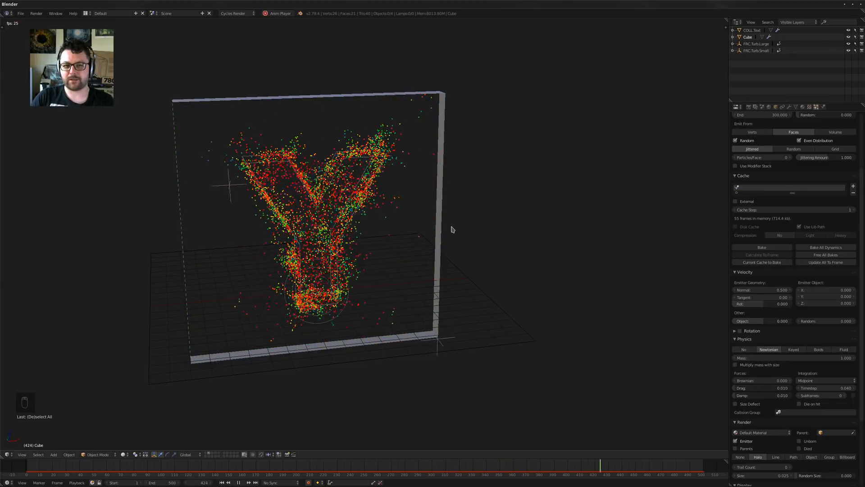
key(alt+a)
middle_drag(452, 230, 601, 239)
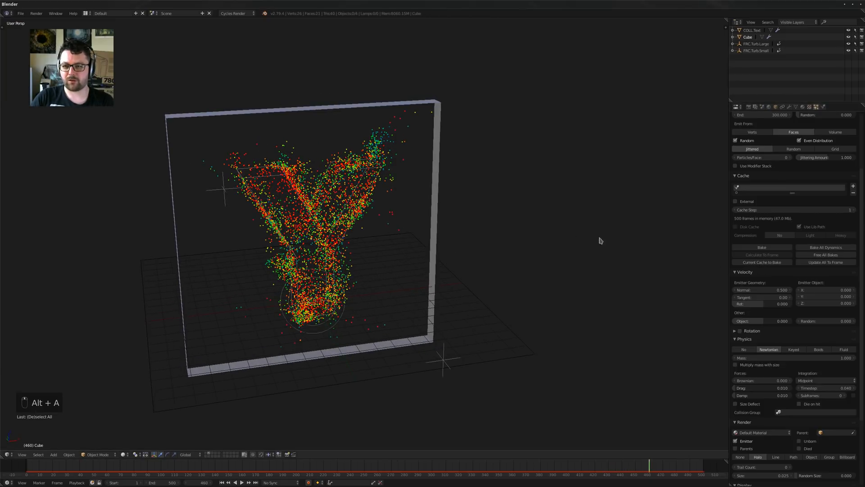
Bake the frame particles from the current cache and rewind to frame 1
click(755, 263)
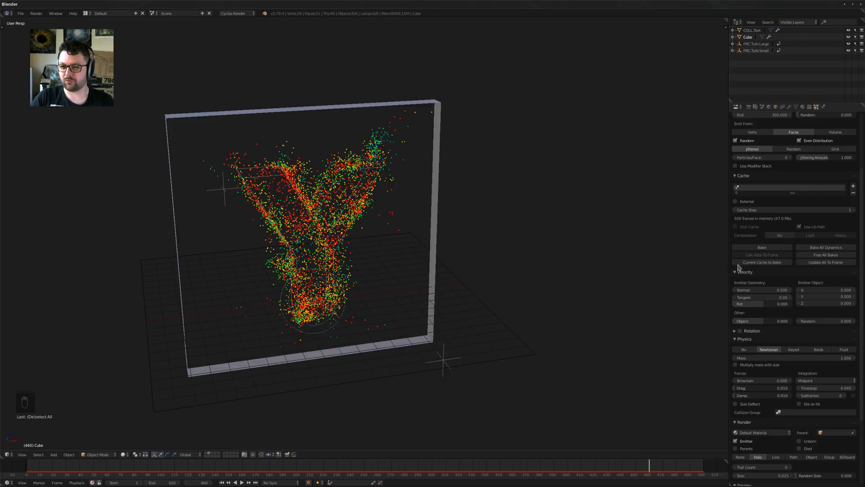
mouse_move(412, 276)
middle_down()
mouse_move(416, 257)
mouse_move(417, 265)
middle_up()
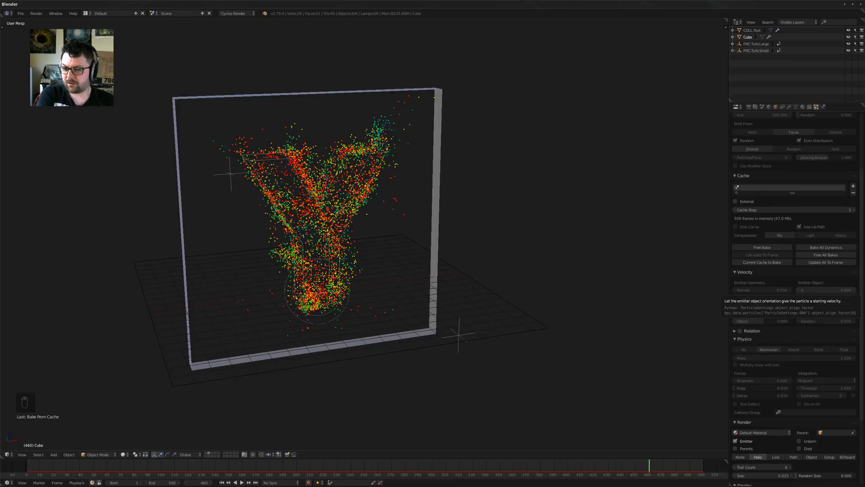
middle_drag(532, 306, 537, 329)
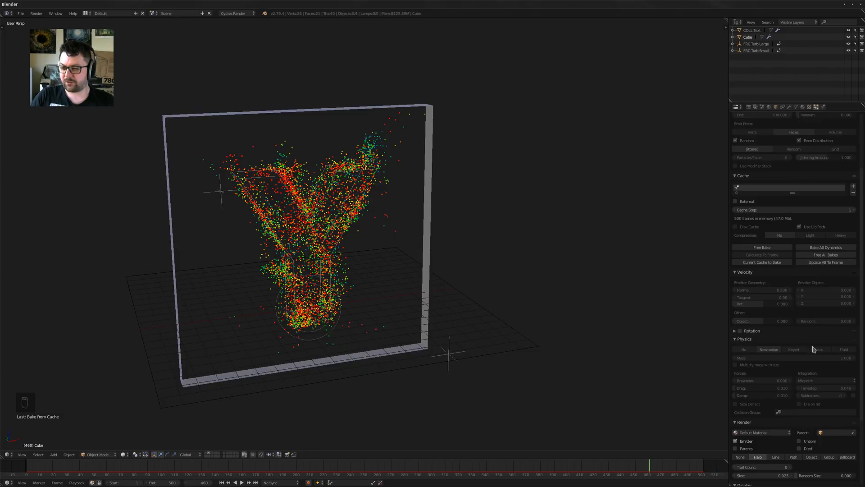
middle_drag(387, 252, 373, 270)
key(shift+Left)
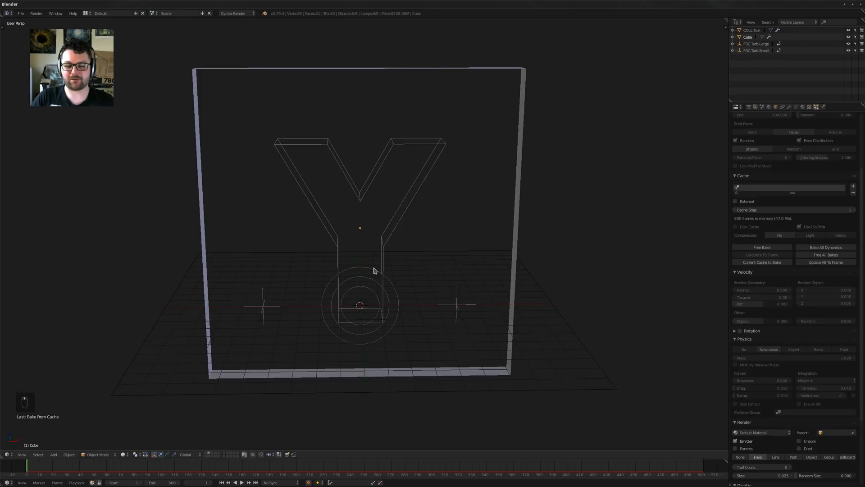
Launch Bitwig Studio and close it again to return to Blender
key(super)
key(super)
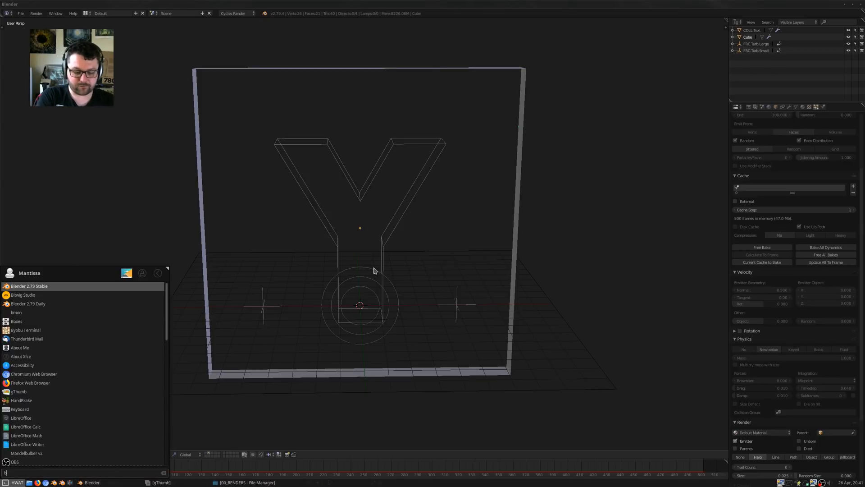
text(bit)
key(Return)
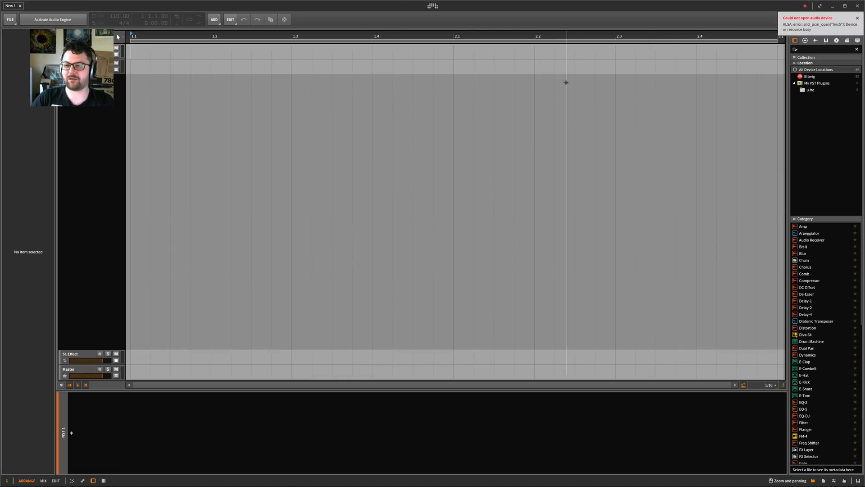
click(858, 8)
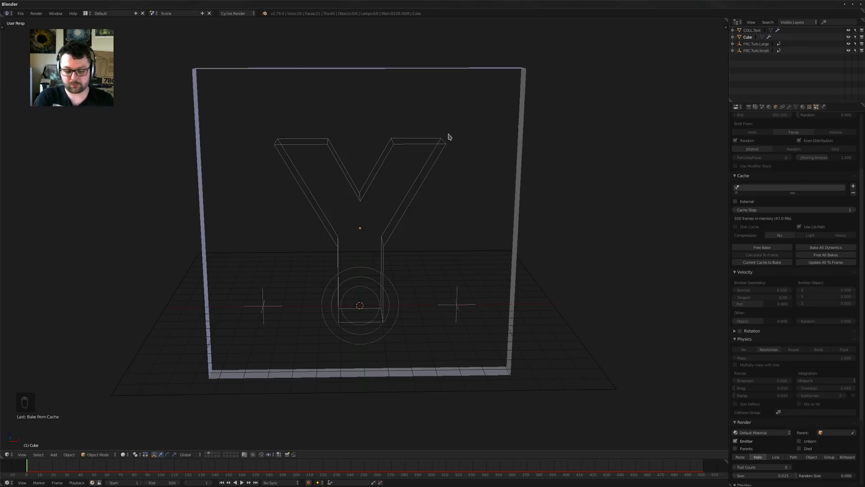
middle_drag(366, 231, 383, 232)
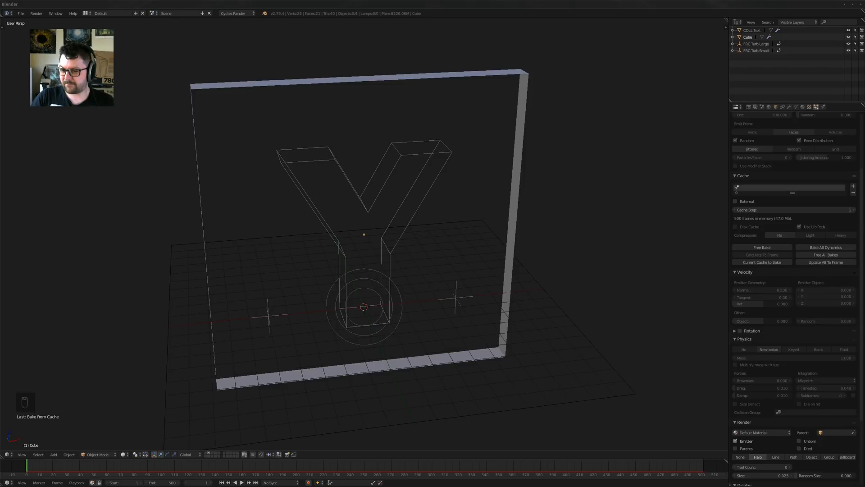
middle_drag(455, 331, 446, 327)
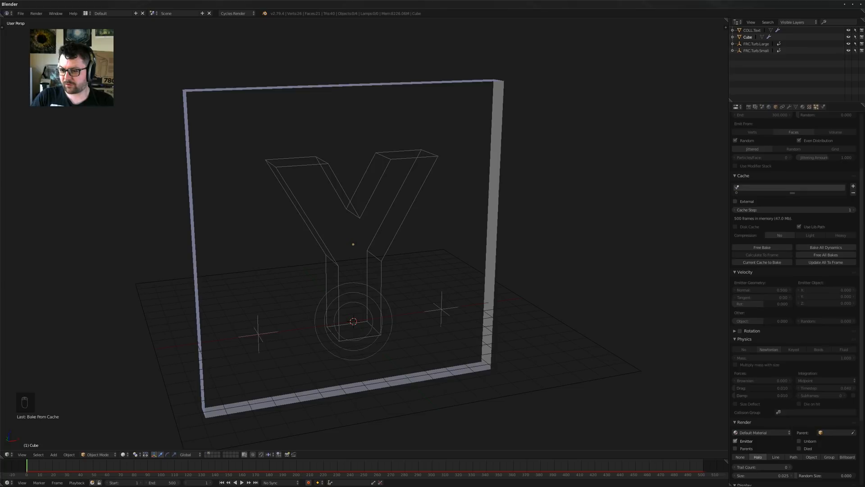
middle_drag(584, 335, 510, 330)
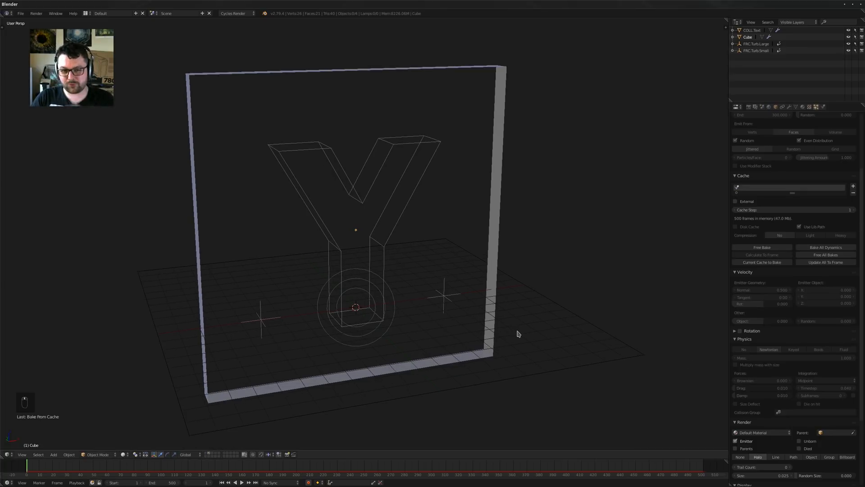
middle_drag(448, 345, 457, 352)
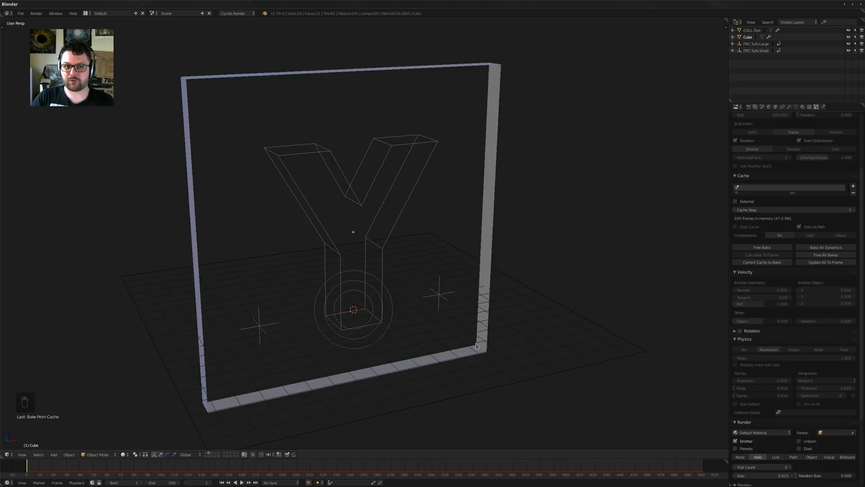
Switch the baked frame particles' render type to Path and set their display steps to 6
middle_drag(476, 346, 475, 364)
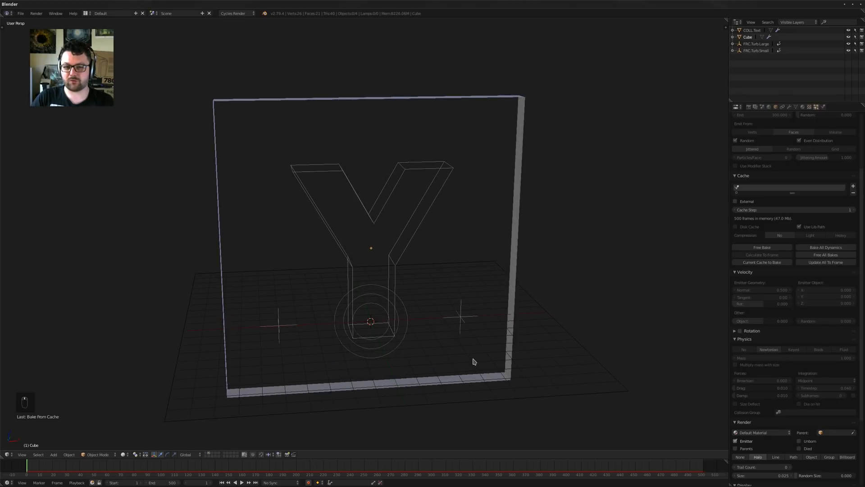
scroll(791, 346, down, 5)
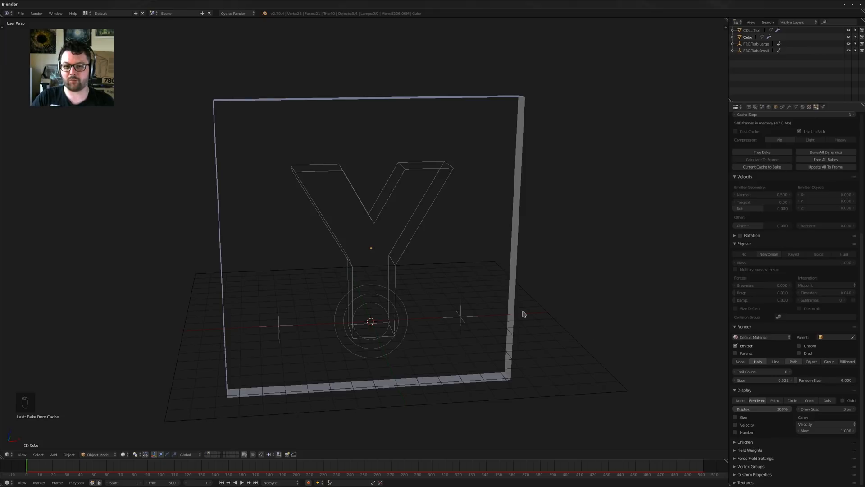
mouse_move(469, 306)
middle_down()
mouse_move(476, 301)
mouse_move(457, 317)
mouse_move(425, 321)
mouse_move(430, 310)
middle_up()
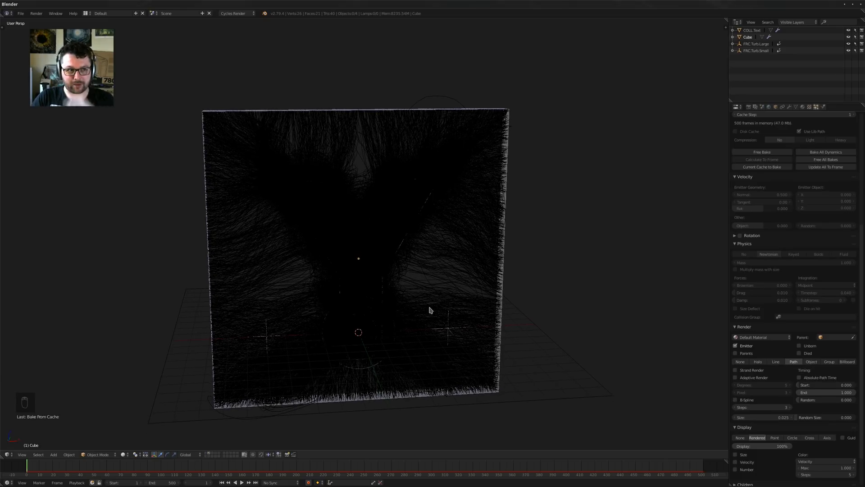
middle_drag(445, 317, 395, 293)
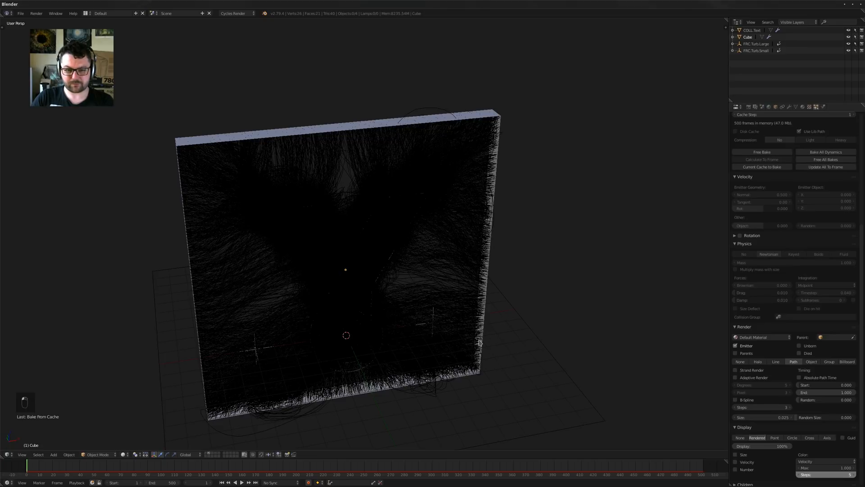
mouse_move(480, 343)
middle_down()
mouse_move(455, 335)
mouse_move(489, 334)
mouse_move(458, 343)
mouse_move(478, 343)
middle_up()
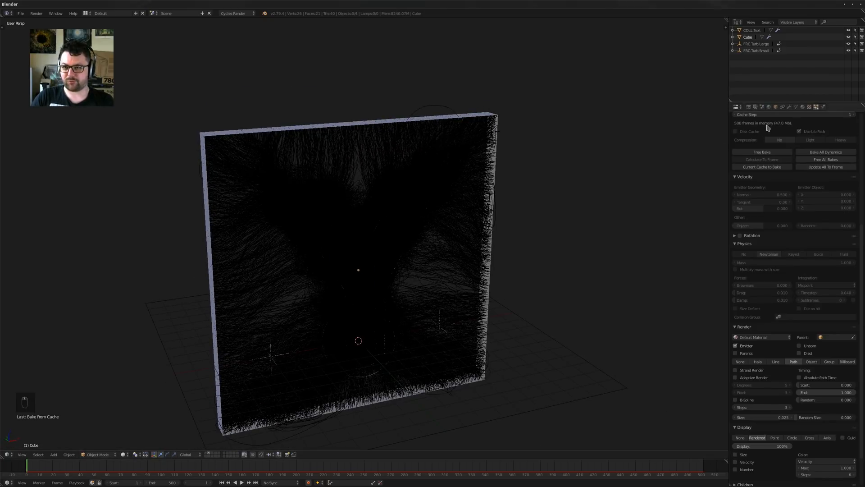
Convert the frame's particle system modifier into a separate mesh of the strands
click(796, 107)
click(789, 107)
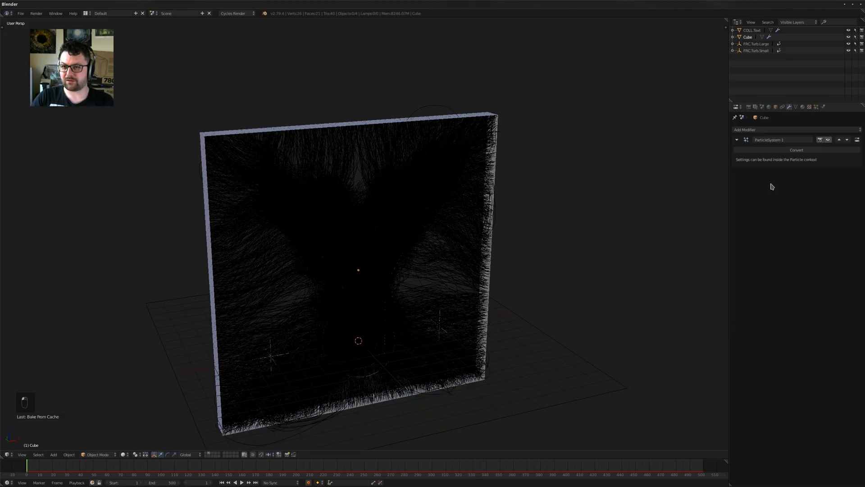
right_click(490, 123)
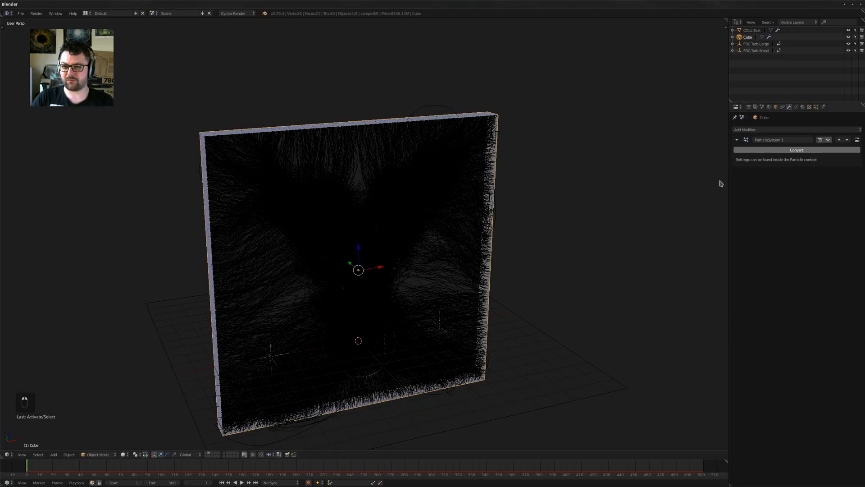
shift+middle_drag(426, 234, 417, 237)
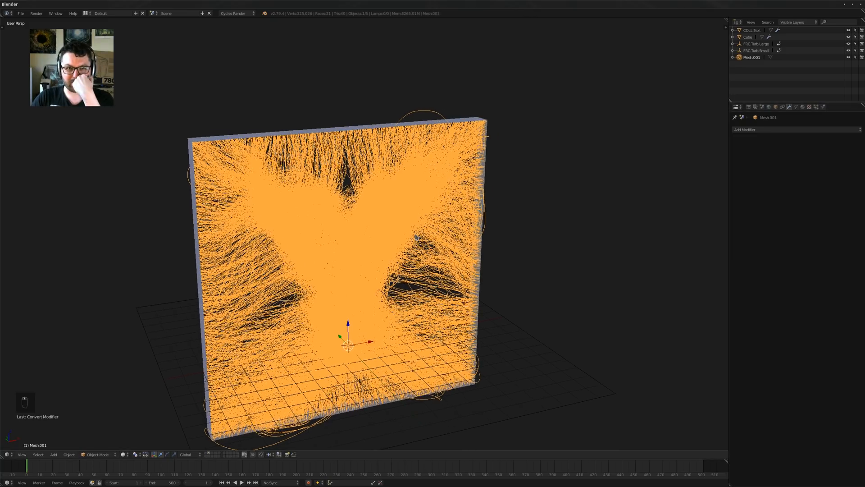
Select the frame and hide its particle system in the viewport
right_click(462, 121)
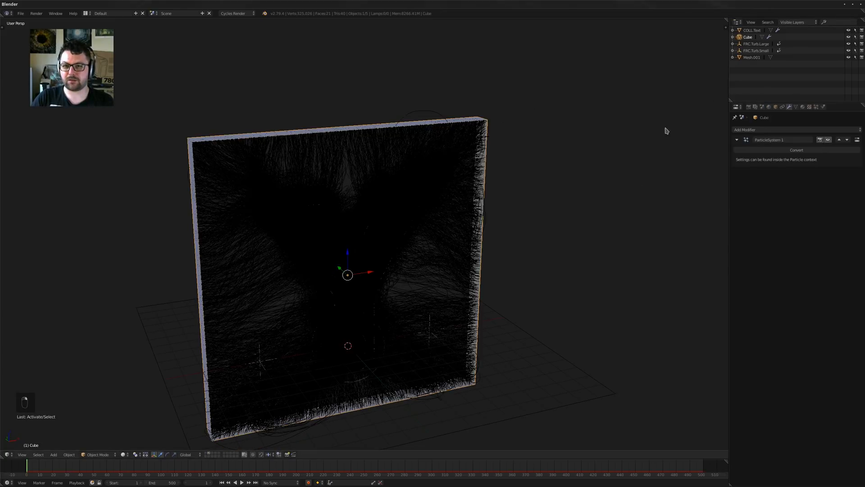
click(817, 108)
scroll(819, 202, up, 10)
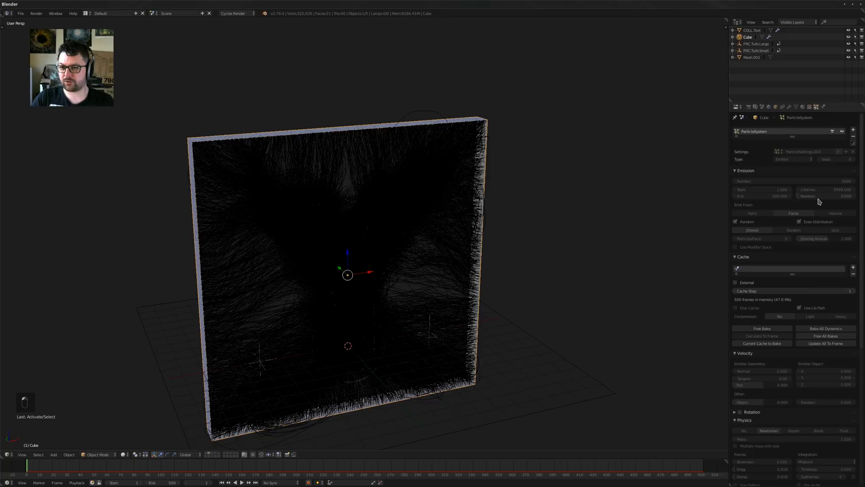
click(842, 131)
Isolate the converted strand mesh in local view, deselect it and view it at an angle
middle_drag(428, 164, 387, 218)
right_click(443, 164)
key(KP_Divide)
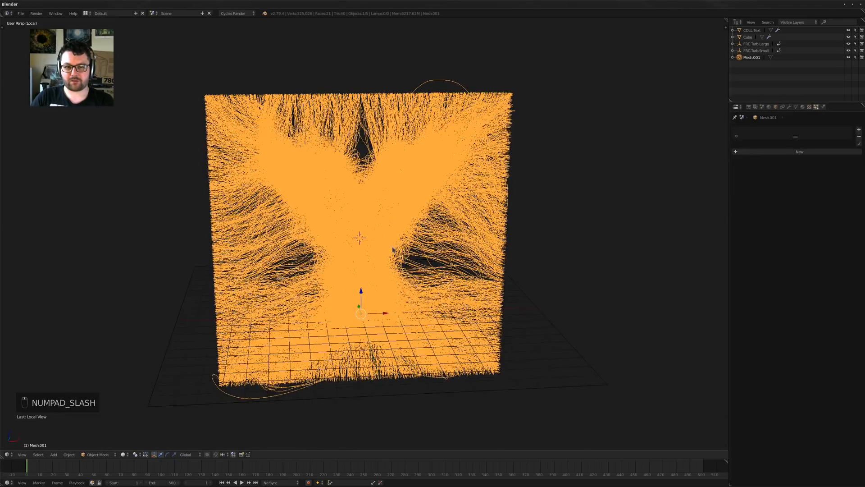
key(a)
key(a)
middle_drag(402, 260, 465, 255)
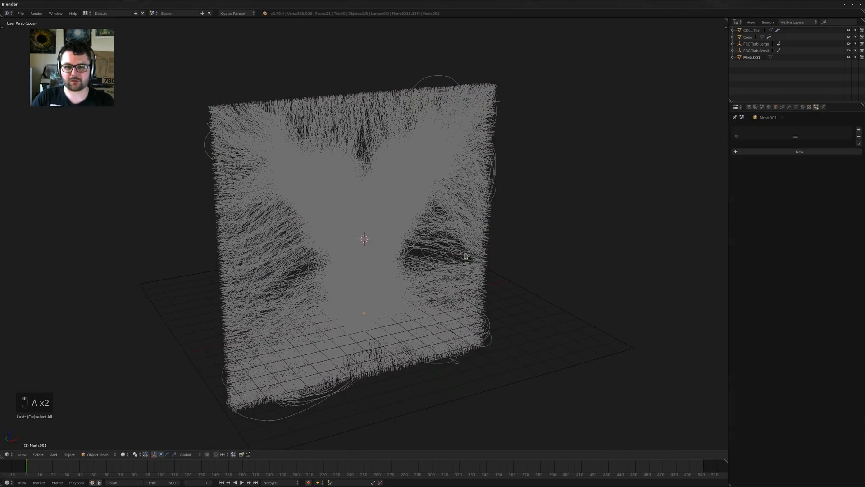
Select the isolated strand mesh and convert it to a curve object
right_click(371, 142)
key(alt+c)
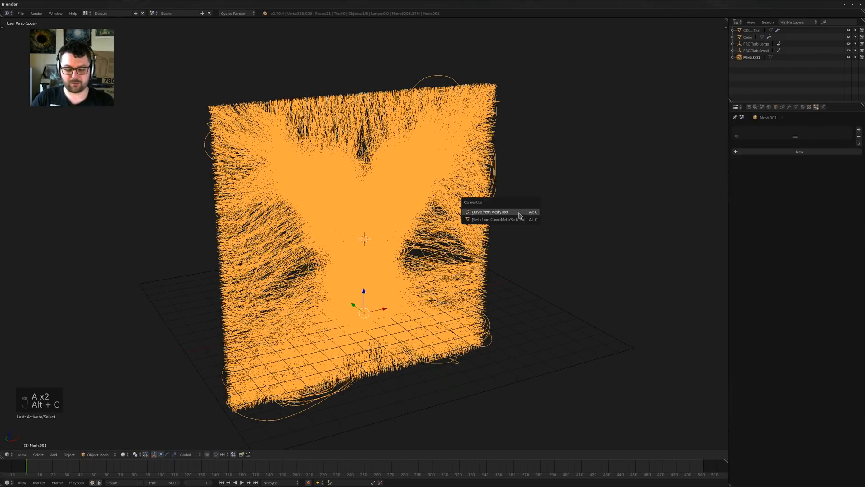
click(491, 212)
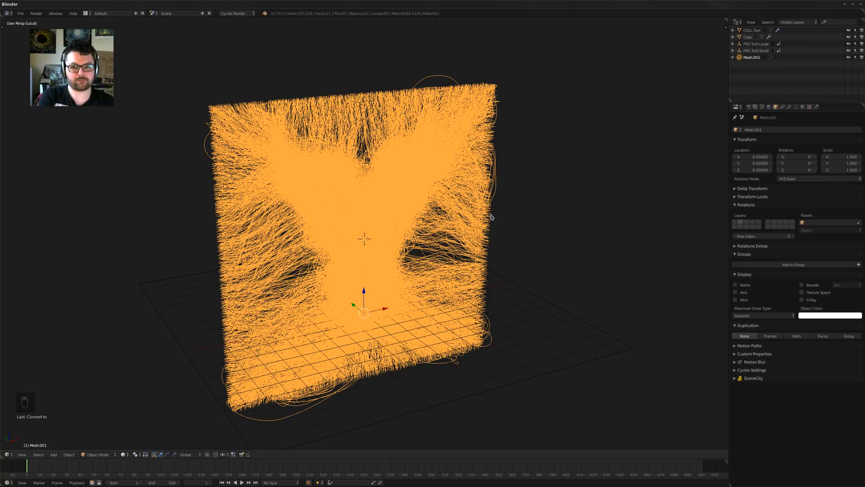
Set the strand curves' bevel depth to 0.01, deselect them and view the thickened strands up close
click(796, 107)
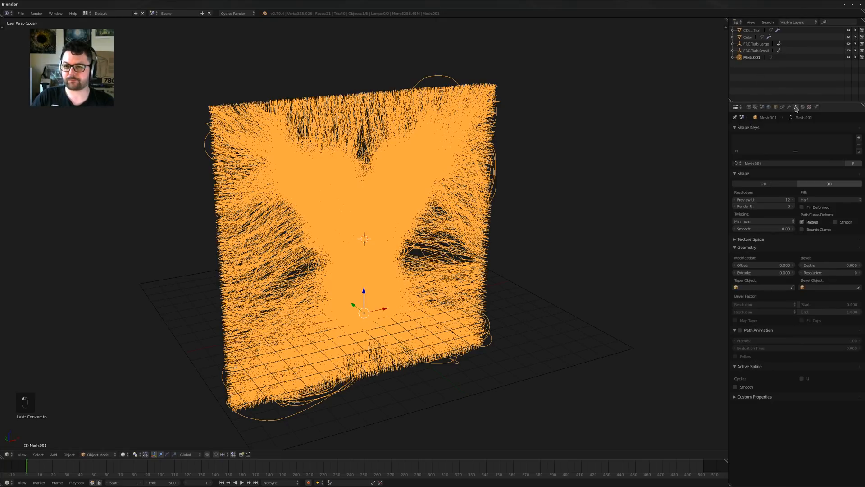
click(818, 266)
key(Return)
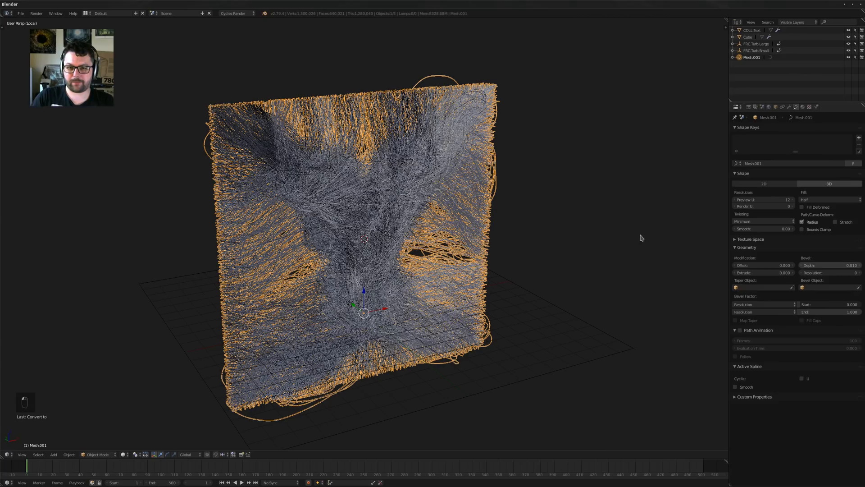
key(a)
scroll(356, 209, up, 3)
middle_drag(356, 209, 419, 229)
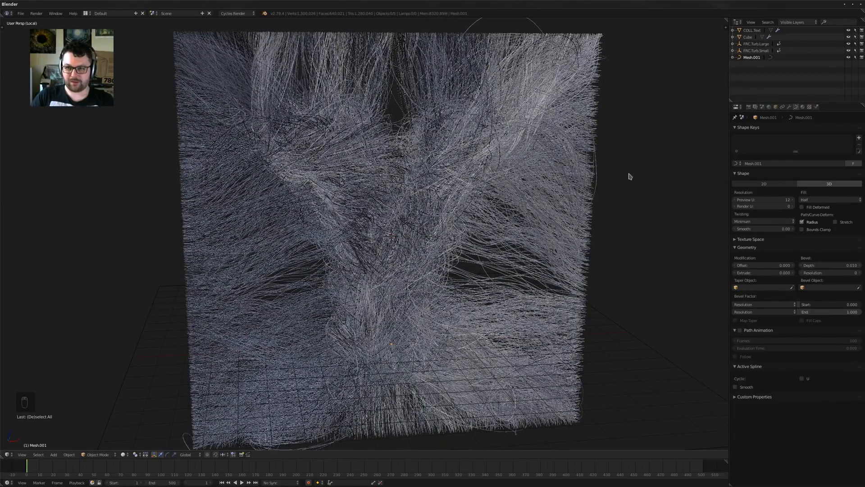
middle_drag(505, 147, 532, 150)
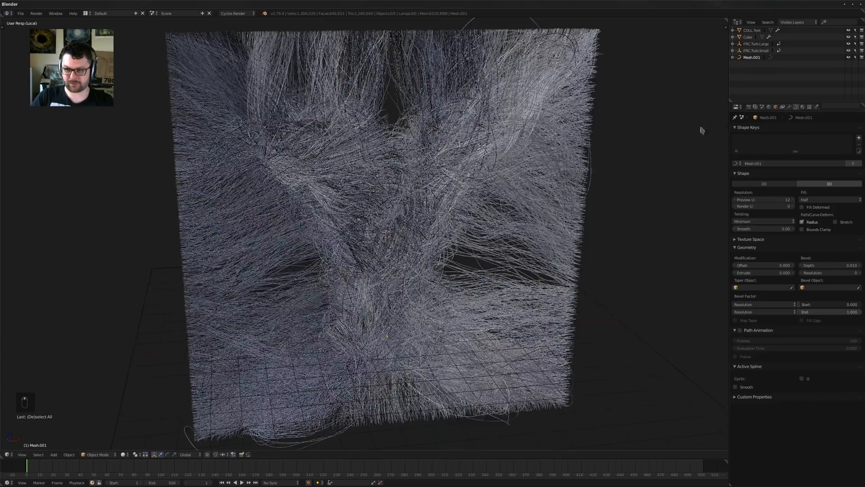
Hide the strand curve object in the viewport and leave local view
right_click(539, 152)
click(849, 57)
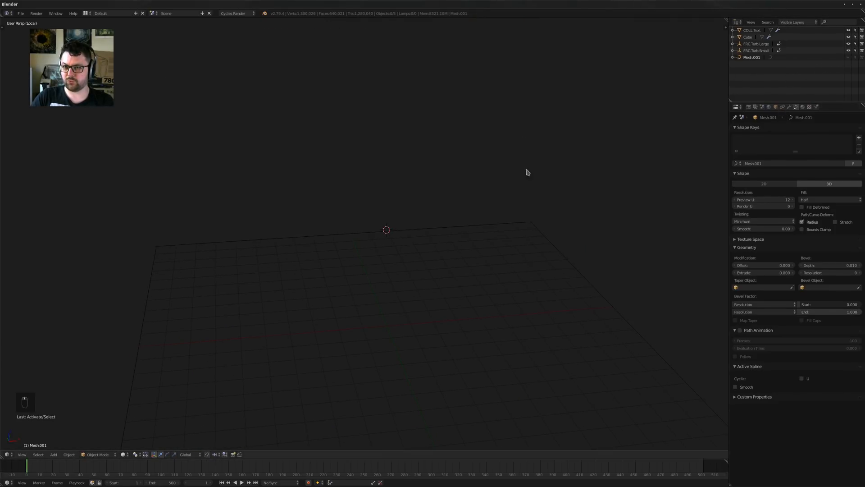
key(KP_Divide)
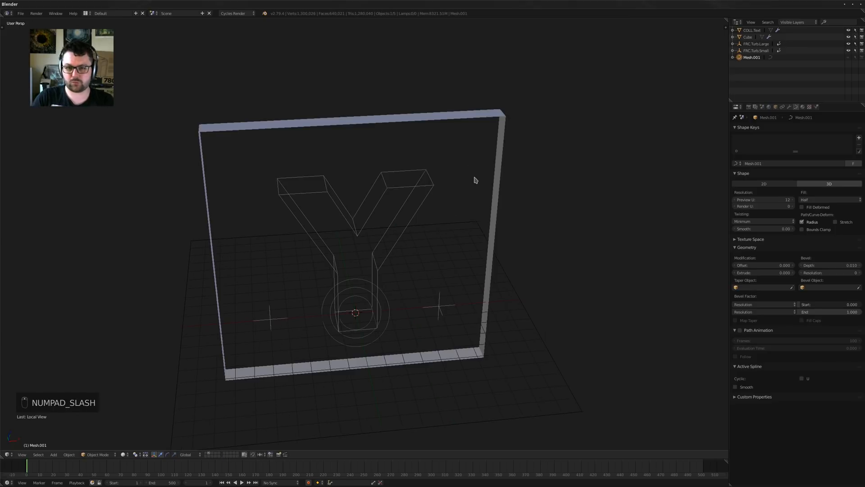
Free the frame particles' bake and set their emission number to 3500
right_click(501, 166)
click(816, 107)
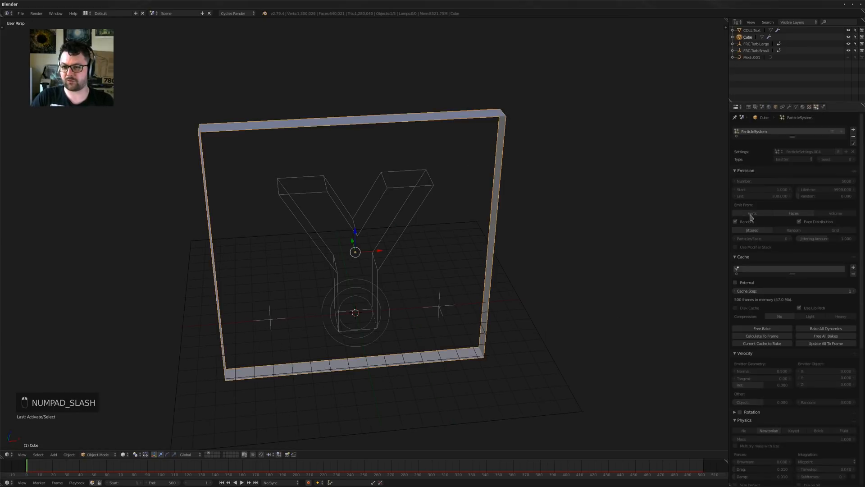
click(783, 328)
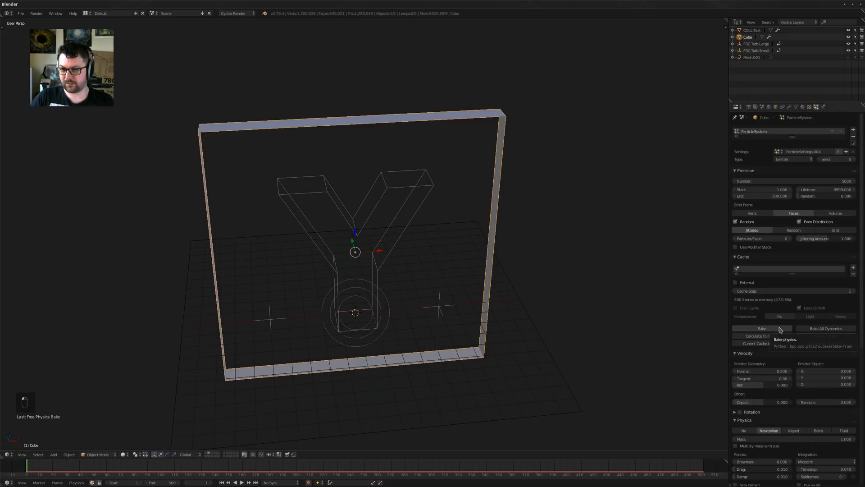
click(828, 184)
text(35)
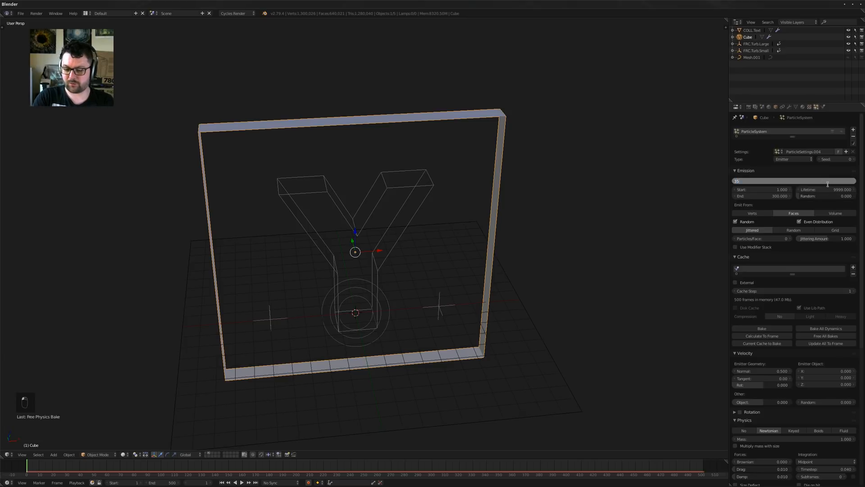
text(00)
key(Return)
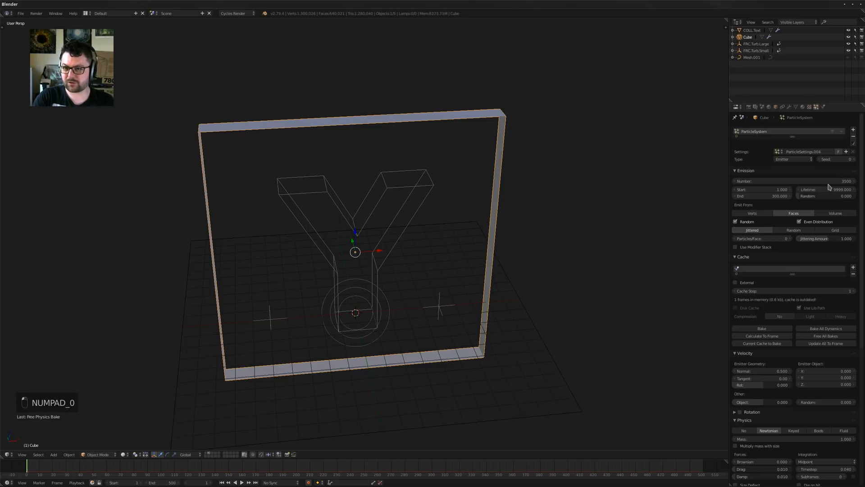
Turn off the location effect of both the large and the small turbulence force fields
click(753, 44)
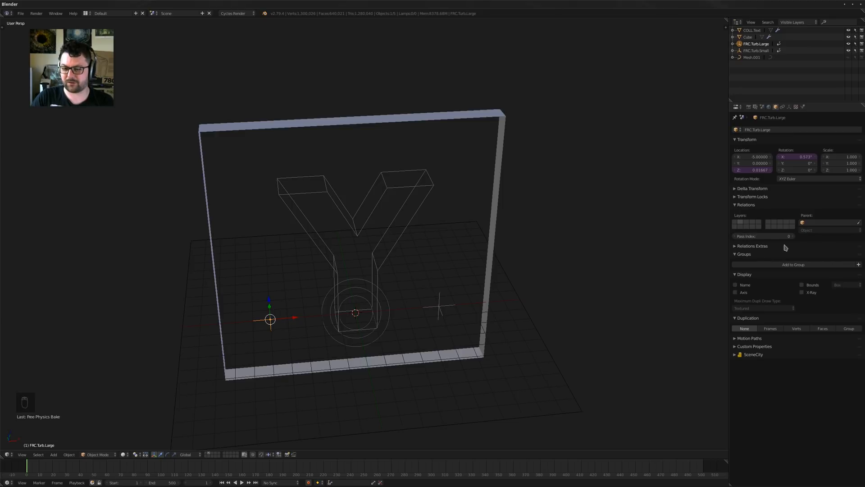
click(803, 106)
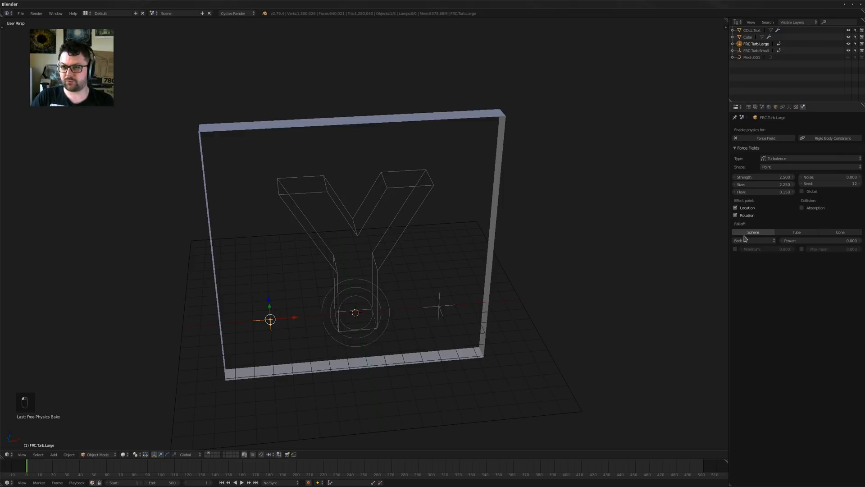
click(737, 208)
click(756, 51)
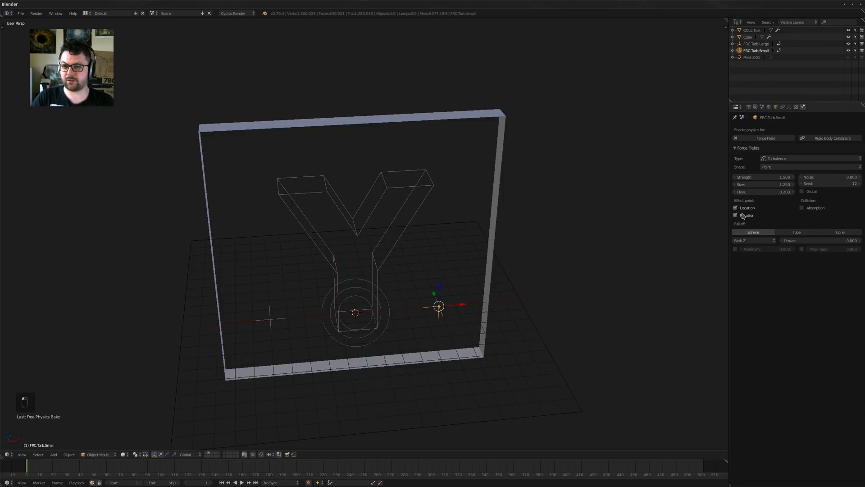
middle_drag(490, 245, 466, 265)
Select the frame, rewind the timeline to frame 1 and show its particle system in the viewport again
key(alt+a)
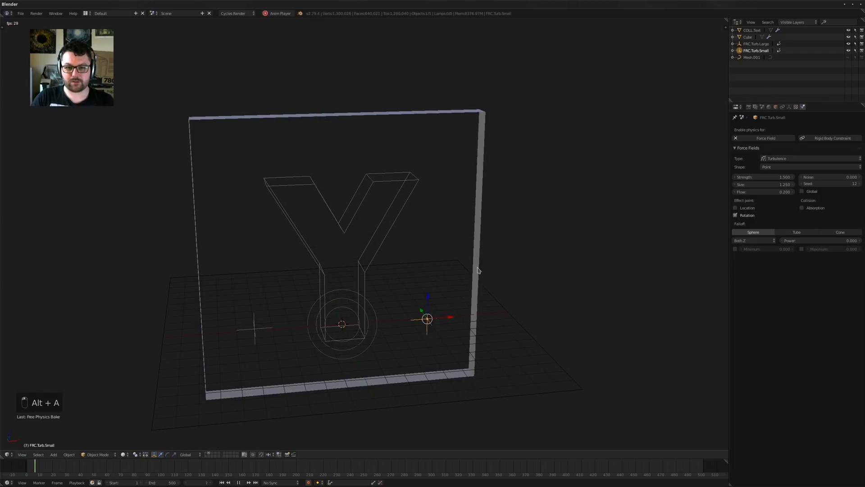
right_click(478, 265)
key(alt+a)
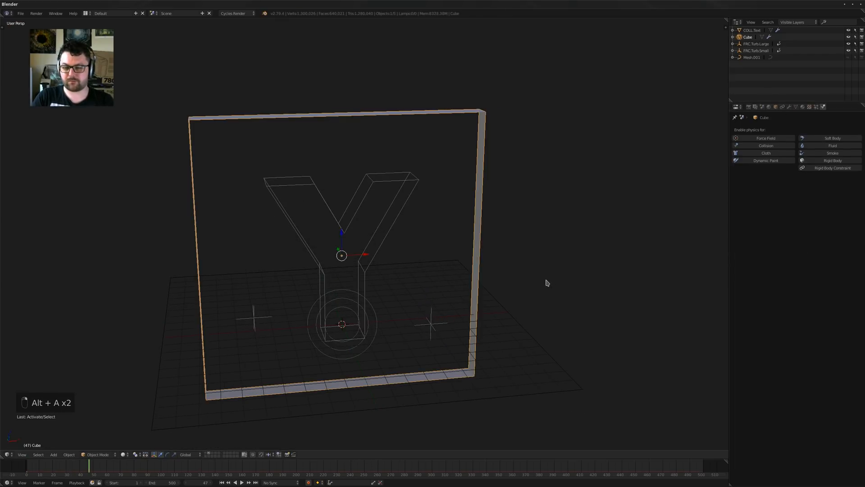
key(shift+Left)
click(816, 107)
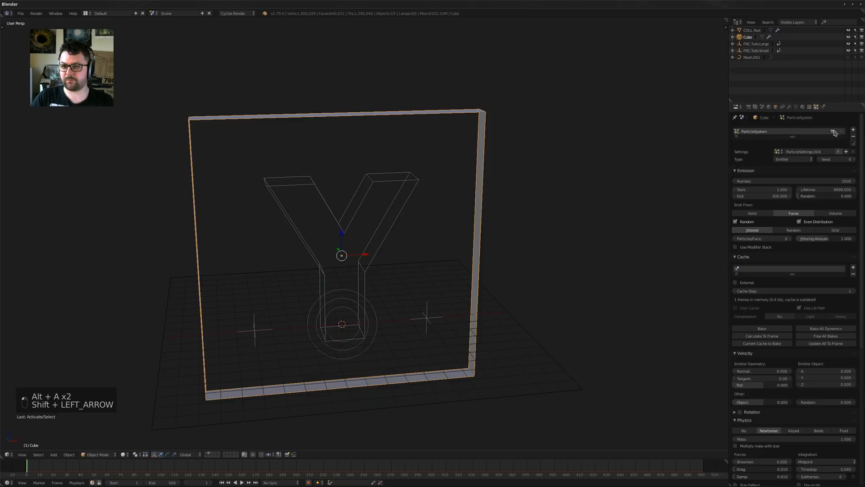
click(834, 133)
Deselect the frame and play its particle simulation through the full frame range to fill the cache
middle_drag(487, 174, 441, 185)
key(alt+a)
key(a)
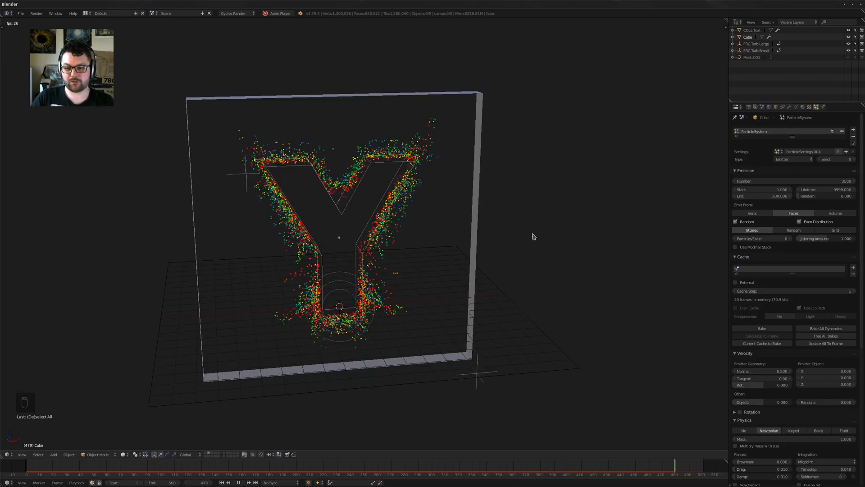
key(alt+a)
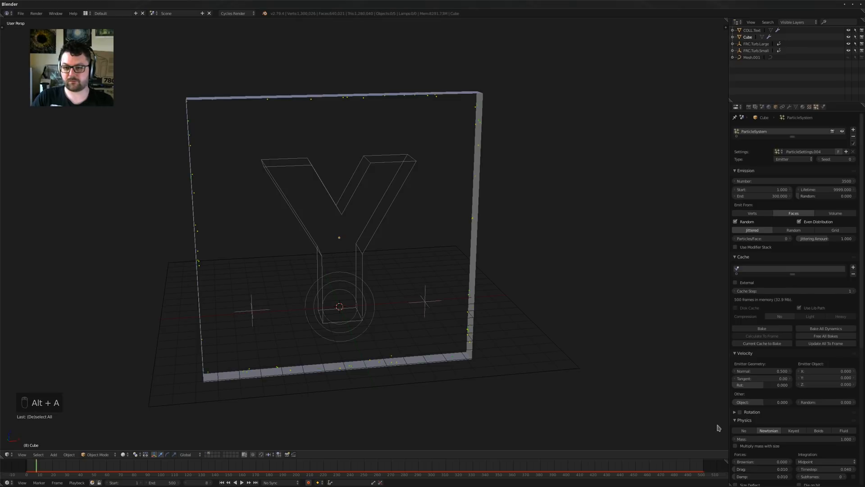
Bake the frame particles from the current cache and view their paths around the Y letter from several angles
click(760, 344)
middle_drag(440, 291, 401, 304)
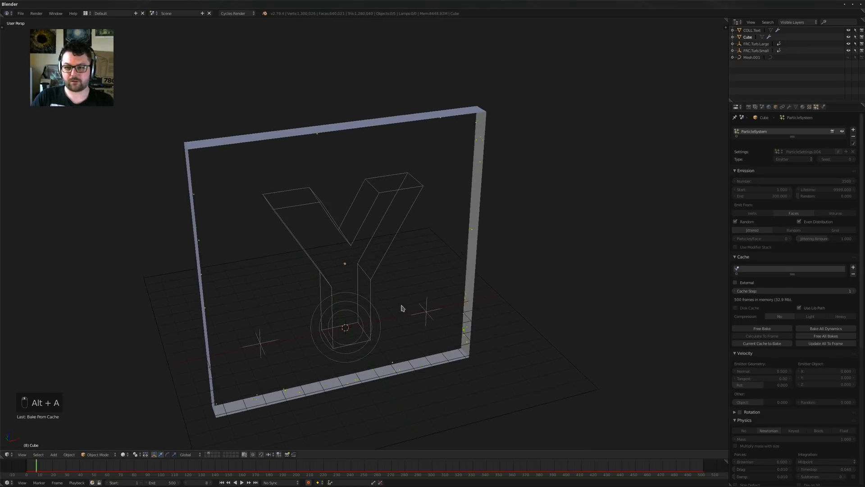
scroll(806, 408, down, 7)
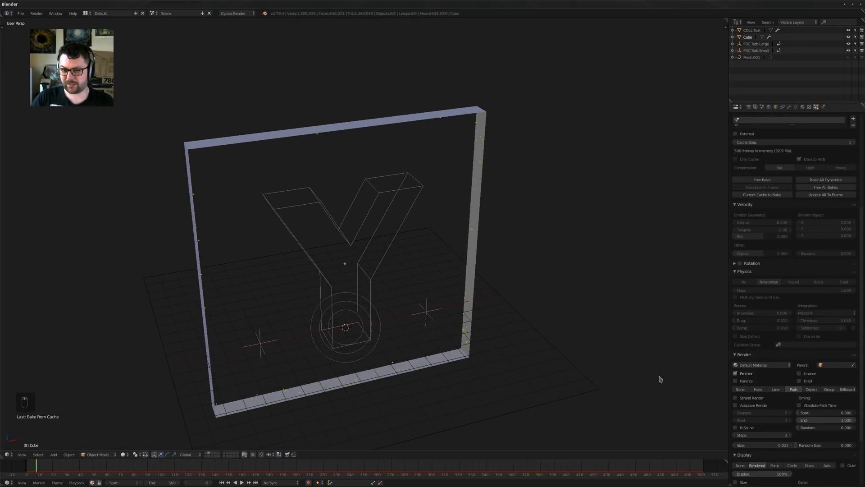
middle_drag(386, 342, 350, 272)
scroll(353, 255, up, 1)
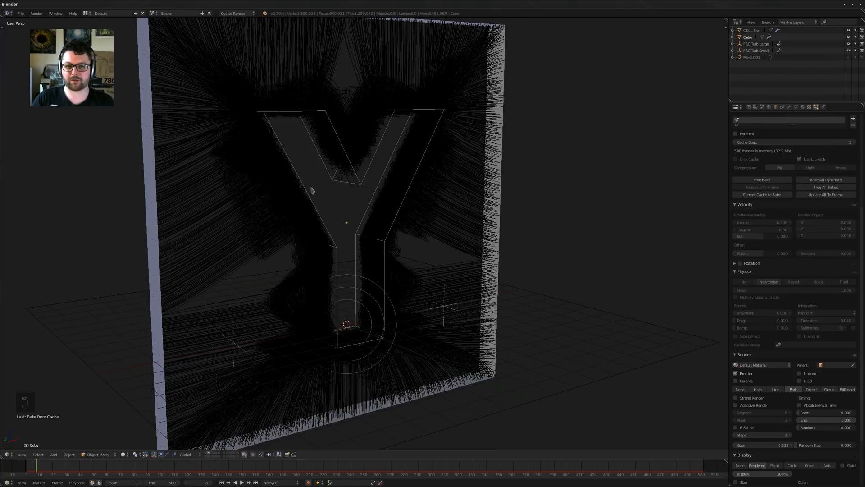
middle_drag(311, 191, 392, 220)
right_click(427, 294)
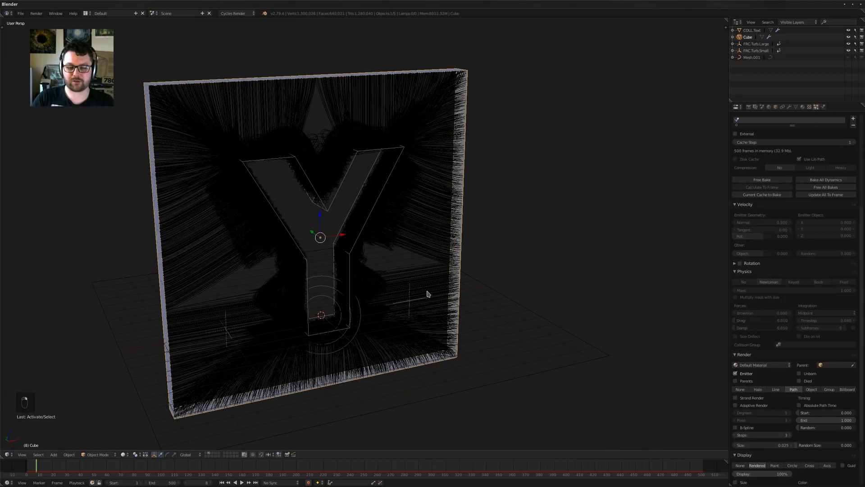
Select the small turbulence force field and turn its location effect back on
right_click(410, 294)
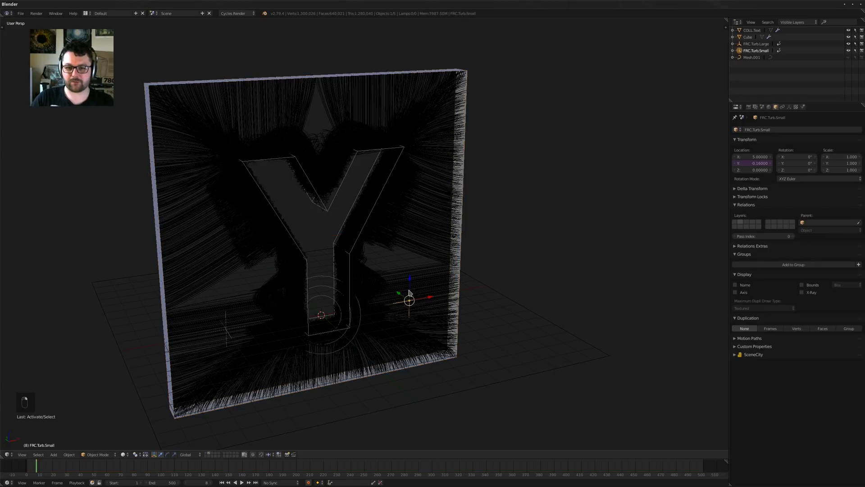
click(803, 108)
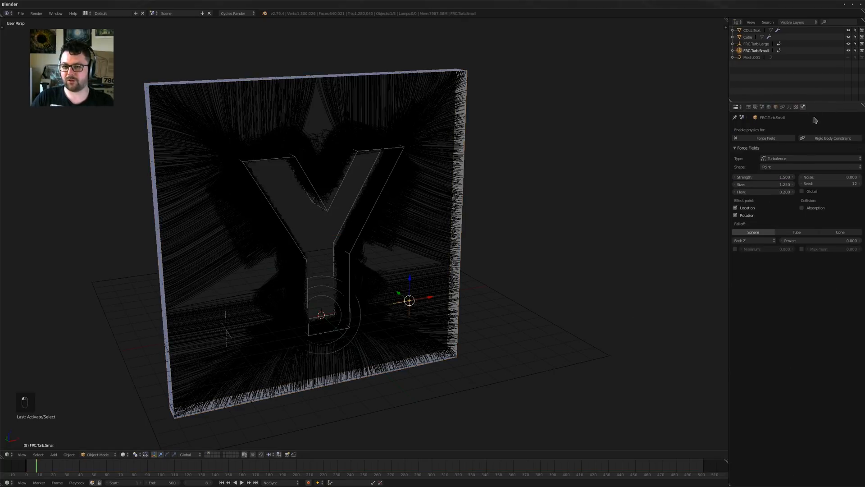
middle_drag(422, 299, 441, 294)
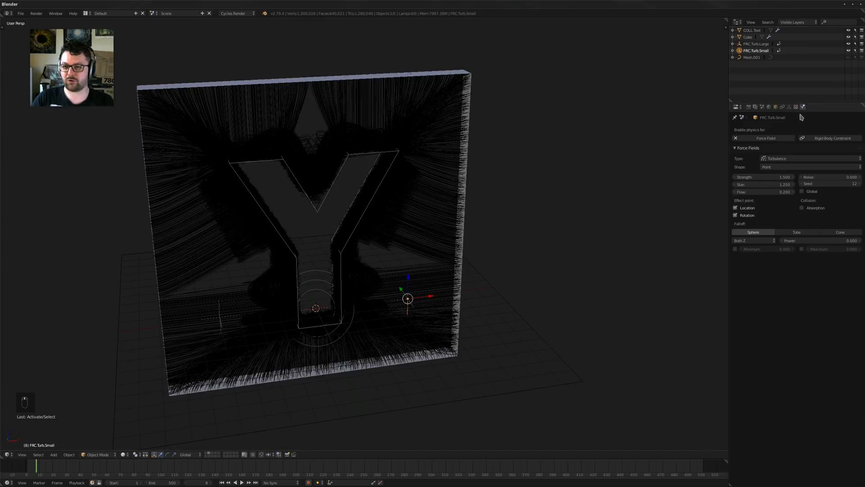
Free the bake of the cube frame's particle system and bake the particle simulation again
right_click(425, 168)
click(815, 107)
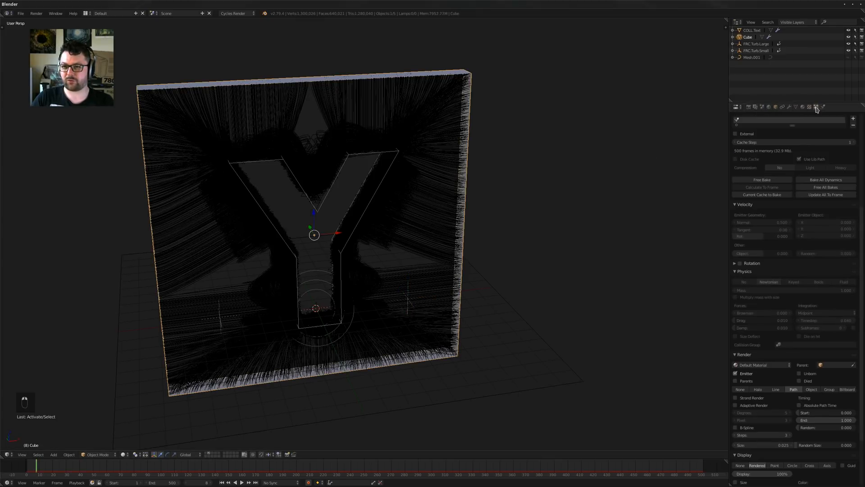
click(761, 181)
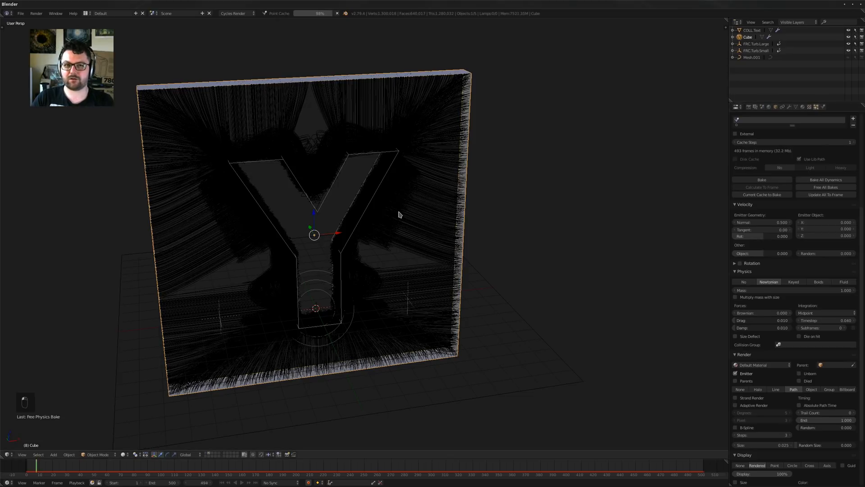
middle_drag(373, 225, 441, 241)
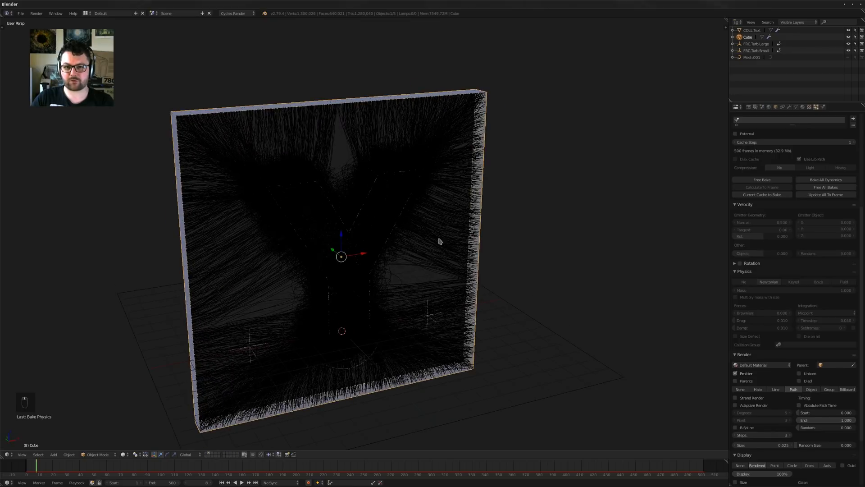
Convert the cube's particle system to a mesh and turn off the particle system's viewport display
click(790, 107)
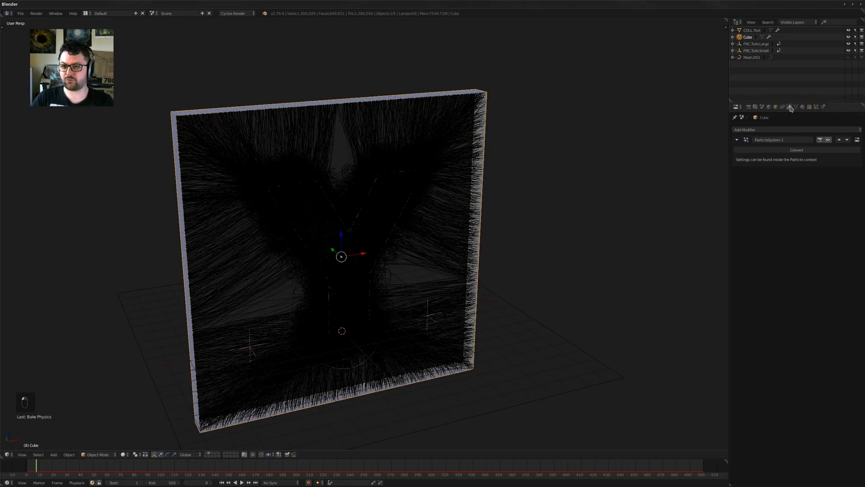
click(785, 151)
middle_drag(441, 190, 426, 197)
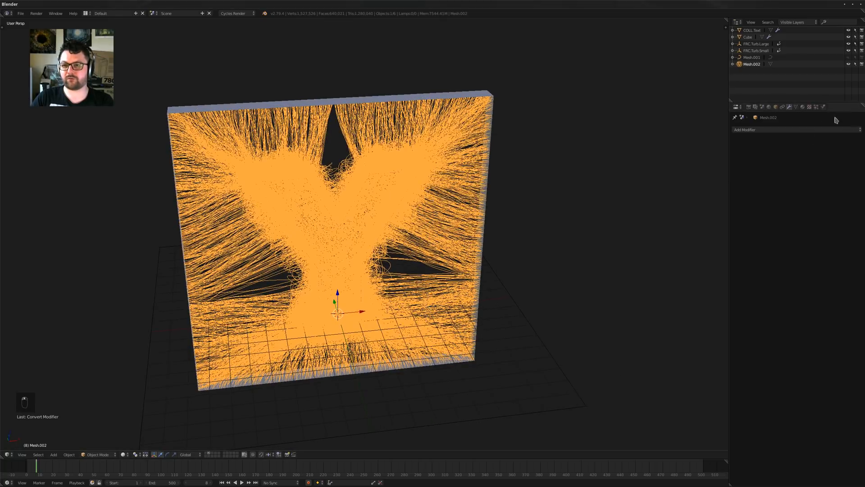
click(816, 107)
right_click(477, 97)
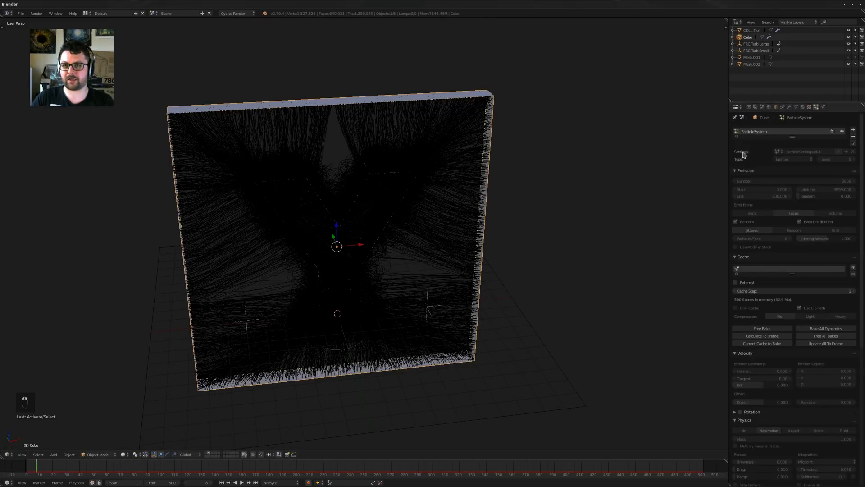
click(835, 134)
Select the converted particle mesh and try to convert it to a different object type
middle_drag(556, 197, 487, 186)
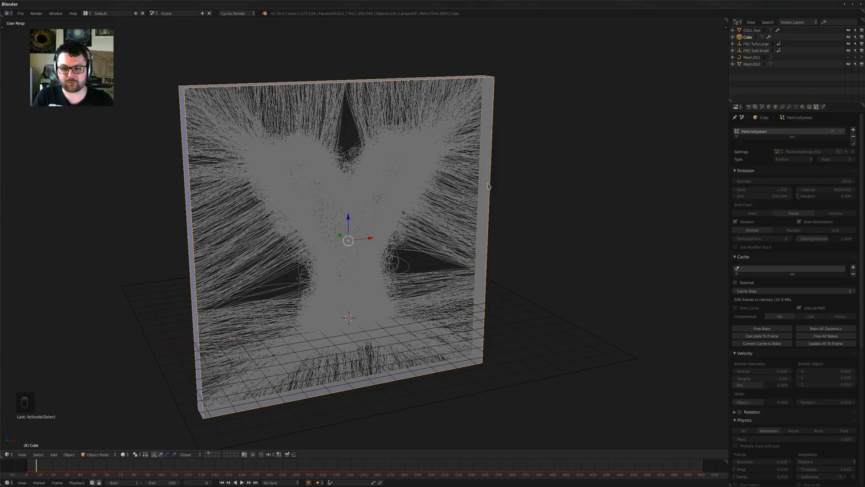
right_click(461, 190)
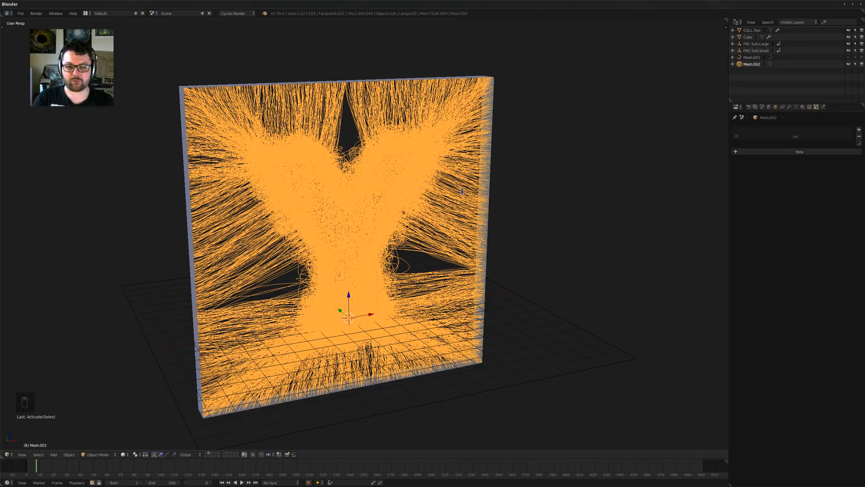
middle_drag(419, 186, 409, 192)
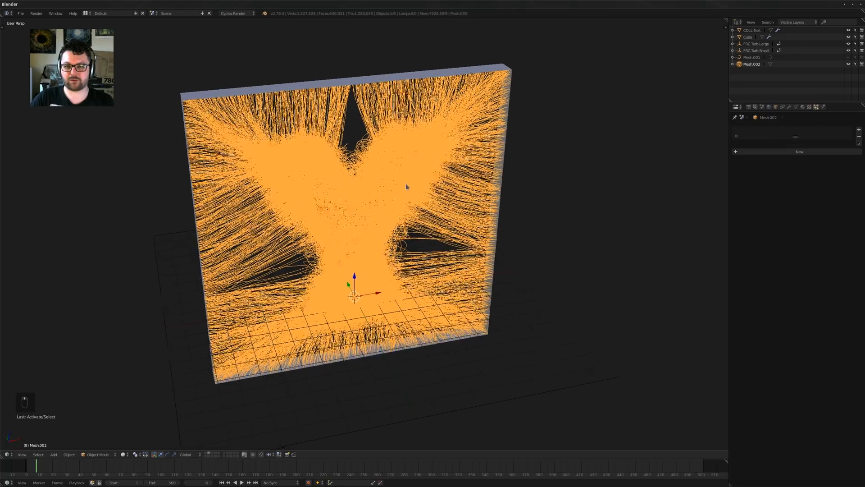
key(a)
scroll(409, 190, up, 2)
key(a)
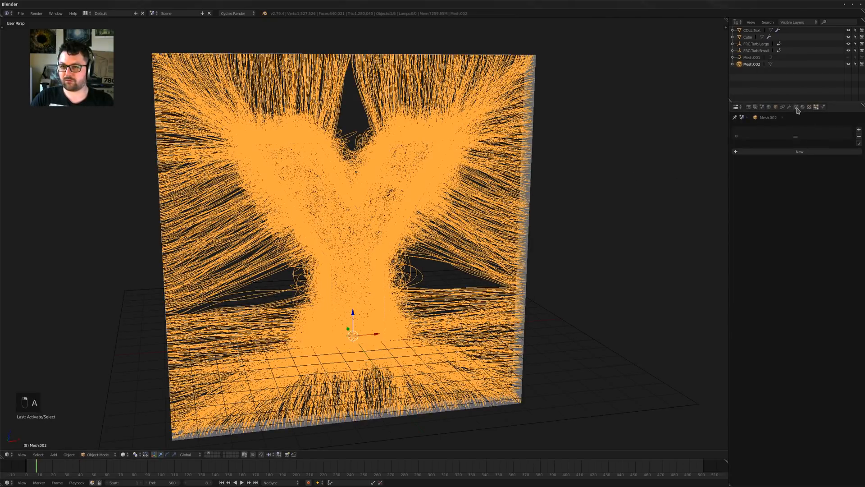
key(alt+c)
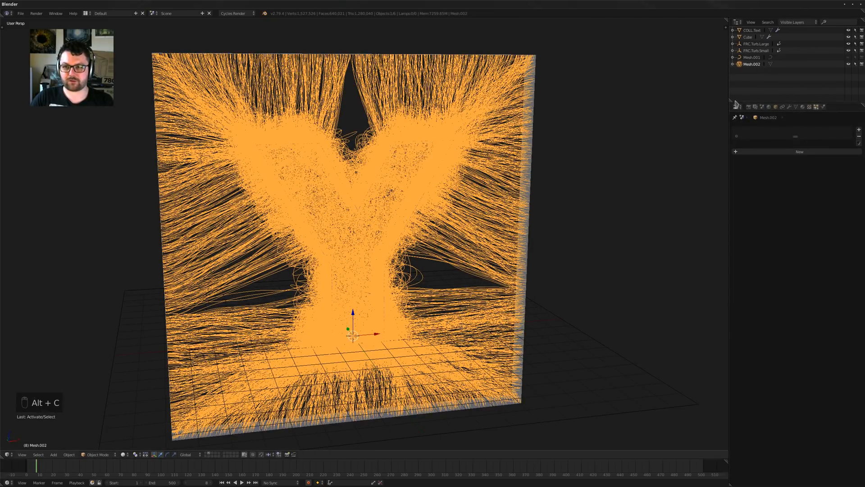
middle_drag(520, 148, 552, 137)
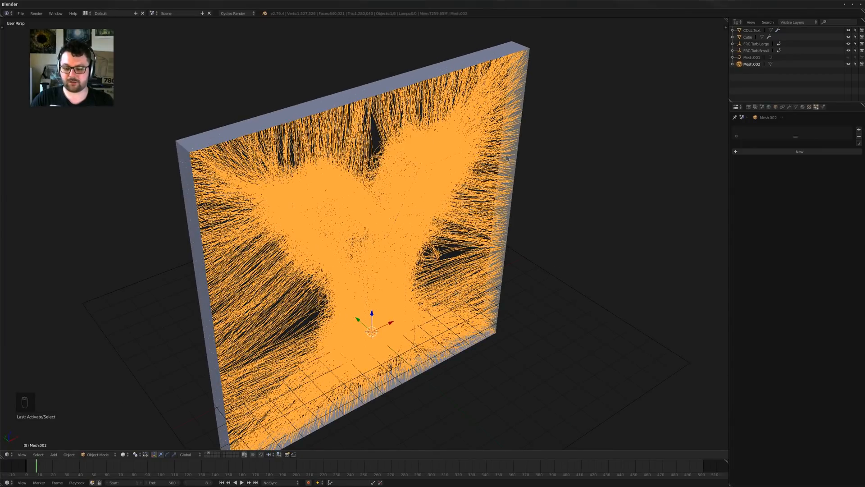
Delete the converted particle mesh and turn the cube's particle system viewport display back on
key(Delete)
right_click(518, 169)
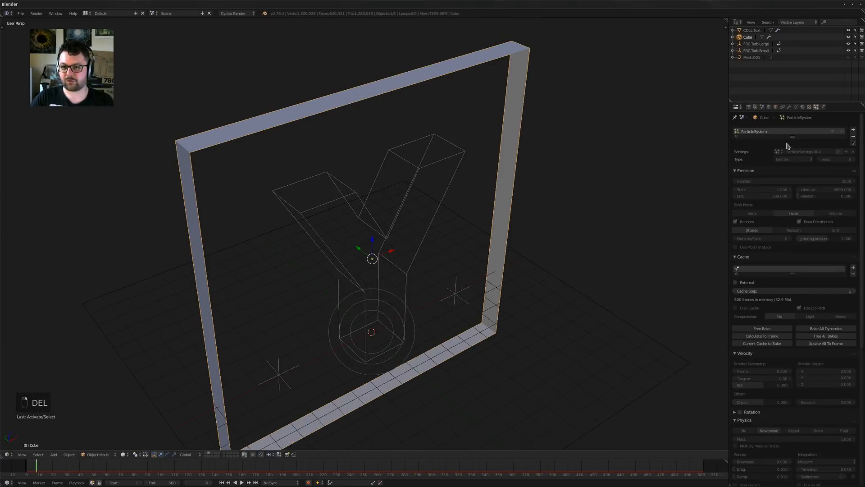
click(842, 132)
Review the turbulence force field settings of FRC.Turb.Large and FRC.Turb.Small
middle_drag(446, 249, 441, 229)
click(755, 44)
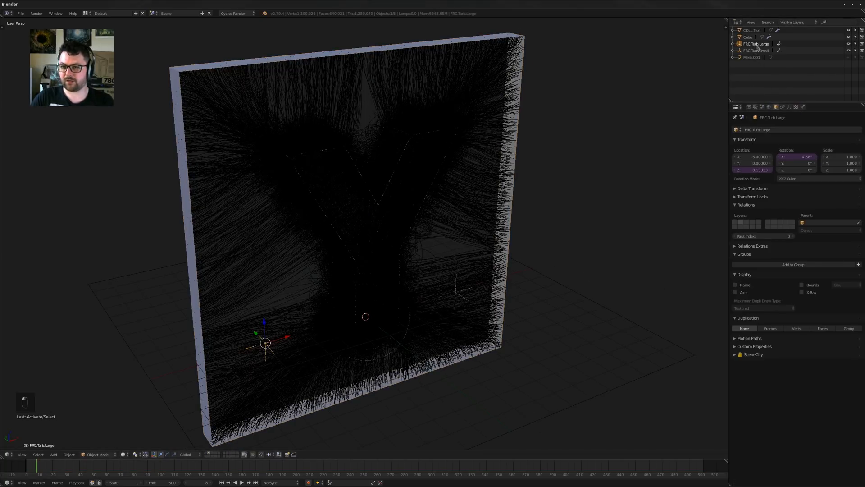
click(803, 106)
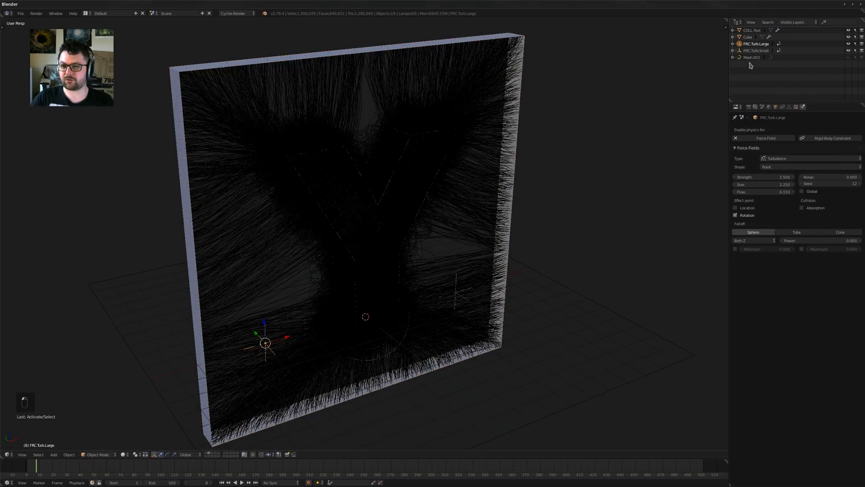
click(756, 51)
middle_drag(624, 206, 620, 198)
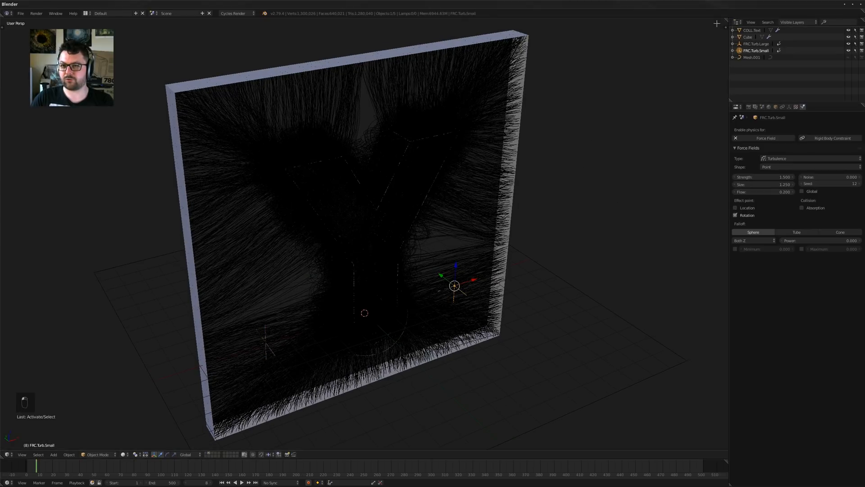
Split the 3D viewport vertically and turn the new area beside it into a Properties editor
shift+drag(727, 21, 620, 49)
click(724, 22)
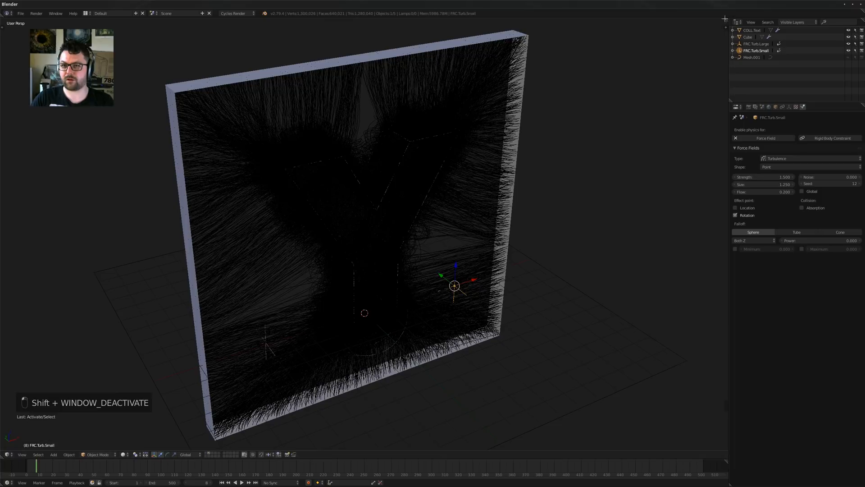
drag(725, 21, 576, 43)
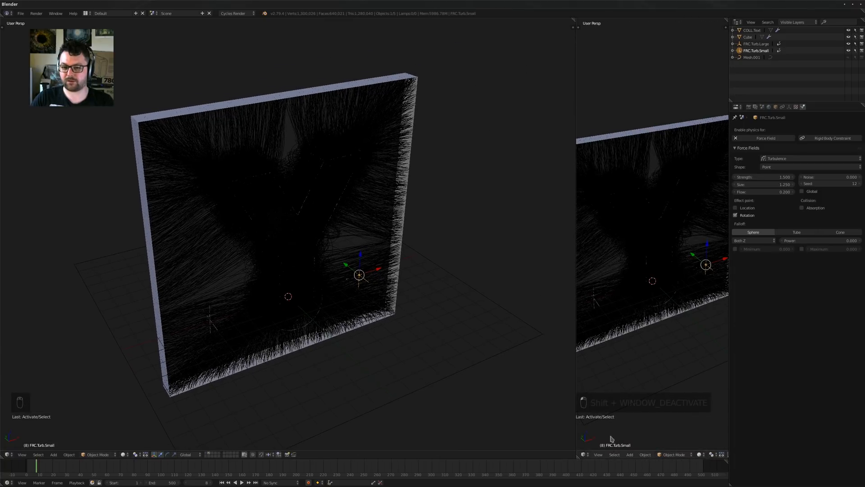
click(584, 453)
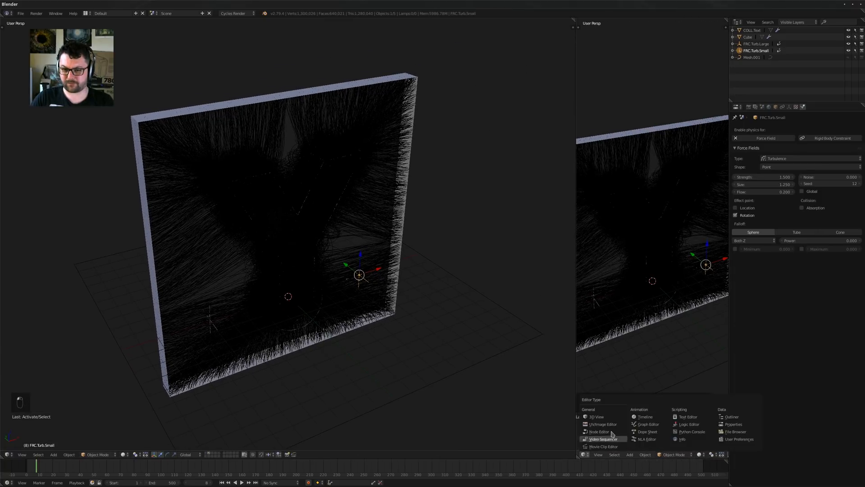
click(746, 426)
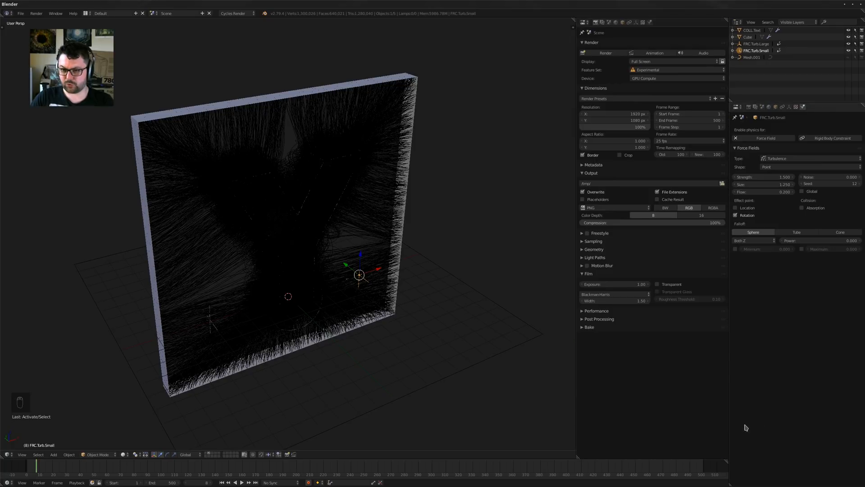
Show the force field settings of FRC.Turb.Large in the new Properties editor and pin them there
right_click(415, 81)
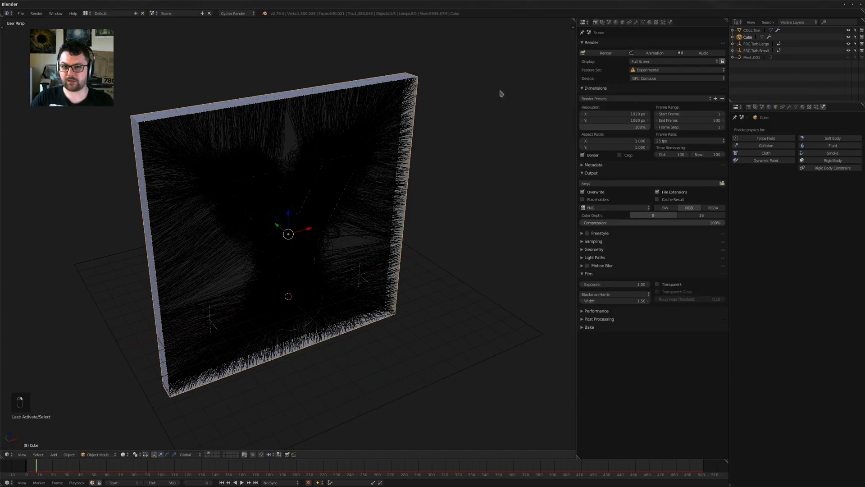
click(670, 22)
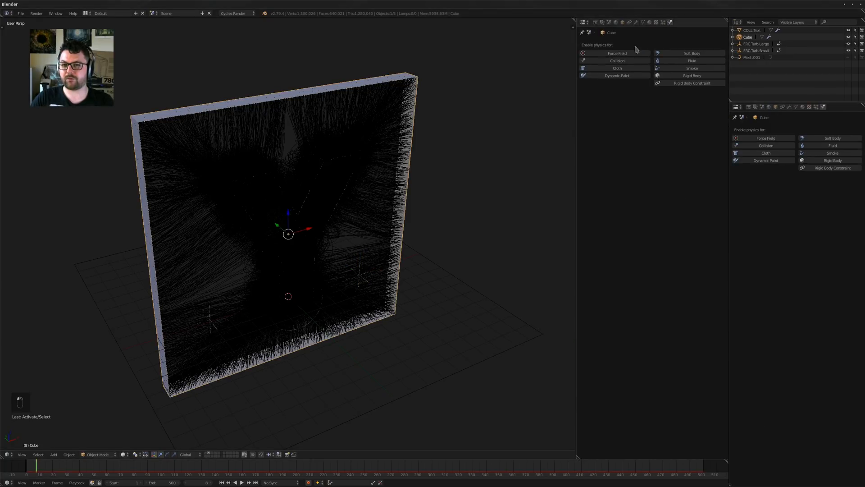
click(765, 44)
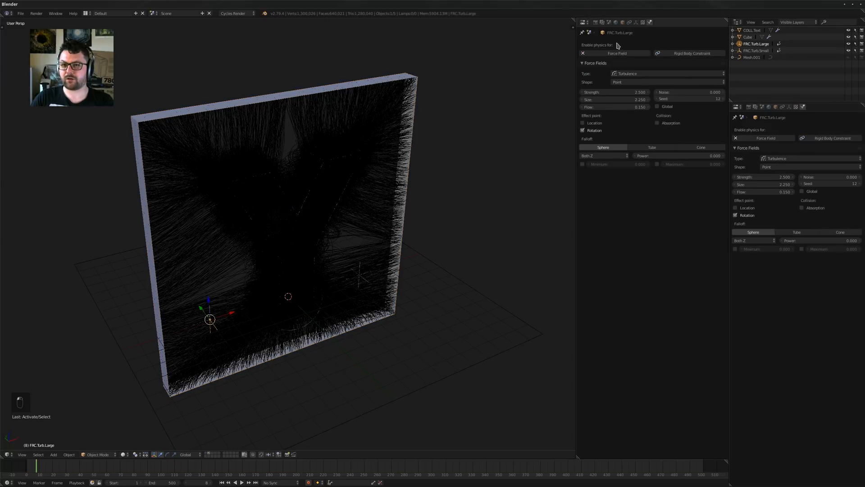
click(581, 34)
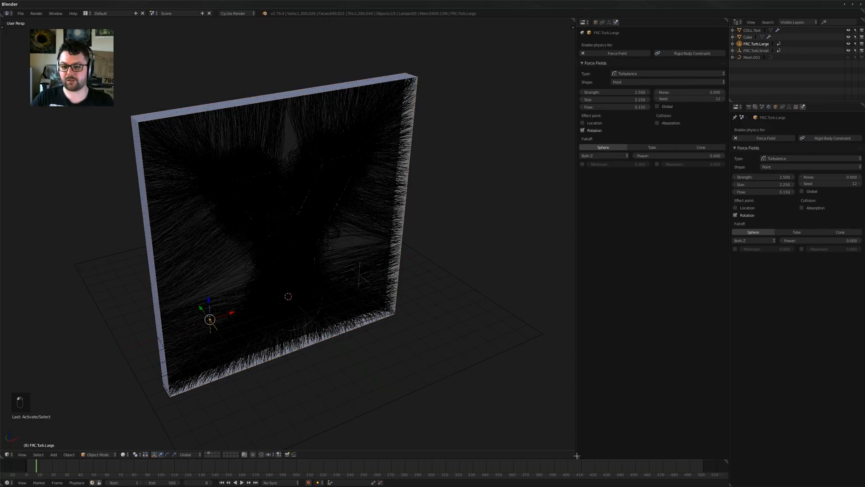
Split the pinned Properties editor horizontally and pin the force field settings of FRC.Turb.Small in the lower half
drag(579, 455, 579, 200)
click(583, 216)
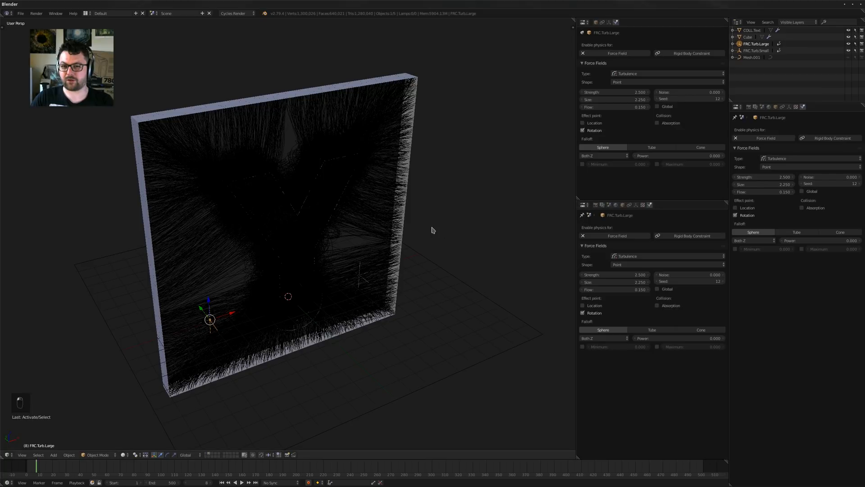
right_click(359, 270)
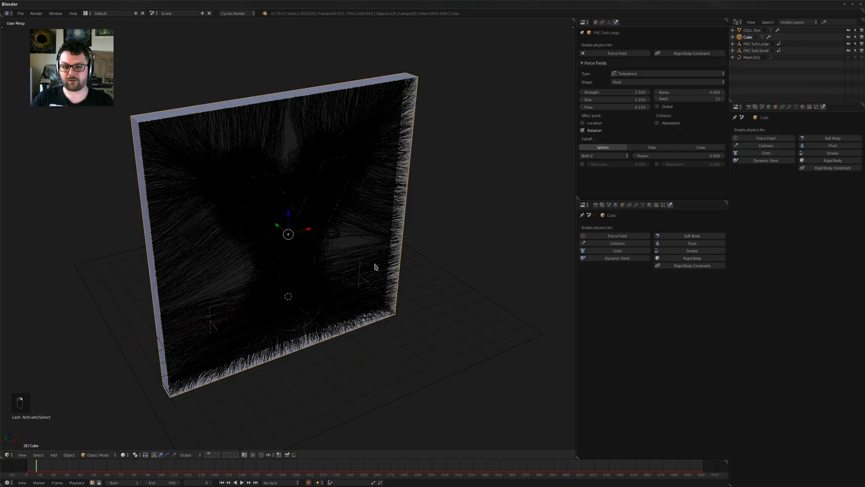
right_click(359, 274)
click(582, 215)
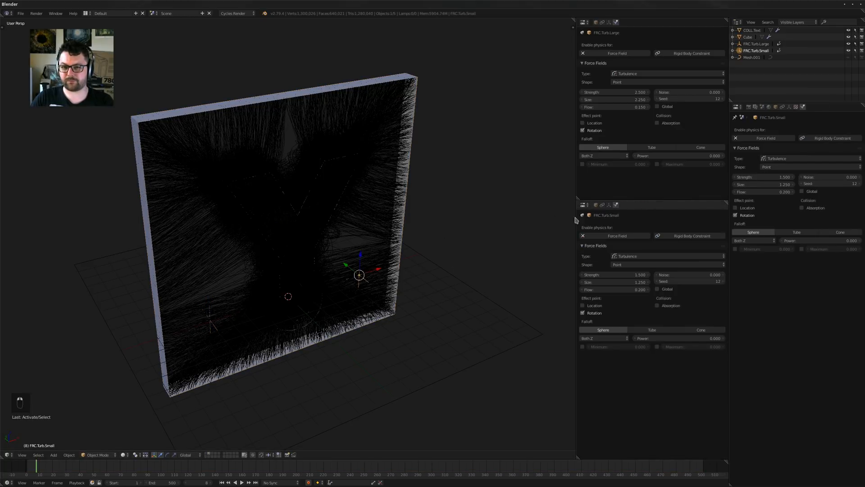
Narrow the two pinned Properties editors and make the lower one slightly taller
drag(577, 178, 622, 180)
mouse_move(465, 225)
middle_down()
mouse_move(457, 230)
mouse_move(455, 218)
middle_up()
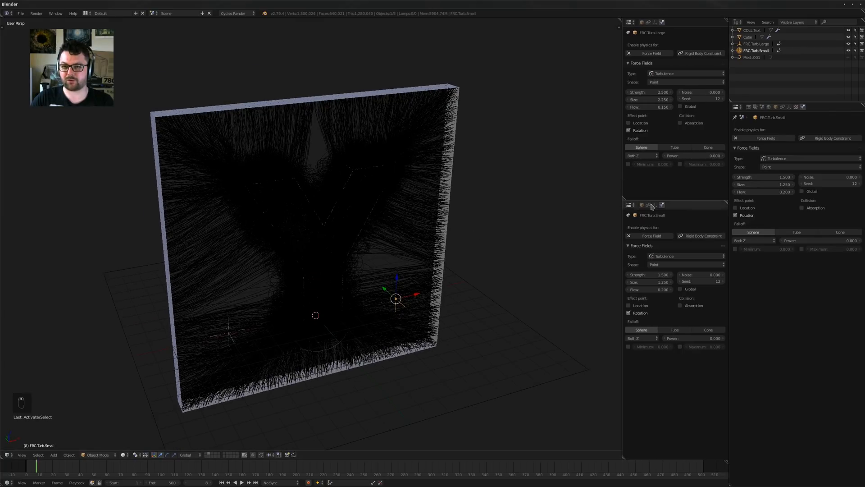
drag(662, 200, 669, 184)
Select the cube frame and convert its ParticleSystem modifier to a mesh
middle_drag(516, 204, 452, 222)
scroll(331, 207, down, 1)
middle_drag(330, 208, 366, 235)
scroll(370, 180, up, 1)
right_click(369, 180)
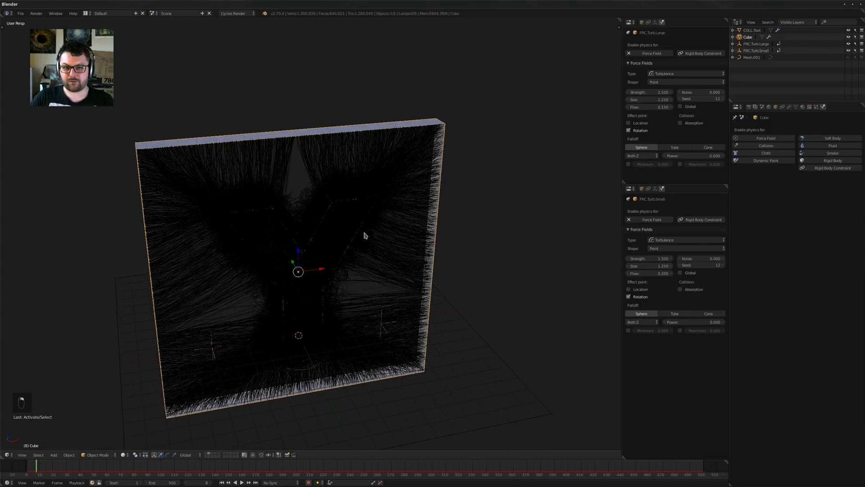
middle_drag(496, 243, 396, 245)
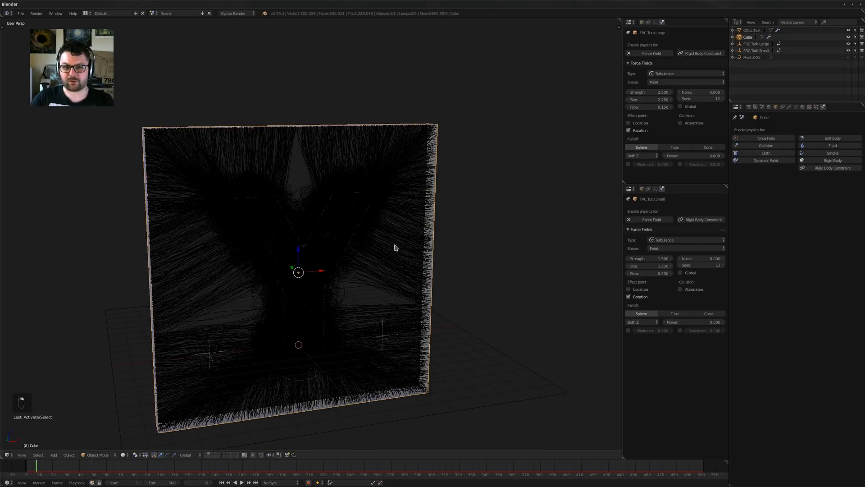
click(817, 106)
click(790, 108)
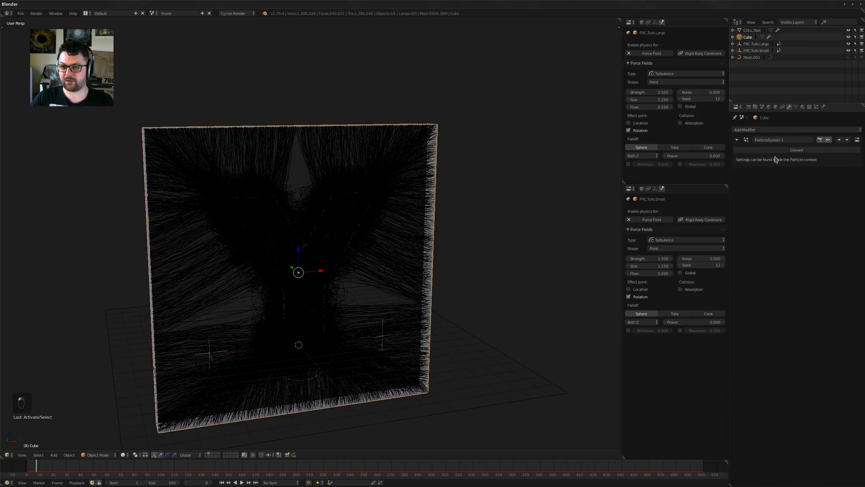
click(784, 150)
Hide the cube's particle system in the viewport and isolate the converted particle mesh in local view
click(823, 107)
click(817, 107)
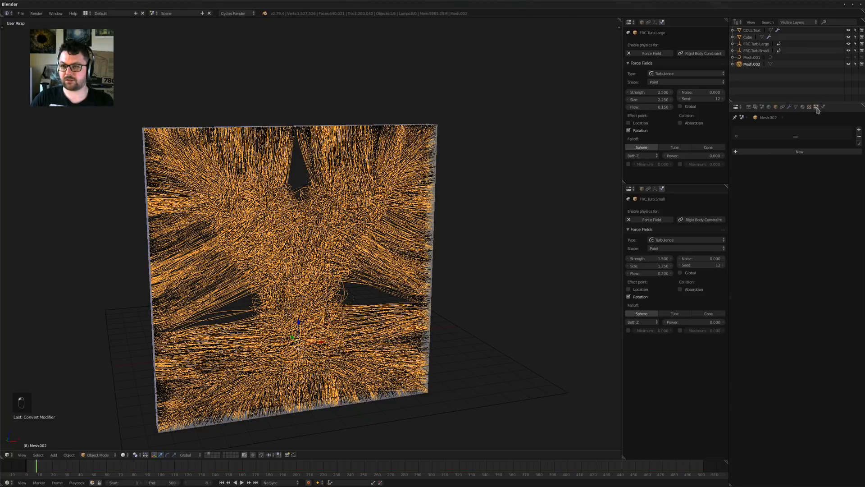
right_click(434, 167)
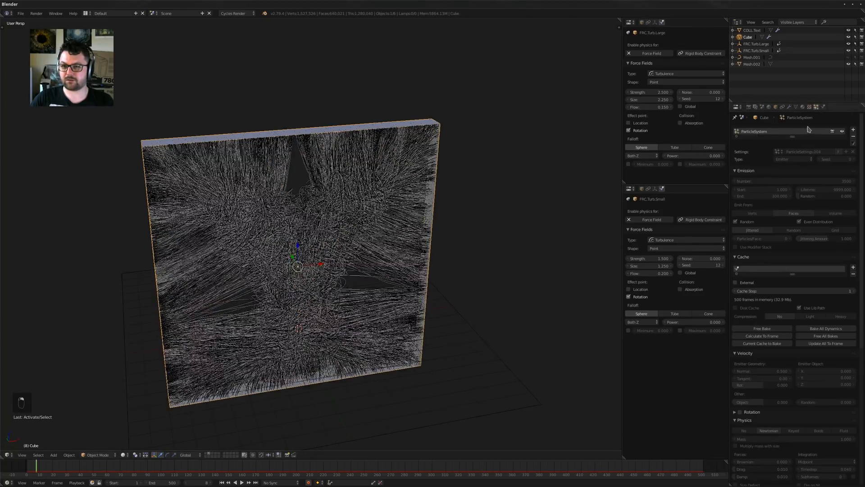
click(839, 132)
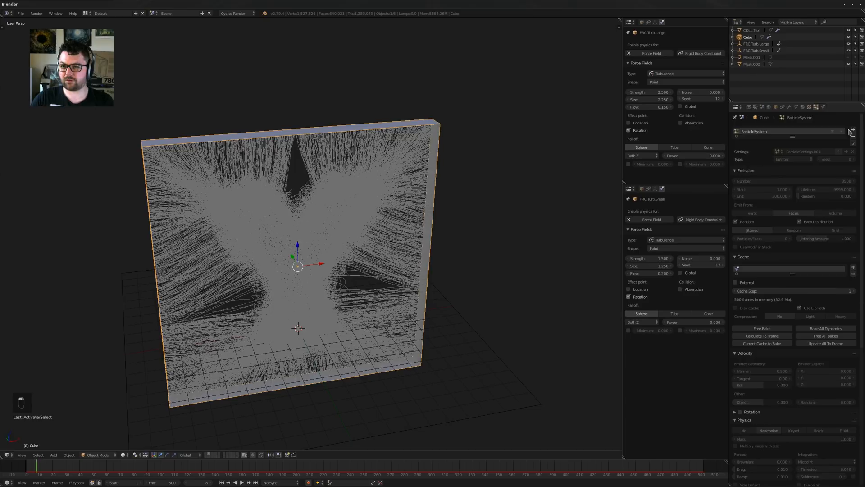
right_click(365, 190)
key(KP_Divide)
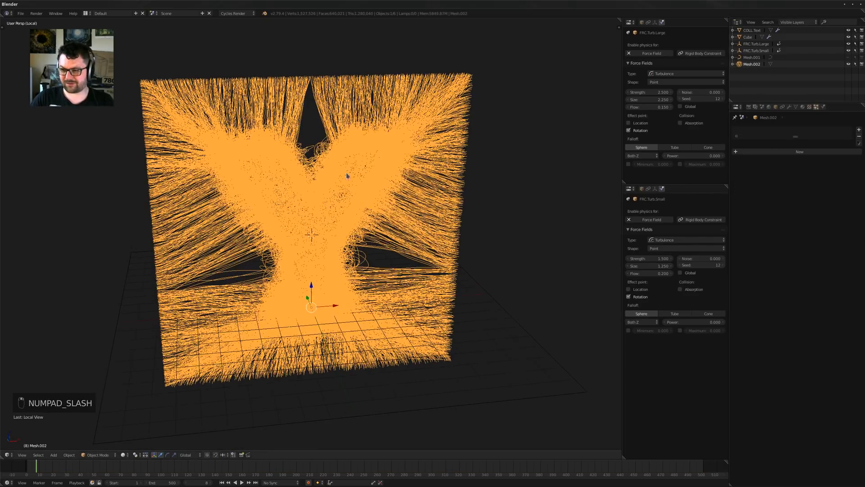
Inspect the isolated particle mesh from the front, then reselect it and convert it to a curve
key(KP_1)
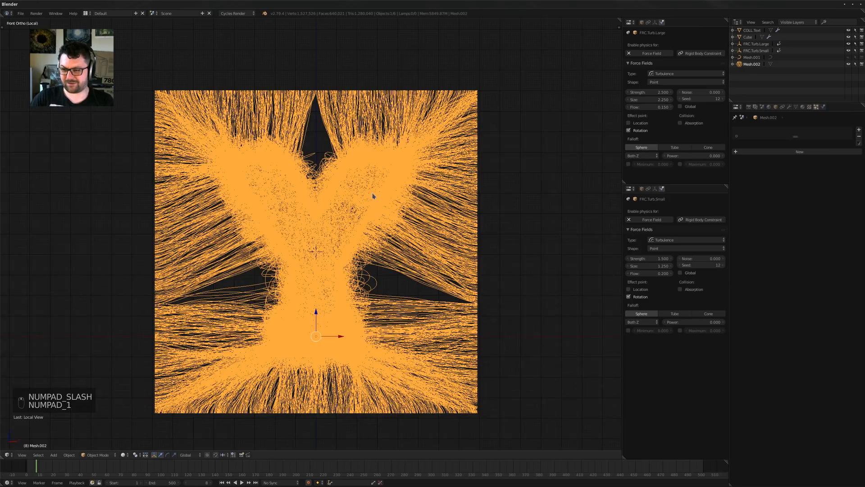
key(a)
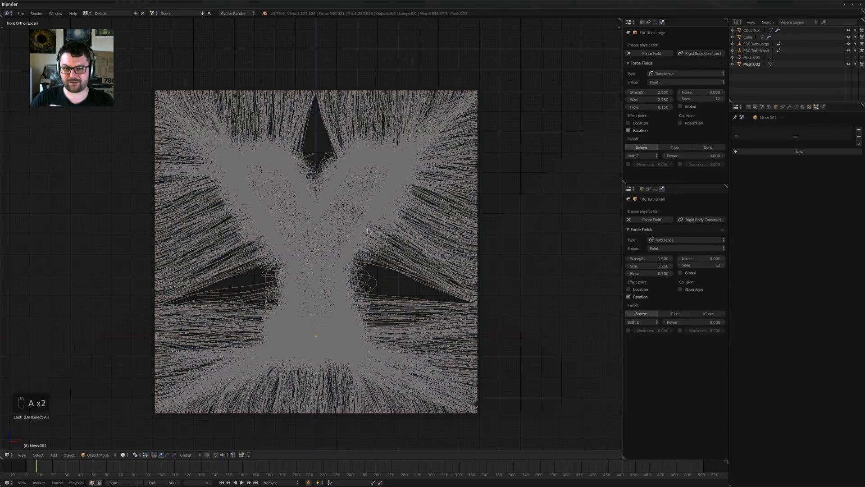
middle_drag(369, 231, 399, 240)
right_click(400, 240)
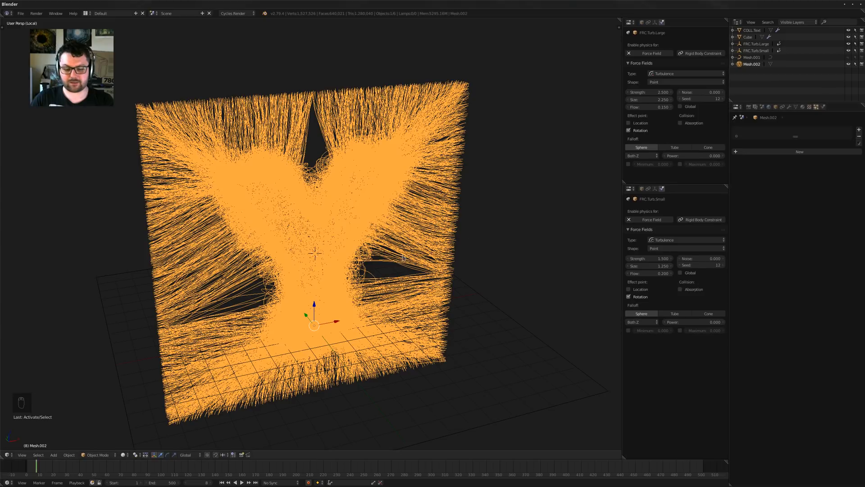
key(alt+c)
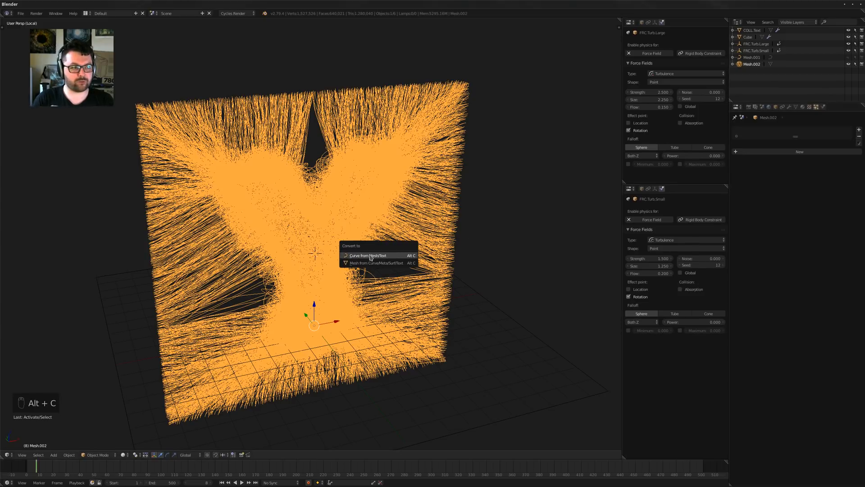
click(391, 255)
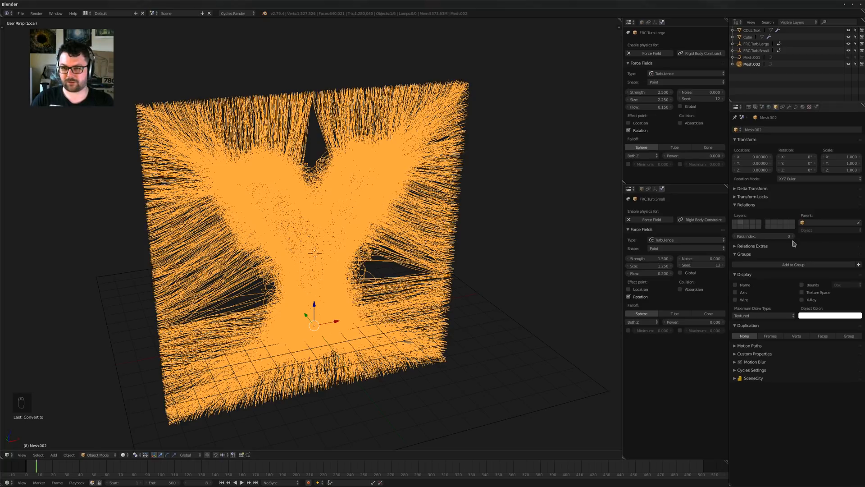
Set the converted curve's bevel depth to 0.01 to give the particle paths thickness
click(796, 107)
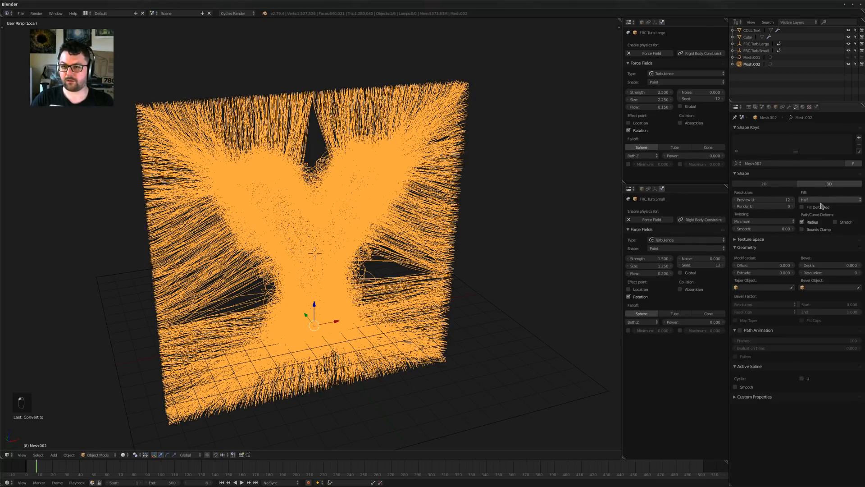
click(818, 265)
text(0.01)
key(Return)
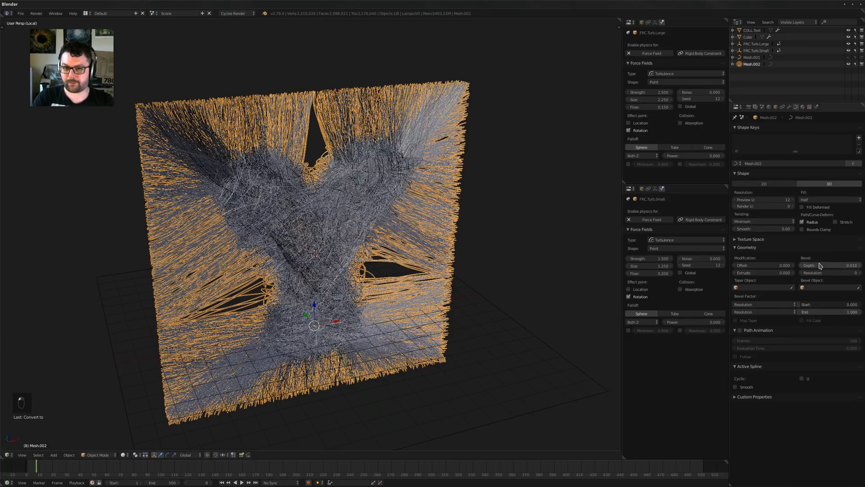
Deselect the bevelled curves and preview them in rendered viewport shading
key(a)
scroll(388, 167, up, 2)
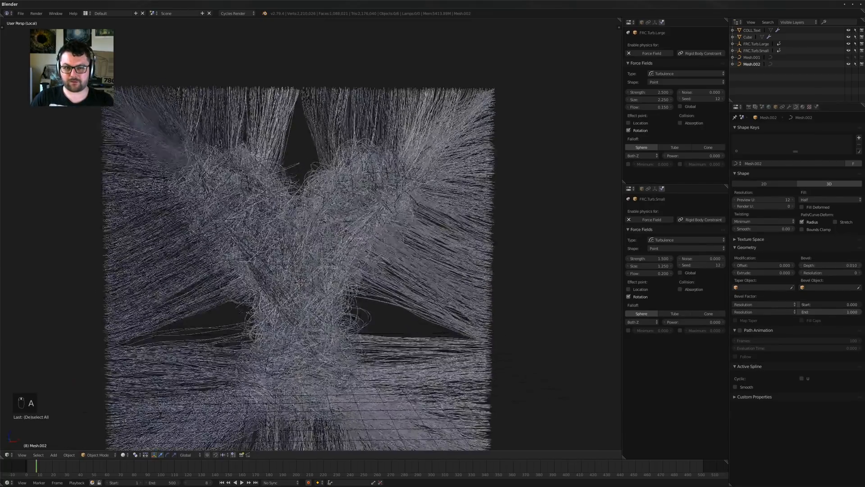
middle_drag(370, 201, 420, 190)
key(shift+z)
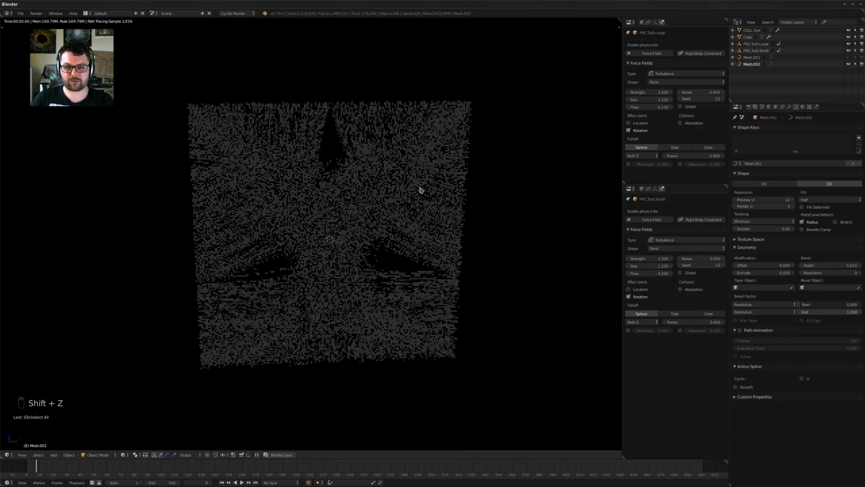
middle_drag(350, 216, 386, 223)
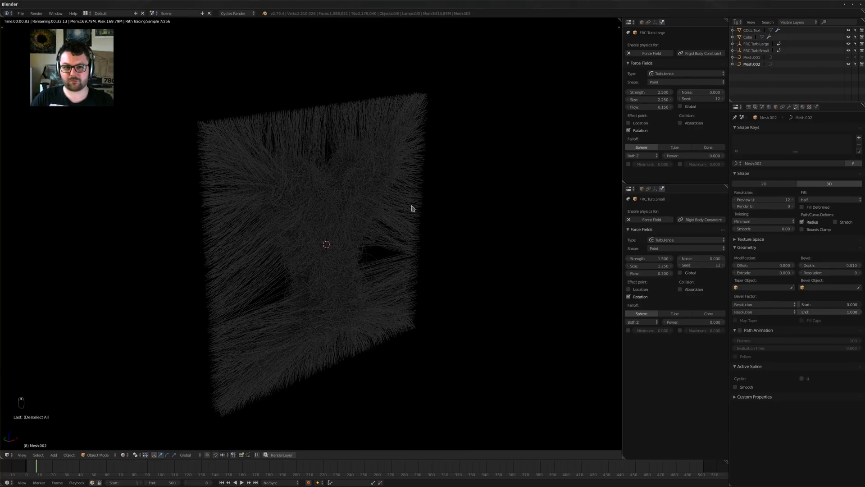
Darken the world surface color to black
click(768, 107)
click(813, 174)
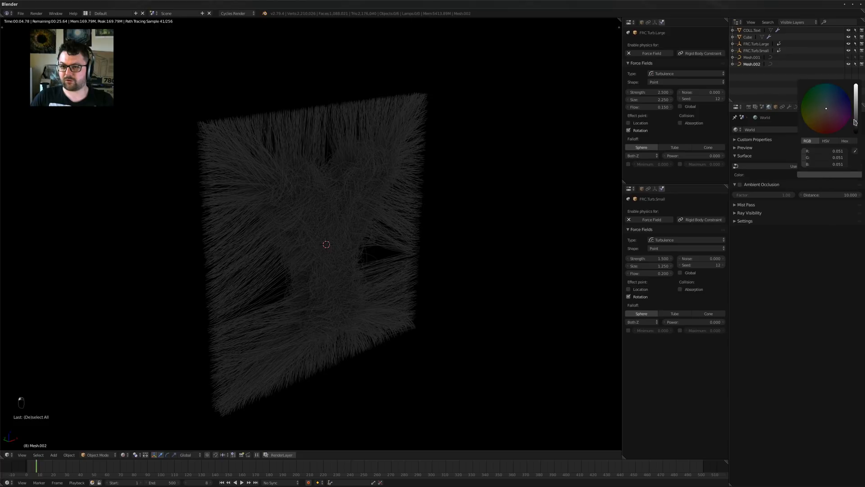
drag(855, 122, 855, 134)
Add a Sun lamp and raise it along the Z axis to the upper edge of the particle curves
key(shift+a)
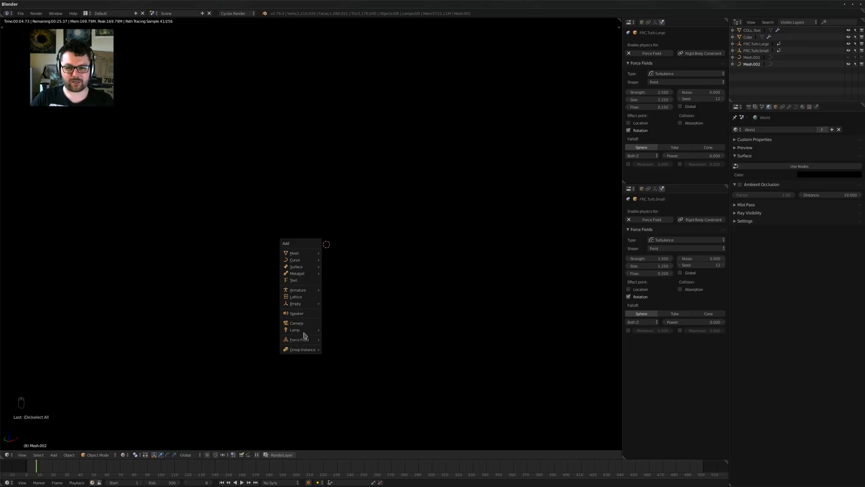
mouse_move(303, 331)
click(342, 338)
key(g)
key(z)
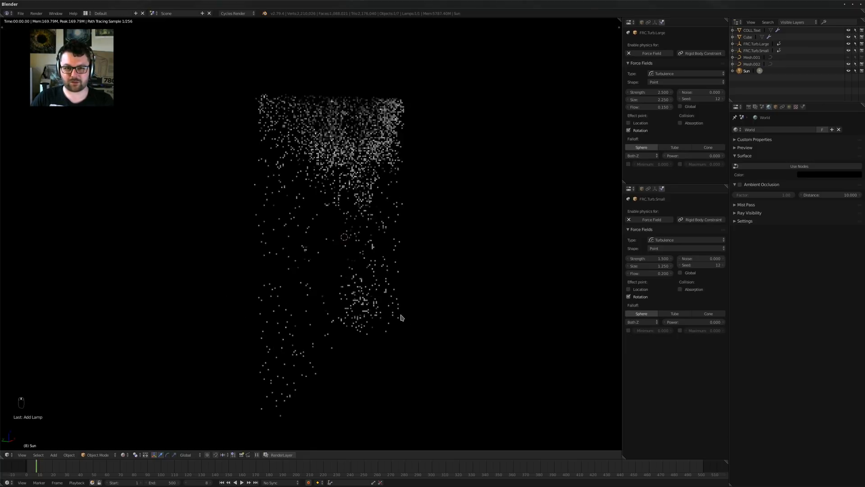
click(412, 164)
Return to solid shading and rotate the Sun lamp about the global X axis so it shines onto the curves at an angle
mouse_move(453, 206)
middle_down()
mouse_move(451, 284)
mouse_move(338, 237)
mouse_move(355, 237)
middle_up()
key(shift+z)
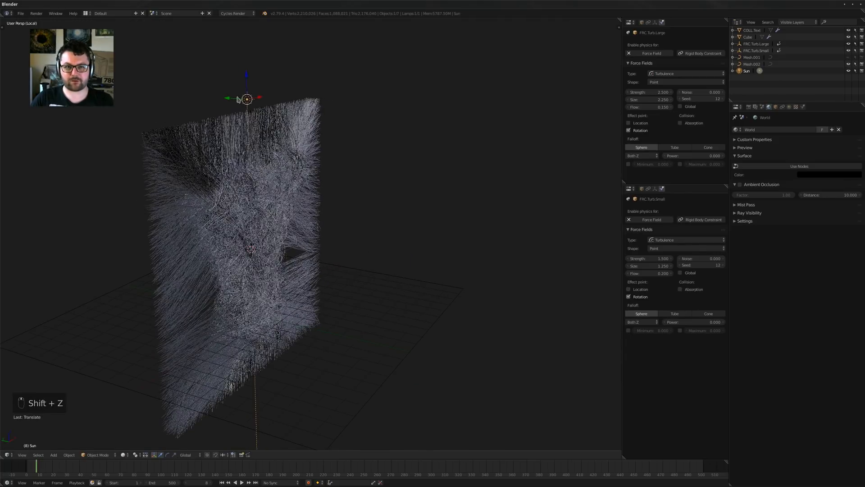
key(r)
key(x)
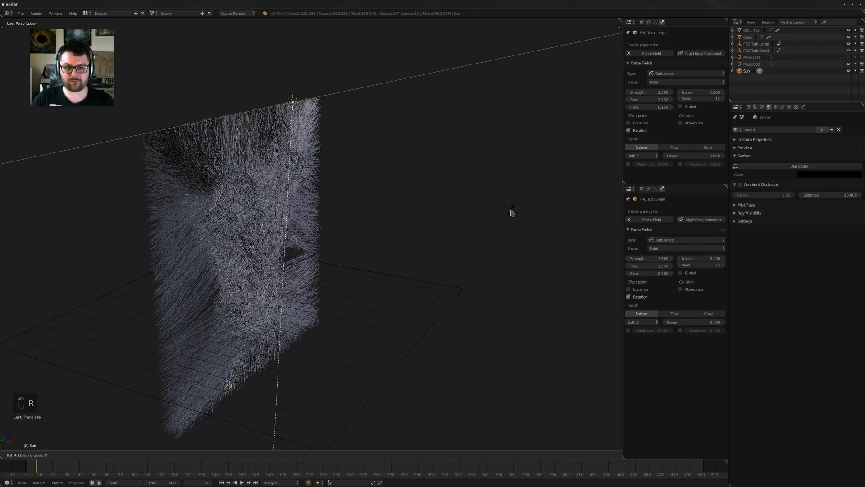
click(512, 222)
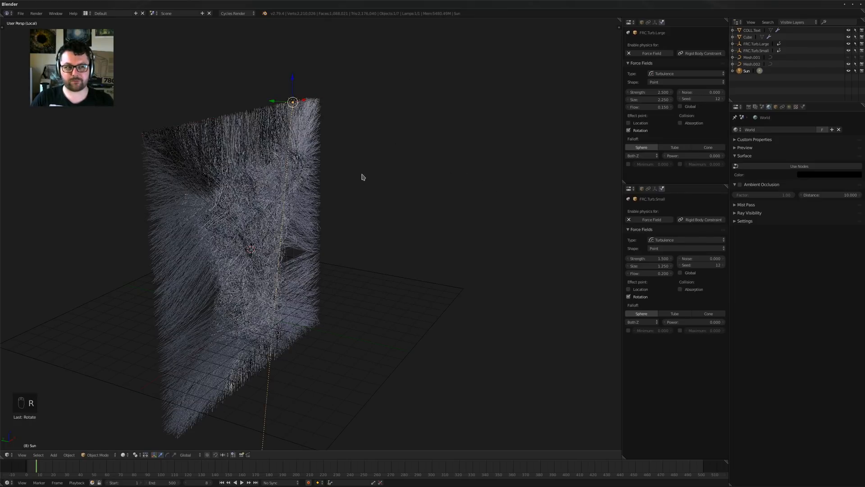
Preview the sunlit particle curves in rendered shading from the front, then return to solid shading
key(shift+z)
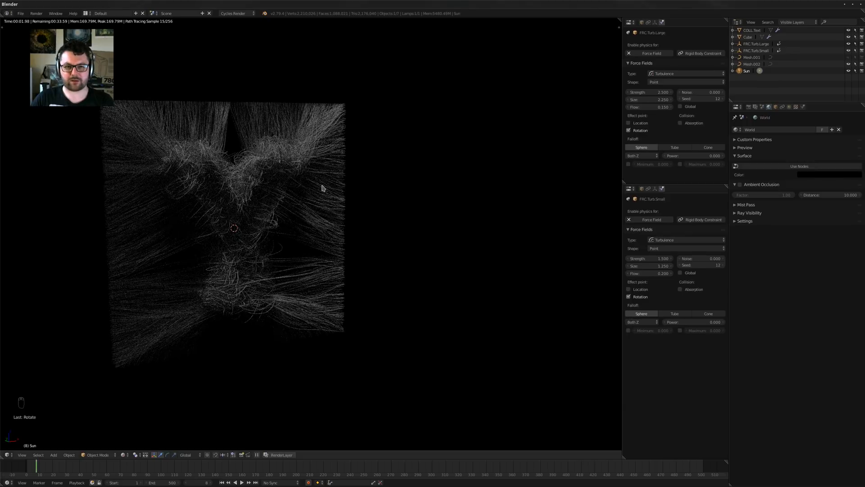
middle_drag(368, 207, 387, 216)
key(KP_1)
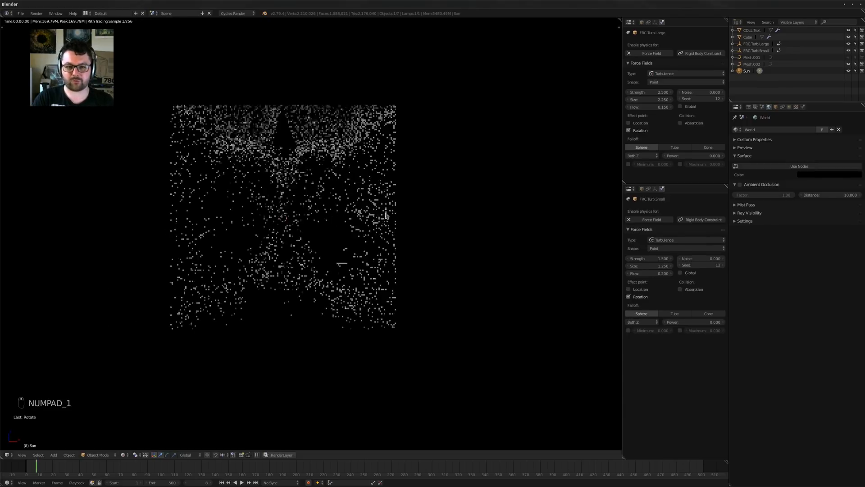
scroll(243, 197, up, 1)
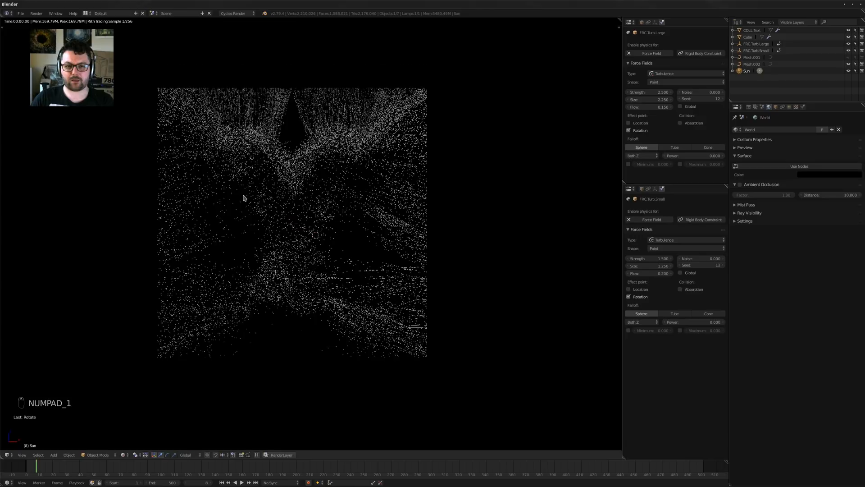
scroll(243, 197, up, 2)
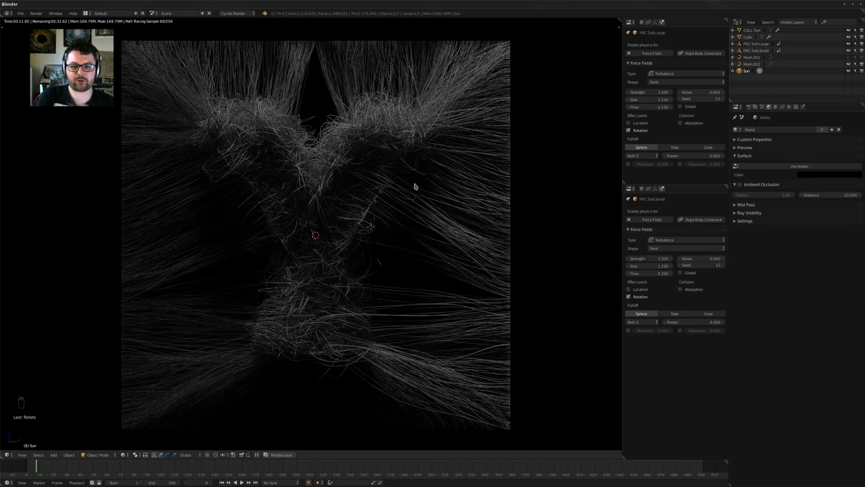
key(shift+z)
middle_drag(351, 171, 368, 206)
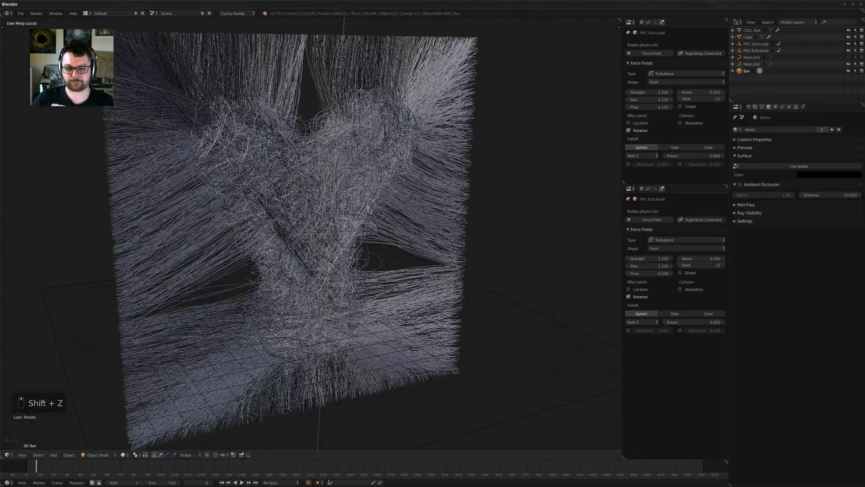
Leave local view and deselect all objects
right_click(415, 181)
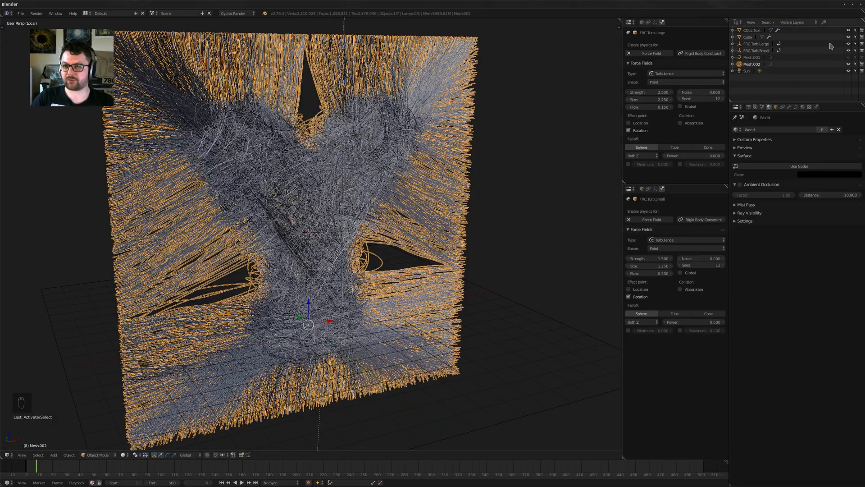
click(784, 52)
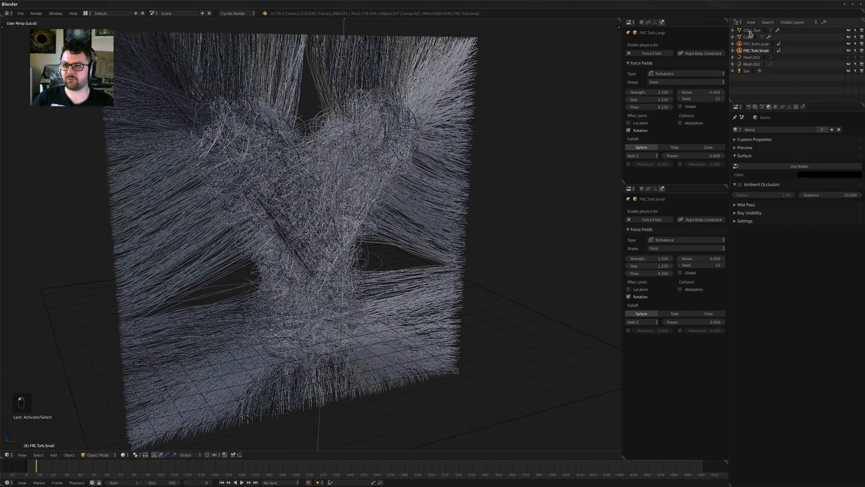
key(KP_Divide)
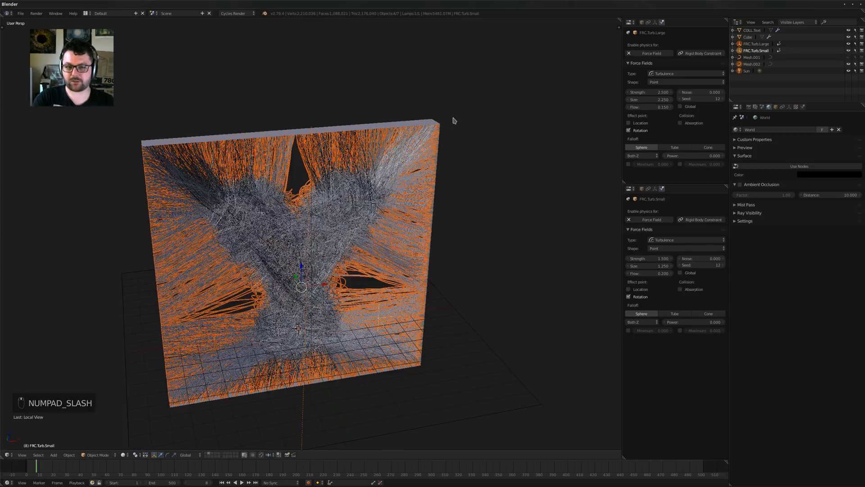
key(a)
key(a)
middle_drag(379, 148, 446, 185)
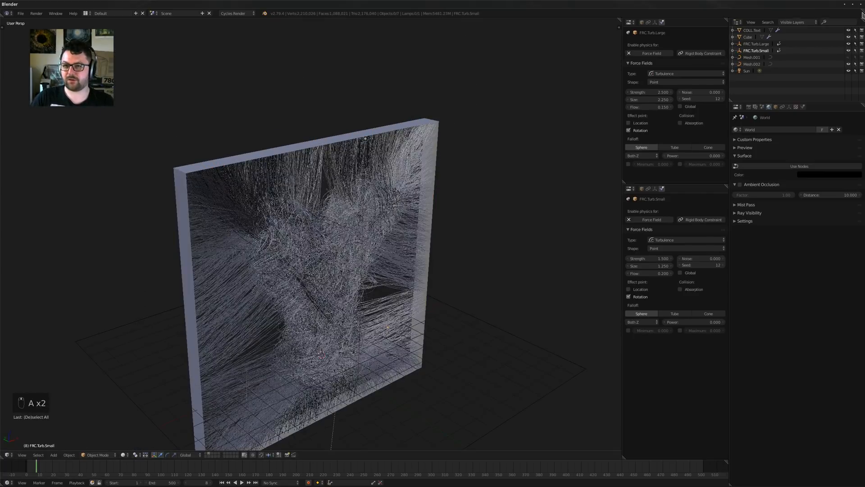
Select COLL.Text, FRC.Turb.Large, FRC.Turb.Small and the Sun lamp, and assign them to the first layer
click(751, 31)
ctrl+click(753, 44)
ctrl+click(755, 51)
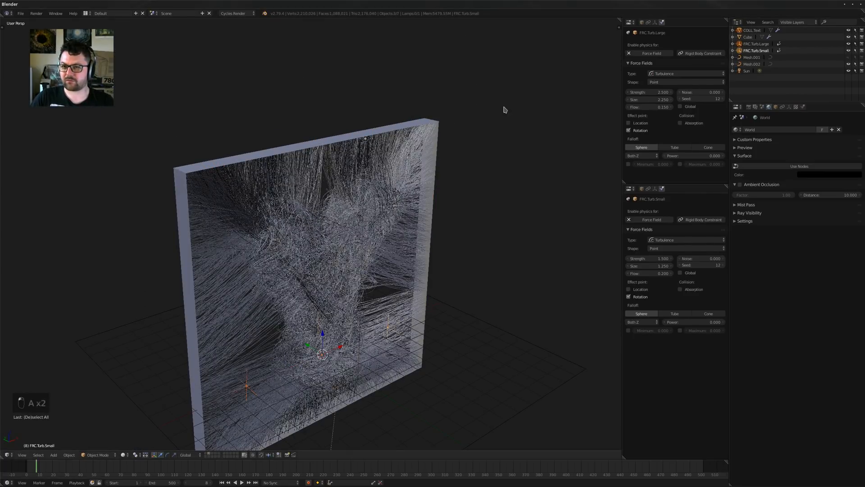
middle_drag(505, 108, 486, 108)
ctrl+click(747, 71)
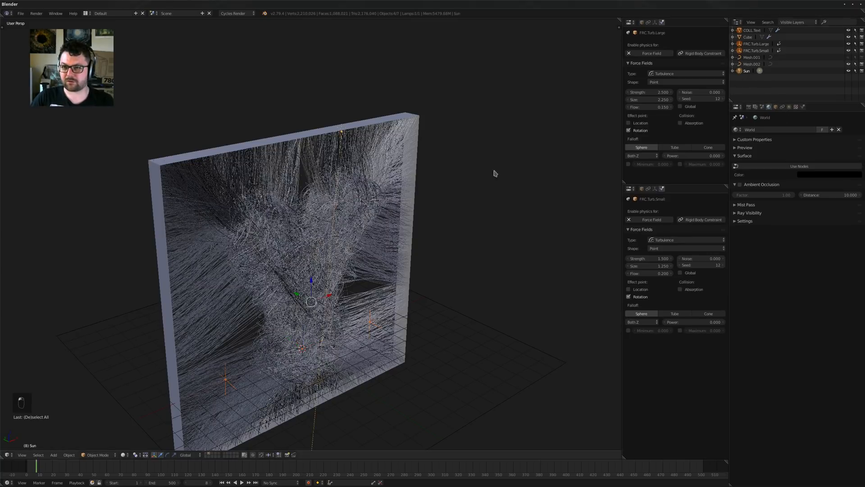
middle_drag(414, 193, 404, 194)
key(m)
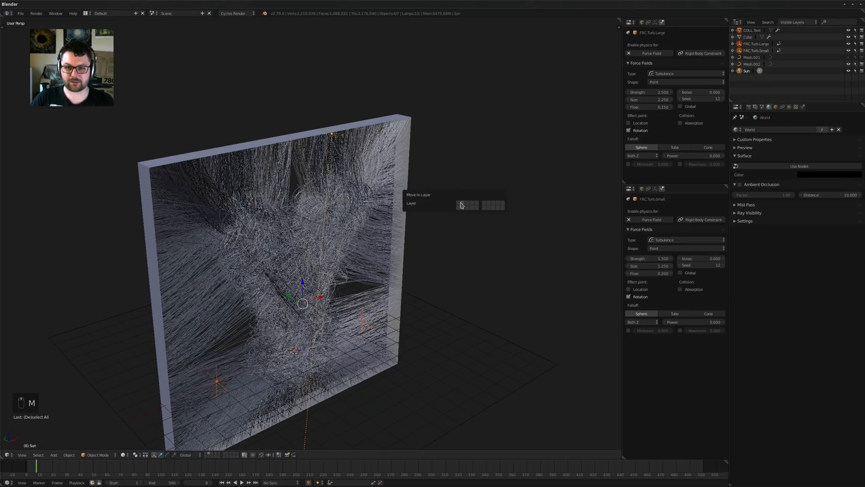
click(461, 205)
Show only the first layer and hide its Mesh curve object
middle_drag(406, 253, 337, 359)
key(1)
key(a)
scroll(338, 359, up, 2)
middle_drag(315, 283, 366, 303)
right_click(387, 259)
key(h)
Select the COLL.Text letter and view its particle settings
right_click(365, 199)
click(816, 106)
middle_drag(392, 261, 341, 270)
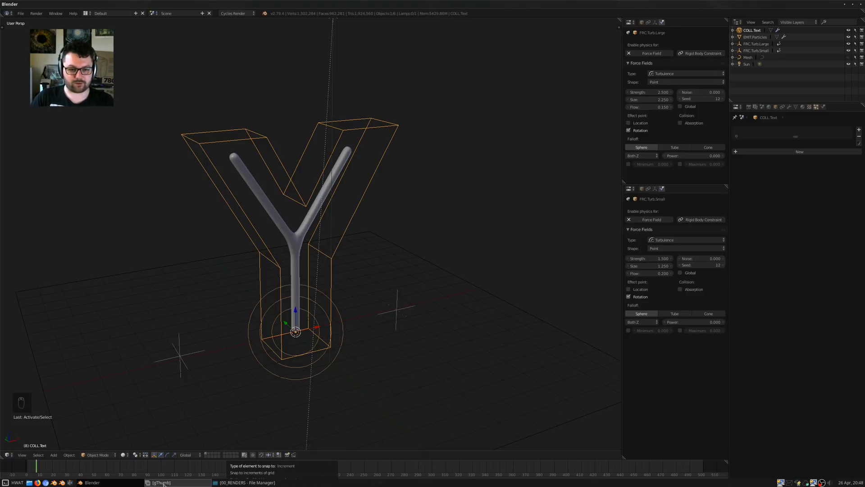
Switch to the gThumb image viewer, browse the finished letter renders from M to P, and return to Blender
click(243, 483)
key(Left)
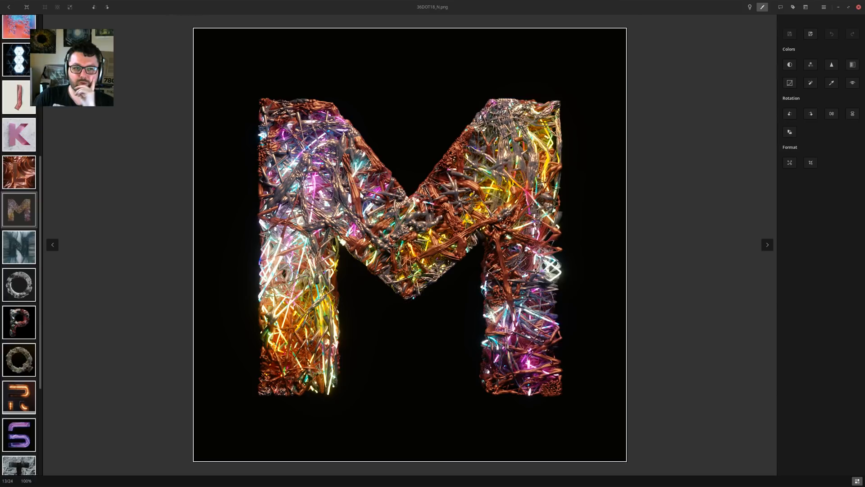
key(Right)
key(Right)
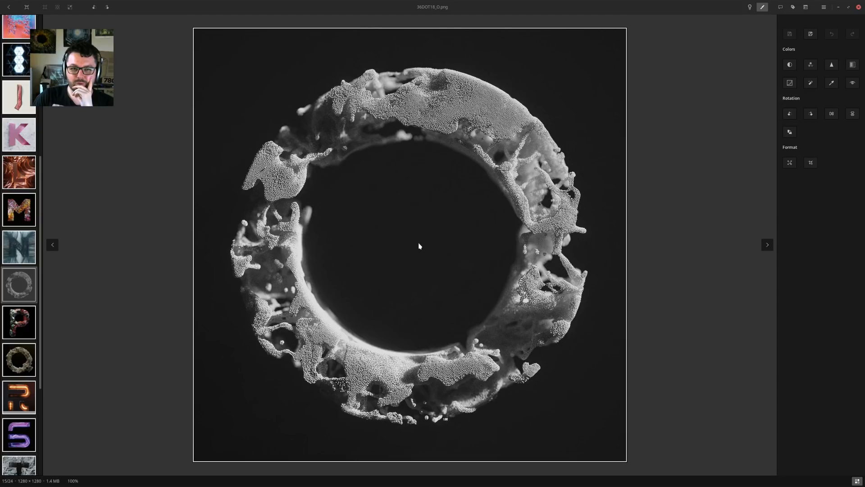
key(Right)
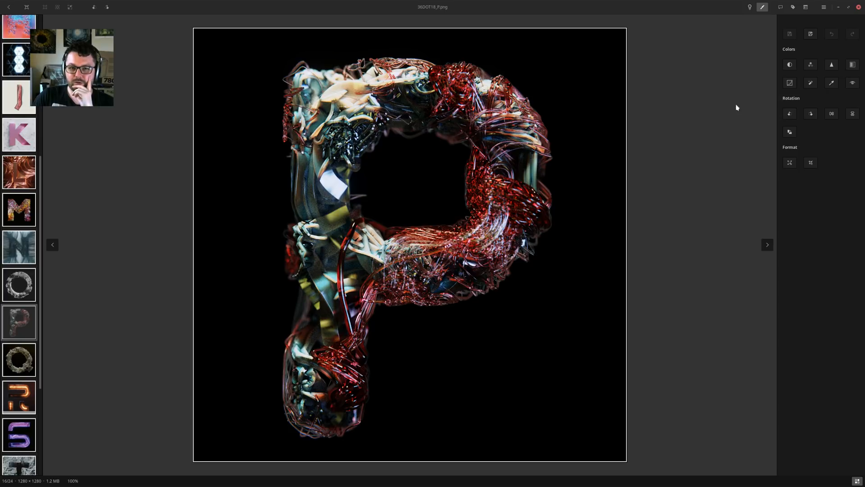
click(837, 8)
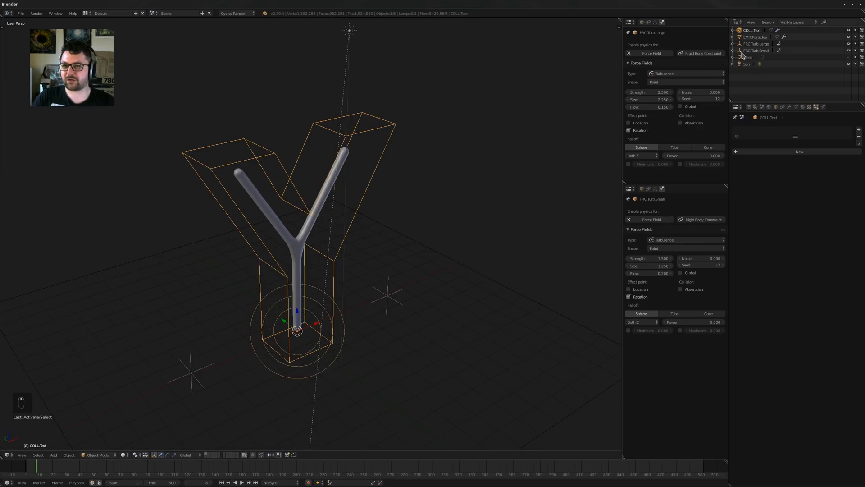
Unhide the Mesh curve object, enter Edit Mode on it and clear the point selection
click(848, 57)
scroll(378, 189, up, 2)
middle_drag(377, 182, 561, 154)
right_click(381, 174)
key(Tab)
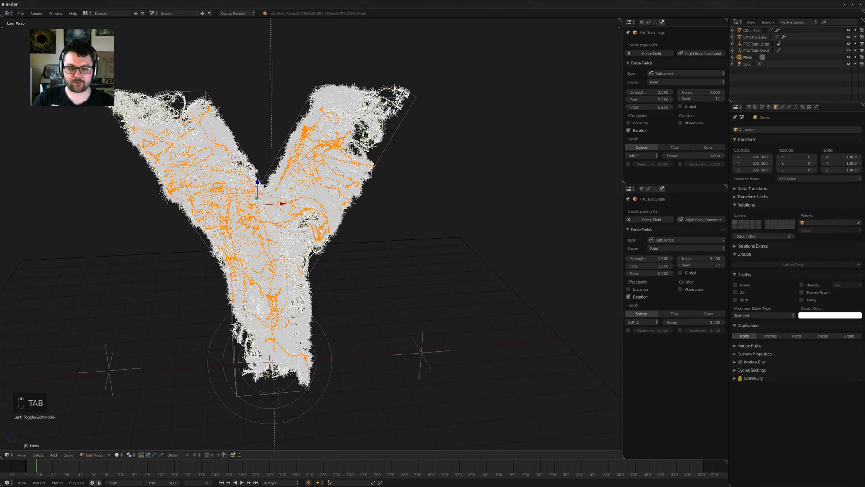
key(a)
key(a)
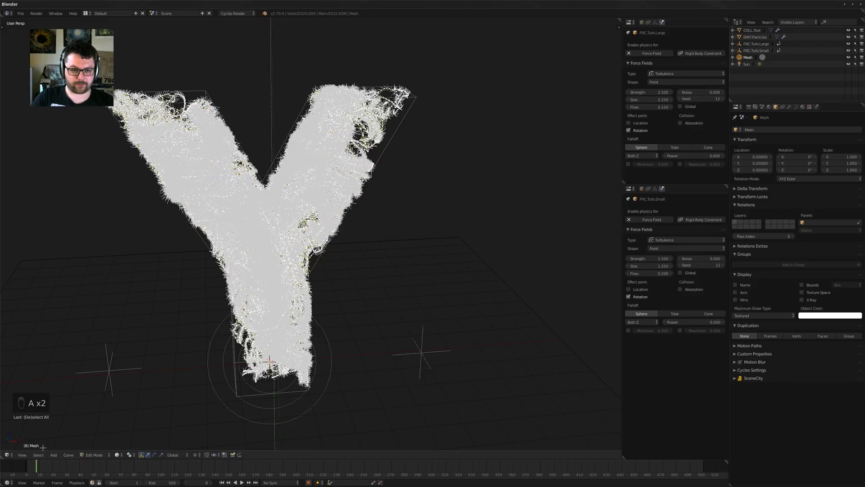
Randomly select 0.1% of the Mesh curve's points and extend the selection to their linked strands
click(38, 455)
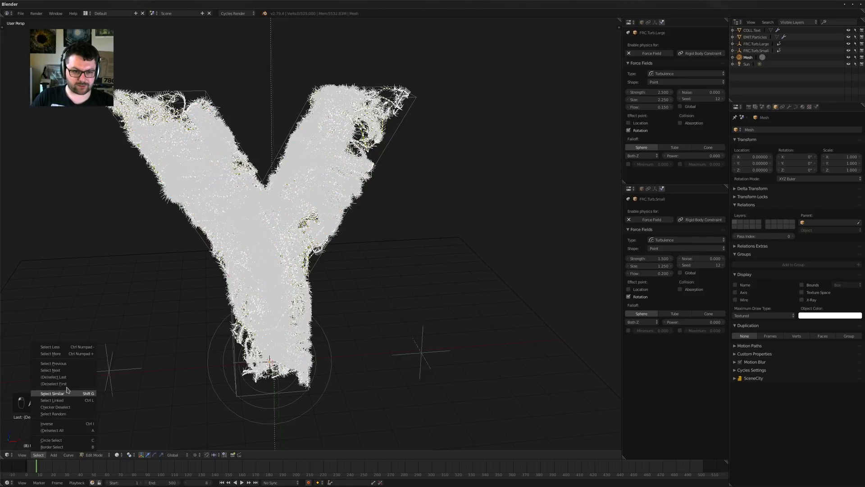
click(66, 413)
key(F6)
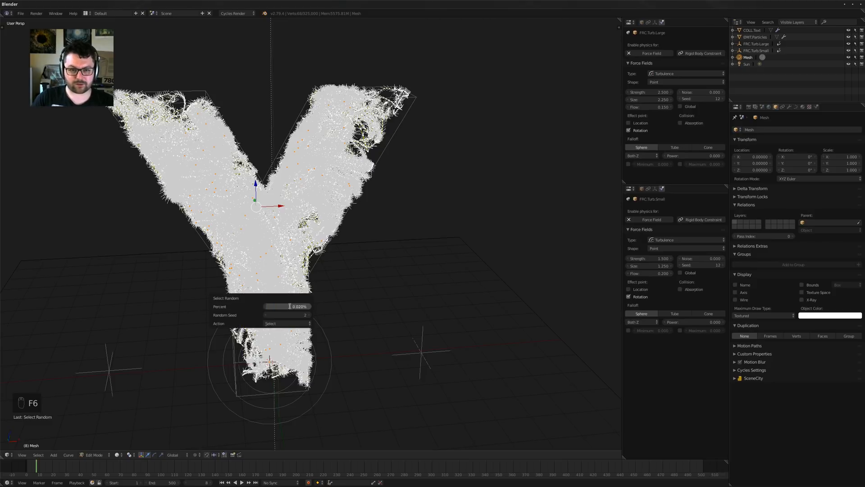
text(10)
key(Return)
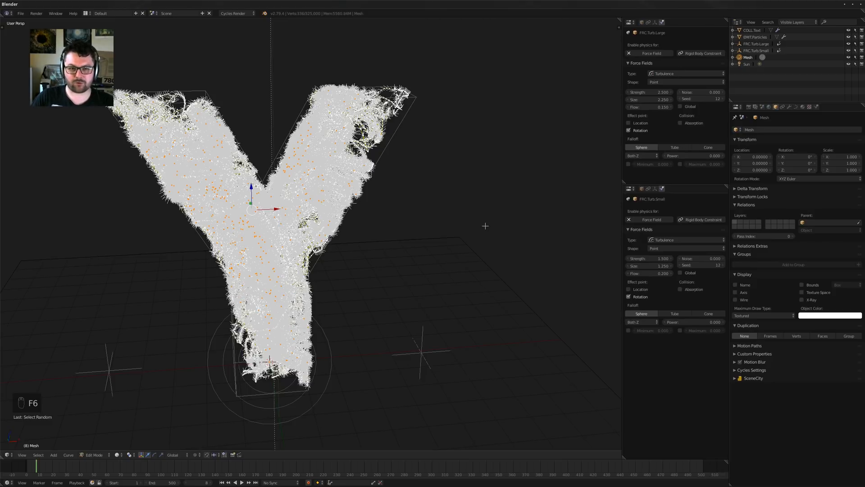
key(ctrl+l)
middle_drag(469, 209, 474, 217)
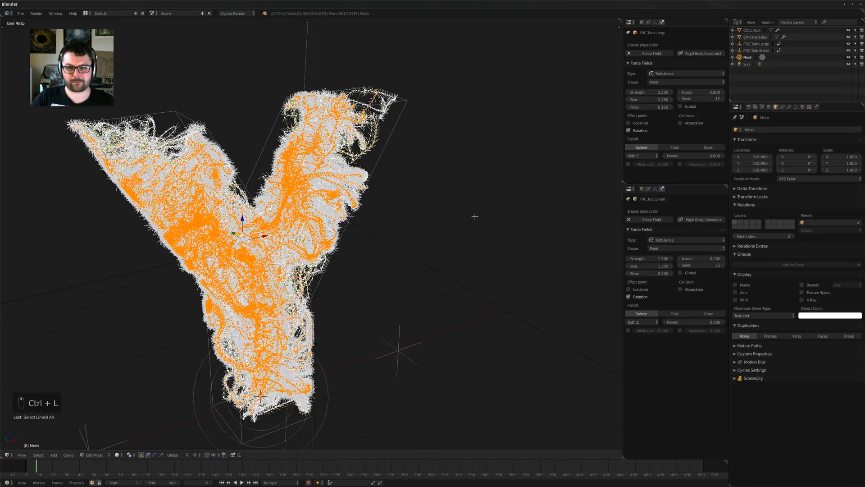
Clear the selection, randomly select a smaller percentage of the curve points and extend it to their linked strands
key(a)
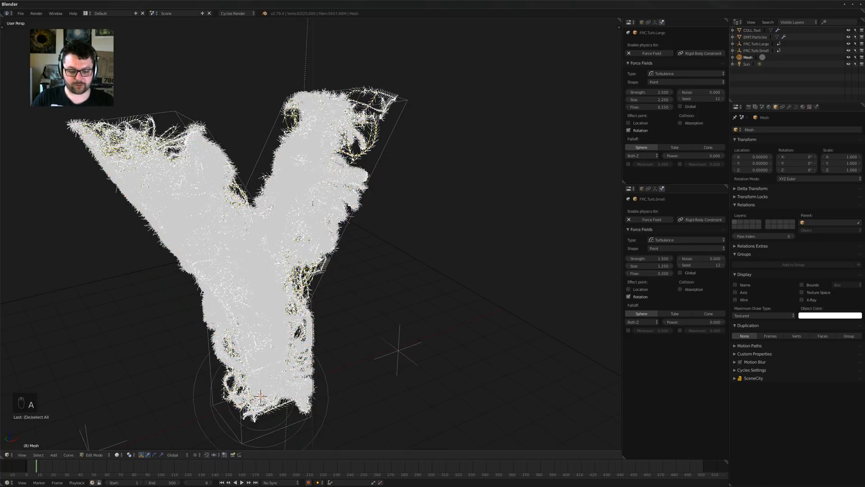
click(39, 455)
click(50, 411)
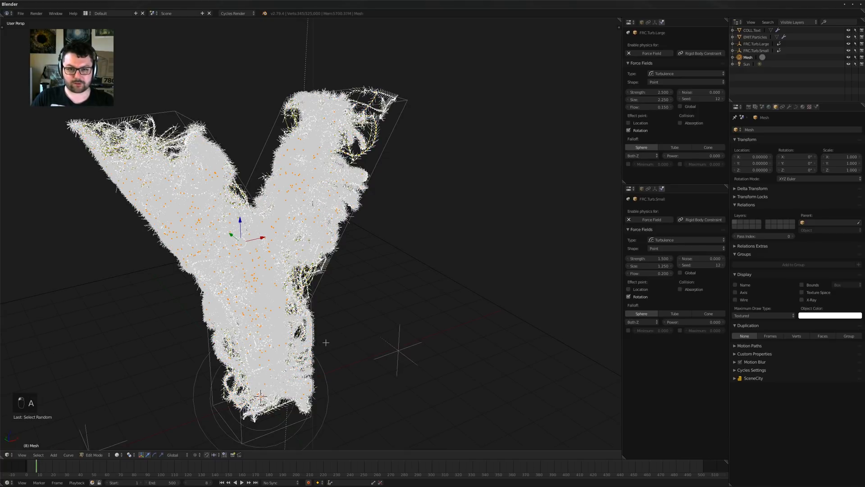
key(F6)
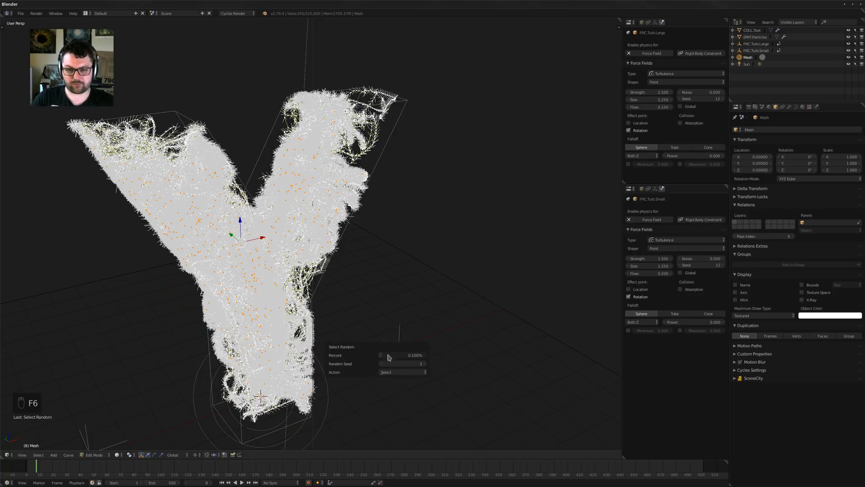
key(Return)
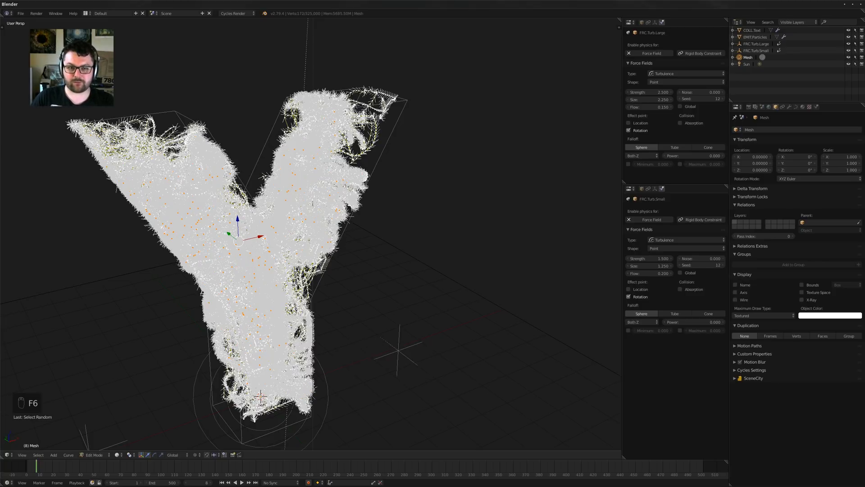
middle_drag(393, 331, 408, 335)
key(ctrl+l)
Duplicate the selected strands, separate the copy into its own object and leave Edit Mode
key(shift+d)
key(p)
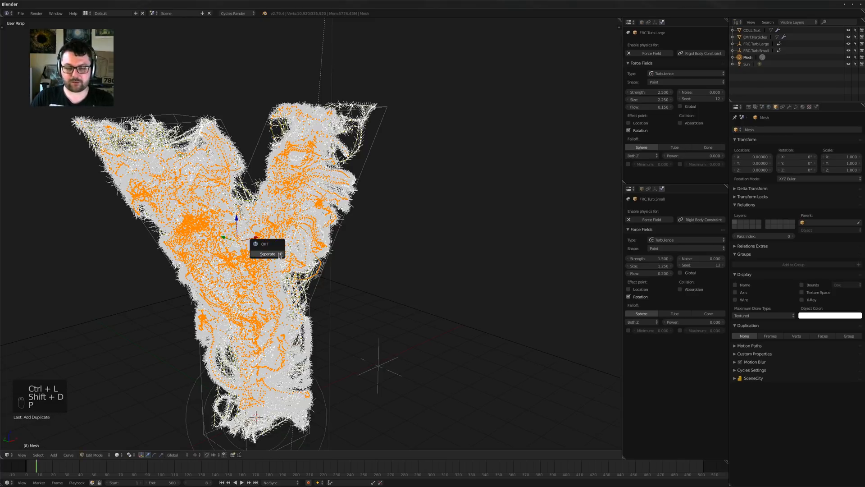
click(267, 254)
key(Tab)
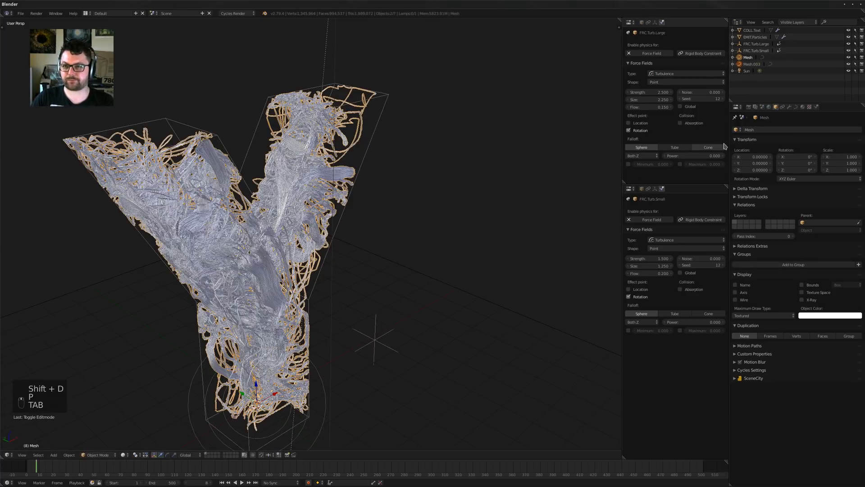
Hide the dense Mesh curve and select the separated Mesh.003 strands
middle_drag(401, 217, 388, 191)
key(a)
key(a)
scroll(356, 187, up, 3)
right_click(377, 135)
middle_drag(376, 135, 386, 176)
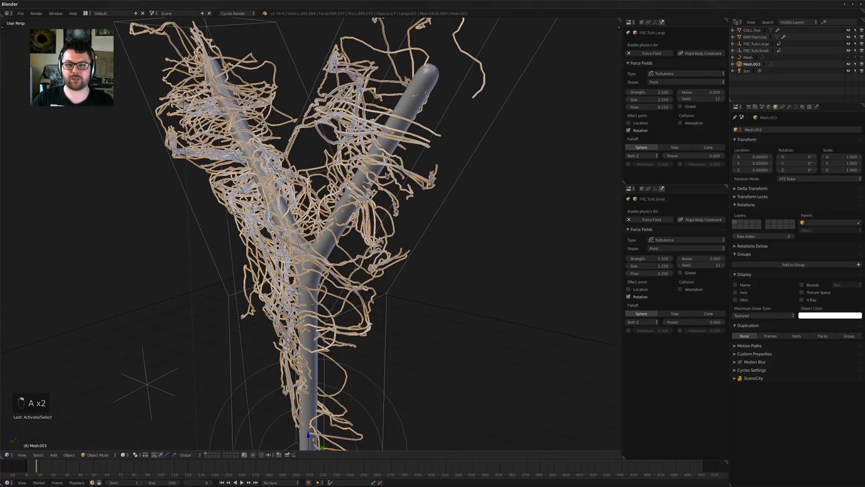
Try extruding the Mesh.003 curve to about 0.205 and inspect the resulting ribbons
click(796, 106)
middle_drag(450, 198, 421, 216)
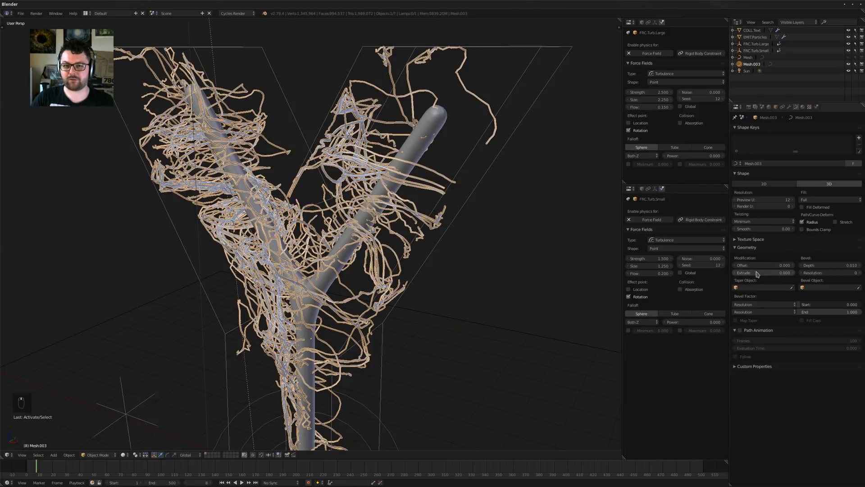
drag(760, 273, 790, 272)
scroll(374, 202, up, 6)
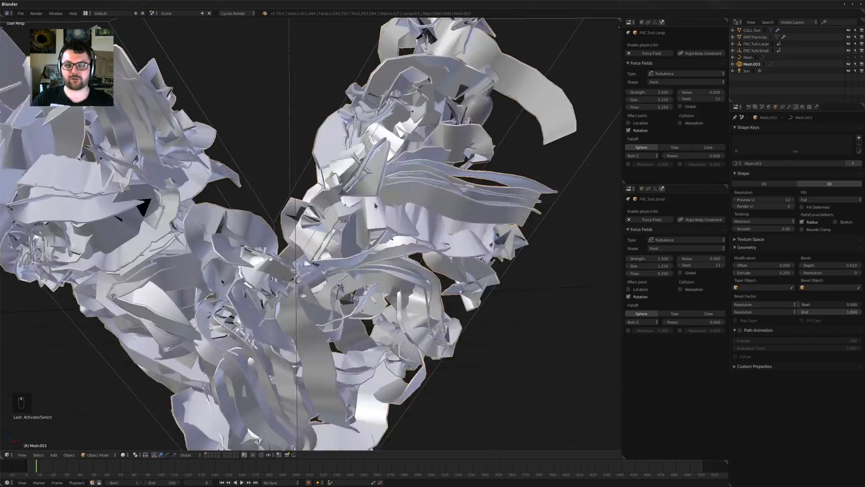
middle_drag(374, 202, 361, 219)
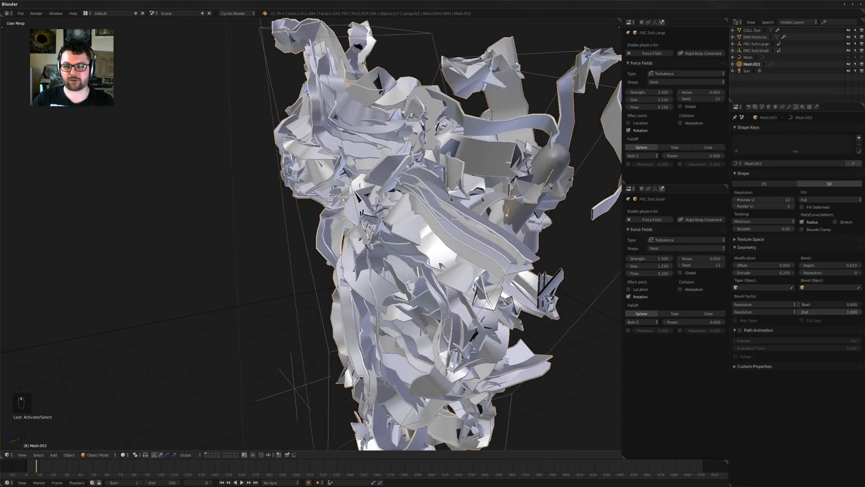
shift+middle_drag(451, 199, 401, 158)
scroll(349, 199, down, 4)
scroll(372, 234, down, 1)
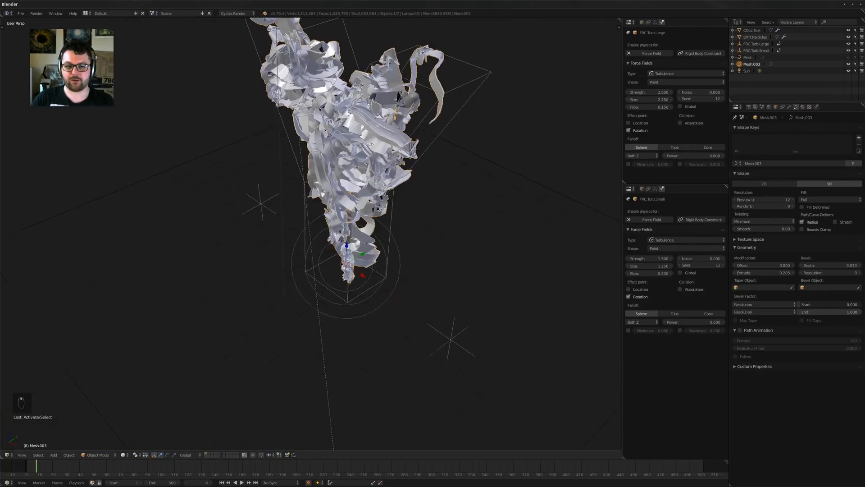
Switch to the top view, return to the first frame and add a Bezier circle curve
scroll(267, 333, up, 3)
middle_drag(267, 332, 312, 338)
scroll(353, 343, up, 3)
shift+middle_drag(279, 272, 616, 372)
key(KP_7)
key(shift+Left)
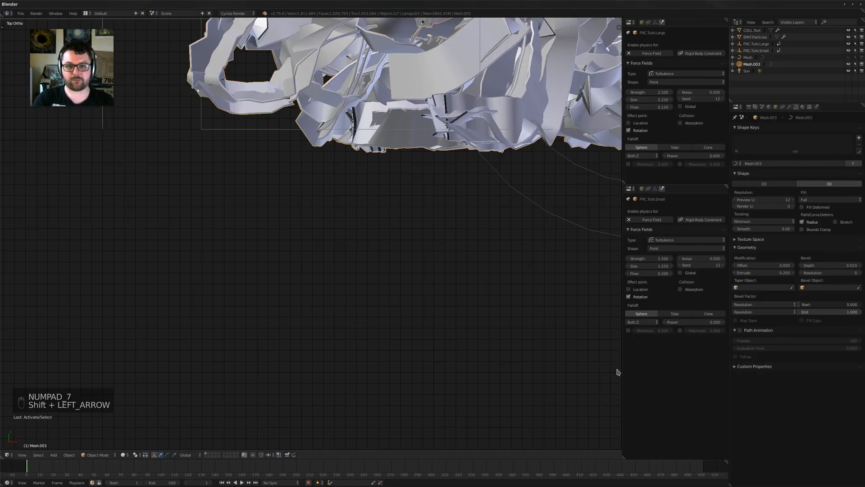
scroll(418, 184, down, 4)
scroll(326, 162, up, 5)
key(shift+a)
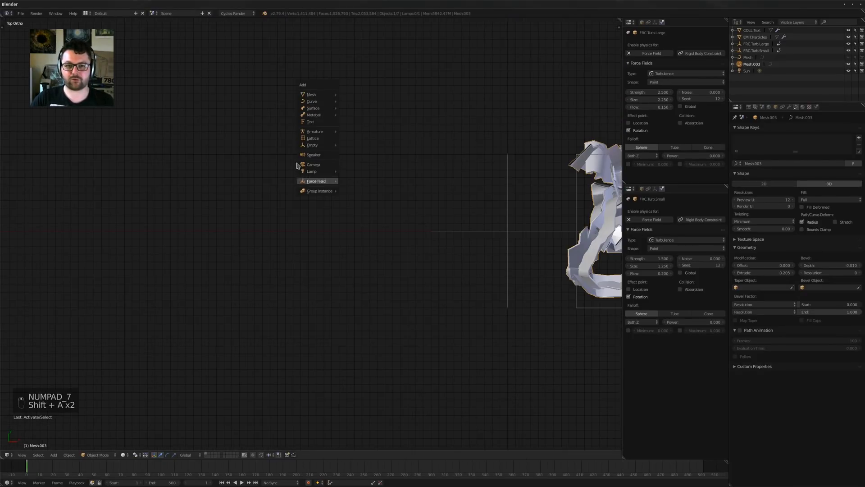
mouse_move(317, 101)
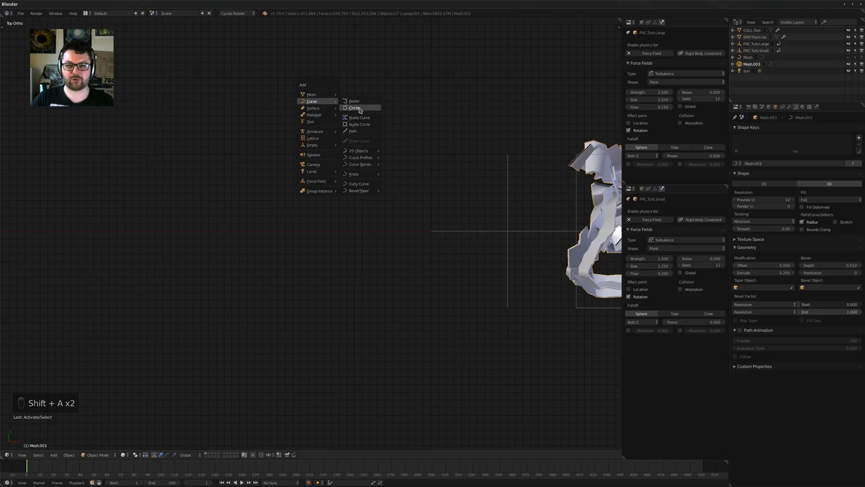
click(355, 108)
Edit the Bezier circle in wireframe shading and move its negative-X point just inside the opposite point
shift+middle_drag(347, 178, 146, 182)
scroll(153, 182, down, 3)
scroll(416, 228, up, 3)
shift+middle_drag(487, 232, 404, 232)
key(Tab)
key(Tab)
key(z)
key(Tab)
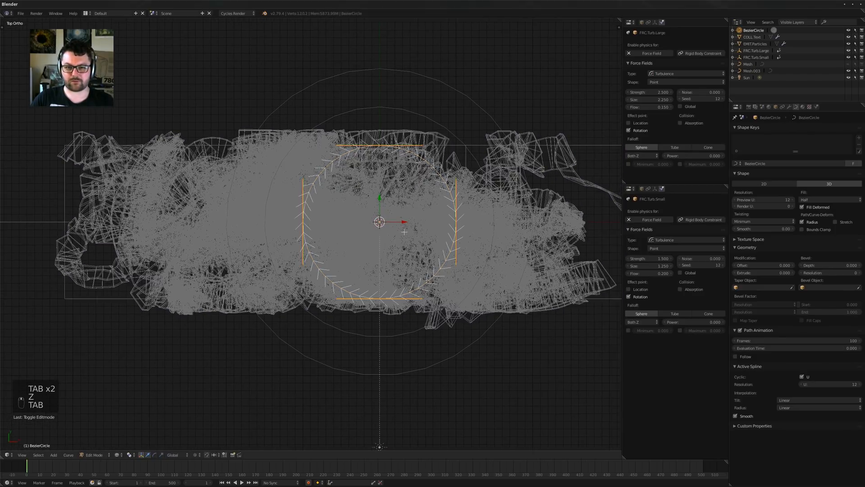
right_drag(328, 225, 467, 225)
click(464, 226)
Move the circle's positive-Y and negative-Y points toward negative X to form a crescent, and leave Edit Mode
right_click(380, 145)
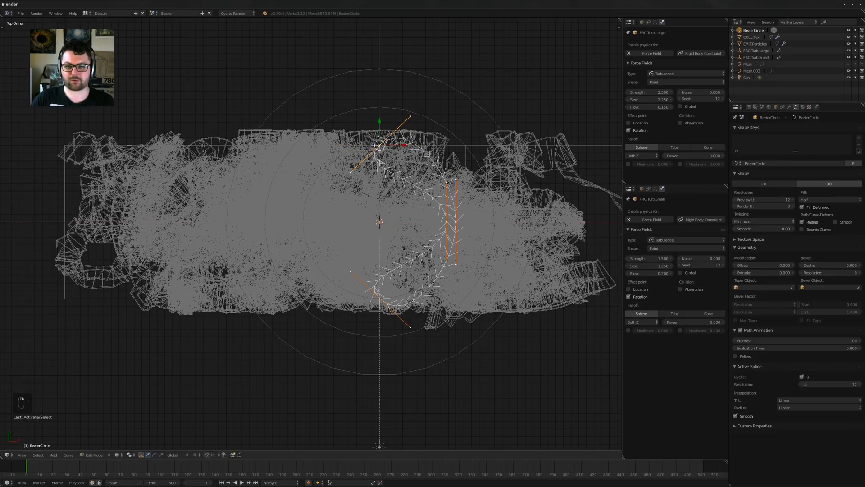
key(r)
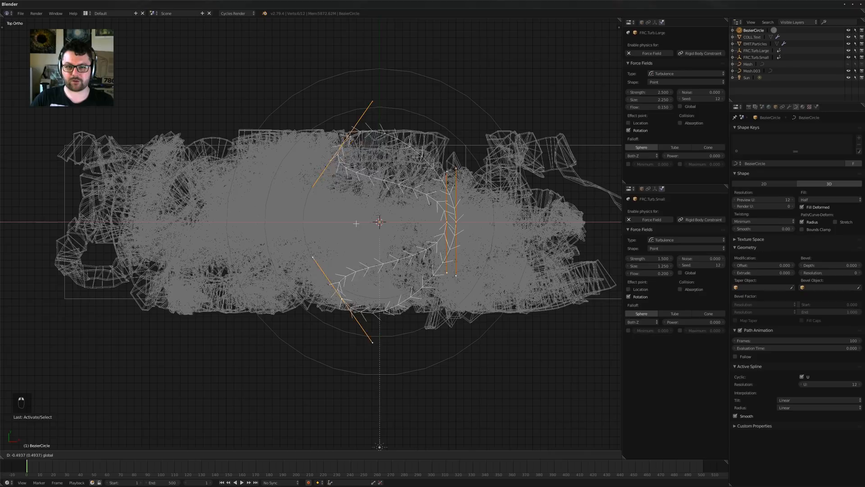
click(347, 221)
key(Tab)
Return to solid shading, select the Mesh.003 strands and set their Extrude to 0
mouse_move(347, 222)
middle_down()
mouse_move(445, 202)
mouse_move(455, 181)
mouse_move(433, 180)
middle_up()
scroll(455, 181, down, 3)
key(z)
scroll(414, 193, up, 2)
right_click(438, 161)
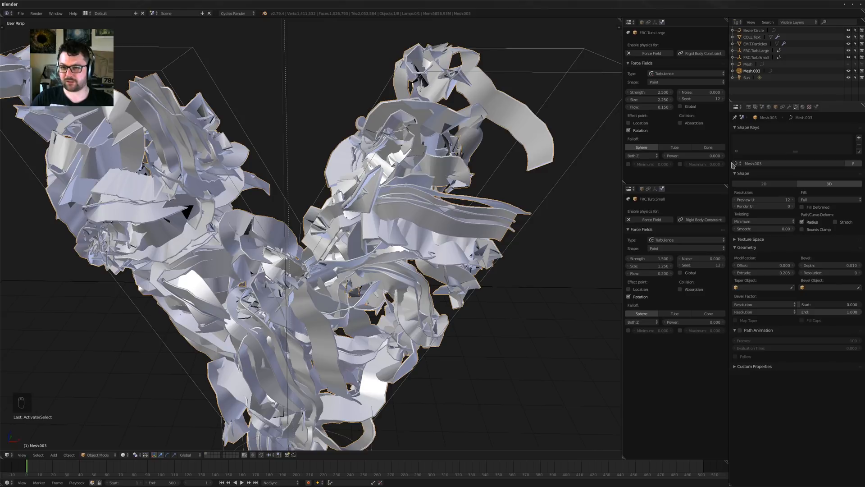
click(759, 272)
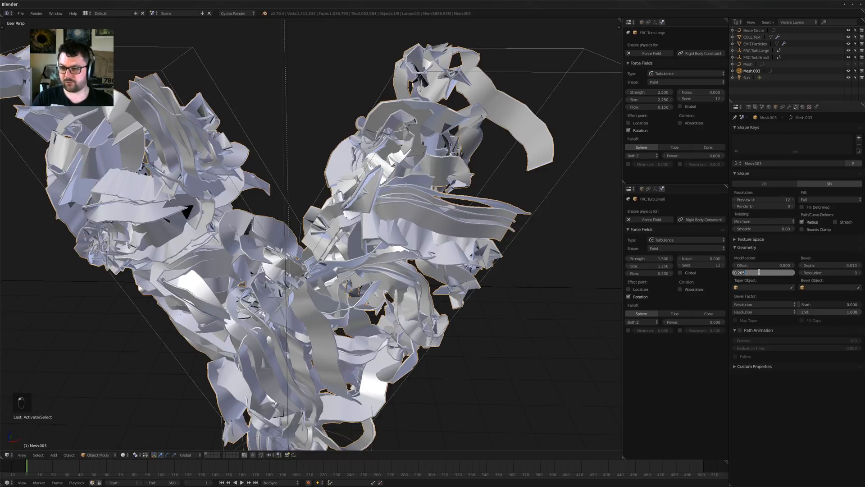
text(0)
key(Return)
Set the Mesh.003 curve's bevel depth to 0 and assign BezierCircle as its bevel object
middle_drag(477, 266, 405, 250)
key(a)
click(837, 267)
text(00)
key(Return)
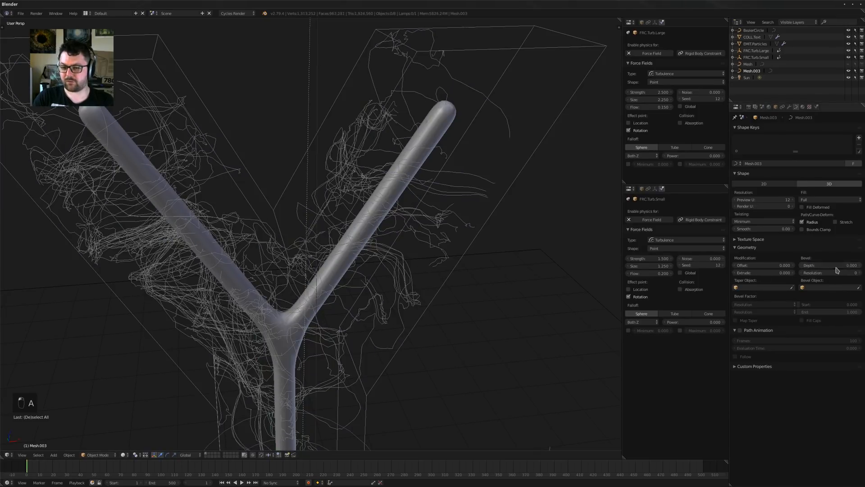
click(816, 287)
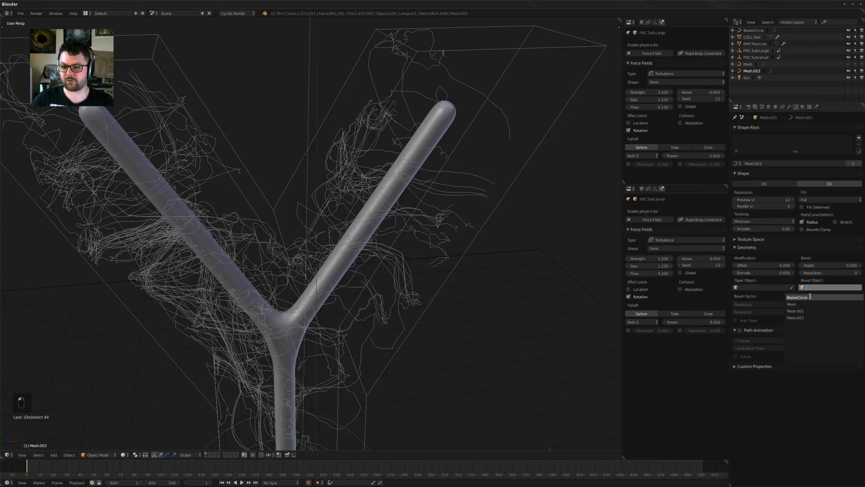
click(808, 298)
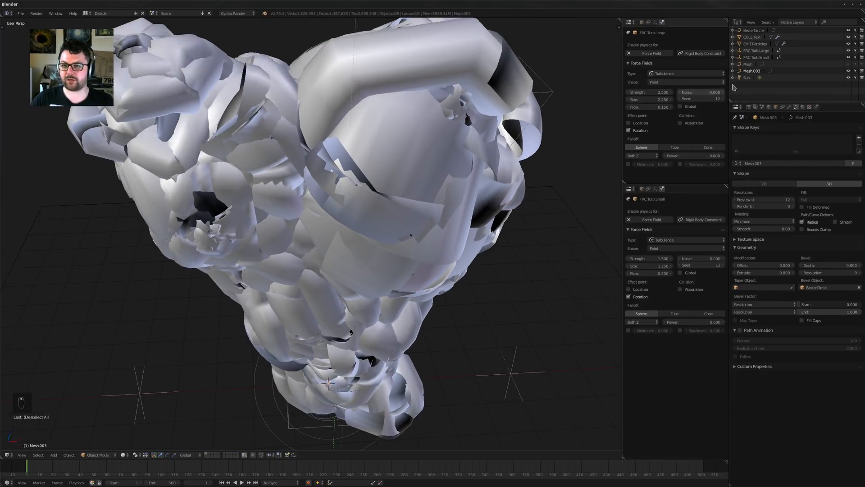
Select BezierCircle, scale it down to about 0.12 to thin the strands, and inspect their crescent profile
click(753, 30)
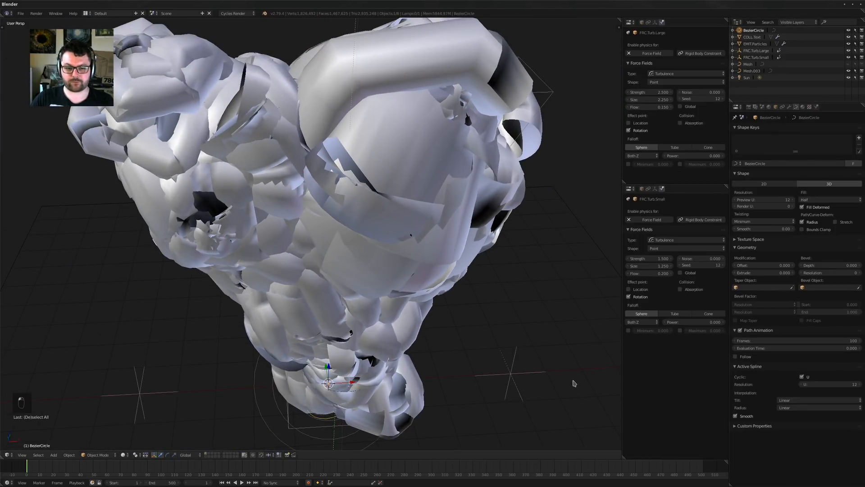
key(s)
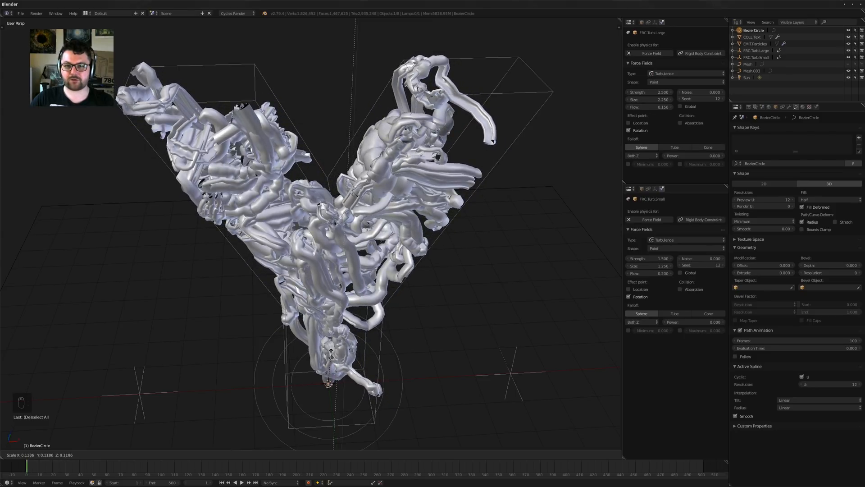
click(330, 350)
scroll(451, 250, up, 10)
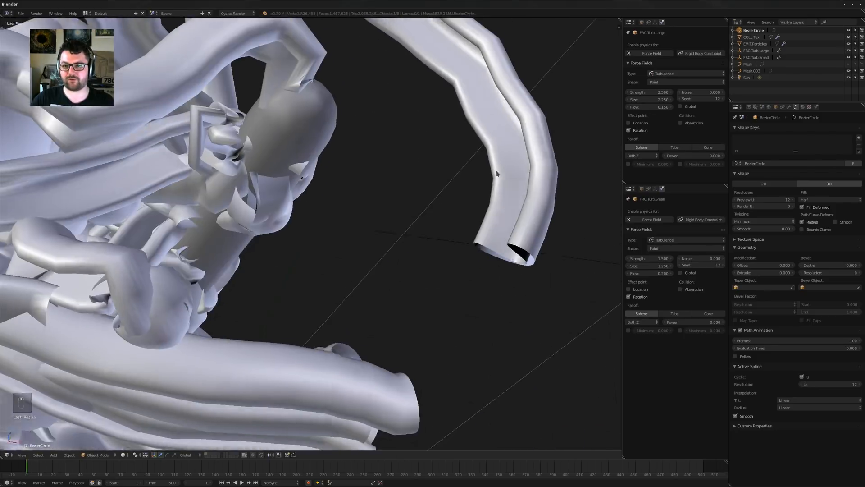
scroll(497, 173, down, 10)
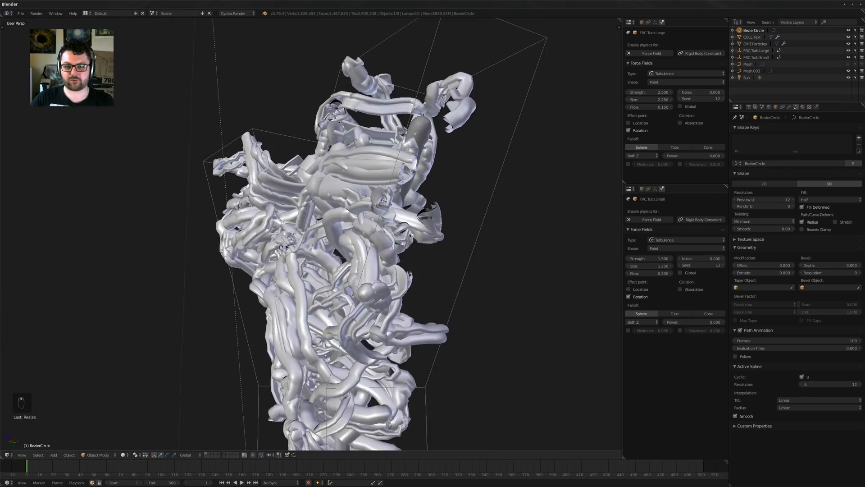
middle_drag(430, 137, 317, 191)
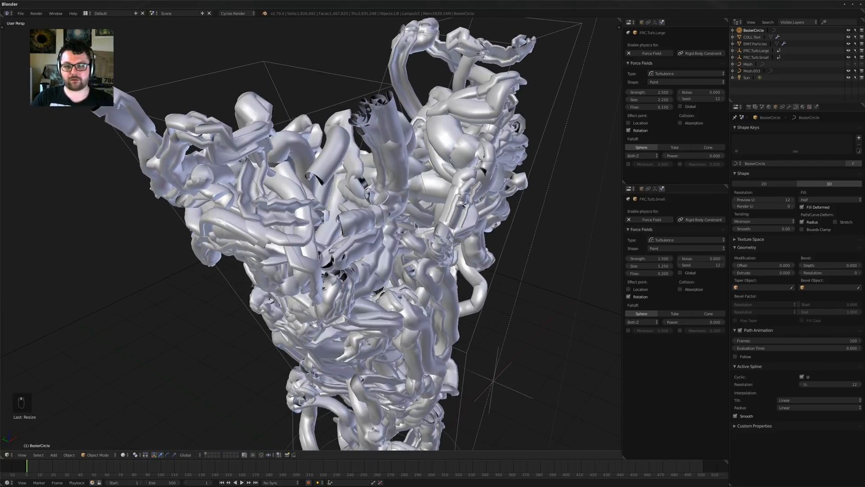
Enter Edit Mode on the Mesh.003 strands and show the curve editing tools
right_click(443, 221)
key(Tab)
scroll(443, 220, up, 2)
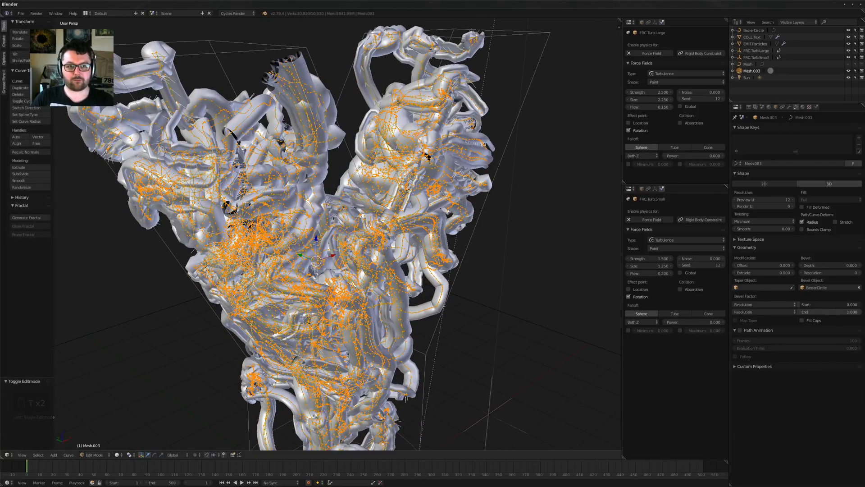
mouse_move(442, 219)
shift+middle_down()
mouse_move(474, 228)
mouse_move(452, 210)
shift+middle_up()
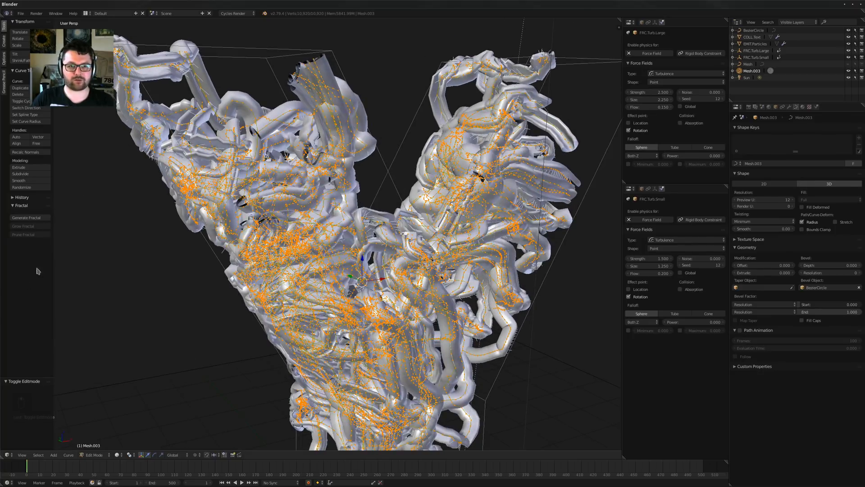
middle_drag(57, 153, 77, 135)
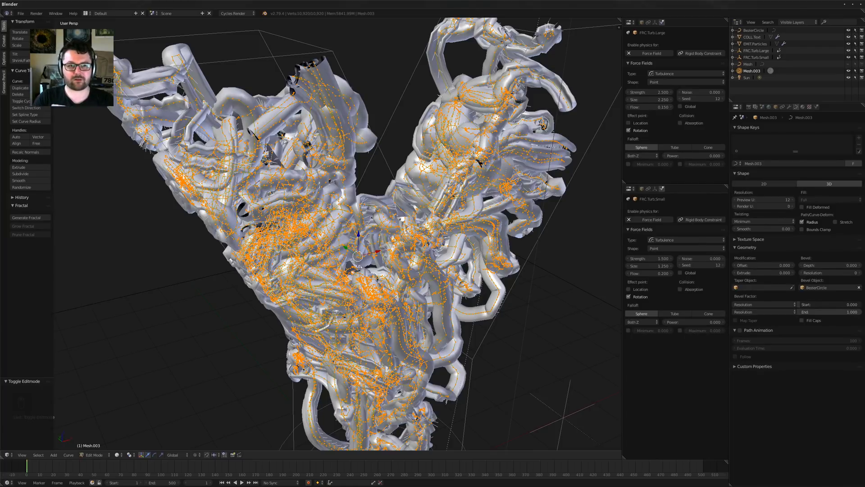
middle_drag(351, 269, 334, 258)
scroll(322, 172, down, 4)
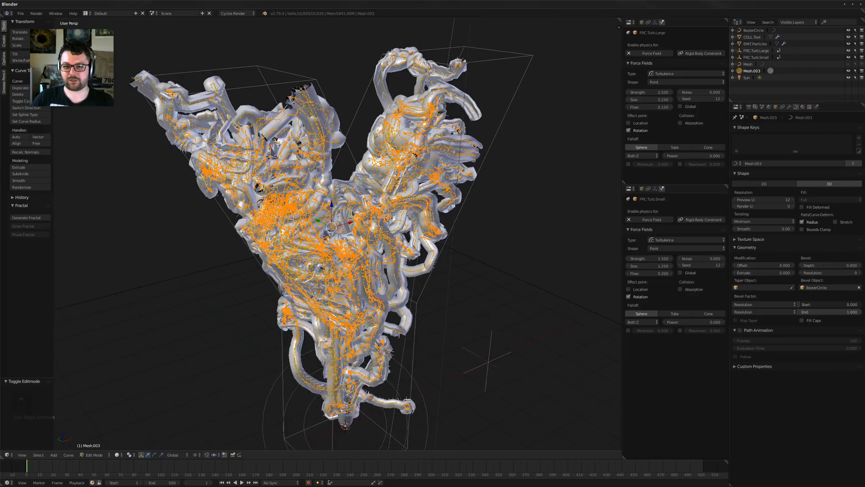
Leave Edit Mode on the Mesh.003 strands and add a Path curve at the base of the Y
key(Tab)
middle_drag(323, 171, 309, 167)
scroll(449, 205, up, 6)
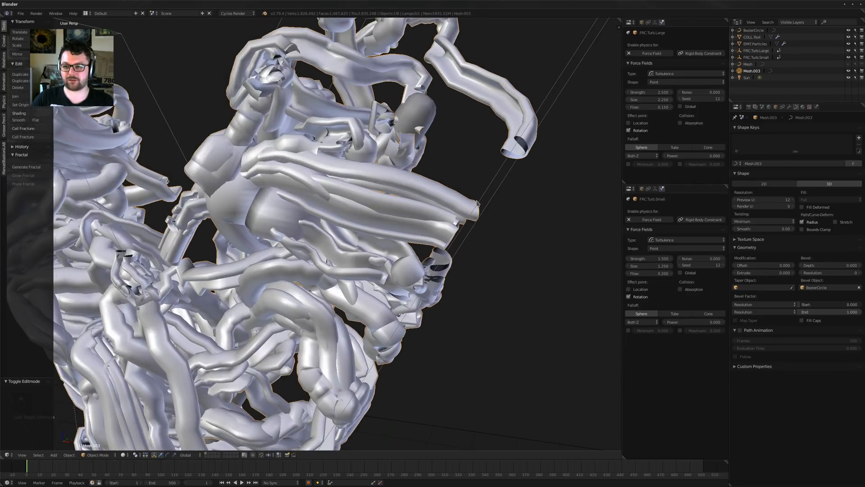
key(Home)
middle_drag(316, 235, 355, 392)
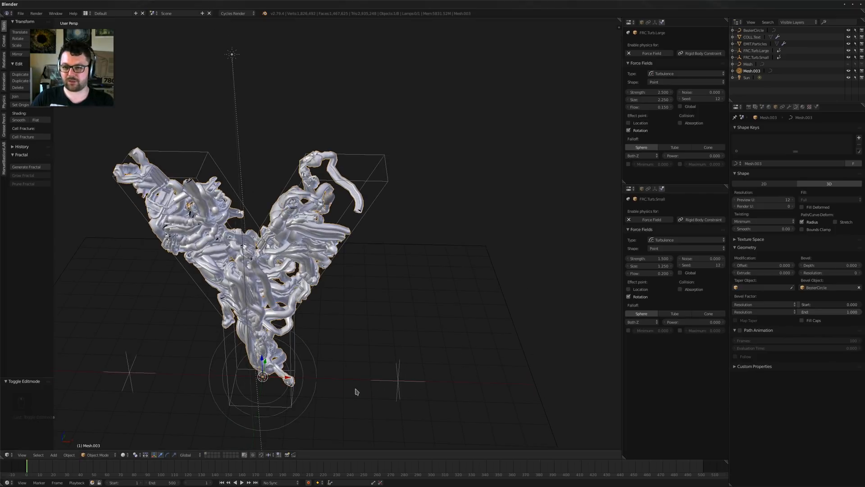
scroll(355, 391, up, 5)
key(shift+a)
mouse_move(350, 344)
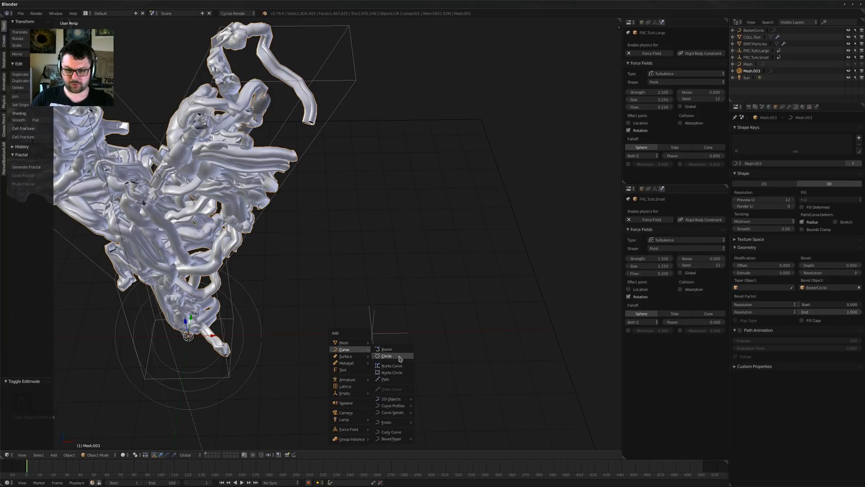
click(393, 380)
scroll(423, 367, up, 2)
Enter Edit Mode on the new path and delete its inner vertices, leaving only the two end points
key(Tab)
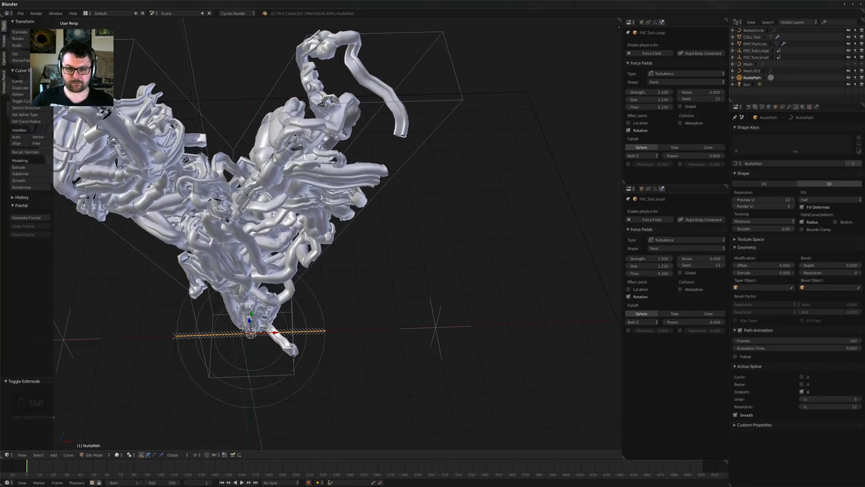
middle_drag(222, 354, 309, 350)
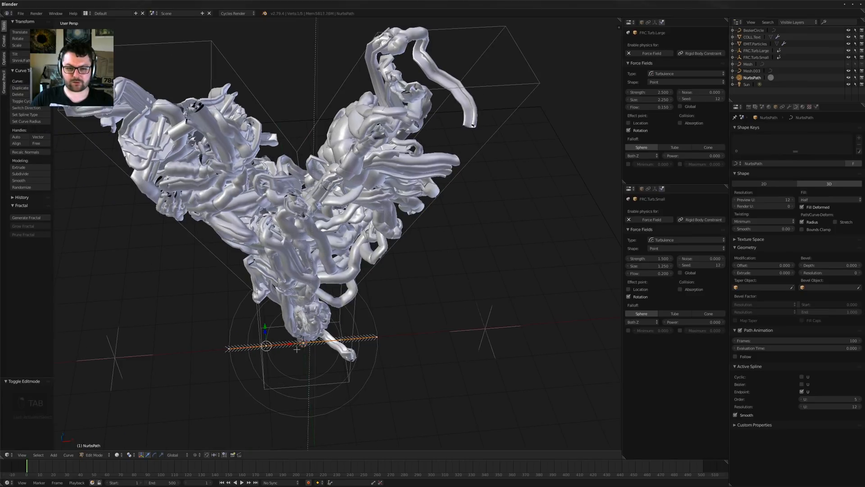
key(x)
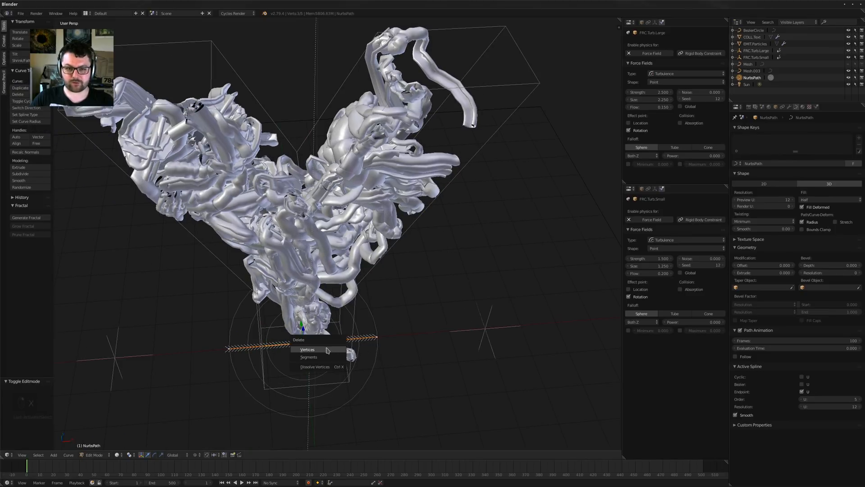
click(316, 356)
mouse_move(356, 364)
middle_down()
mouse_move(400, 376)
mouse_move(407, 367)
middle_up()
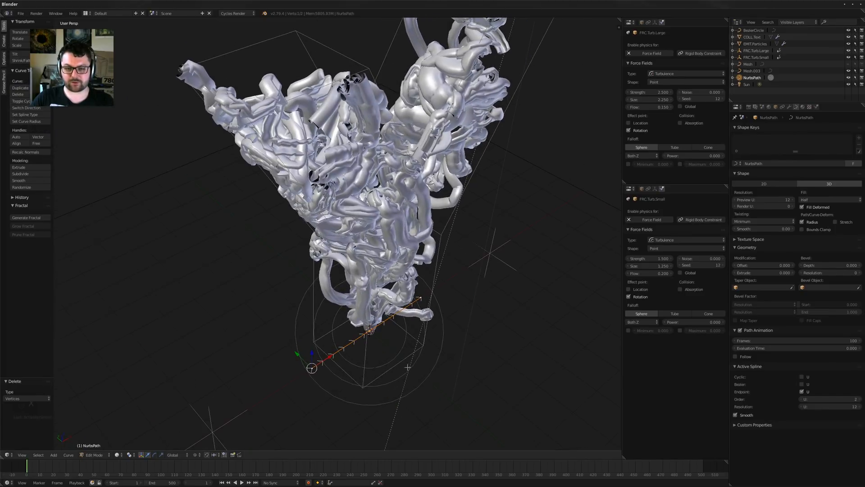
In top view, move the path's start point about 1.007 units along Y so the line slopes
key(KP_7)
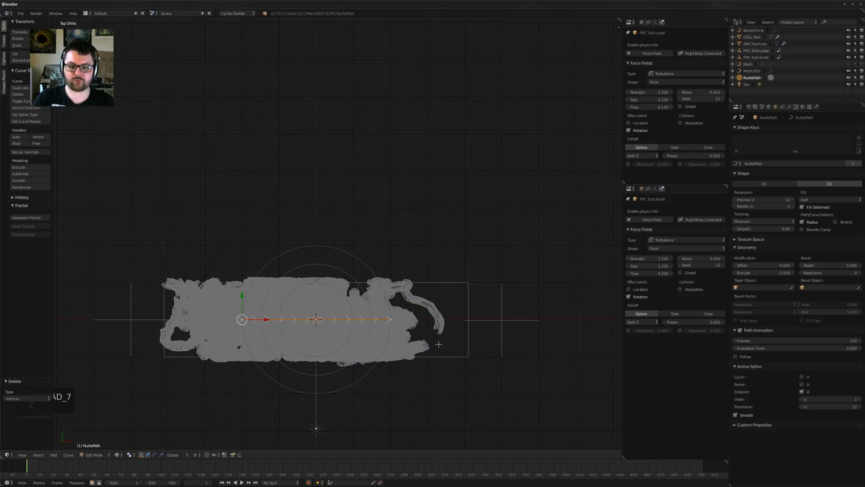
scroll(295, 316, up, 3)
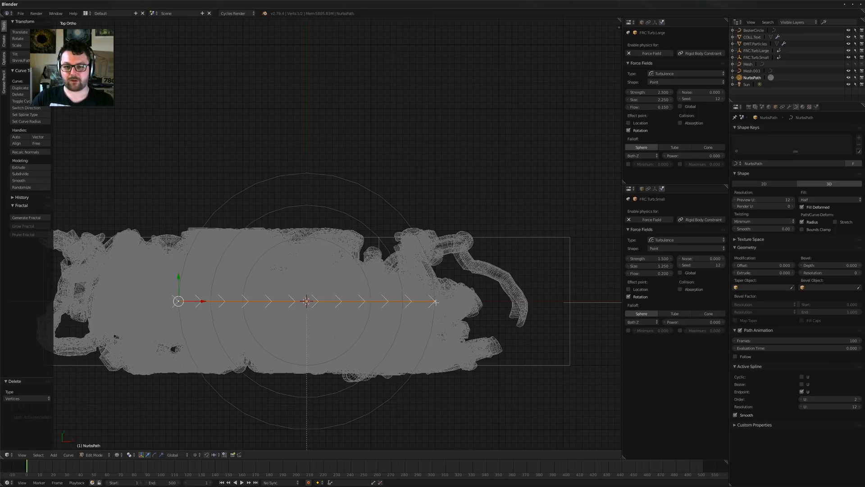
drag(178, 277, 179, 276)
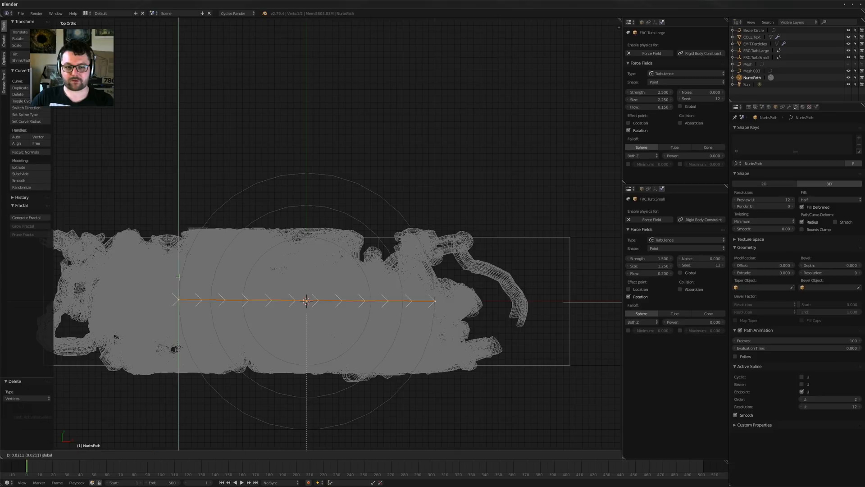
click(181, 221)
middle_drag(181, 220, 234, 341)
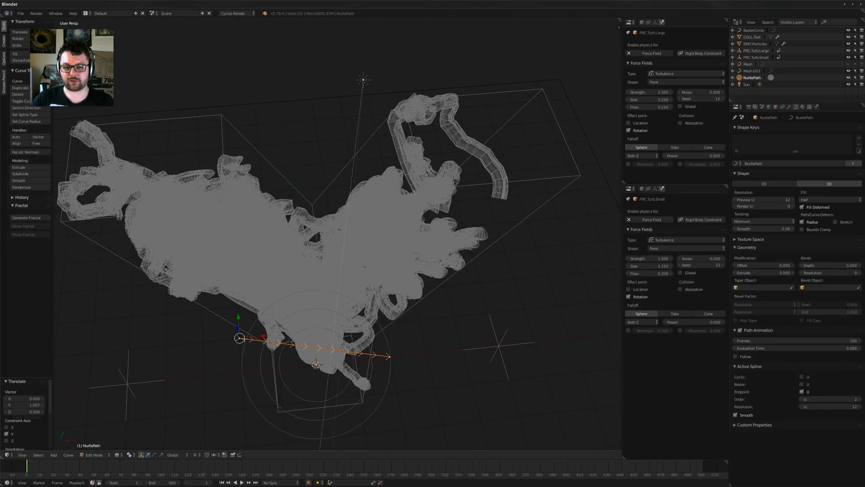
middle_drag(408, 356, 397, 311)
Leave Edit Mode, return to solid shading, select the Mesh.003 strands and assign NurbsPath as their taper object
key(Tab)
right_click(401, 229)
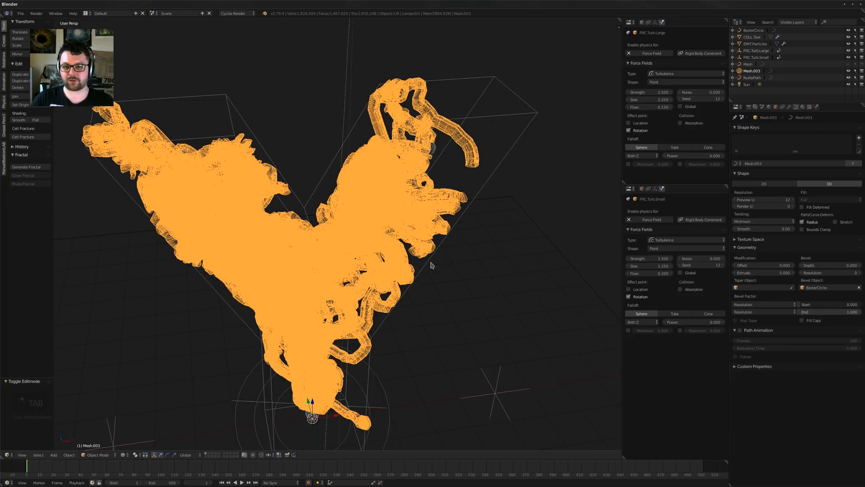
key(z)
middle_drag(424, 249, 426, 235)
click(763, 287)
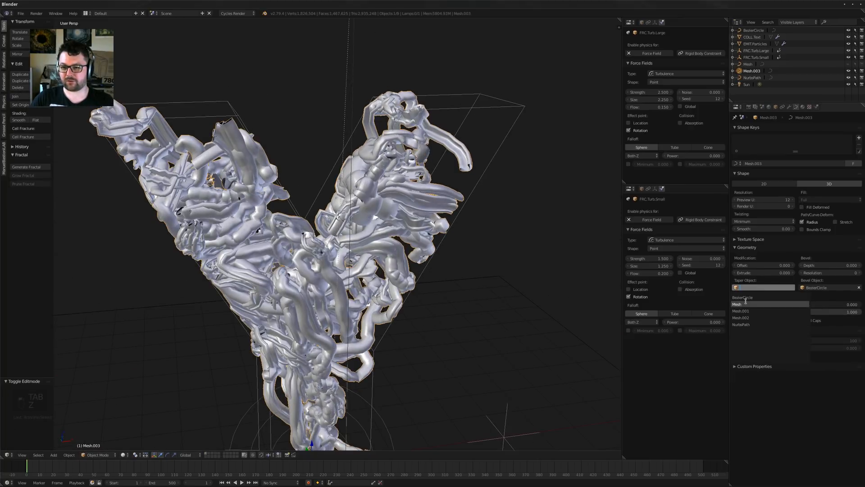
click(759, 324)
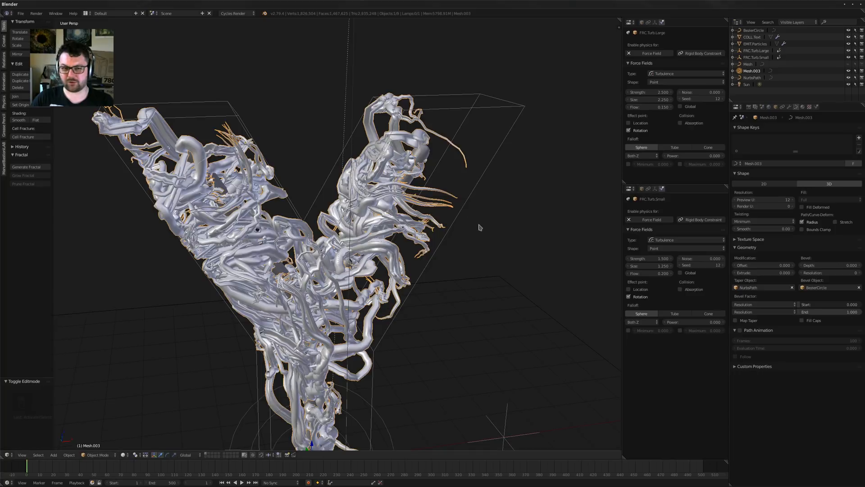
Deselect everything and inspect the tapering of the strands from the base to the tips of the Y
middle_drag(479, 228, 474, 212)
scroll(420, 173, up, 6)
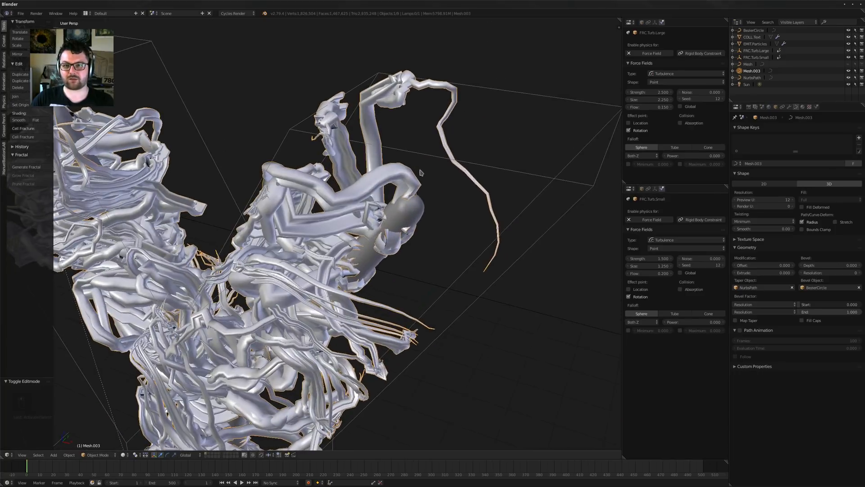
middle_drag(428, 197, 432, 142)
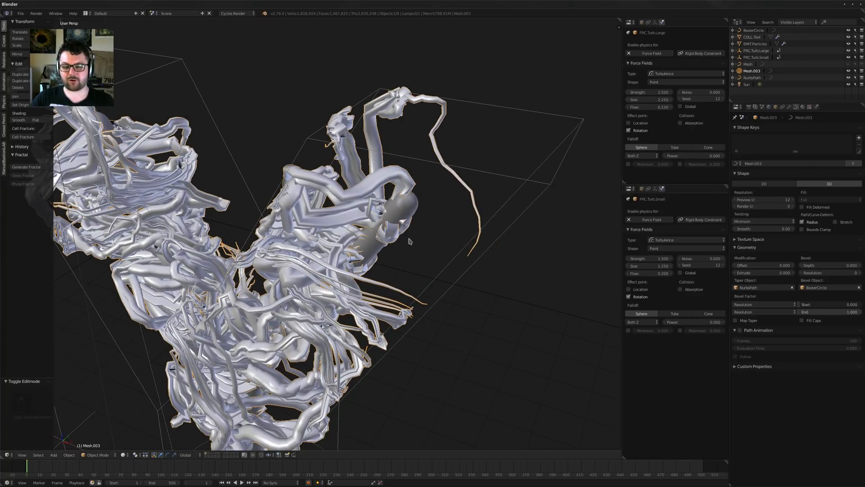
key(a)
scroll(409, 241, down, 3)
middle_drag(410, 242, 388, 269)
scroll(396, 193, up, 5)
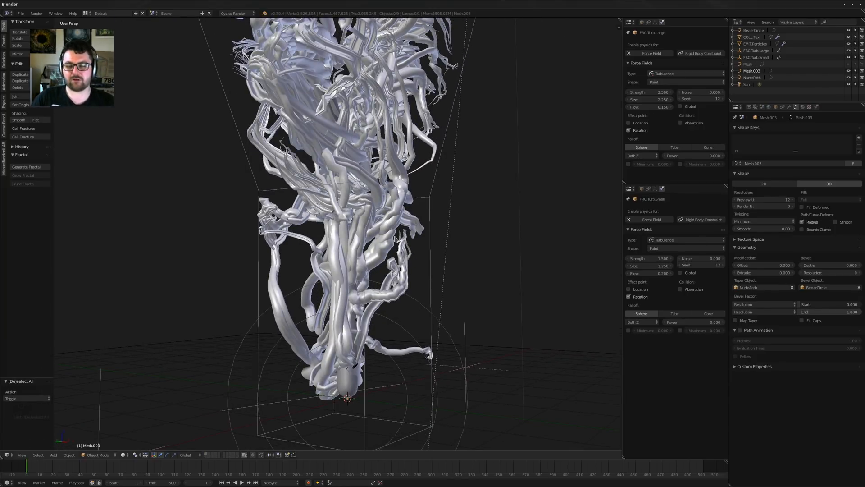
middle_drag(396, 239, 365, 265)
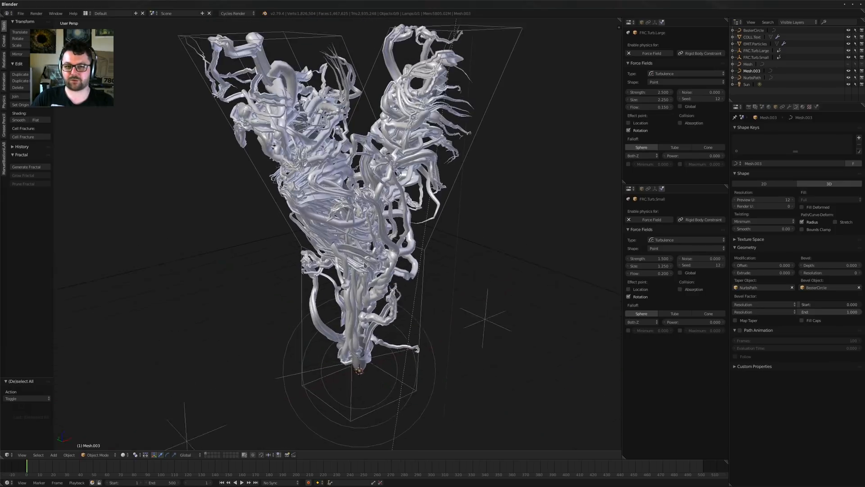
Try the Map Taper option on the Mesh.003 curve and switch it back off
scroll(365, 265, up, 2)
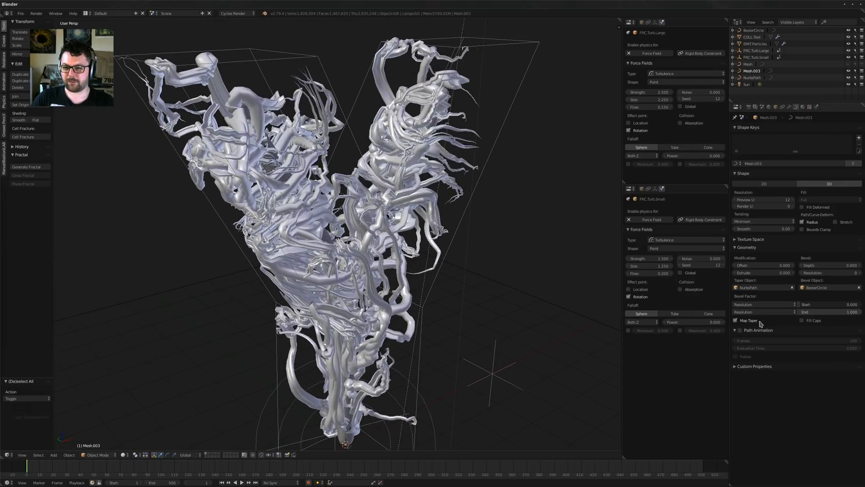
click(744, 320)
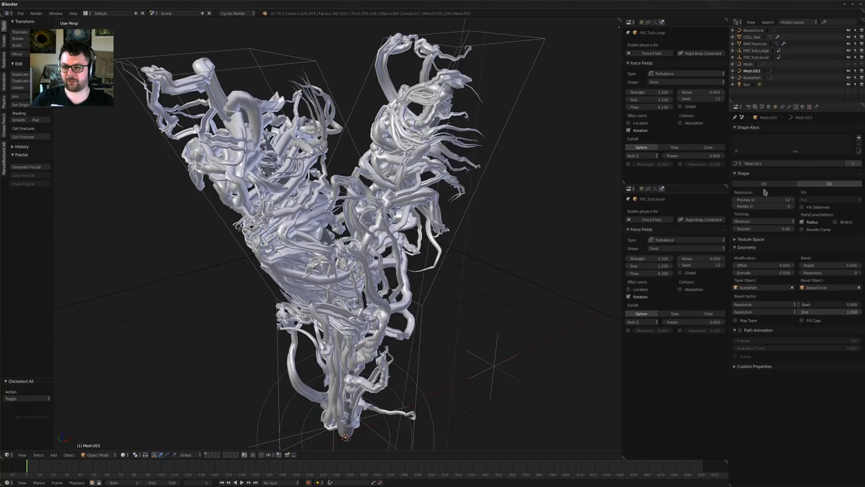
middle_drag(540, 226, 496, 198)
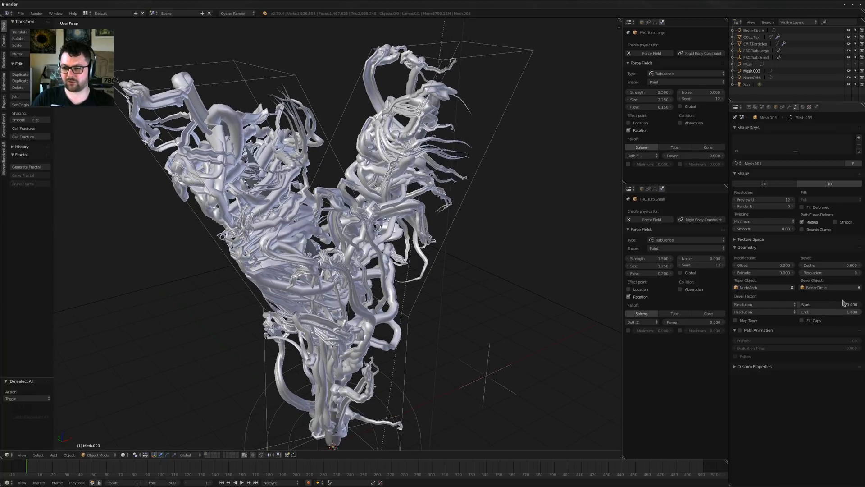
Set the Mesh.003 curve's bevel factor End to 0.630 and inspect the open ends of the shortened strands
drag(858, 314, 840, 315)
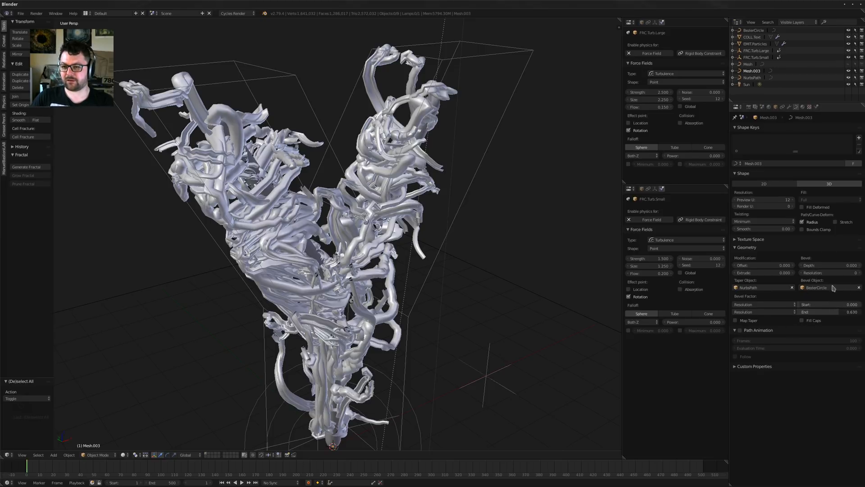
scroll(388, 176, up, 8)
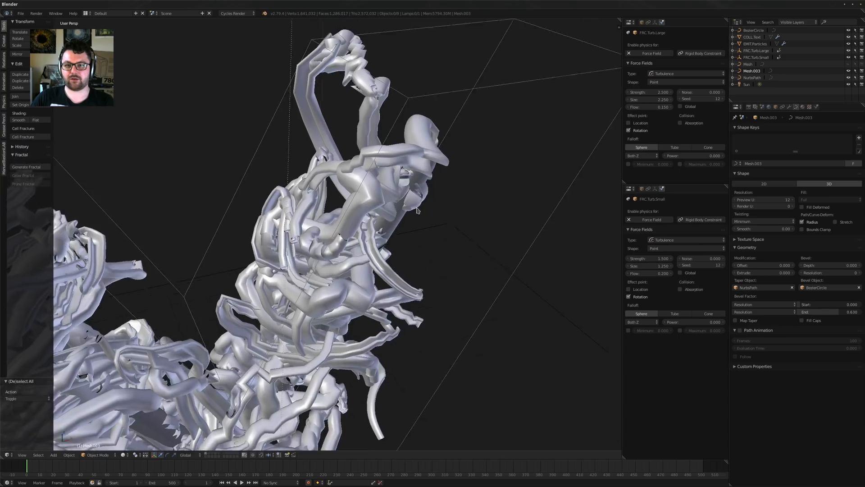
scroll(388, 175, down, 6)
middle_drag(388, 175, 408, 150)
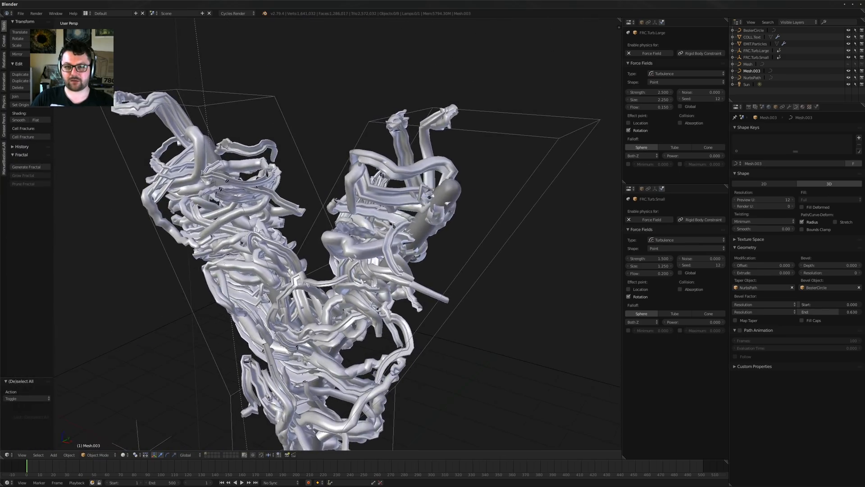
shift+middle_drag(401, 229, 349, 145)
scroll(274, 202, up, 8)
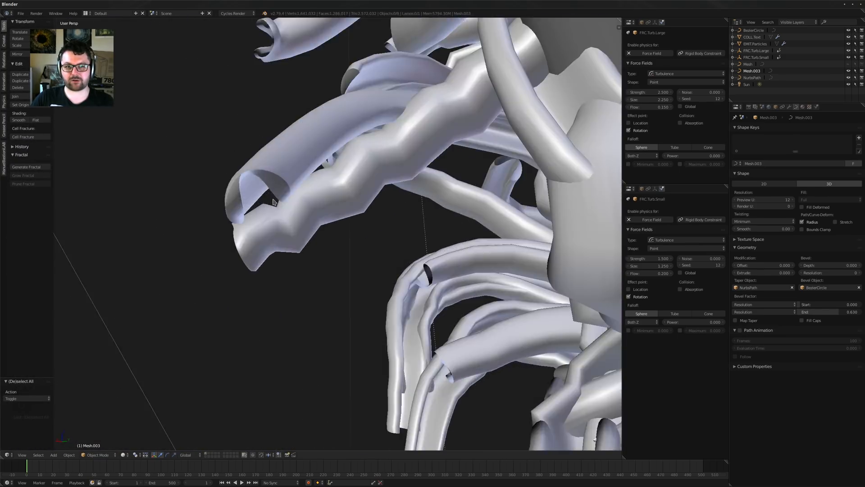
middle_drag(274, 202, 163, 194)
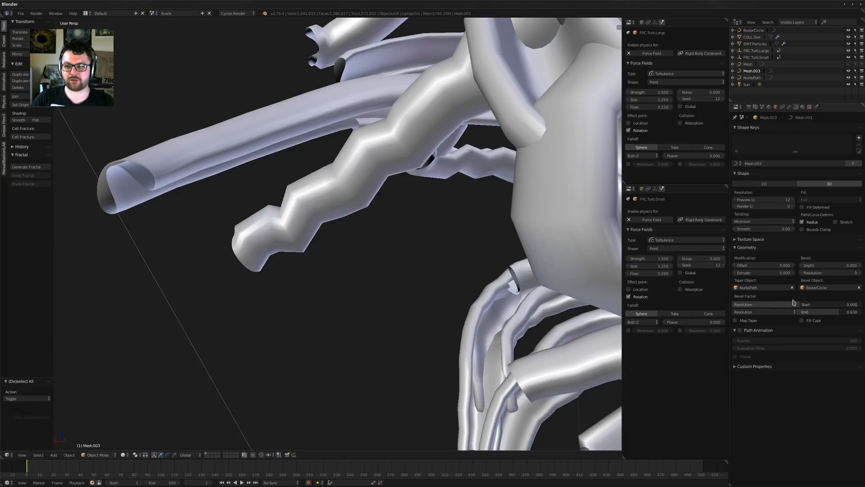
Enable Fill Caps on the Mesh.003 curve and check the closed strand ends
click(814, 321)
middle_drag(540, 270, 512, 265)
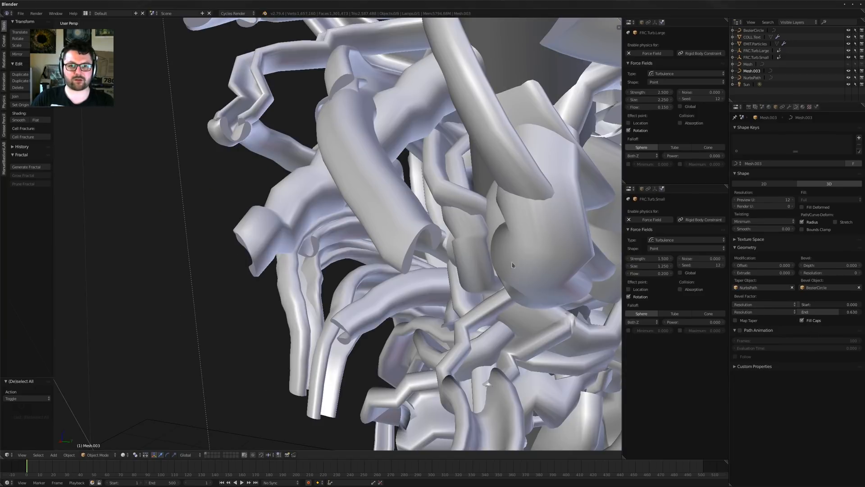
scroll(408, 241, down, 6)
middle_drag(431, 251, 406, 211)
middle_drag(341, 191, 345, 219)
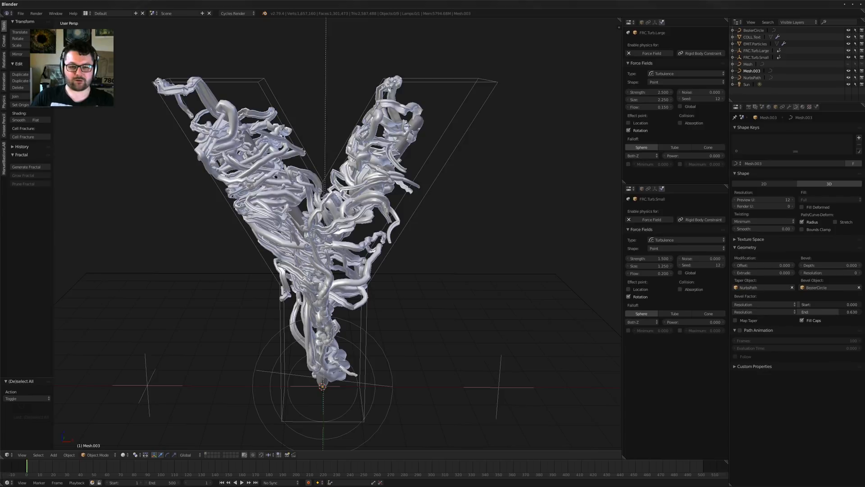
shift+middle_drag(345, 219, 362, 232)
Hide the Mesh.003 strands, the NurbsPath taper curve and BezierCircle, leaving the plain Y tube in view
right_click(380, 215)
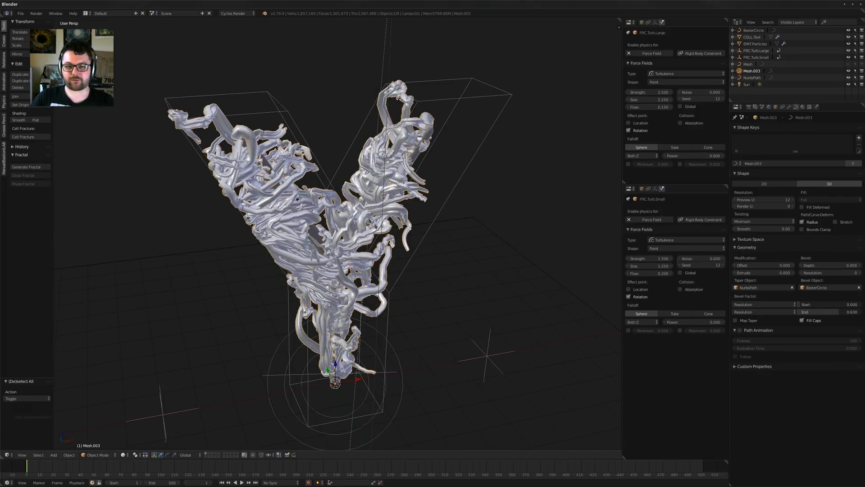
middle_drag(381, 222, 387, 217)
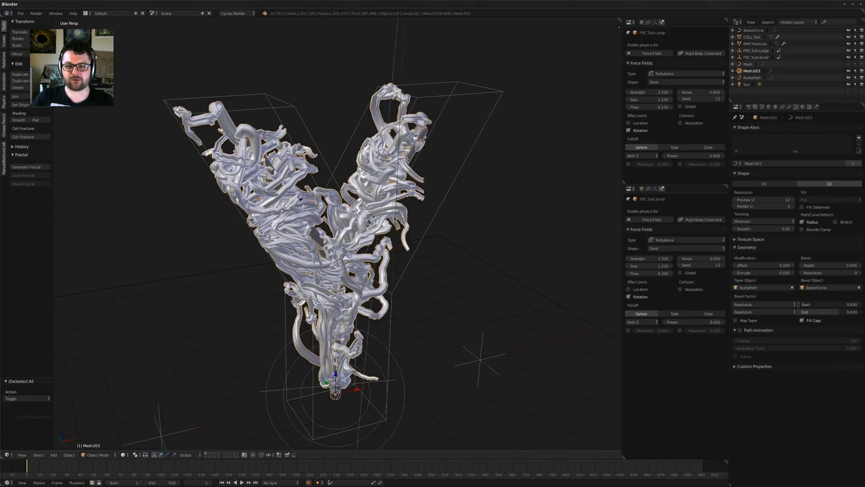
click(850, 71)
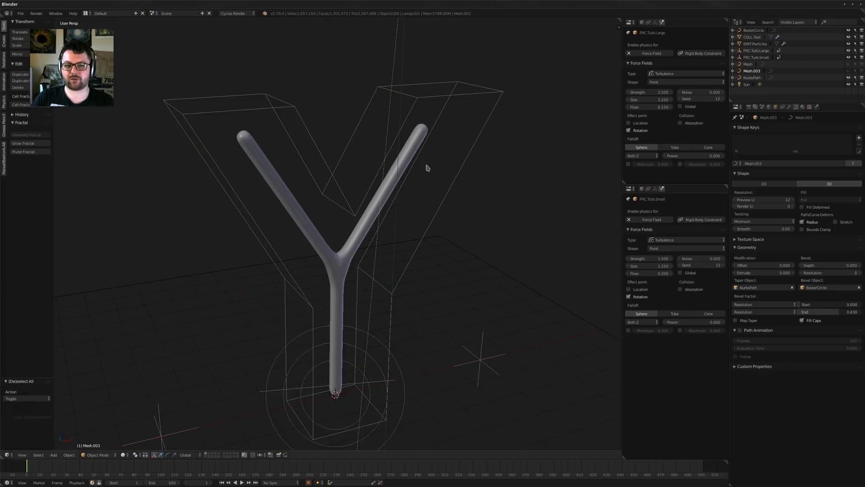
middle_drag(427, 166, 392, 241)
right_click(397, 246)
scroll(380, 250, up, 3)
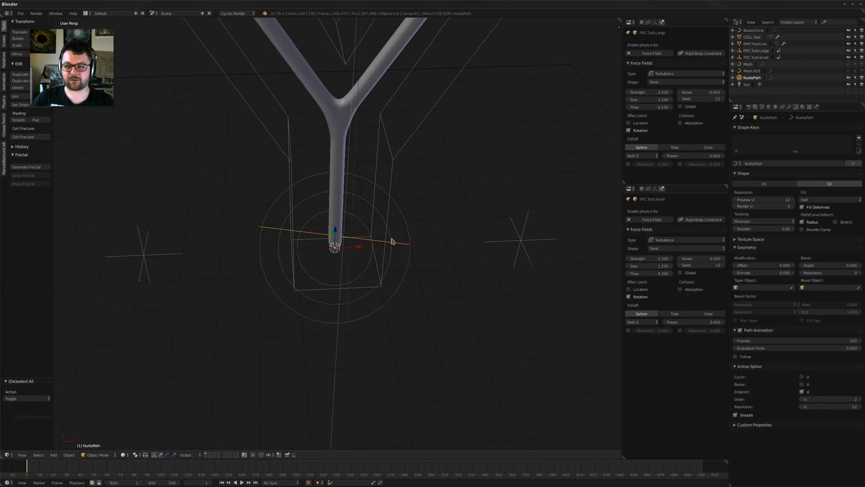
drag(848, 78, 861, 78)
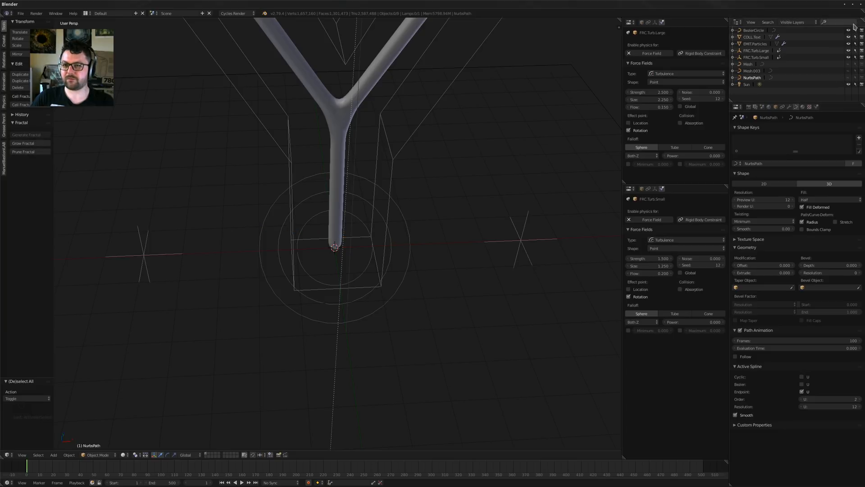
scroll(421, 135, down, 3)
middle_drag(421, 135, 406, 241)
Play the animation briefly, return to frame 1 and hide the tool shelf
key(alt+a)
key(alt+a)
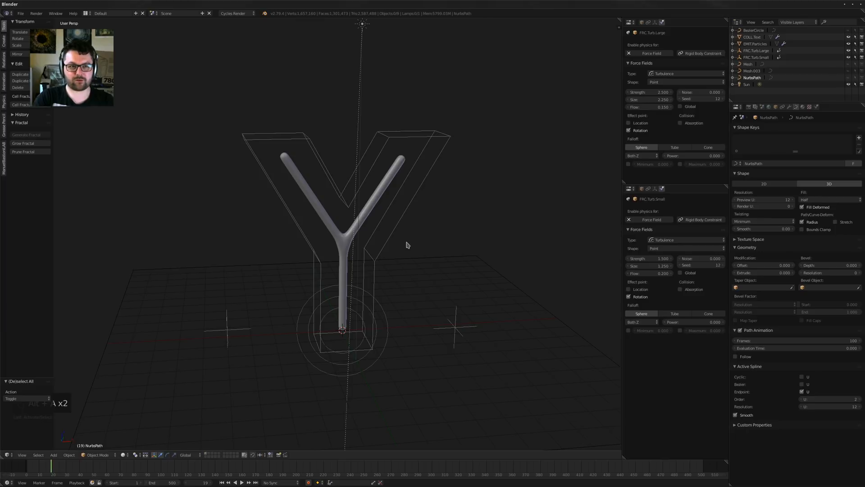
key(shift+Left)
key(t)
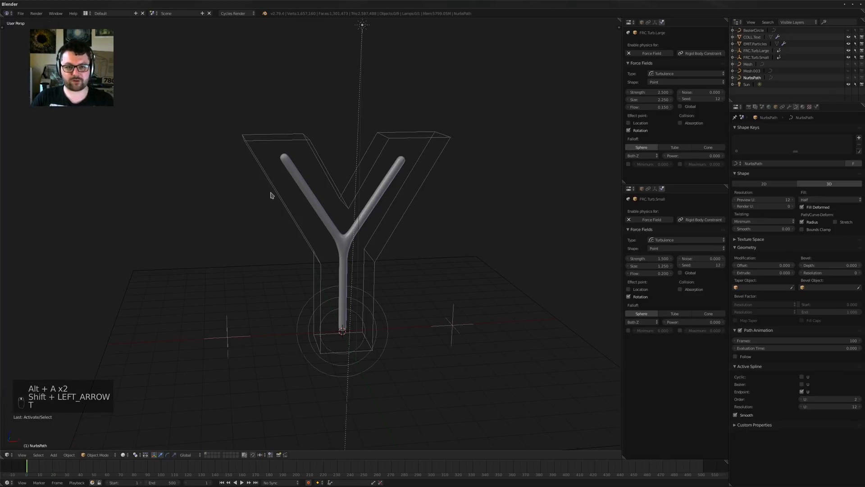
Set the particle count of the first particle system on EMIT.Particles to 125000
middle_drag(272, 195, 273, 192)
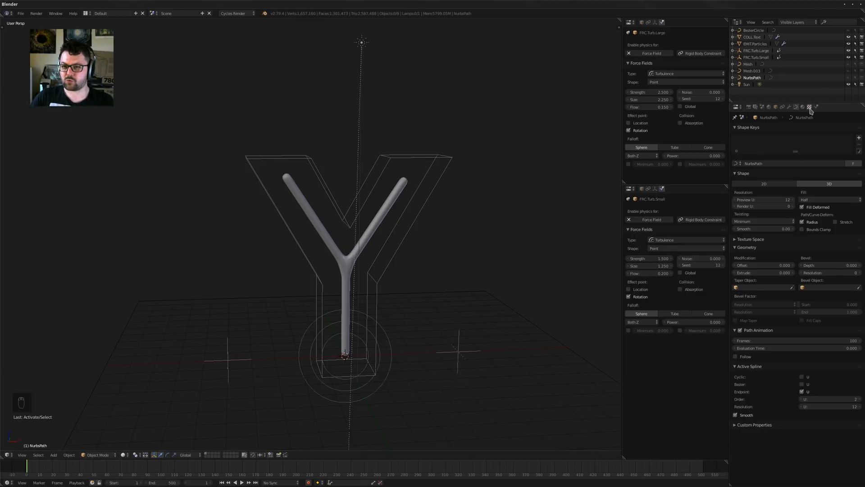
right_click(396, 192)
click(816, 107)
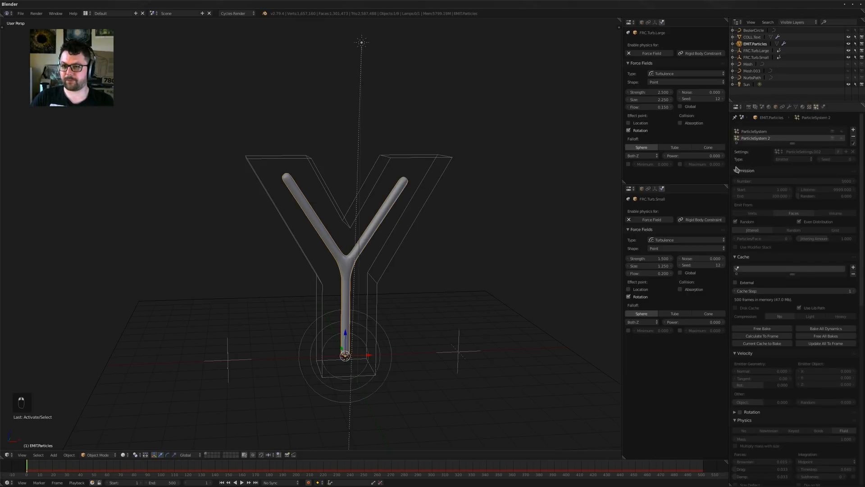
click(757, 132)
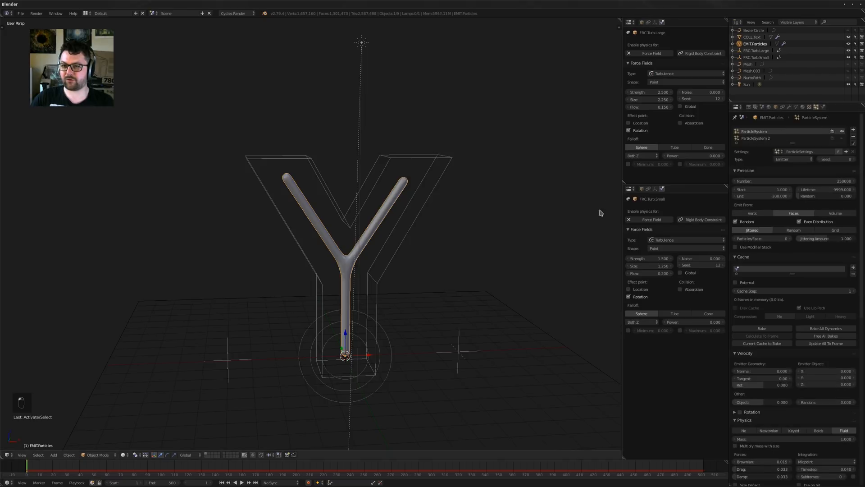
double_click(834, 180)
text(125)
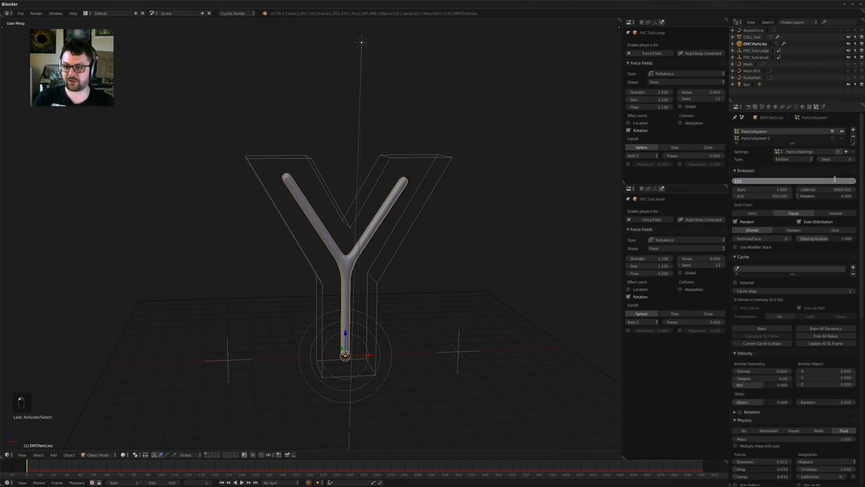
text(000)
key(Return)
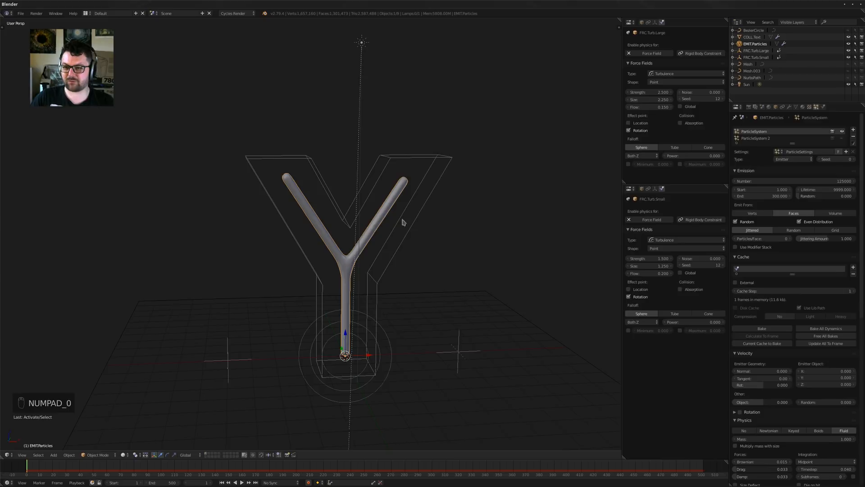
Deselect everything, play the particle simulation briefly around the Y tube and return to frame 1
middle_drag(401, 222, 360, 239)
key(alt+a)
key(a)
middle_drag(444, 261, 444, 270)
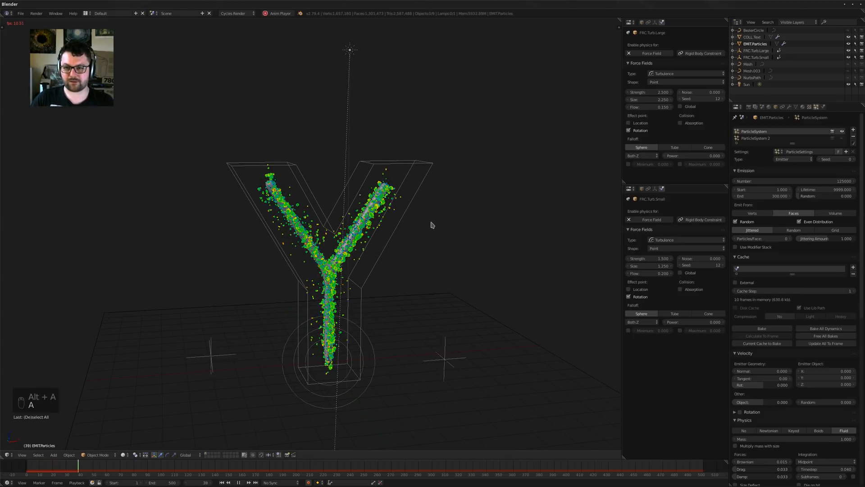
key(alt+a)
key(shift+Left)
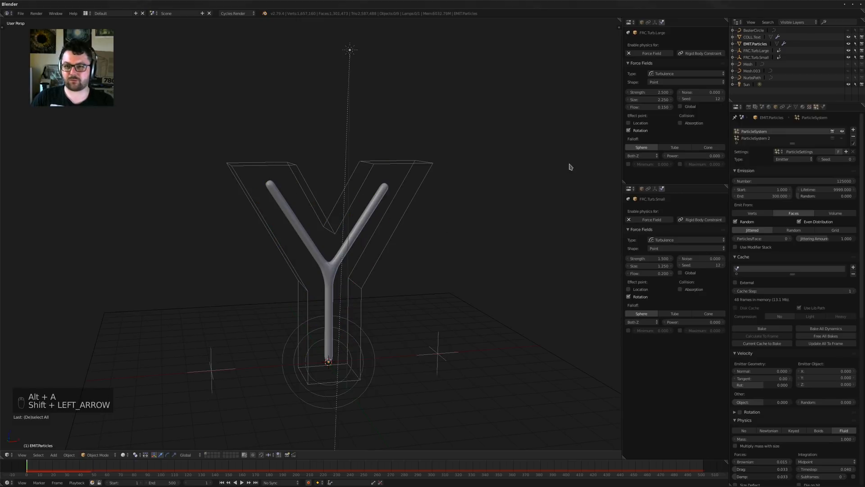
Enable the Location effect point on both the FRC.Turb.Large and FRC.Turb.Small turbulence fields and start the simulation
click(642, 124)
click(640, 290)
middle_drag(433, 251, 425, 257)
key(alt+a)
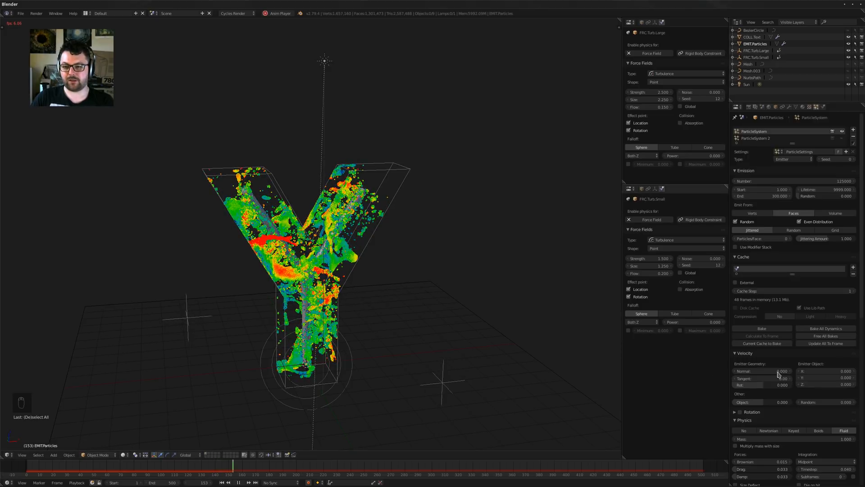
Examine the emitter's fluid physics settings while the particles fill the letter, and stop the playback
scroll(783, 379, down, 2)
scroll(783, 379, down, 7)
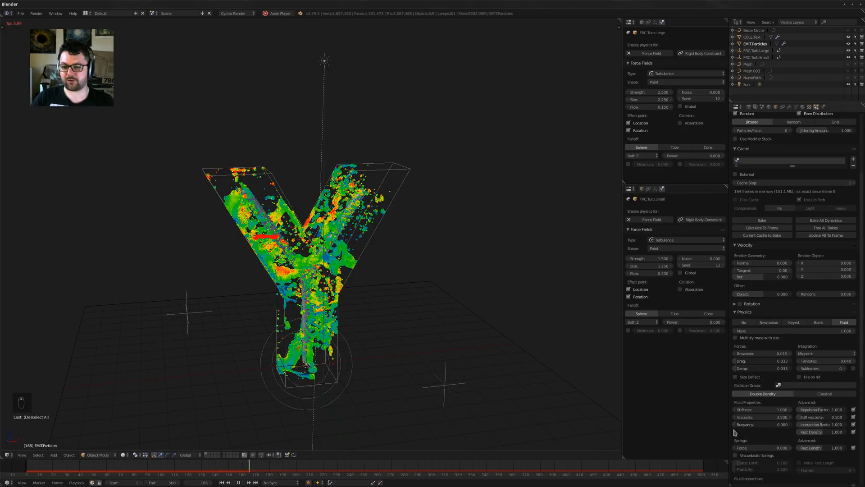
scroll(804, 443, down, 3)
scroll(788, 425, down, 3)
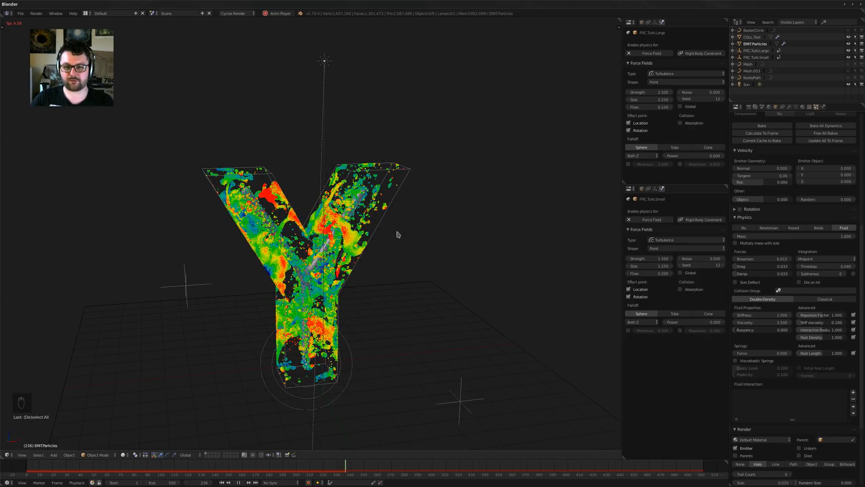
key(alt+a)
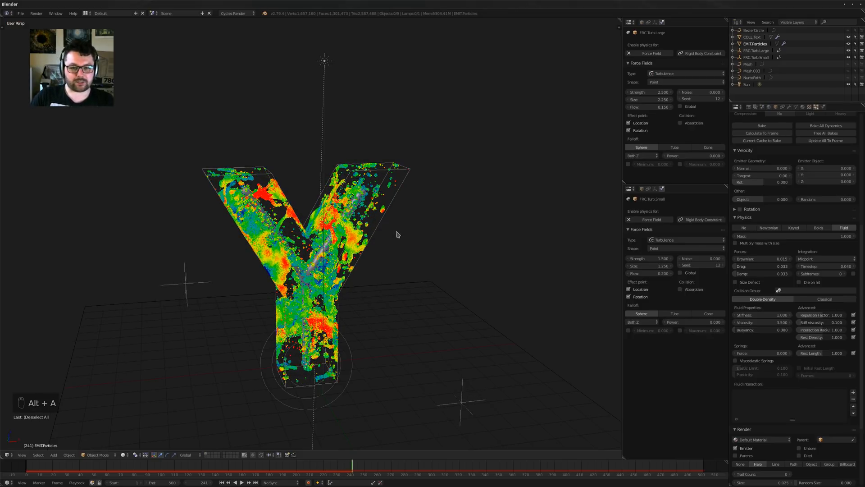
mouse_move(398, 234)
middle_down()
mouse_move(387, 276)
mouse_move(406, 235)
middle_up()
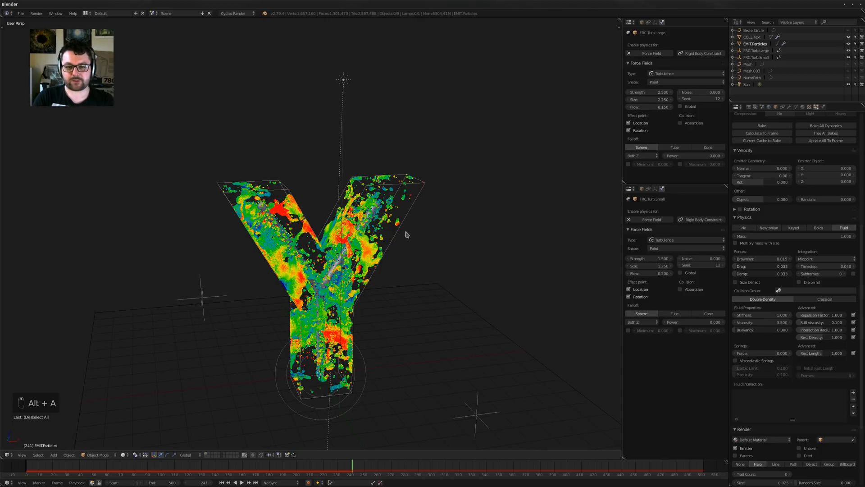
Return to frame 1, select COLL.Text and inspect its wireframe and mesh data settings
key(shift+Left)
right_click(408, 209)
key(z)
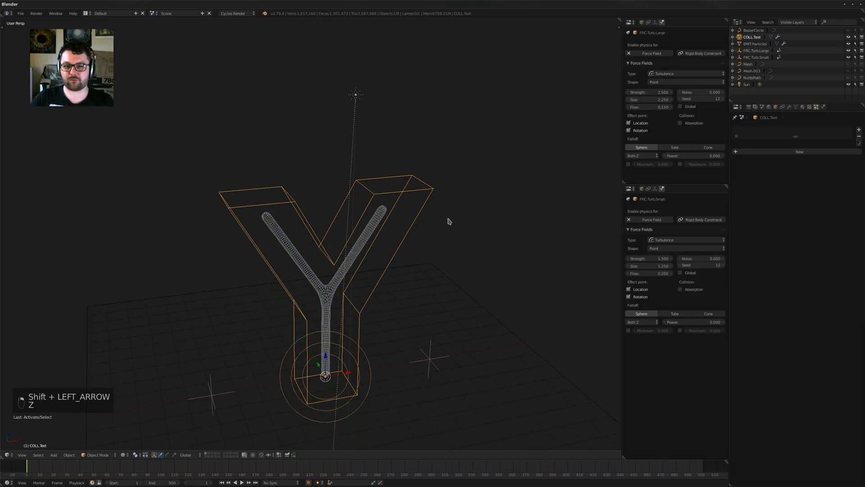
key(z)
mouse_move(398, 272)
middle_down()
mouse_move(397, 284)
mouse_move(392, 267)
middle_up()
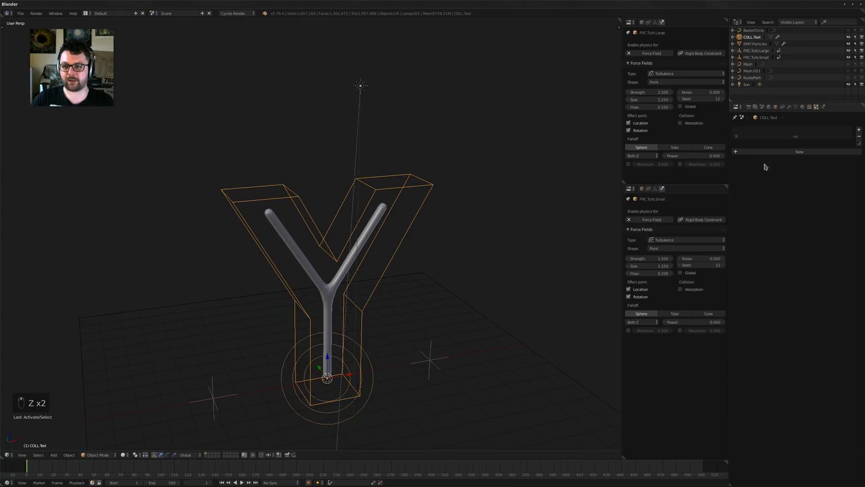
click(796, 107)
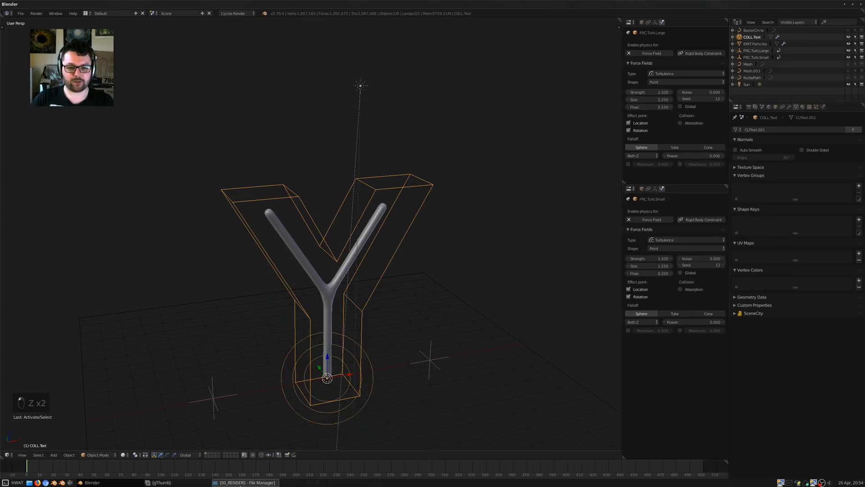
Switch to the image viewer and browse the finished V and W letter renders
key(alt+Tab)
scroll(189, 324, down, 6)
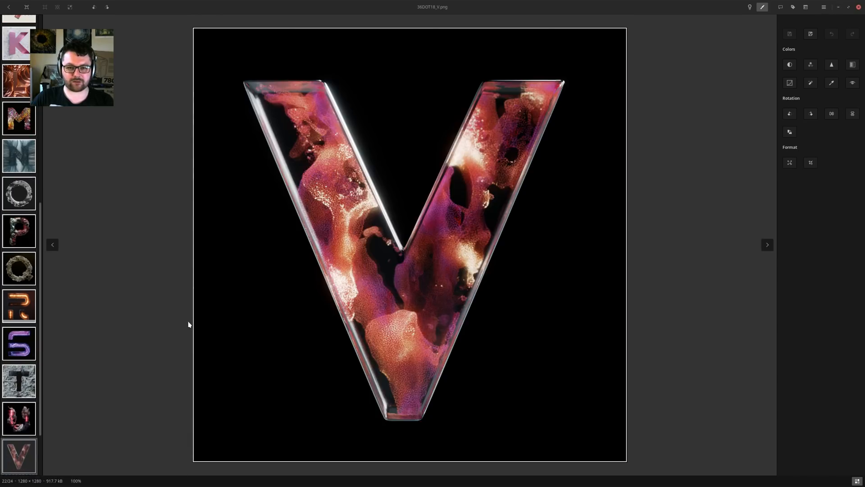
scroll(188, 325, down, 2)
scroll(372, 289, up, 2)
scroll(366, 295, down, 1)
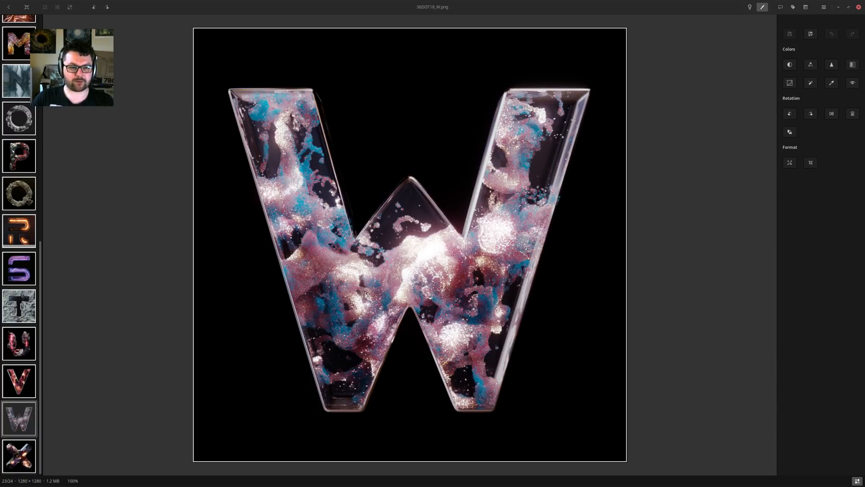
View the O, P, Q and R letter renders one after another
click(23, 122)
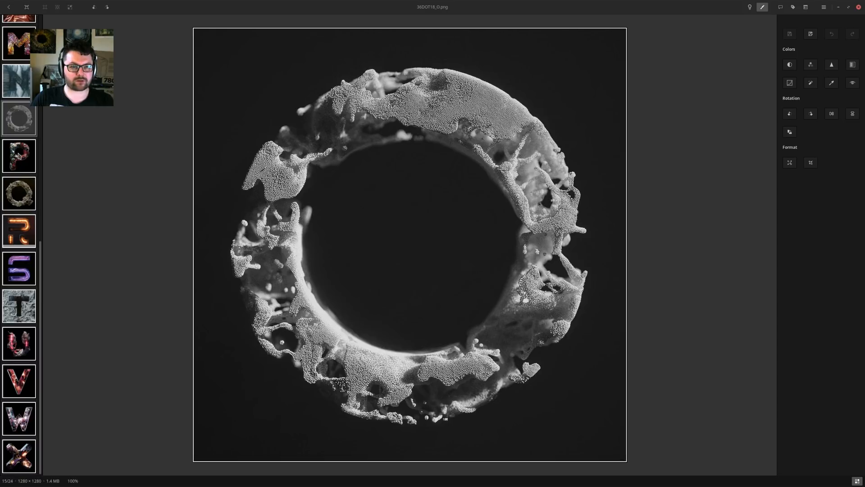
click(18, 155)
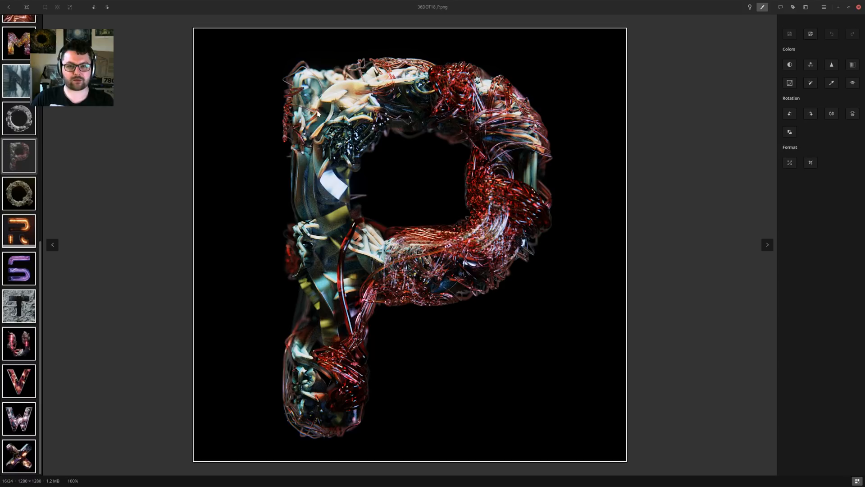
click(28, 191)
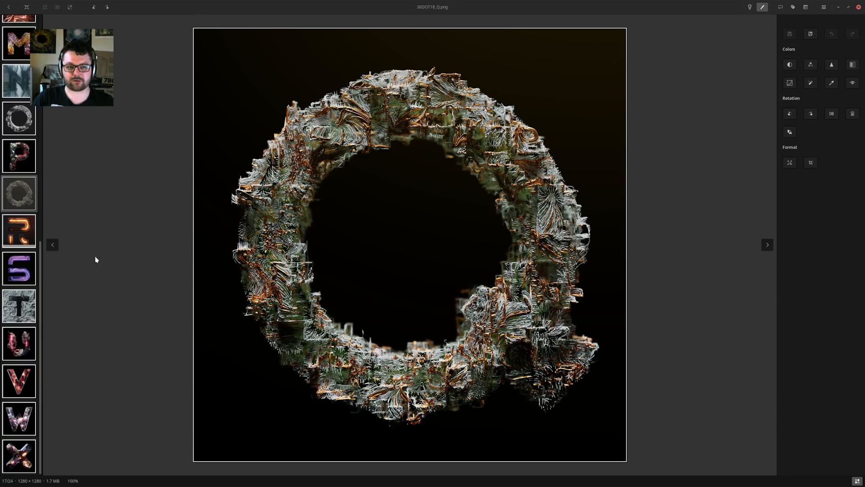
click(25, 232)
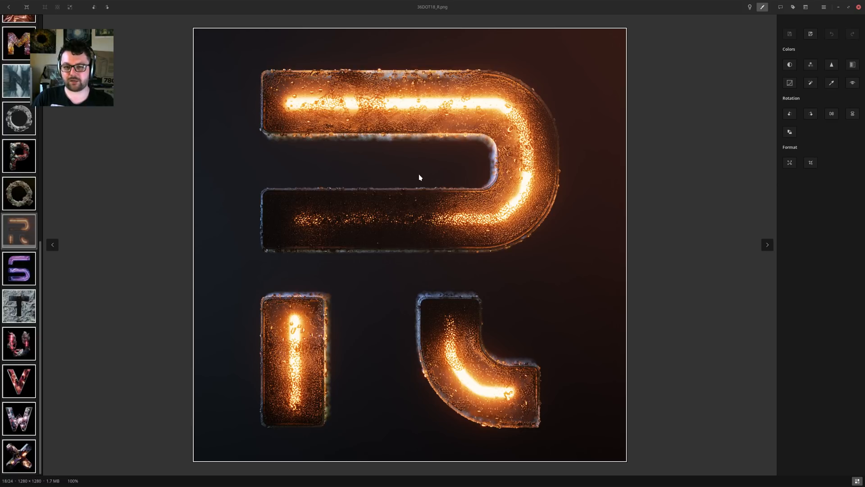
View the letter renders from S through W in sequence
key(Right)
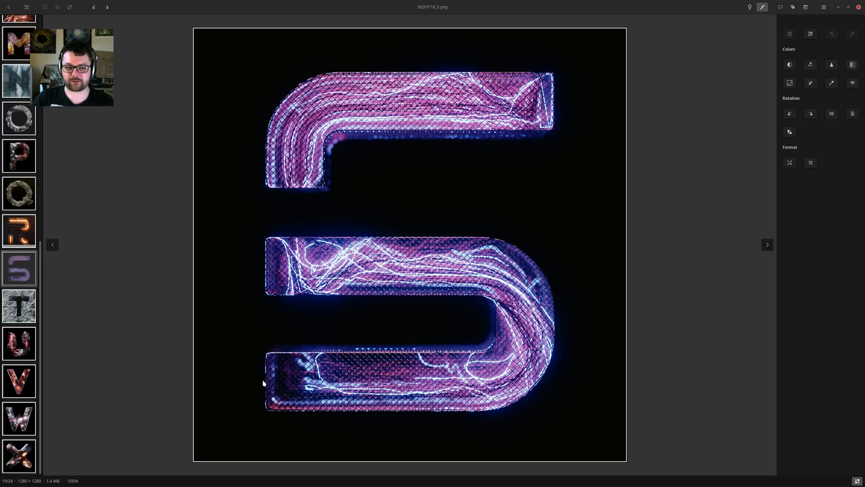
click(32, 303)
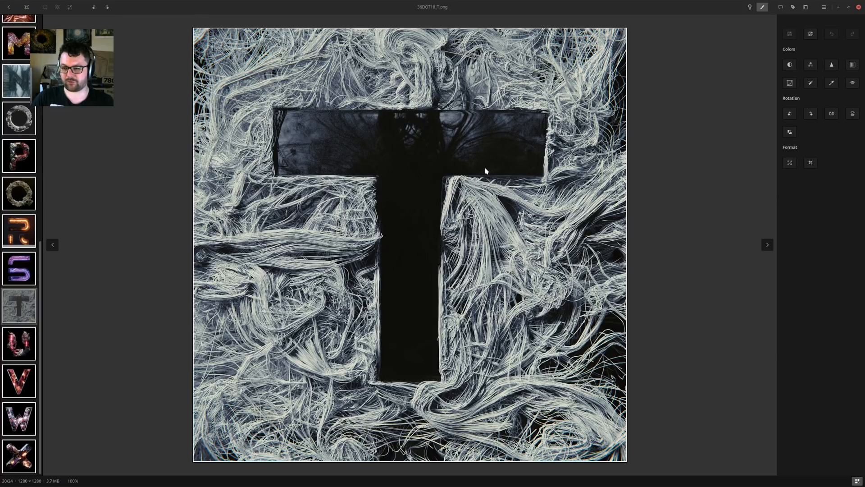
key(Right)
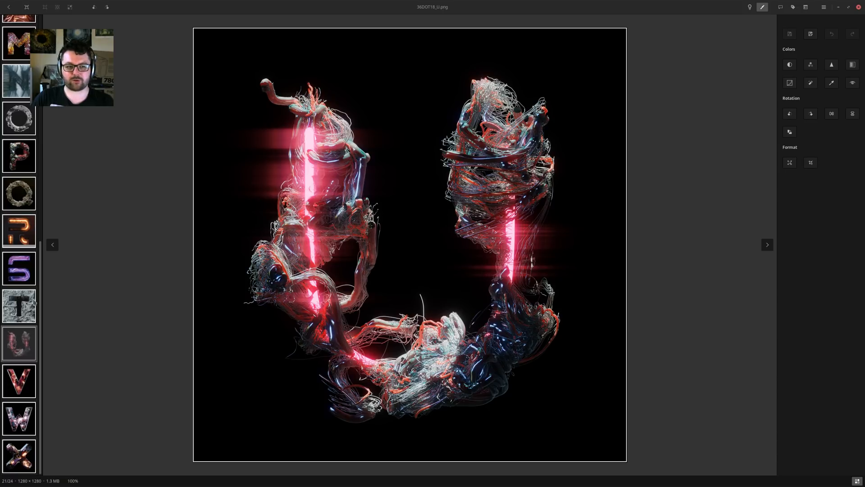
click(22, 379)
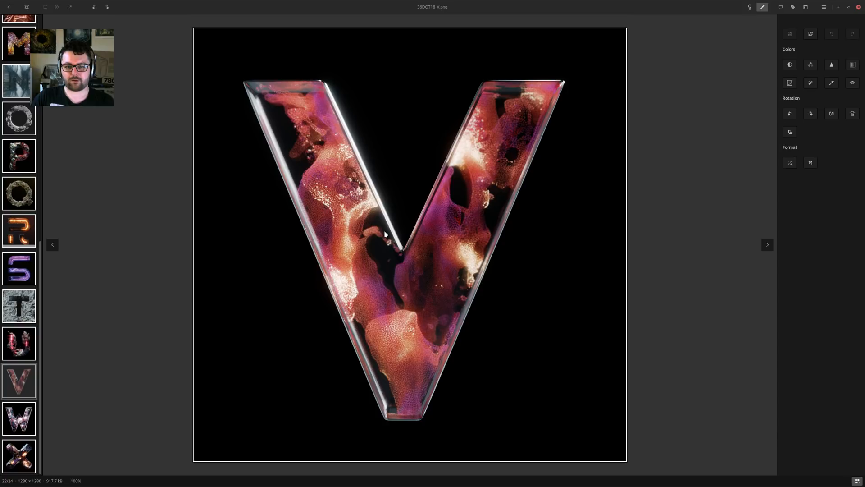
click(34, 419)
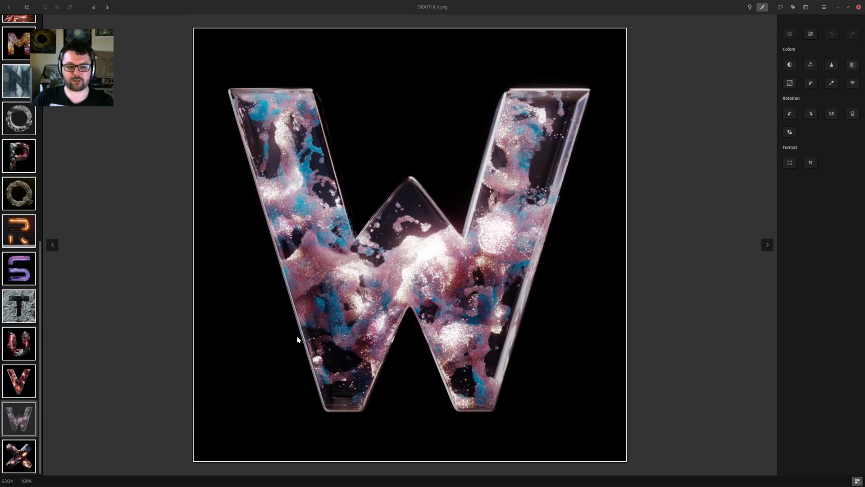
Compare the V, W and X letter renders, ending on the X render
key(Right)
key(Left)
key(Left)
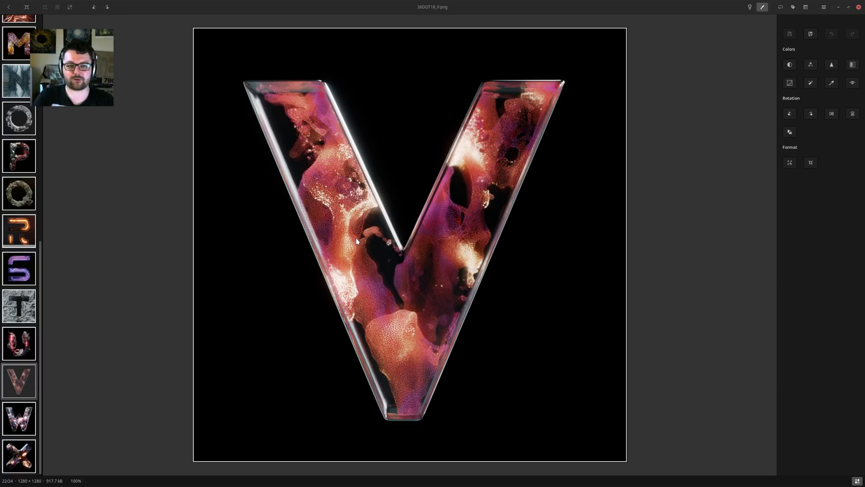
key(Right)
key(Right)
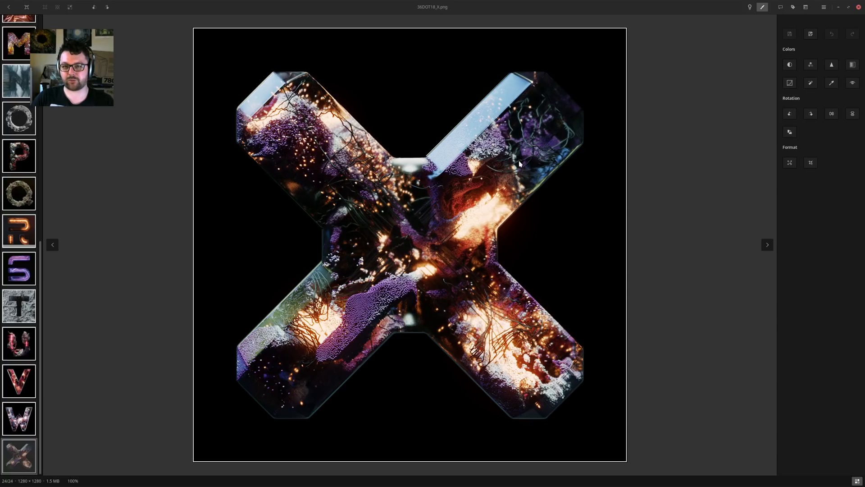
Switch back to Blender, toggle the Mesh.003 strands' visibility and examine the Y tube inside the letter outline
click(839, 7)
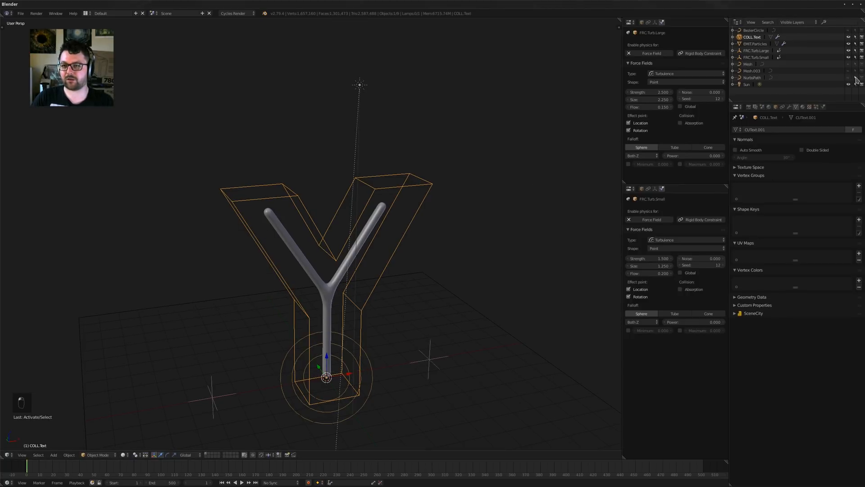
click(849, 71)
click(849, 71)
shift+middle_drag(336, 296, 324, 222)
mouse_move(325, 222)
middle_down()
mouse_move(314, 218)
mouse_move(325, 221)
middle_up()
mouse_move(394, 133)
shift+middle_down()
mouse_move(396, 154)
mouse_move(417, 160)
mouse_move(398, 138)
shift+middle_up()
scroll(396, 155, up, 2)
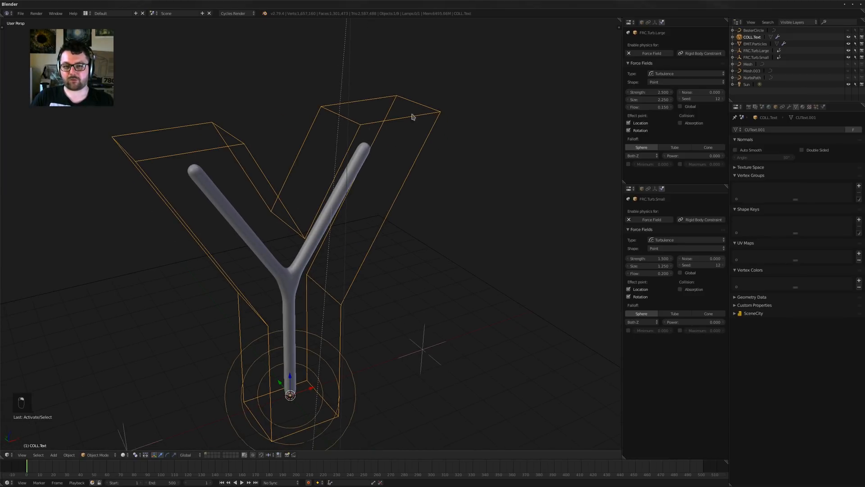
middle_drag(380, 178, 334, 168)
Bring up the particle settings of EMIT.Particles and play the simulation with everything deselected
click(816, 106)
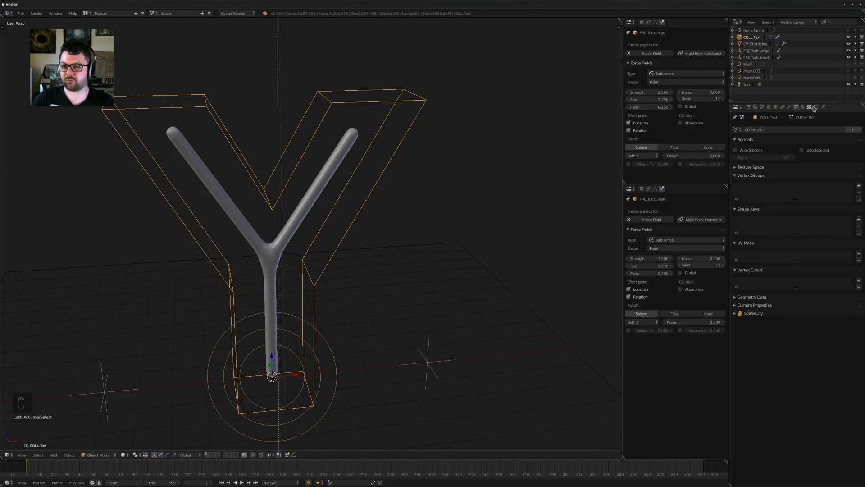
right_click(306, 137)
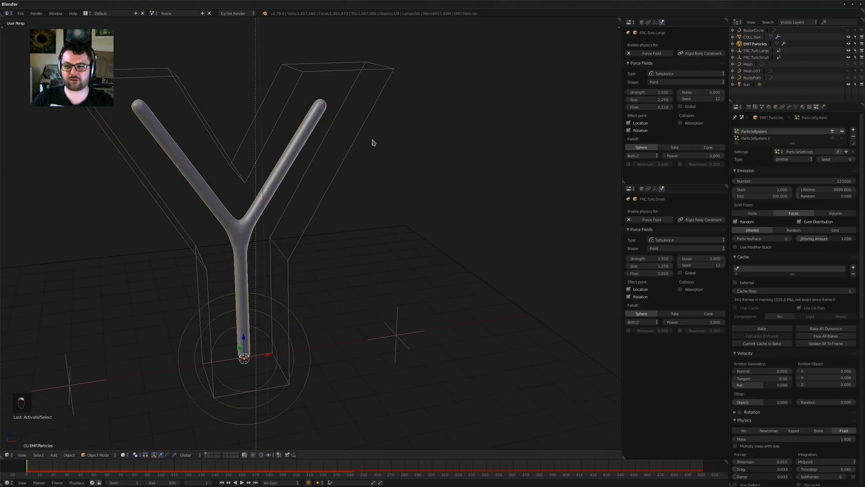
key(alt+a)
key(a)
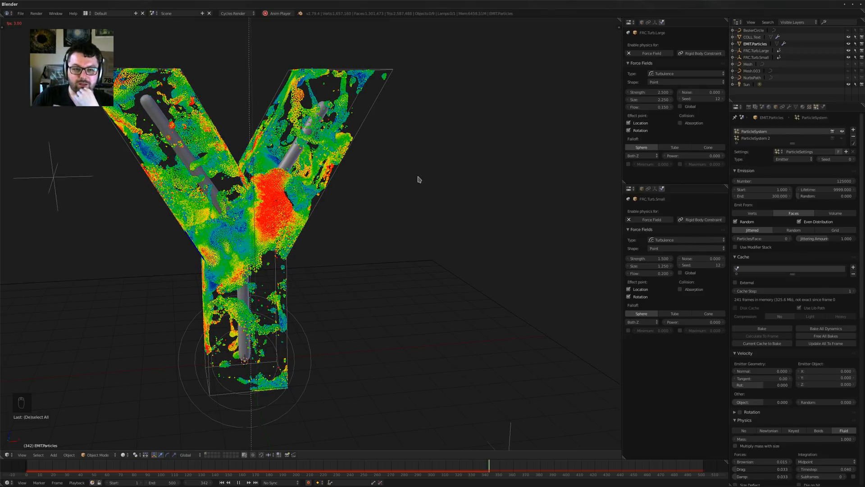
Switch to the image viewer and browse back from the X render to the O render
mouse_move(224, 485)
click(160, 482)
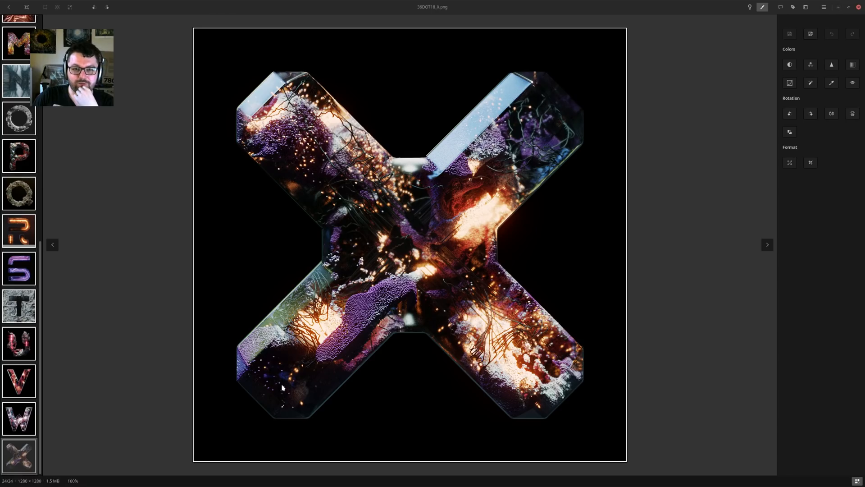
scroll(282, 387, up, 5)
scroll(282, 387, up, 8)
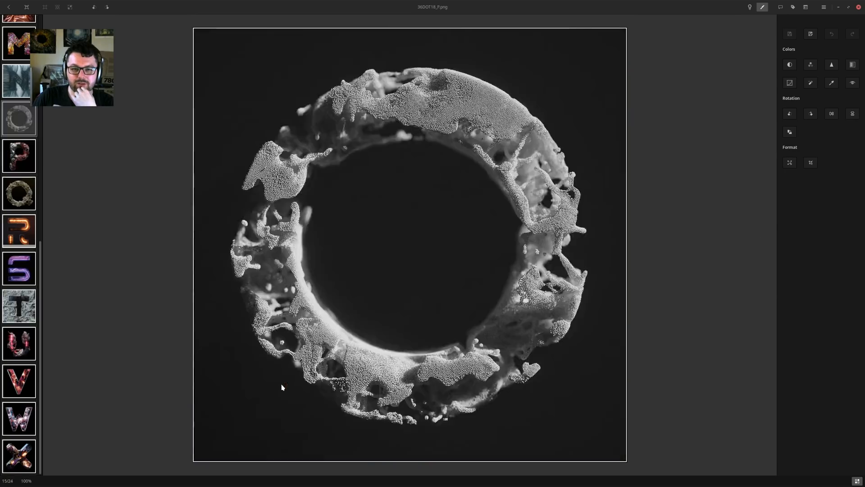
Browse the finished letter renders from M through R and on to the U render
scroll(261, 374, down, 6)
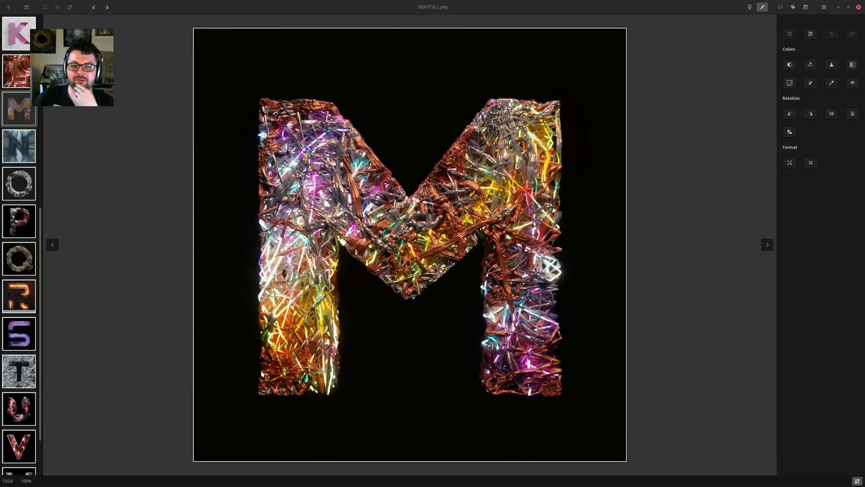
scroll(261, 374, down, 2)
scroll(261, 374, up, 1)
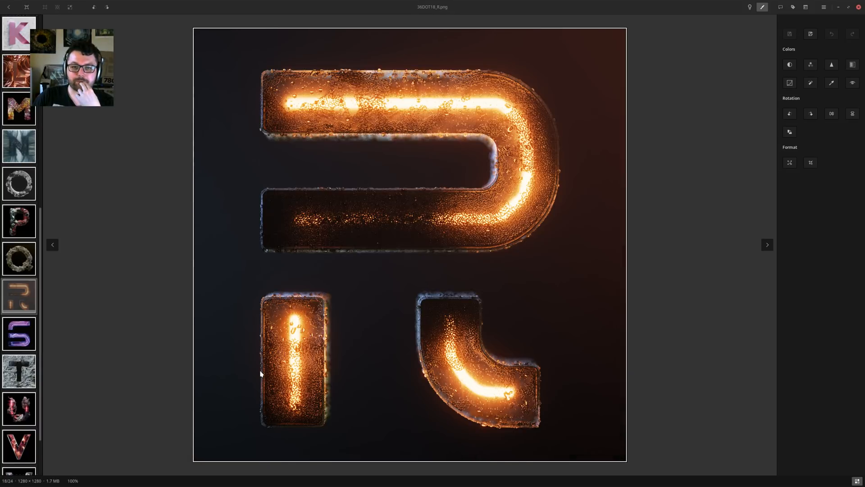
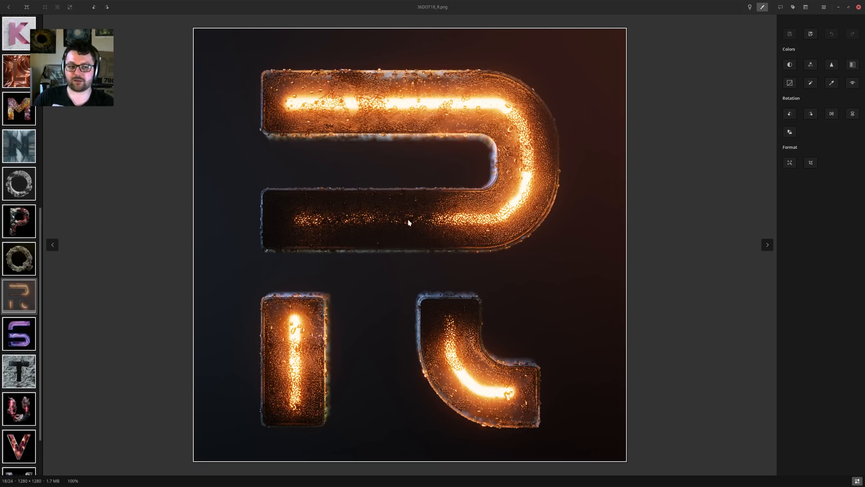
key(Right)
key(Right)
key(Right)
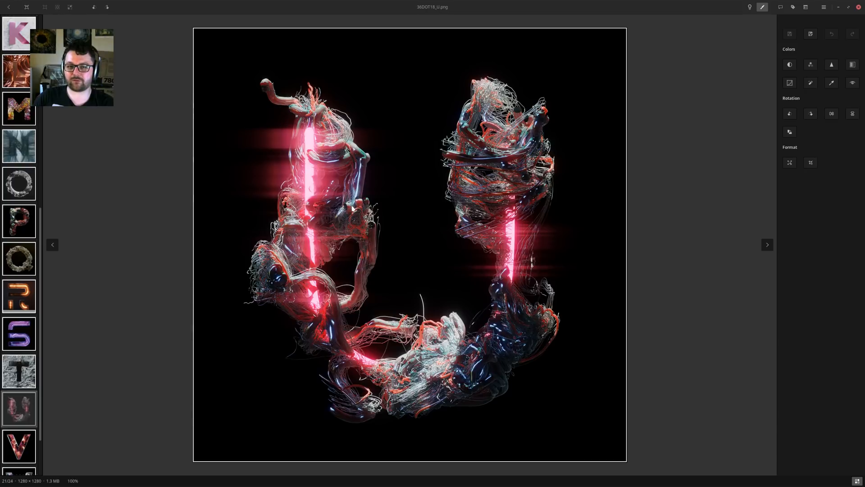
Compare the R and S renders, and browse forward through the remaining letters, ending on the W render
key(Left)
key(Left)
key(Left)
key(Right)
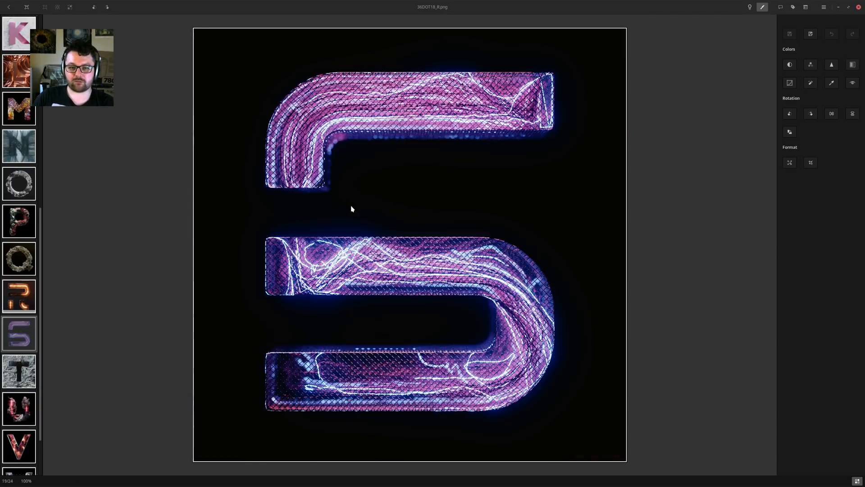
key(Right)
key(Right)
key(Right)
key(Right)
key(Right)
key(Left)
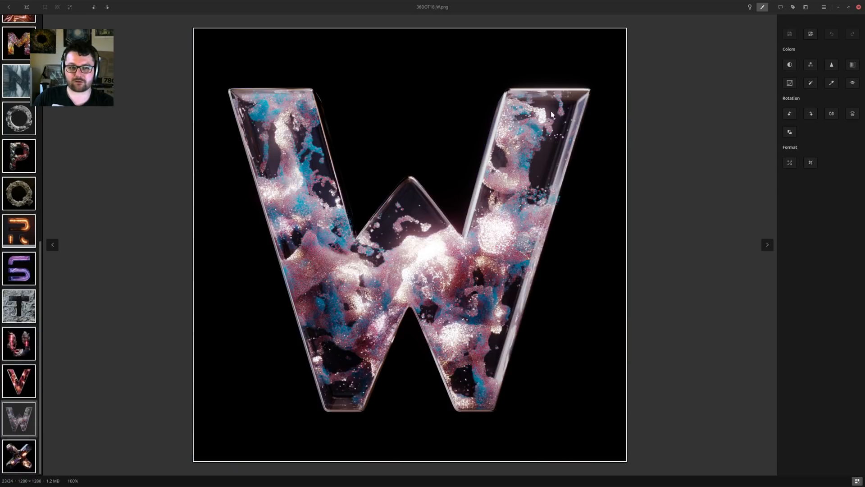
Close the image viewer, stop the playback in Blender and bake the EMIT.Particles simulation from its current cache
click(859, 7)
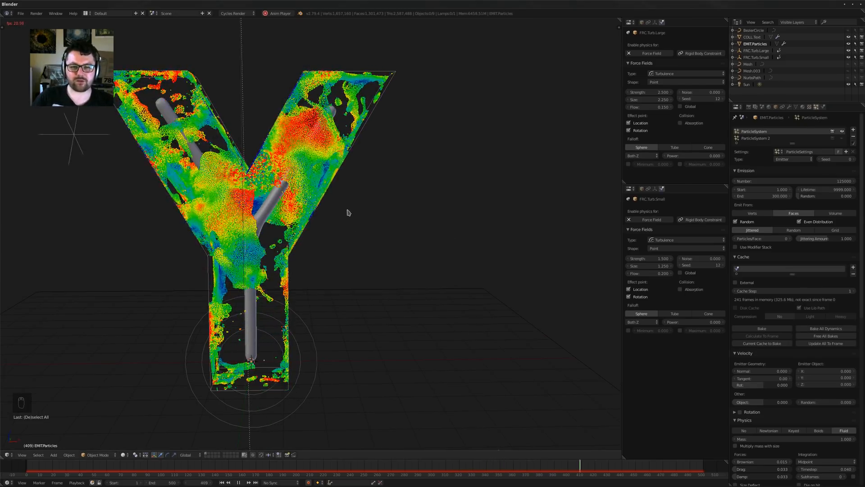
key(alt+a)
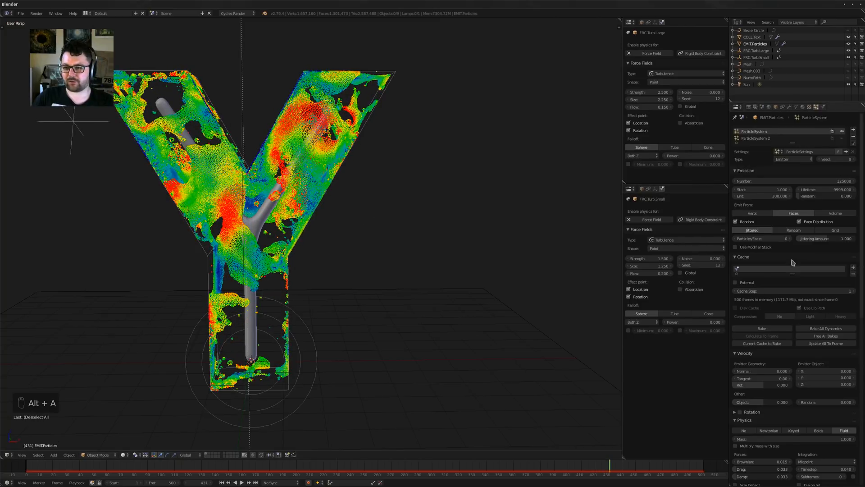
click(762, 343)
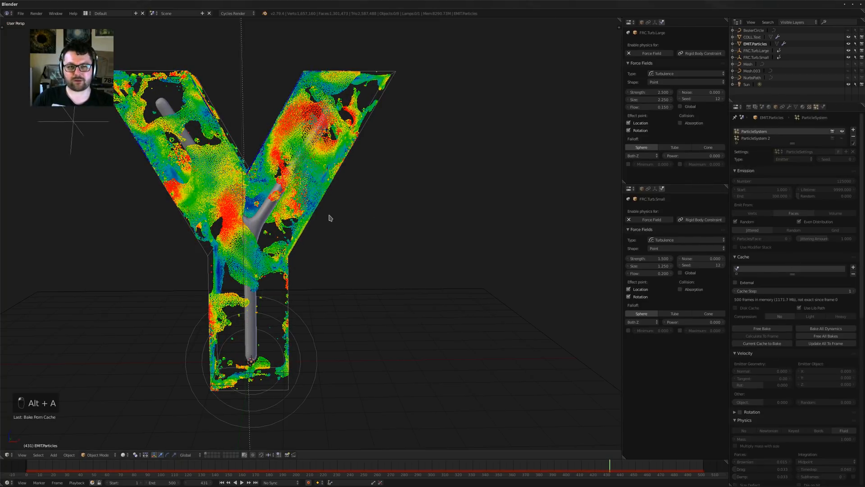
Examine the baked fluid particles inside the Y from several angles and at different points of the timeline
middle_drag(331, 216, 367, 270)
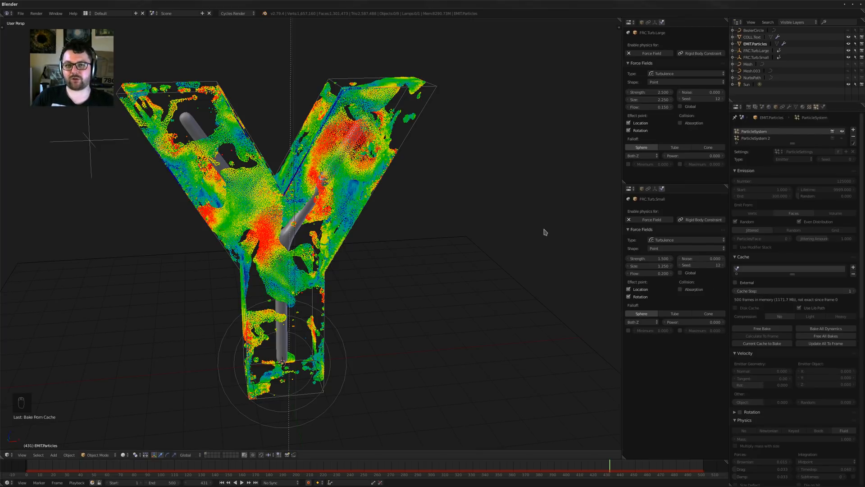
middle_drag(409, 283, 431, 293)
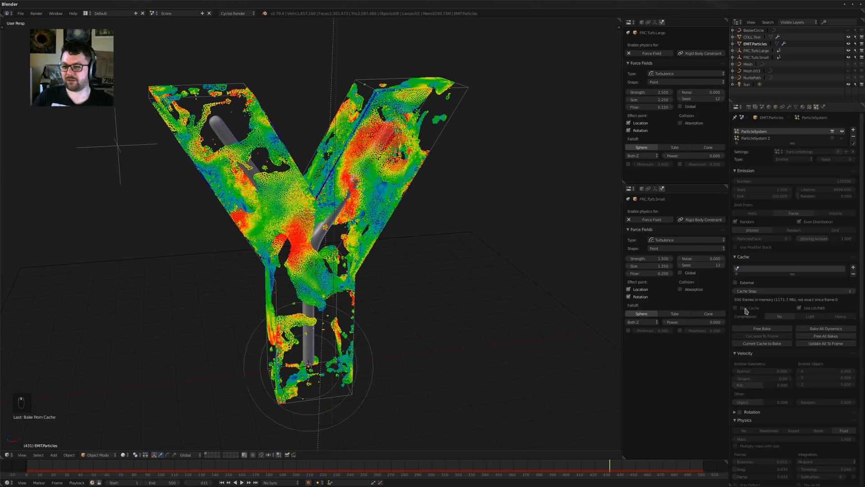
middle_drag(427, 225, 404, 230)
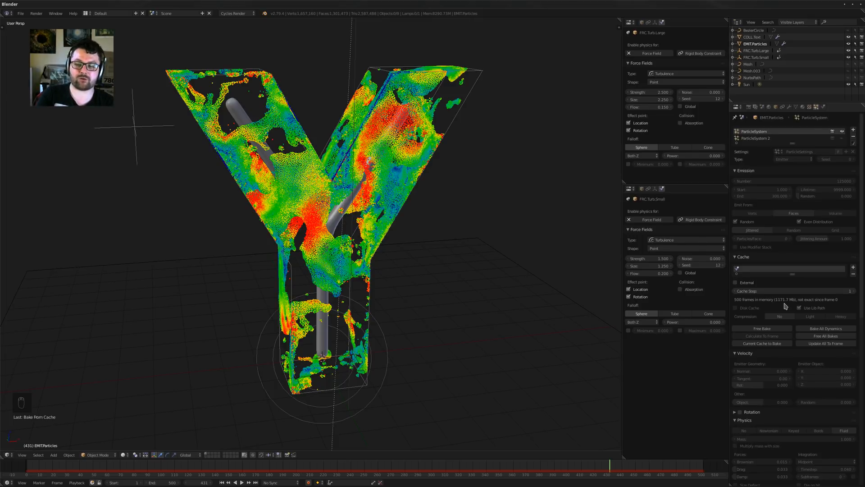
middle_drag(397, 139, 486, 243)
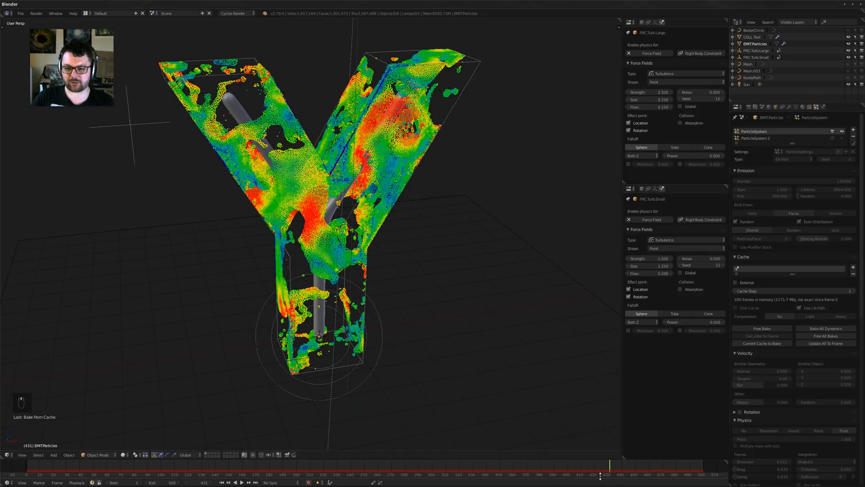
drag(605, 469, 462, 471)
middle_drag(390, 331, 429, 391)
key(alt+shift+a)
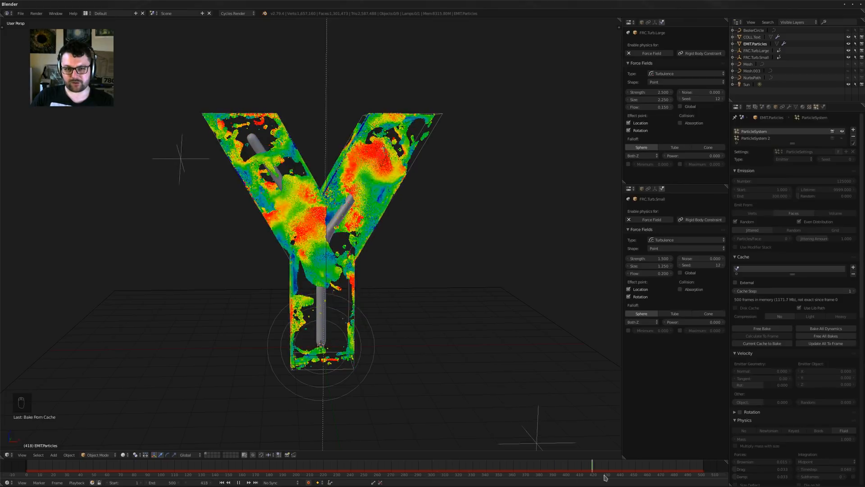
drag(608, 465, 457, 471)
mouse_move(405, 342)
middle_down()
mouse_move(390, 293)
mouse_move(398, 328)
middle_up()
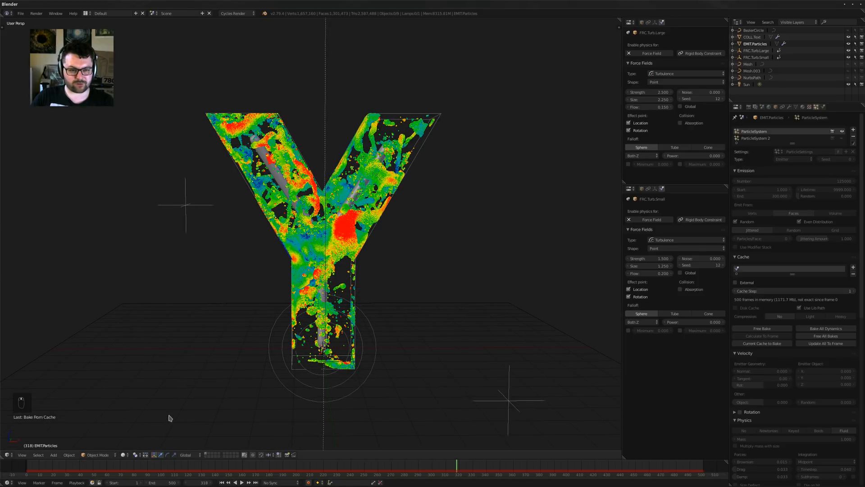
Bring up the render settings and set the current frame to 320
mouse_move(457, 471)
mouse_down()
mouse_move(440, 472)
mouse_move(450, 472)
mouse_up()
click(748, 107)
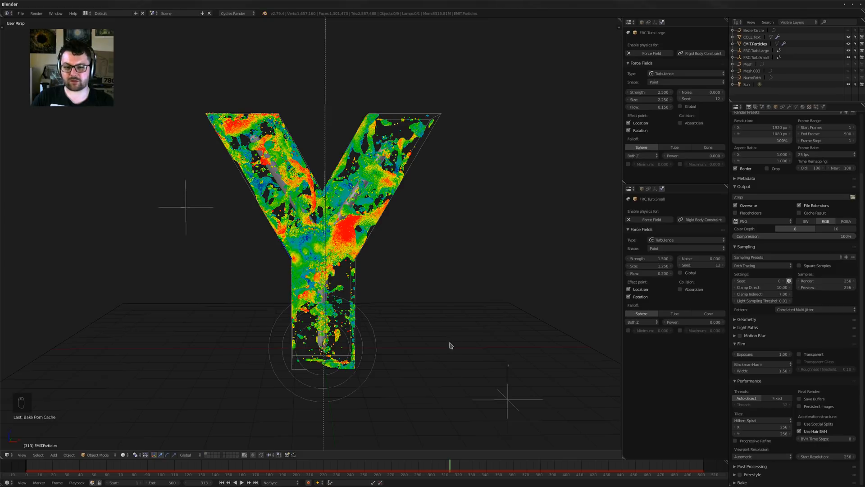
key(Right)
key(Right)
key(Right)
key(Right)
key(Right)
key(Right)
key(Right)
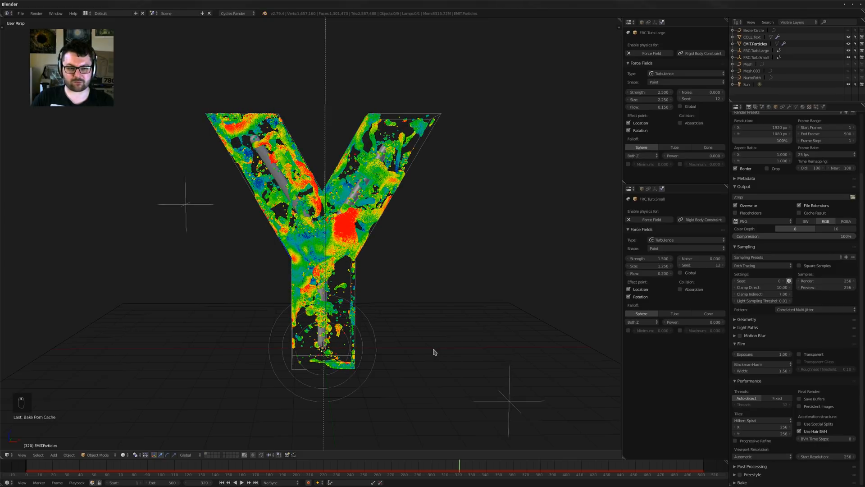
middle_drag(434, 352, 384, 323)
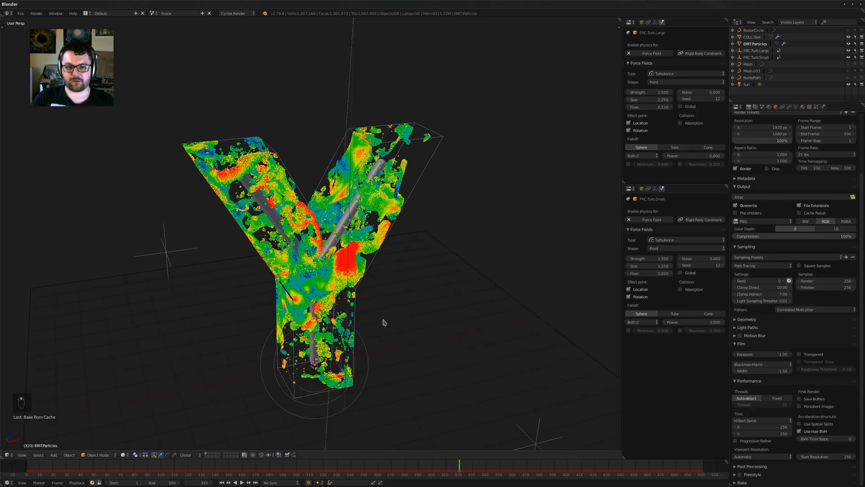
key(shift+a)
mouse_move(368, 328)
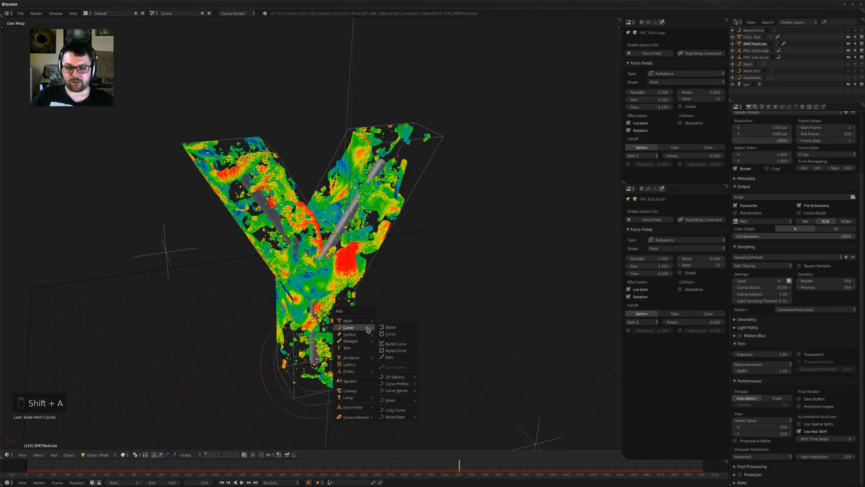
Try the Object render type for the EMIT.Particles particle system and return it to Halo
click(816, 108)
middle_drag(339, 336, 360, 317)
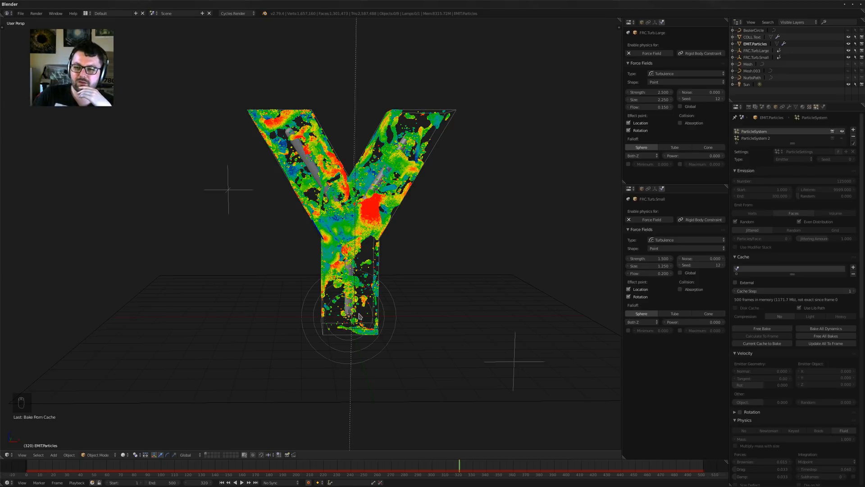
scroll(807, 388, down, 12)
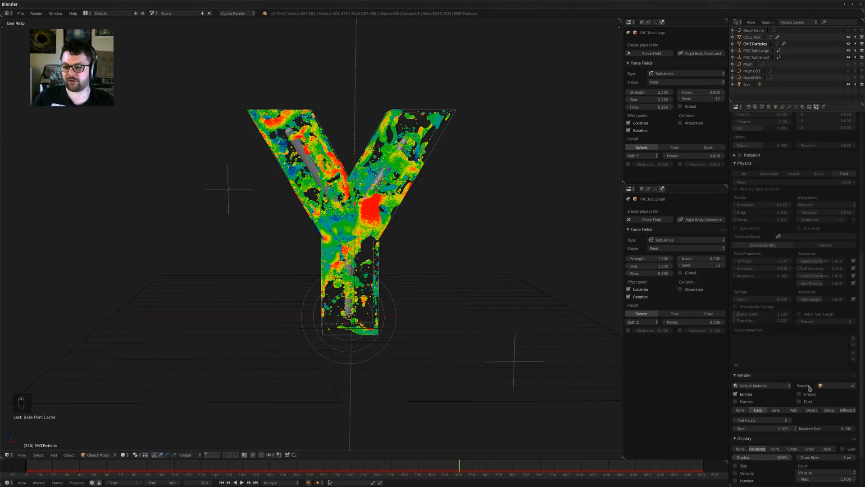
click(811, 410)
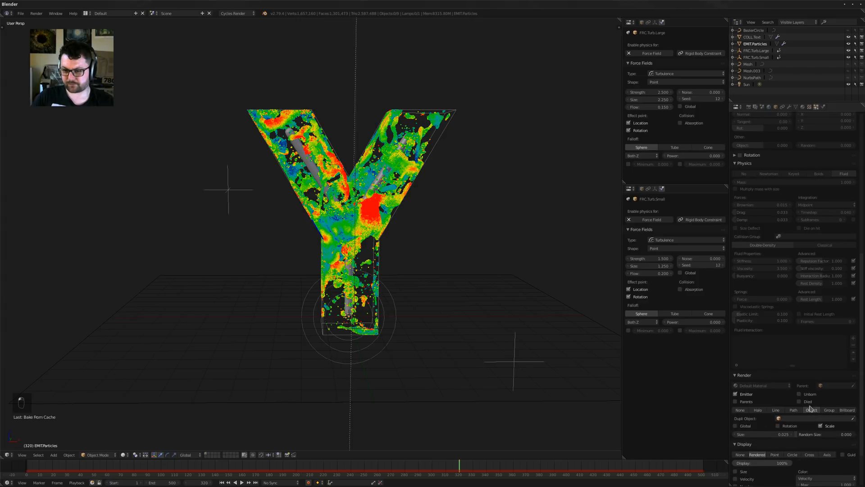
mouse_move(417, 321)
middle_down()
mouse_move(428, 316)
mouse_move(373, 325)
mouse_move(405, 325)
middle_up()
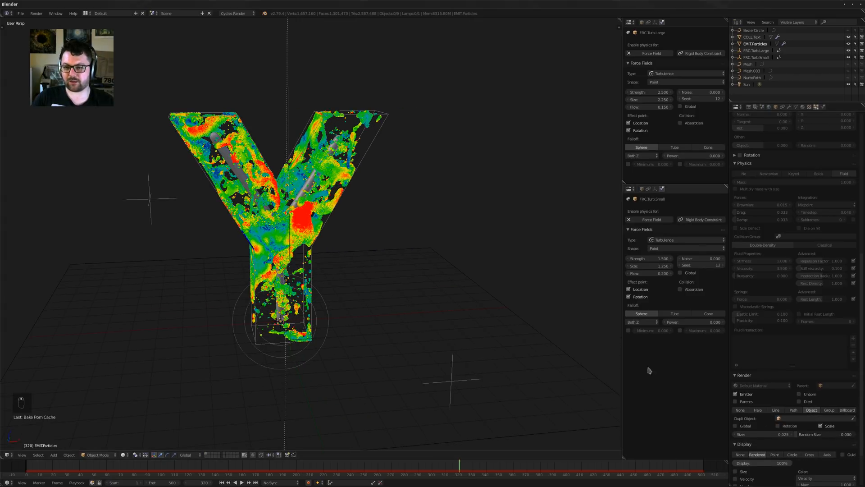
click(758, 409)
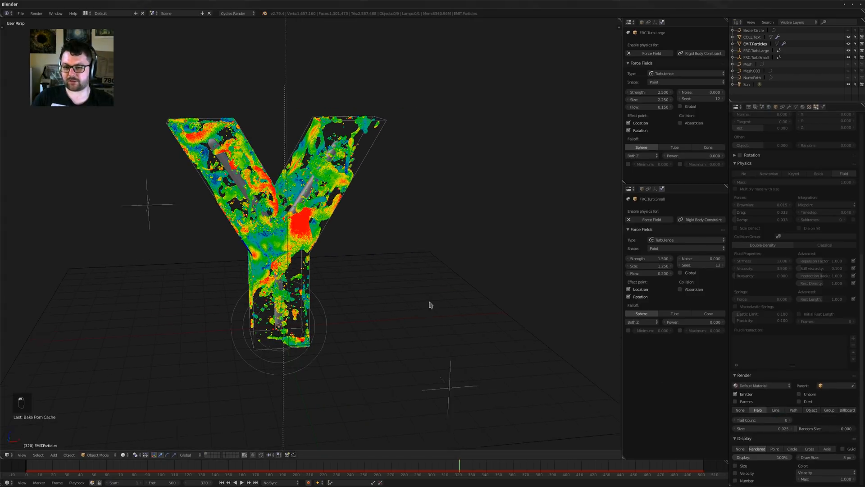
Add a Round Cube at the base of the Y and scale its mesh down to a tiny ball in Edit Mode
middle_drag(429, 303, 379, 332)
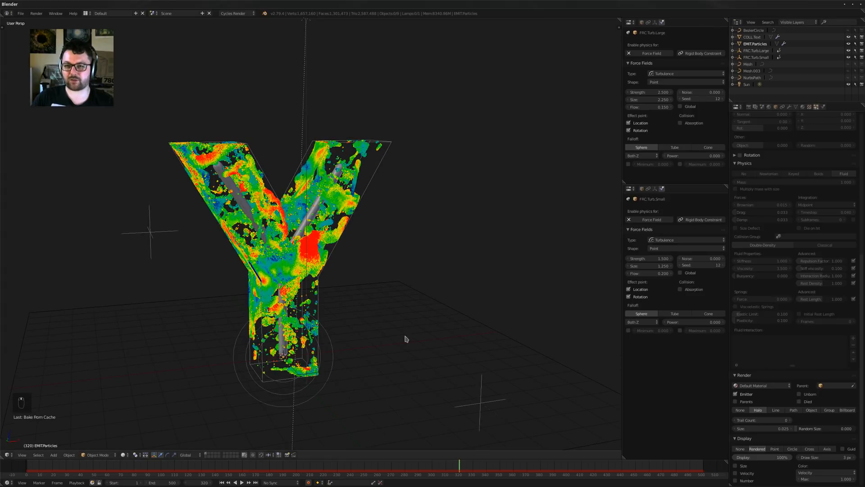
key(shift+a)
mouse_move(392, 318)
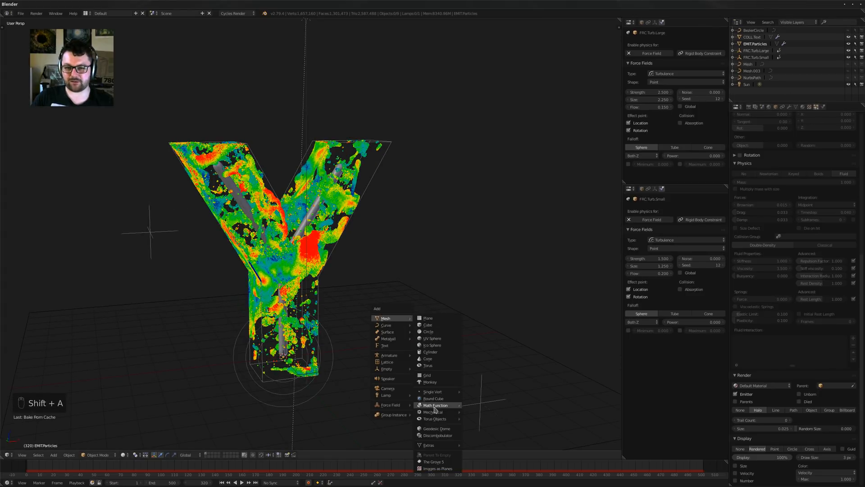
click(433, 398)
middle_drag(373, 357, 411, 339)
key(Tab)
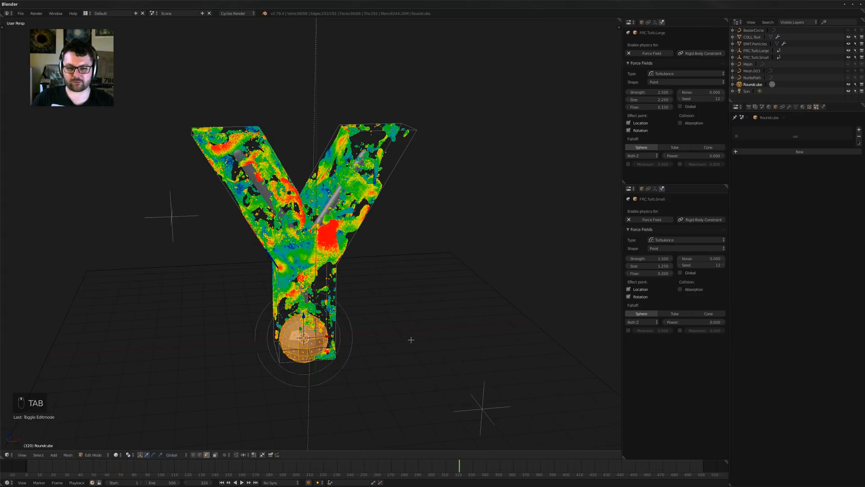
key(s)
click(415, 342)
key(Tab)
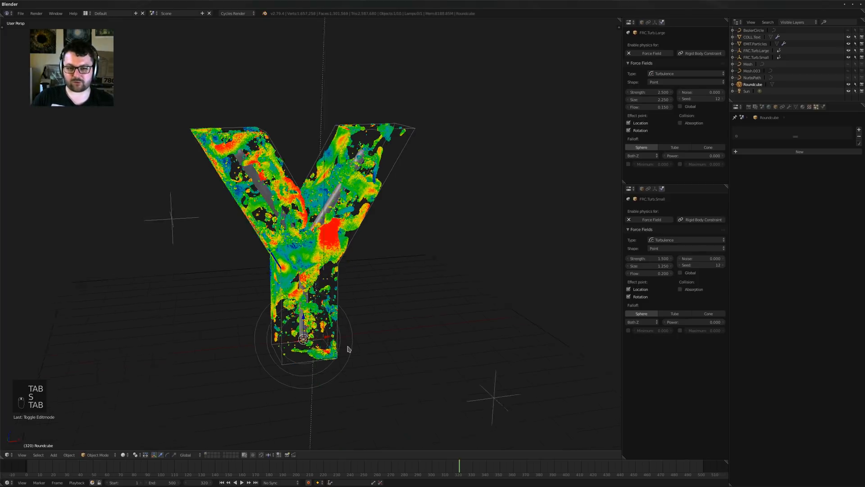
Apply smooth shading to the small round cube
scroll(315, 350, up, 5)
key(t)
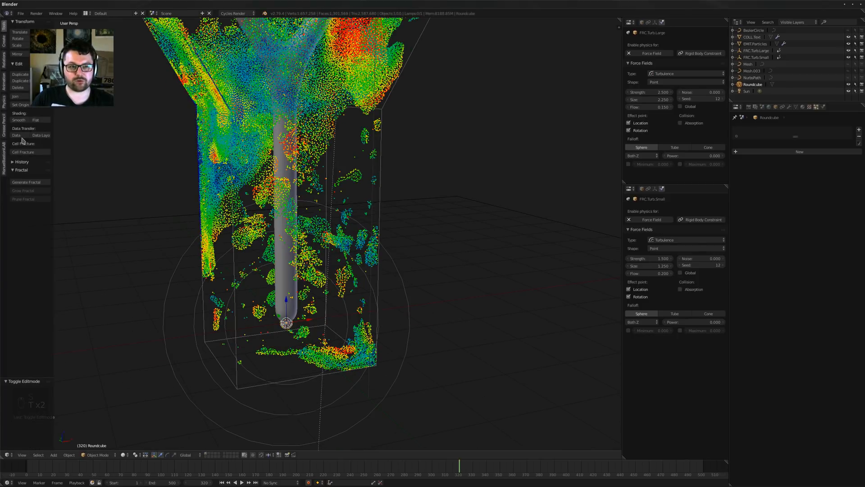
click(17, 120)
key(t)
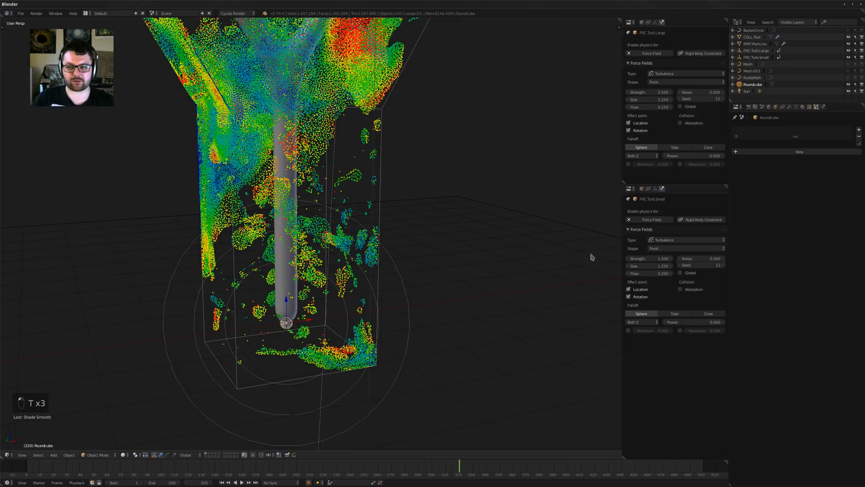
Add a Particle Instance modifier to the round cube and inspect the ball against the surrounding particles
click(789, 107)
click(781, 130)
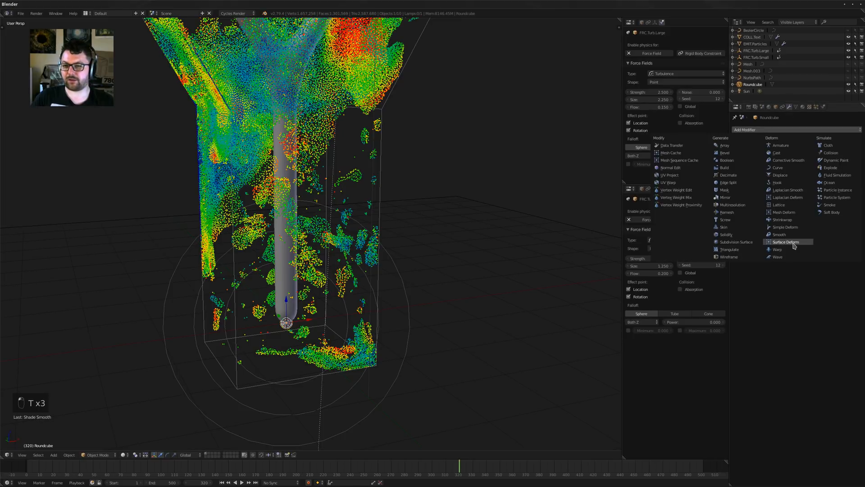
click(835, 189)
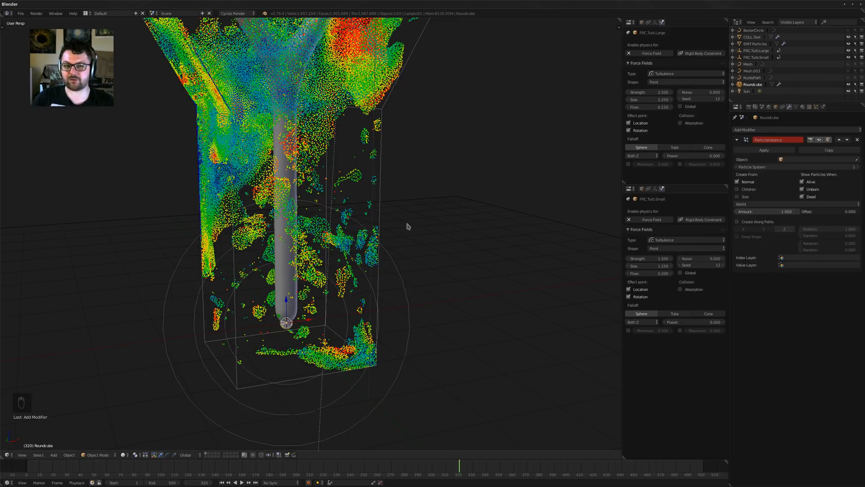
scroll(300, 343, up, 10)
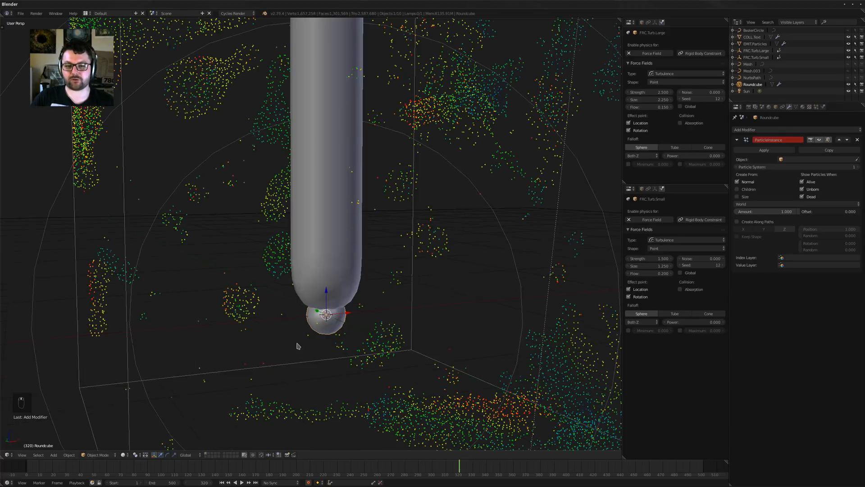
scroll(385, 275, down, 8)
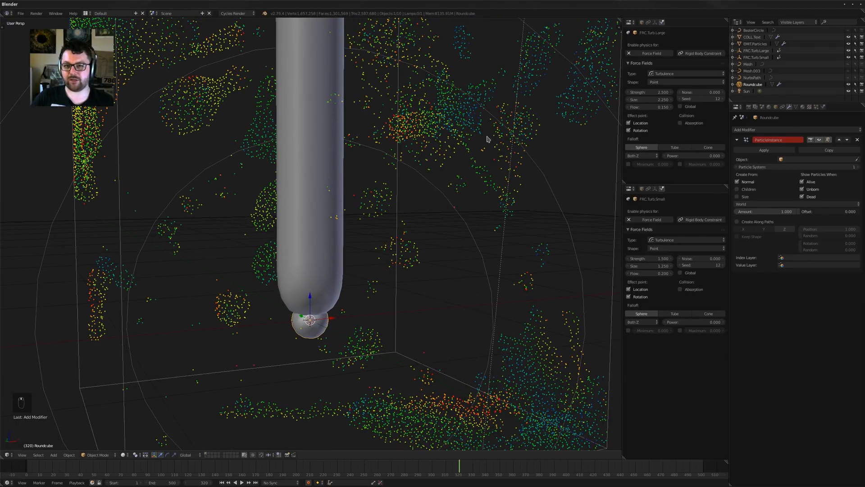
scroll(454, 86, down, 6)
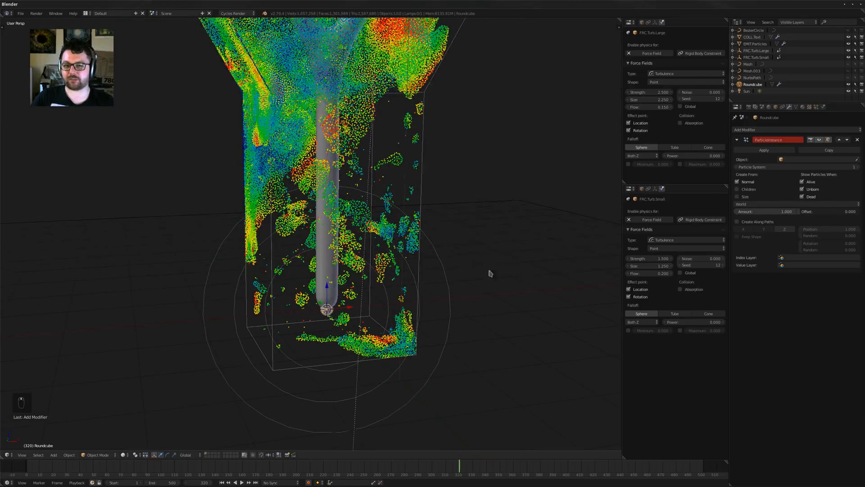
Set EMIT.Particles as the source object of the round cube's Particle Instance modifier
click(805, 159)
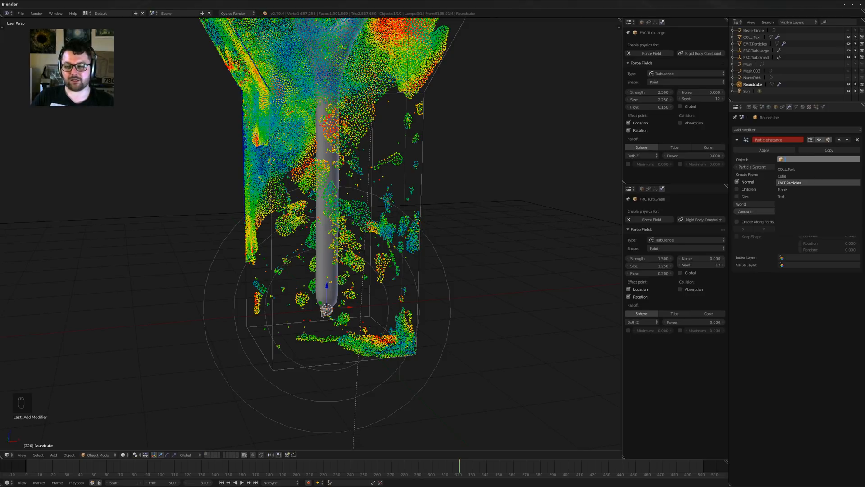
key(Return)
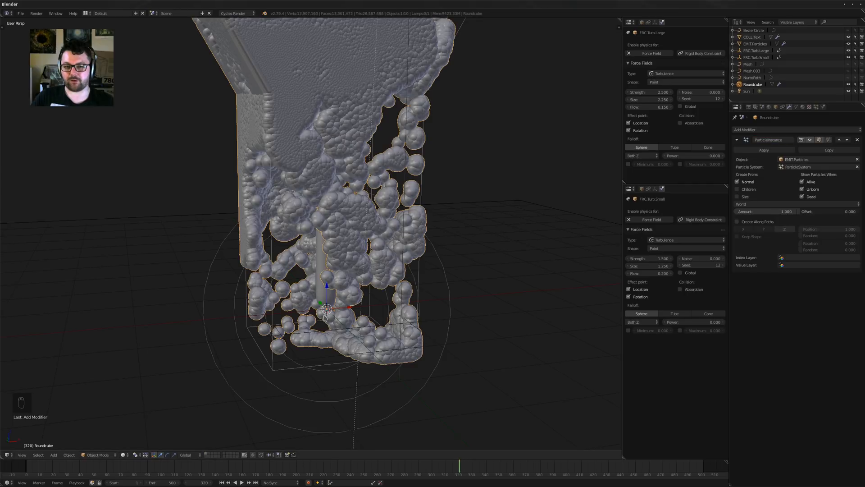
Examine the instanced balls' size and overlap at the base and across the whole Y, with everything deselected
scroll(336, 288, up, 5)
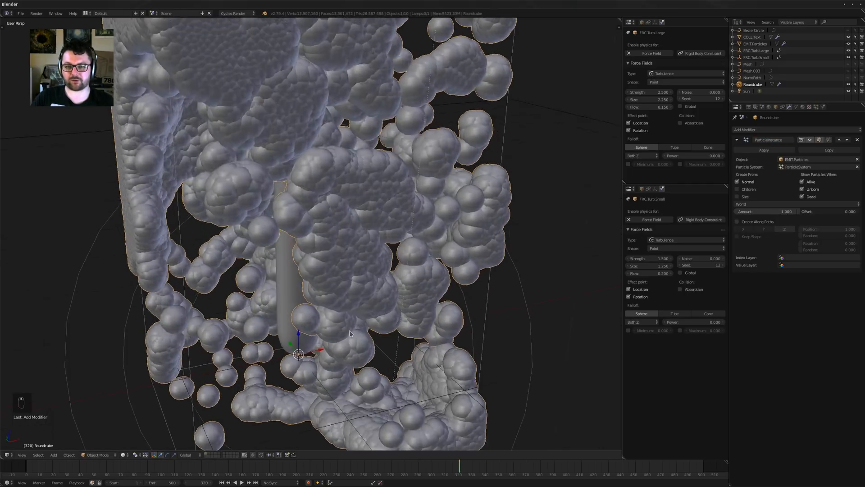
shift+middle_drag(351, 289, 349, 272)
scroll(342, 331, up, 1)
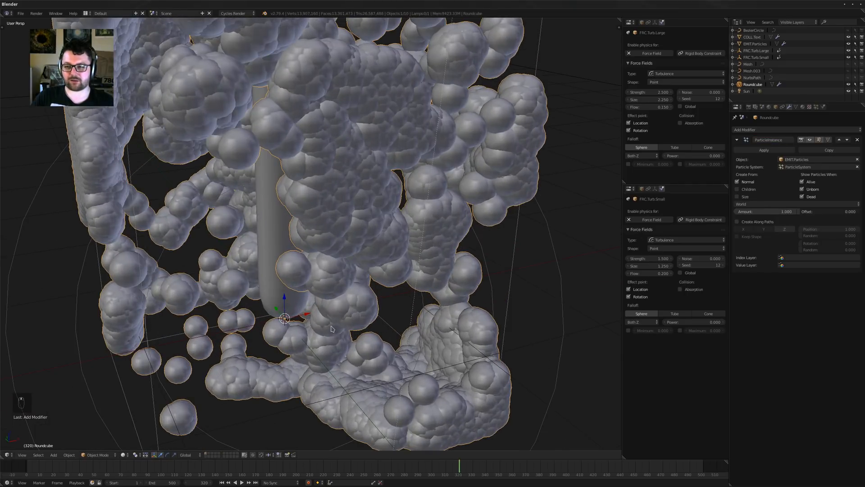
middle_drag(332, 329, 340, 89)
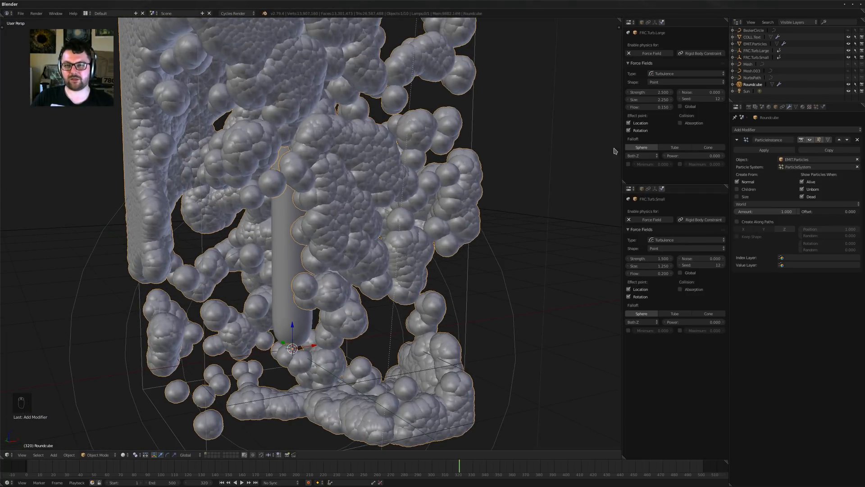
scroll(360, 225, down, 3)
middle_drag(361, 226, 309, 193)
key(a)
scroll(404, 216, down, 3)
scroll(356, 194, up, 3)
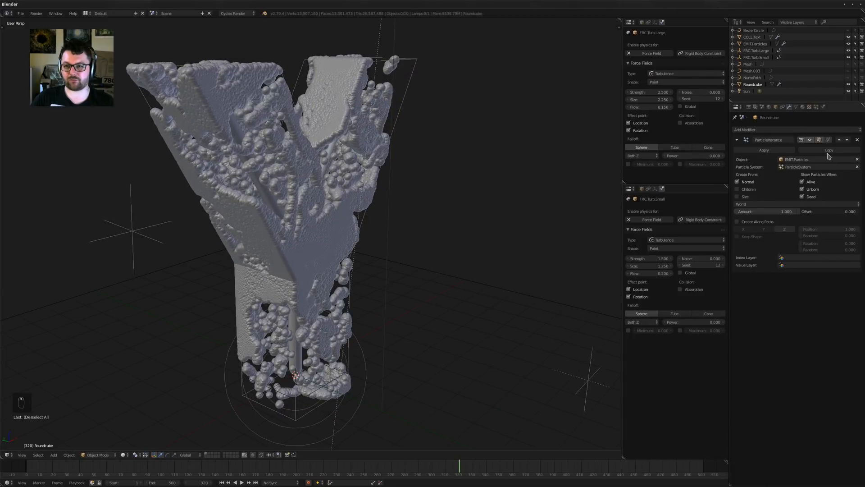
middle_drag(370, 180, 381, 176)
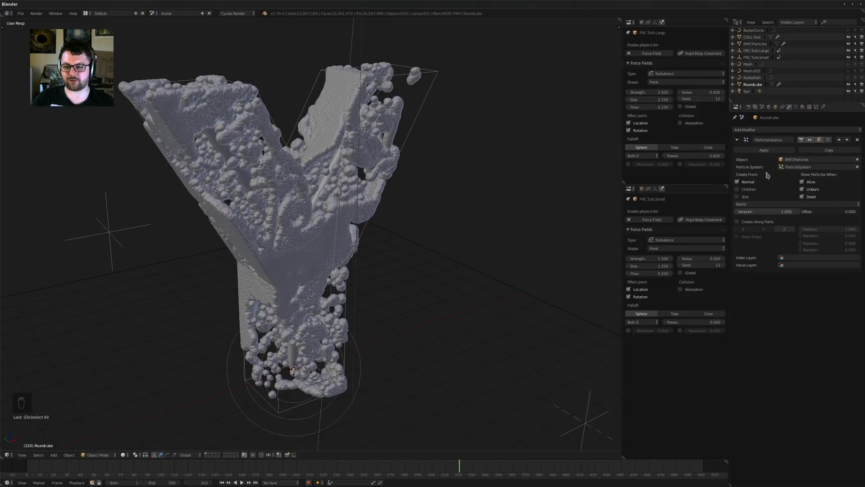
Turn off the Particle Instance modifier's viewport display and add a Decimate modifier to the round cube
click(810, 139)
shift+middle_drag(375, 247, 395, 141)
scroll(320, 261, up, 5)
key(Tab)
middle_drag(316, 239, 304, 233)
click(781, 129)
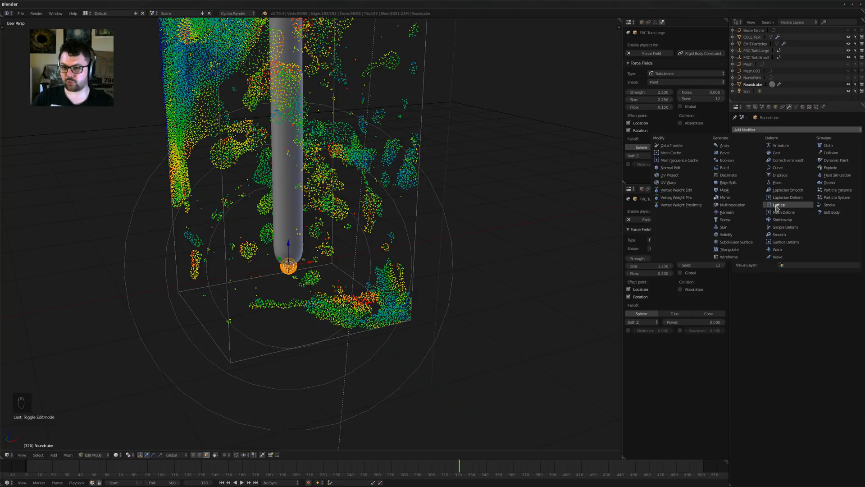
click(728, 175)
scroll(280, 254, up, 6)
scroll(280, 254, up, 4)
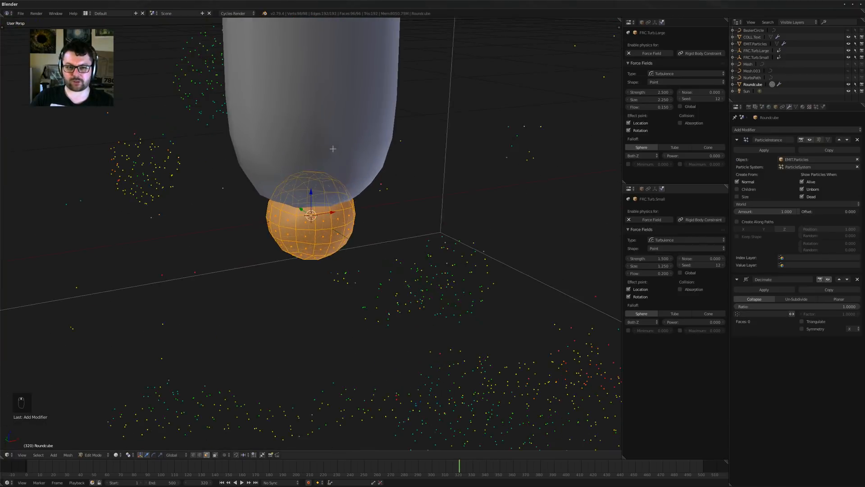
Set the Decimate modifier to Un-Subdivide with 2 iterations, check the ball in wireframe, and apply the modifier
click(797, 299)
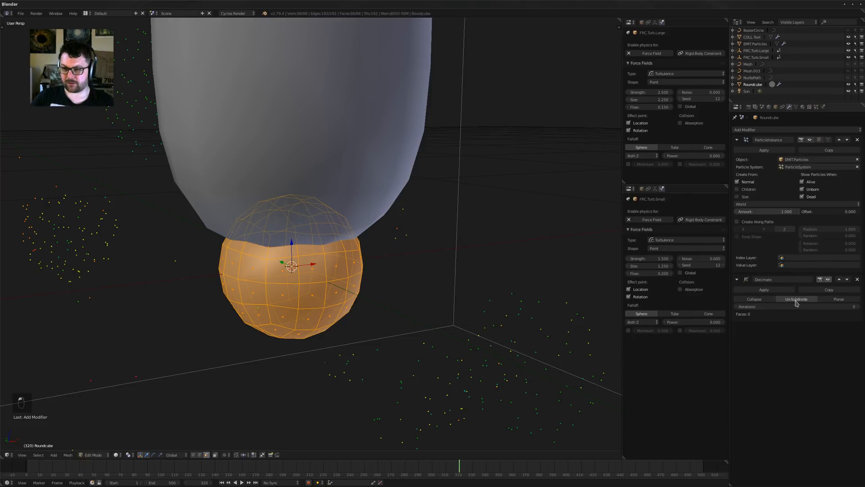
key(Tab)
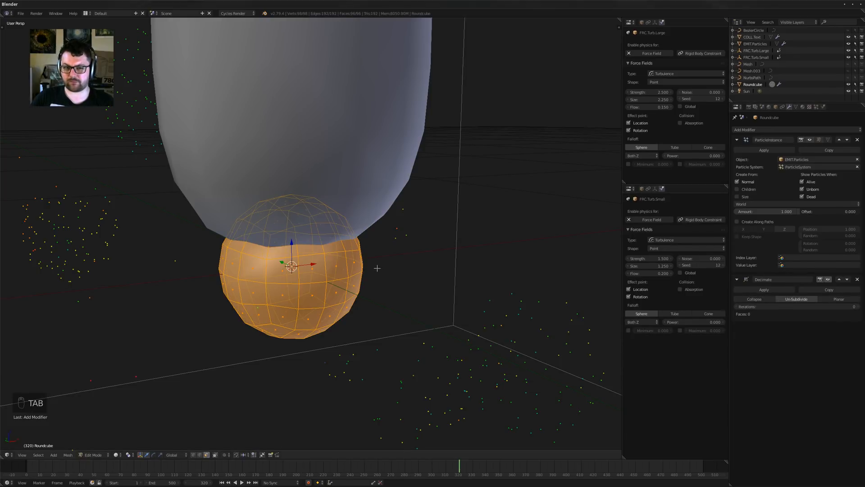
key(Tab)
key(z)
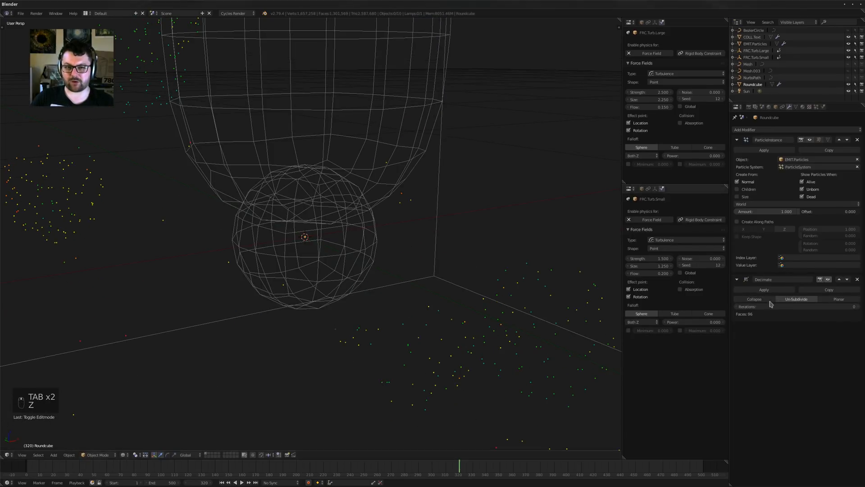
click(856, 306)
click(856, 307)
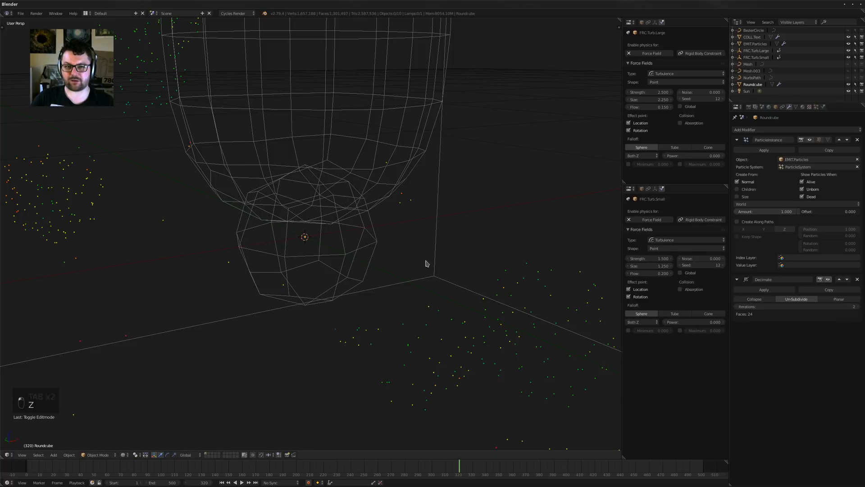
middle_drag(425, 262, 315, 239)
click(760, 290)
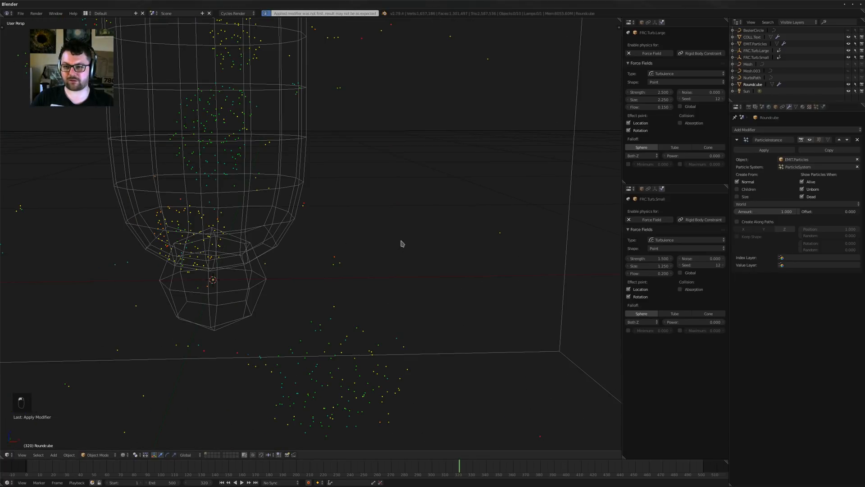
Turn the Particle Instance viewport display back on and inspect the simplified balls across the Y in solid shading
middle_drag(402, 241, 342, 249)
key(Tab)
key(Tab)
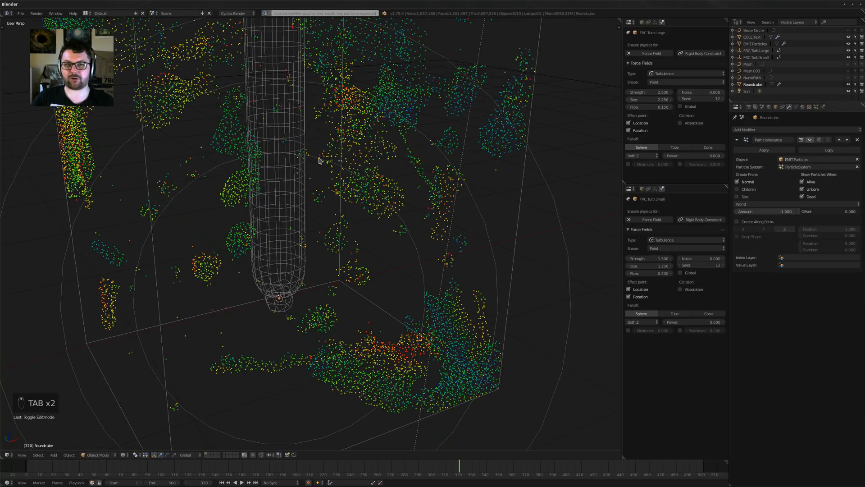
key(z)
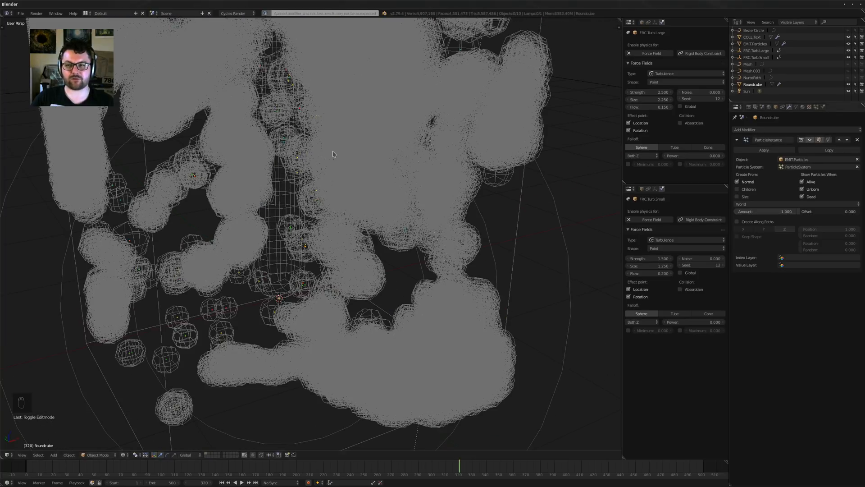
mouse_move(317, 159)
middle_down()
mouse_move(378, 227)
mouse_move(345, 269)
middle_up()
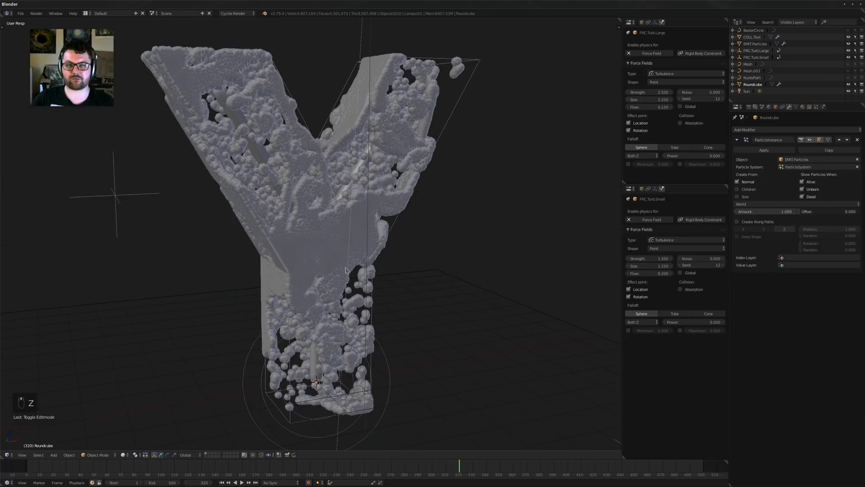
middle_drag(332, 126, 334, 198)
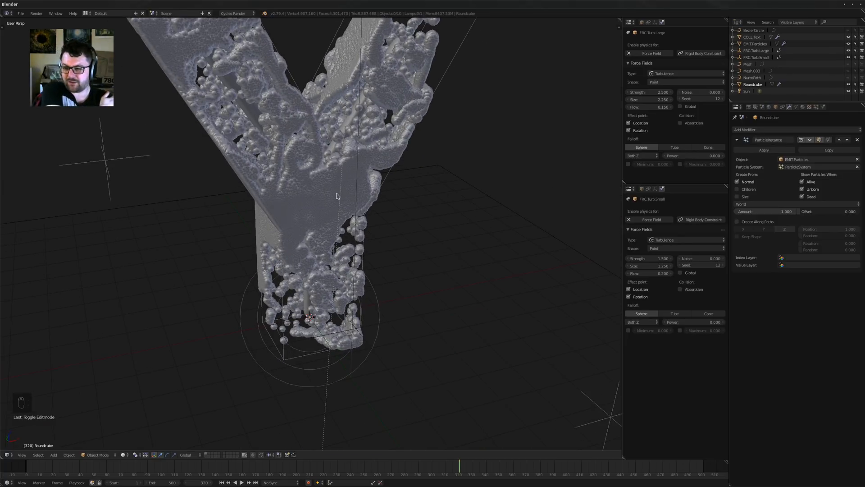
middle_drag(337, 195, 371, 343)
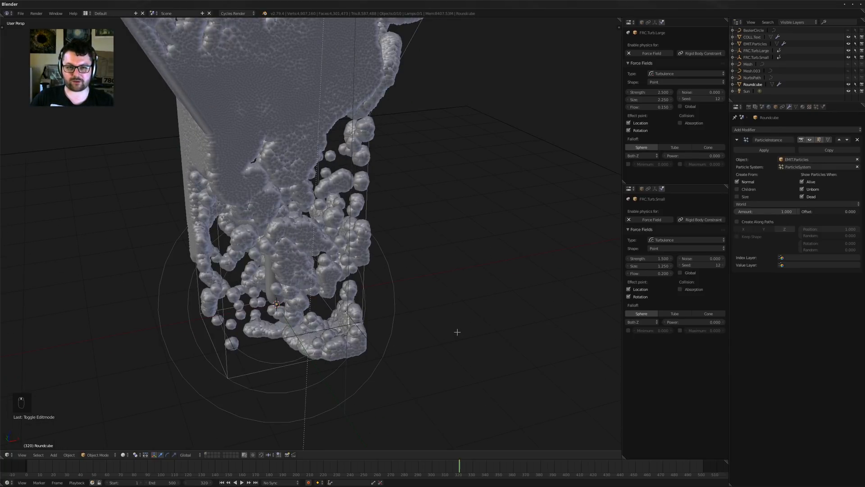
Scale the ball's mesh down in Edit Mode so the instances shrink to tiny separate grains
key(Tab)
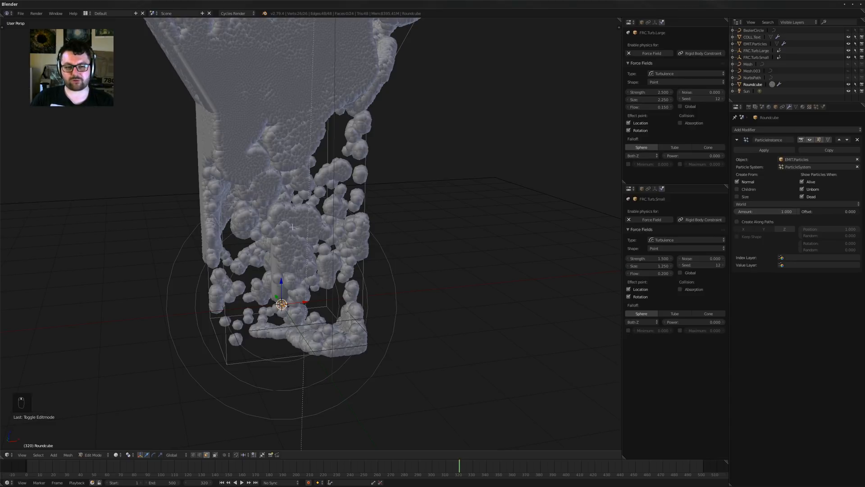
key(s)
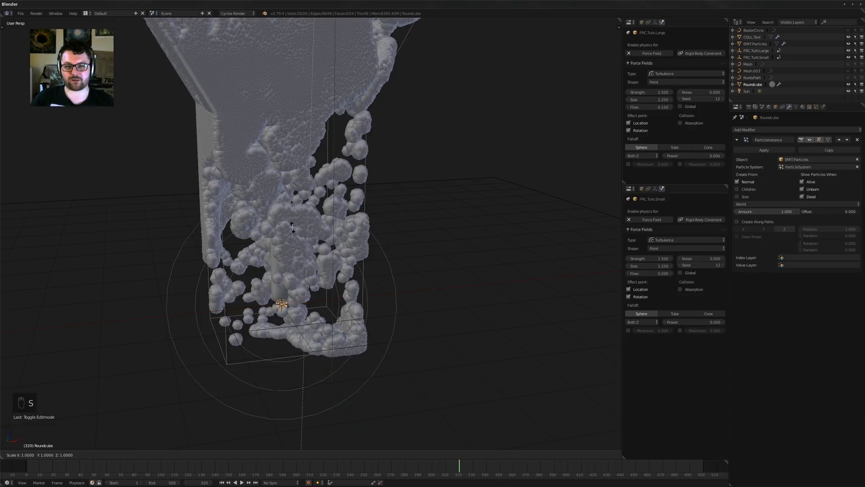
click(292, 226)
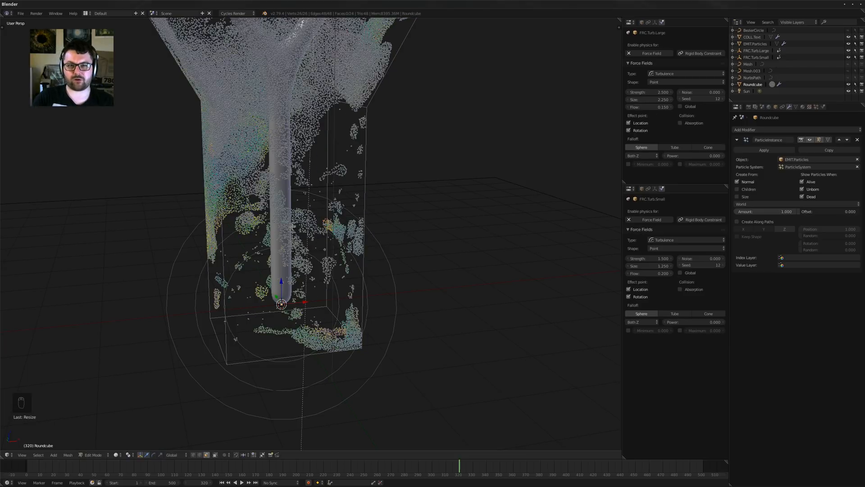
key(KP_Decimal)
key(KP_2)
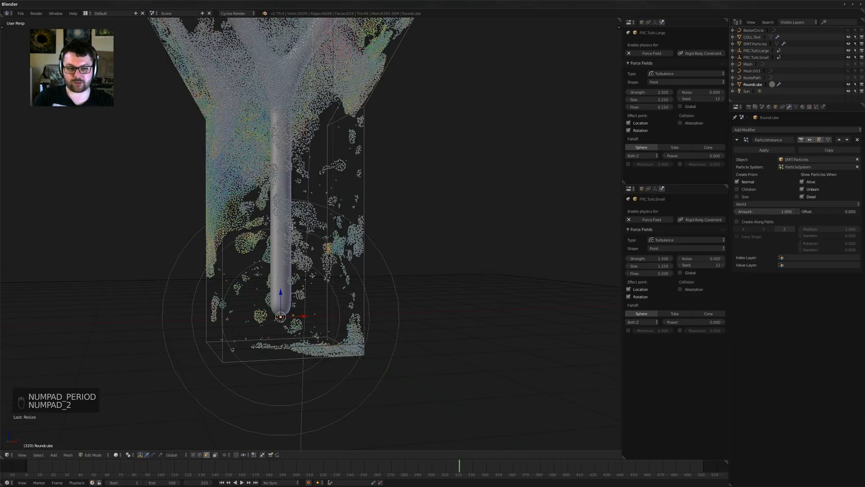
Scale the ball's mesh up slightly so neighbouring instances nearly touch, and check the filled Y in Object Mode
key(s)
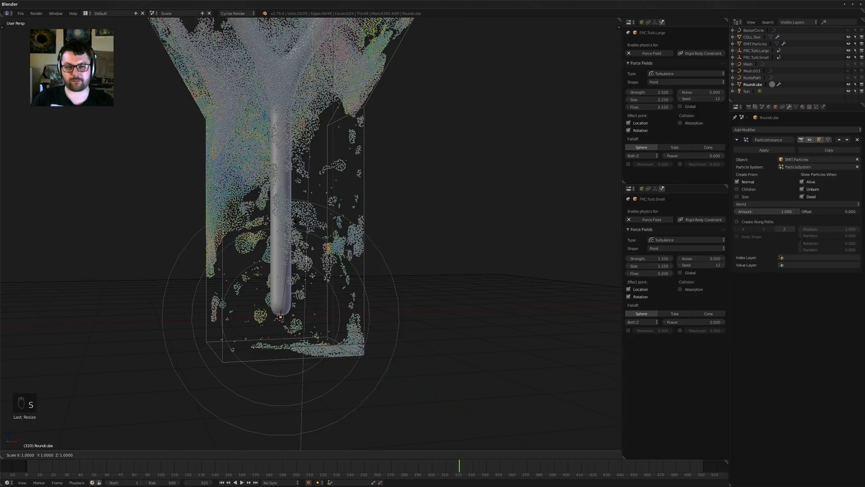
click(306, 260)
mouse_move(306, 260)
middle_down()
mouse_move(309, 275)
mouse_move(315, 252)
middle_up()
scroll(317, 234, up, 2)
middle_drag(322, 216, 324, 197)
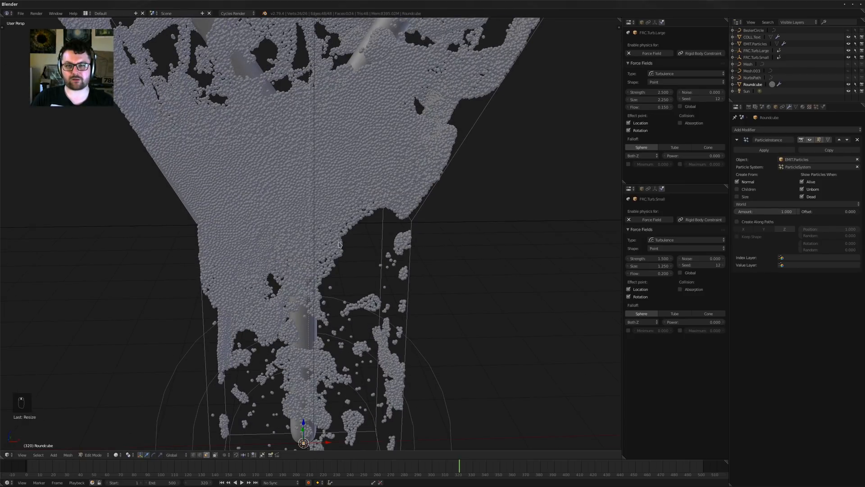
key(Tab)
scroll(343, 252, down, 5)
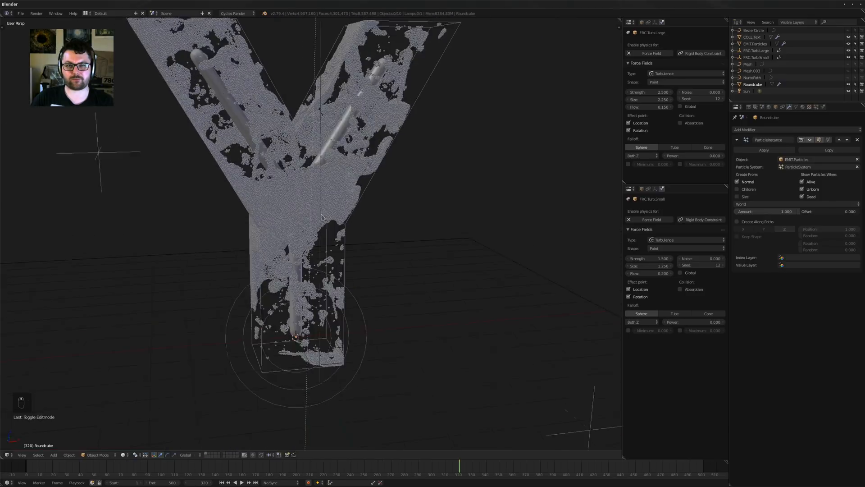
scroll(361, 273, up, 6)
middle_drag(361, 274, 279, 279)
scroll(278, 276, down, 3)
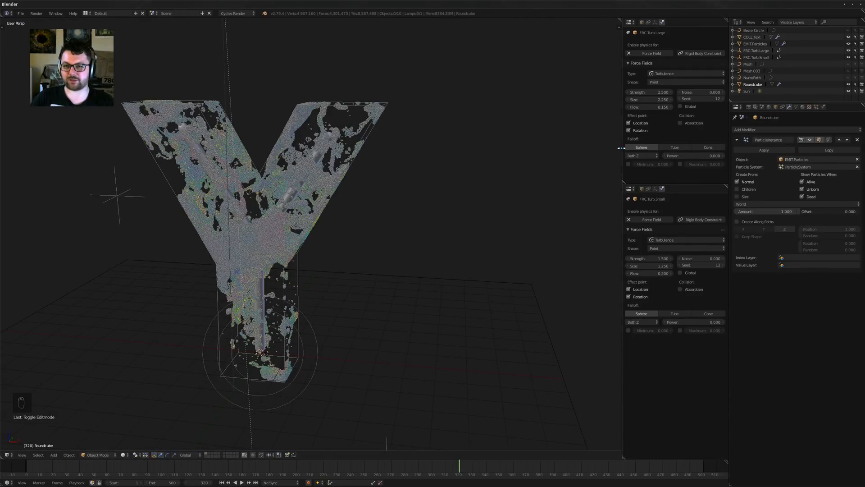
Shrink the force-field properties column to widen the 3D view, and split the view into two side-by-side viewports
drag(623, 143, 719, 148)
scroll(356, 192, down, 2)
mouse_move(405, 203)
middle_down()
mouse_move(356, 191)
mouse_move(388, 164)
middle_up()
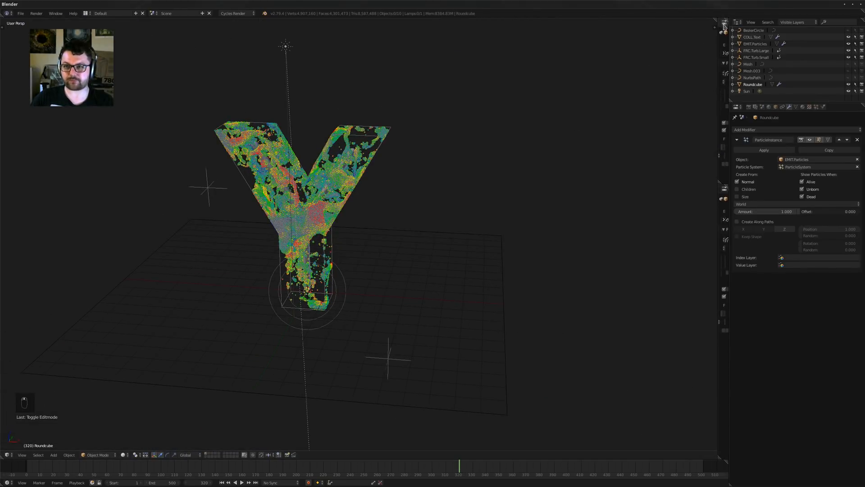
drag(715, 19, 273, 183)
Add a camera at the base of the Y and clear its rotation
key(shift+a)
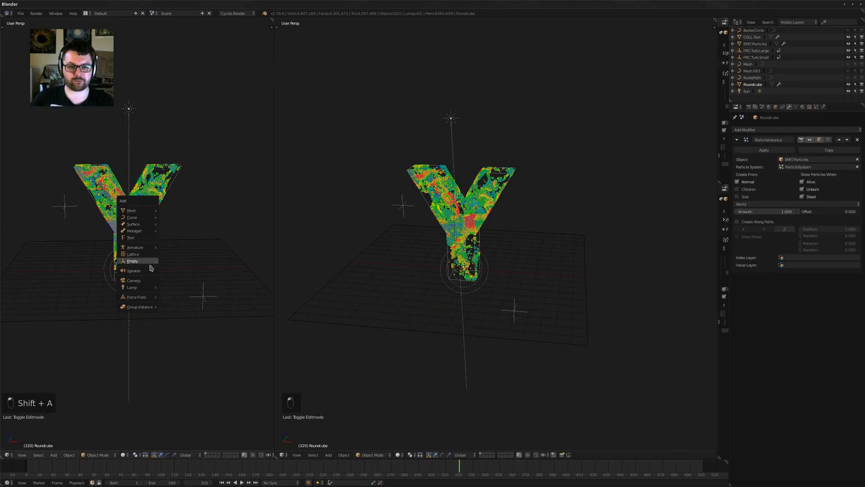
click(134, 280)
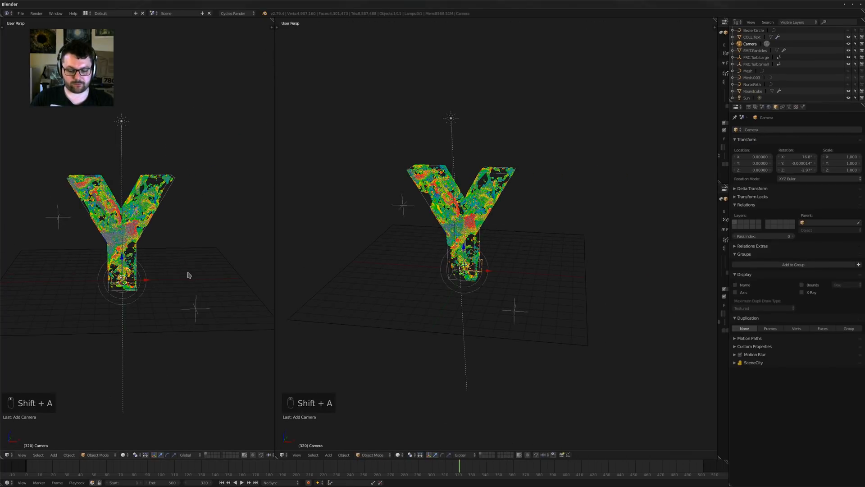
key(alt+r)
key(alt+x)
key(KP_9)
key(KP_0)
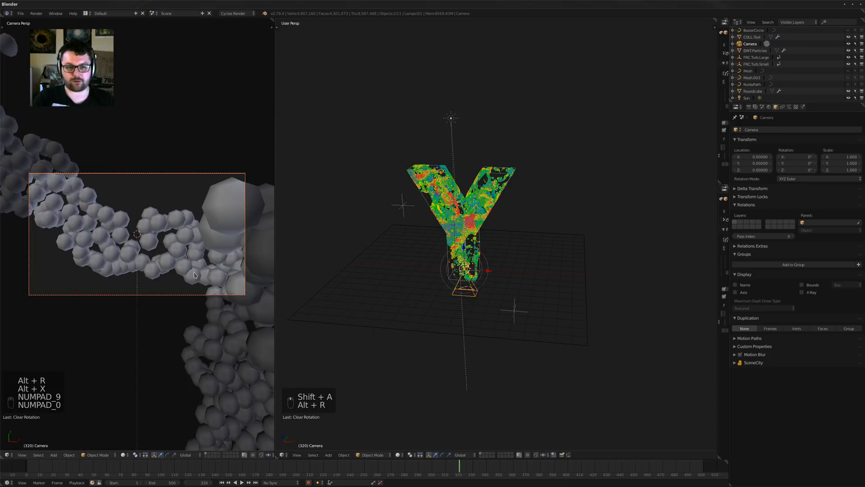
key(Escape)
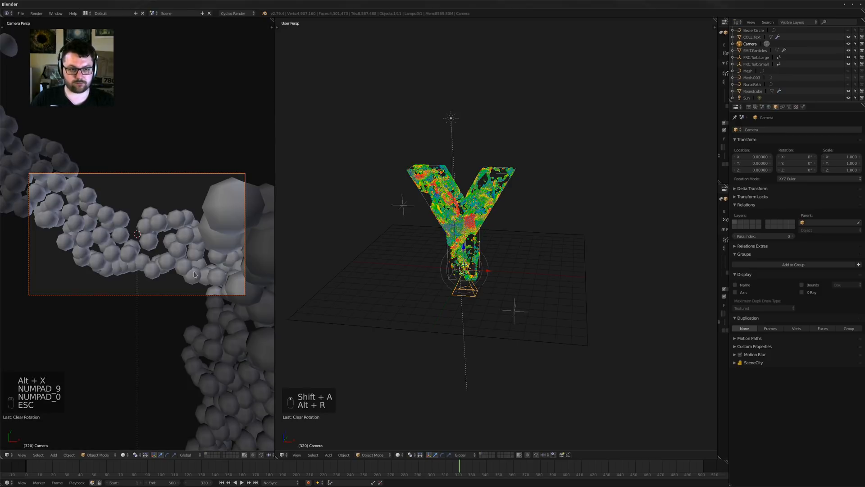
Rotate the camera 90° about the global X axis
middle_drag(195, 275, 157, 287)
key(r)
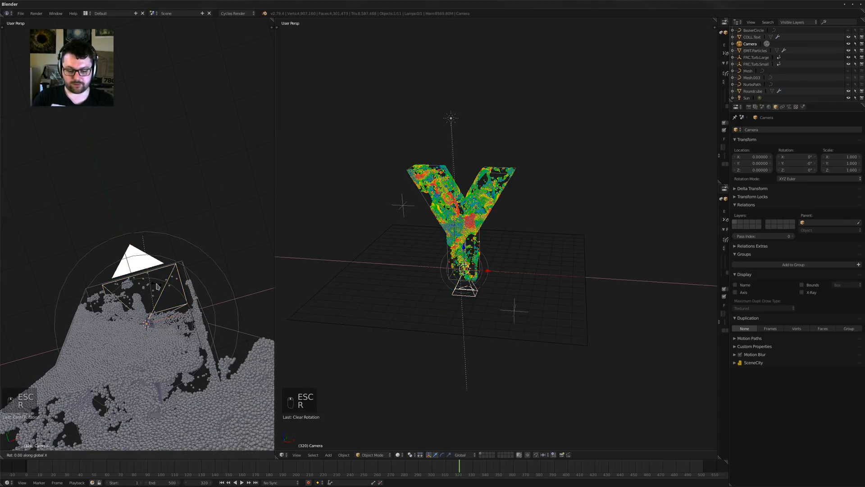
key(x)
key(9)
key(0)
key(Return)
Move the camera -17 units along the global Y axis, in front of the letter
scroll(178, 287, down, 6)
middle_drag(183, 261, 162, 270)
key(g)
key(y)
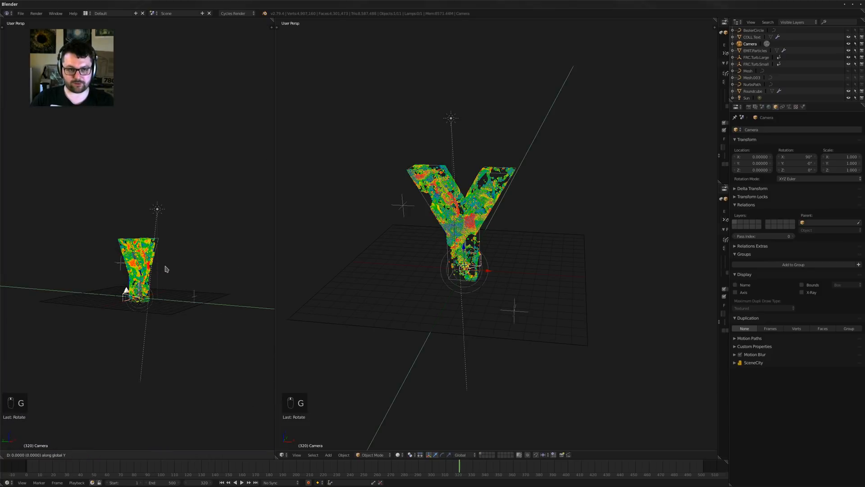
key(minus)
key(1)
key(7)
key(Return)
Raise the camera 5 units along the global Z axis
key(g)
key(z)
key(1)
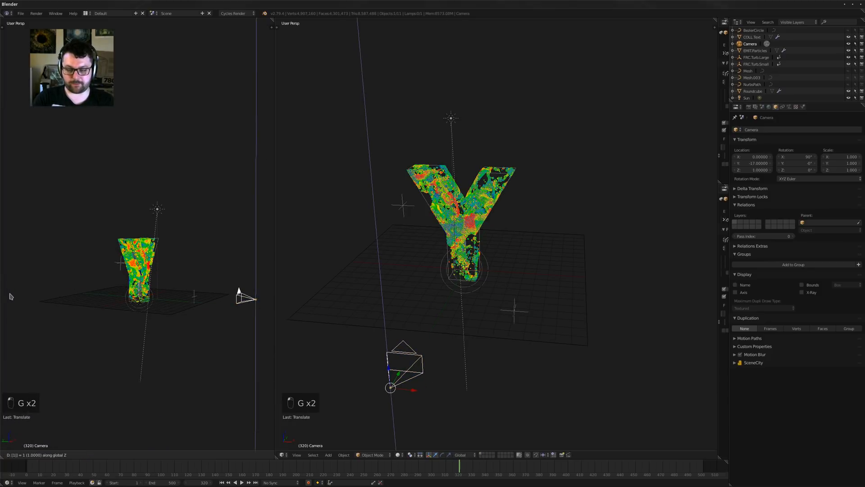
key(BackSpace)
key(5)
key(Return)
Show the camera's view in the narrower 3D viewport and widen that viewport
key(KP_0)
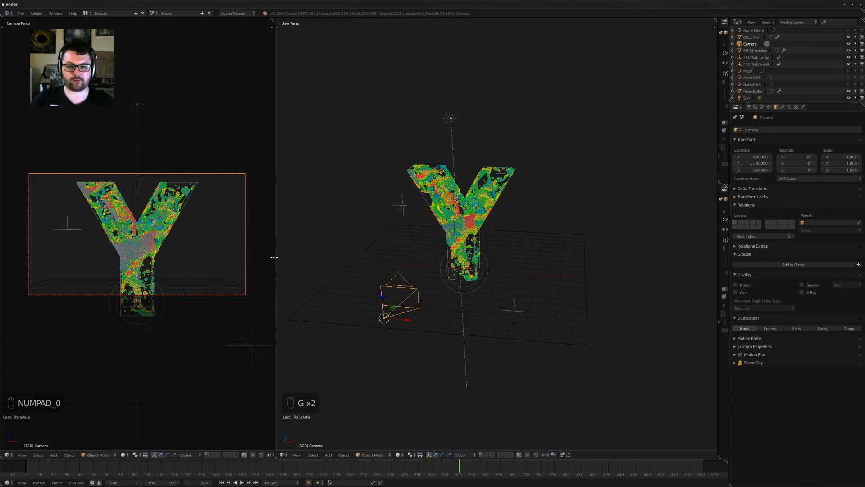
drag(275, 258, 347, 260)
scroll(180, 235, up, 2)
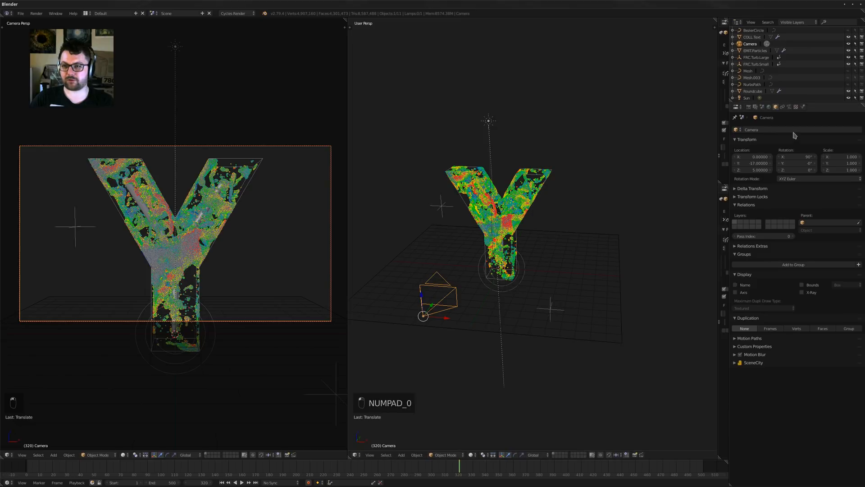
Remove the two force-field properties areas by merging them into the neighbouring 3D viewport
drag(718, 147, 620, 149)
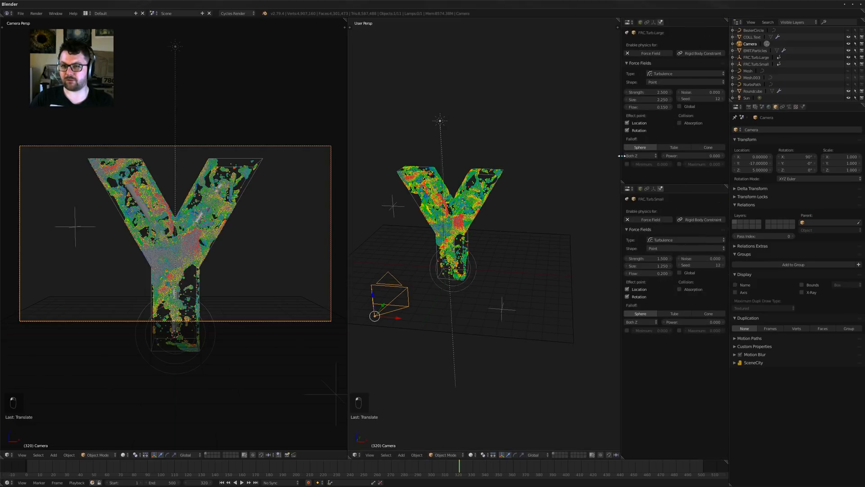
drag(622, 182, 630, 202)
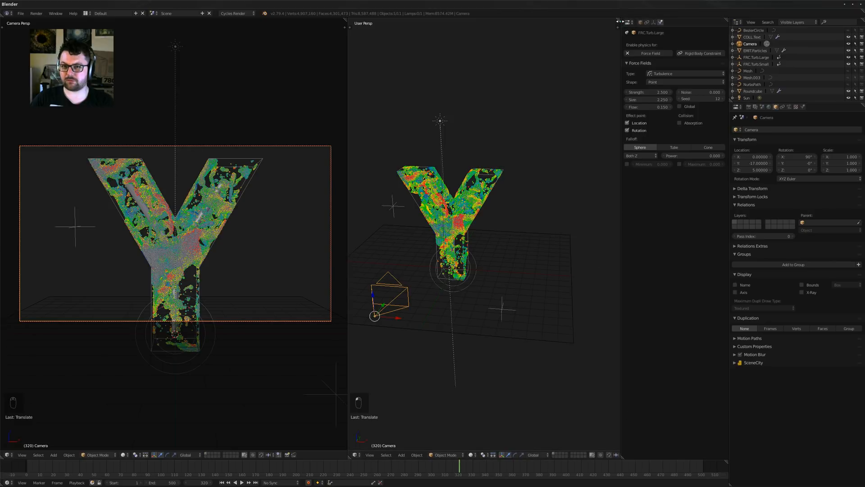
drag(620, 24, 639, 54)
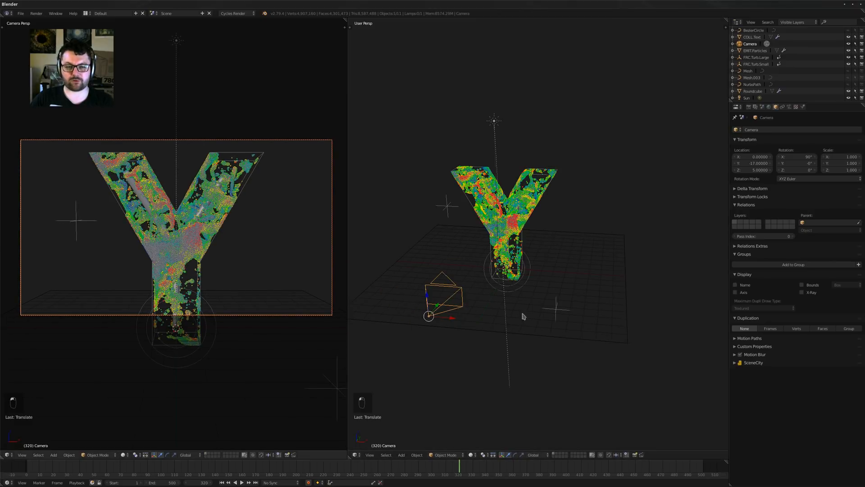
Set the render resolution to 1280 × 1280 px and fit the square camera frame in its viewport
click(749, 107)
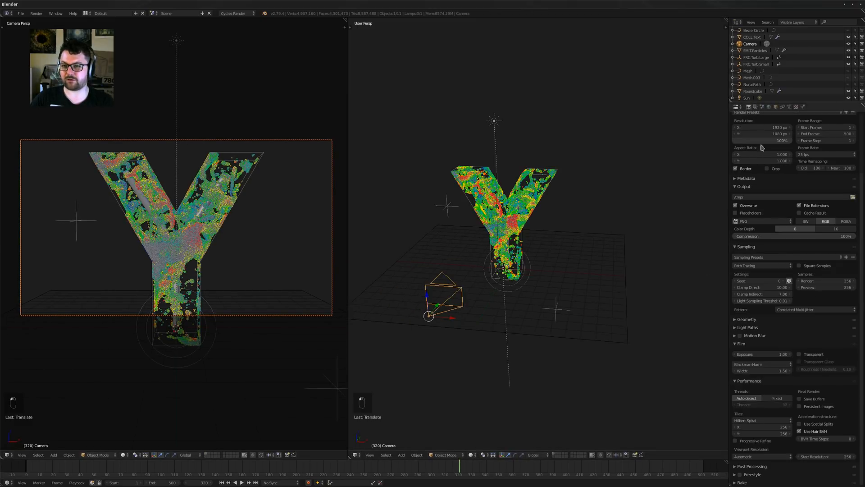
click(760, 128)
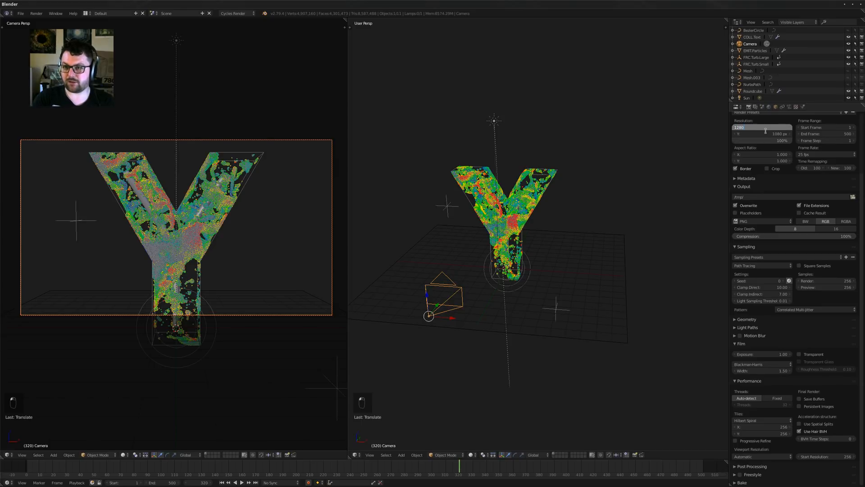
key(Tab)
text(1280)
key(Return)
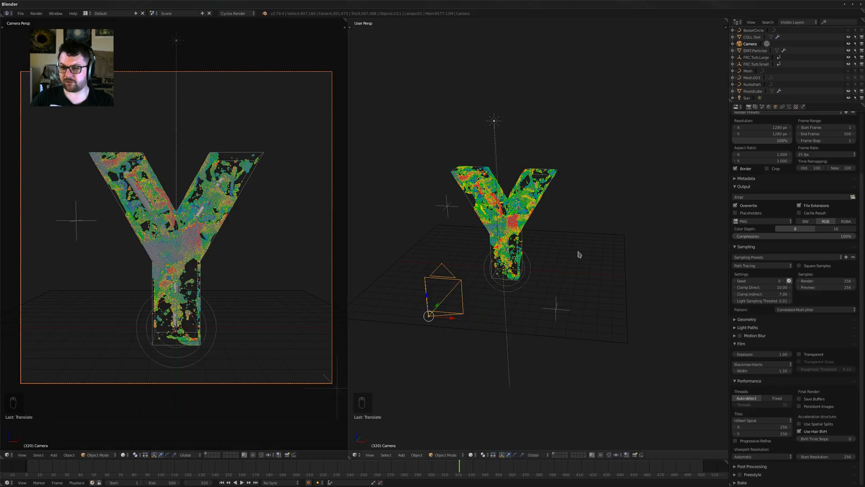
key(Home)
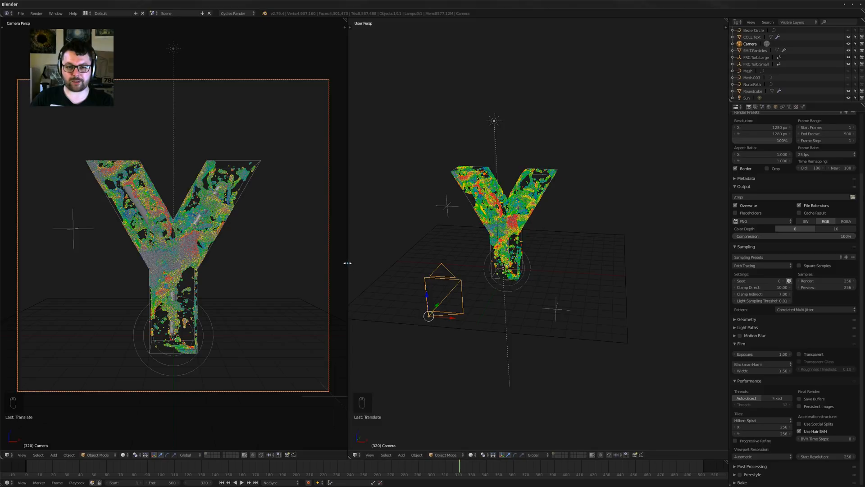
Narrow the camera viewport around the square frame and set the camera's passepartout alpha to 1
drag(347, 264, 321, 264)
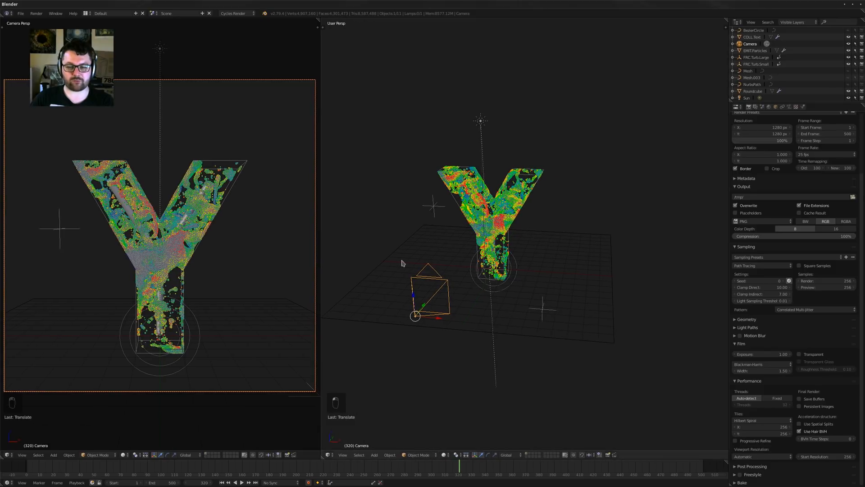
click(789, 107)
drag(809, 266, 857, 265)
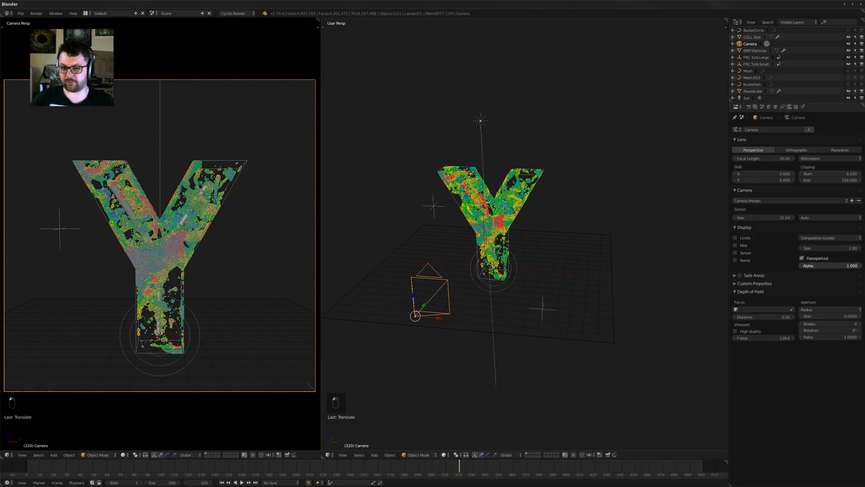
Lower the camera along the global Z axis to a height of about 4.2 so the Y is centred in the frame
shift+middle_drag(165, 234, 166, 236)
key(g)
key(z)
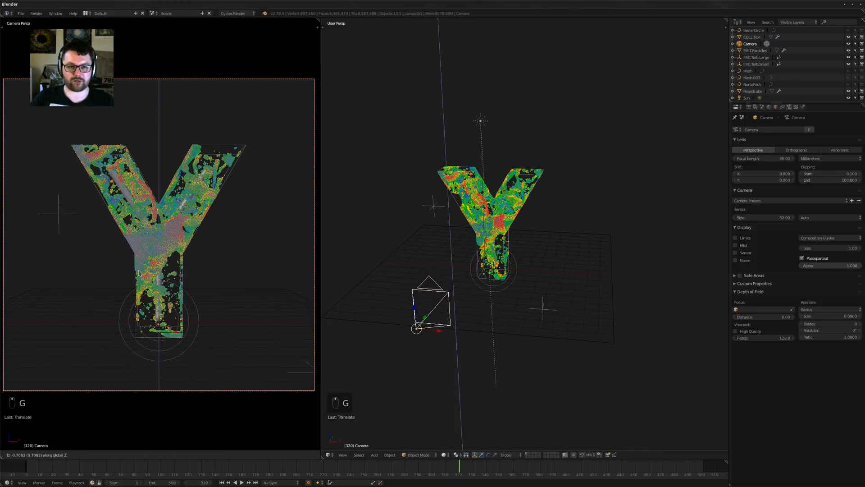
click(149, 248)
click(776, 106)
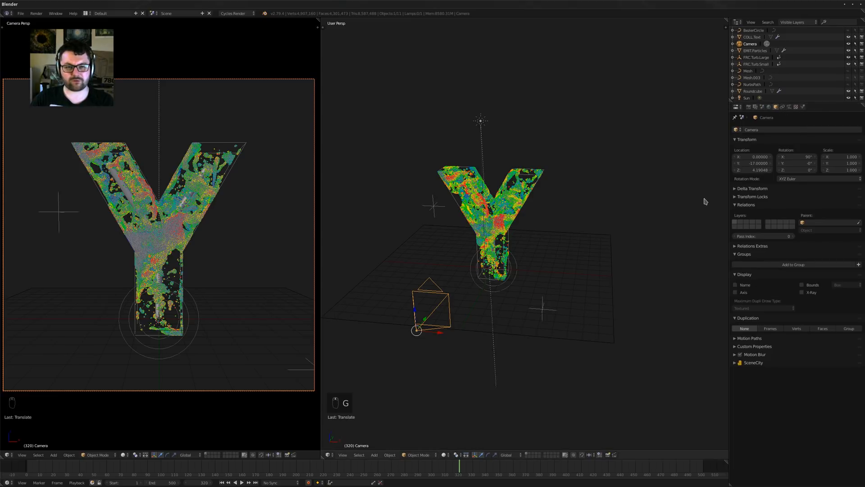
Set the camera's focal length to 70 mm
click(789, 107)
click(765, 157)
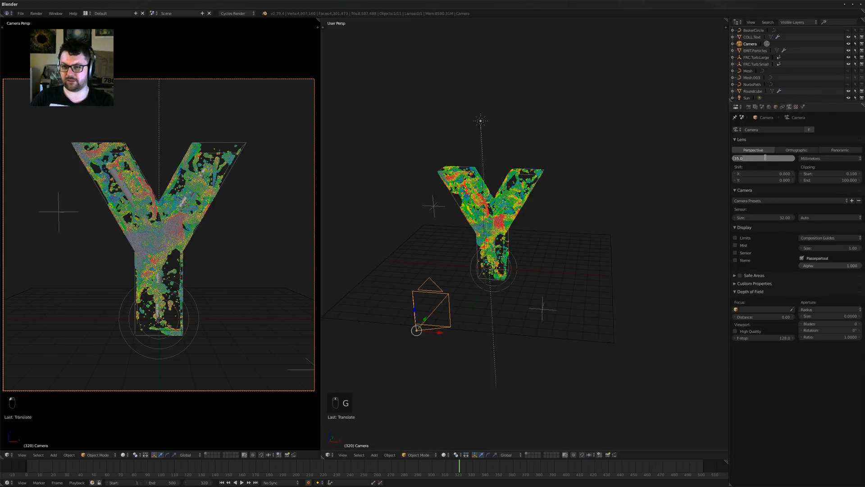
text(70)
key(Return)
Move the camera back about 8.2 units along its local Z axis until the whole Y fits the frame
key(g)
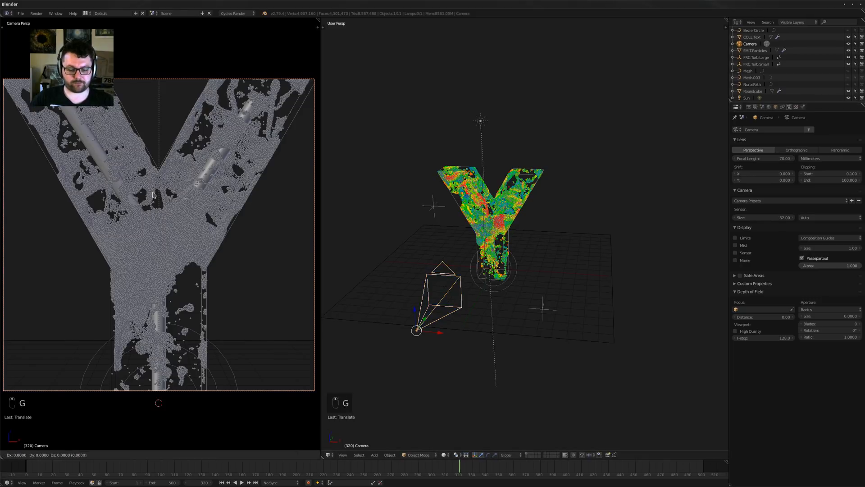
key(z)
key(z)
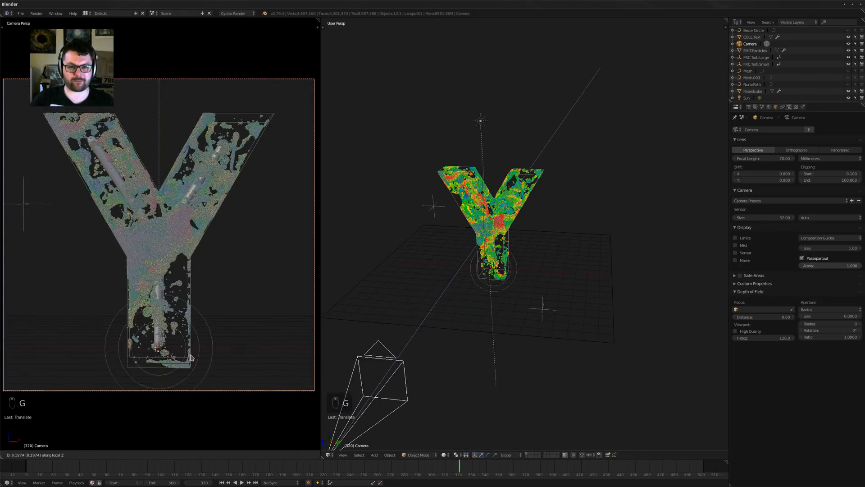
click(204, 274)
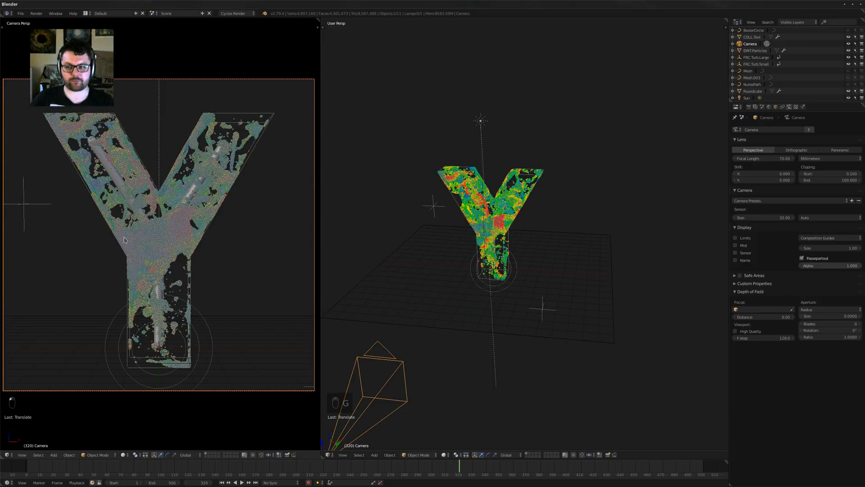
Switch the camera view to rendered shading and hide the COLL.Text collision letter
key(shift+z)
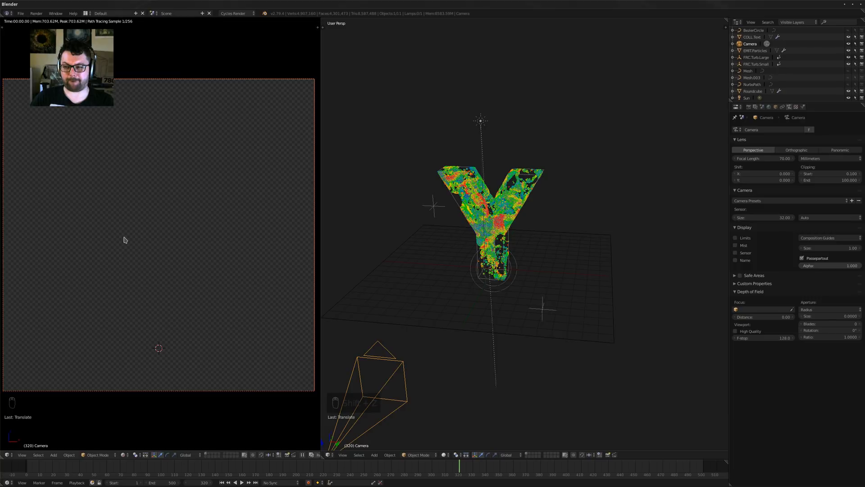
scroll(441, 217, up, 3)
middle_drag(486, 247, 437, 208)
scroll(573, 223, up, 3)
right_click(436, 198)
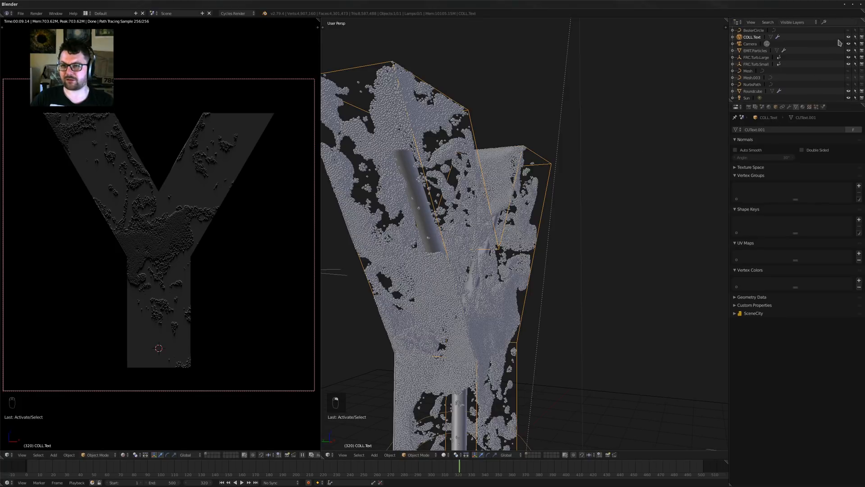
click(850, 37)
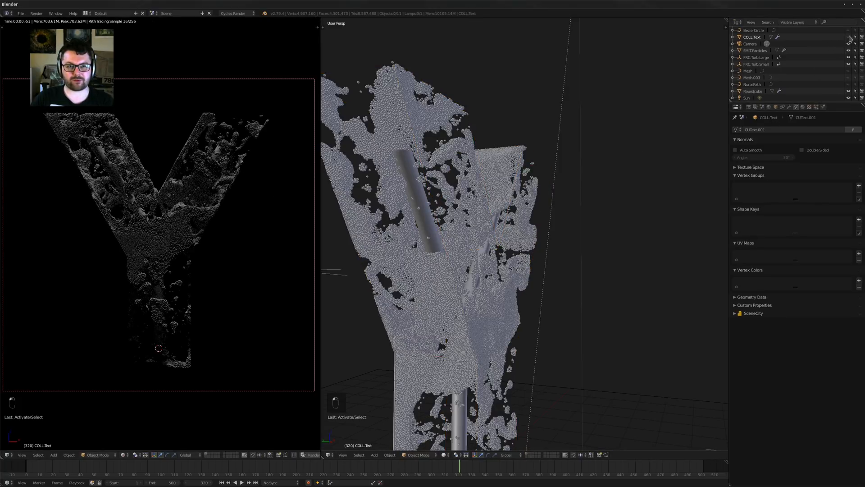
Select the sun lamp and rotate it slightly about the global X axis
middle_drag(460, 229, 473, 287)
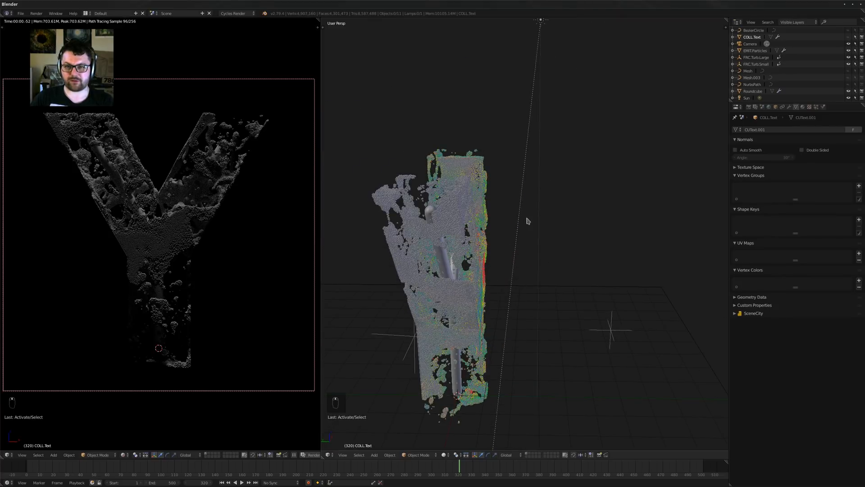
right_click(534, 90)
key(r)
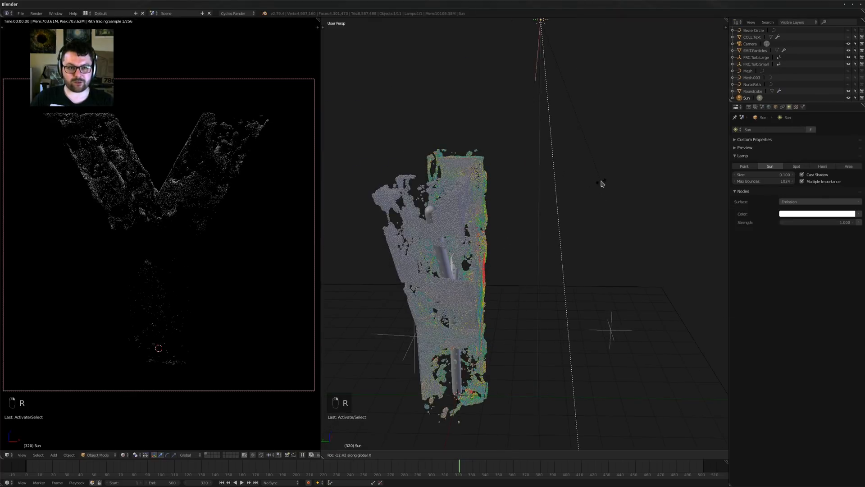
key(x)
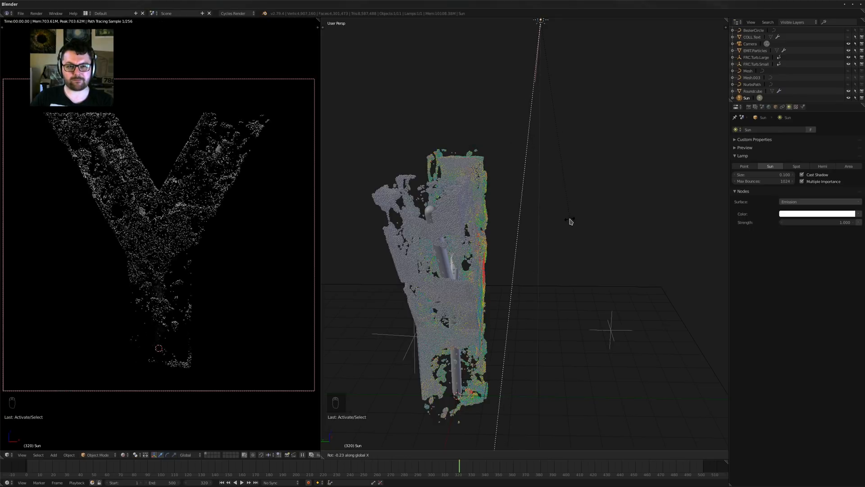
click(569, 221)
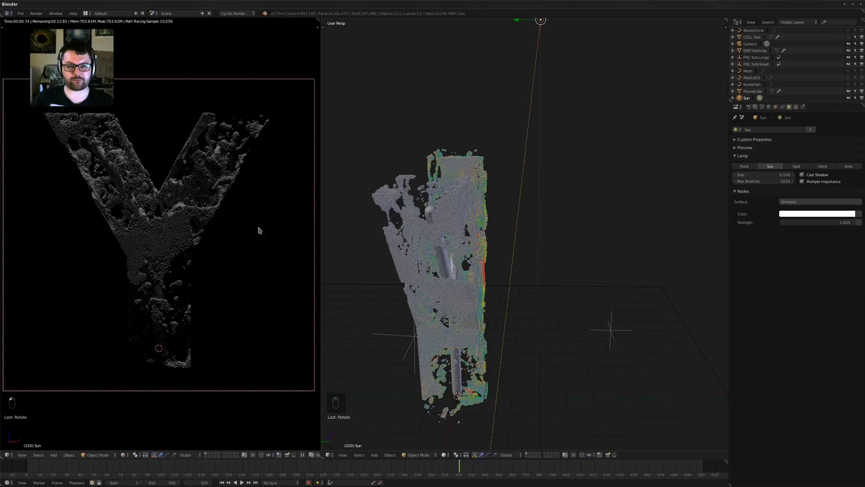
Inspect the rendered particles up close and try a sun lamp strength of 3
scroll(160, 228, up, 4)
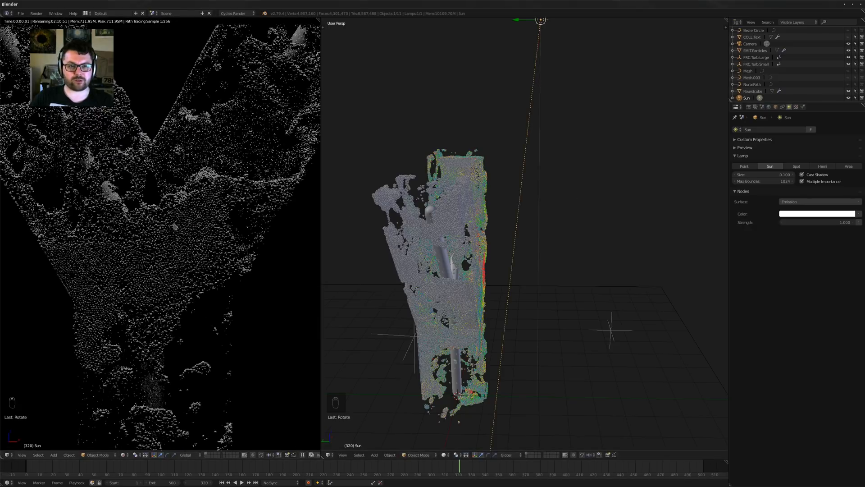
scroll(176, 226, up, 2)
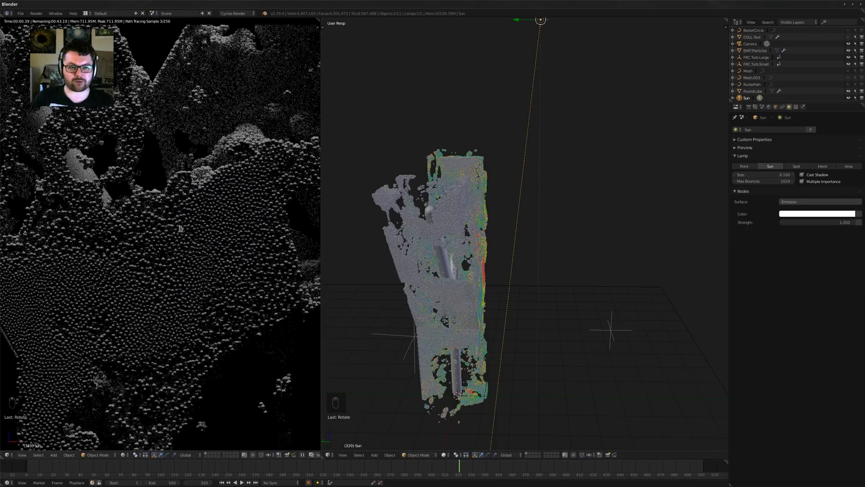
scroll(170, 229, down, 4)
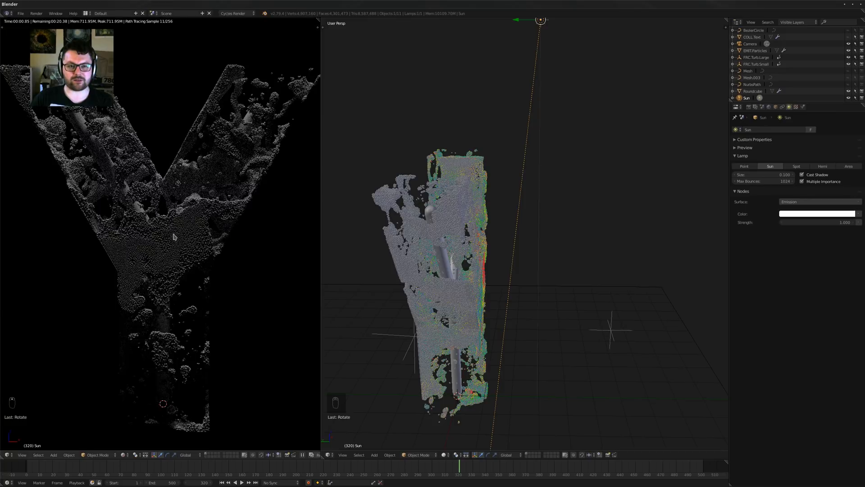
middle_drag(203, 261, 208, 279)
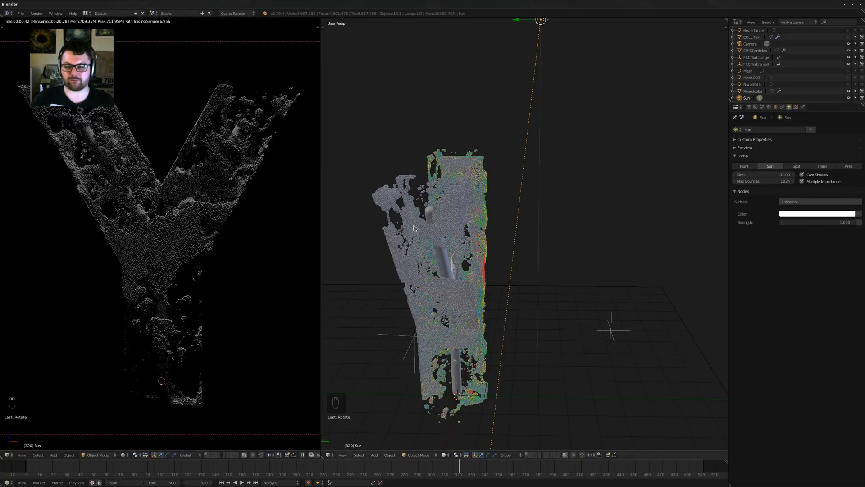
shift+middle_drag(616, 212, 609, 247)
click(833, 222)
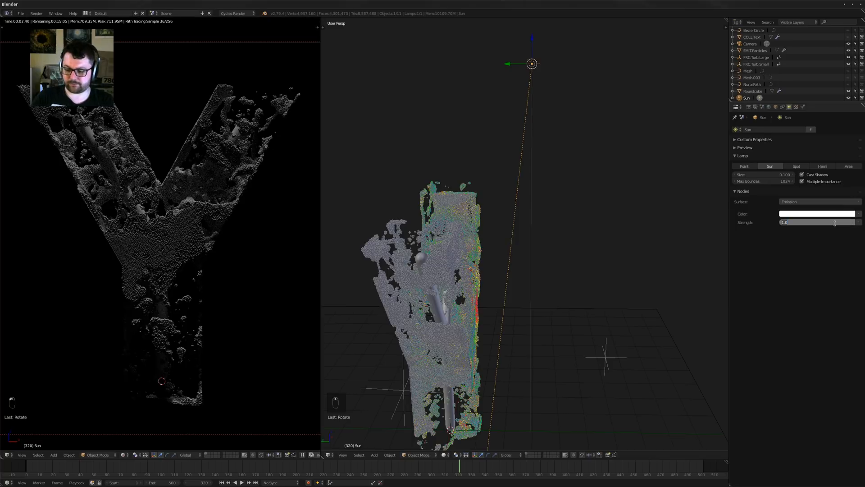
text(3)
key(Return)
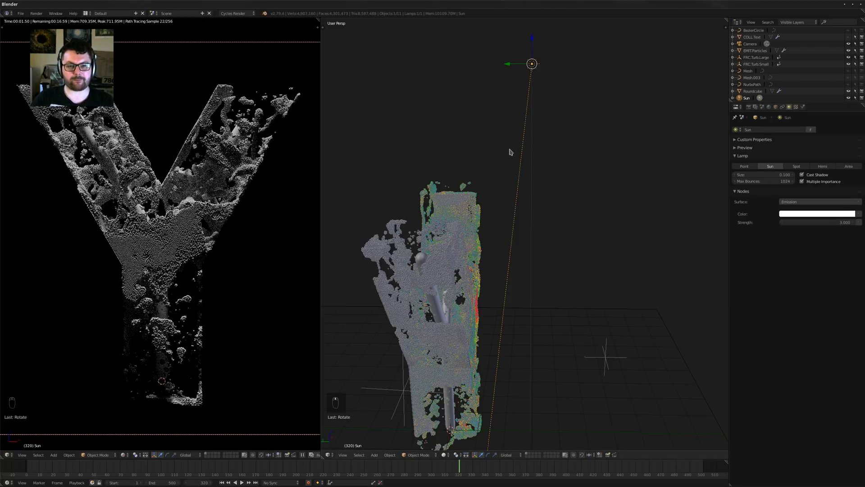
Set the sun lamp's strength back to 1
click(829, 221)
text(1)
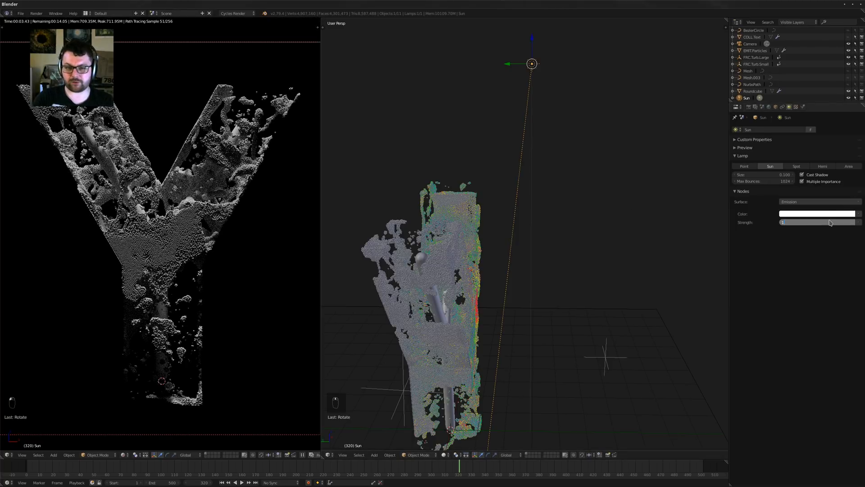
key(Return)
Turn the user-perspective viewport into a node editor and make the Roundcube ball the active object
middle_drag(478, 257, 479, 247)
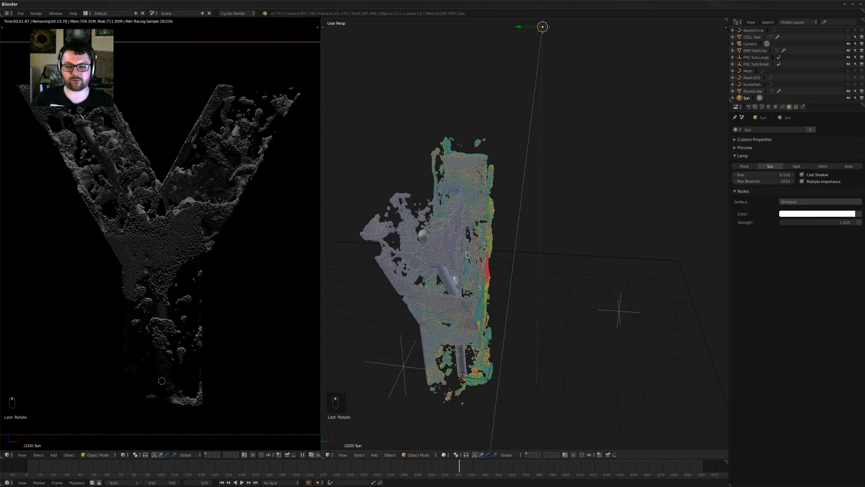
key(shift+F3)
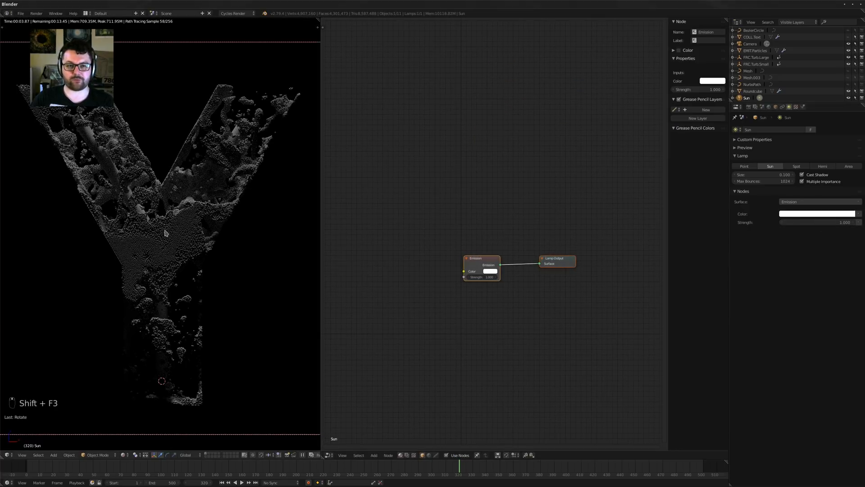
right_click(429, 288)
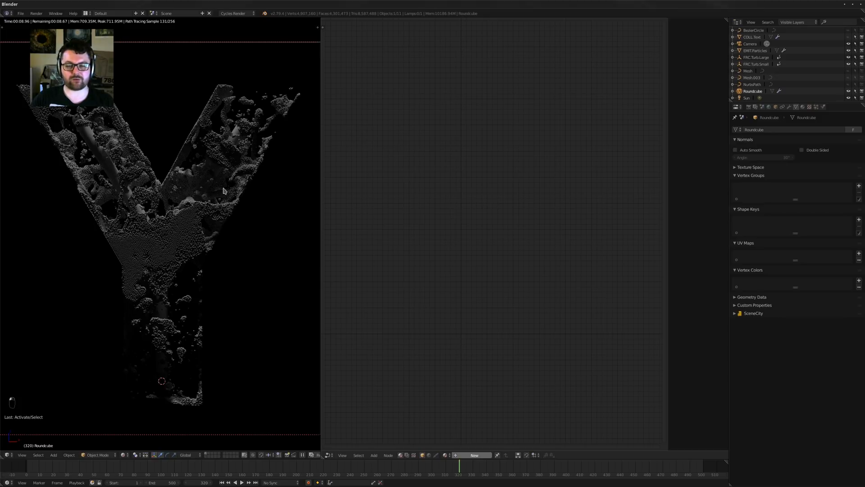
Create a new node material for the Roundcube ball and place a widened Point Density texture node ahead of the Diffuse BSDF
click(475, 454)
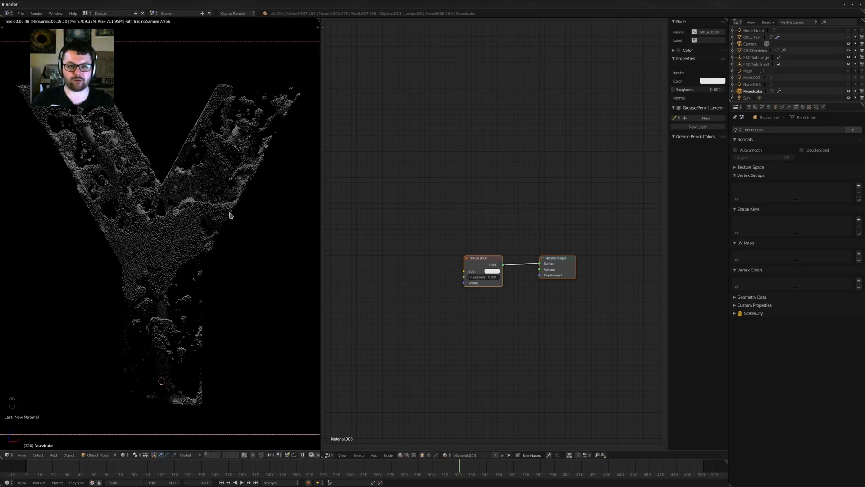
scroll(450, 249, up, 3)
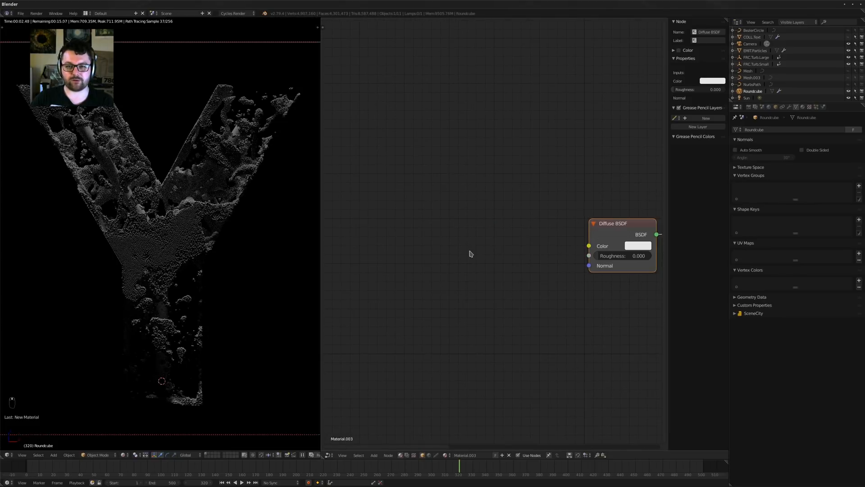
key(n)
key(shift+a)
mouse_move(417, 276)
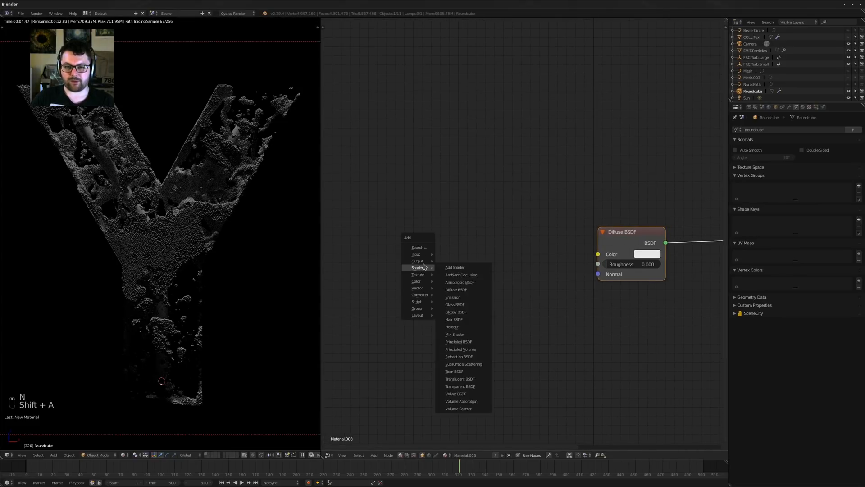
click(457, 351)
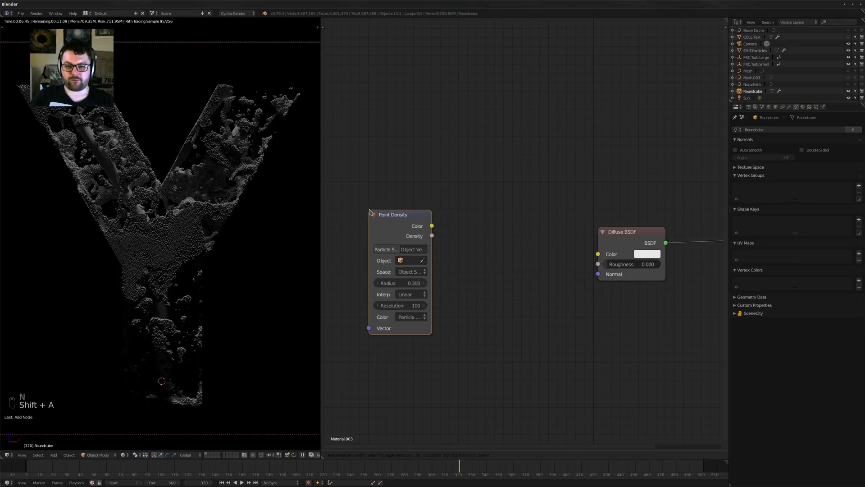
click(386, 223)
drag(375, 225, 353, 224)
drag(377, 253, 392, 235)
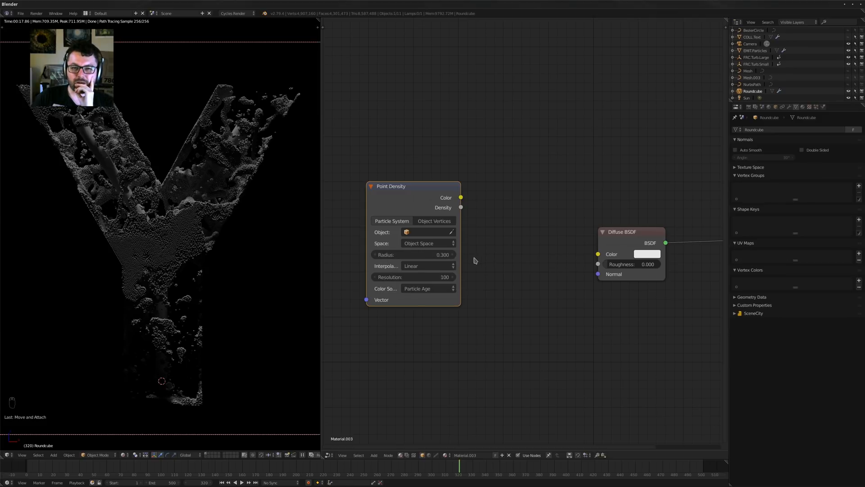
Keep Particle Age as the Point Density color source and assign the EMIT.Particles object with its ParticleSystem
click(431, 289)
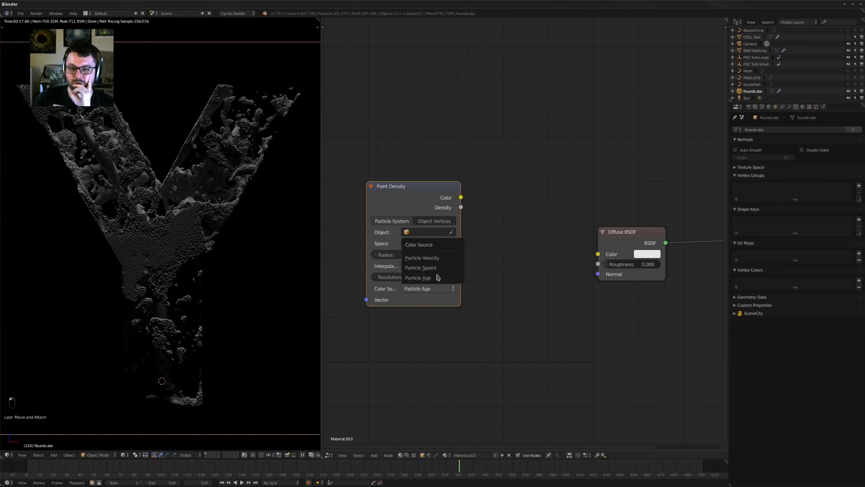
click(433, 278)
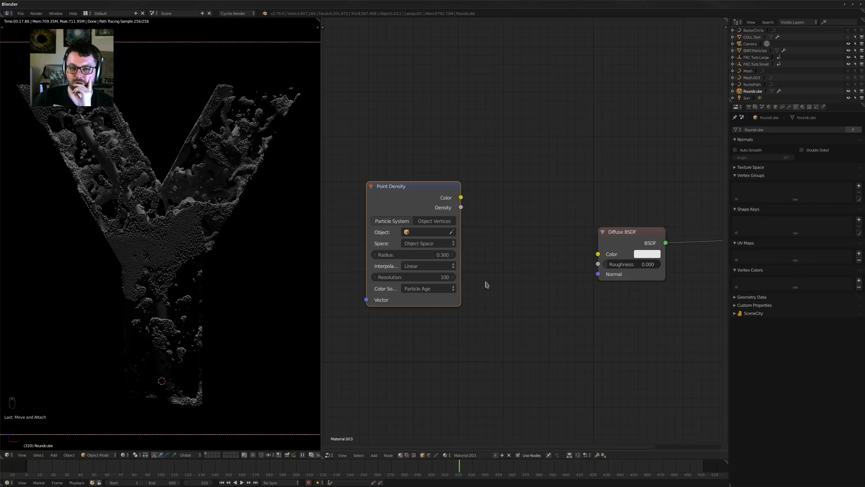
middle_drag(406, 257, 460, 283)
scroll(473, 286, down, 2)
drag(448, 238, 416, 236)
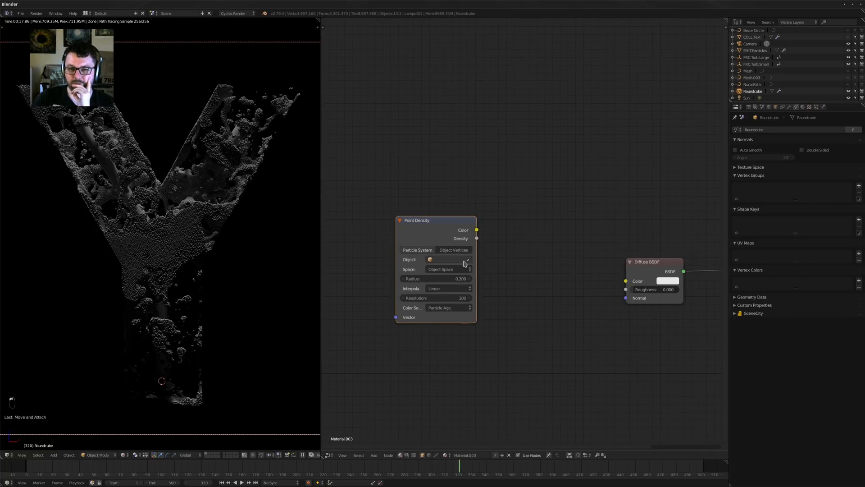
click(464, 261)
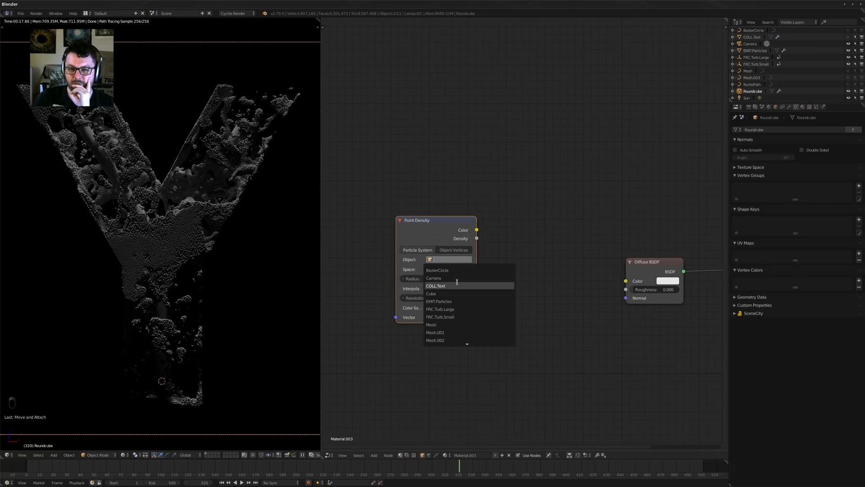
scroll(457, 284, down, 12)
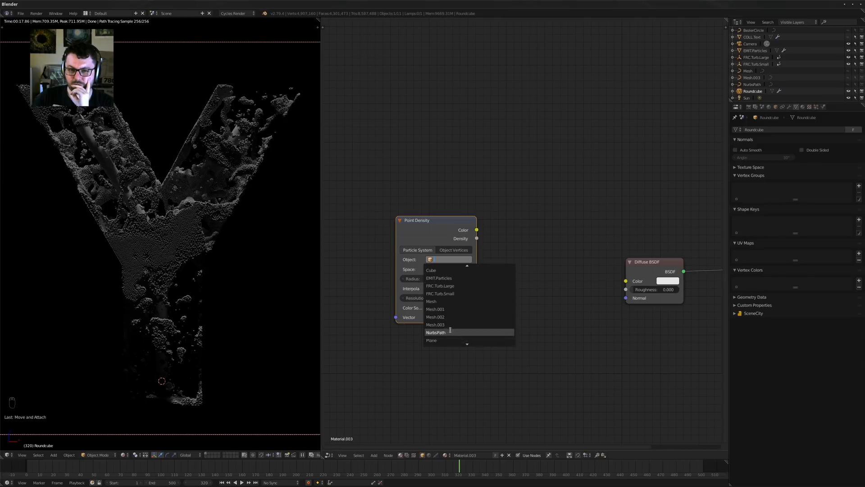
scroll(451, 330, up, 15)
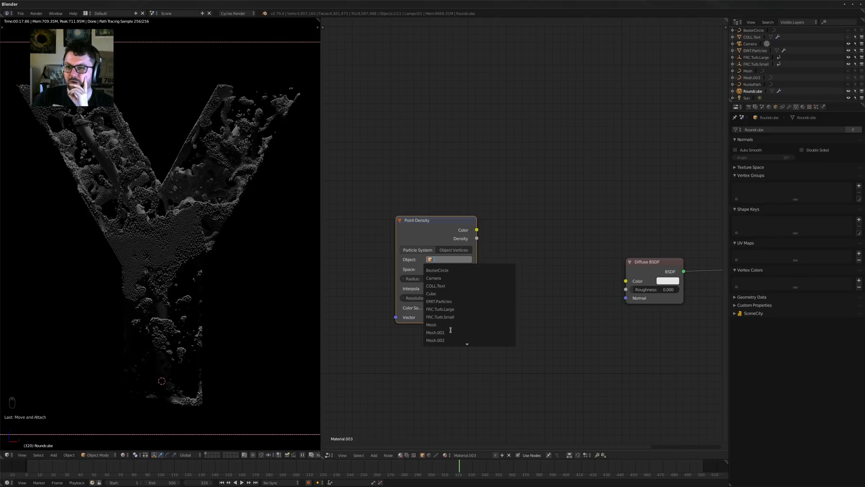
scroll(451, 330, down, 12)
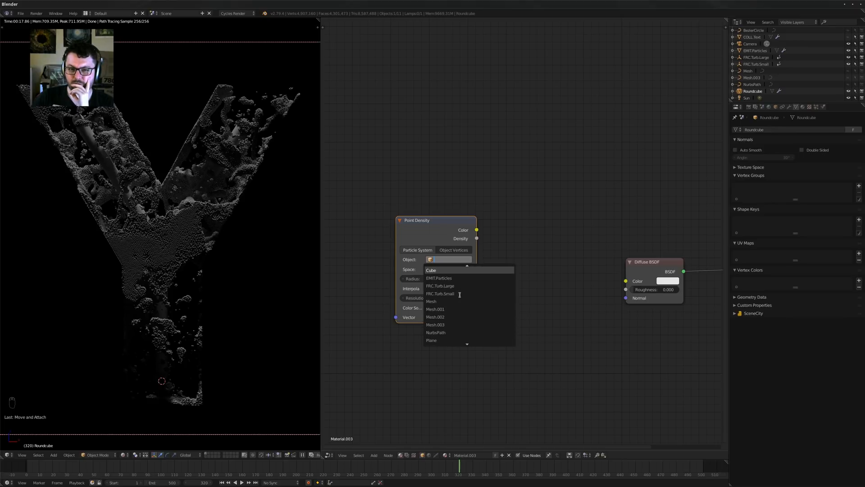
click(443, 279)
click(444, 269)
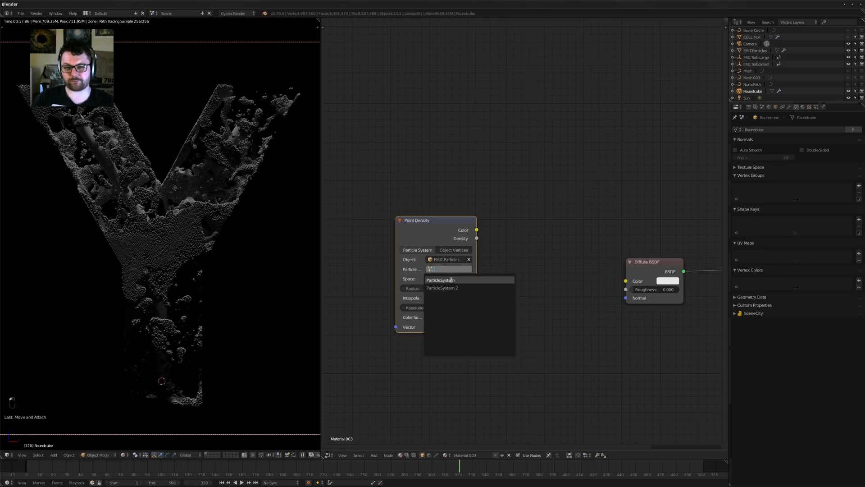
click(446, 280)
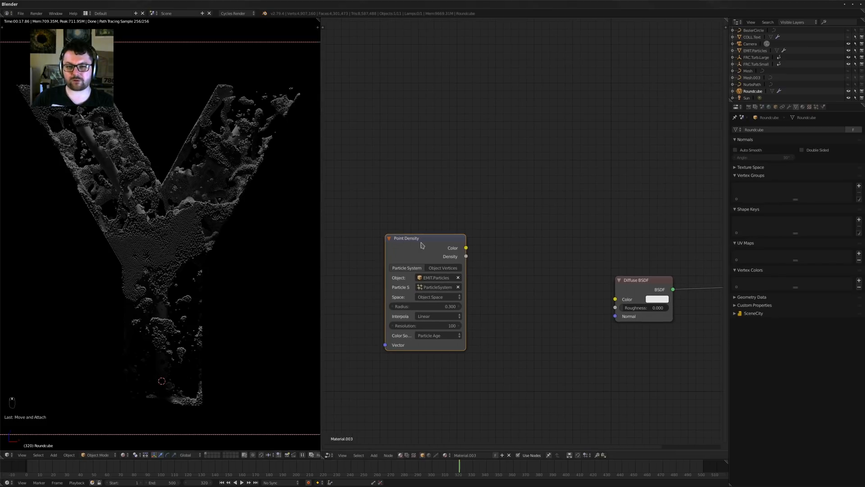
Preview the Point Density color output through an emission viewer and set the node's radius to 0.020
ctrl+shift+click(486, 260)
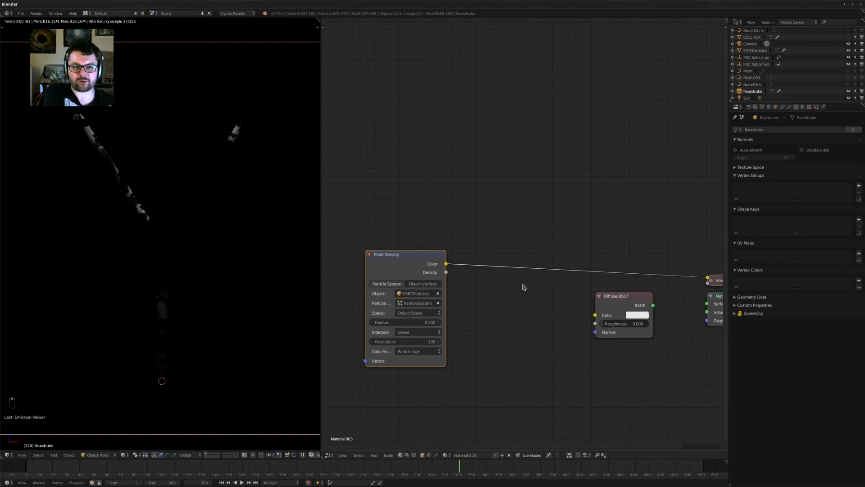
middle_drag(485, 283, 547, 229)
scroll(501, 276, up, 3)
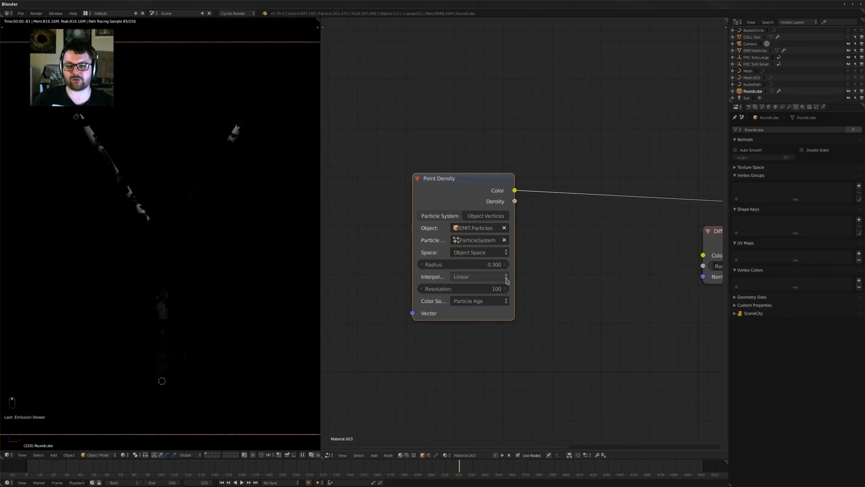
click(474, 265)
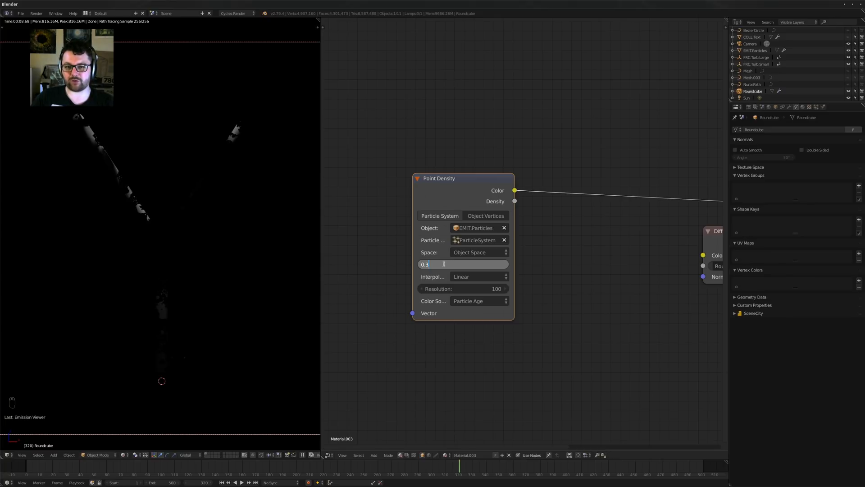
text(2)
key(Return)
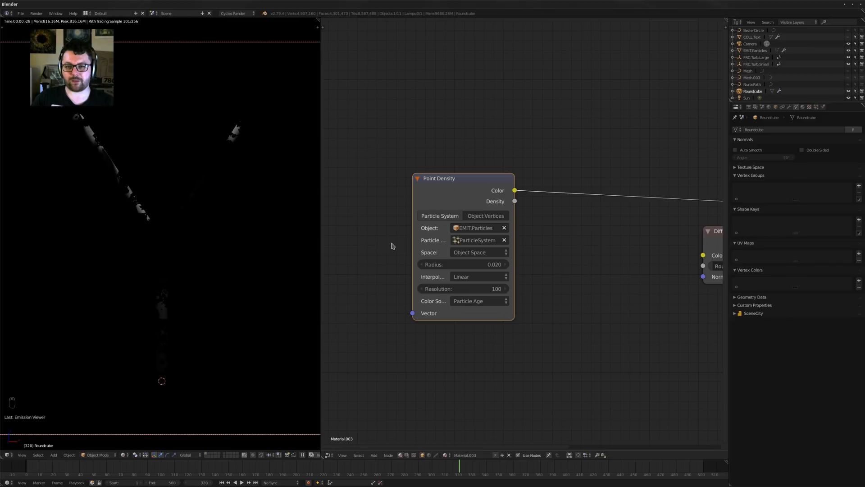
Change the Point Density node's space to World Space and check the rendered particles up close
click(491, 254)
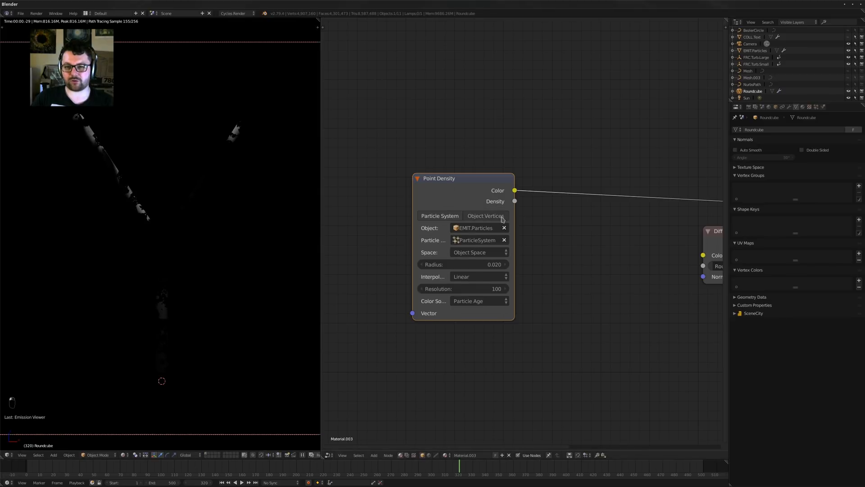
click(492, 252)
click(473, 233)
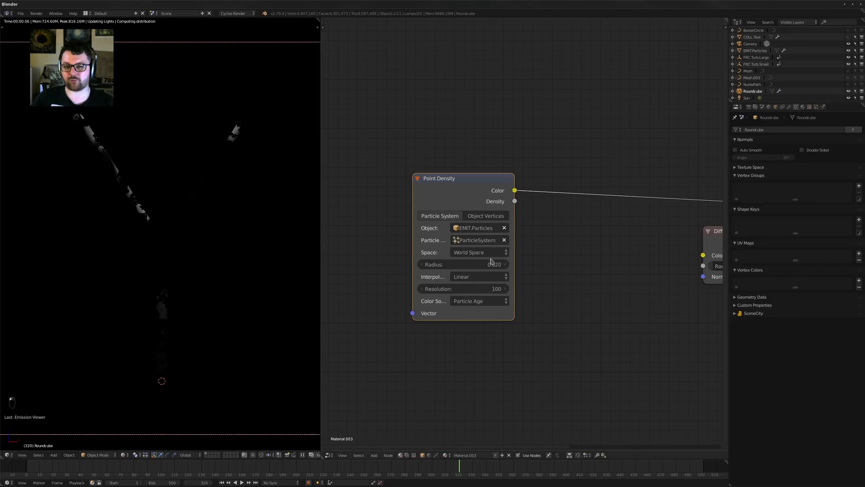
scroll(118, 158, up, 5)
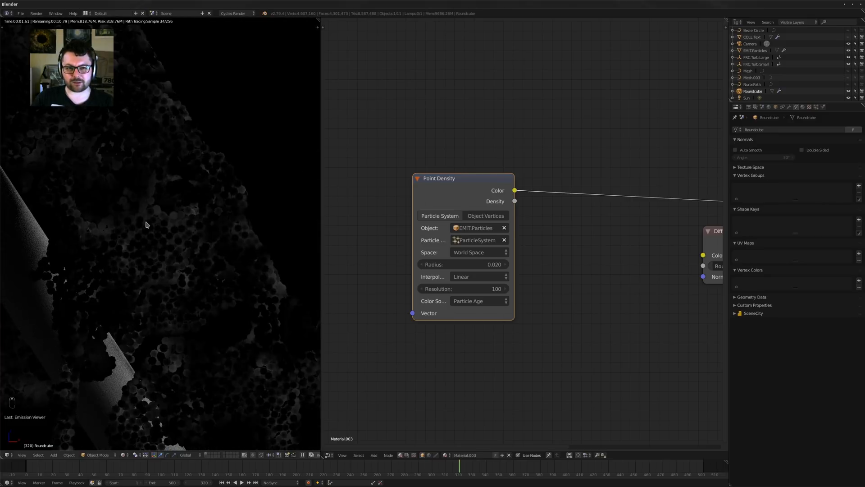
Set the Point Density color source to Particle Speed and frame the whole letter Y in the rendered view
click(479, 302)
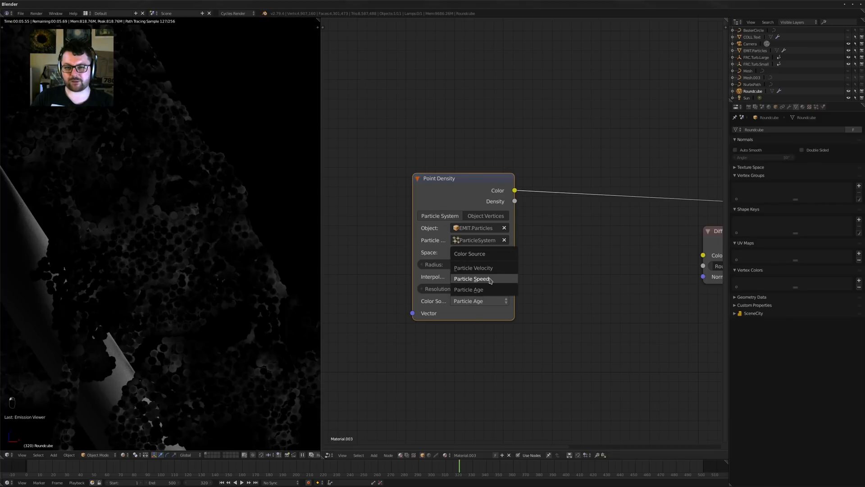
click(474, 279)
scroll(201, 242, down, 5)
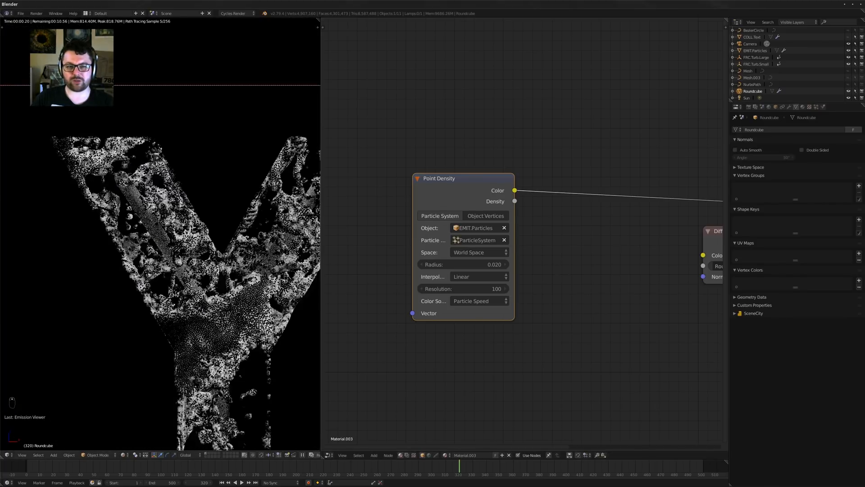
middle_drag(190, 170, 146, 251)
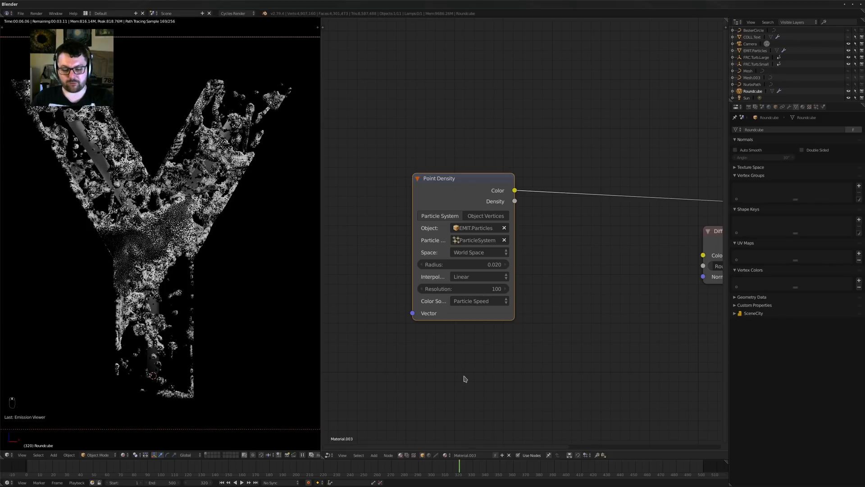
Turn the node editor back into a 3D viewport, deselect everything and examine the particle-filled letter Y from other angles
key(shift+F3)
key(shift+F5)
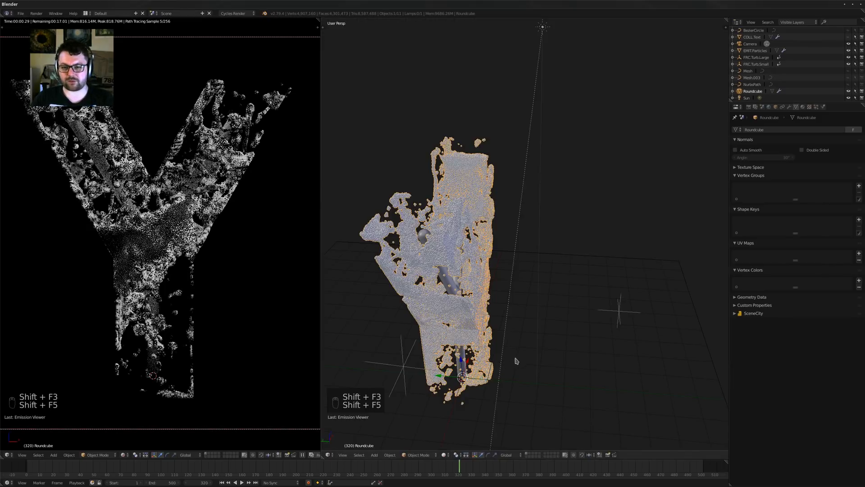
middle_drag(505, 368, 557, 313)
key(a)
scroll(558, 284, up, 4)
scroll(558, 285, up, 2)
scroll(549, 314, down, 4)
scroll(549, 314, down, 7)
scroll(531, 308, down, 3)
scroll(541, 303, up, 4)
scroll(554, 276, up, 1)
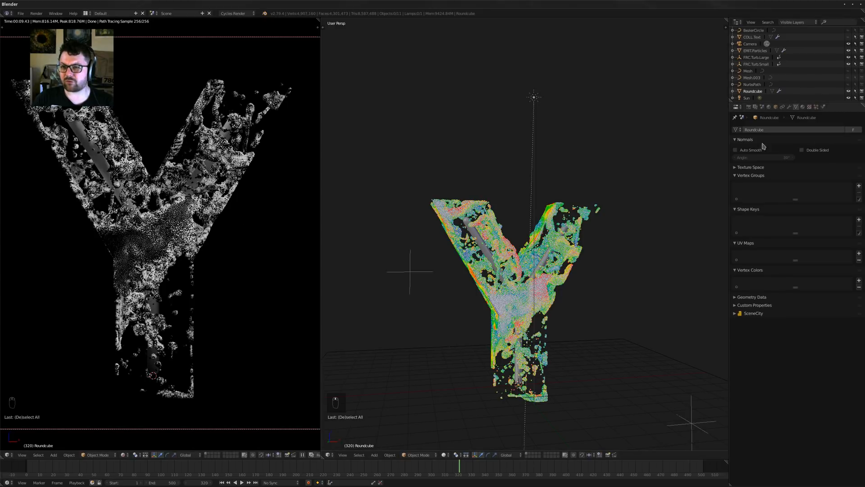
Set the Roundcube object's maximum draw type to Bounds and view the velocity-colored particles from the front
click(776, 107)
click(754, 324)
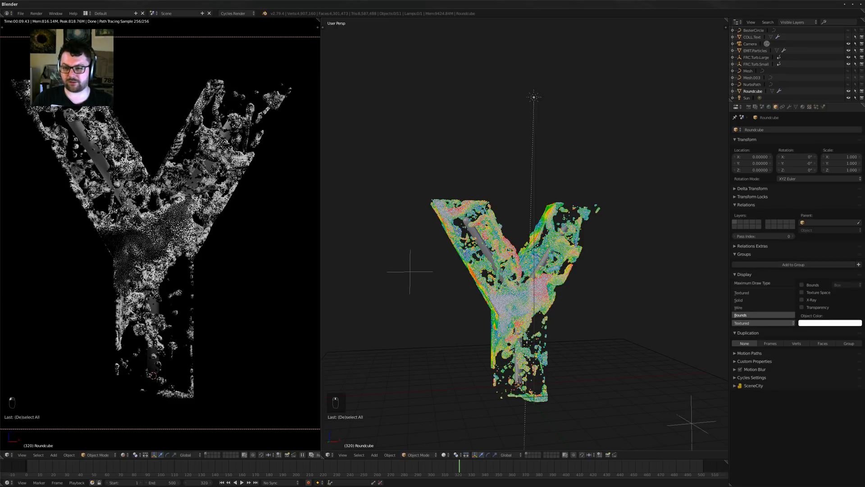
key(Return)
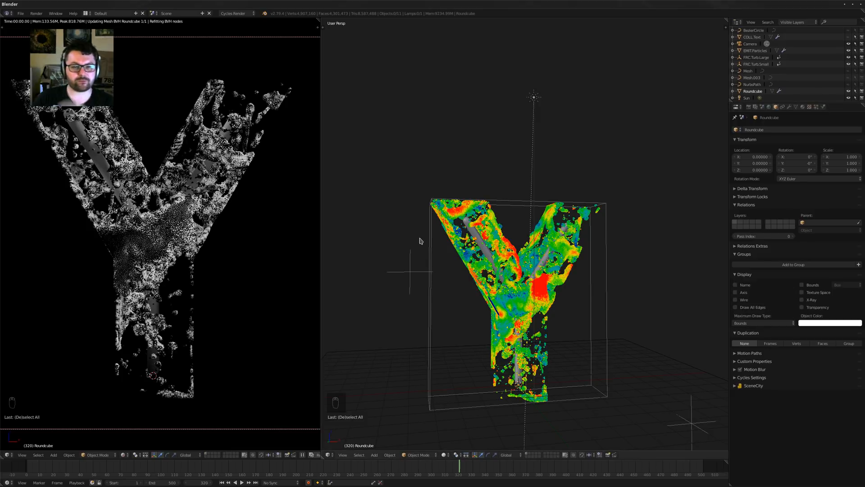
key(KP_1)
scroll(478, 269, up, 3)
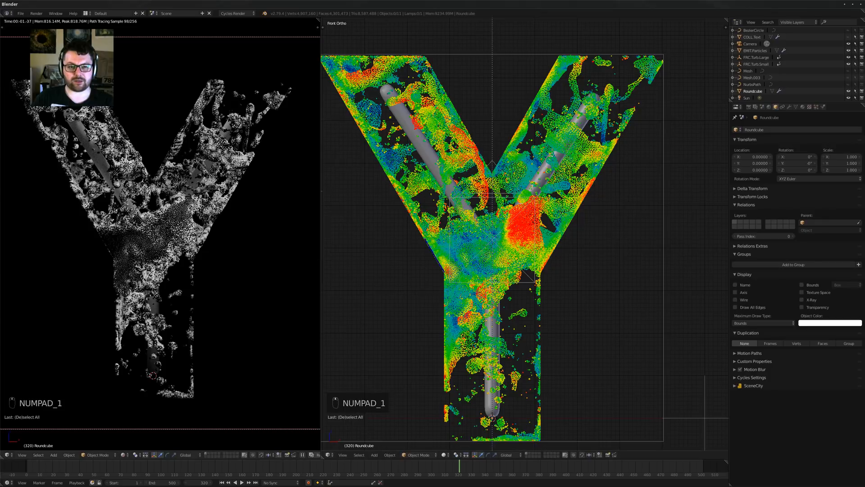
Bring back the node editor and set the Point Density resolution to 500
key(shift+F3)
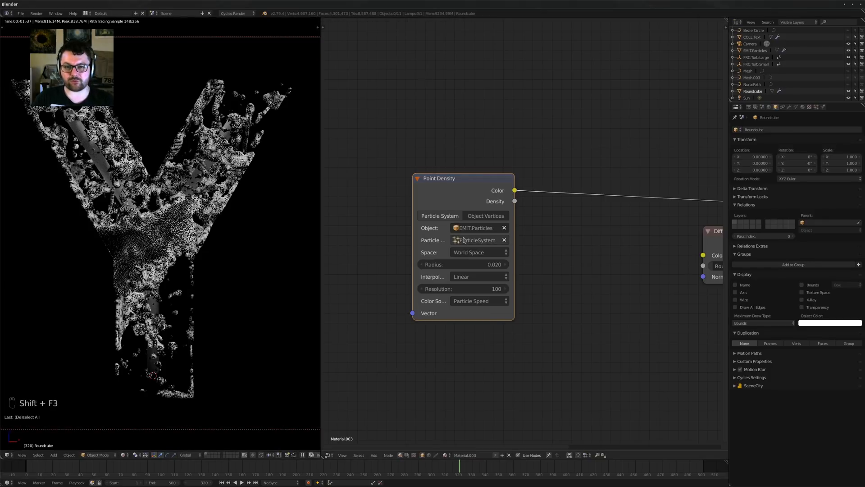
click(476, 287)
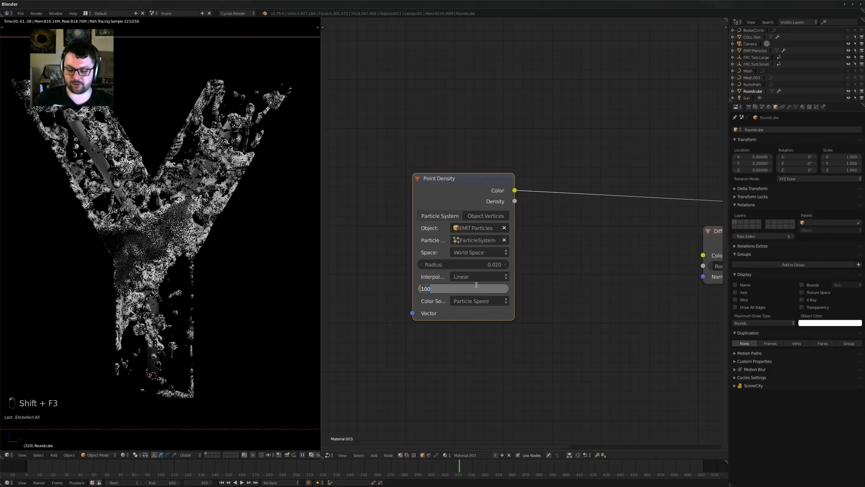
text(500)
key(Return)
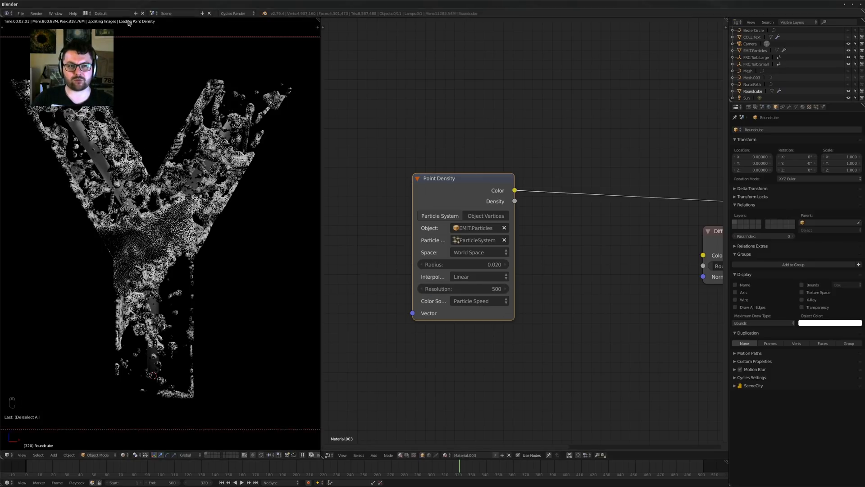
Run htop in a new terminal to check the system's memory and processor use, and close the terminal
key(ctrl+alt+t)
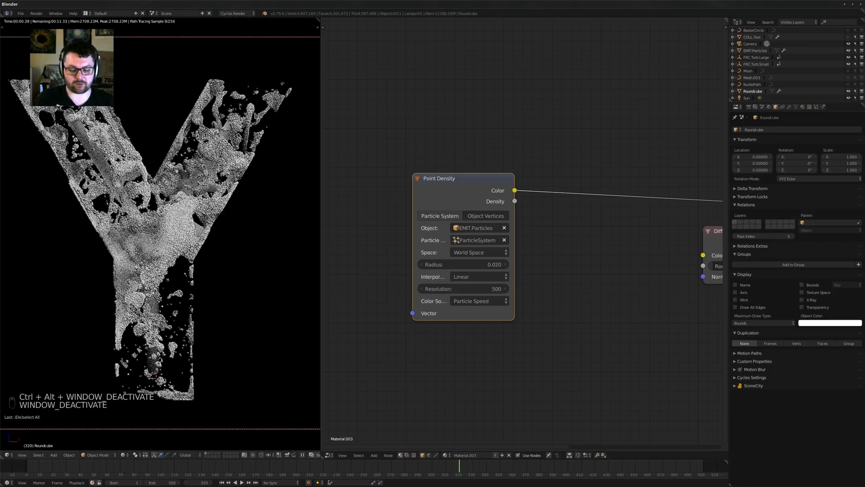
text(htop)
key(Return)
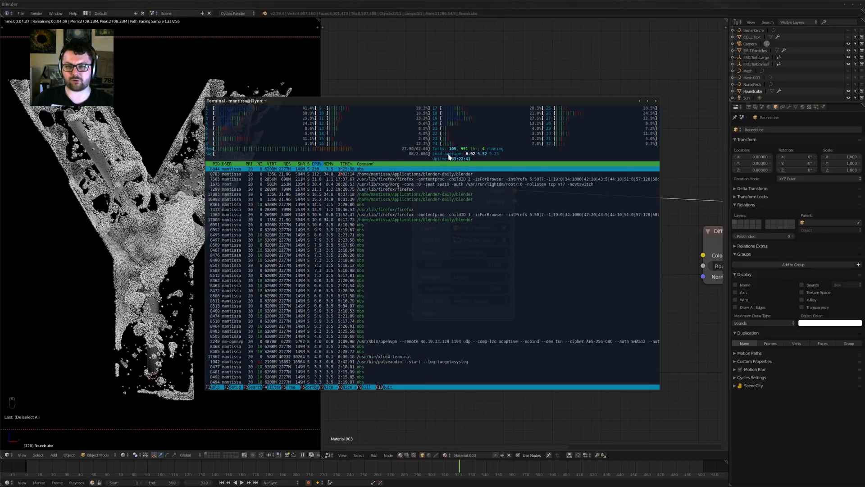
click(656, 101)
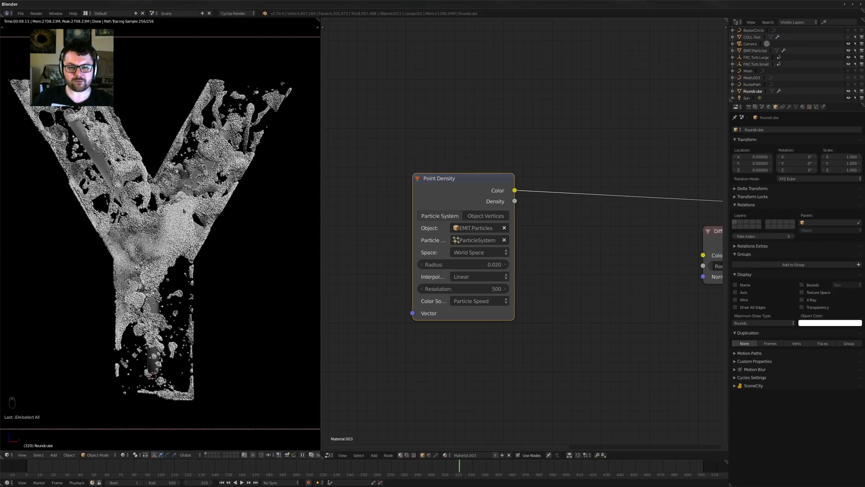
Insert a ColorRamp node on the Point Density color link and set its interpolation to Ease
click(489, 277)
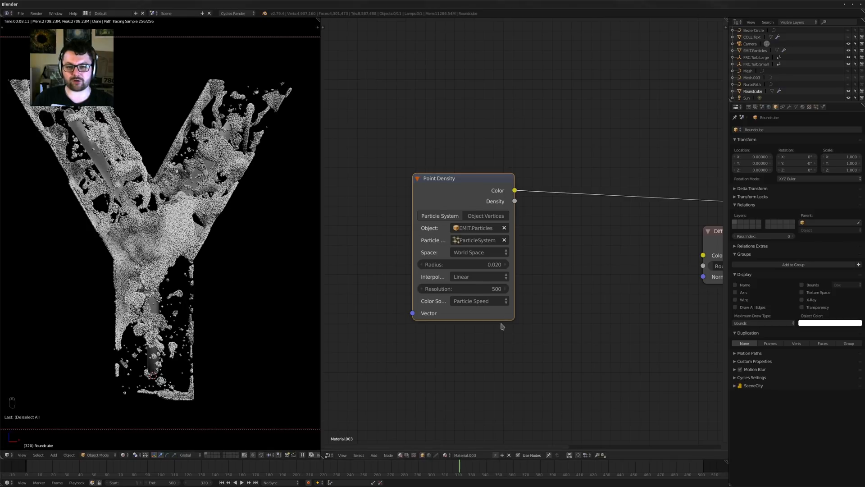
middle_drag(564, 297, 472, 353)
key(shift+a)
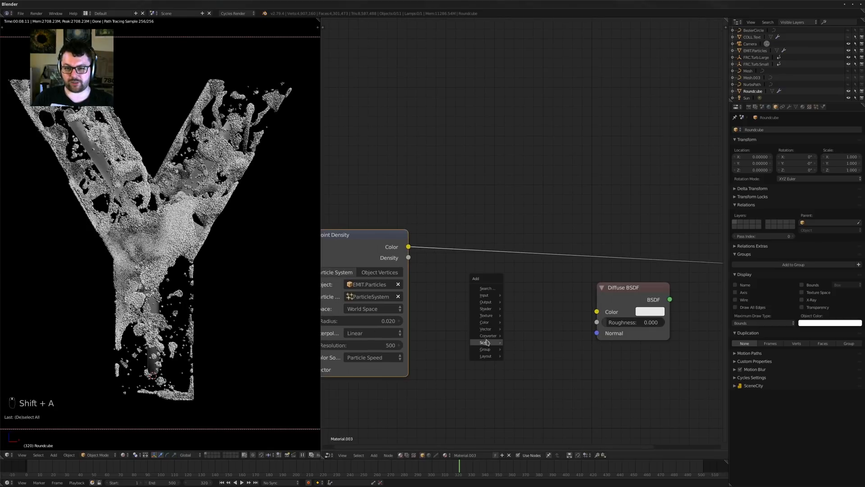
mouse_move(488, 336)
click(524, 343)
click(465, 194)
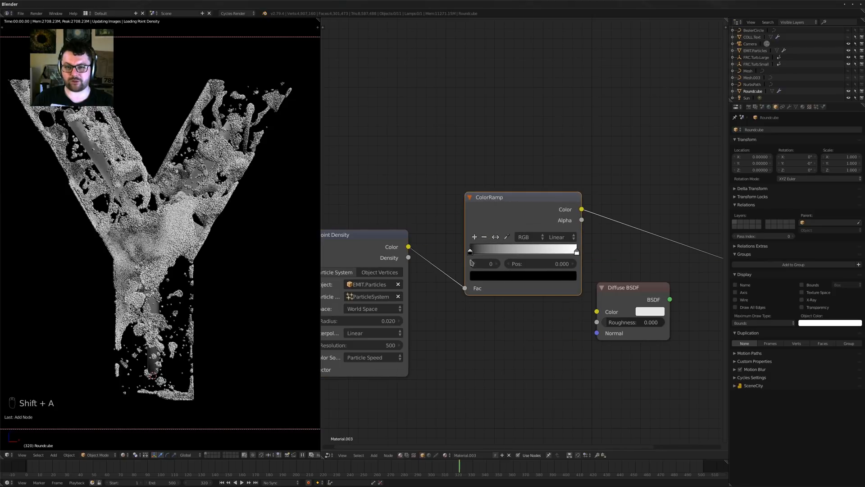
click(559, 237)
click(573, 225)
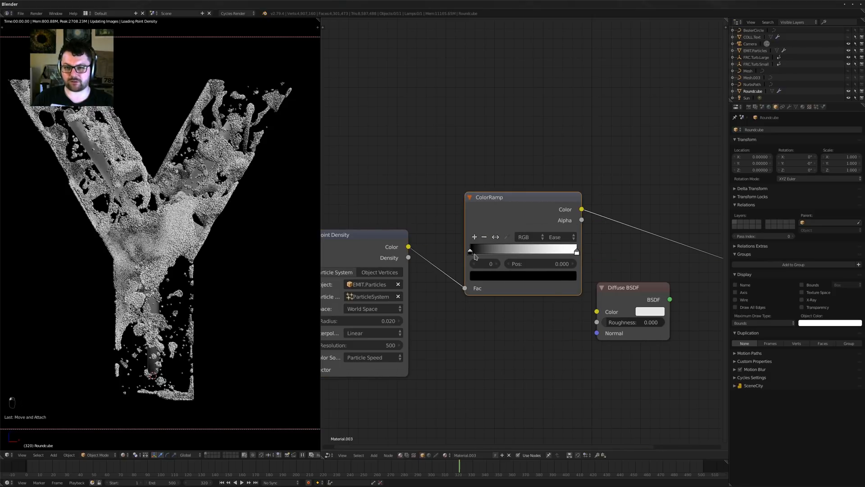
Move the ColorRamp's black stop to 0.350 and its white stop to 0.991, and check the particles in the 3D view
drag(473, 253, 489, 252)
drag(575, 252, 574, 252)
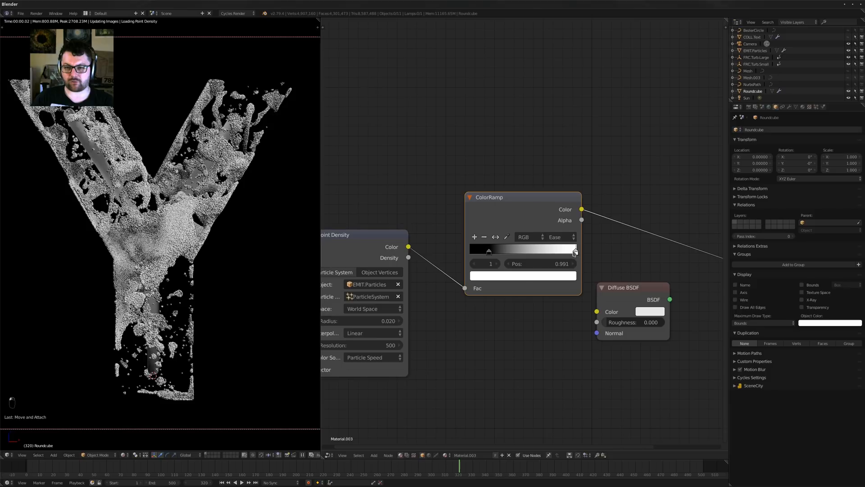
drag(490, 255, 508, 253)
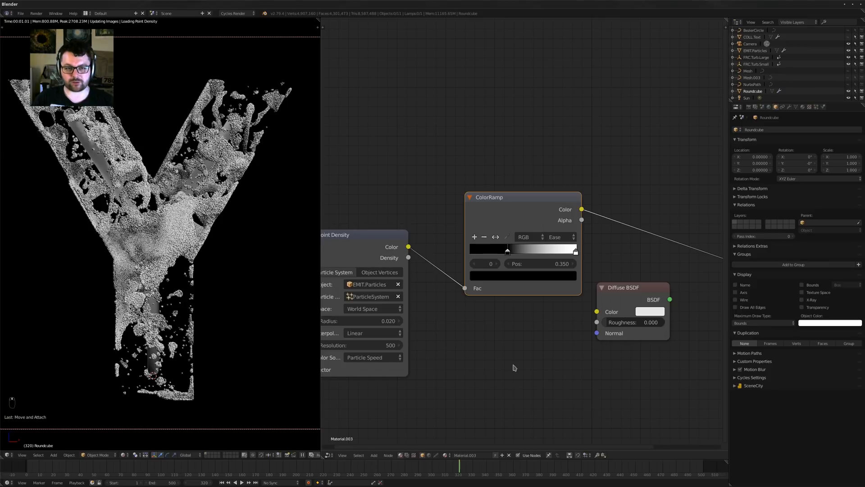
key(shift+F5)
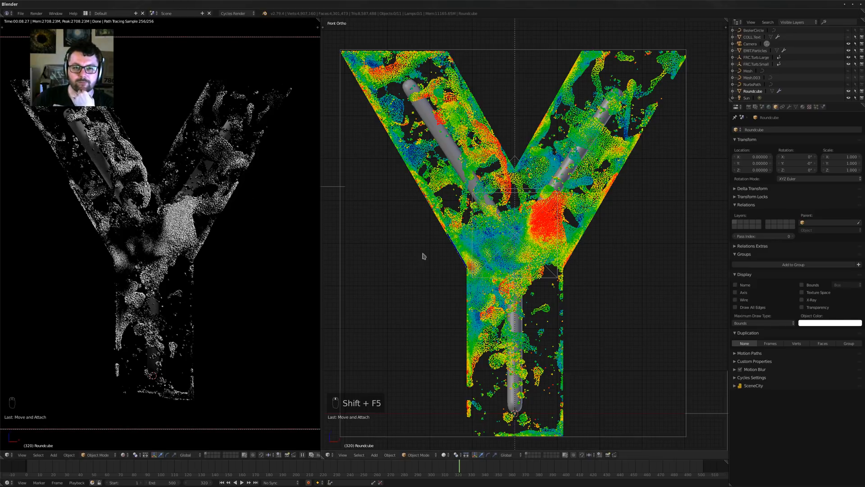
key(shift+F3)
Recolour the ColorRamp's white stop to coral red
middle_drag(436, 260, 458, 314)
scroll(509, 260, down, 4)
scroll(471, 309, up, 4)
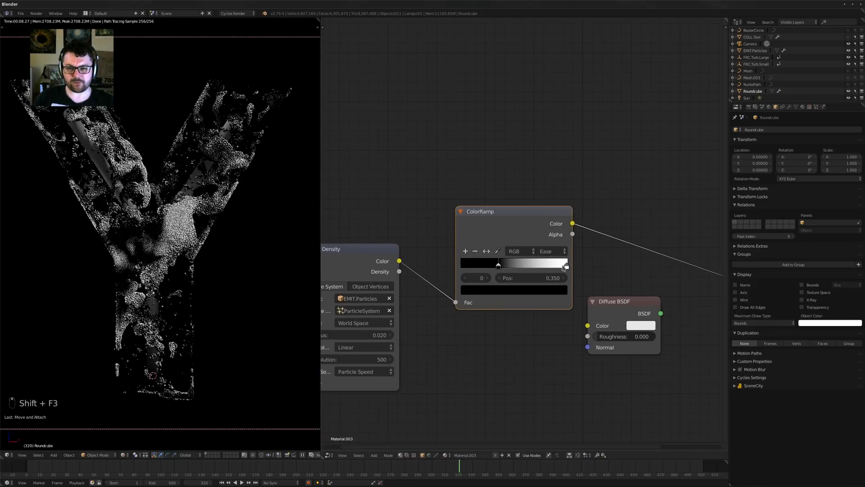
click(565, 265)
click(514, 289)
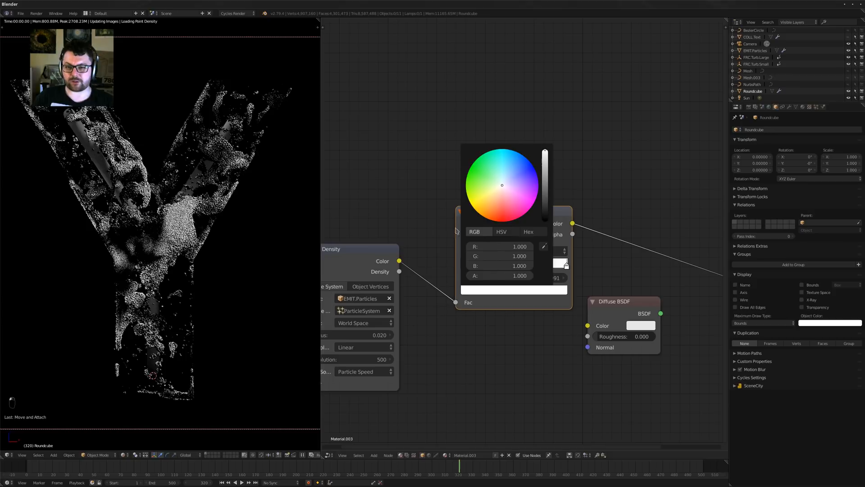
click(513, 290)
click(502, 210)
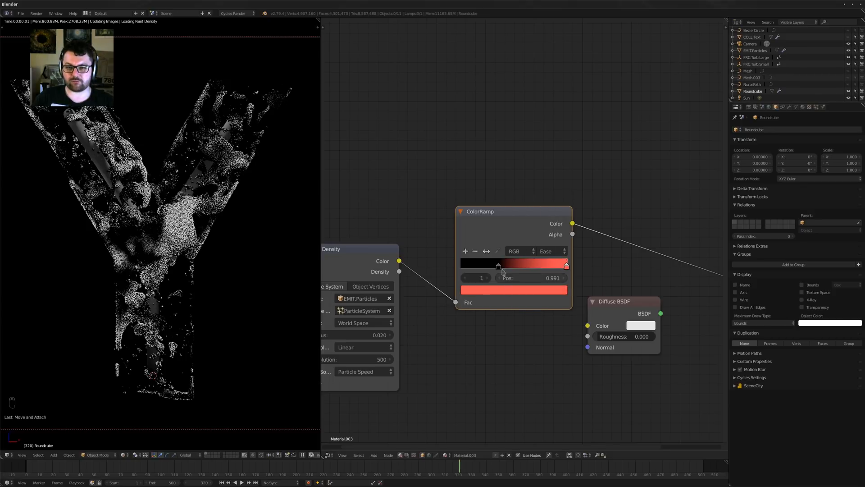
Recolour the ColorRamp's black stop to yellow, RGB 0.753, 0.778, 0.150
click(498, 270)
click(500, 265)
click(500, 291)
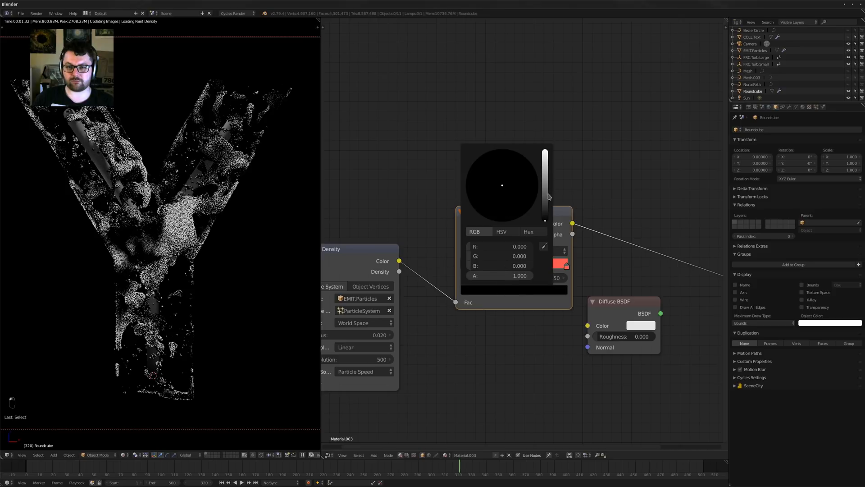
drag(547, 196, 546, 156)
drag(489, 188, 484, 188)
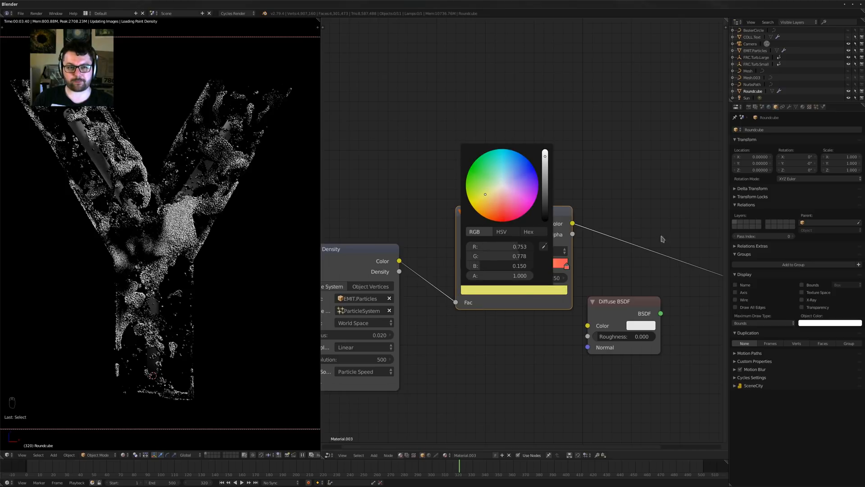
Connect the ColorRamp's Color output to the Diffuse BSDF's Color and link the Diffuse BSDF to the Material Output's Surface
middle_drag(683, 248, 543, 248)
scroll(543, 248, down, 2)
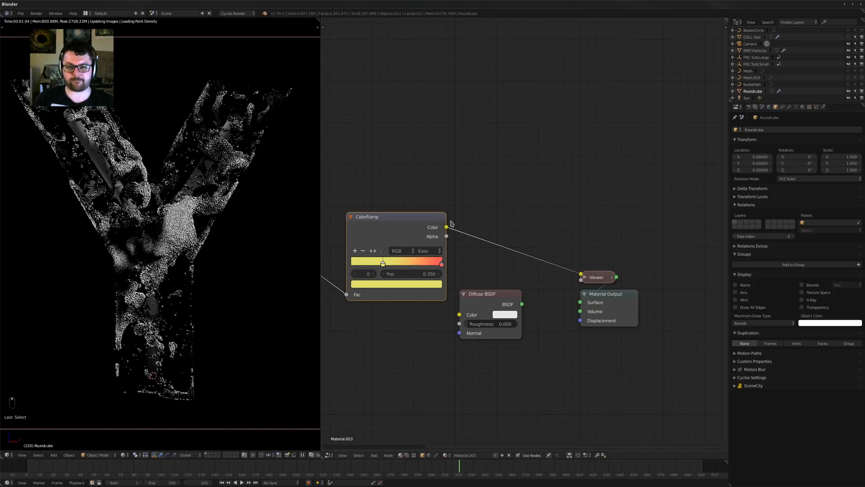
drag(447, 227, 460, 314)
ctrl+shift+click(489, 311)
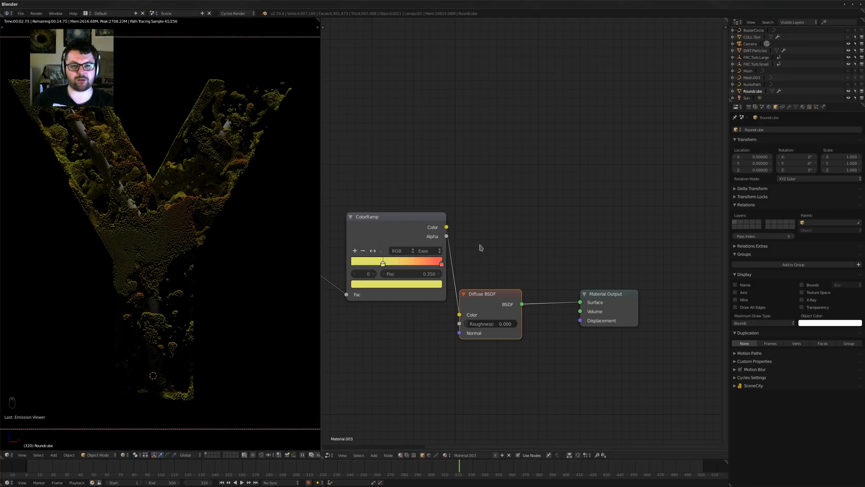
Move the ColorRamp's yellow stop to 0.259 and shift the red stop toward the middle of the gradient
scroll(500, 242, up, 2)
drag(459, 231, 438, 234)
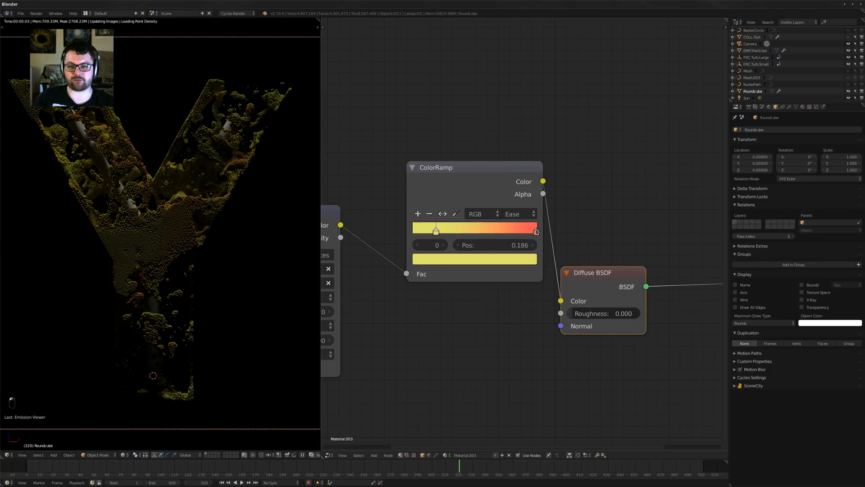
drag(536, 232, 510, 231)
drag(435, 231, 445, 231)
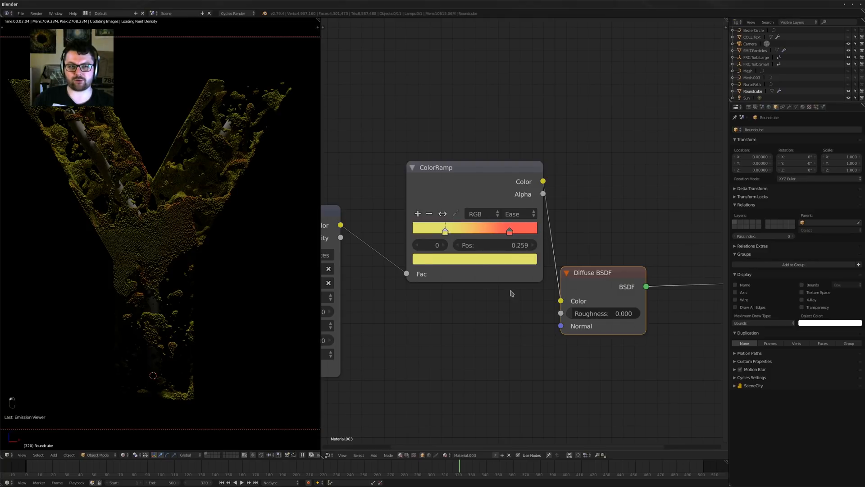
Rearrange the Point Density and ColorRamp nodes and add a second ColorRamp node above the existing ramp
scroll(512, 293, down, 3)
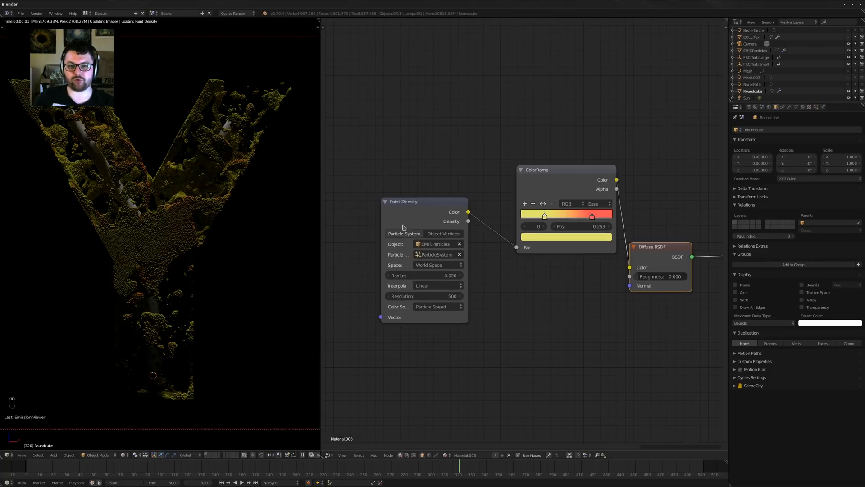
drag(391, 247, 370, 282)
drag(544, 202, 517, 250)
key(shift+a)
mouse_move(540, 169)
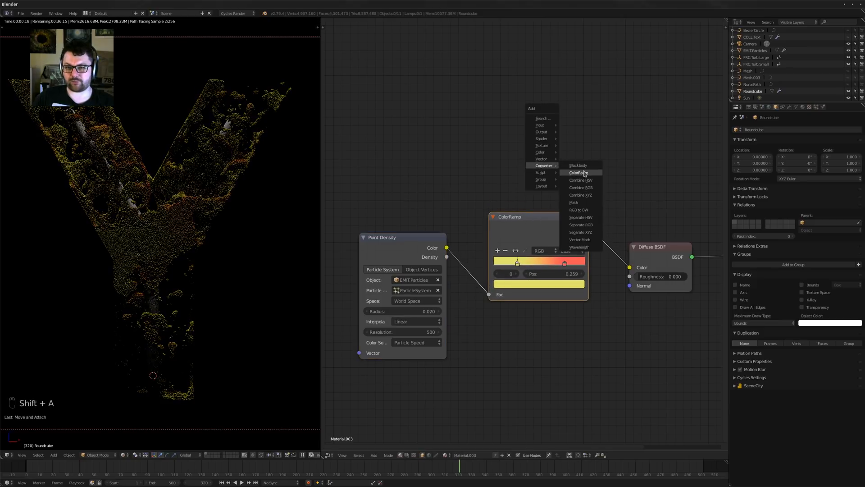
click(578, 173)
click(490, 112)
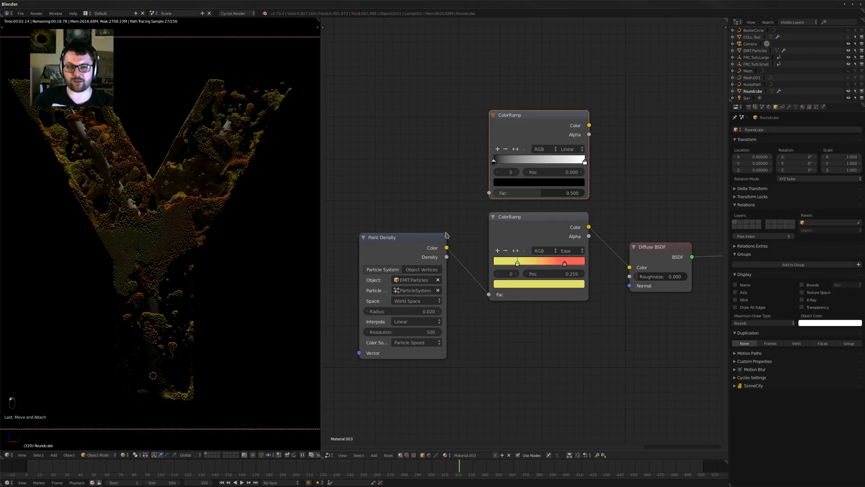
Move the yellow-to-red ramp's yellow stop to 0.000 and its red stop to 0.618
scroll(537, 315, up, 2)
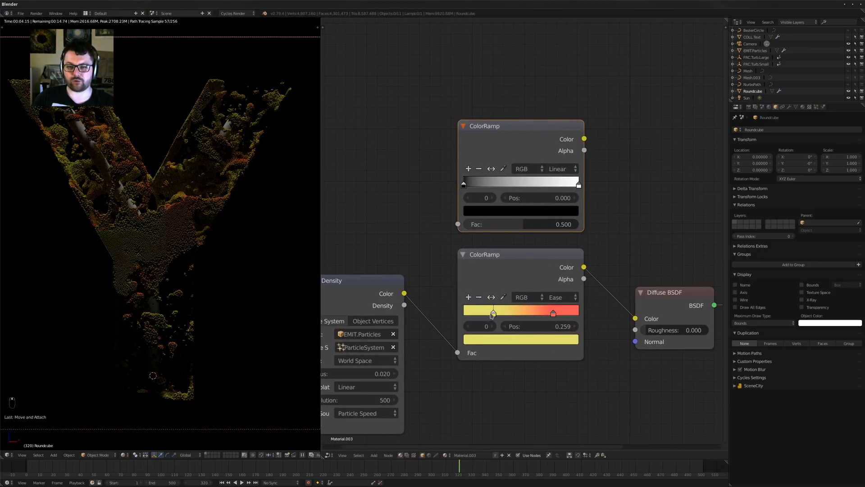
drag(494, 311, 472, 312)
drag(553, 313, 543, 314)
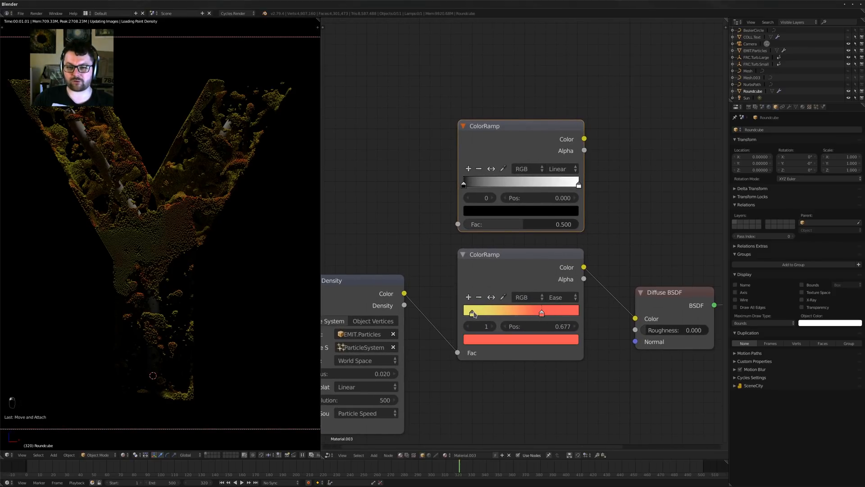
drag(472, 312, 468, 313)
drag(542, 313, 535, 313)
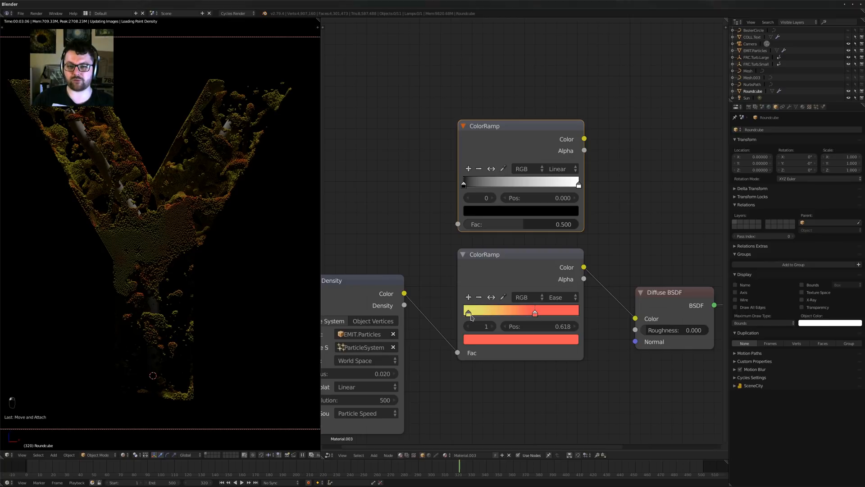
drag(469, 313, 460, 314)
Feed the Point Density Color into the new ColorRamp's Fac, move its black stop to 0.795 and set Ease interpolation
drag(404, 293, 458, 224)
middle_drag(458, 224, 338, 302)
drag(347, 261, 435, 261)
click(443, 247)
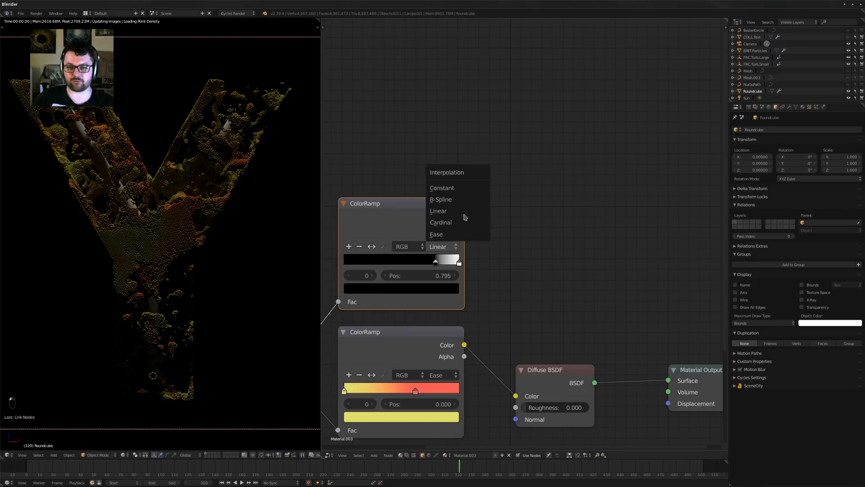
click(450, 235)
View the earlier render 36DOT18_V.png from the 00_RENDERS folder as a reference, and return to Blender
click(176, 482)
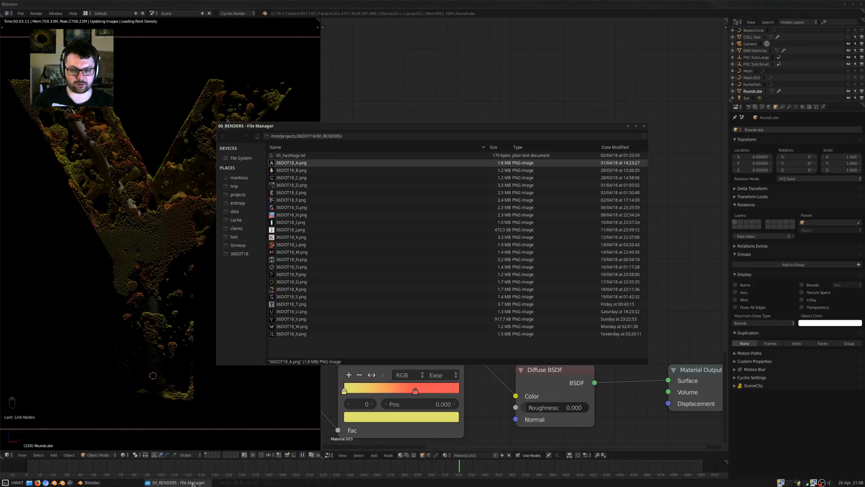
double_click(284, 318)
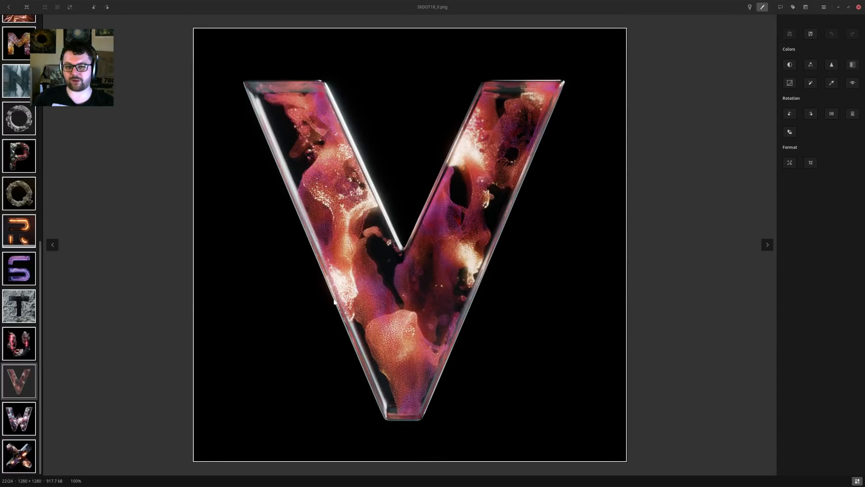
click(838, 8)
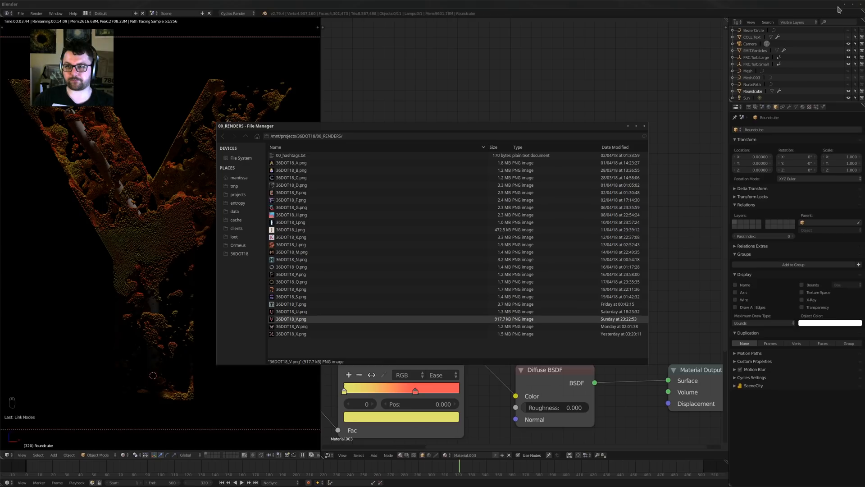
click(627, 127)
Preview the black-and-white ColorRamp's output on the model through the emission Viewer
middle_drag(566, 244, 509, 185)
scroll(507, 187, down, 4)
middle_drag(531, 228, 546, 249)
key(shift+a)
ctrl+shift+click(385, 182)
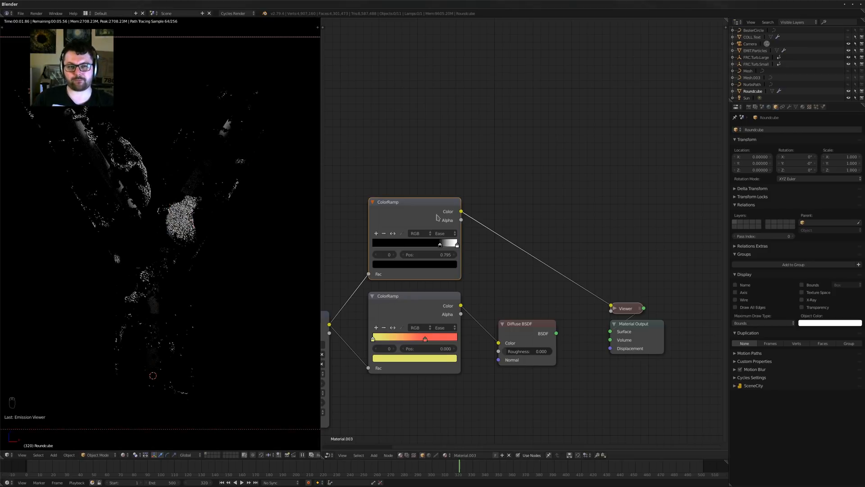
Add a Mix Shader node after the black-and-white ramp and link it to the Material Output's Surface
middle_drag(557, 281, 460, 253)
scroll(435, 256, up, 3)
key(shift+a)
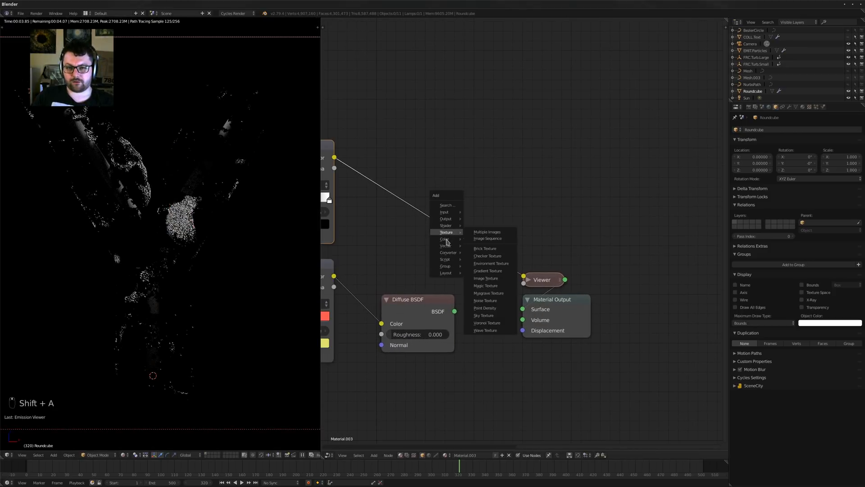
mouse_move(445, 239)
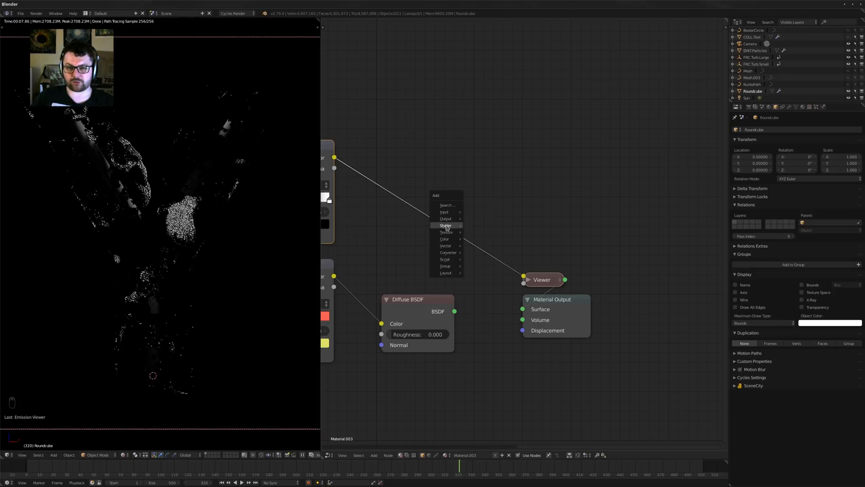
click(477, 225)
click(453, 225)
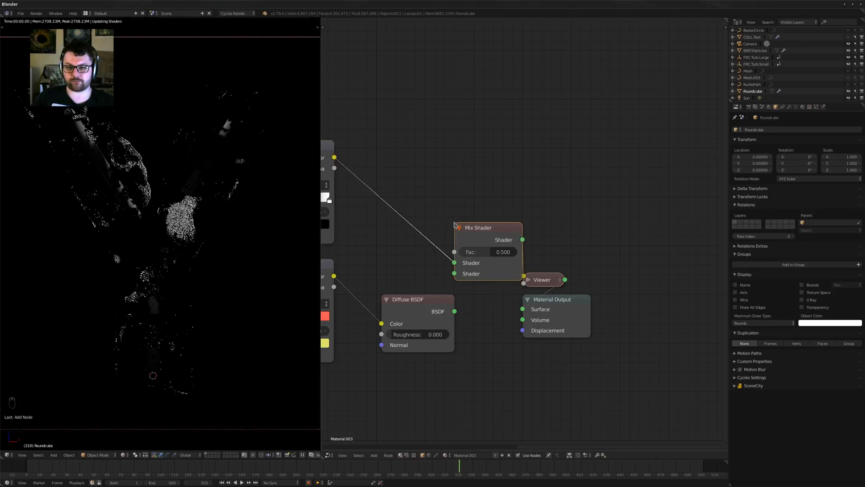
ctrl+shift+click(453, 266)
Space out the output nodes and connect the black-and-white ramp to the Mix Shader's Fac and the Diffuse BSDF to its first Shader input
middle_drag(454, 267, 507, 271)
drag(606, 317, 717, 316)
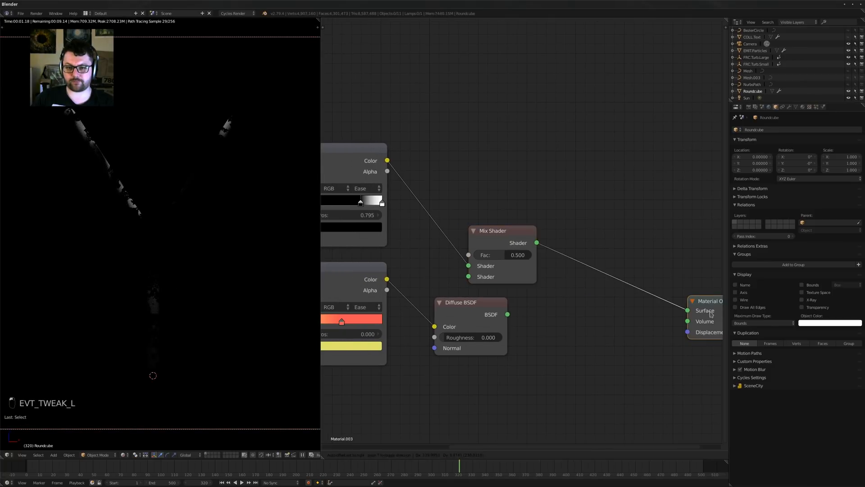
middle_drag(710, 315, 584, 313)
drag(390, 232, 504, 238)
drag(454, 269, 457, 258)
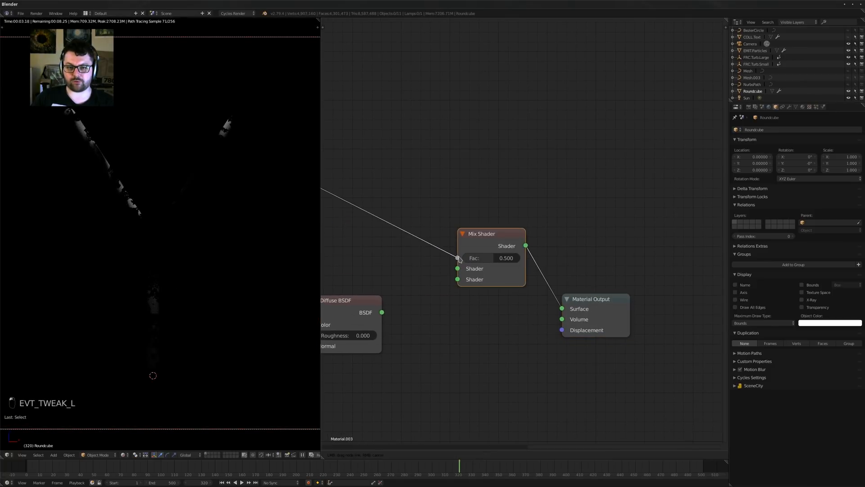
drag(381, 312, 457, 269)
Add an Emission shader below the Diffuse BSDF and connect it to the Mix Shader's second Shader input
middle_drag(463, 300, 506, 201)
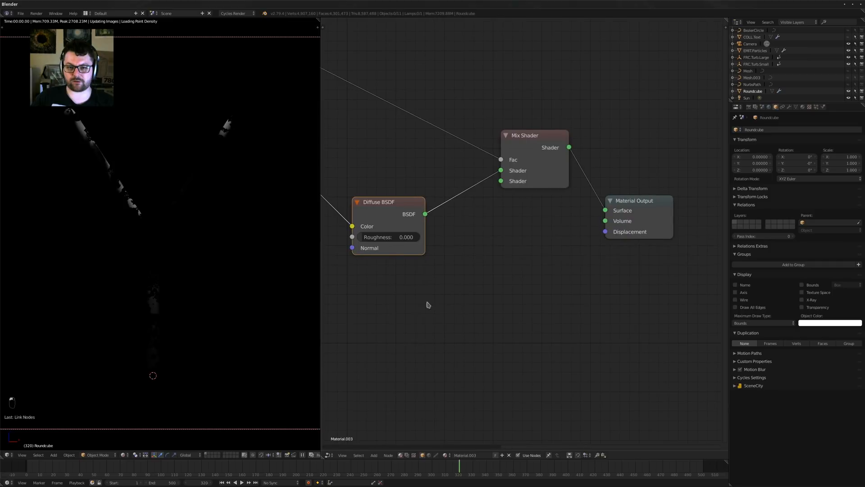
key(shift+a)
mouse_move(407, 306)
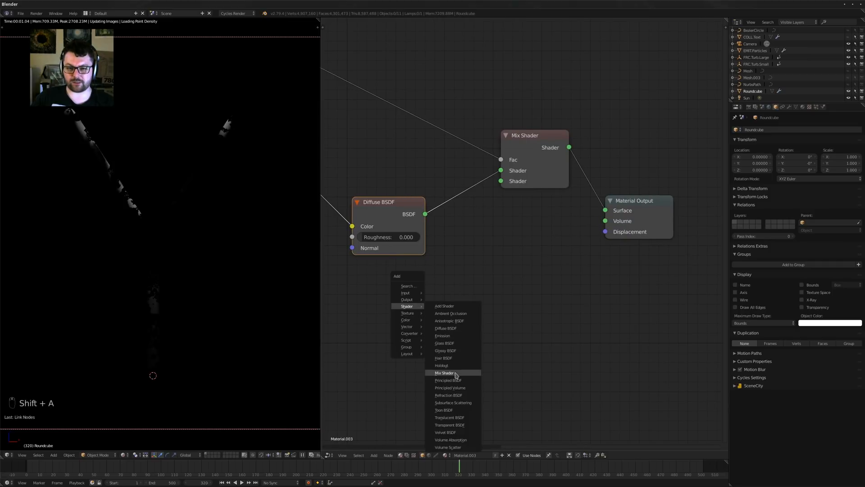
click(443, 335)
click(530, 292)
drag(529, 292, 501, 180)
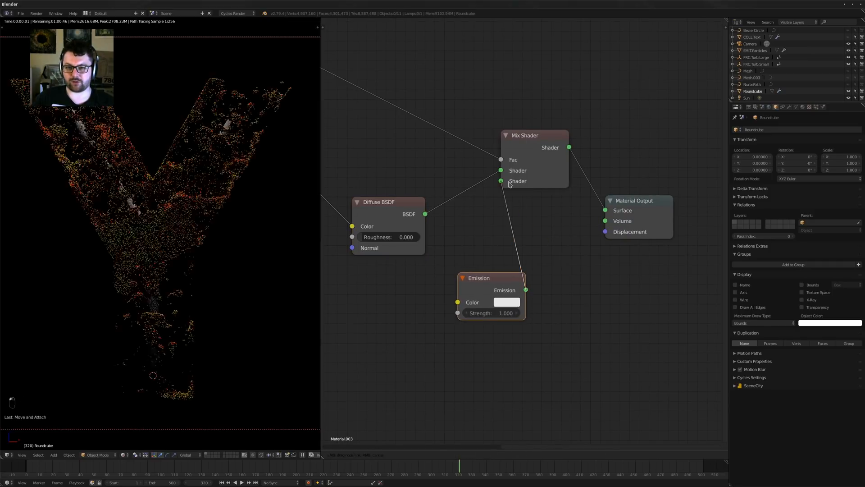
Move the Material Output and Mix Shader nodes farther from the other shaders to make room
middle_drag(597, 284, 469, 321)
drag(516, 269, 676, 336)
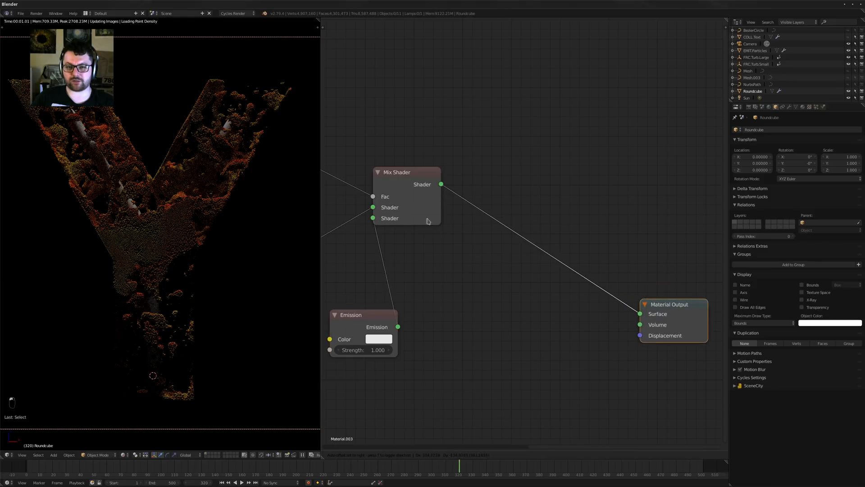
drag(387, 198, 526, 288)
middle_drag(406, 358, 462, 308)
Place the Emission node closer to the Mix Shader and set its strength to 5
scroll(462, 308, up, 1)
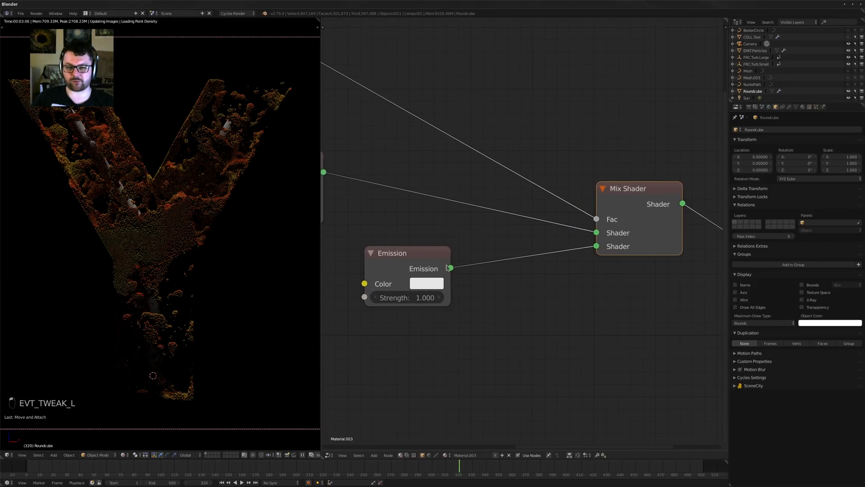
drag(392, 253, 466, 258)
click(488, 308)
text(5)
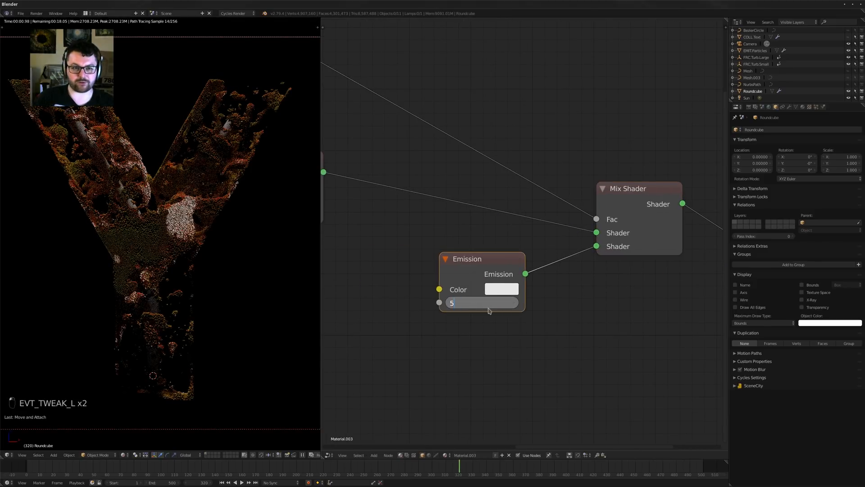
key(Return)
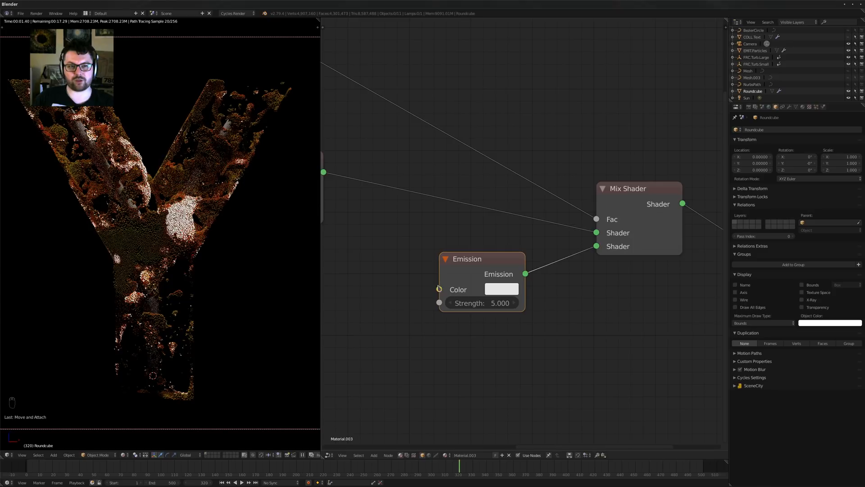
Set the Emission node's strength to 25 and tint its colour pale cream
click(482, 303)
text(25)
key(Return)
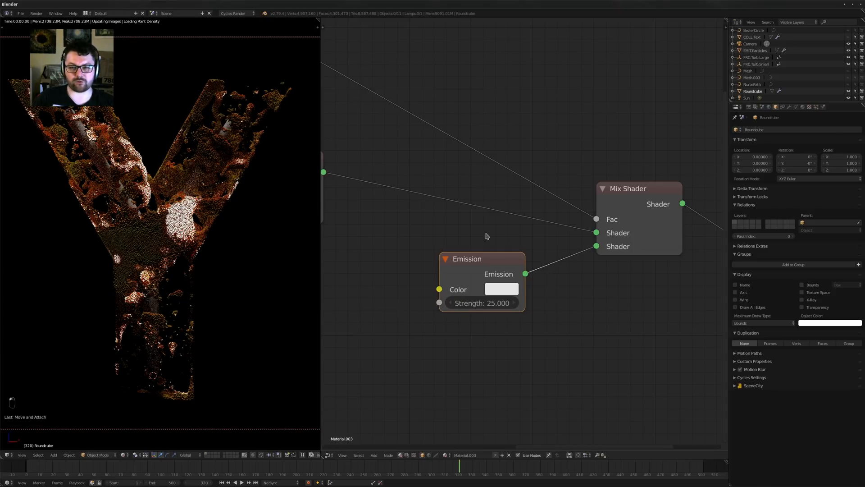
click(502, 289)
drag(536, 156, 532, 164)
ctrl+scroll(527, 236, left, 15)
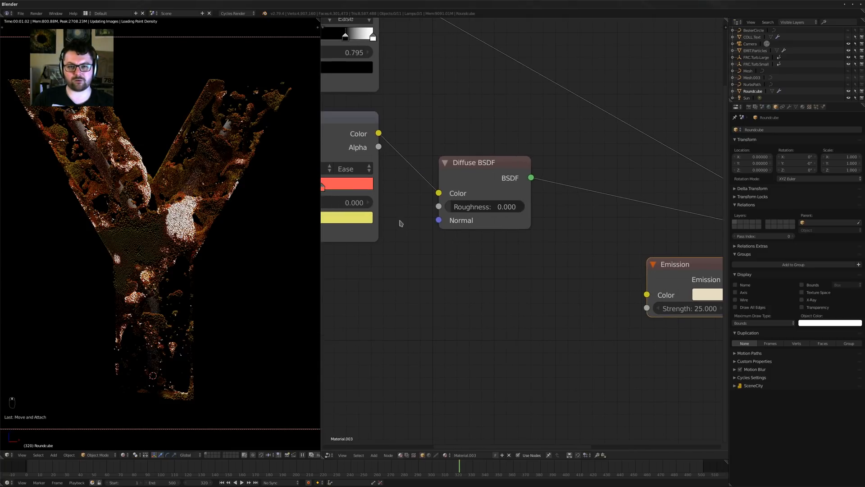
Shift the Emission colour to a warmer peach with RGB 0.800, 0.529, 0.349
shift+scroll(399, 222, up, 4)
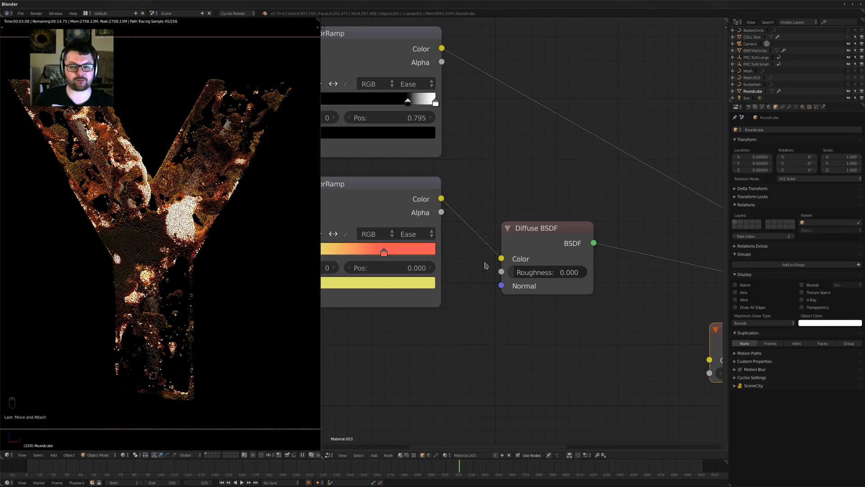
middle_drag(622, 265, 417, 268)
click(552, 345)
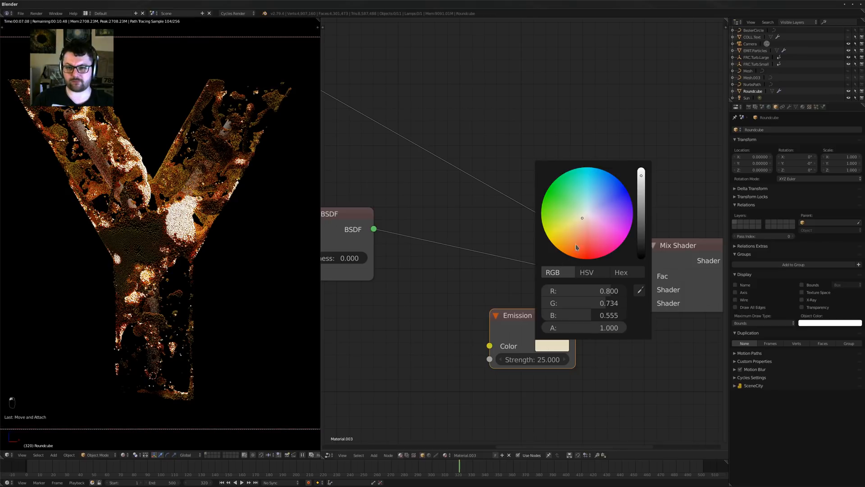
drag(588, 220, 581, 226)
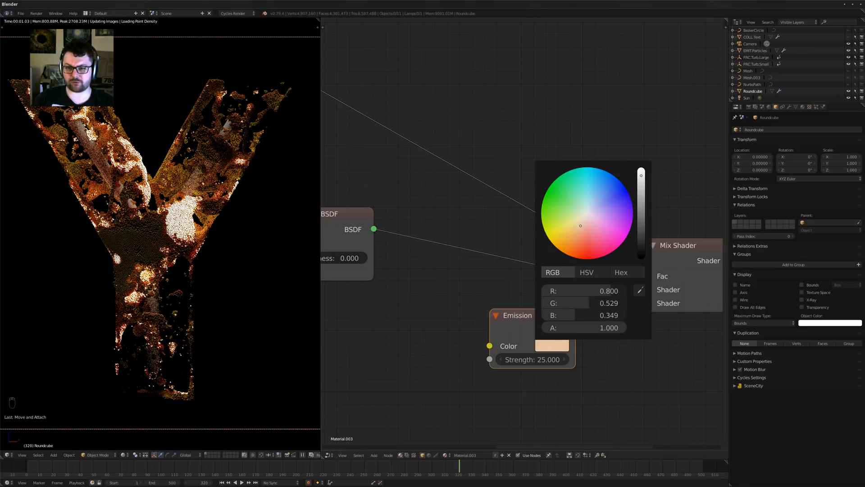
middle_drag(418, 348, 502, 341)
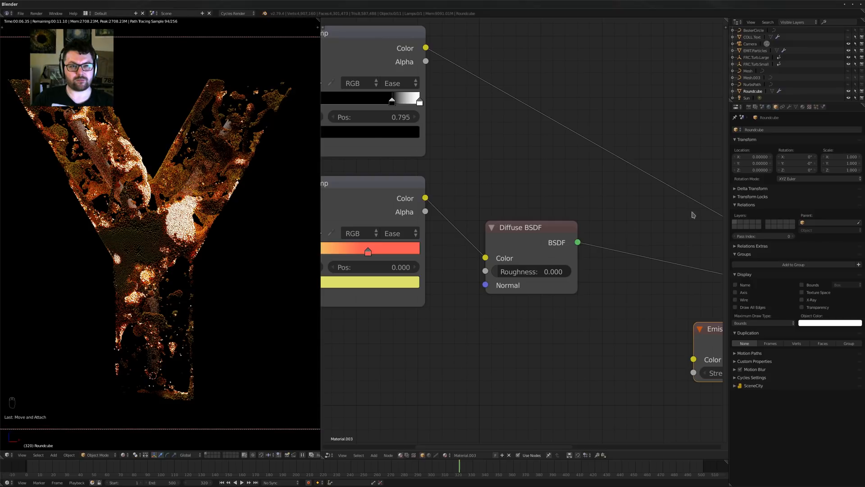
Select the Sun lamp and set its emission strength to 2.5
click(747, 98)
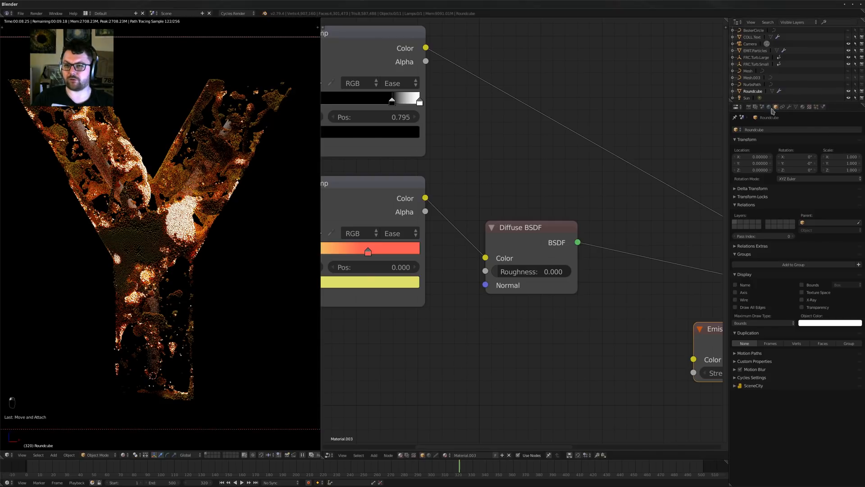
click(789, 107)
click(842, 223)
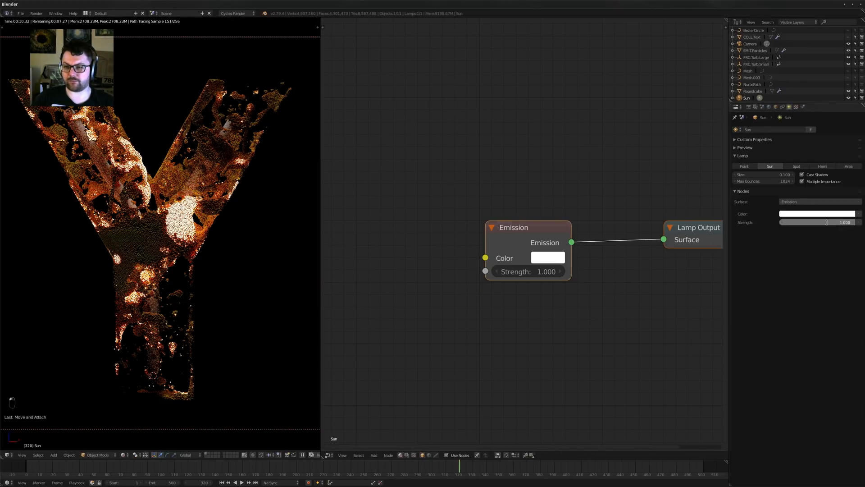
key(Return)
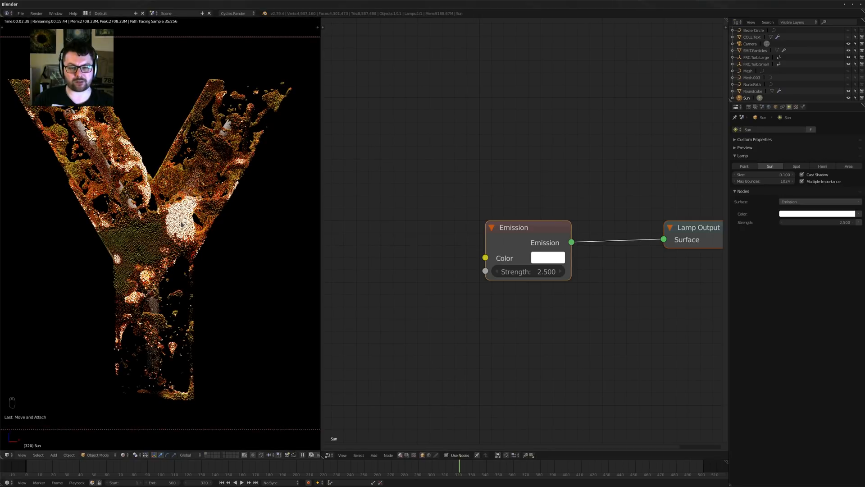
Leave the rendered preview, unhide the COLL.Text object and duplicate it in place
key(shift+z)
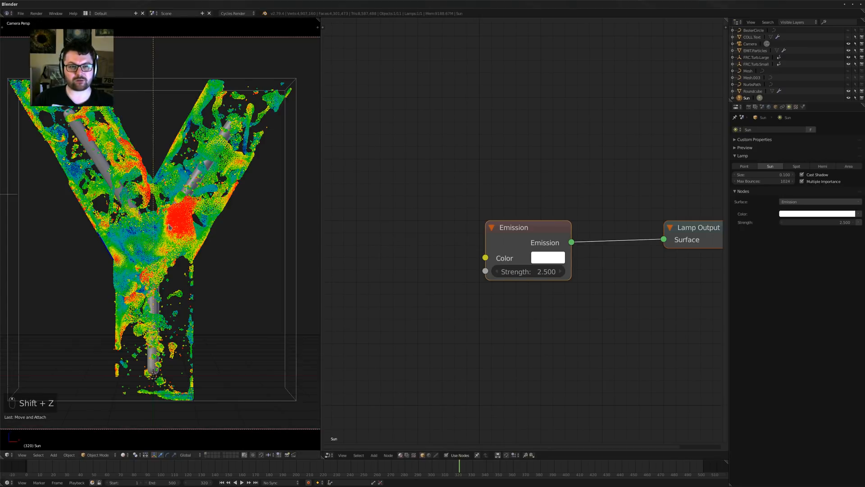
middle_drag(174, 225, 129, 198)
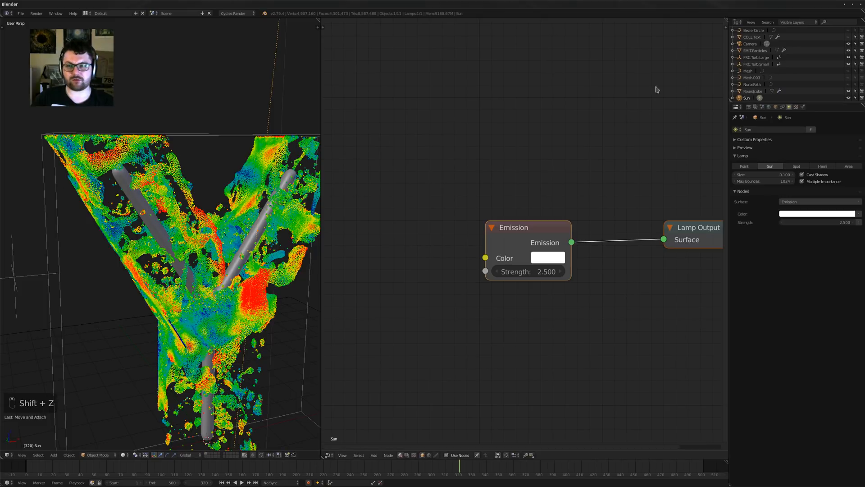
click(754, 38)
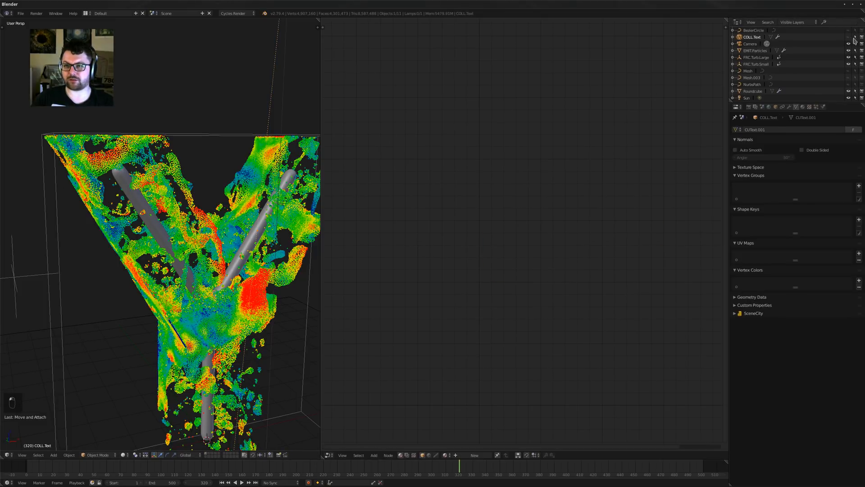
click(848, 37)
shift+middle_drag(225, 177, 209, 173)
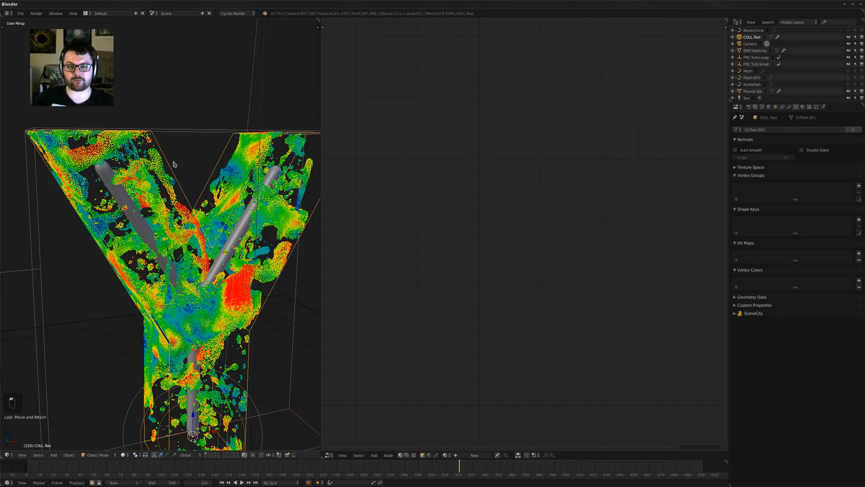
key(shift+d)
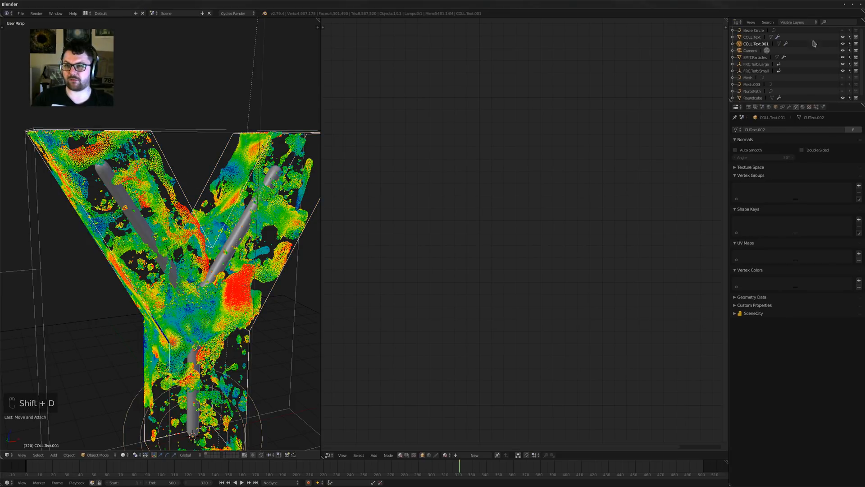
Turn off visibility, selection and rendering for the original COLL.Text and rename its duplicate MESH.Text
drag(843, 38, 856, 37)
double_click(756, 44)
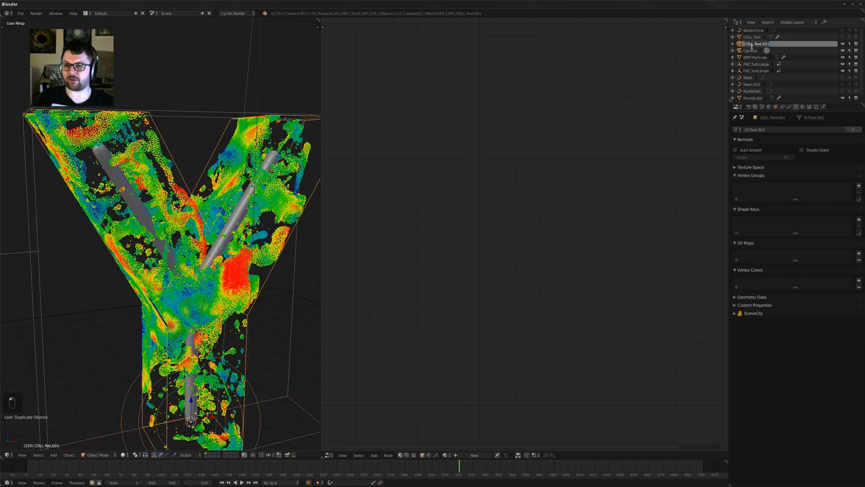
text(MESH.Text)
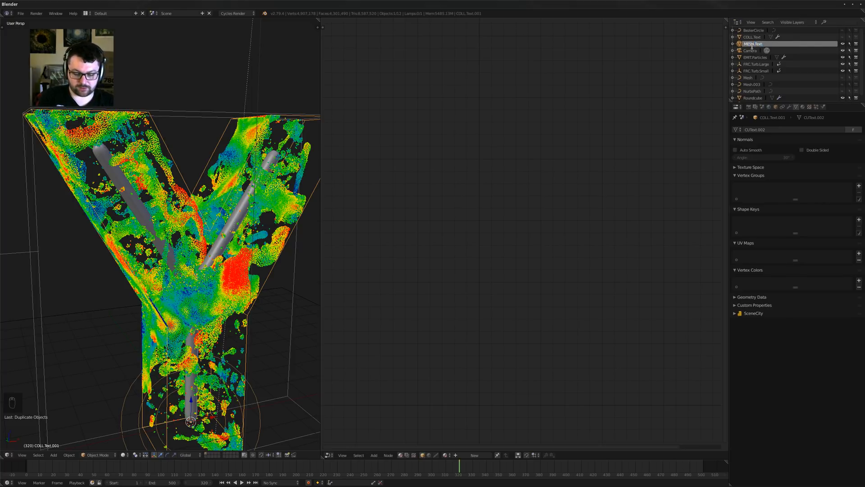
key(Return)
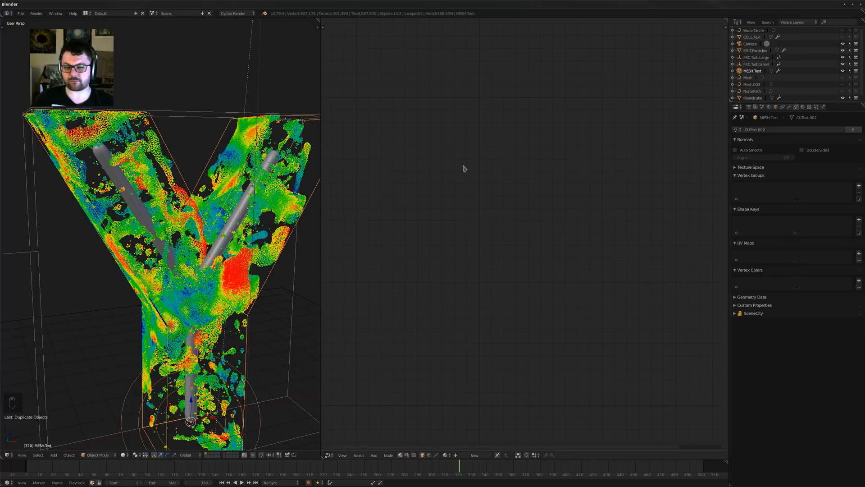
Widen the 3D view and examine the duplicated Y outline and the emitter tube among the particles
middle_drag(239, 194, 216, 217)
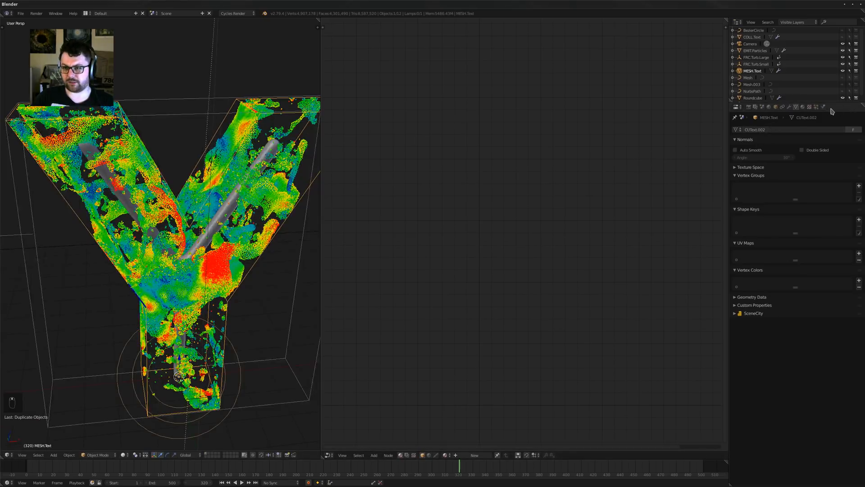
middle_drag(315, 188, 324, 221)
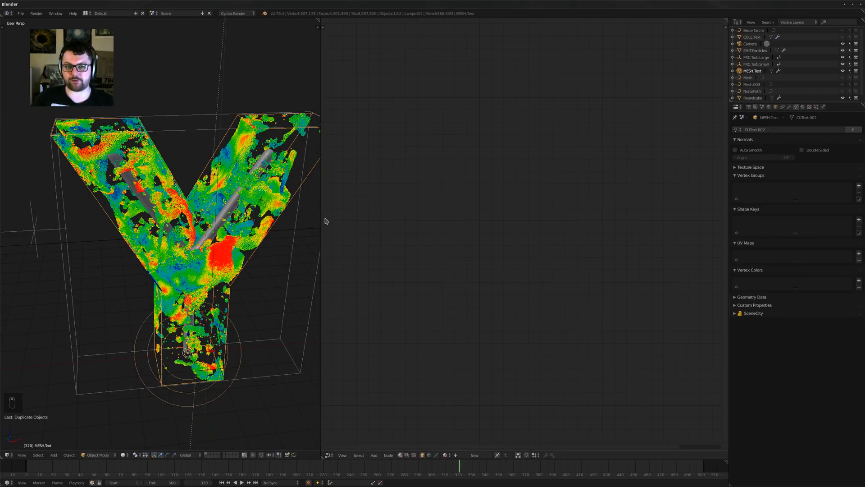
drag(321, 226, 446, 222)
scroll(261, 193, up, 3)
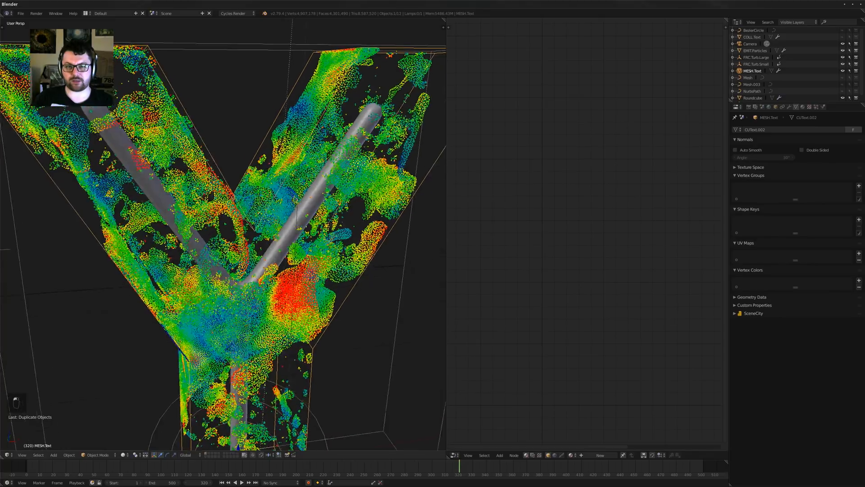
scroll(259, 193, down, 2)
middle_drag(255, 194, 270, 186)
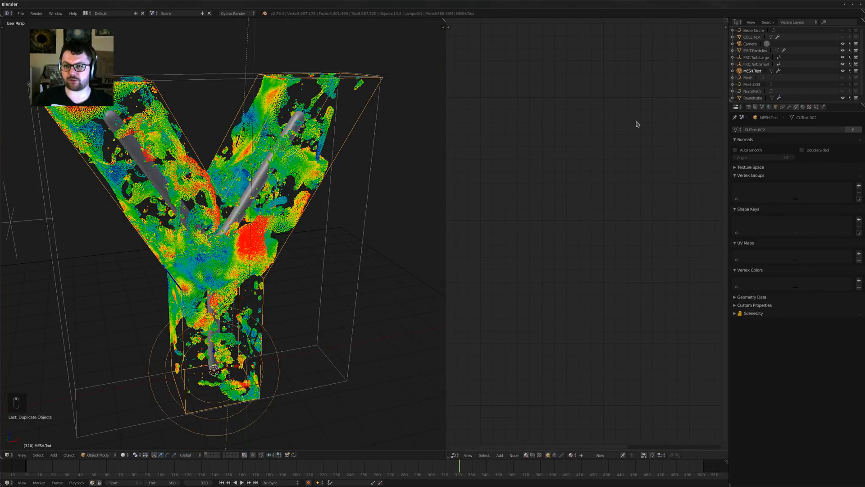
scroll(257, 143, down, 2)
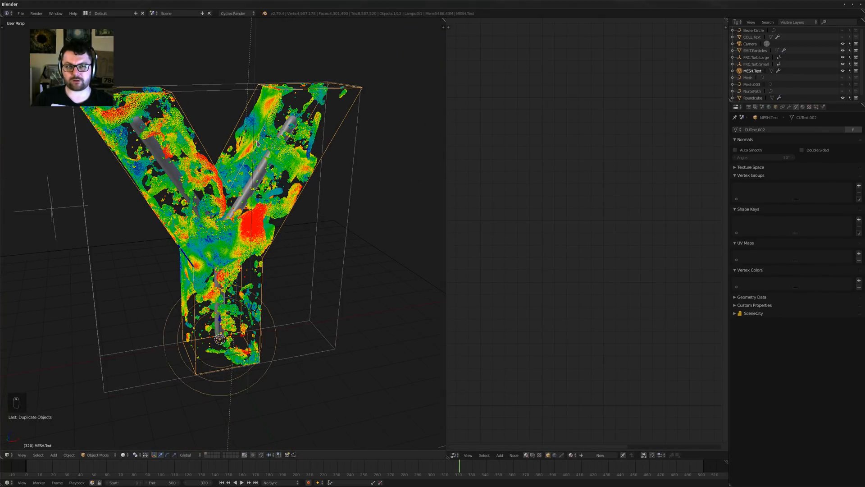
scroll(257, 143, up, 3)
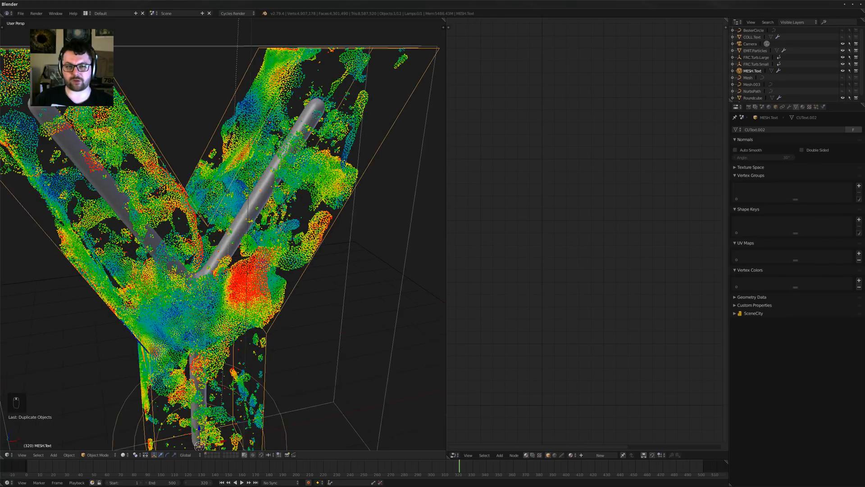
Duplicate the EMIT.Particles tube in place and remove both particle systems from the copy
right_click(314, 186)
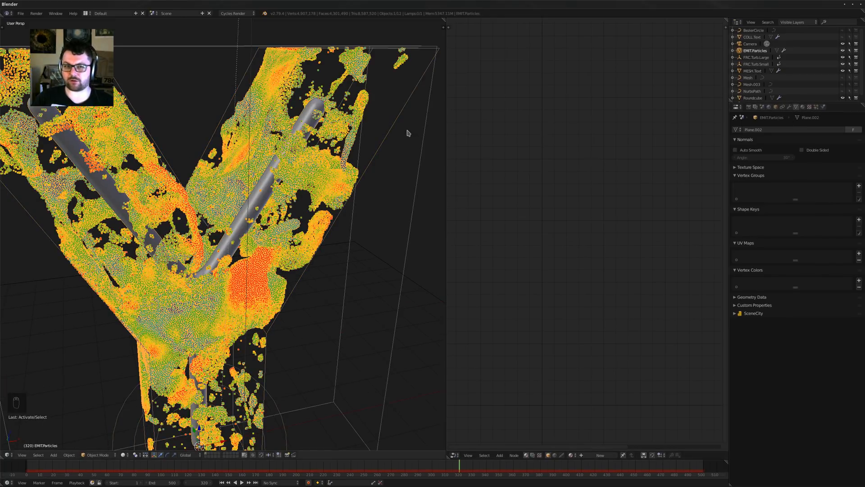
key(shift+d)
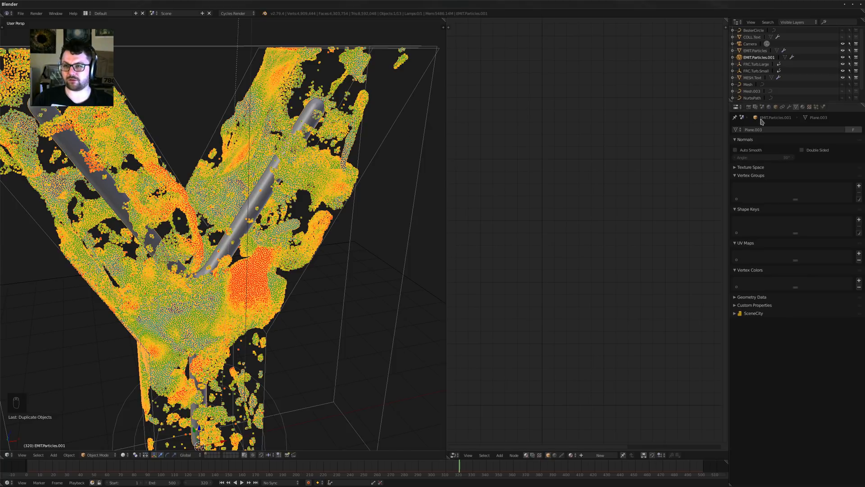
click(816, 107)
click(854, 137)
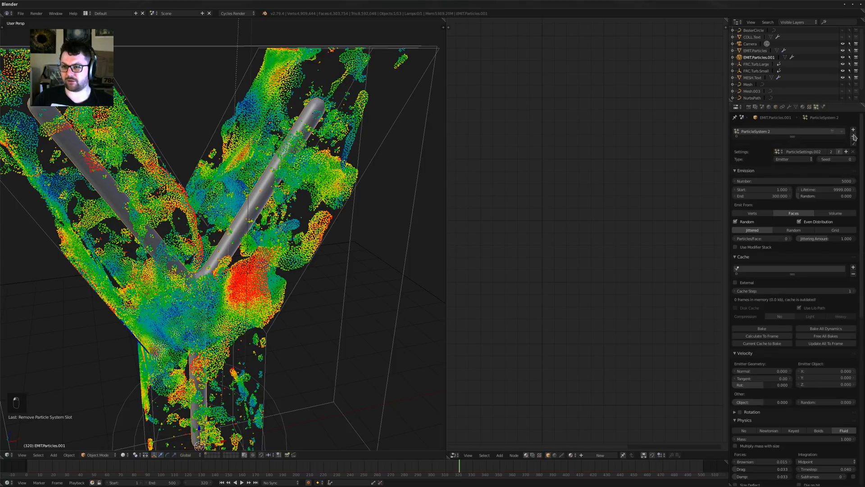
click(854, 137)
Shrink all of the duplicated tube's geometry along its normals by about 0.1 in Edit Mode using Shrink/Fatten
middle_drag(288, 243, 273, 257)
key(Tab)
key(a)
key(a)
key(a)
key(a)
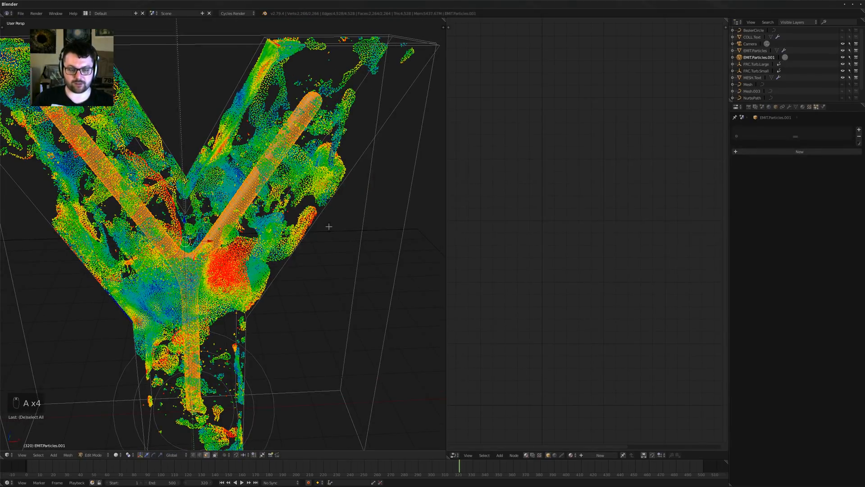
key(alt+s)
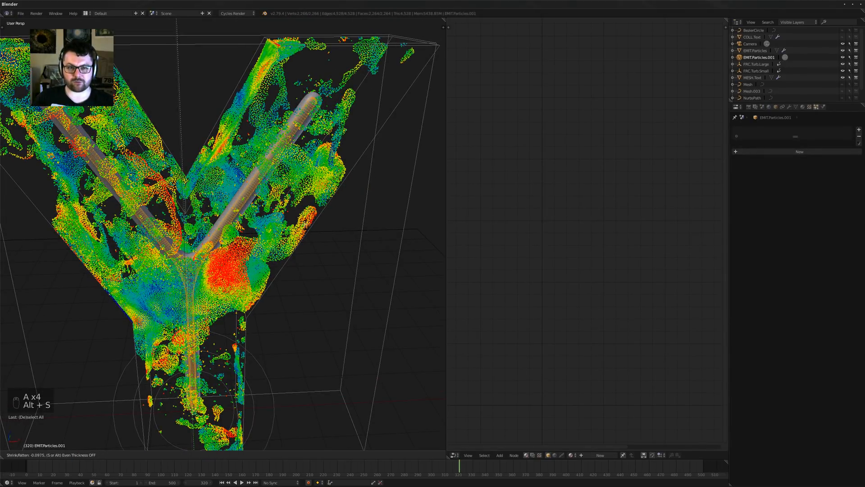
click(305, 235)
mouse_move(305, 235)
shift+middle_down()
mouse_move(307, 214)
mouse_move(305, 233)
shift+middle_up()
key(Tab)
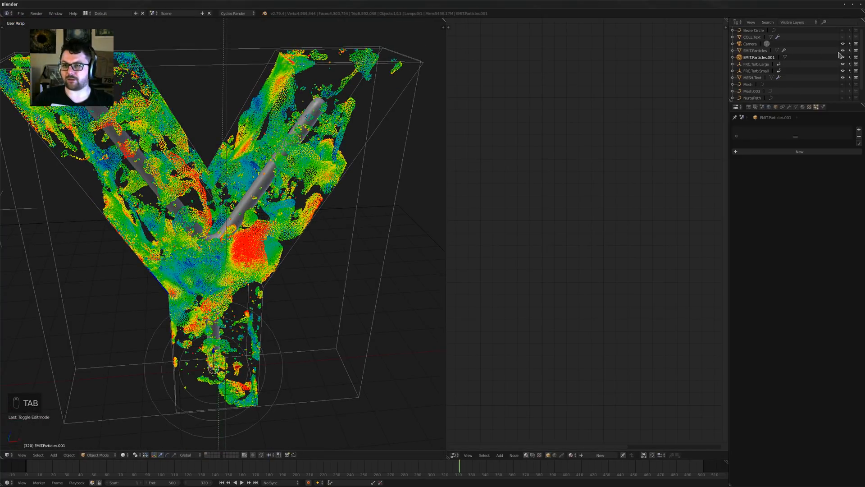
Turn off visibility, selection and rendering for the original EMIT.Particles, and frame the scene through the camera in a narrower 3D view
drag(843, 51, 856, 51)
middle_drag(311, 143, 297, 138)
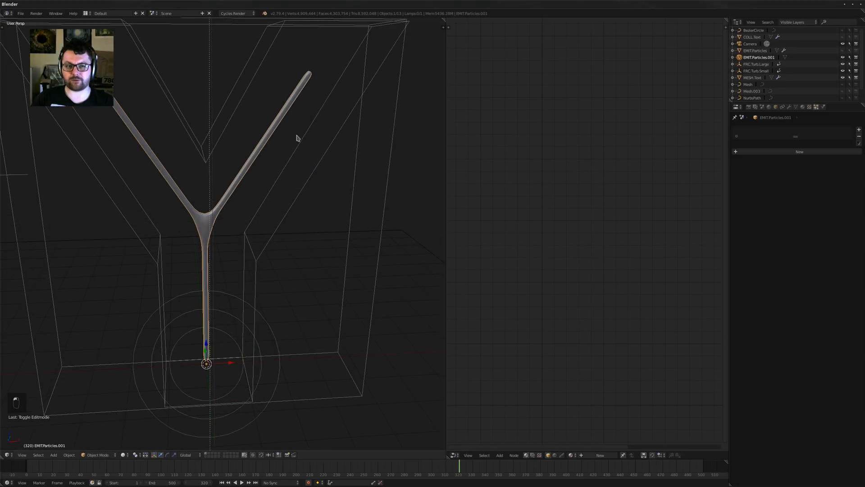
key(KP_0)
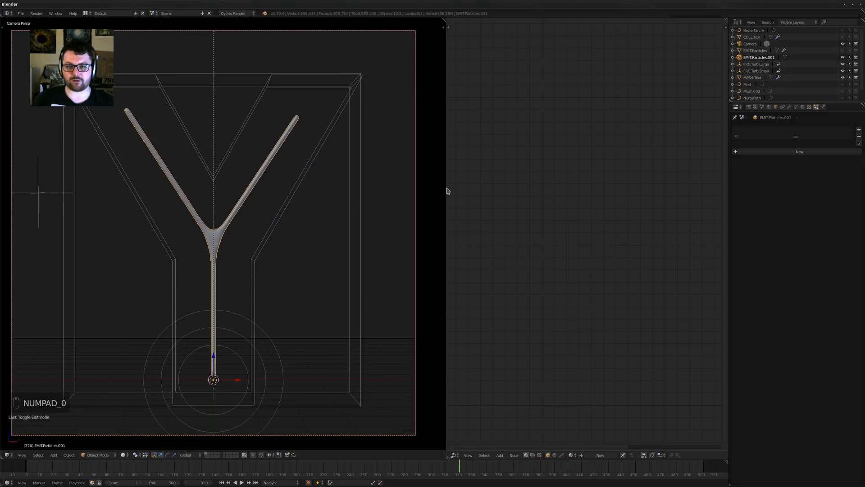
drag(446, 189, 303, 199)
key(Home)
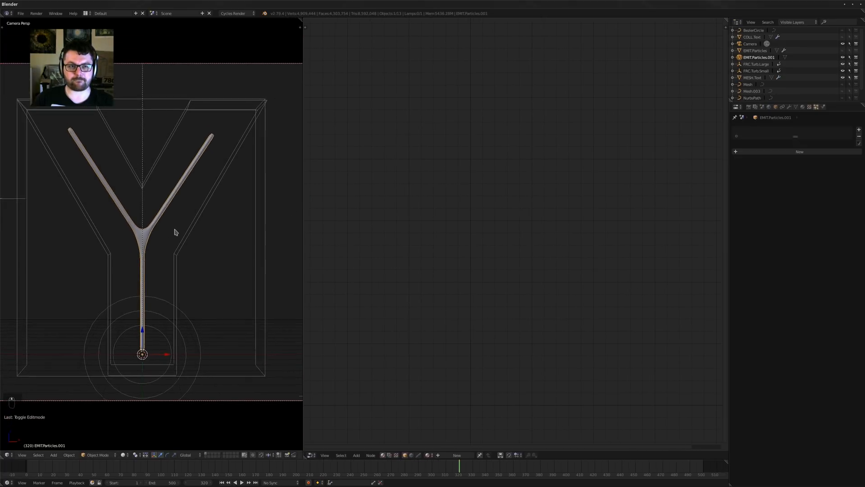
drag(301, 226, 296, 225)
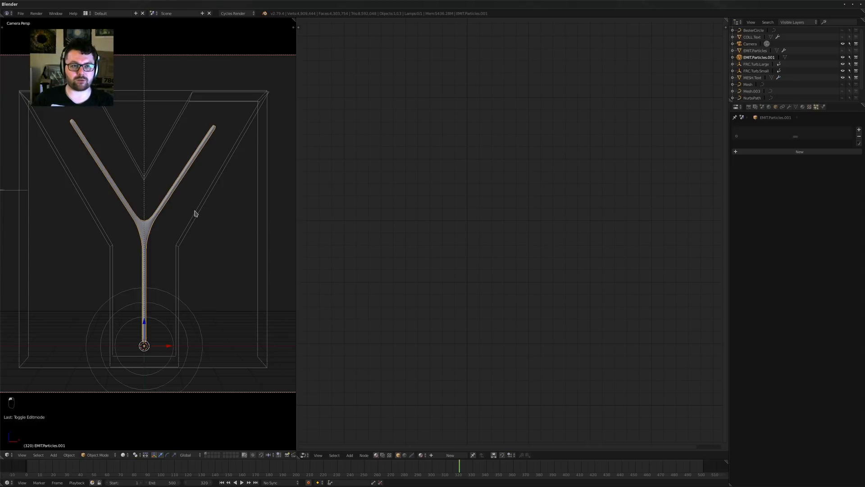
Preview the Y with its new text mesh in rendered shading, and return to solid shading to inspect the tube
key(shift+z)
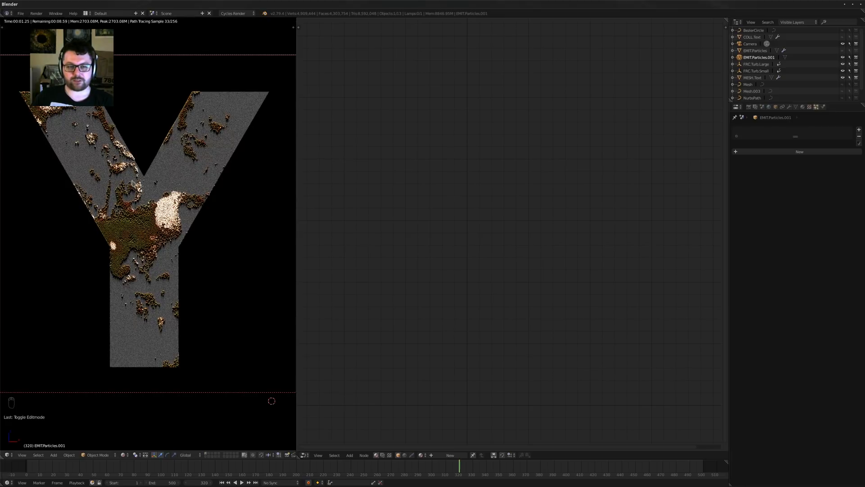
key(shift+z)
middle_drag(134, 182, 180, 243)
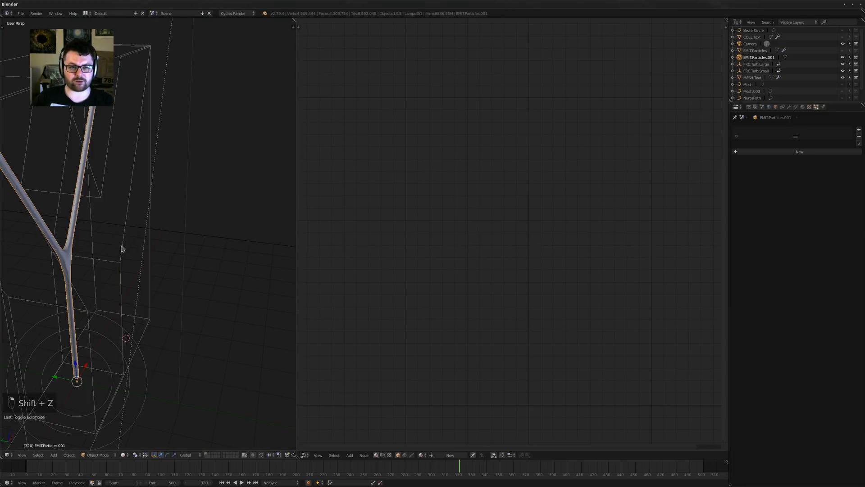
Widen all of MESH.Text's geometry along global Y by about 1.12 in Edit Mode, and enlarge the 3D view
middle_drag(121, 248, 179, 255)
right_click(179, 255)
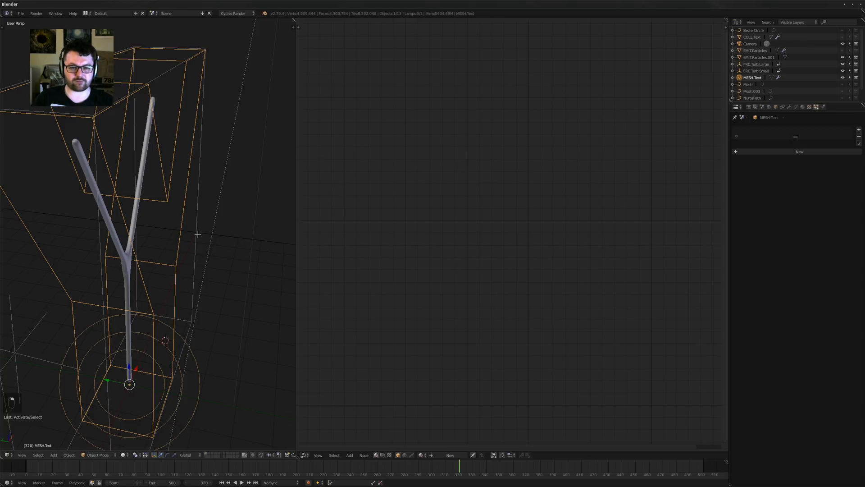
key(Tab)
key(a)
key(a)
scroll(194, 252, up, 3)
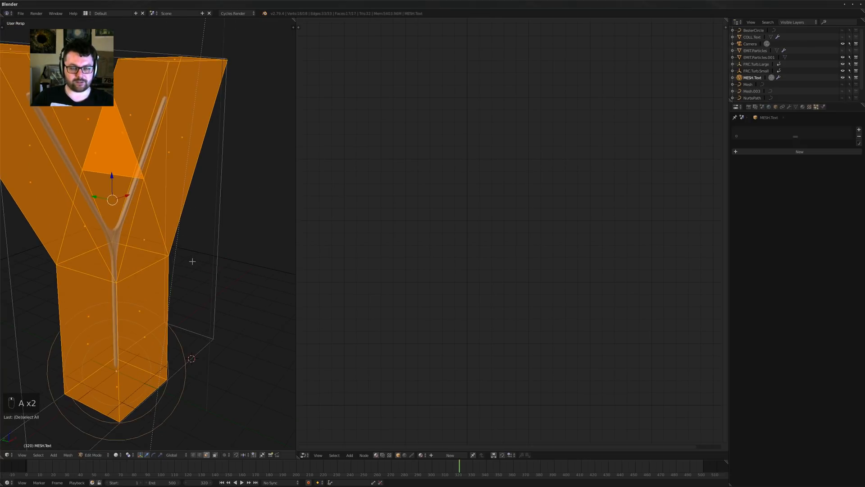
key(s)
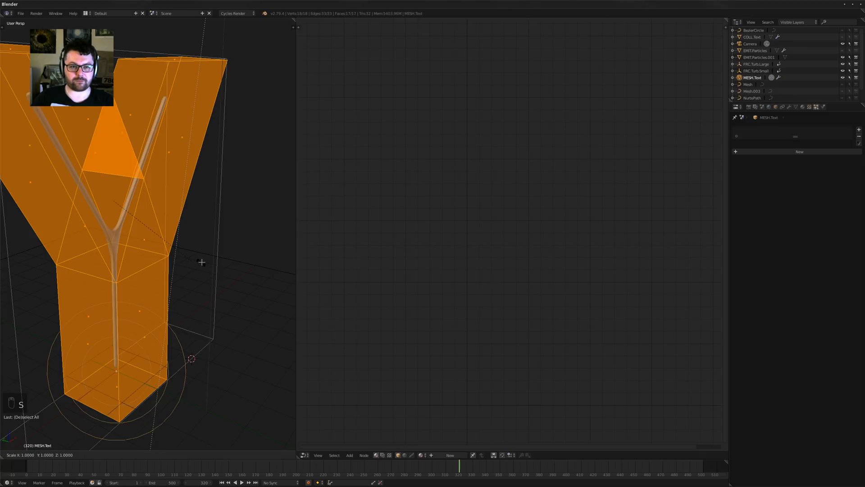
key(y)
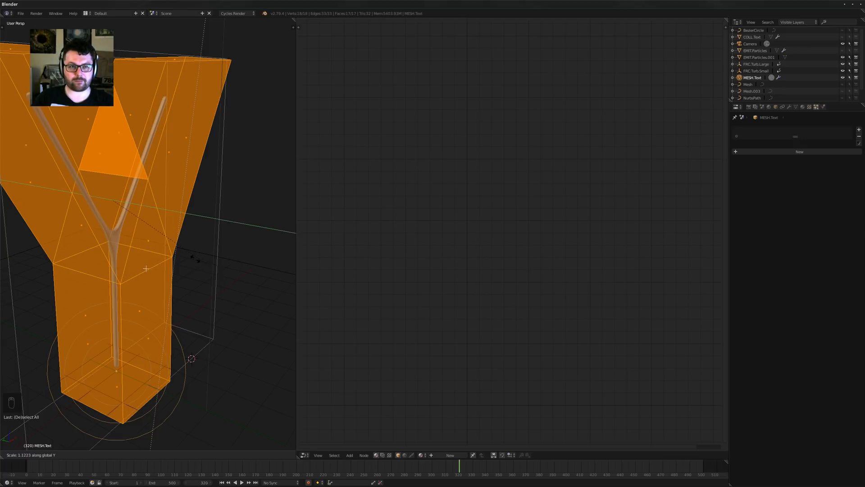
click(195, 259)
middle_drag(195, 258, 185, 295)
scroll(184, 258, down, 2)
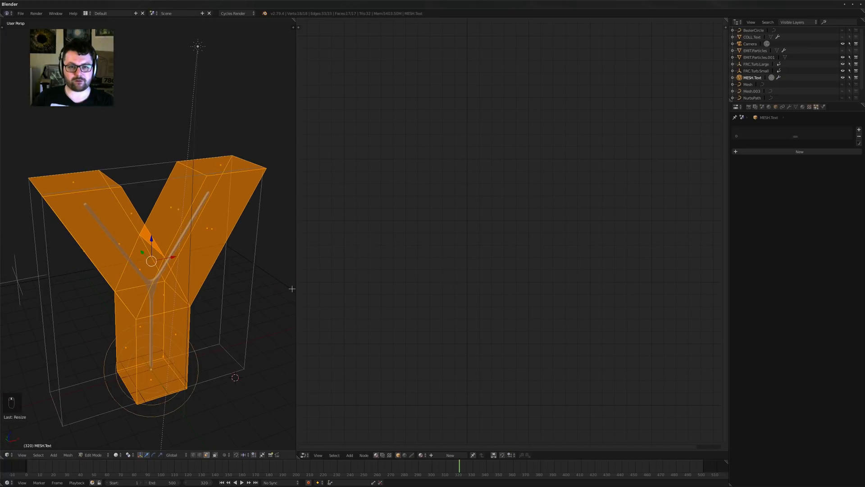
drag(295, 289, 420, 290)
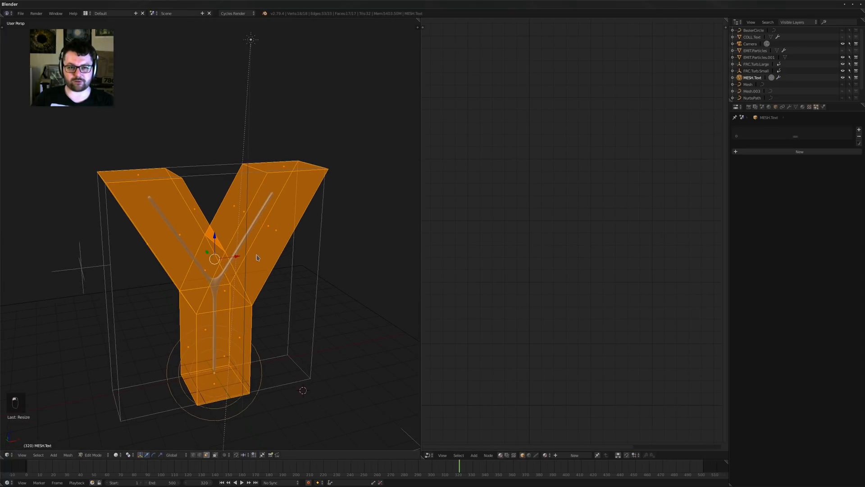
key(Tab)
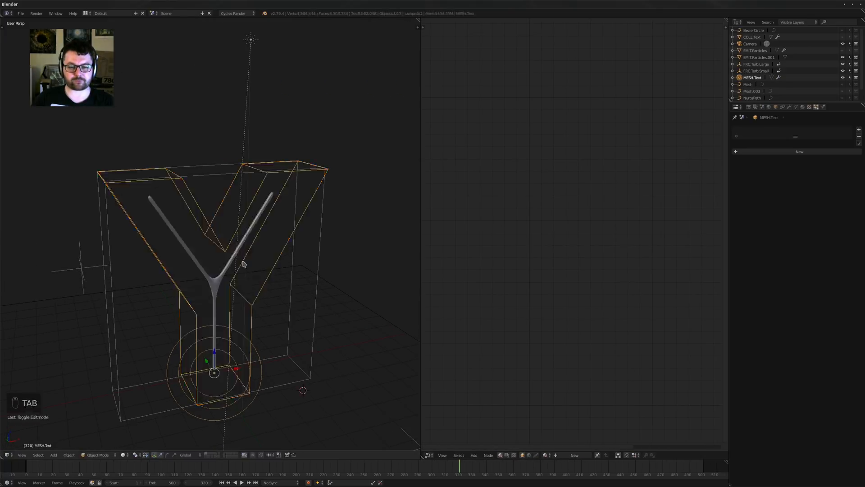
Remove the force field and collision physics from MESH.Text
middle_drag(244, 264, 251, 262)
click(789, 106)
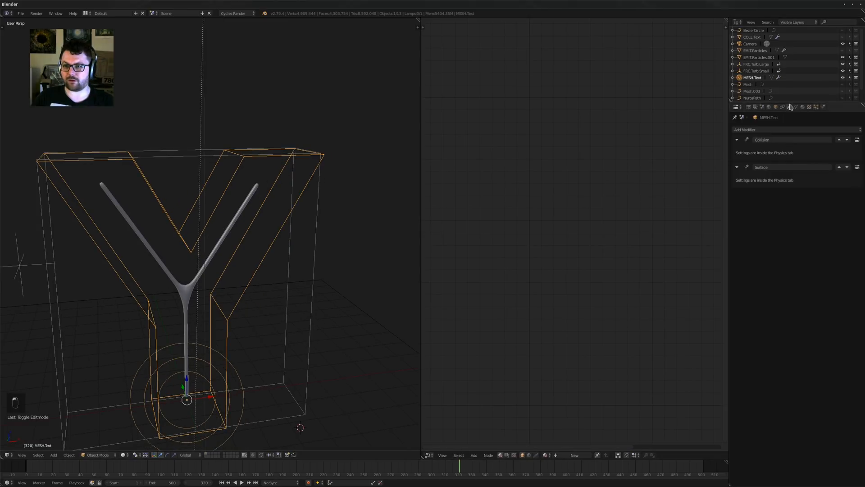
click(768, 129)
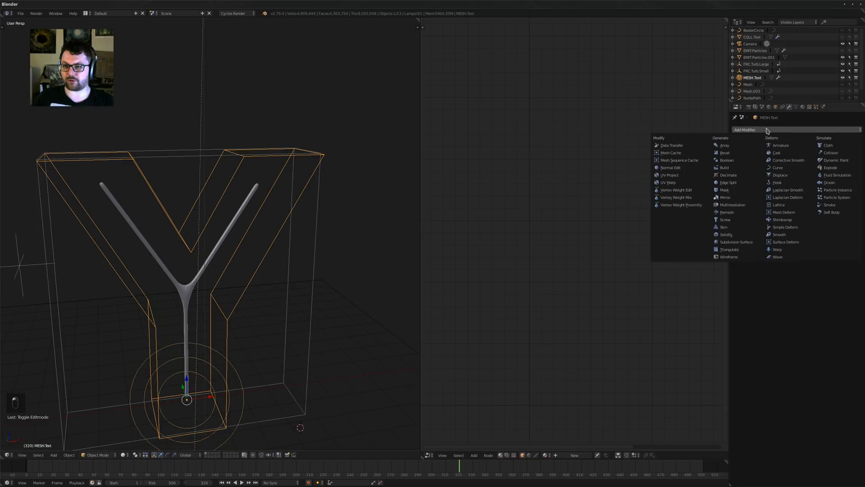
click(823, 107)
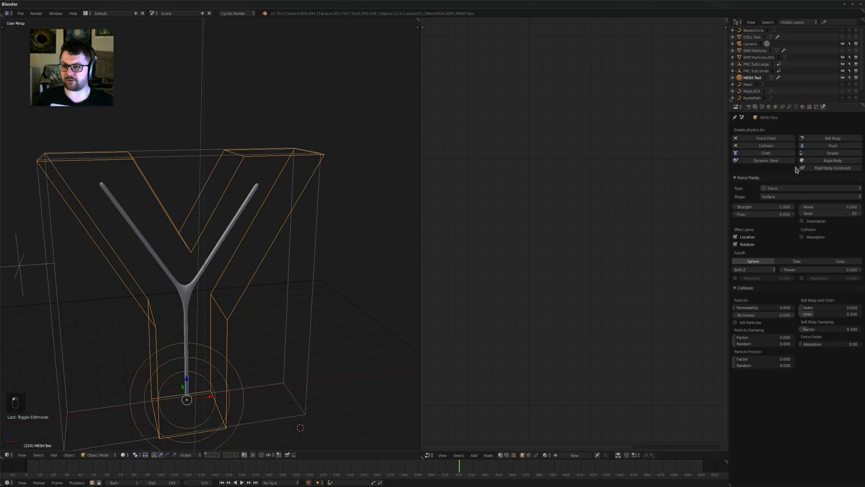
click(752, 139)
click(816, 107)
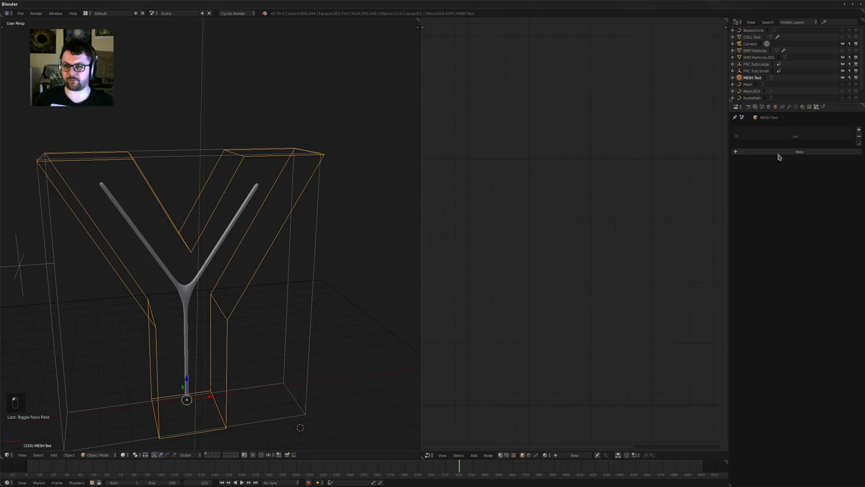
Add a Bevel modifier with 3 segments to MESH.Text
click(790, 108)
click(750, 130)
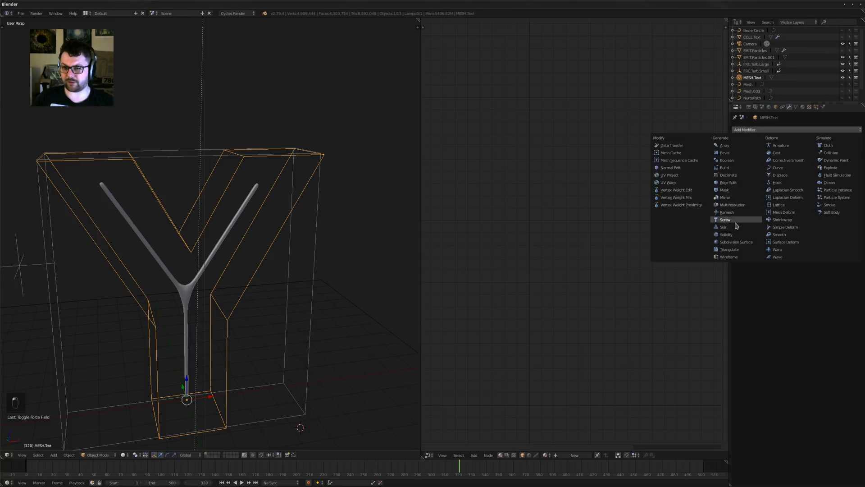
click(725, 153)
scroll(211, 210, up, 4)
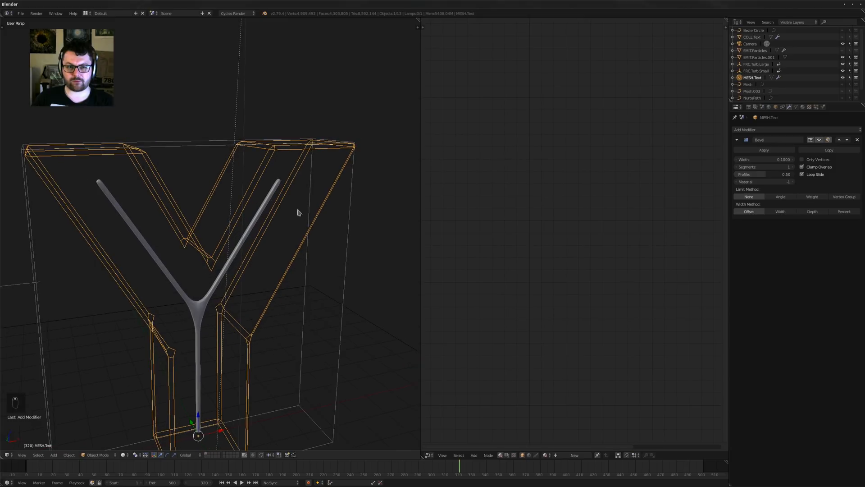
click(792, 167)
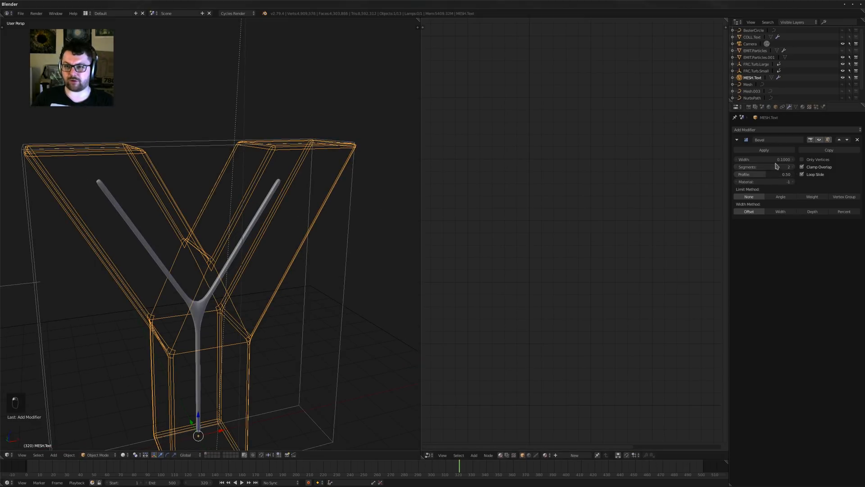
click(792, 166)
mouse_move(238, 180)
middle_down()
mouse_move(226, 183)
mouse_move(323, 174)
mouse_move(314, 186)
mouse_move(299, 170)
middle_up()
key(z)
key(z)
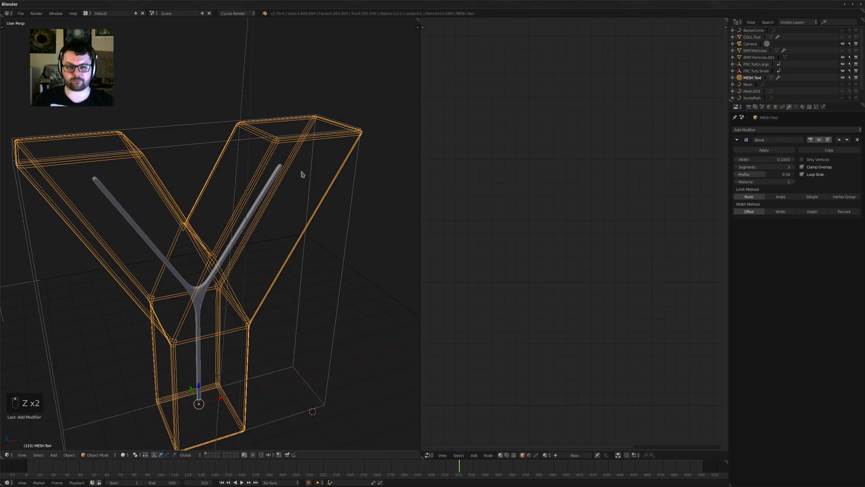
Set MESH.Text's maximum draw type to Textured and shade the mesh smooth
click(775, 107)
click(734, 324)
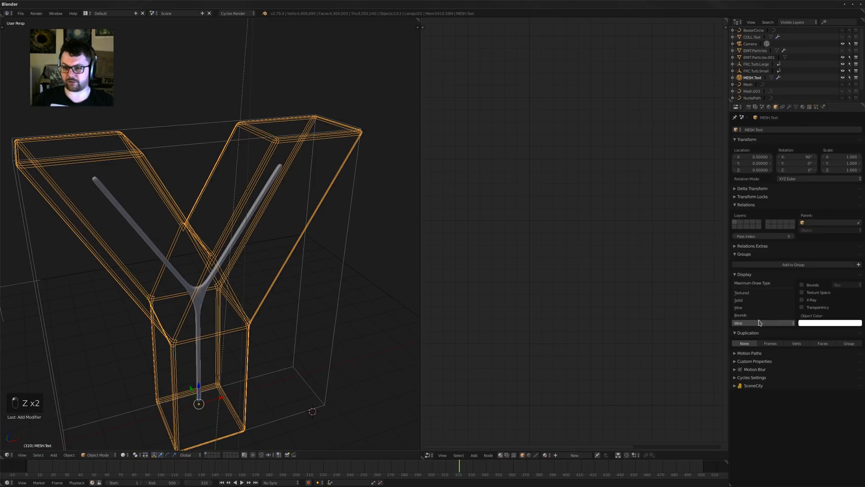
click(732, 299)
middle_drag(153, 248, 231, 237)
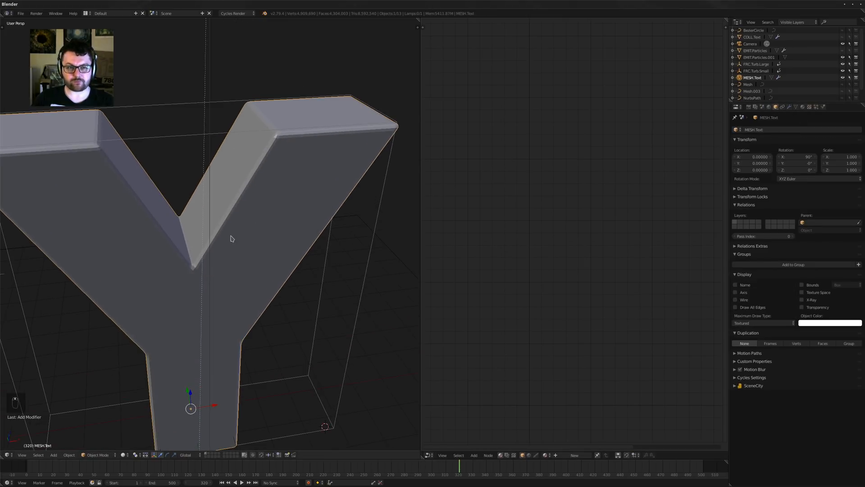
key(t)
click(19, 120)
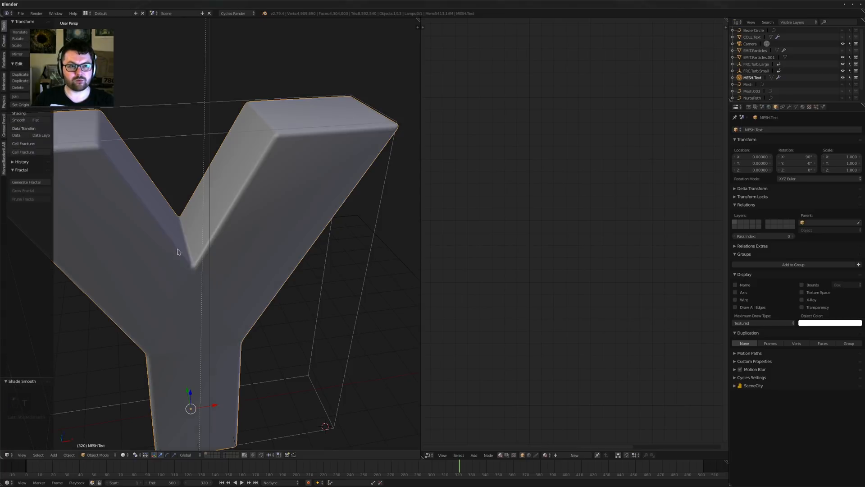
mouse_move(181, 247)
middle_down()
mouse_move(293, 259)
mouse_move(271, 284)
mouse_move(288, 291)
middle_up()
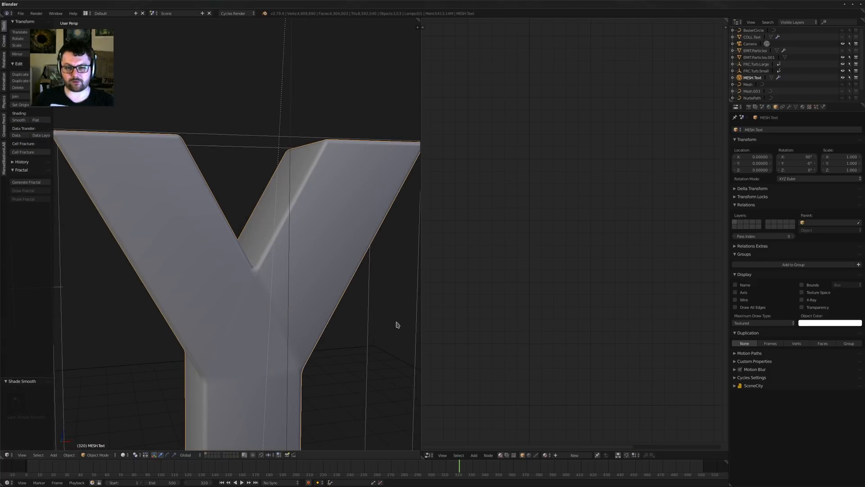
Add a level 2 Subdivision Surface to MESH.Text and inspect its rounded edges
key(ctrl+2)
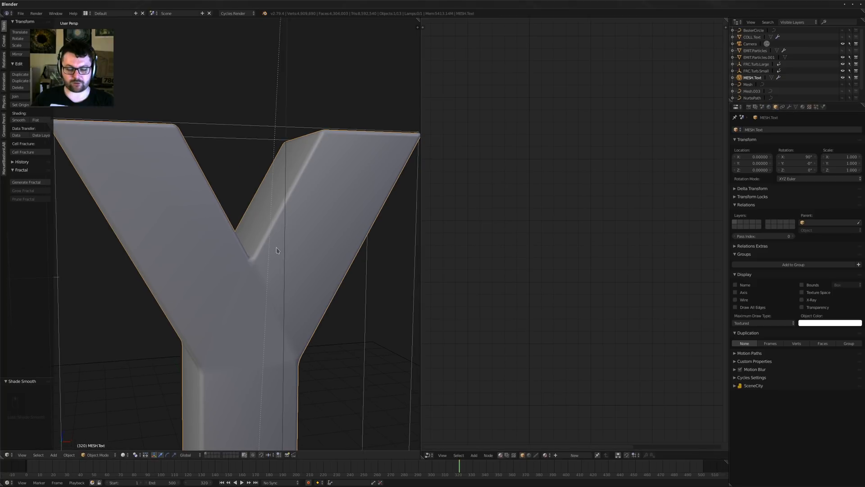
mouse_move(291, 248)
middle_down()
mouse_move(321, 236)
mouse_move(305, 242)
middle_up()
click(789, 107)
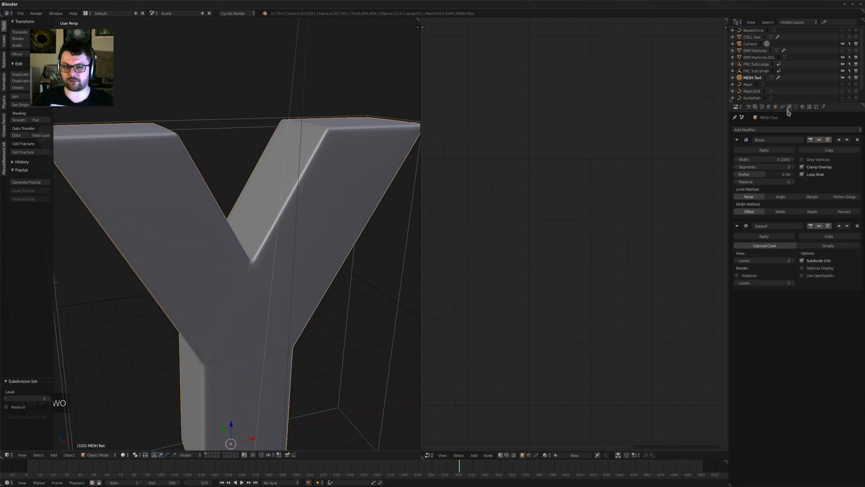
middle_drag(212, 212, 234, 341)
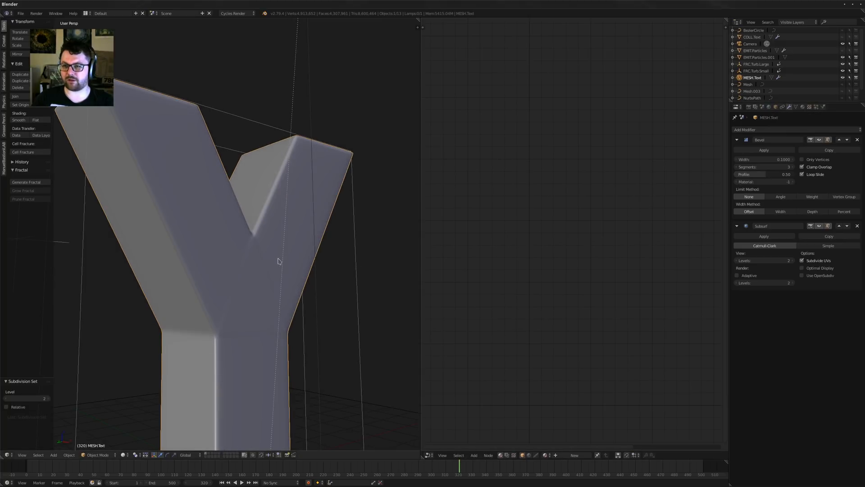
Try the Angle limit method on the Bevel modifier, and restore the limit to None
click(779, 197)
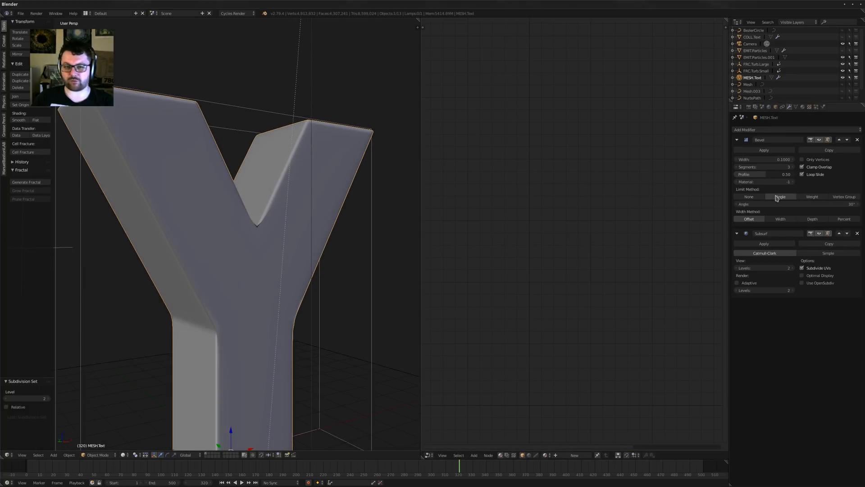
click(749, 196)
middle_drag(236, 222, 280, 237)
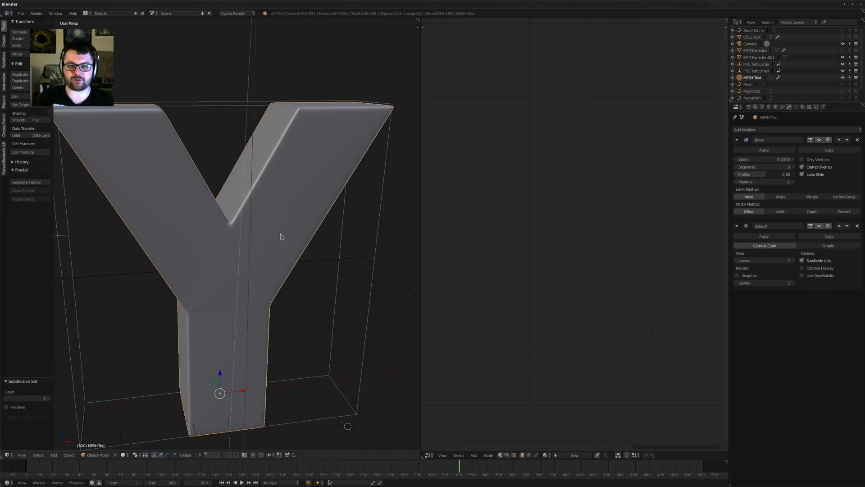
Add a Solidify modifier to MESH.Text between Bevel and Subsurf, with an offset of 1
click(767, 130)
click(718, 235)
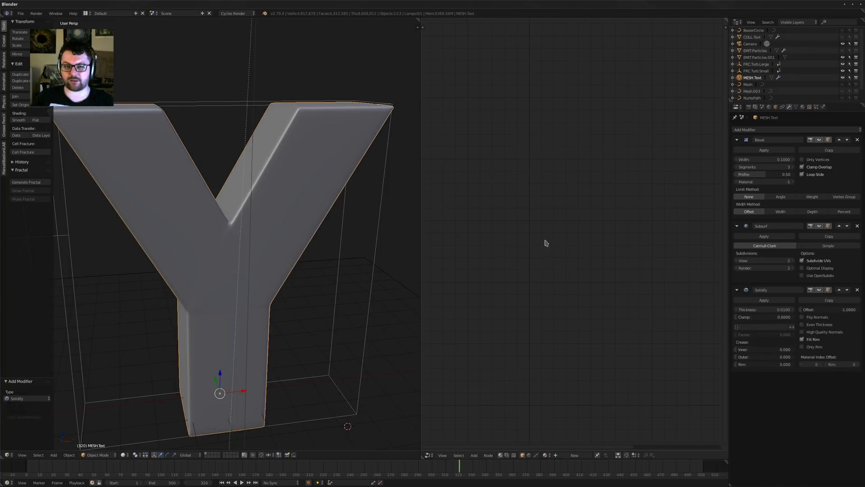
click(839, 291)
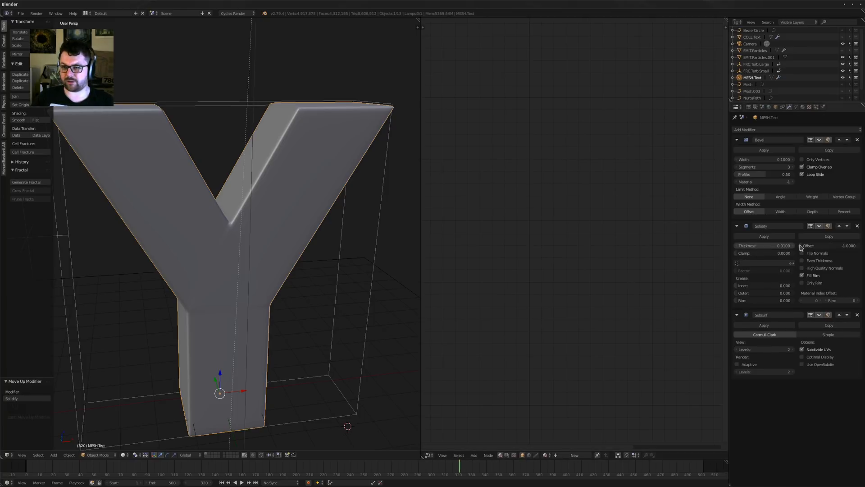
click(833, 246)
text(1)
key(Return)
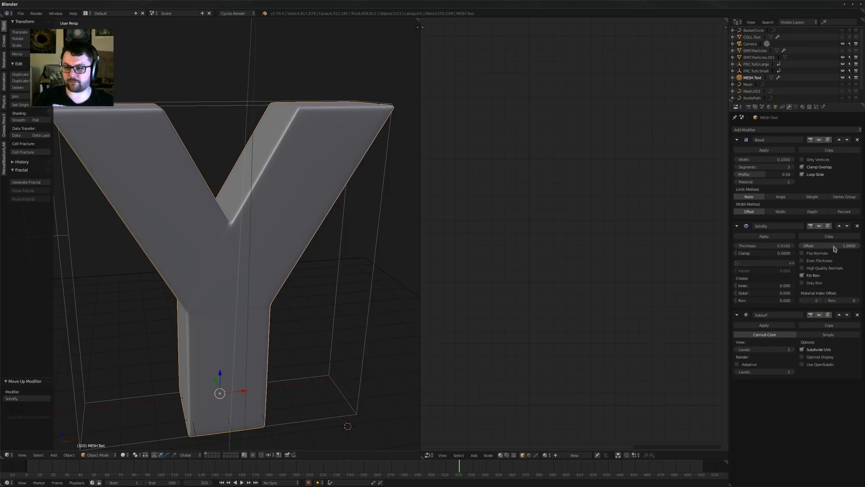
Try a Solidify thickness of 0.1 and inspect the shell's wall in wireframe
click(752, 247)
text(0.1)
key(Return)
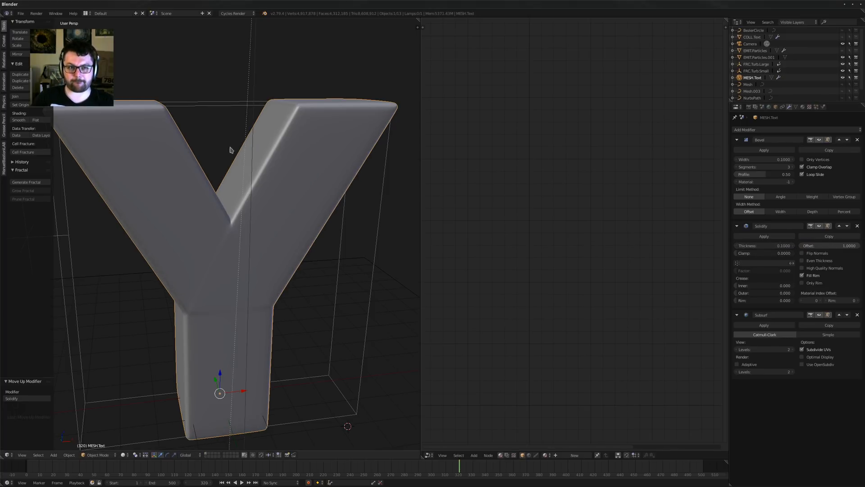
key(z)
scroll(239, 206, up, 3)
scroll(239, 207, up, 3)
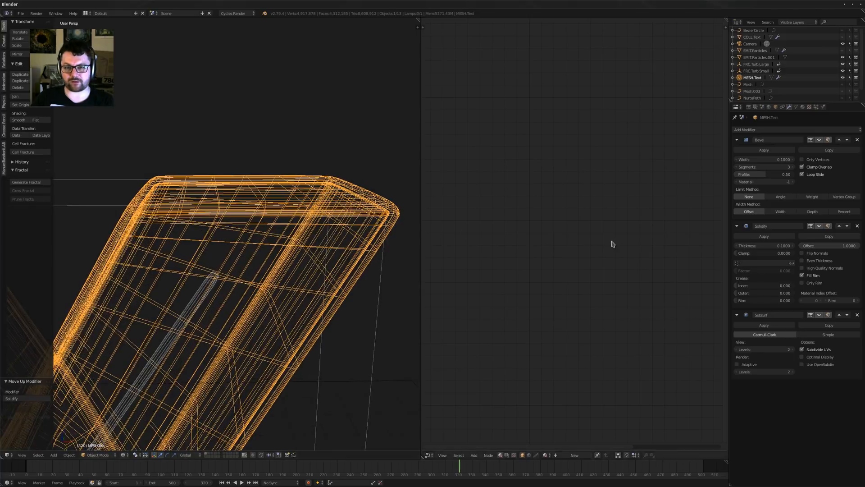
Set the Solidify thickness to 0.025 and inspect the deselected Y in solid shading
click(785, 244)
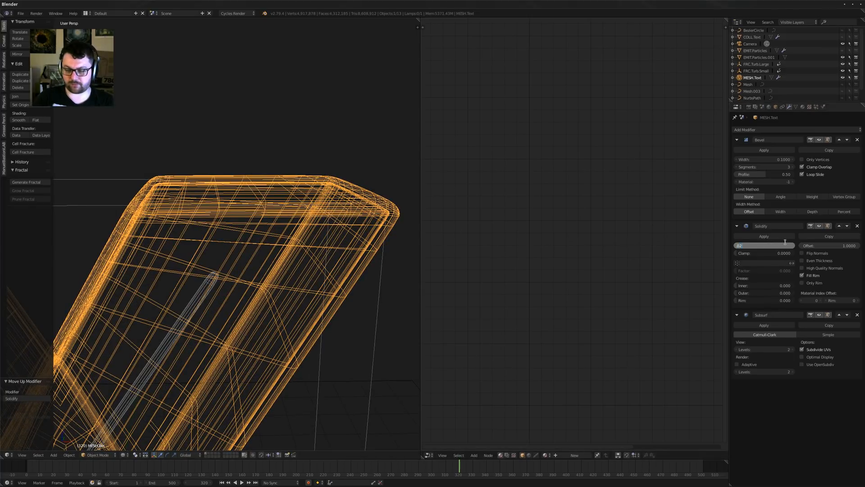
key(Return)
scroll(271, 209, down, 5)
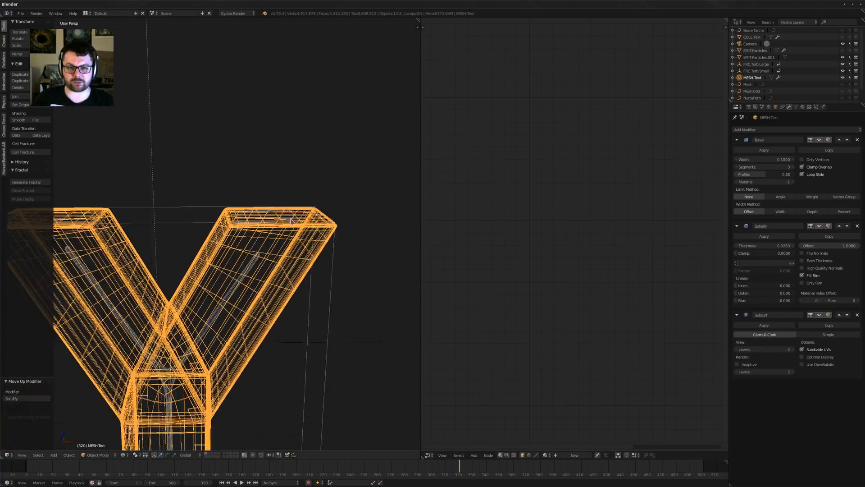
middle_drag(271, 210, 265, 267)
key(a)
key(z)
scroll(253, 266, up, 2)
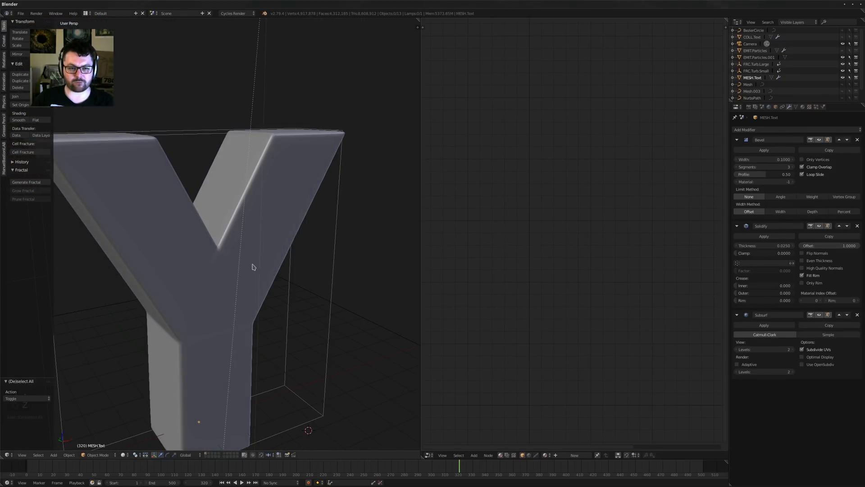
Hide the tool shelf and frame the Y through the camera in a narrower 3D view
key(t)
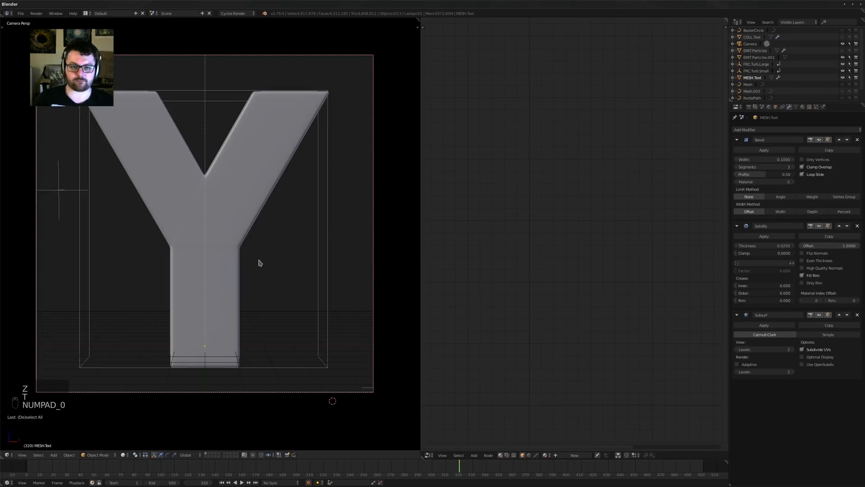
shift+middle_drag(273, 205, 277, 214)
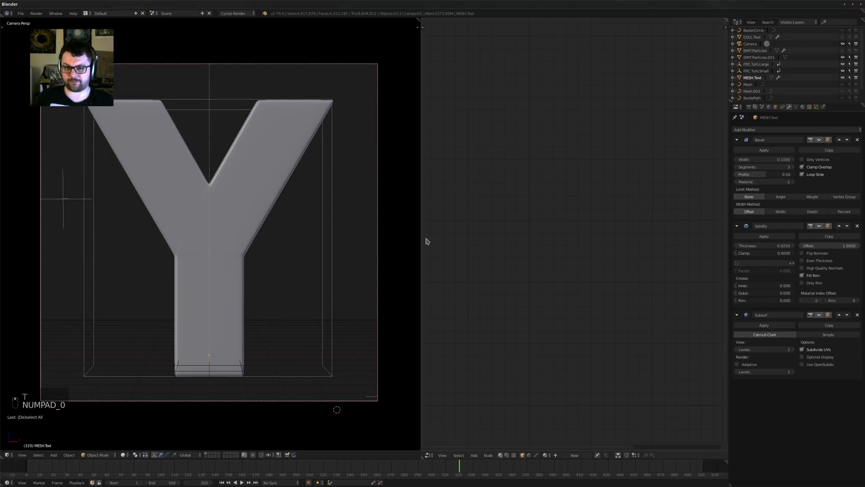
drag(420, 242, 291, 243)
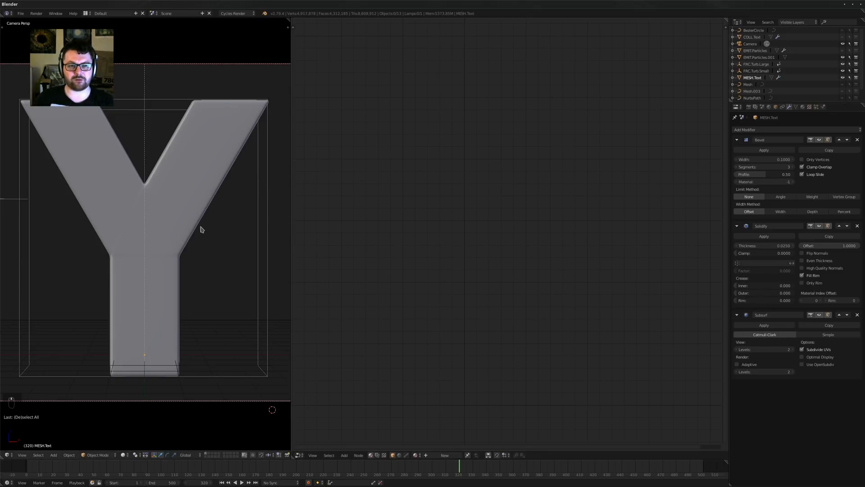
Preview the Y rendered and give MESH.Text a new material with its default Diffuse BSDF node removed
key(shift+z)
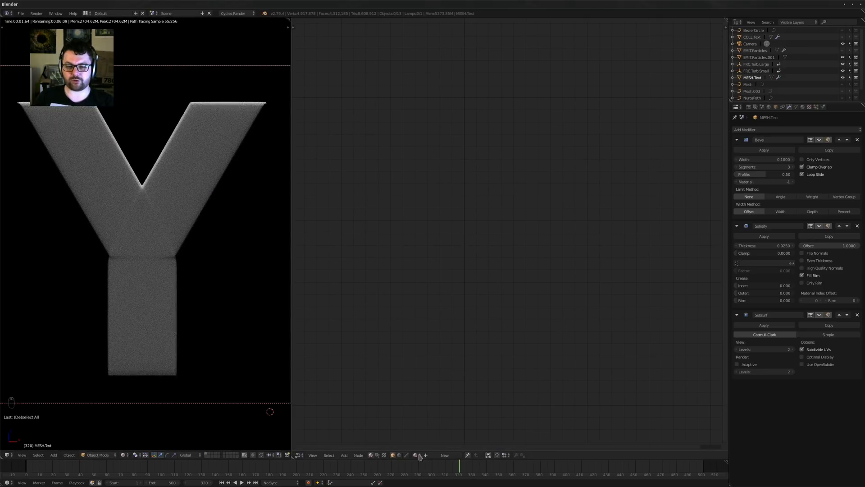
click(446, 456)
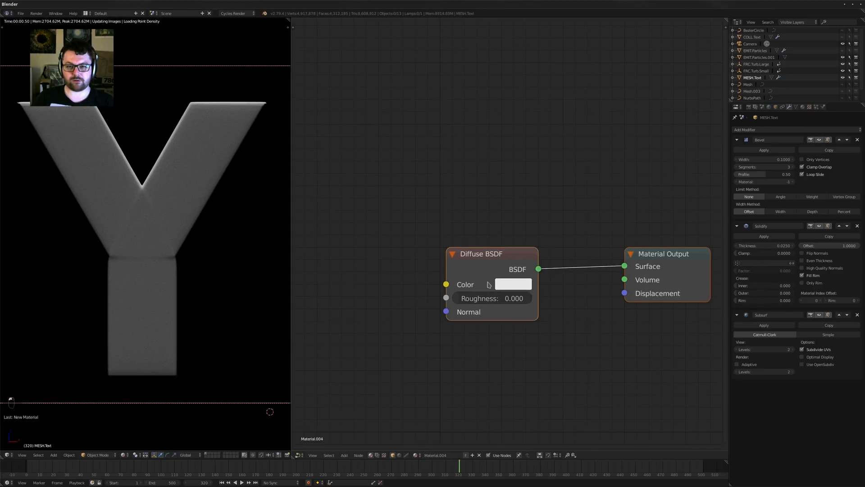
key(ctrl+x)
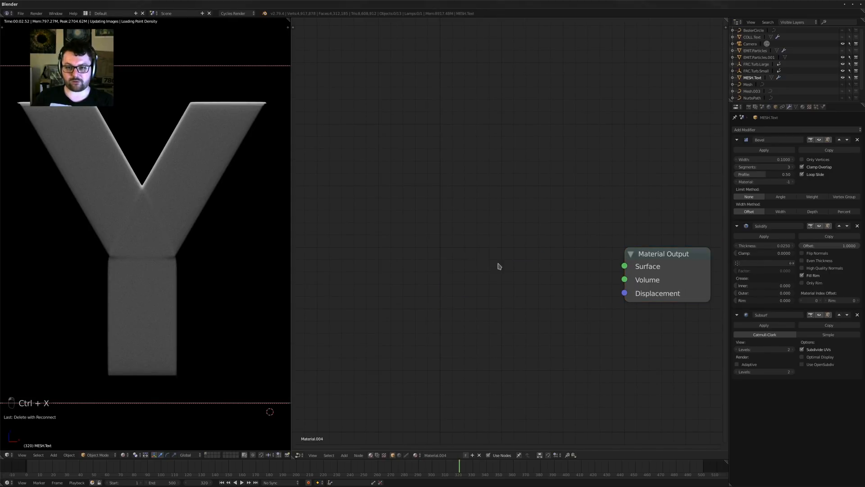
Add the mArchGlass node group and link its Shader output to the Material Output's Surface
key(shift+a)
mouse_move(447, 317)
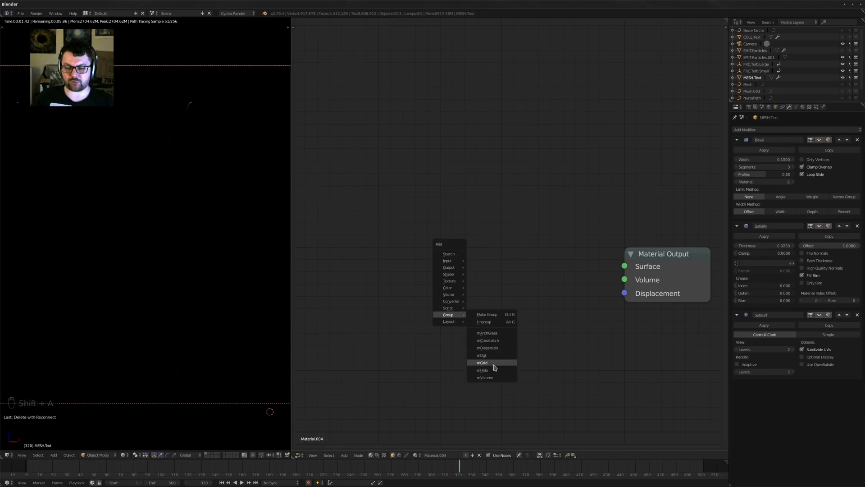
click(493, 335)
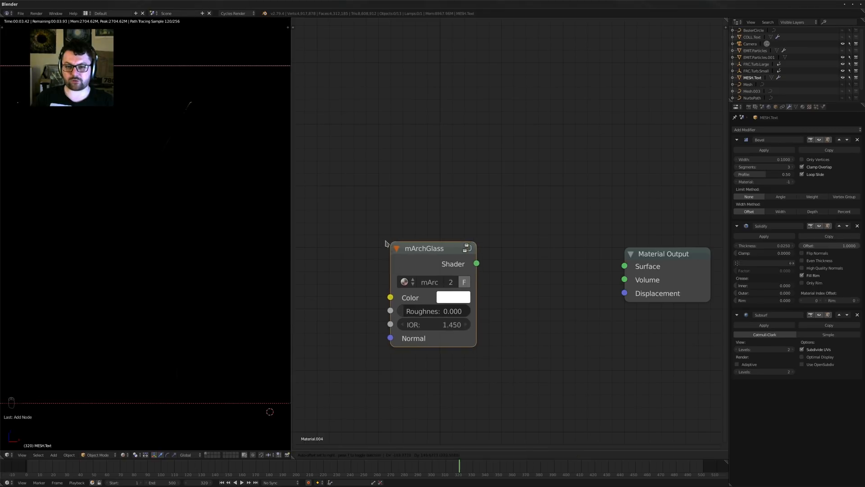
click(432, 266)
drag(472, 261, 626, 266)
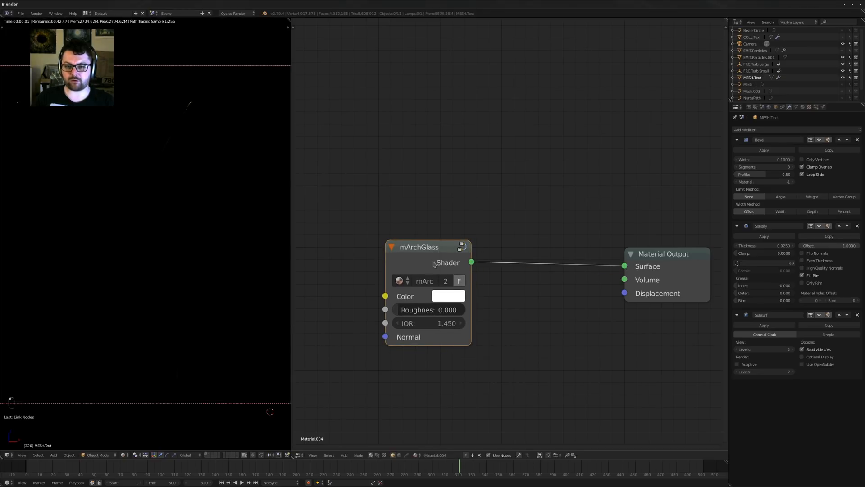
Open the mArchGlass group to examine how its Light Path, Glass and Transparent shaders are mixed, and leave the group
key(Tab)
middle_drag(475, 299, 491, 287)
scroll(487, 301, down, 3)
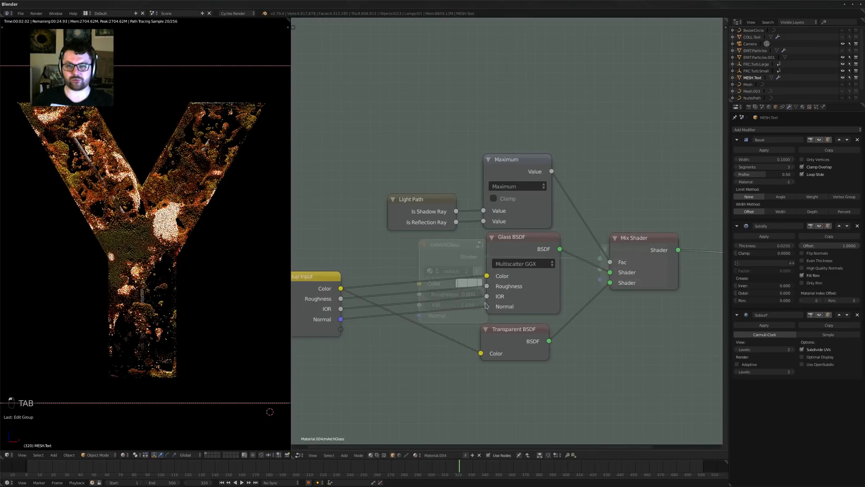
scroll(471, 298, down, 3)
drag(509, 255, 504, 259)
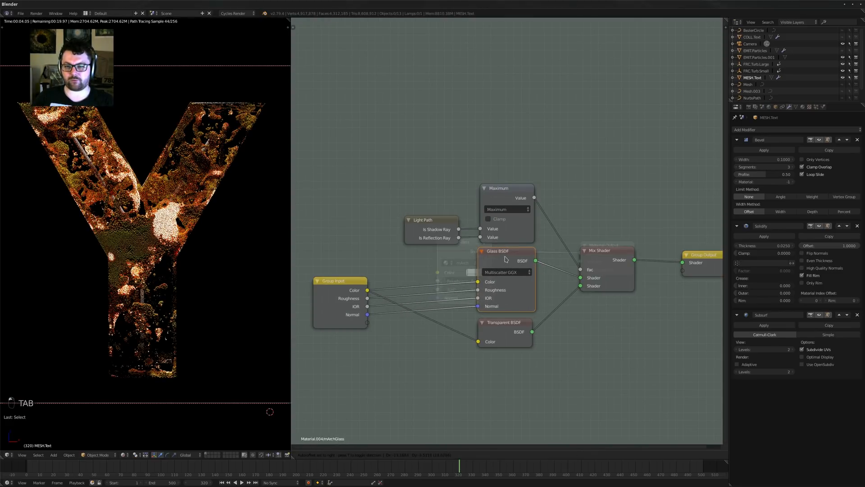
drag(345, 303, 369, 292)
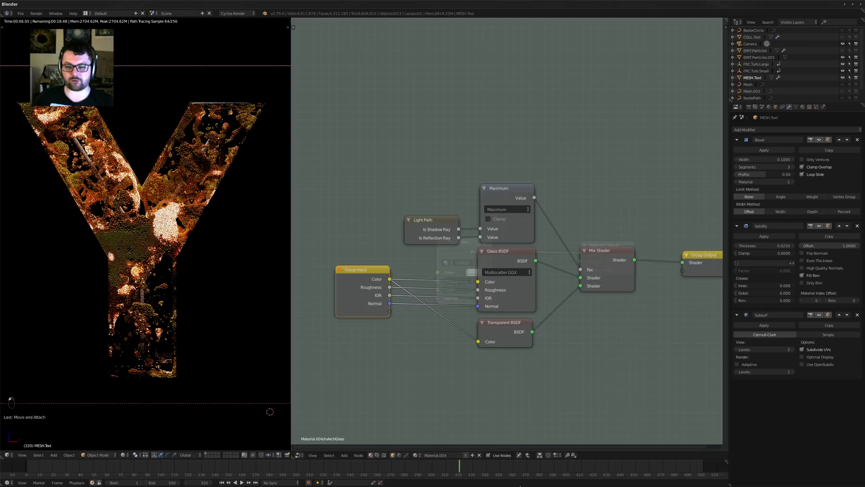
mouse_move(430, 486)
scroll(397, 300, down, 2)
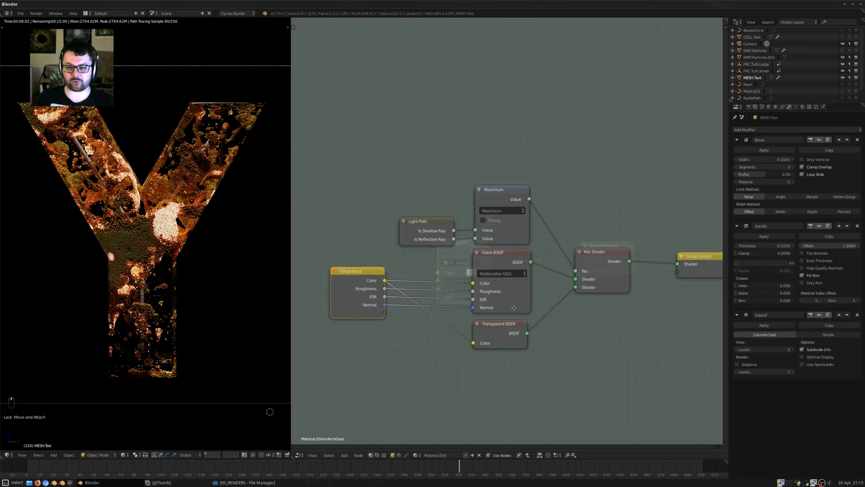
scroll(396, 300, up, 1)
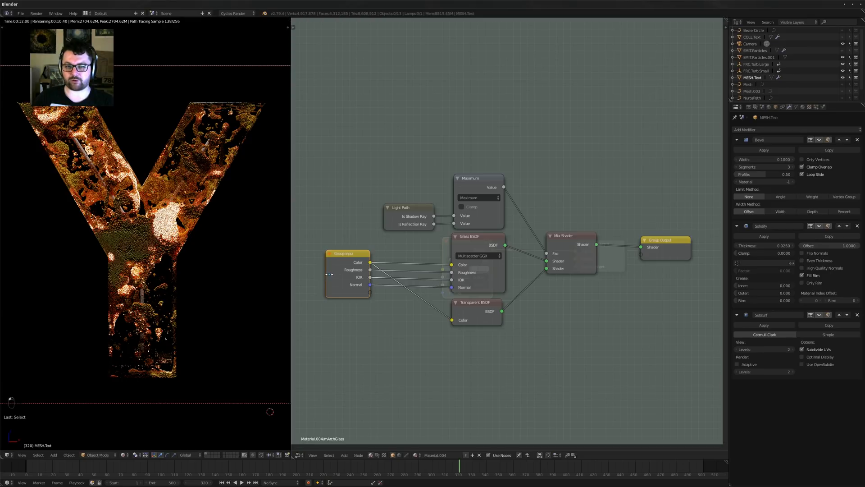
drag(343, 277, 345, 279)
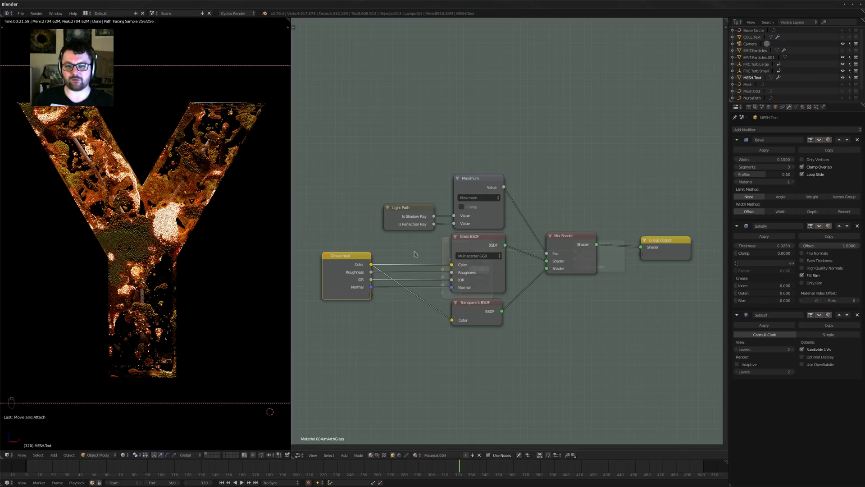
key(Tab)
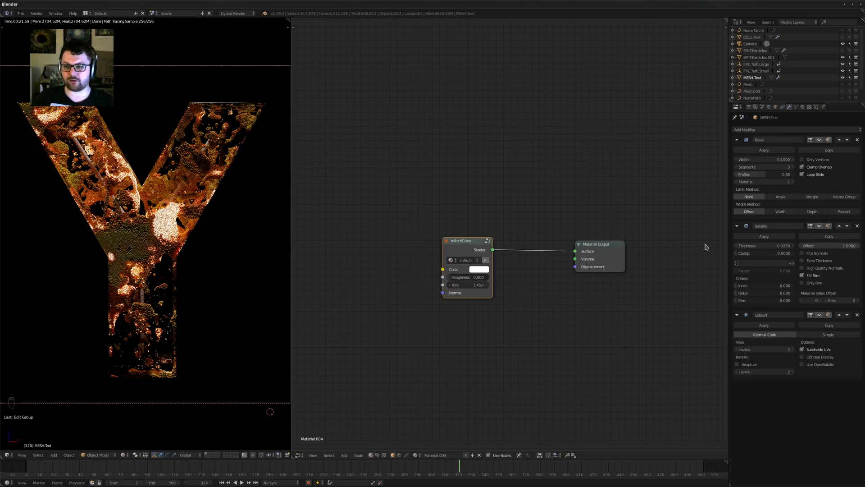
Set the Solidify thickness of MESH.Text to 0.05 and select the Y mesh in the rendered view
click(781, 246)
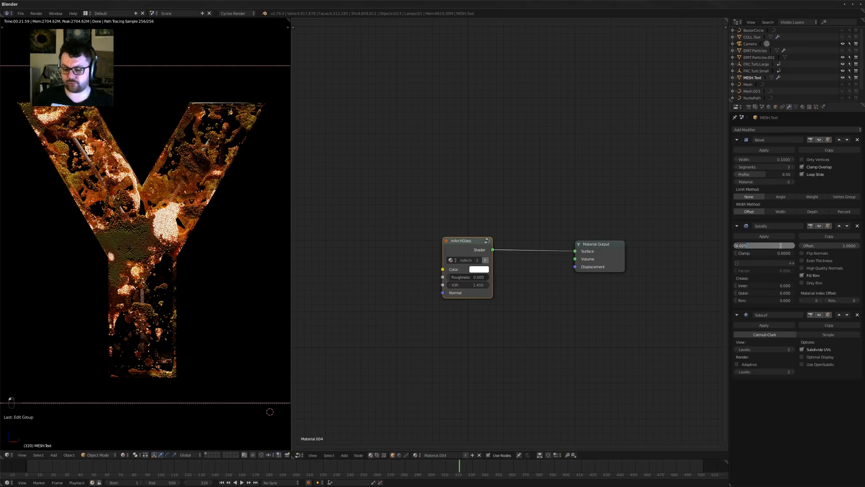
key(BackSpace)
key(Return)
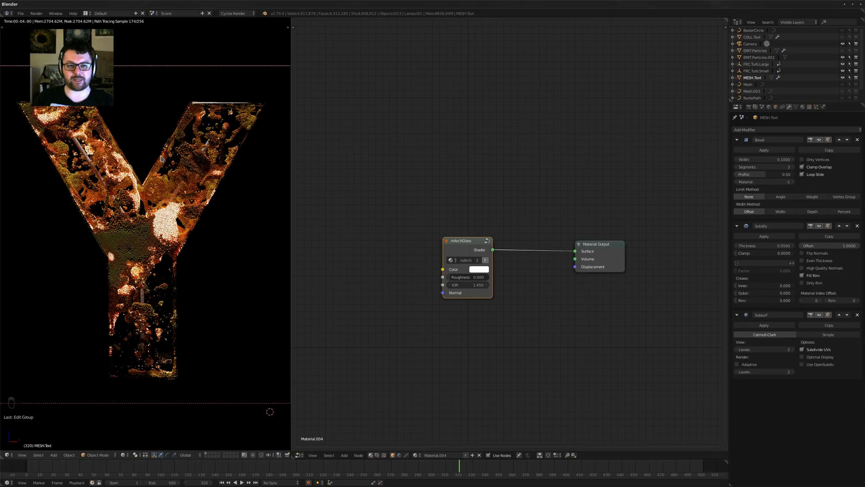
right_click(188, 162)
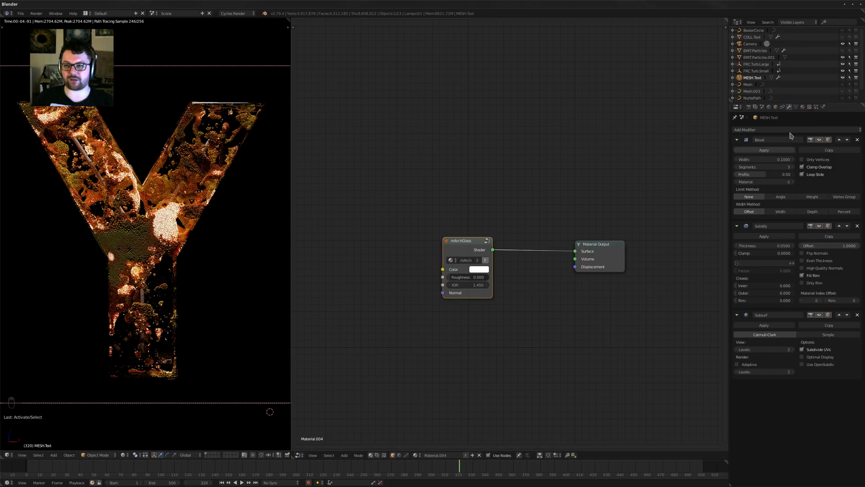
Enable nodes for the World, use an Environment Texture as the background color, and try to open the Blender Cloud browser
click(768, 107)
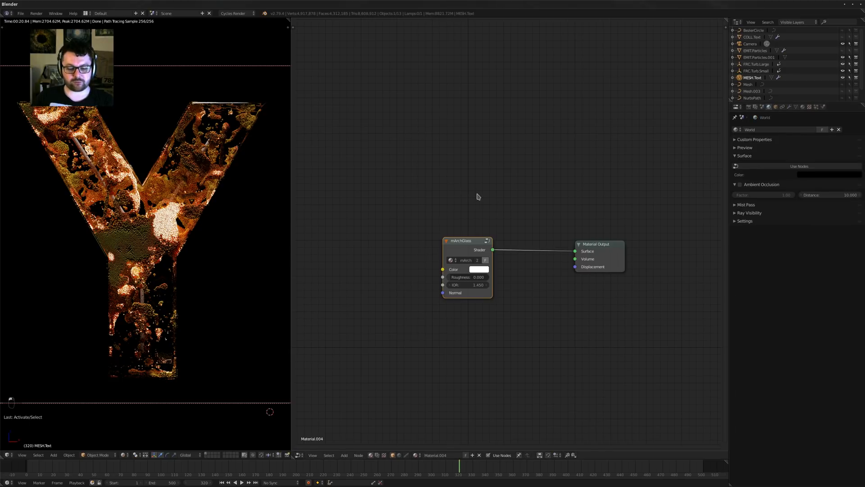
click(777, 166)
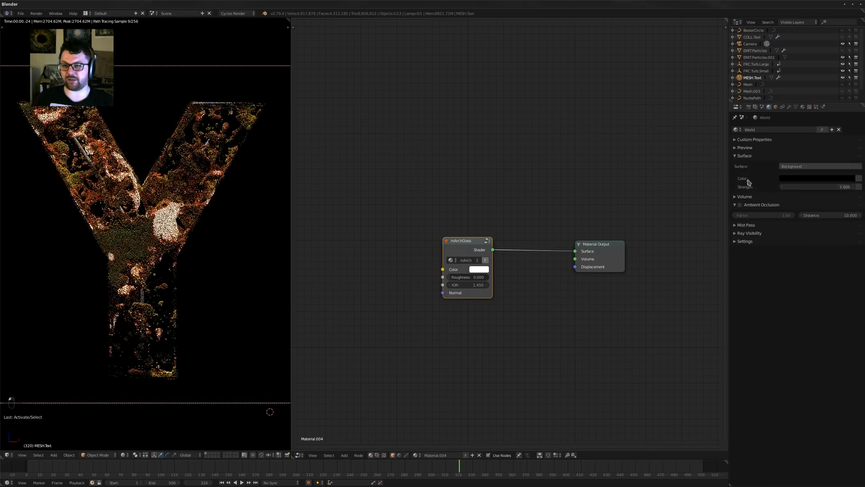
click(859, 178)
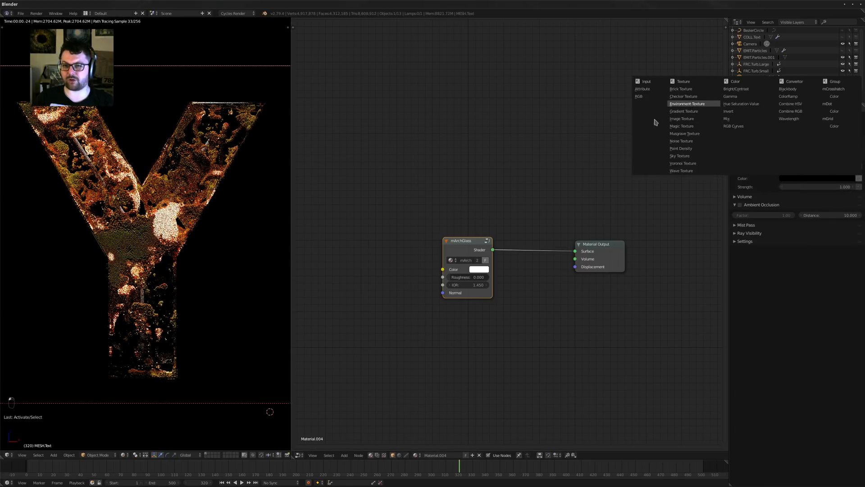
click(687, 104)
key(ctrl+alt+shift+a)
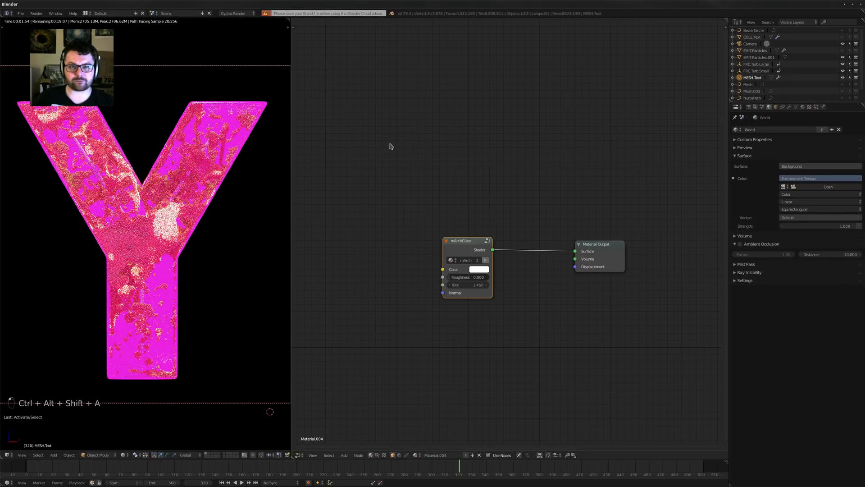
Create a folder named Y inside the 36DOT18 project folder and save the scene there as 36DOT18_Y.blend
key(ctrl+s)
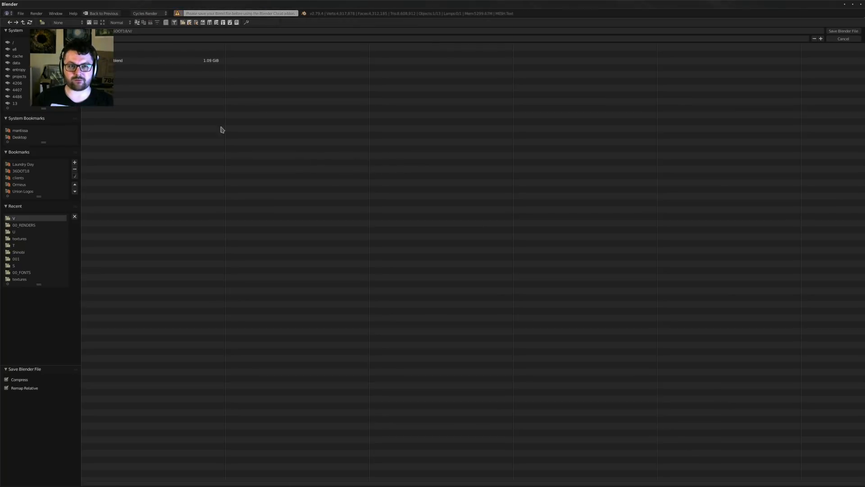
click(124, 55)
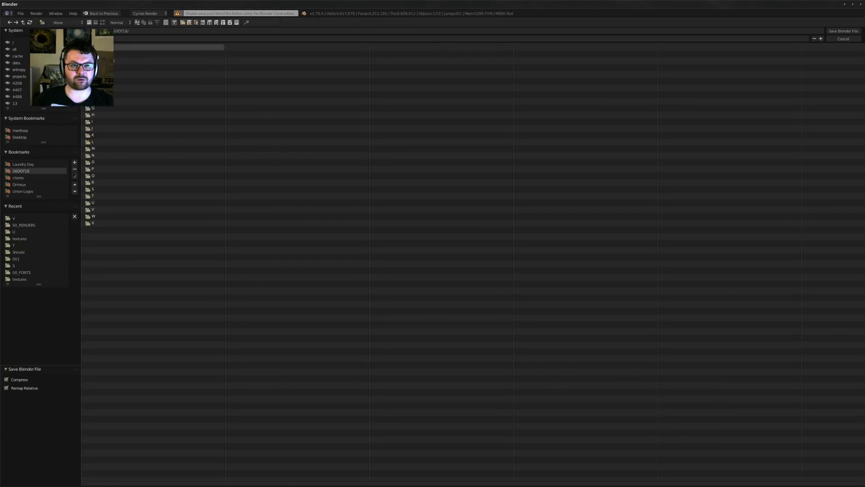
click(42, 23)
text(Y)
key(Return)
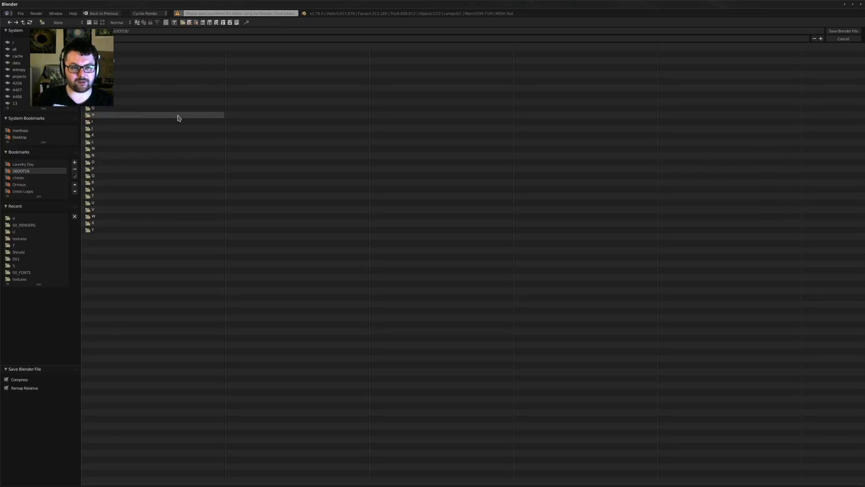
click(114, 230)
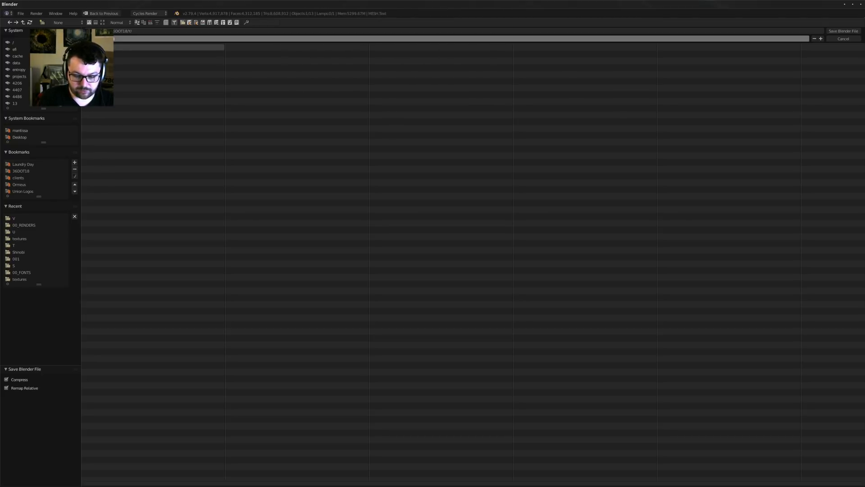
key(Return)
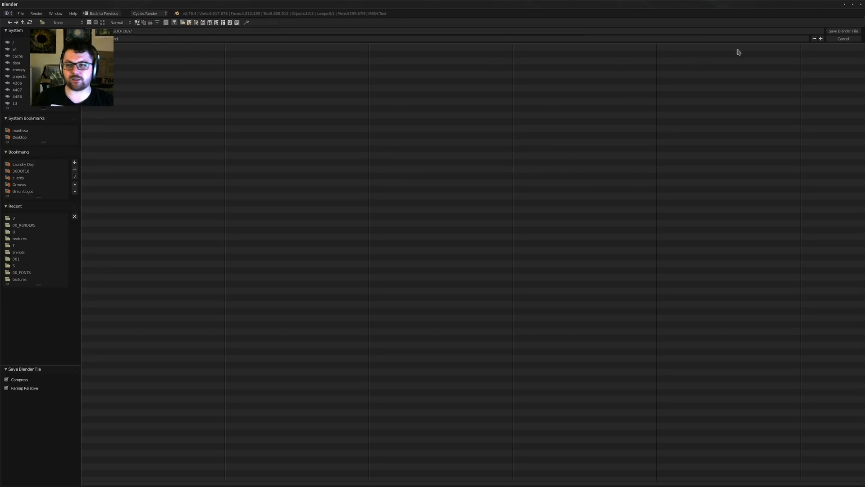
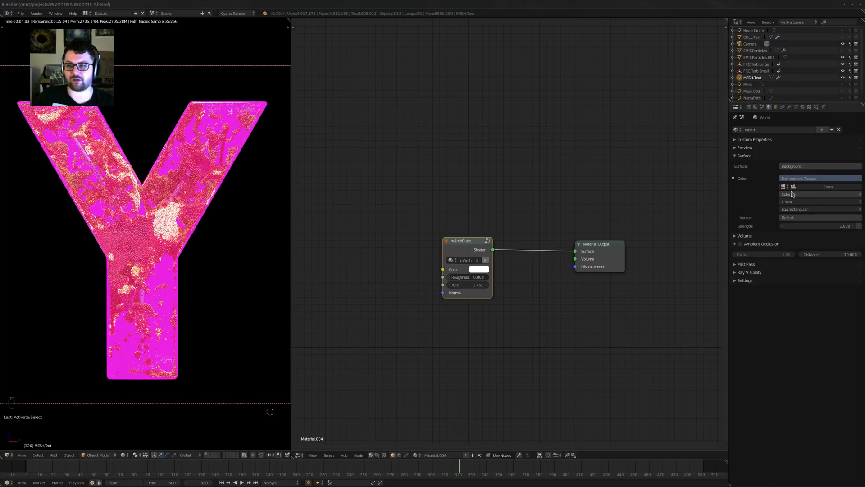
With the view in solid shading, download the Cave Wall HDRI from Blender Cloud and assign it to the World's Environment Texture
key(shift+z)
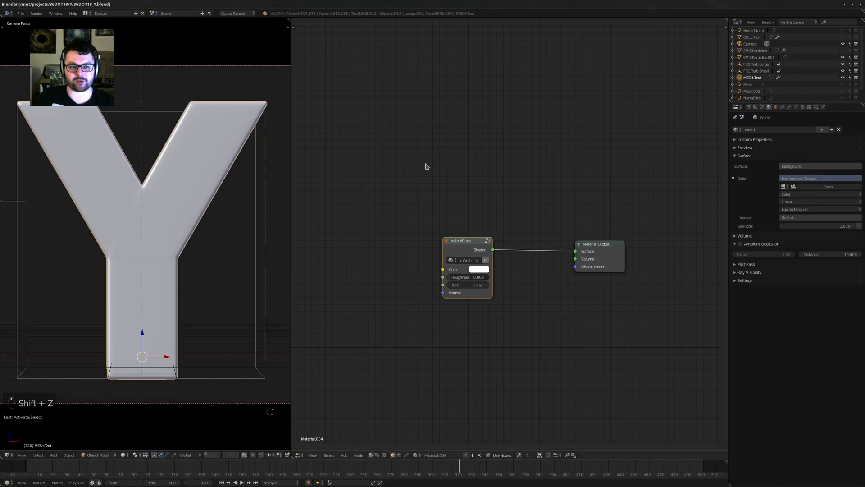
key(ctrl+shift+a)
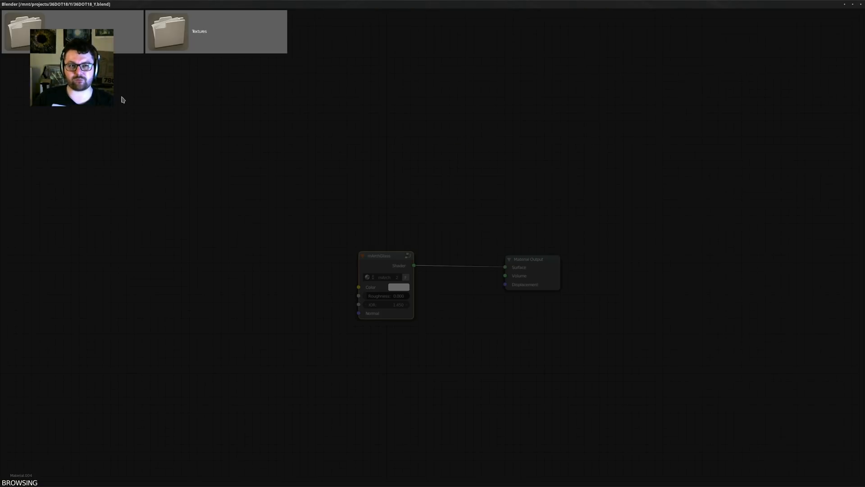
click(124, 38)
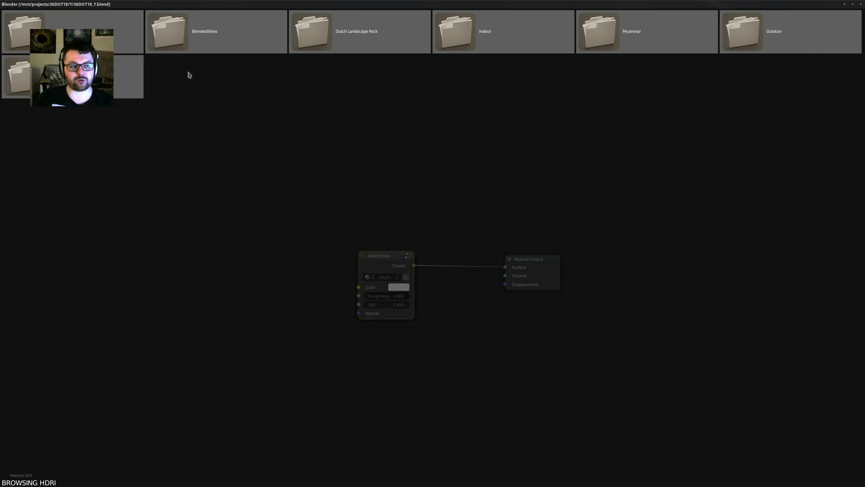
click(119, 40)
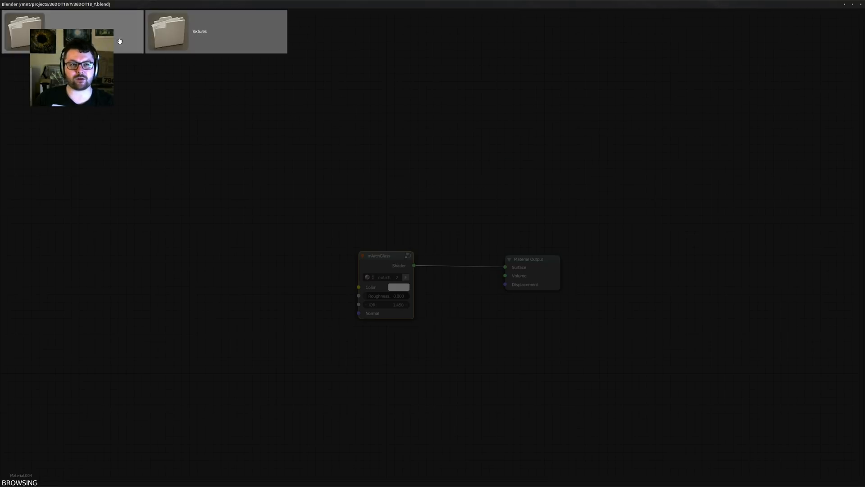
click(120, 41)
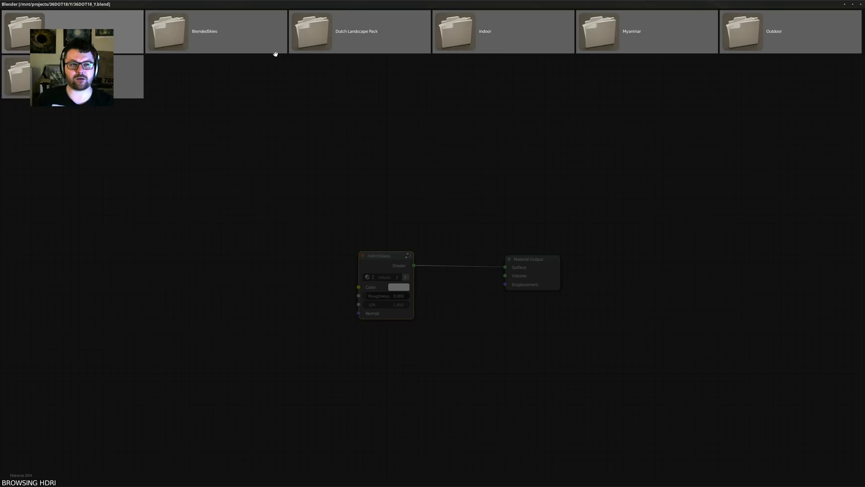
click(627, 43)
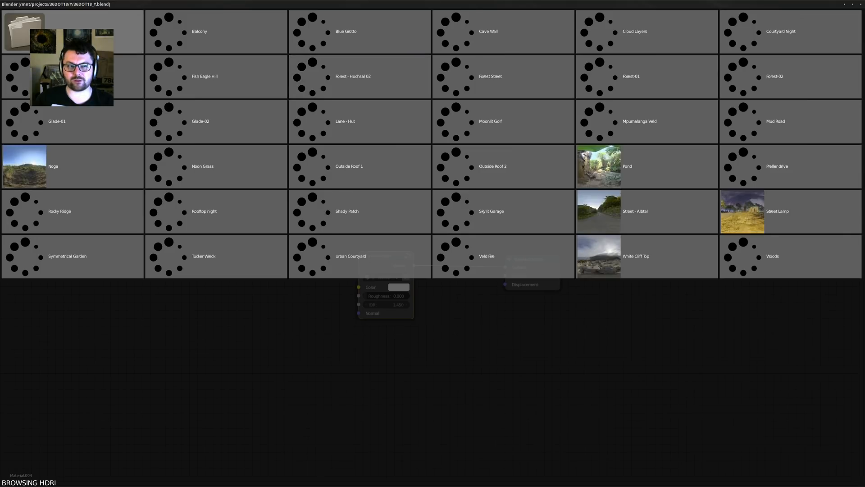
click(498, 33)
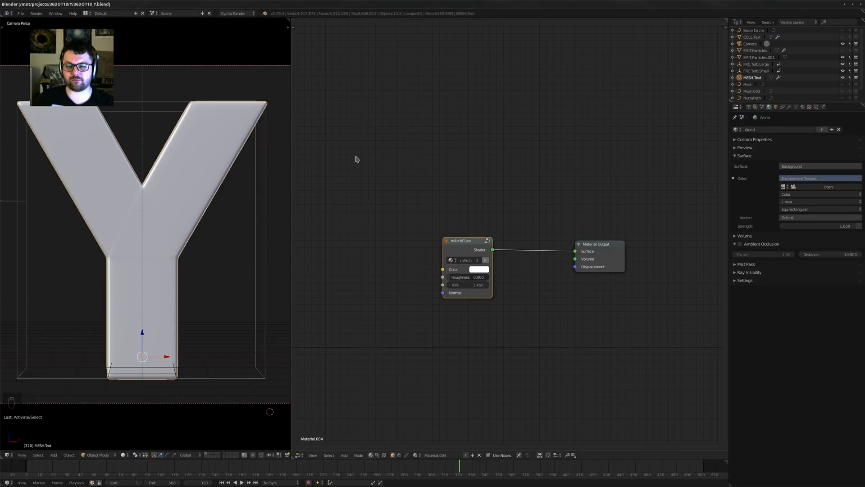
click(783, 186)
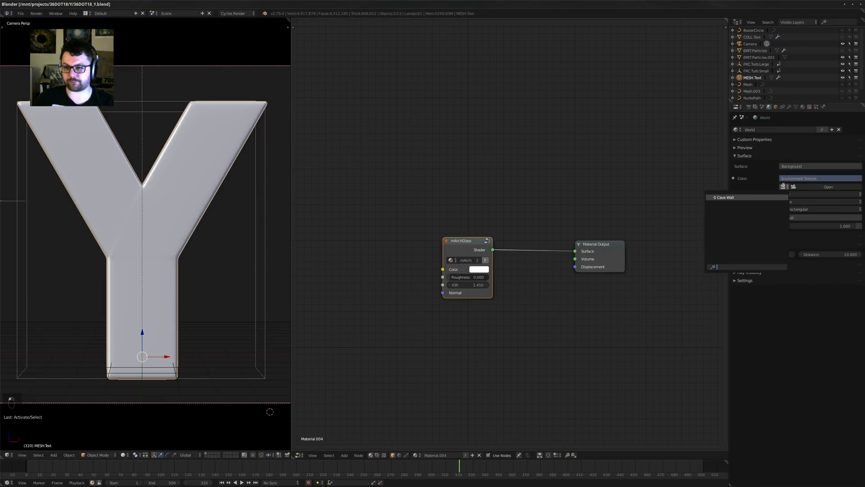
click(743, 198)
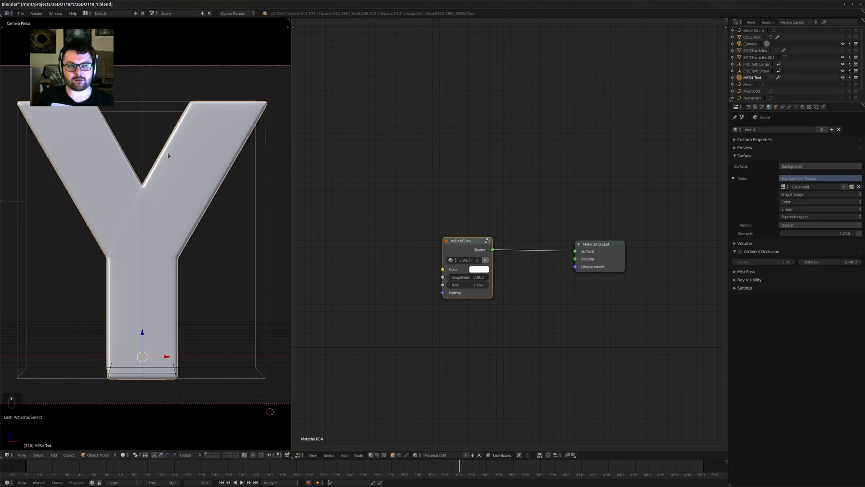
In the rendered view, restrict the World's ray visibility to glossy rays by disabling Diffuse, Transmission and Volume Scatter
key(shift+z)
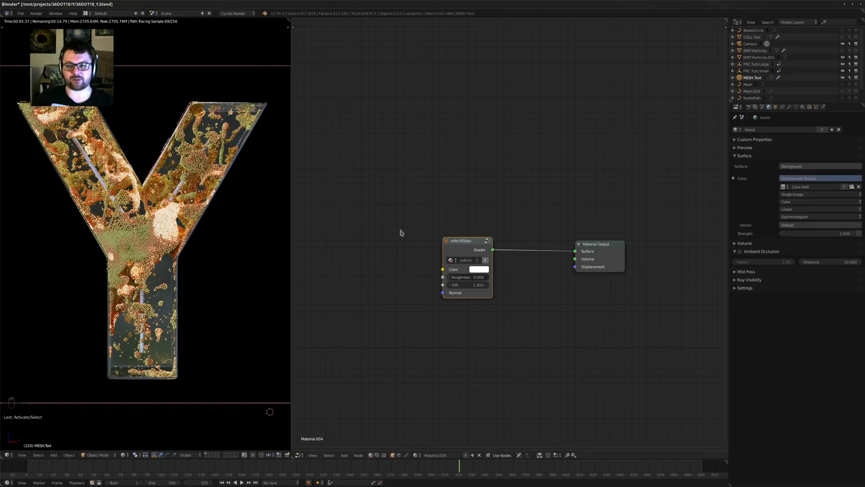
click(734, 279)
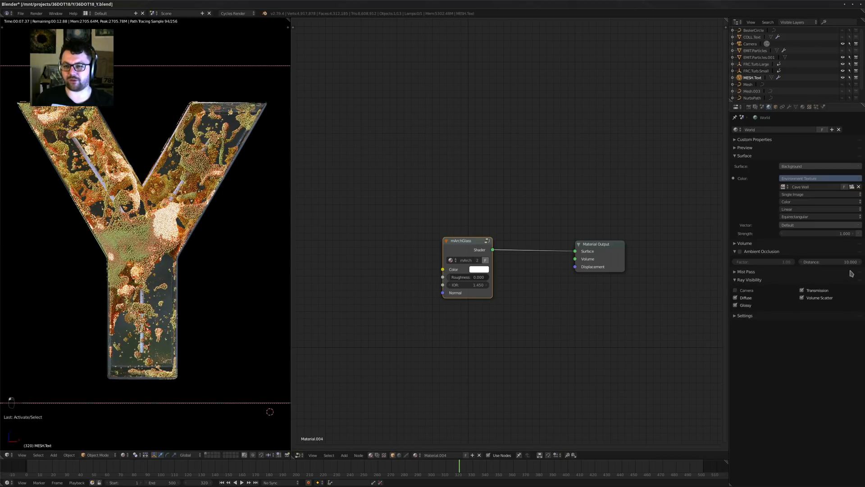
click(746, 298)
click(811, 290)
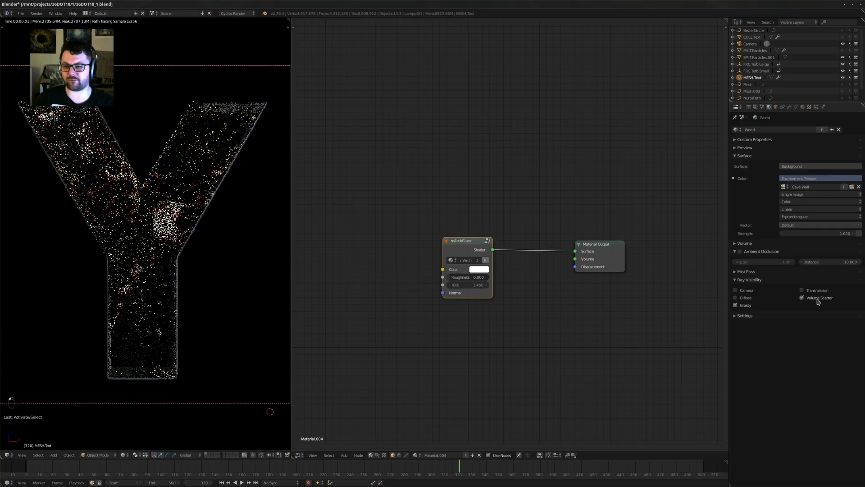
click(818, 300)
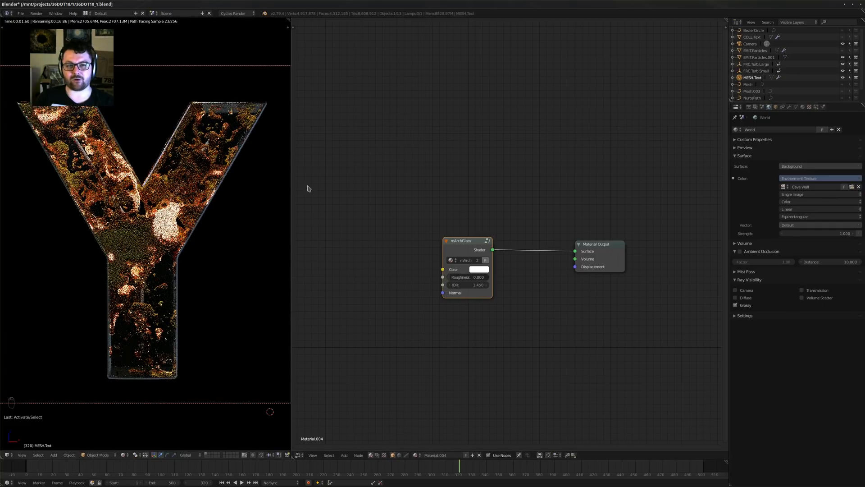
In the World's nodes, add Texture Coordinate and Mapping nodes to the Cave Wall texture and rotate it X 188°, Y 128°, Z 118°
click(400, 455)
click(415, 249)
key(ctrl+t)
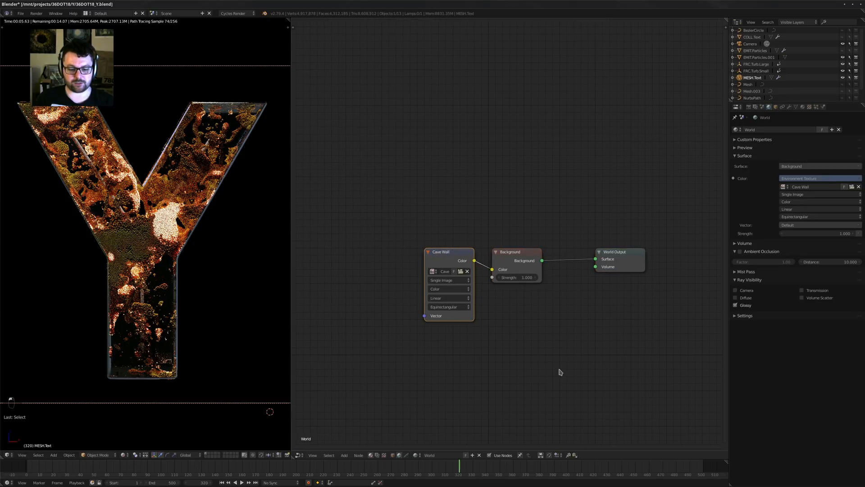
scroll(404, 364, up, 1)
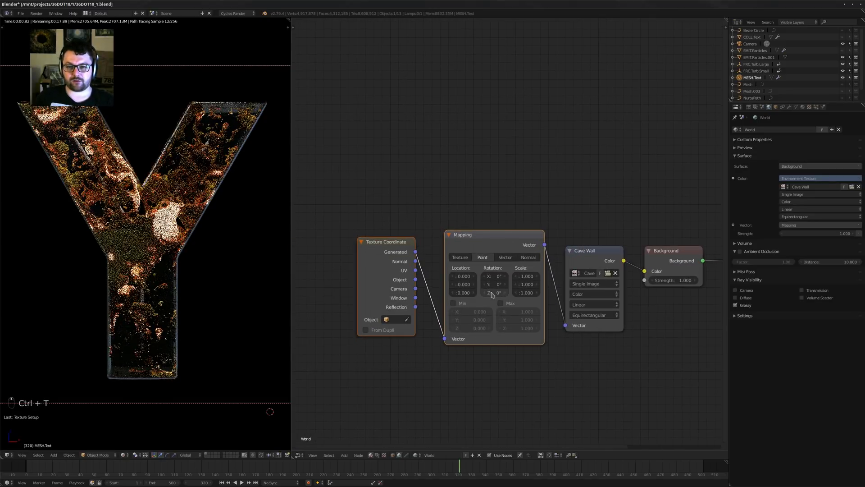
drag(493, 292, 558, 292)
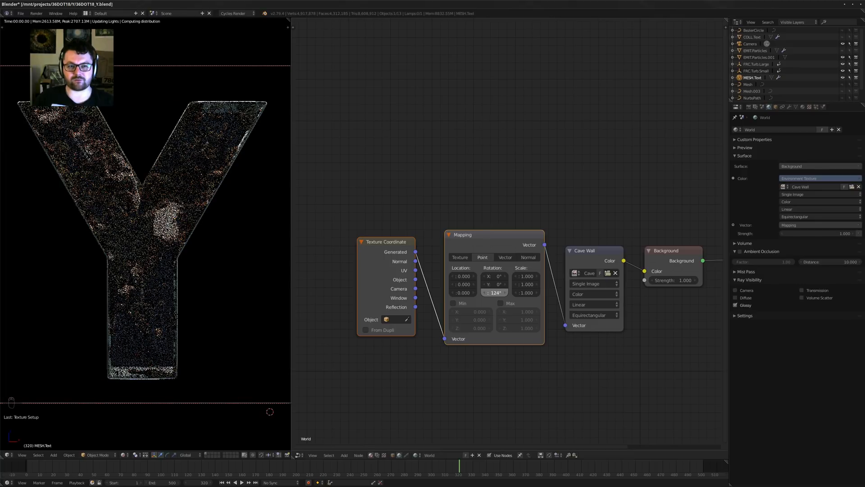
drag(495, 293, 699, 284)
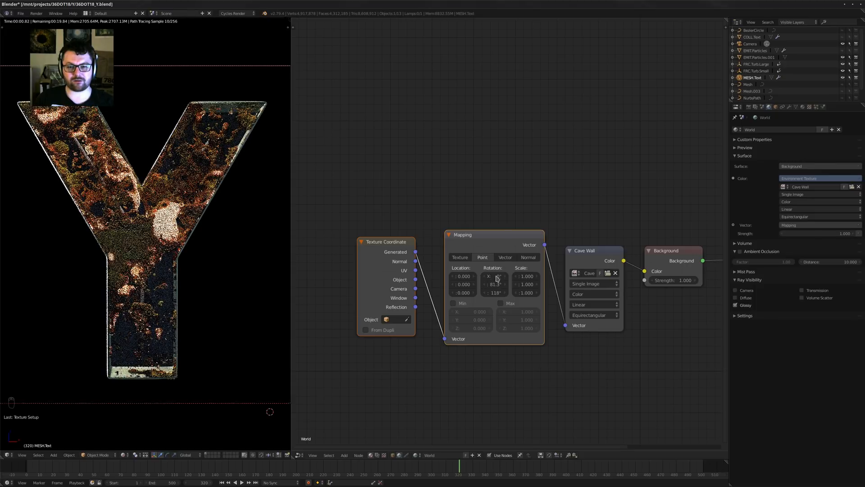
drag(497, 275, 541, 285)
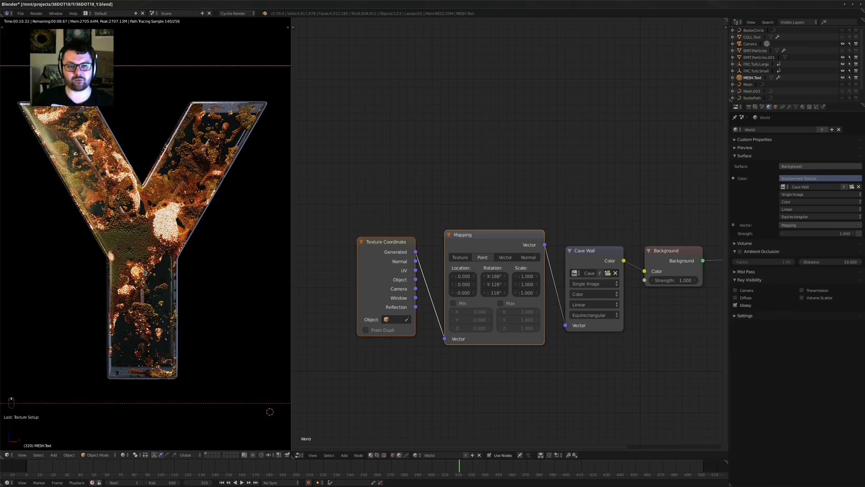
Return to solid shading, select the Roundcube object and disable its ParticleInstance modifier in the viewport
key(shift+z)
middle_drag(271, 294, 162, 275)
key(z)
key(z)
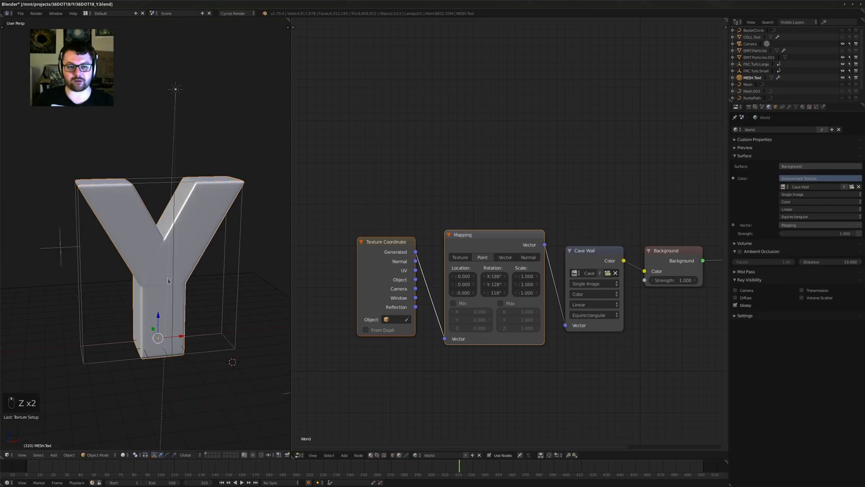
scroll(167, 280, up, 2)
right_click(266, 260)
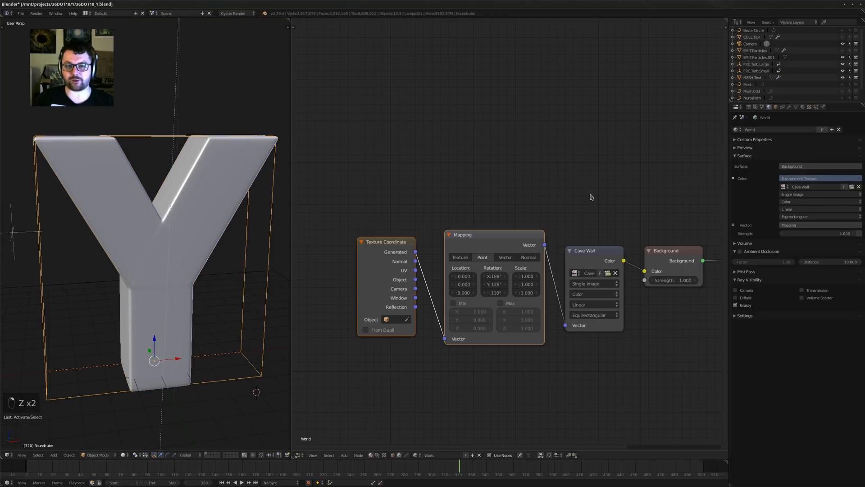
click(789, 106)
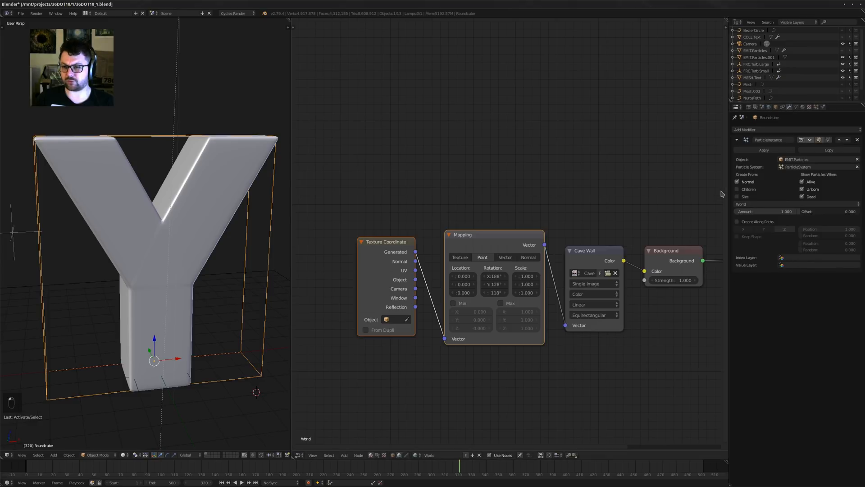
click(811, 140)
Show the EMIT.Particles emitter in wireframe, play the particle animation briefly and return to the first frame
shift+middle_drag(203, 204, 193, 217)
scroll(196, 209, down, 1)
key(z)
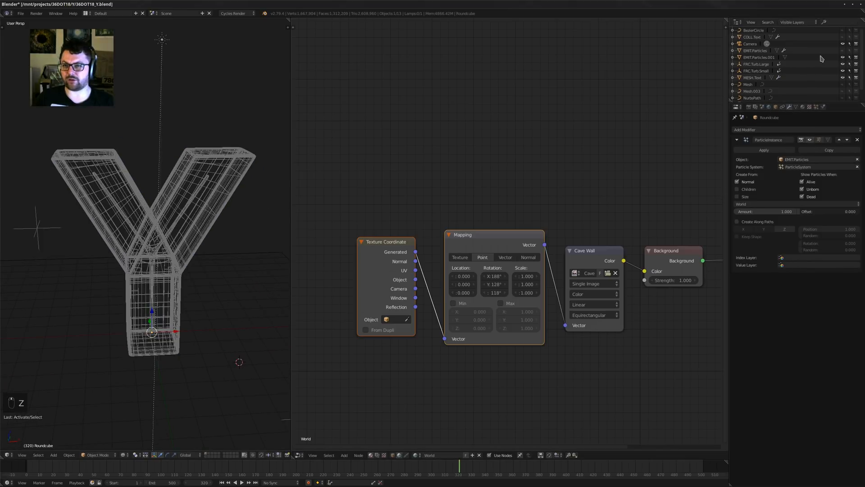
click(842, 57)
middle_drag(266, 179, 253, 181)
key(alt+a)
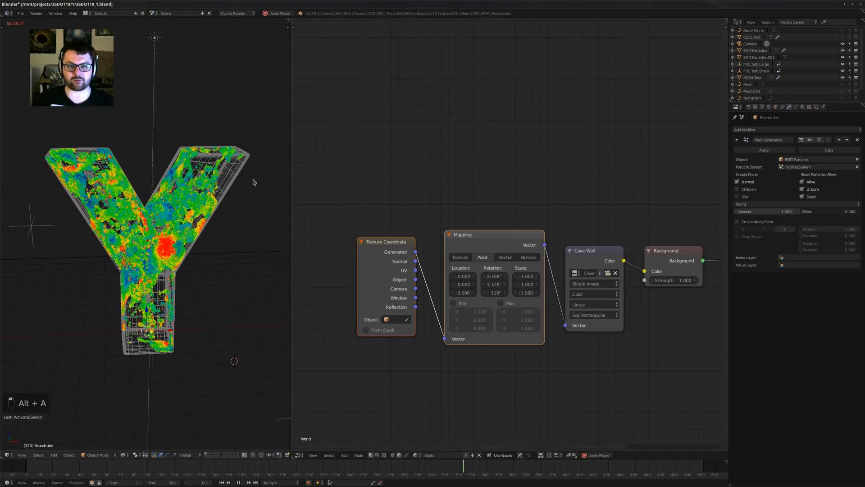
key(alt+a)
key(shift+Left)
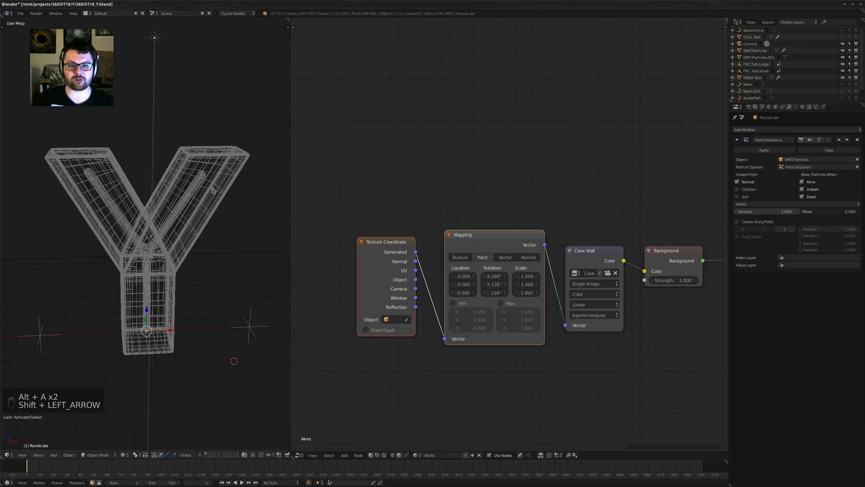
scroll(199, 189, up, 2)
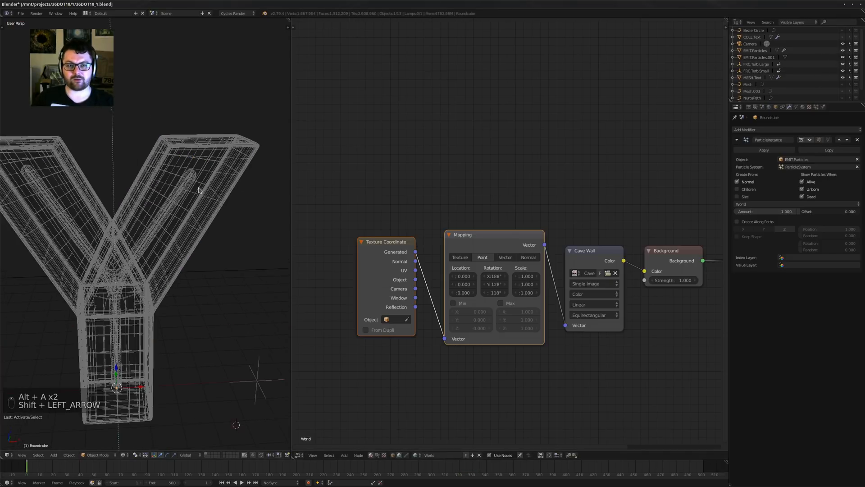
Free the particle bake of EMIT.Particles and set its emission number to 250000
click(767, 52)
click(816, 107)
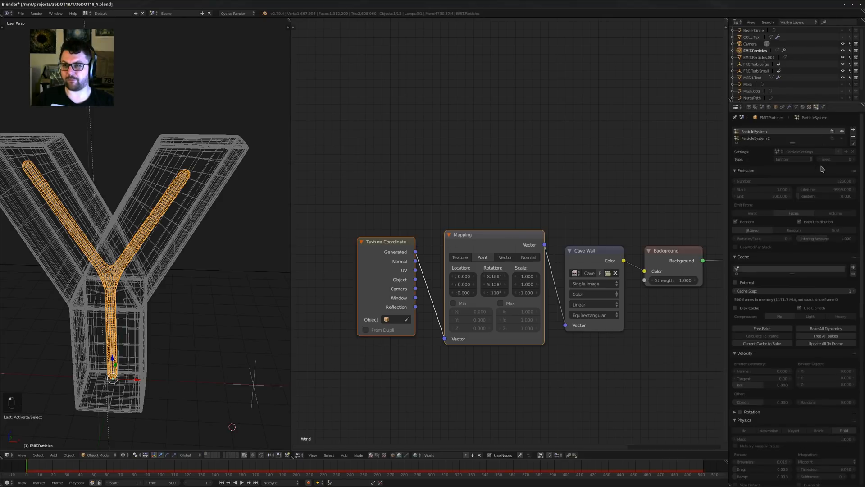
click(761, 328)
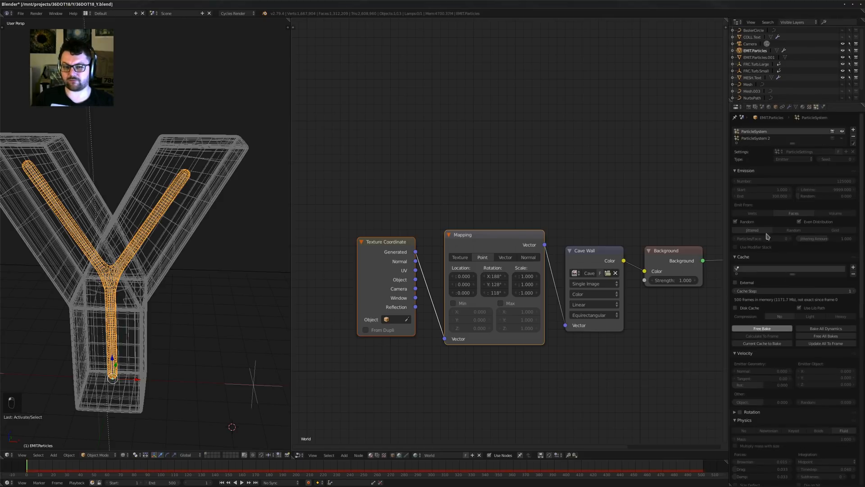
click(813, 180)
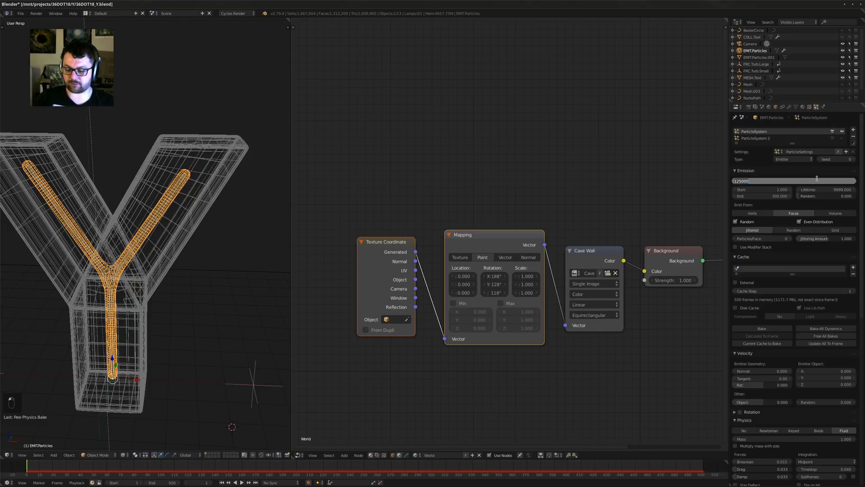
text(25000)
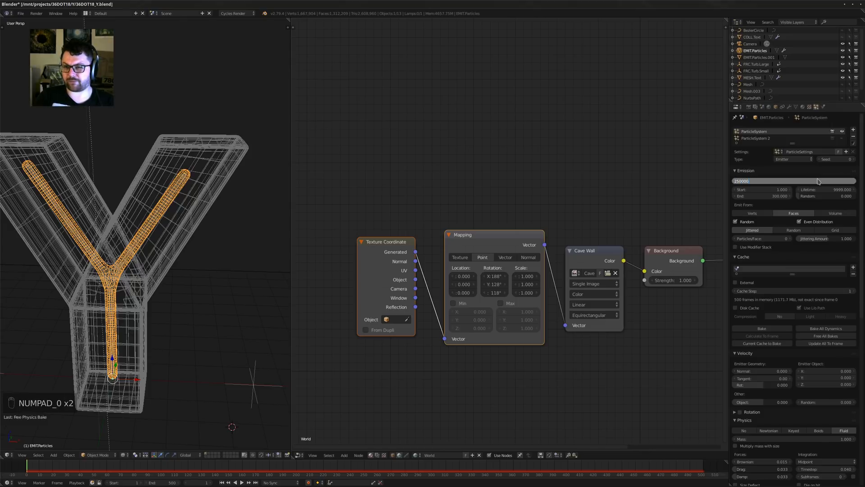
key(Return)
Deselect all objects and save the scene over the existing 36DOT18_Y.blend
middle_drag(162, 203, 190, 201)
key(a)
key(a)
key(a)
key(ctrl+s)
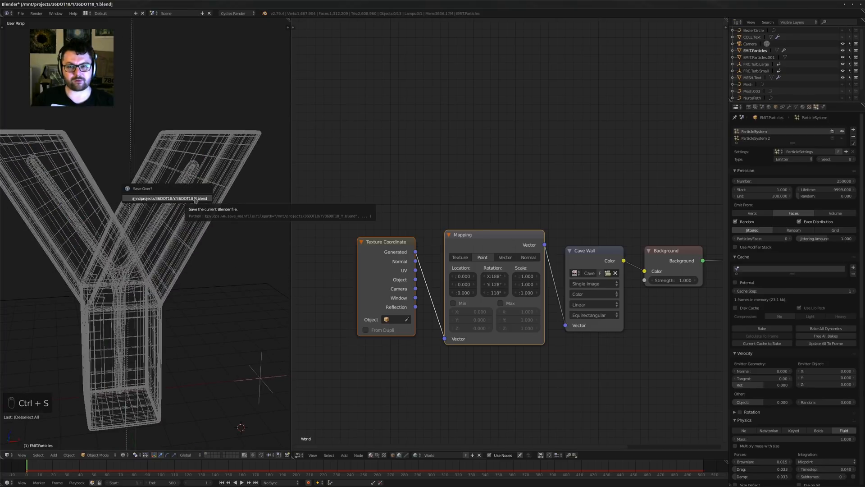
click(195, 199)
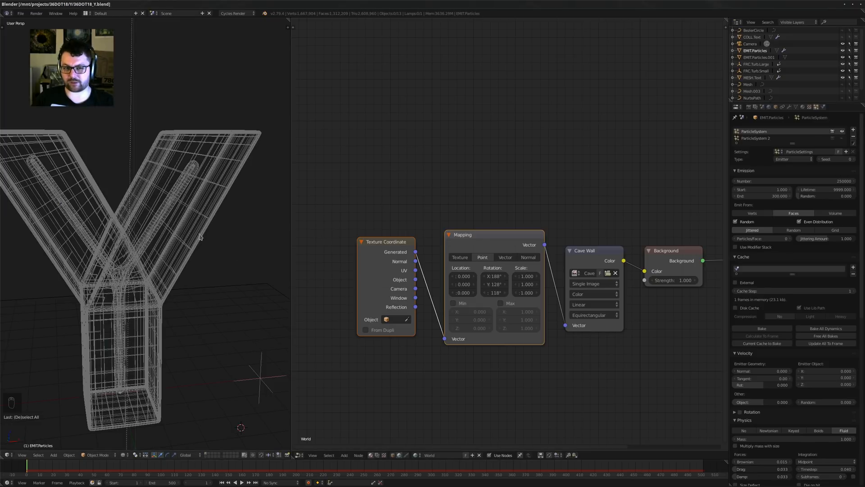
Play the 250000-particle simulation from the first frame, closing any stray terminal window
middle_drag(153, 239, 171, 238)
key(alt+a)
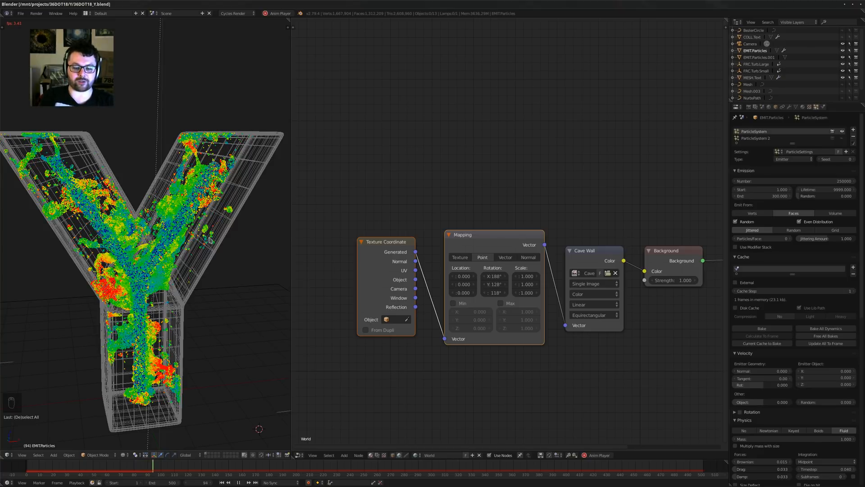
key(ctrl+alt+t)
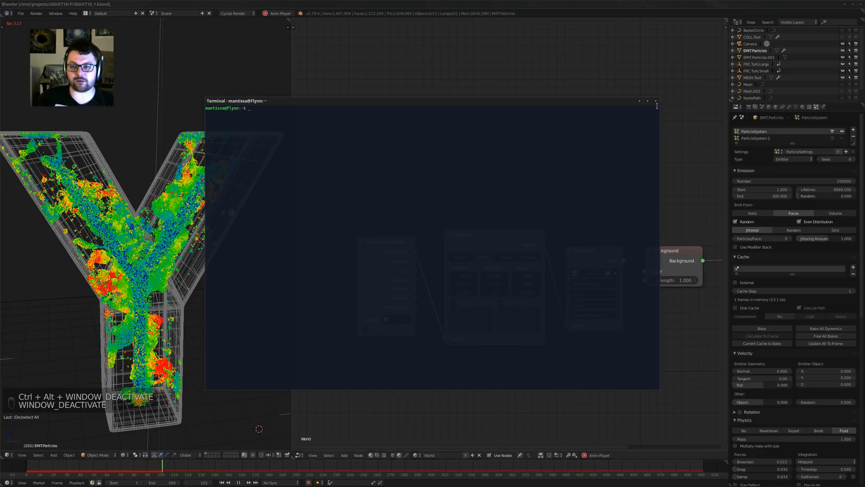
click(657, 102)
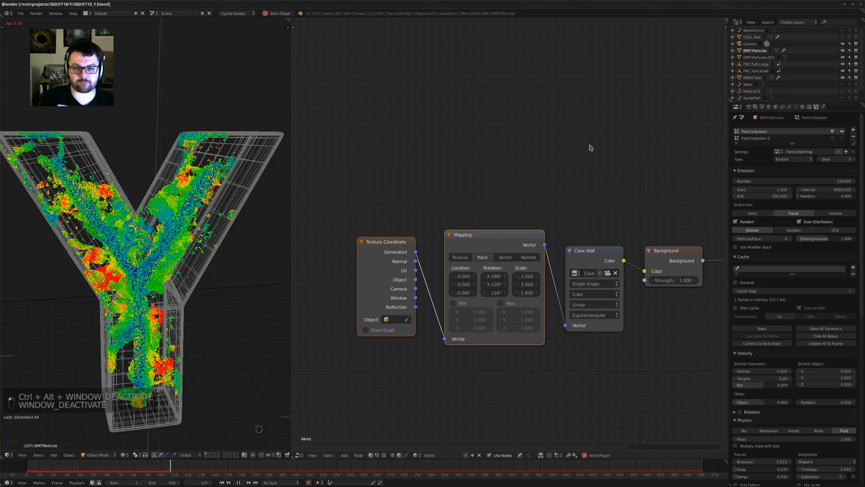
Check the Cycles compute devices in the System preferences and the Blender version details on the splash screen
key(ctrl+u)
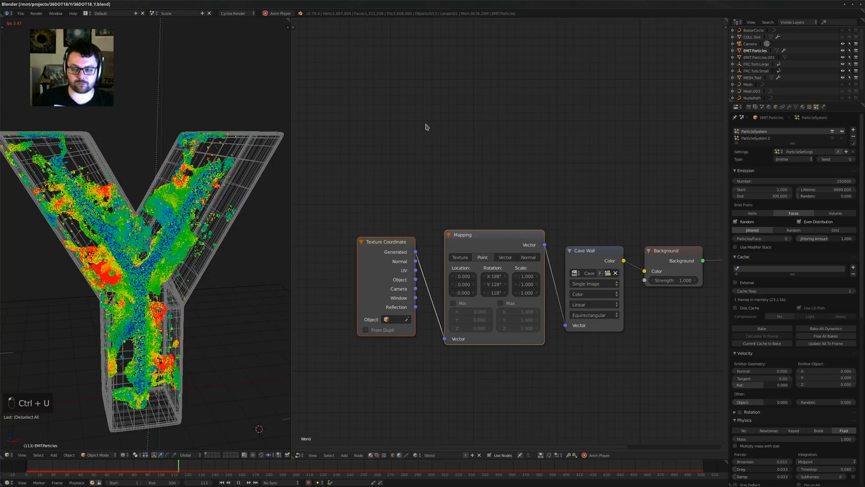
key(ctrl+alt+u)
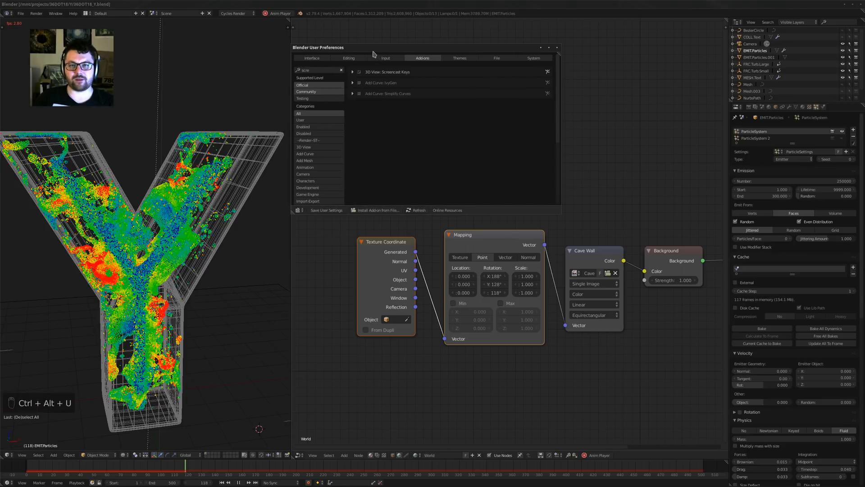
drag(369, 50, 455, 69)
click(619, 77)
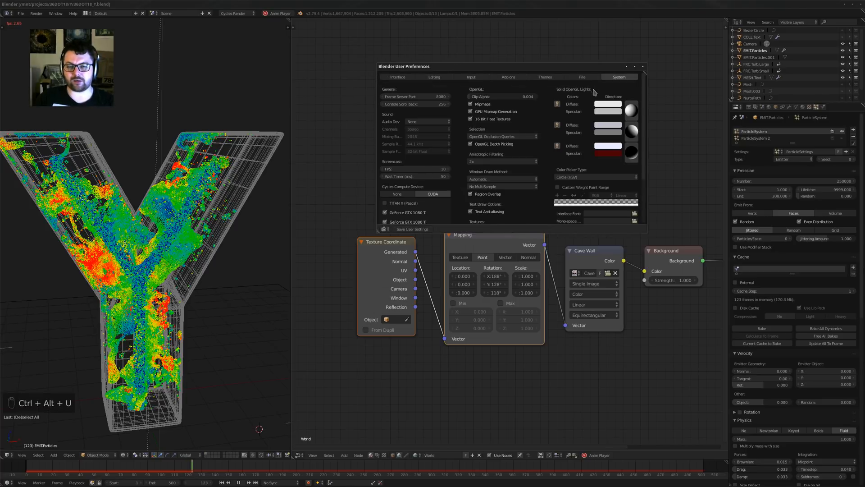
scroll(428, 189, down, 3)
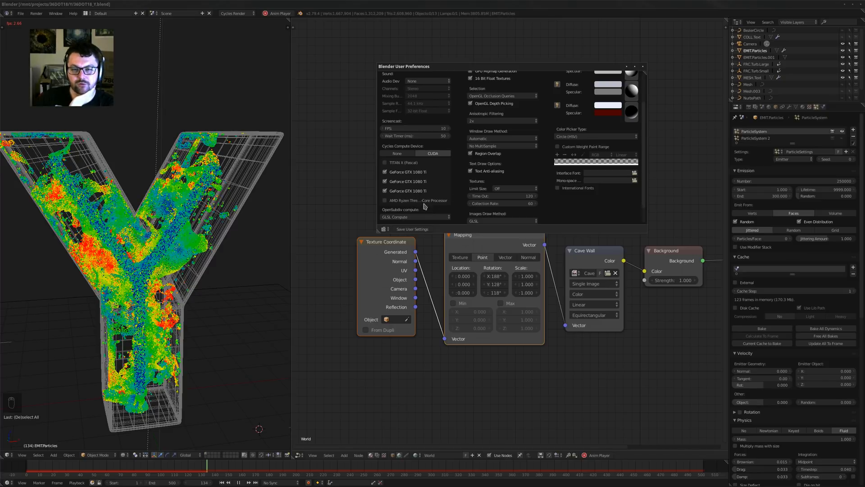
click(643, 66)
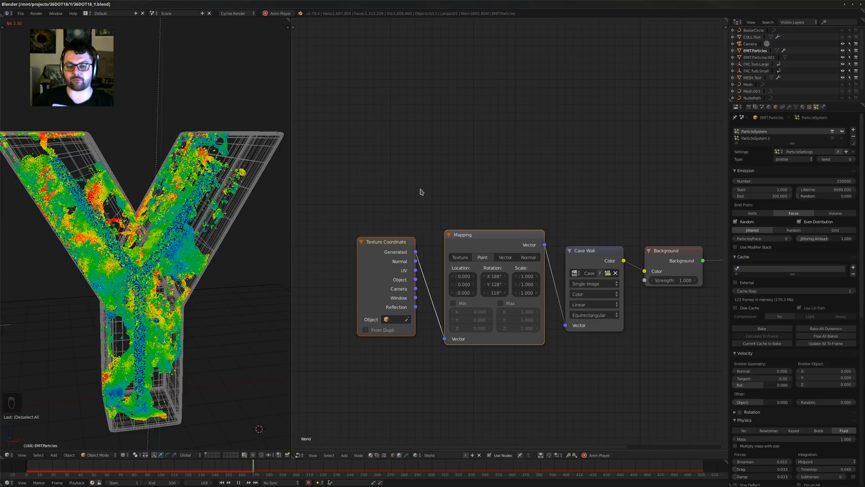
click(302, 11)
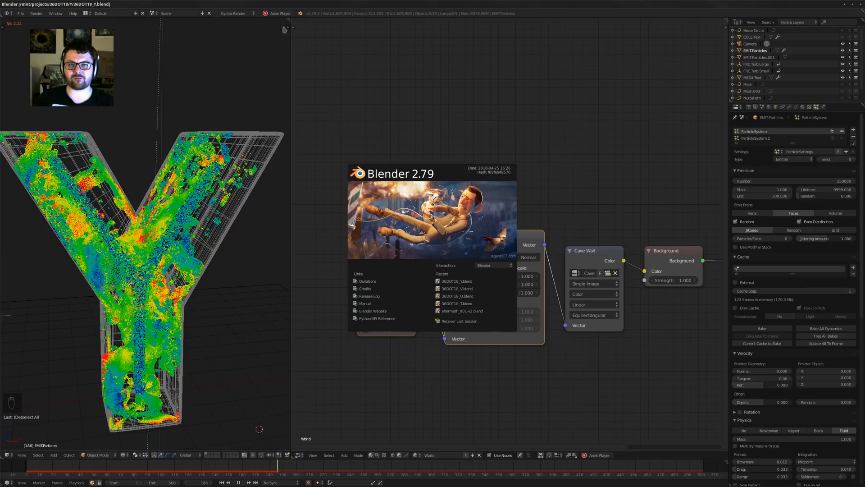
click(356, 120)
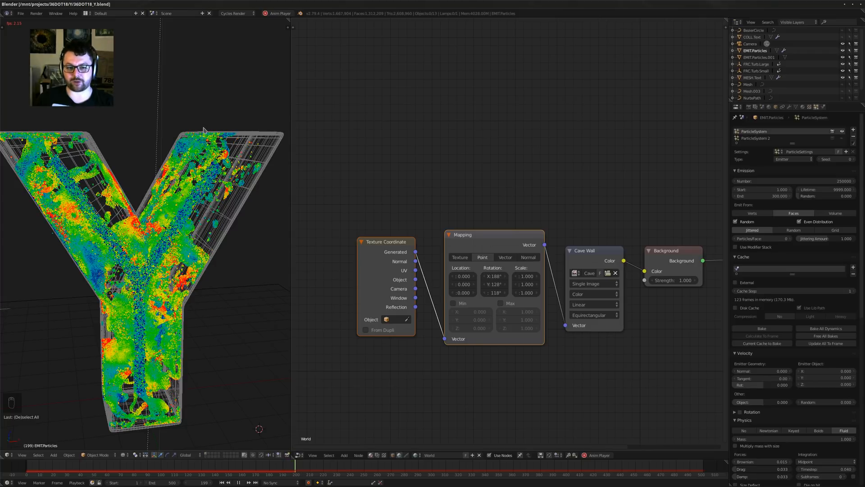
Stop playback, inspect the particle distribution inside the Y from another angle, and return to the first frame
key(alt+a)
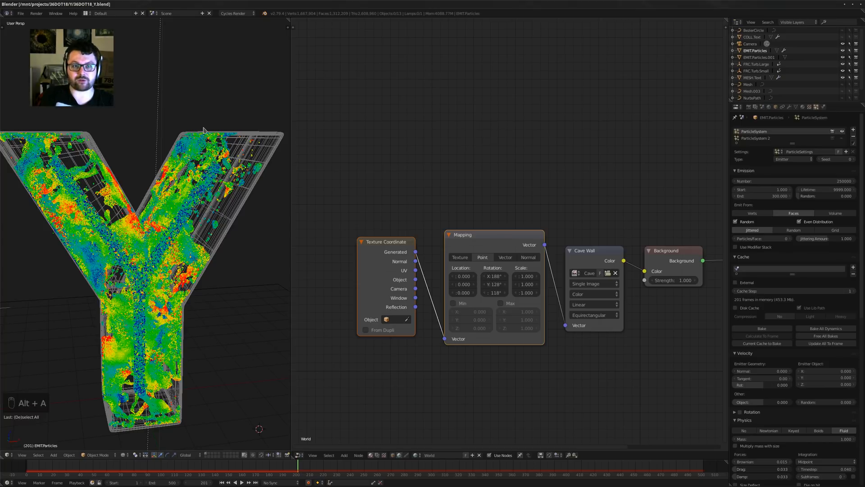
middle_drag(201, 135, 190, 212)
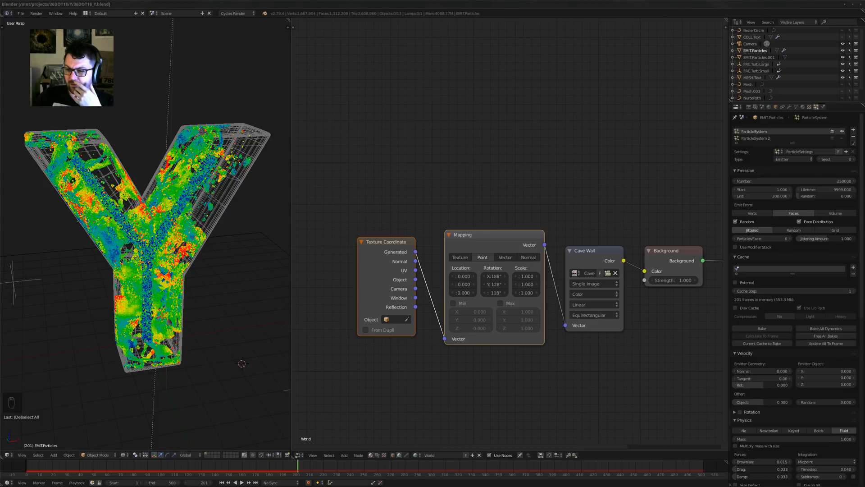
key(a)
mouse_move(220, 261)
middle_down()
mouse_move(222, 273)
mouse_move(208, 277)
mouse_move(222, 286)
mouse_move(221, 275)
middle_up()
key(a)
scroll(212, 270, up, 4)
key(shift+Left)
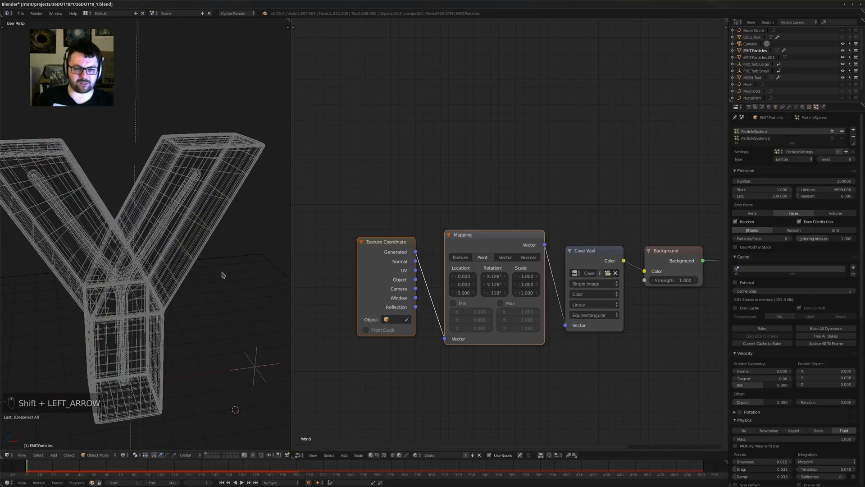
Play the particle simulation in the Y, pausing to change the viewing angle before resuming playback
scroll(189, 301, down, 4)
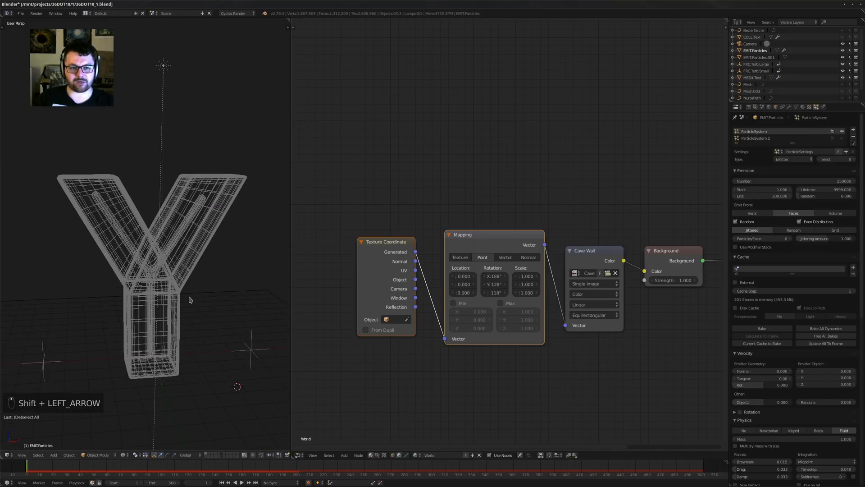
middle_drag(203, 296, 195, 314)
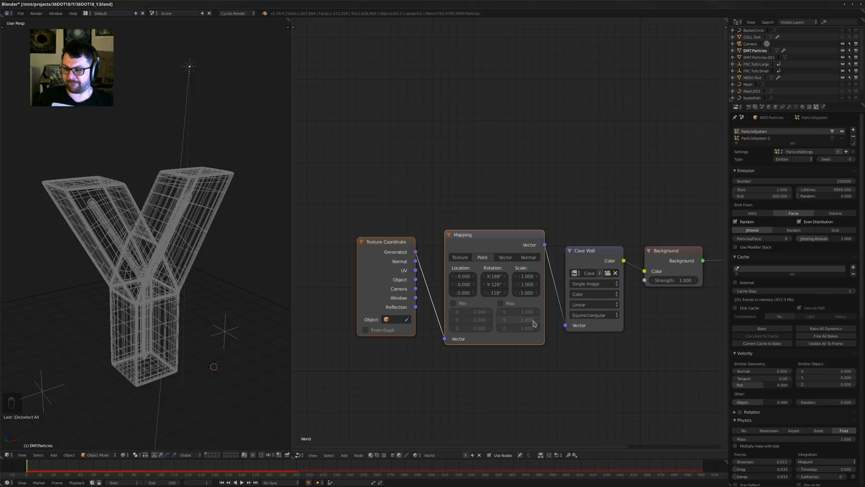
middle_drag(166, 284, 186, 267)
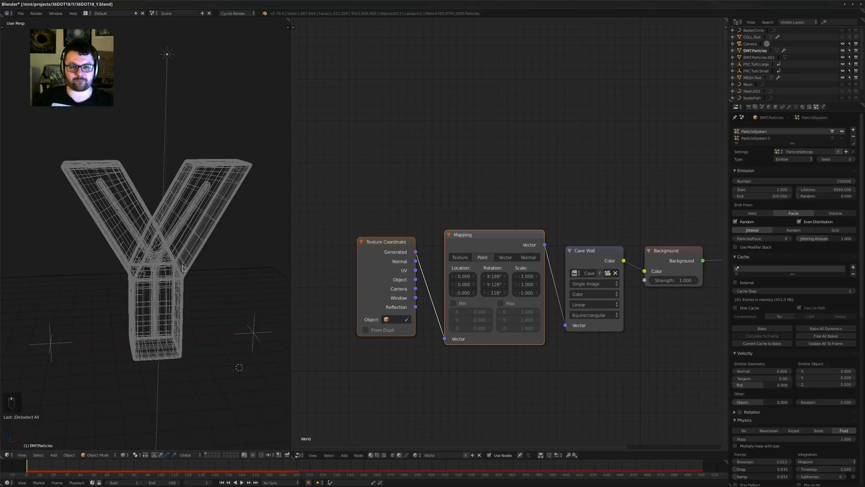
key(alt+a)
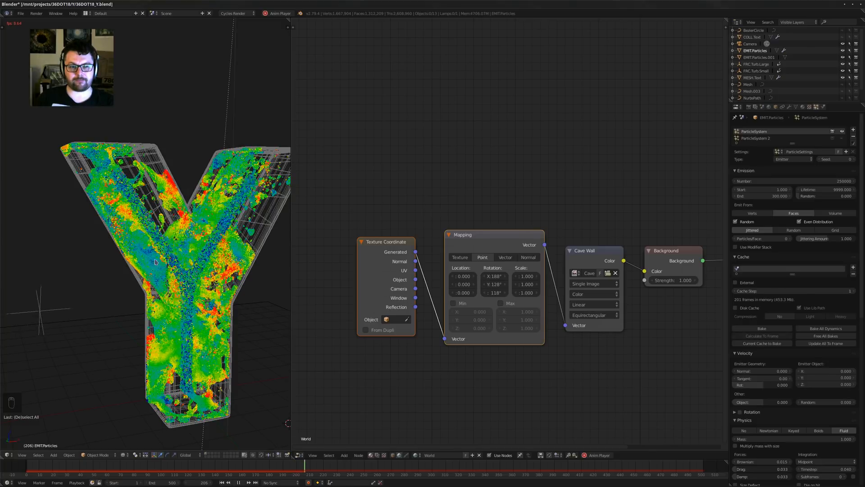
key(alt+a)
middle_drag(154, 234, 174, 276)
key(alt+a)
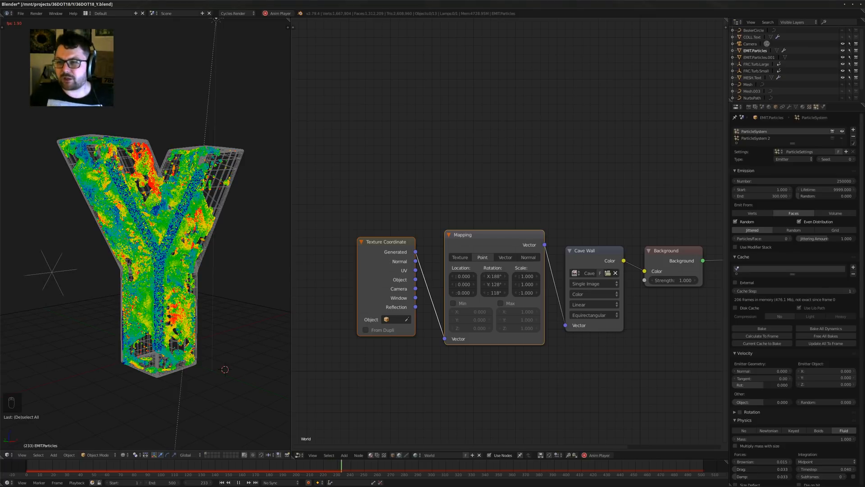
Check the World settings, watch the simulation through the scene camera, and return to the first frame with playback stopped
click(769, 108)
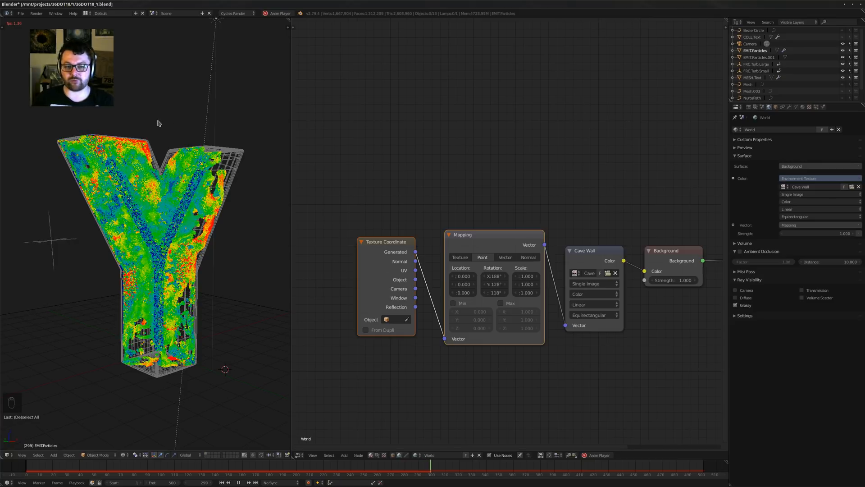
key(KP_0)
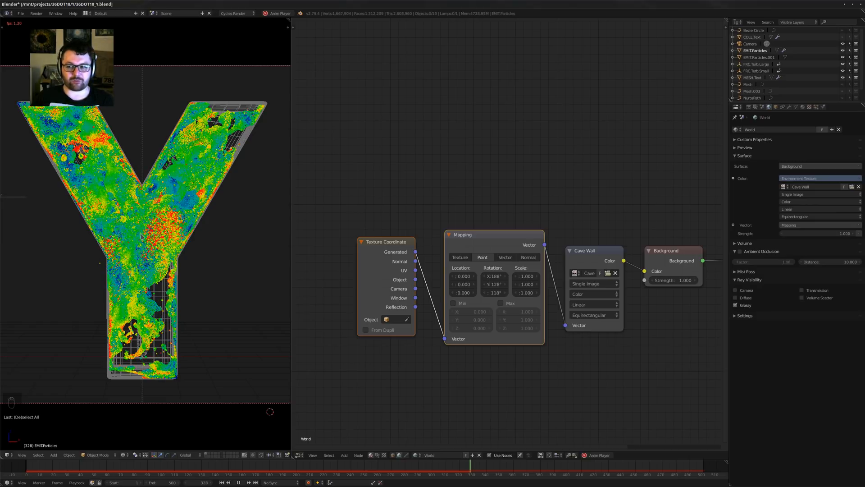
key(alt+a)
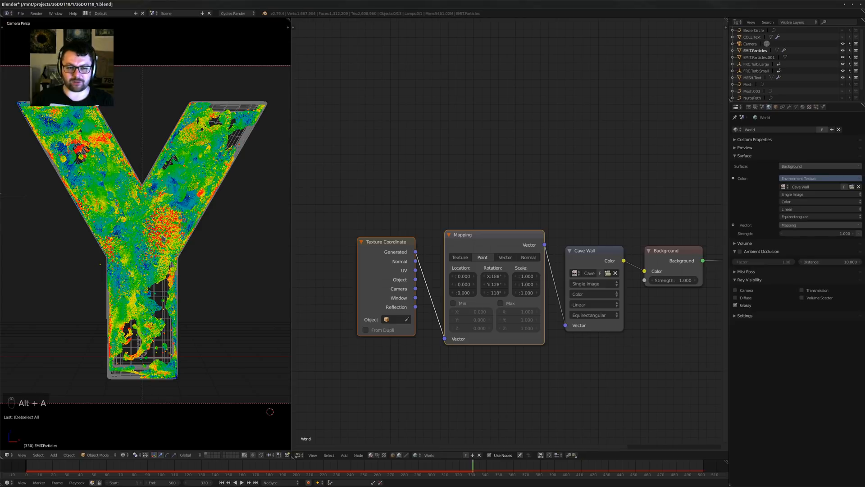
key(shift+Left)
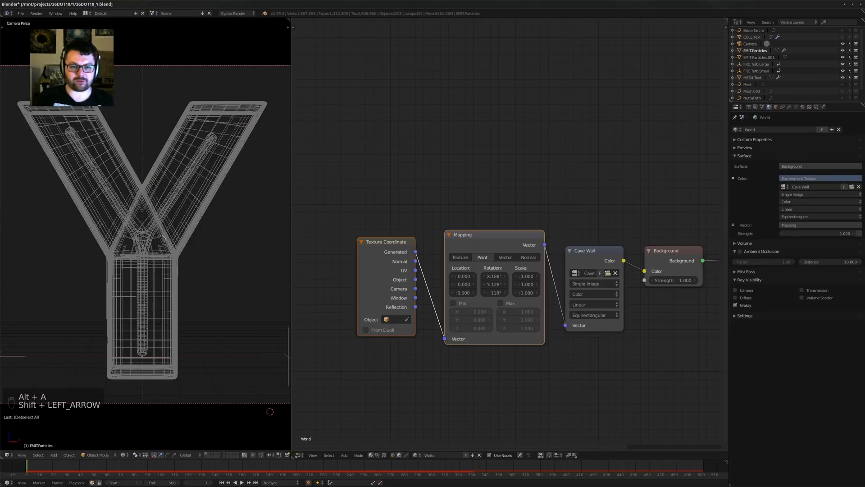
Enable adaptive subframes for the emitter's fluid physics and set the threshold to 0.05
click(816, 108)
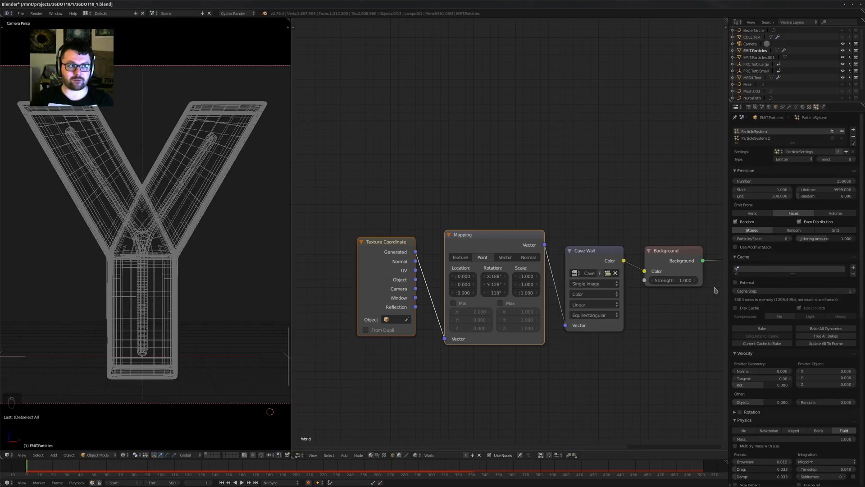
scroll(778, 294, down, 3)
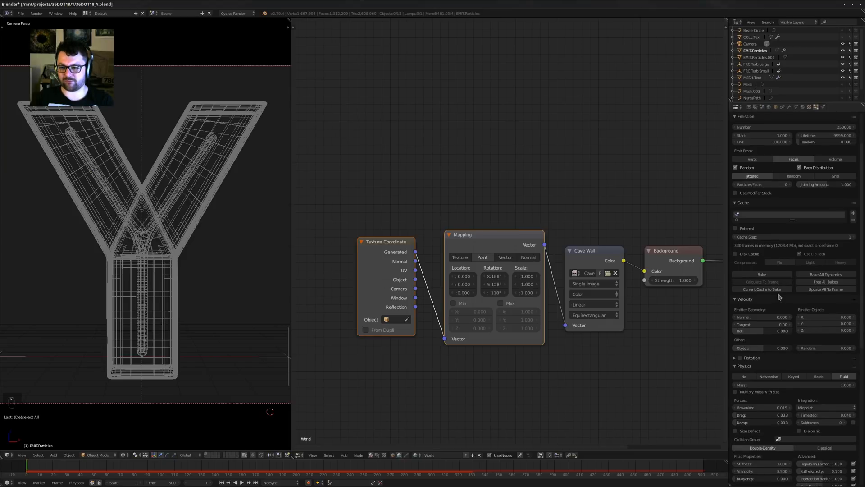
scroll(779, 296, up, 3)
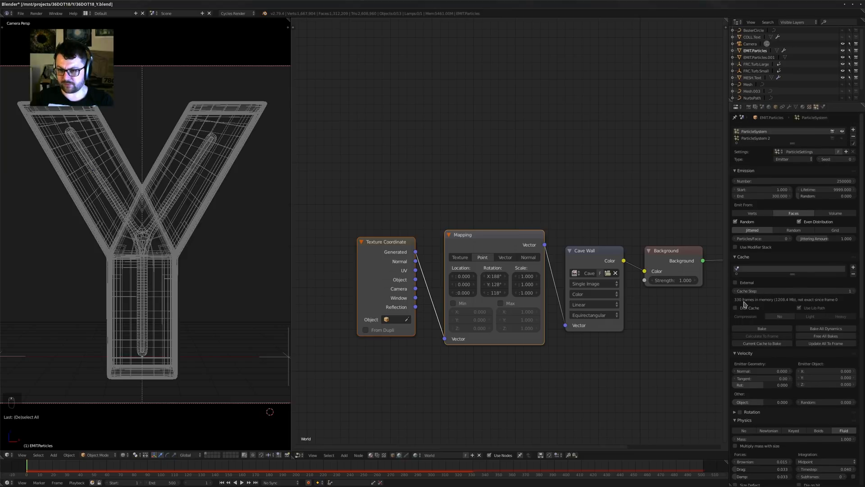
scroll(756, 313, down, 7)
click(853, 354)
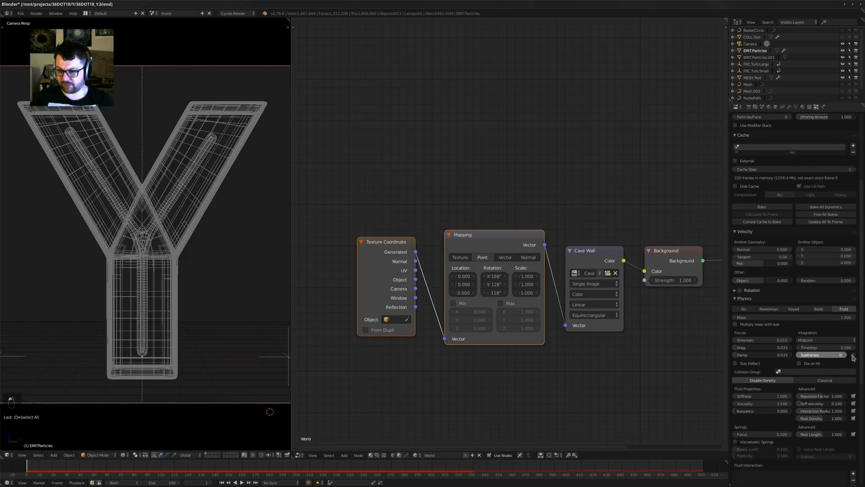
click(828, 363)
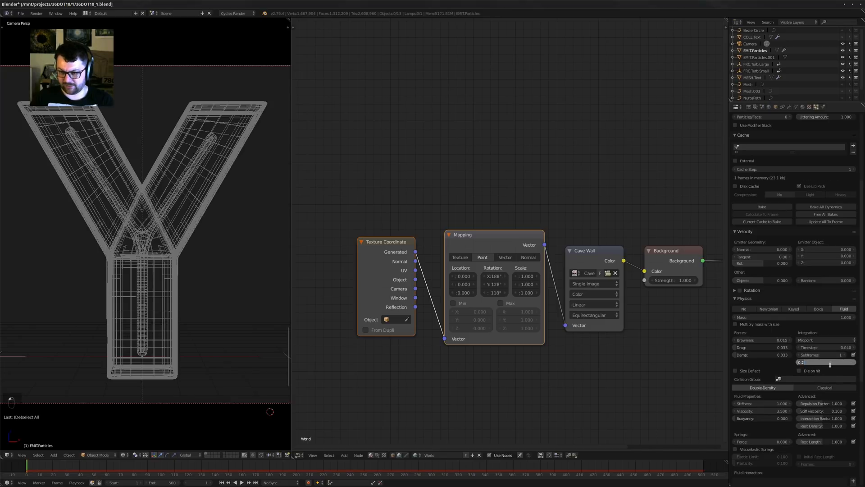
text(05)
key(Return)
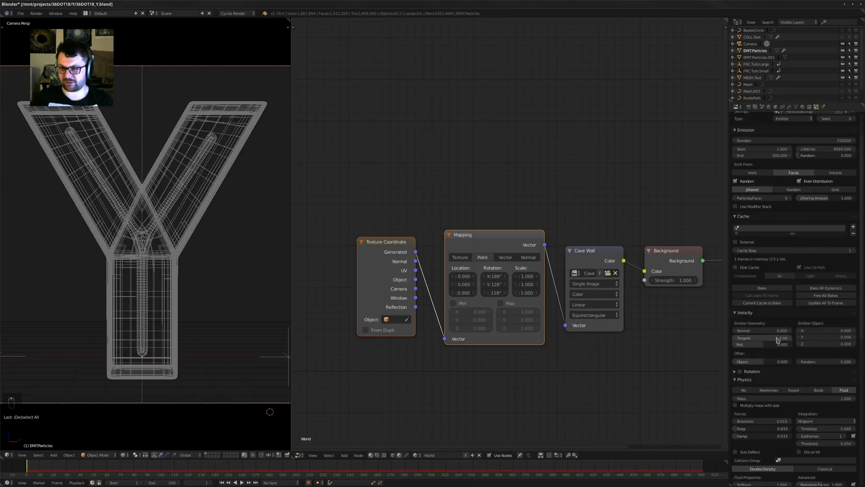
Save the scene over the existing 36DOT18_Y.blend file
scroll(793, 351, up, 7)
key(ctrl+s)
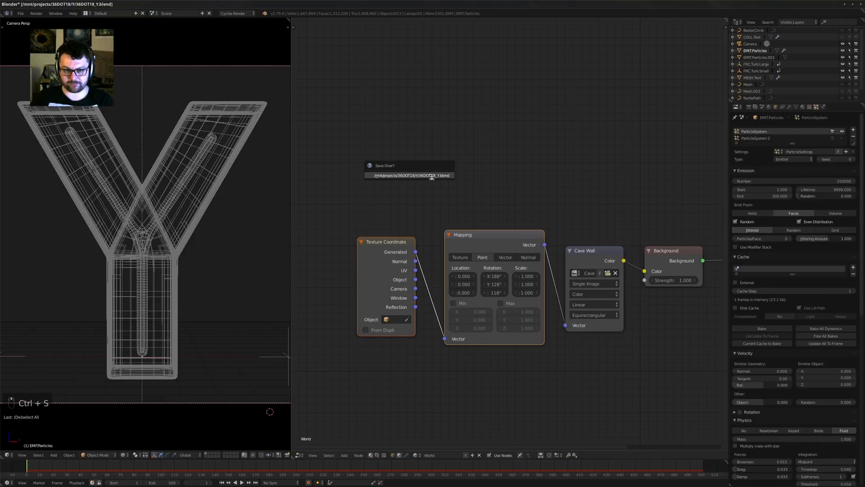
key(Return)
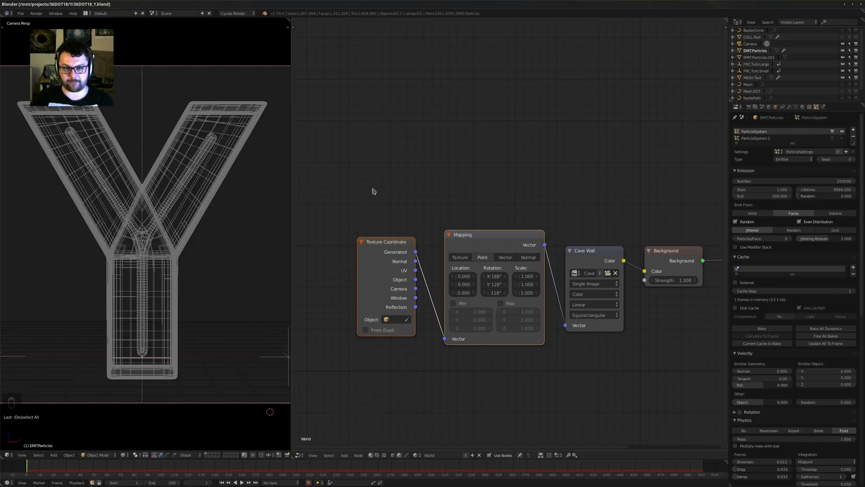
Play the simulation in the maximized camera viewport, stop it, and restore the split layout
key(shift+space)
key(shift+space)
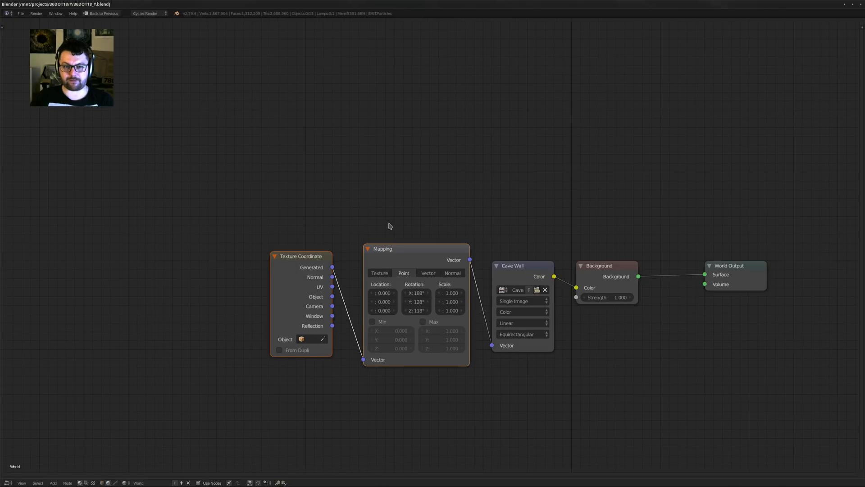
key(shift+space)
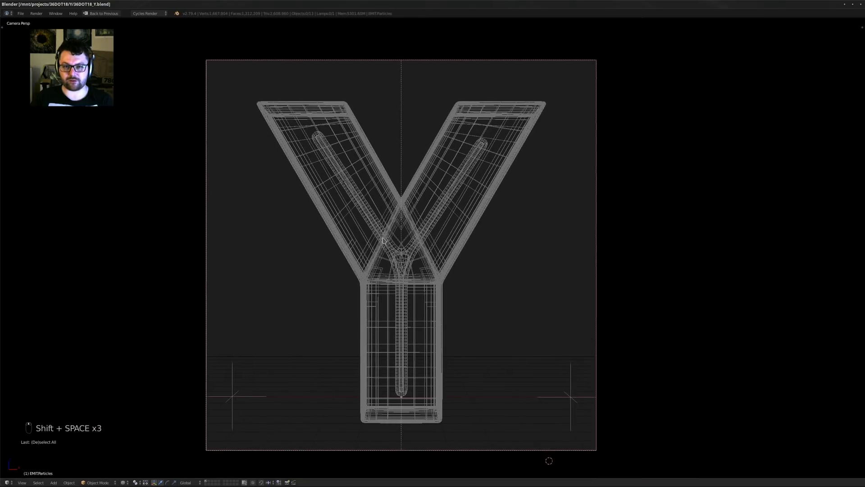
key(alt+a)
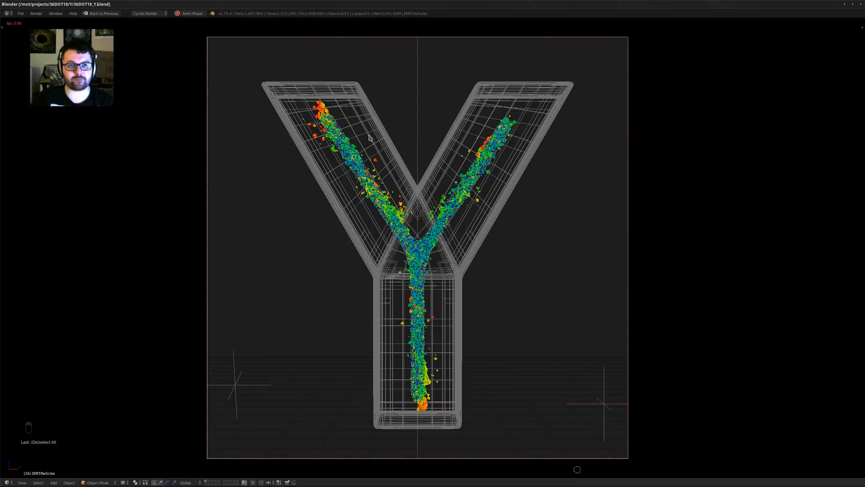
key(alt+a)
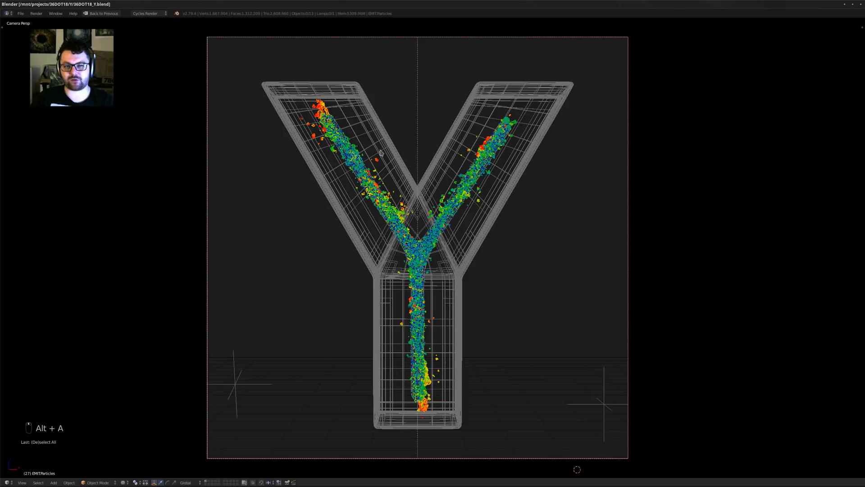
key(shift+space)
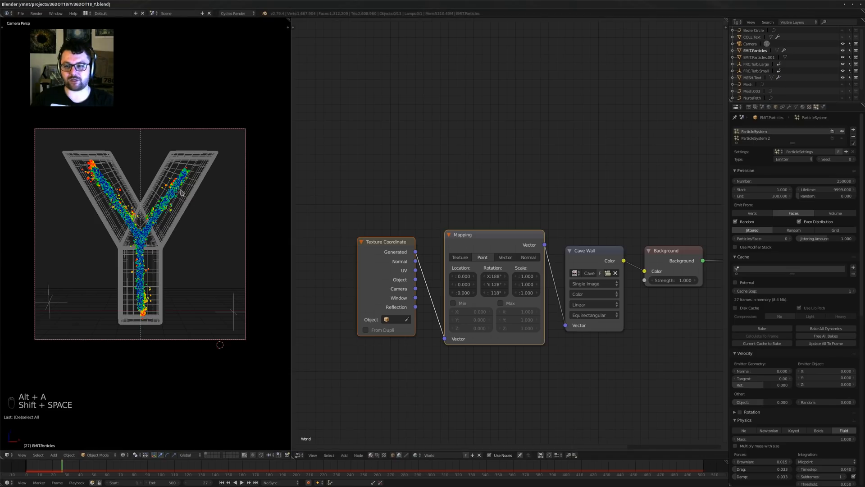
Set the emitter's particle number to 175000
click(814, 181)
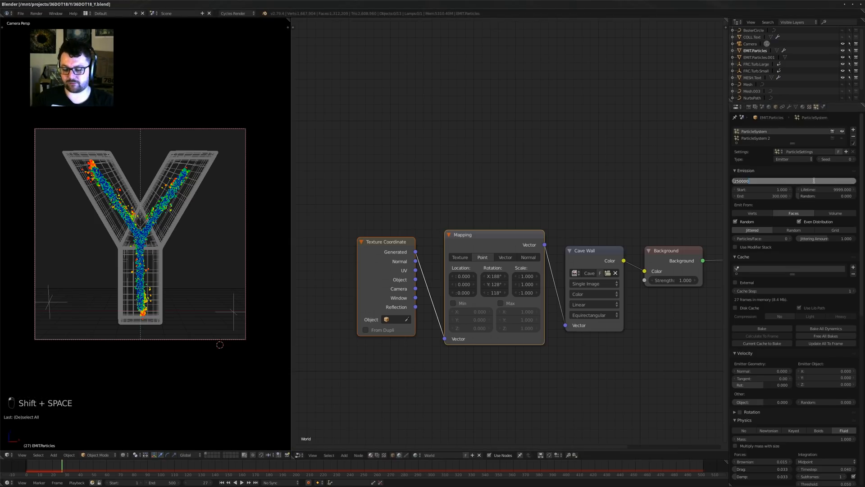
text(175000)
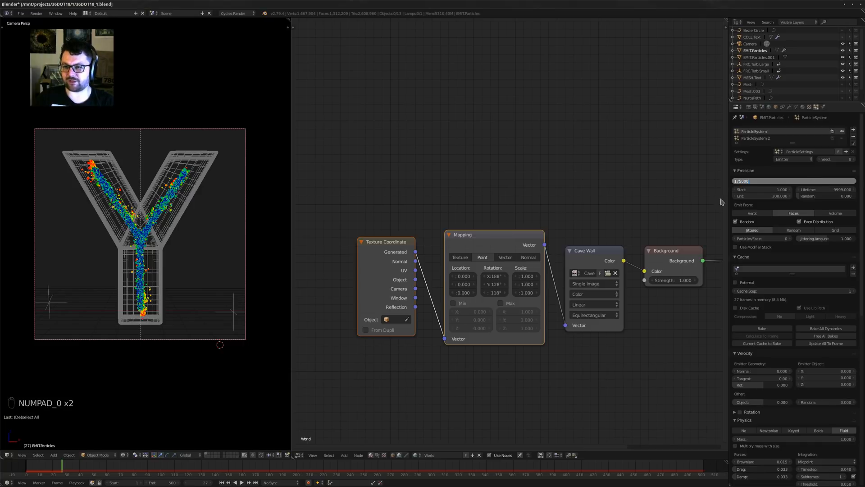
key(Return)
Restart the 175000-particle simulation from the first frame
shift+middle_drag(78, 221, 84, 228)
key(alt+a)
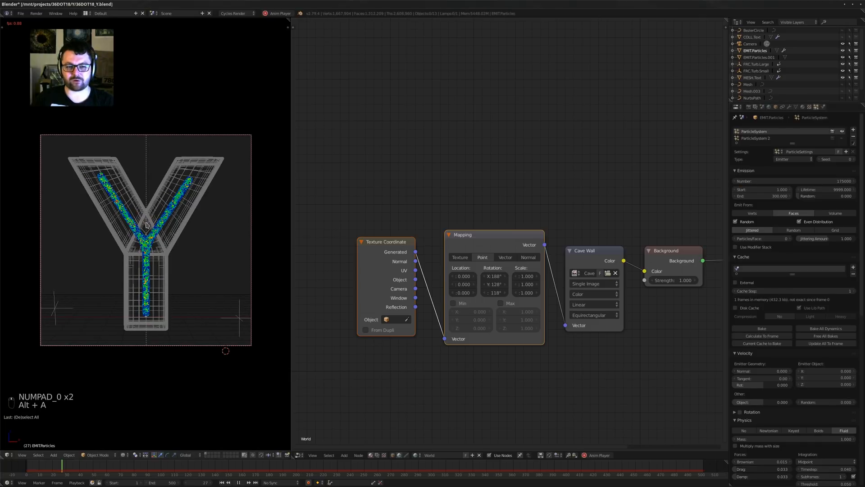
key(alt+a)
key(shift+Left)
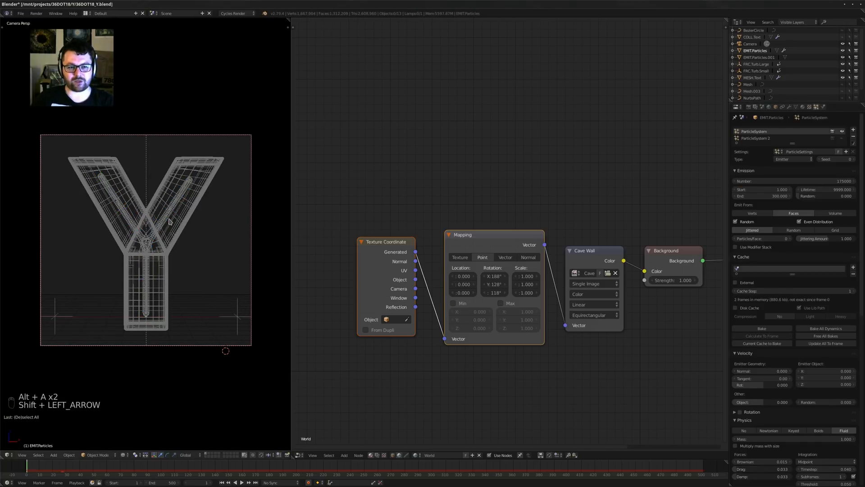
key(alt+a)
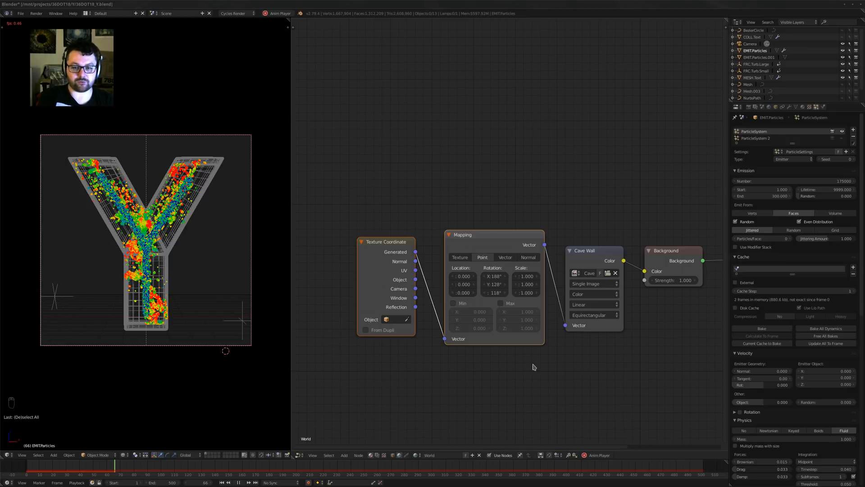
Monitor the GPUs in a new terminal window with nvidia-smi -lms 1000, and close the terminal when finished
key(ctrl+alt+t)
text(nvidia-)
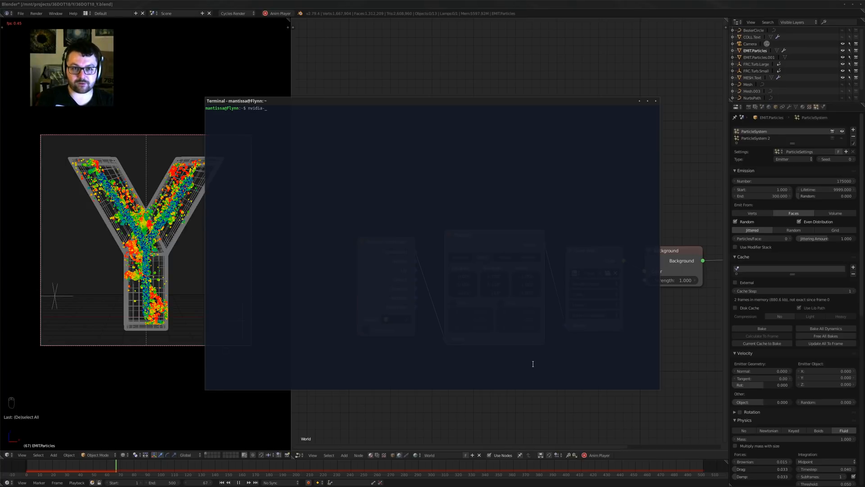
text(smi)
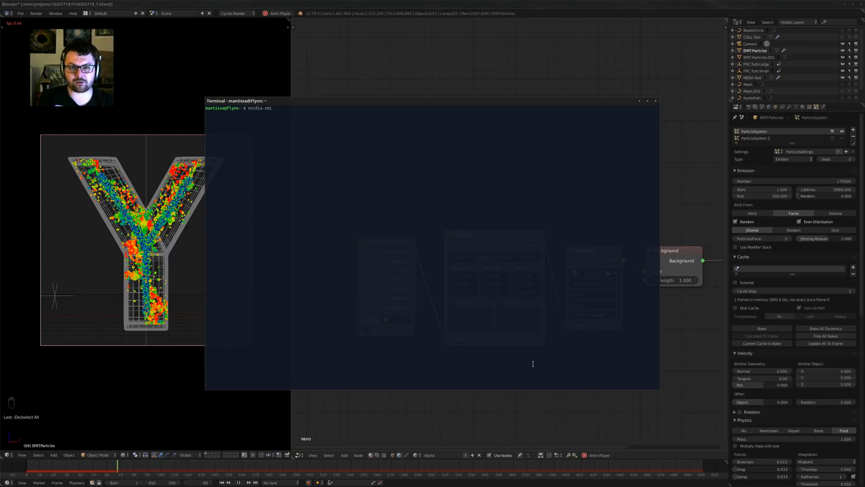
text( -lms )
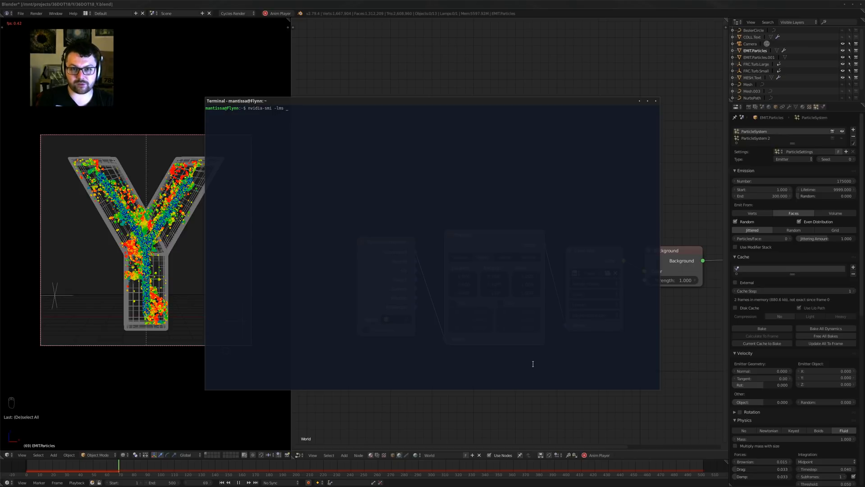
text(1000)
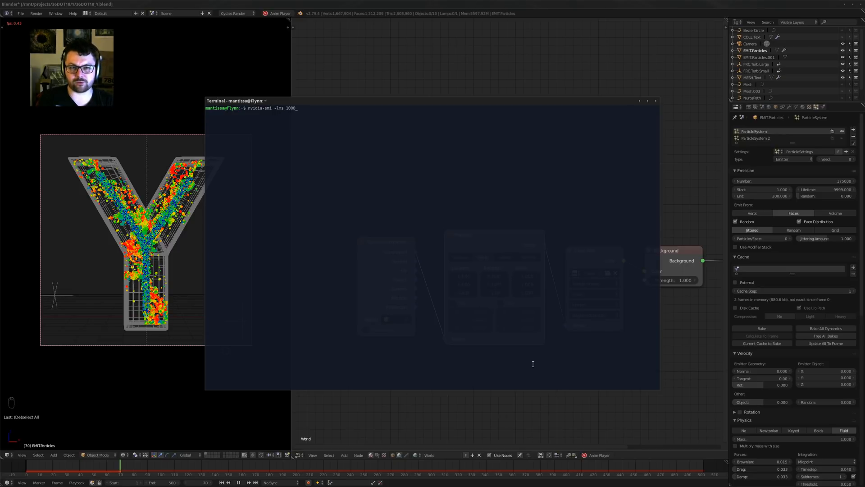
key(Return)
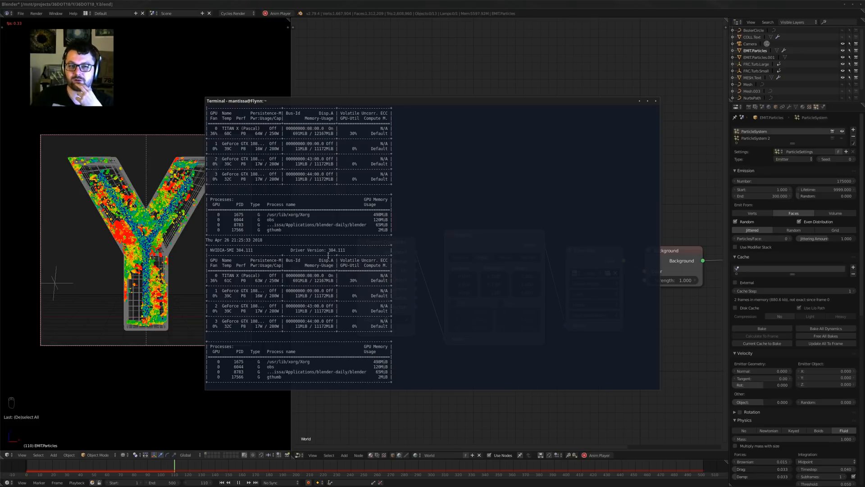
click(655, 101)
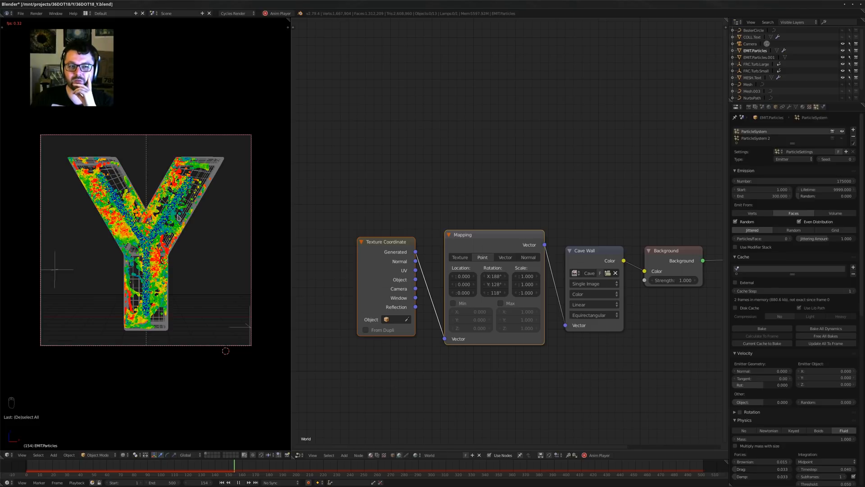
scroll(183, 213, up, 1)
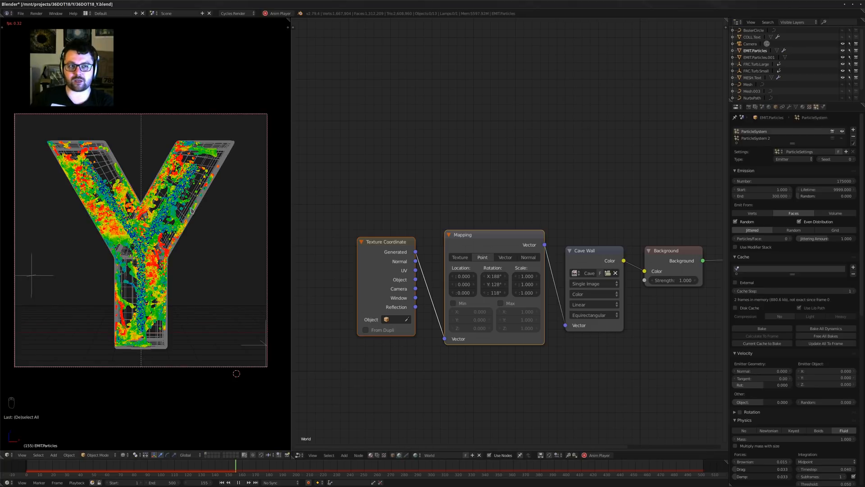
scroll(194, 210, up, 2)
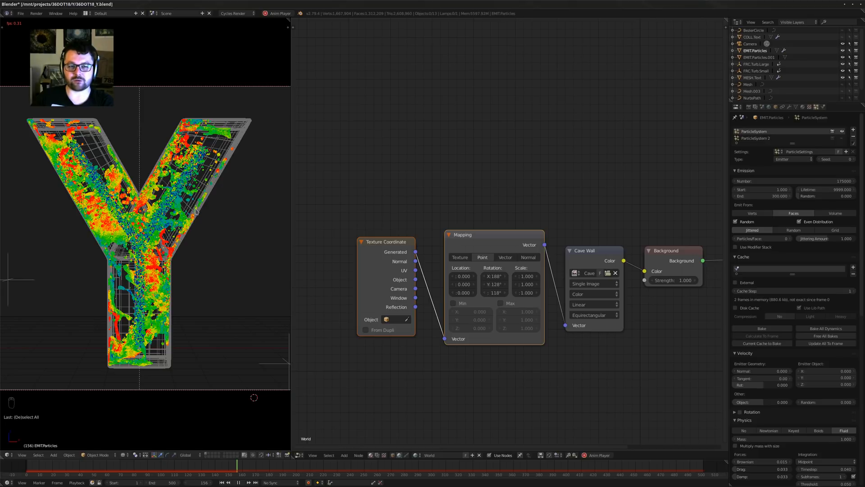
Stop the running simulation at frame 200 and inspect the particles inside the Y from an angled close-up
scroll(196, 211, up, 1)
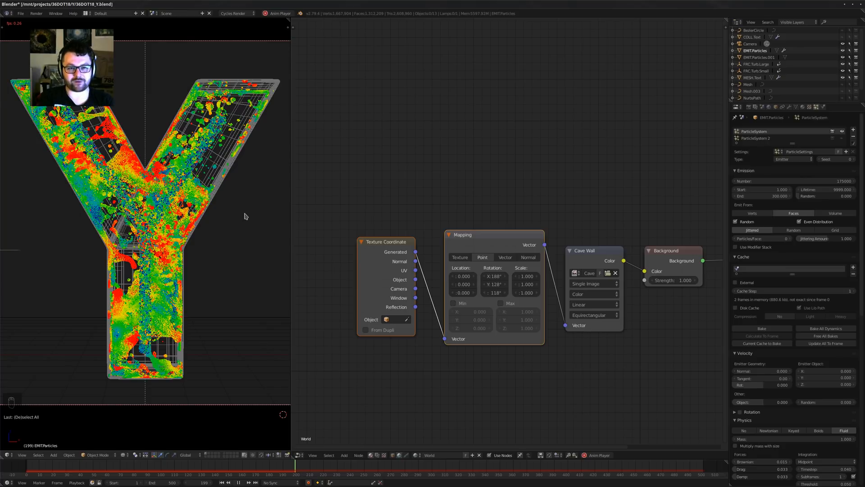
key(alt+a)
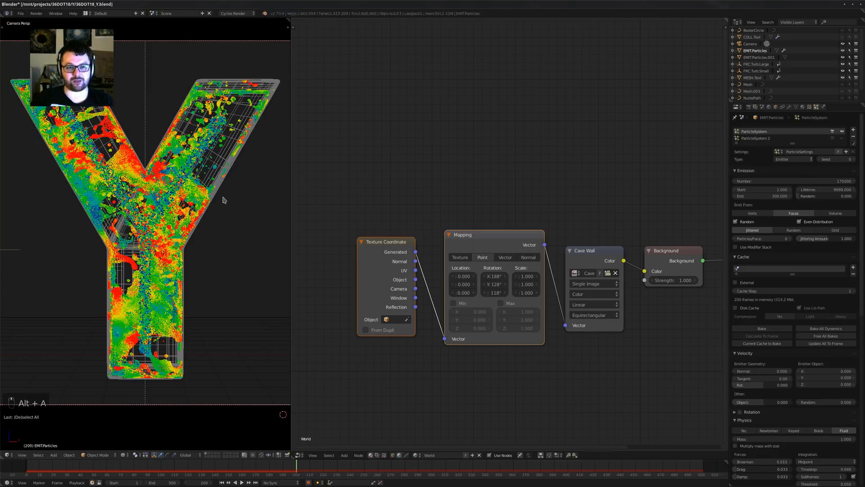
middle_drag(202, 202, 204, 228)
scroll(165, 214, up, 8)
scroll(136, 210, down, 8)
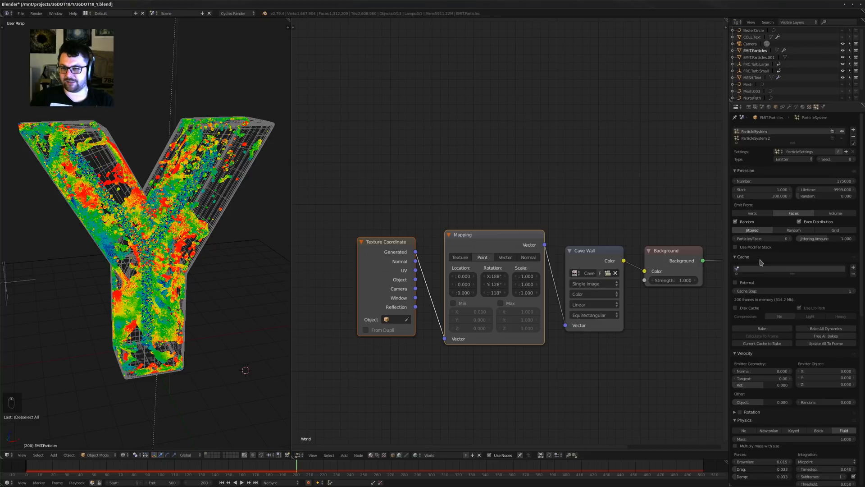
Set the adaptive subframe threshold of the fluid particle system to 0.1
scroll(761, 263, down, 5)
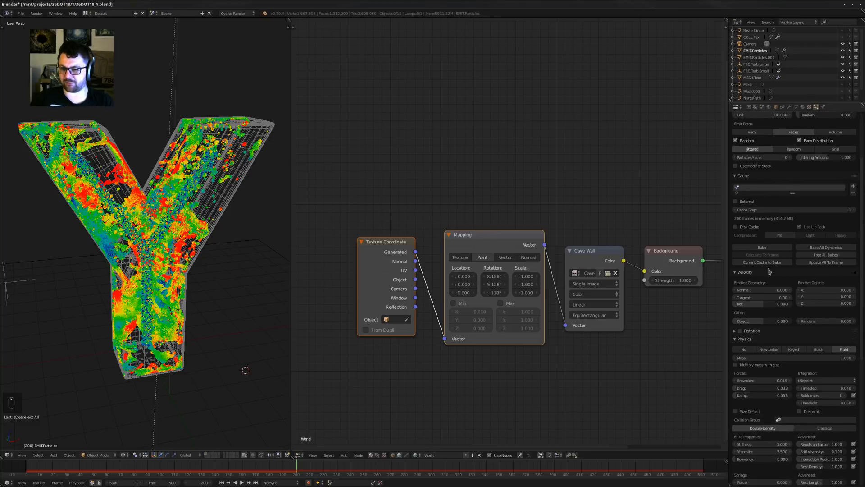
click(820, 402)
text(1)
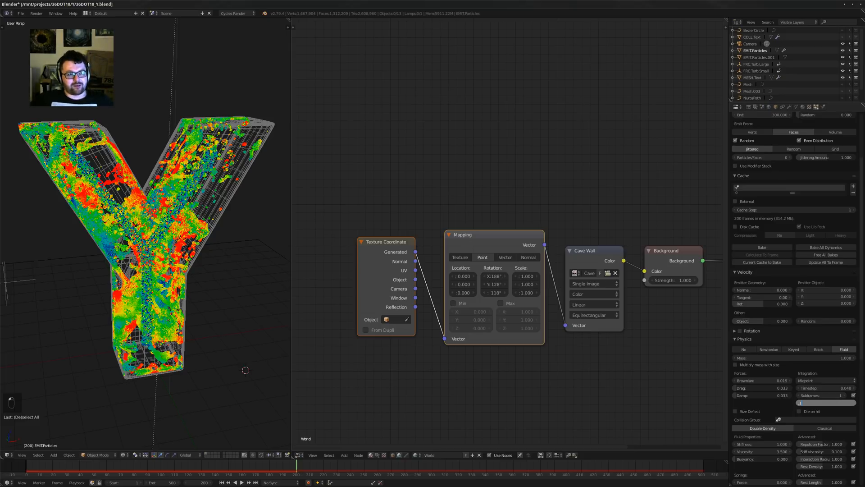
Test-play the first few frames of the simulation from the start and return to frame 1
key(shift+Left)
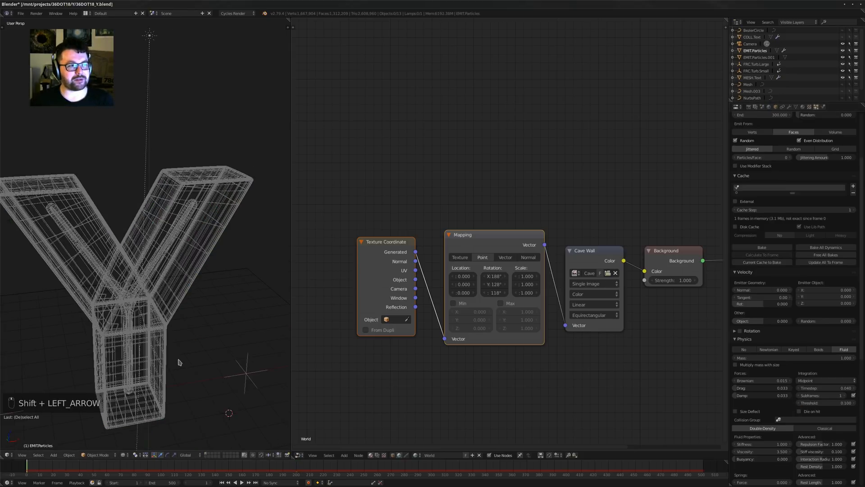
middle_drag(178, 362, 194, 262)
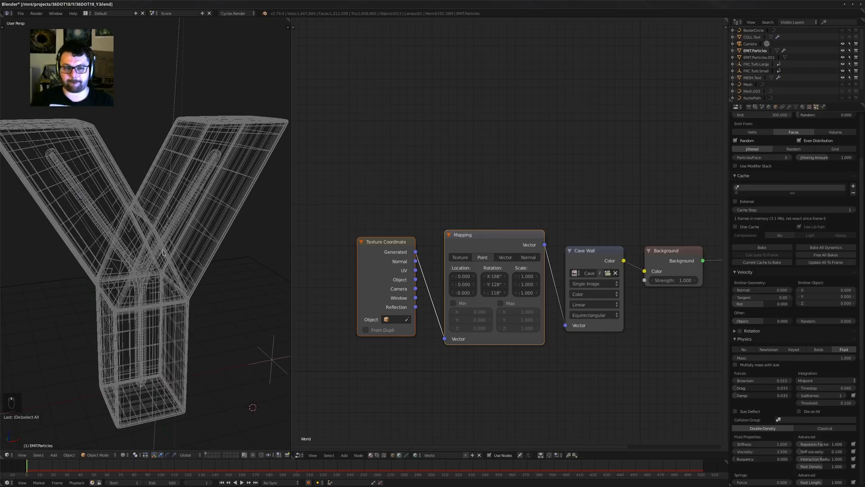
key(alt+a)
key(alt+a)
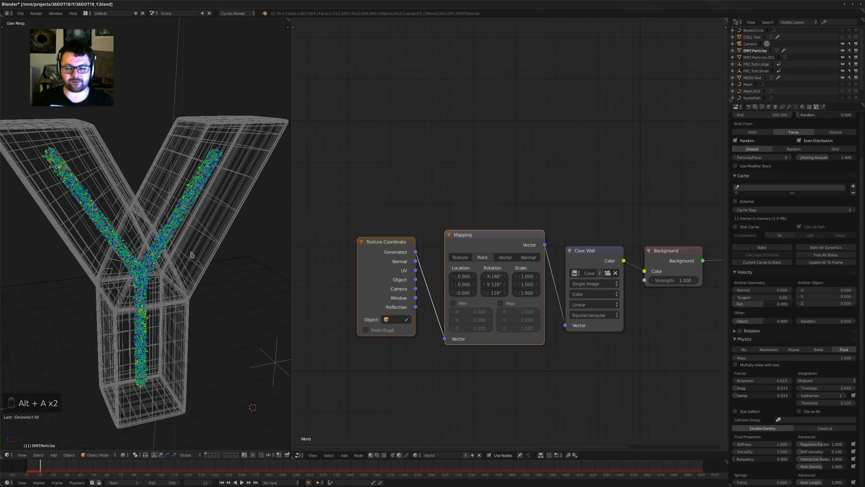
key(shift+Left)
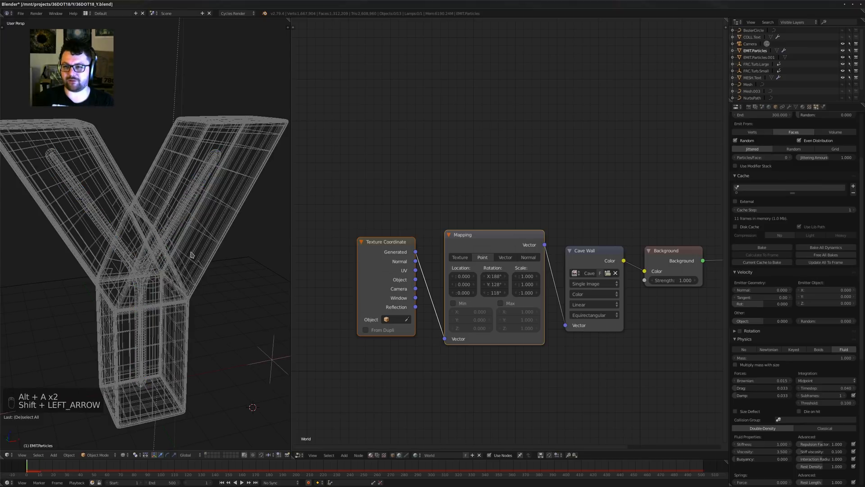
Turn off automatic subframes for the fluid particles and set the emitter's particle number to 150000
click(853, 395)
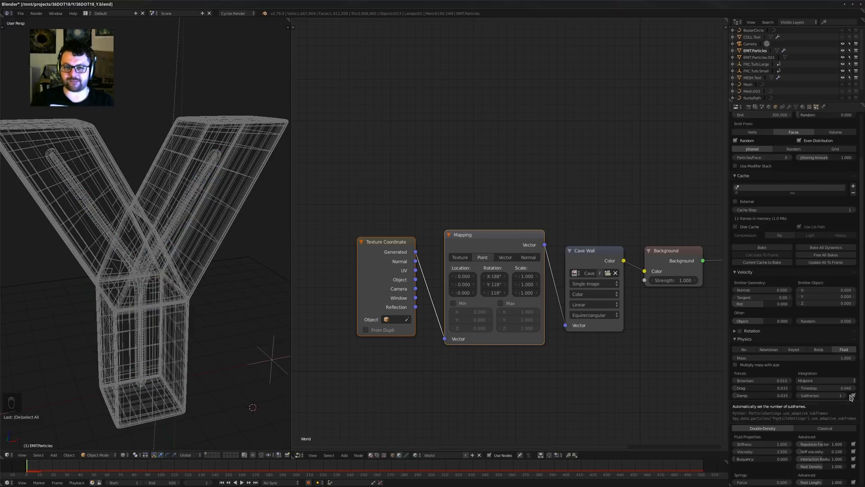
scroll(213, 282, down, 3)
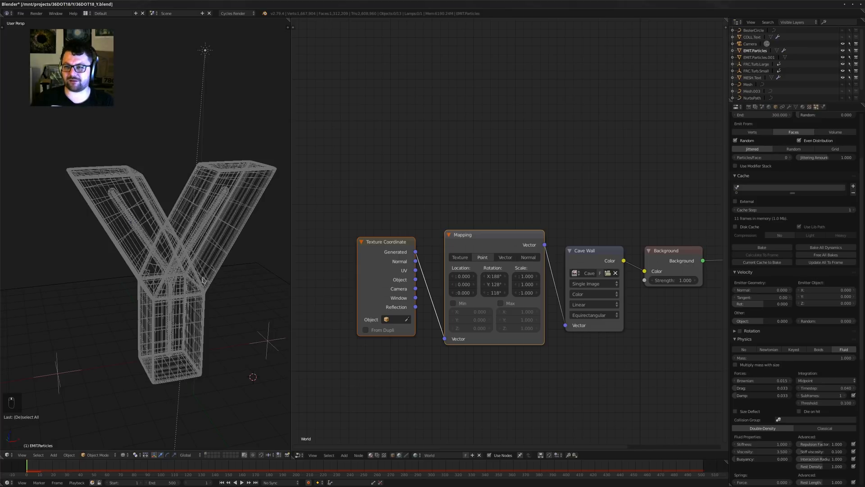
scroll(807, 412, up, 5)
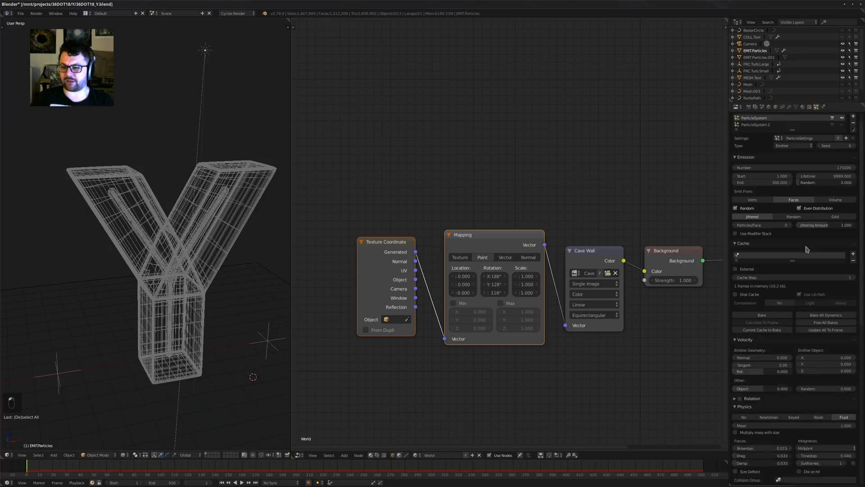
click(815, 182)
text(15000)
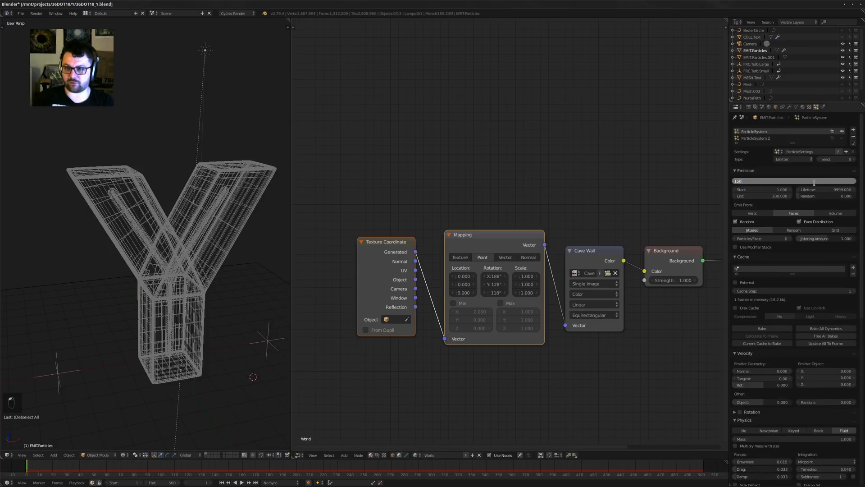
key(Return)
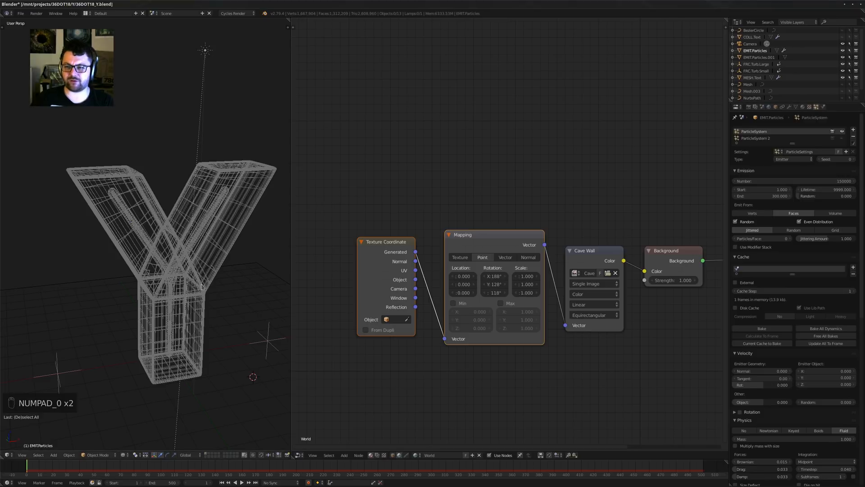
Start the simulation and, while it runs, review the V, W and X renders in gThumb, minimizing the viewer when finished
key(alt+a)
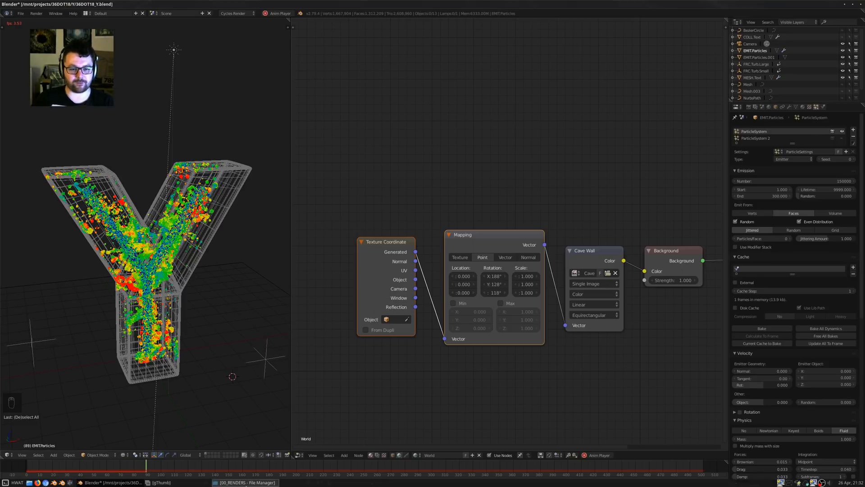
key(alt+Tab)
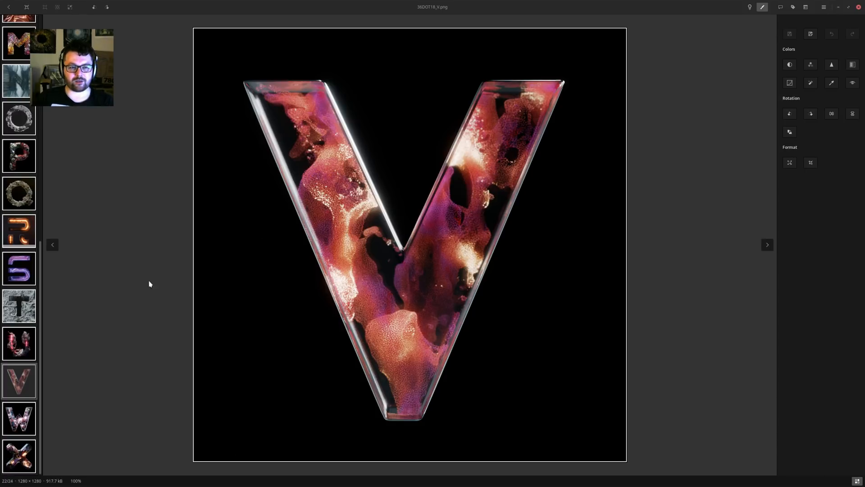
key(Right)
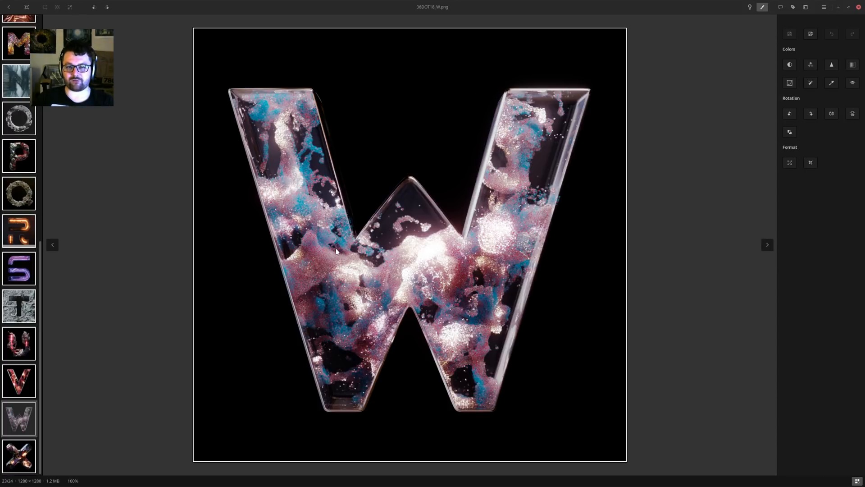
key(Right)
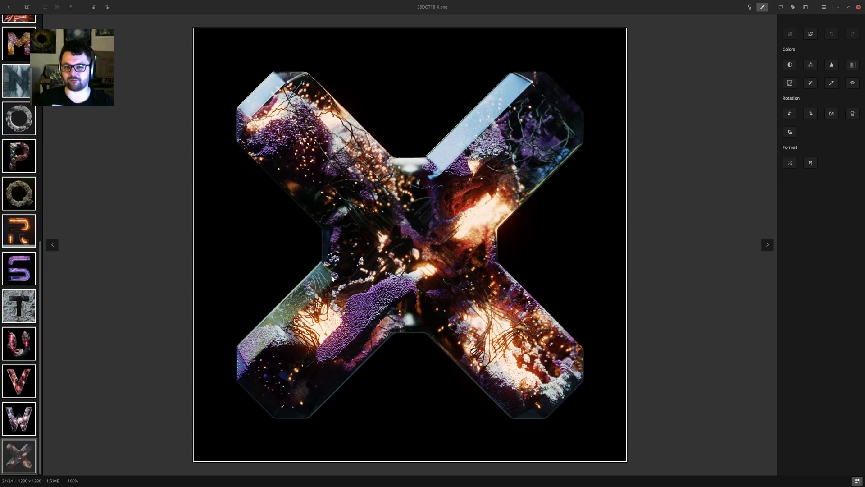
click(837, 8)
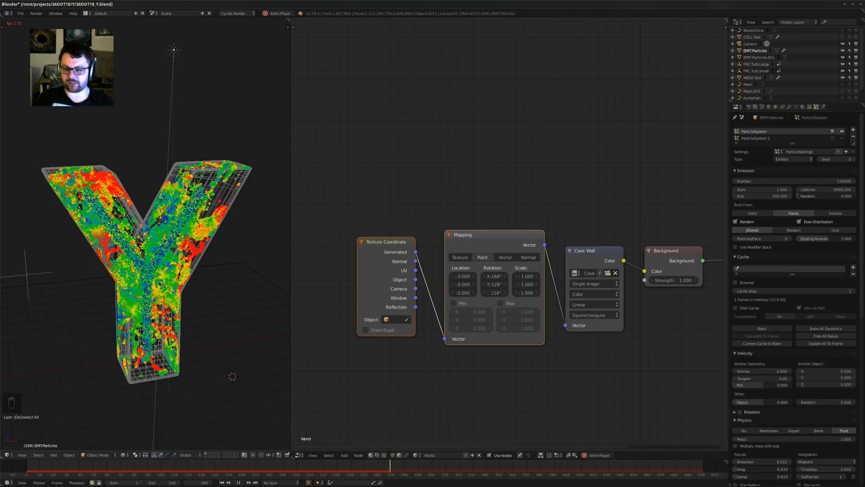
Open a maximized Firefox window and go to the Instagram profile instagram.com/the__mantissa
mouse_move(57, 484)
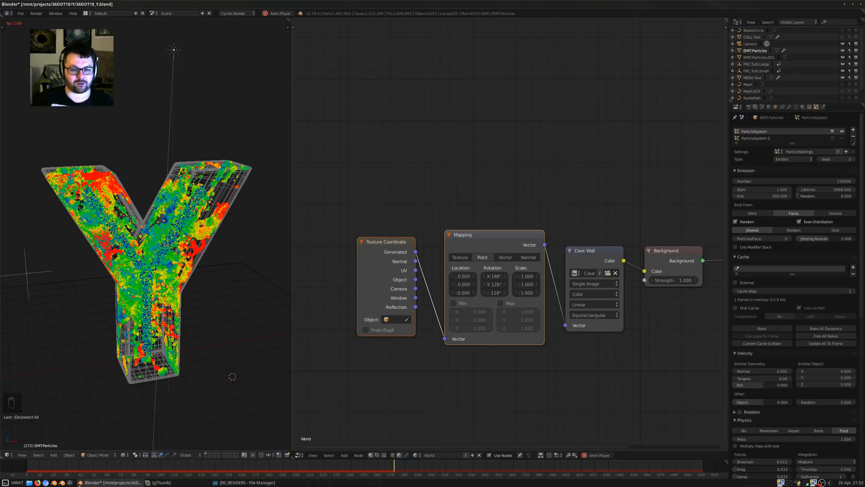
click(37, 482)
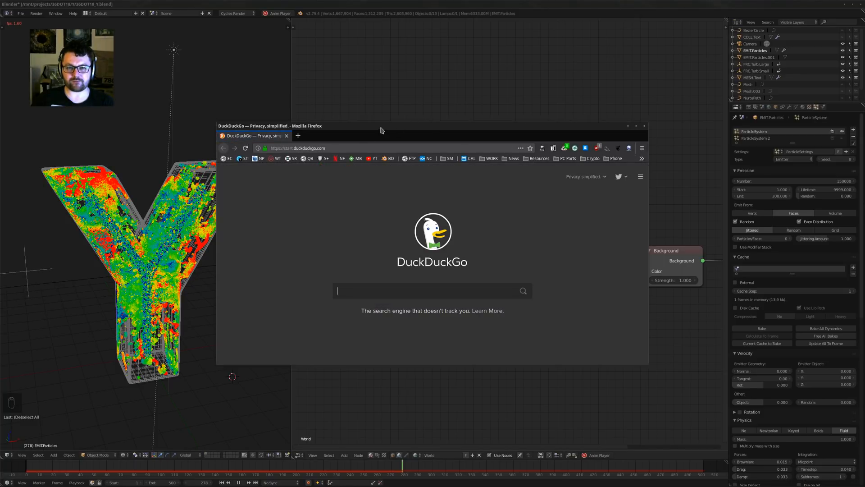
double_click(380, 131)
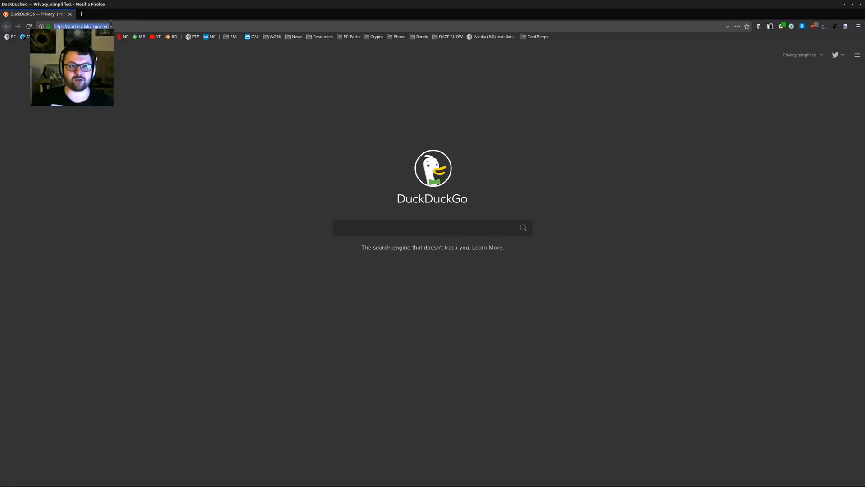
text(o)
key(BackSpace)
key(BackSpace)
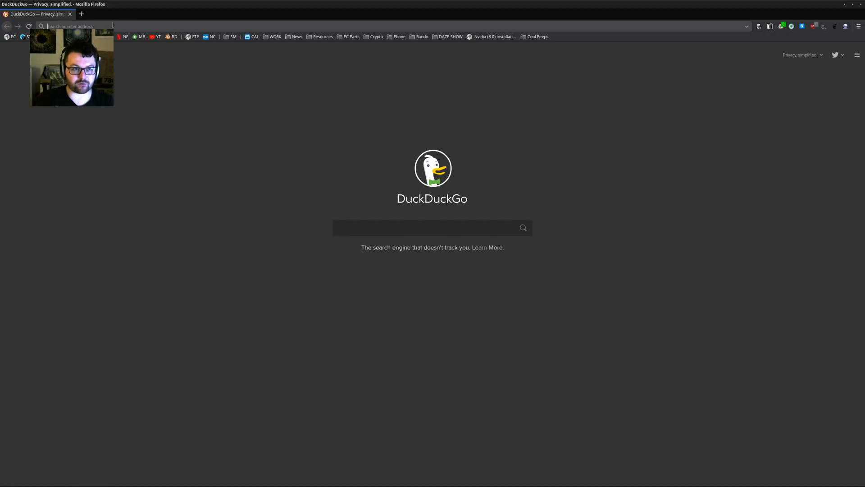
text(instag)
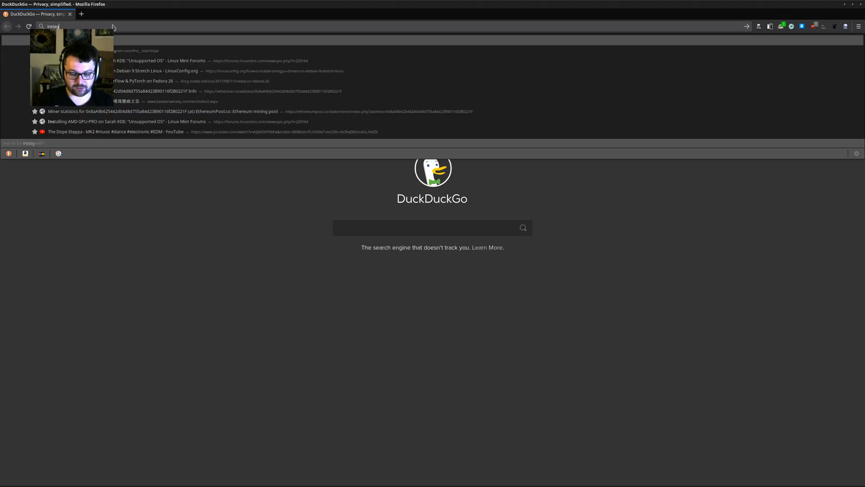
text(ram.com/the)
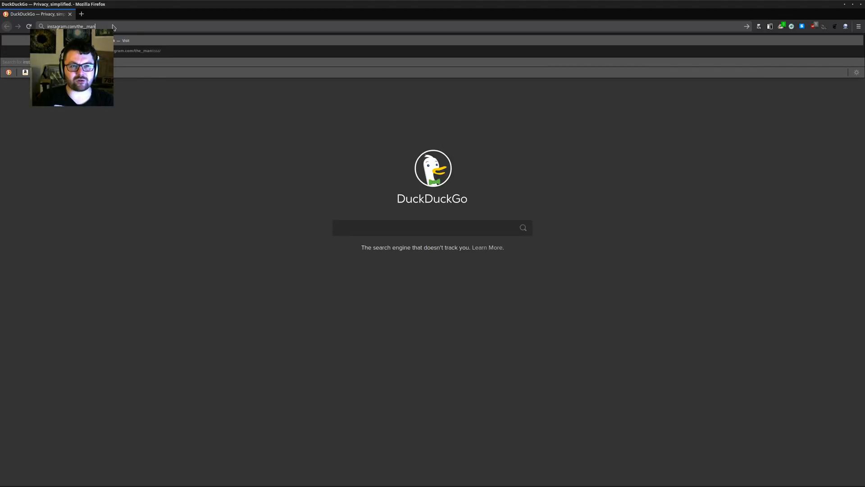
text(_man)
key(Return)
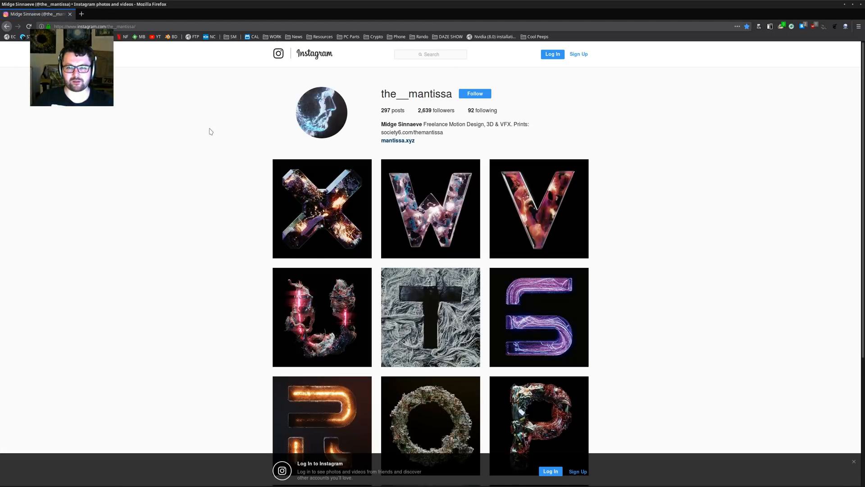
Dismiss the login banner and browse the profile's letter series and older posts, returning to the start of the page
scroll(181, 142, down, 2)
scroll(207, 148, down, 3)
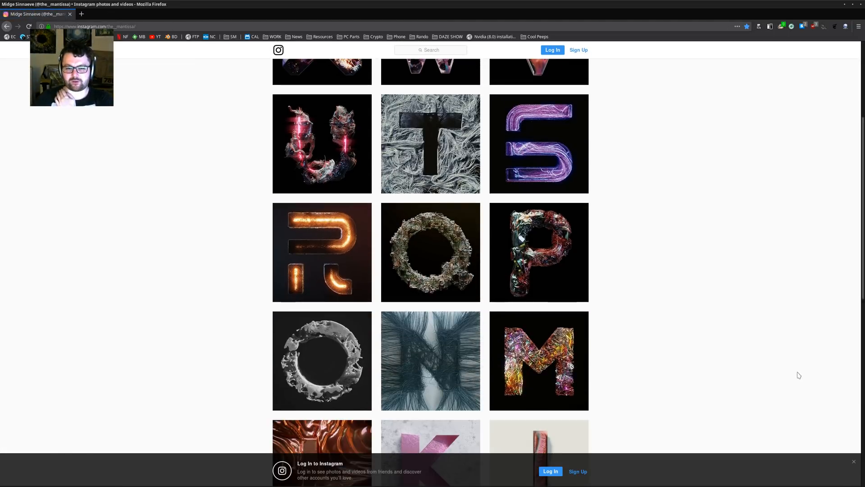
click(854, 461)
scroll(235, 261, up, 3)
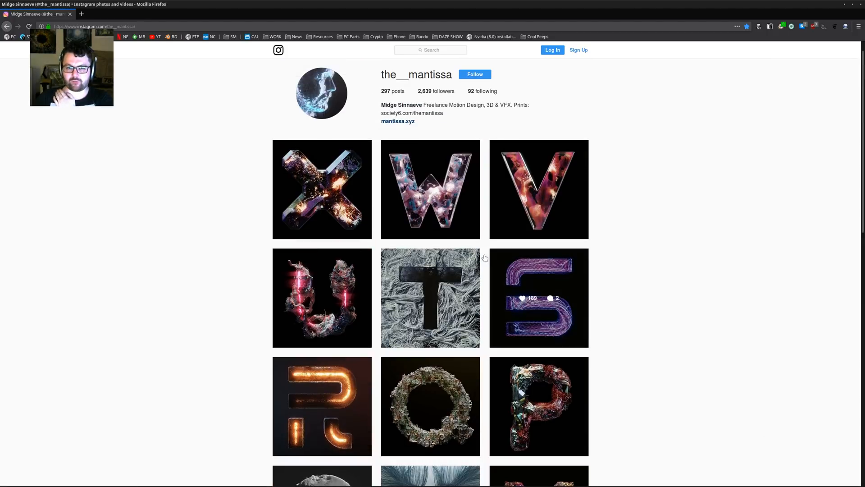
scroll(192, 249, down, 1)
scroll(194, 250, down, 7)
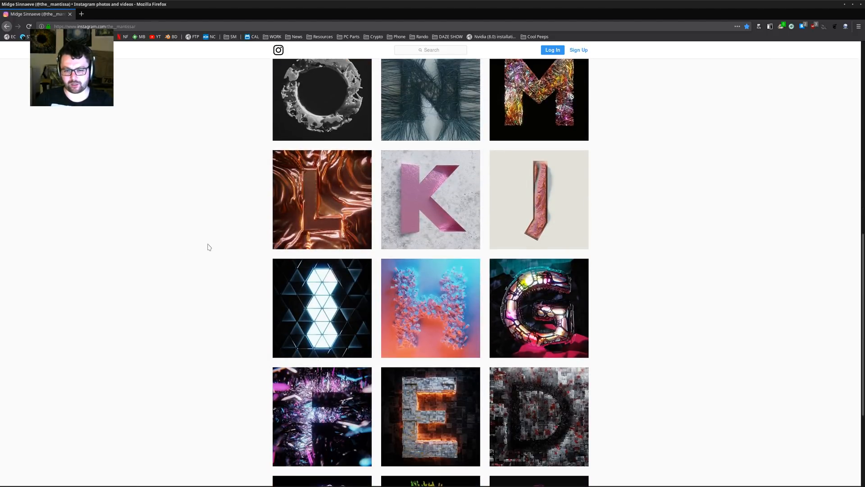
scroll(193, 247, down, 8)
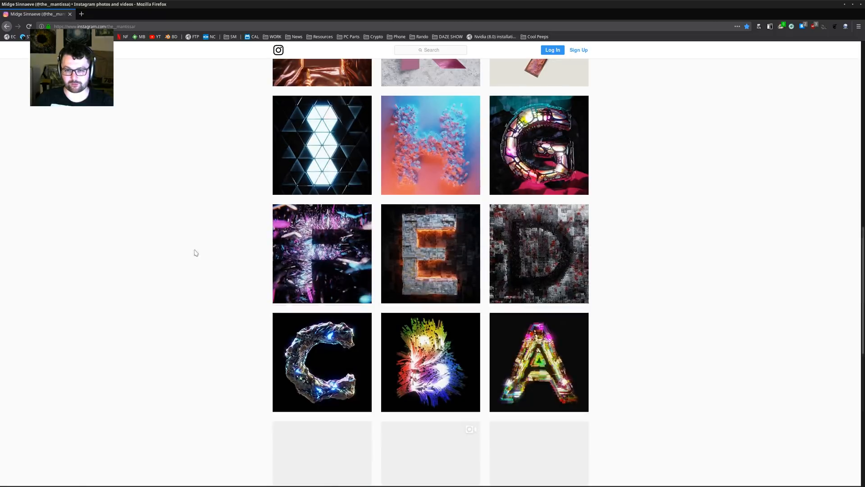
scroll(151, 248, down, 3)
scroll(163, 250, down, 6)
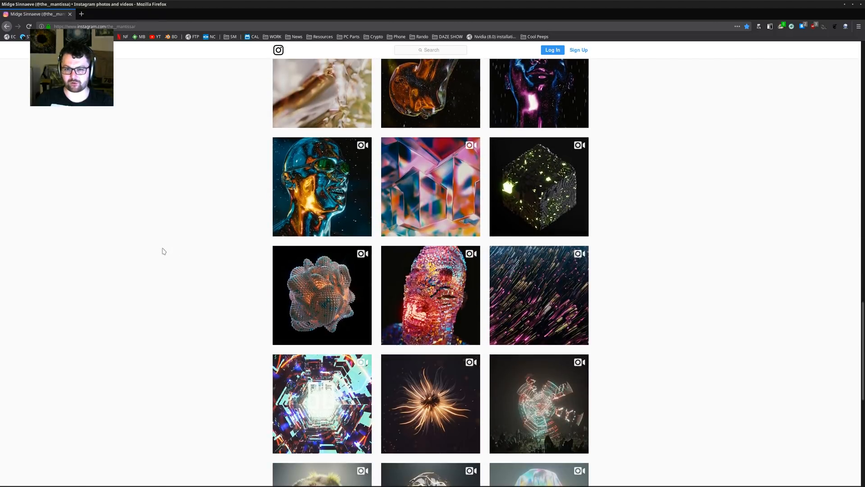
scroll(164, 251, down, 3)
scroll(165, 251, up, 18)
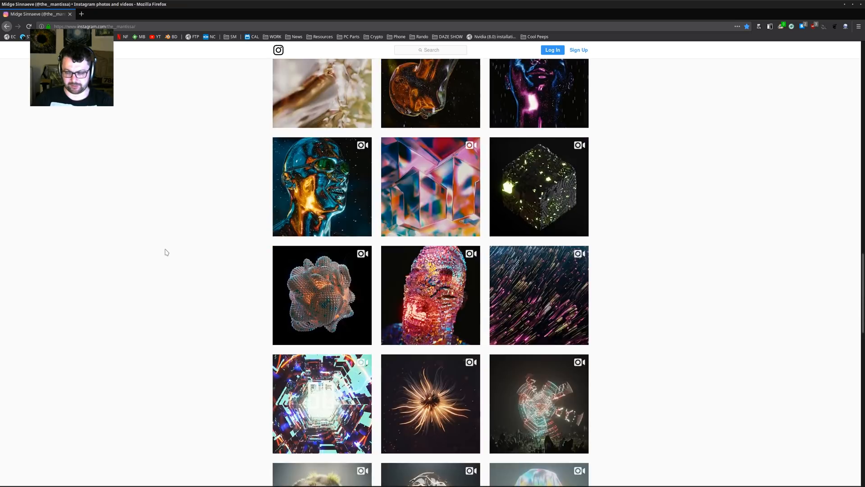
scroll(169, 251, up, 15)
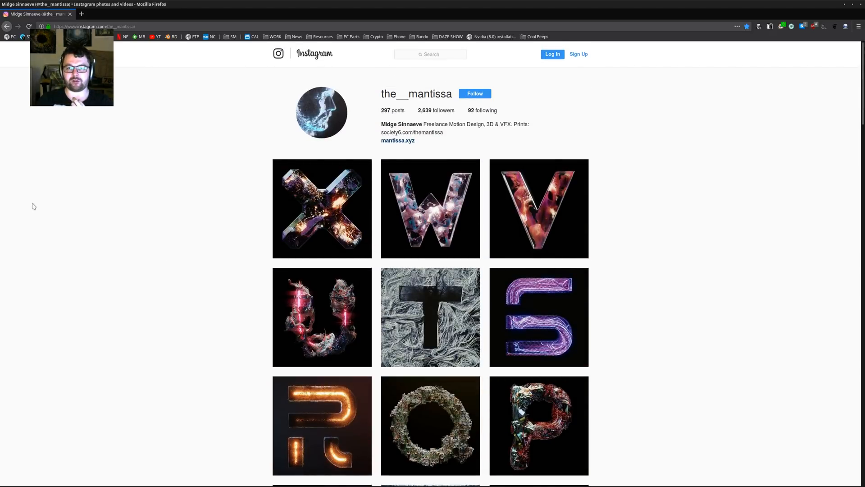
Open the artist's ArtStation portfolio from the SM bookmarks folder
click(231, 36)
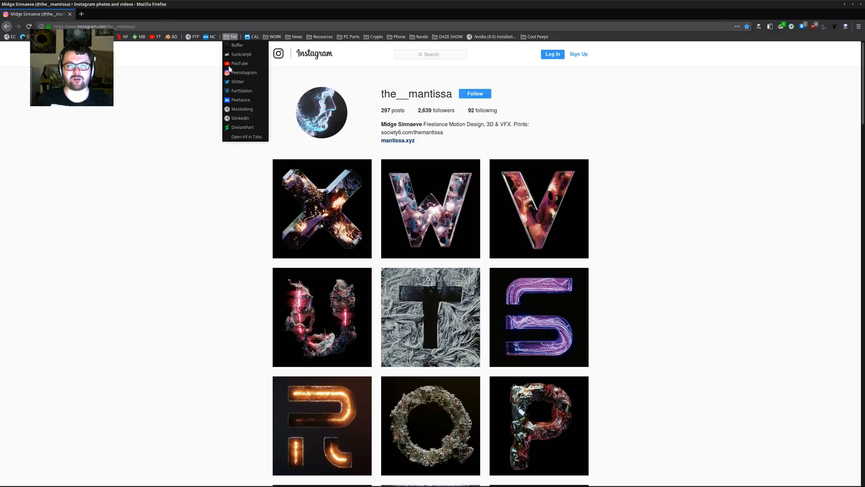
click(243, 92)
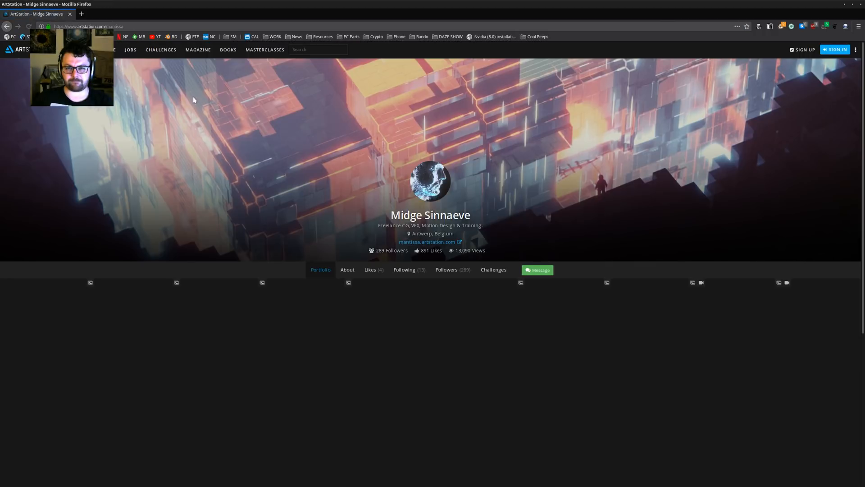
Browse the artist's ArtStation portfolio down to its oldest works and back up, and close the page to return to Blender
scroll(239, 103, down, 3)
scroll(239, 106, up, 3)
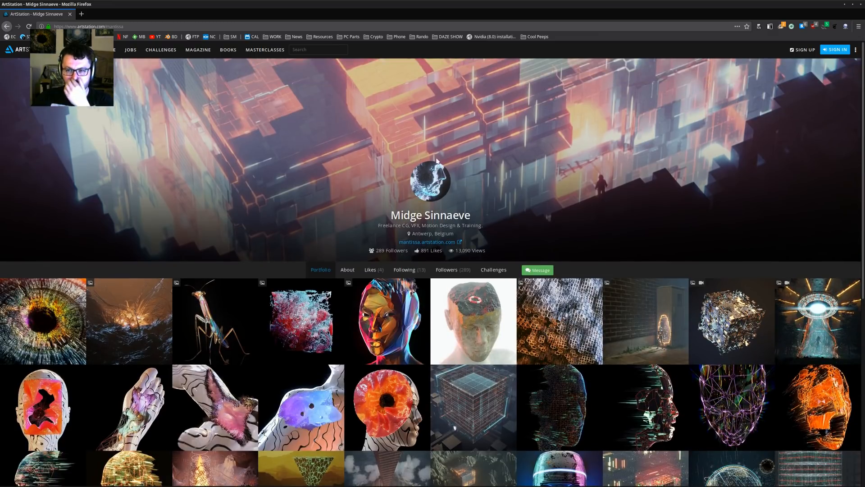
scroll(284, 177, down, 10)
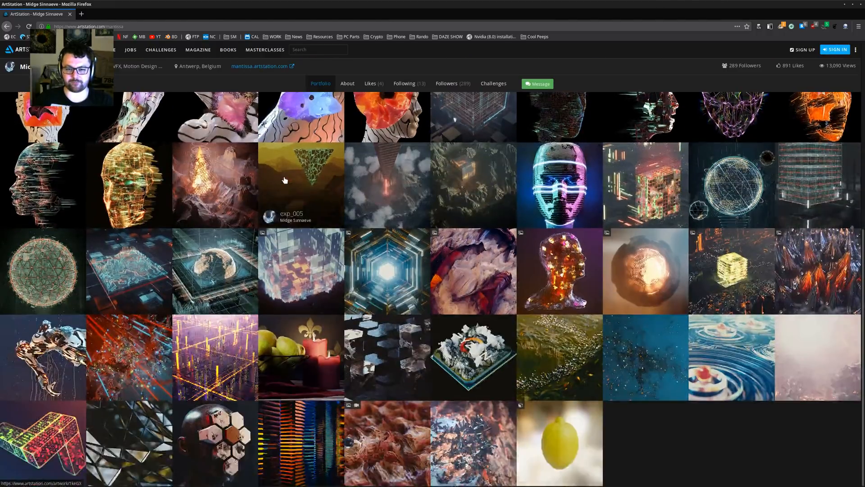
scroll(283, 177, up, 10)
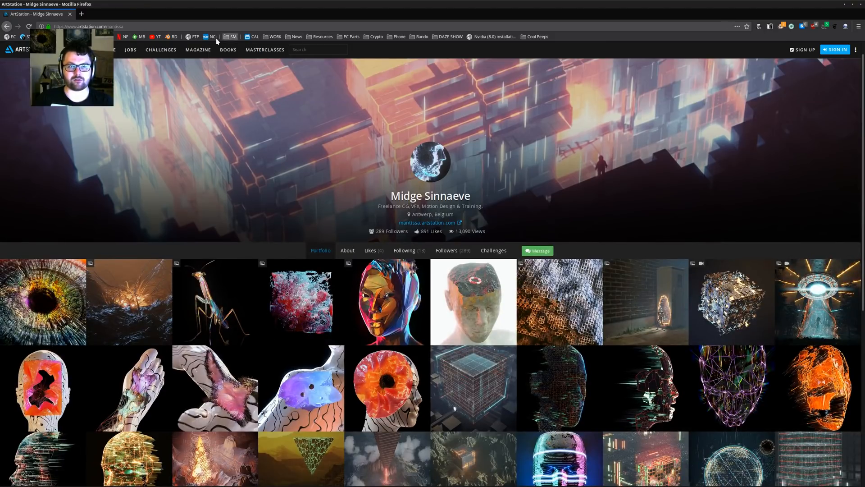
click(70, 14)
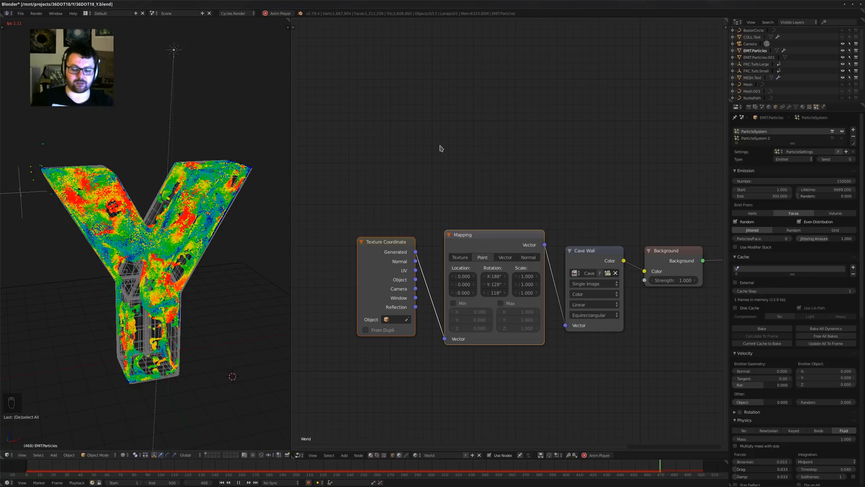
Open the user preferences and set the interface display scale to 1.1
key(ctrl+alt+u)
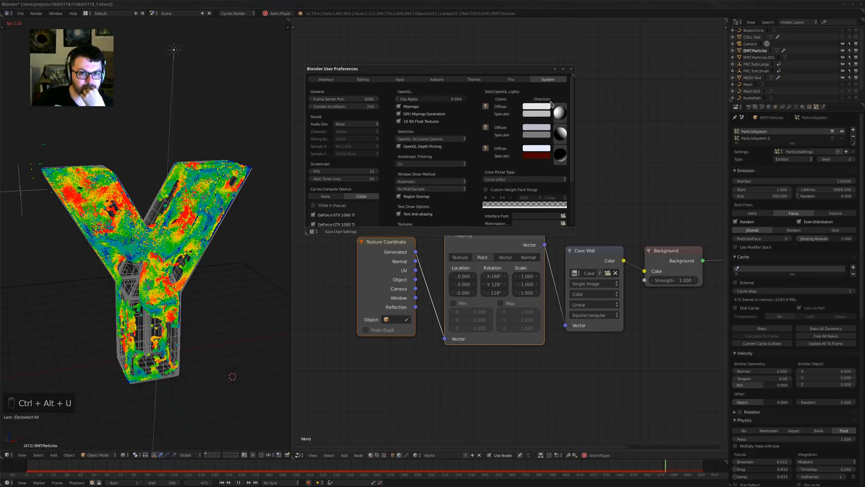
click(326, 80)
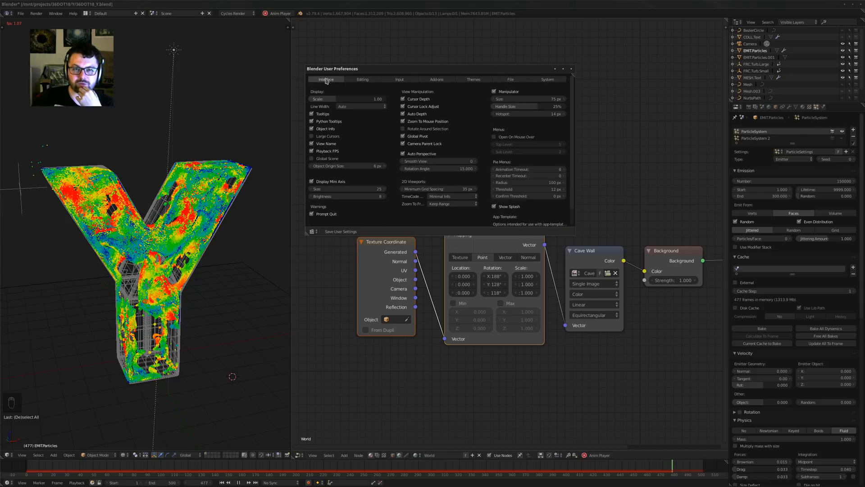
click(357, 100)
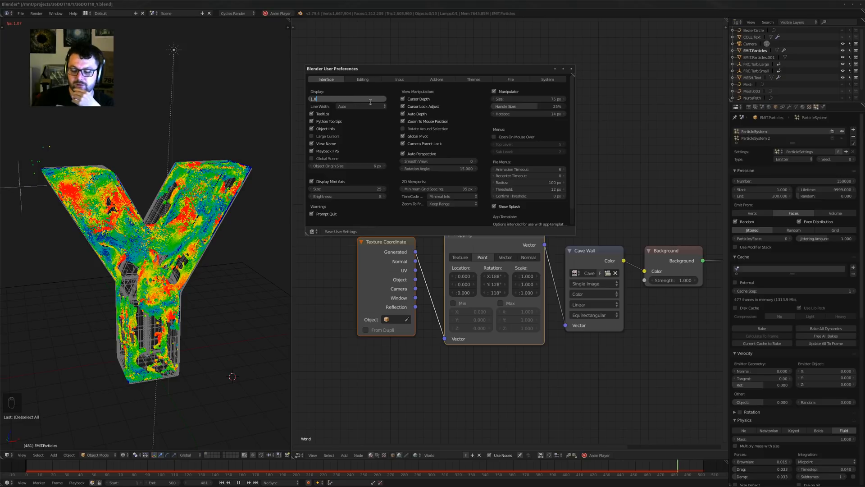
text(1.1)
key(Return)
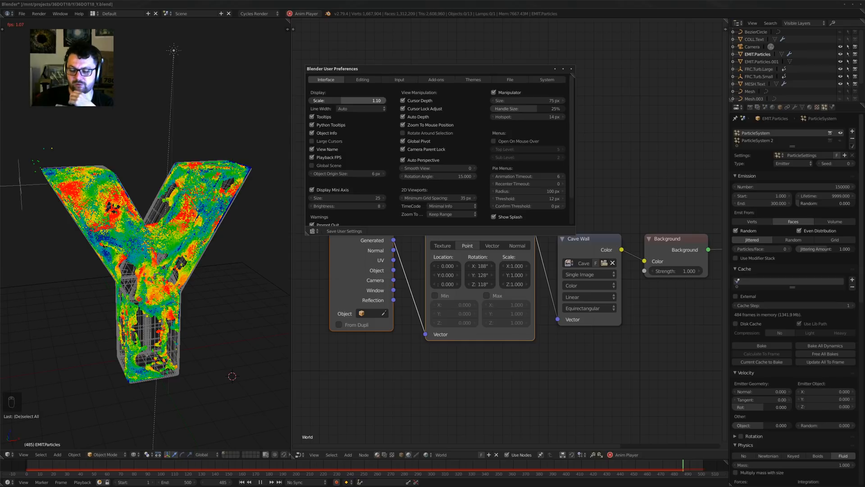
Raise the interface display scale to 1.2 and close the user preferences
click(357, 100)
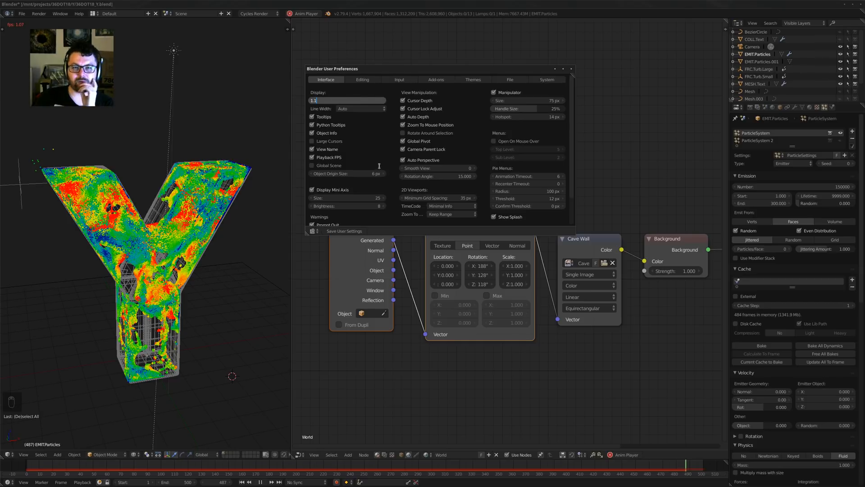
text(1.2)
key(Return)
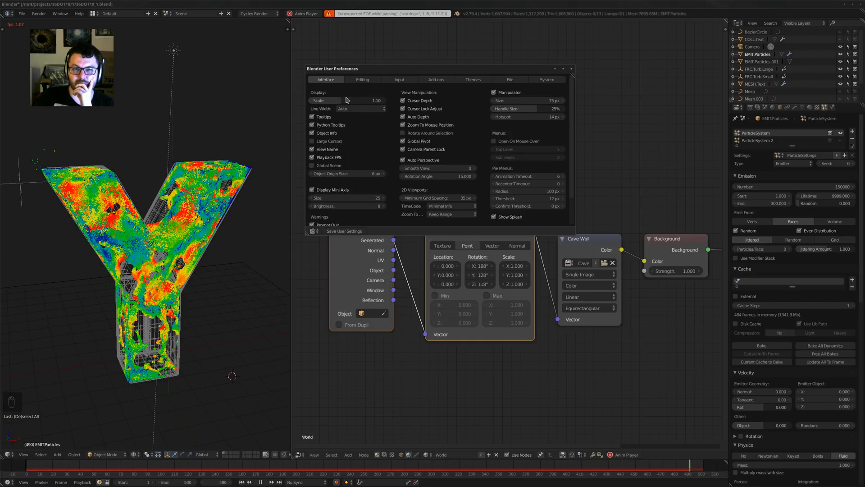
click(350, 101)
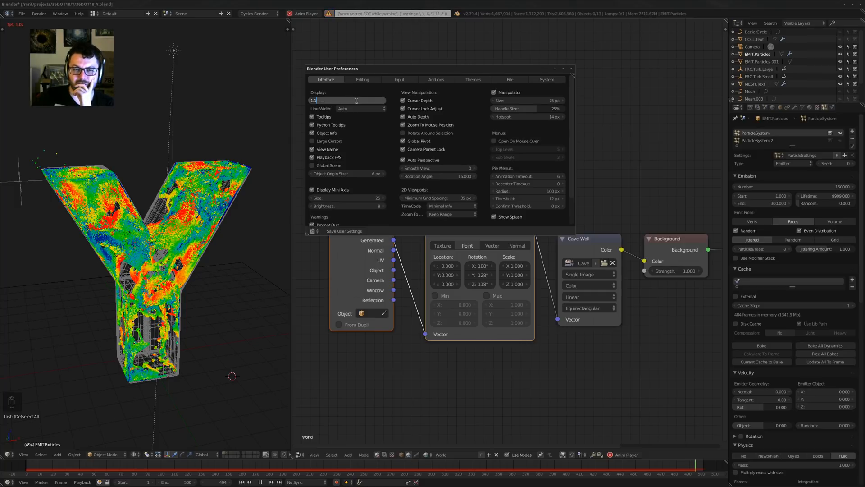
key(BackSpace)
text(2)
key(Return)
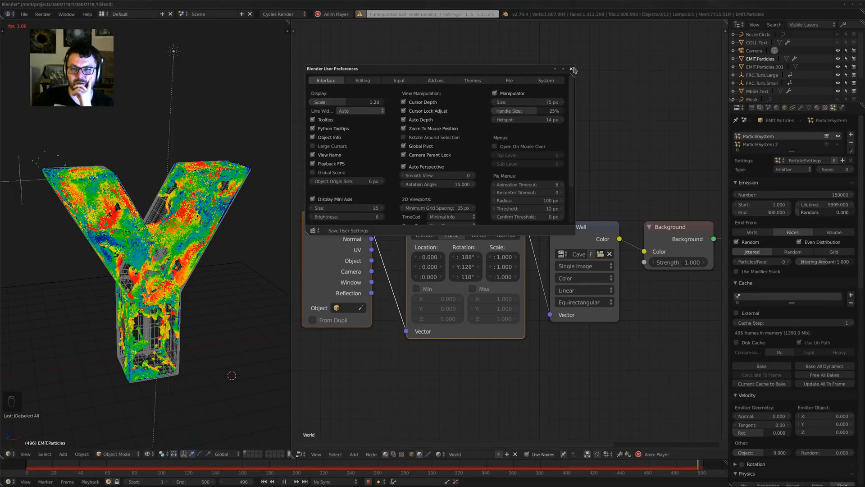
click(572, 70)
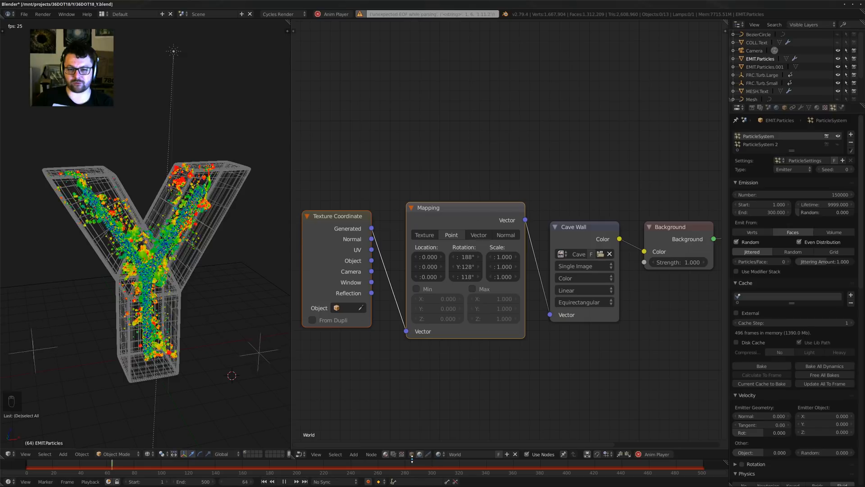
Enlarge the timeline slightly, and with playback stopped, bake the current cache of the EMIT.Particles particle system
drag(411, 459, 412, 450)
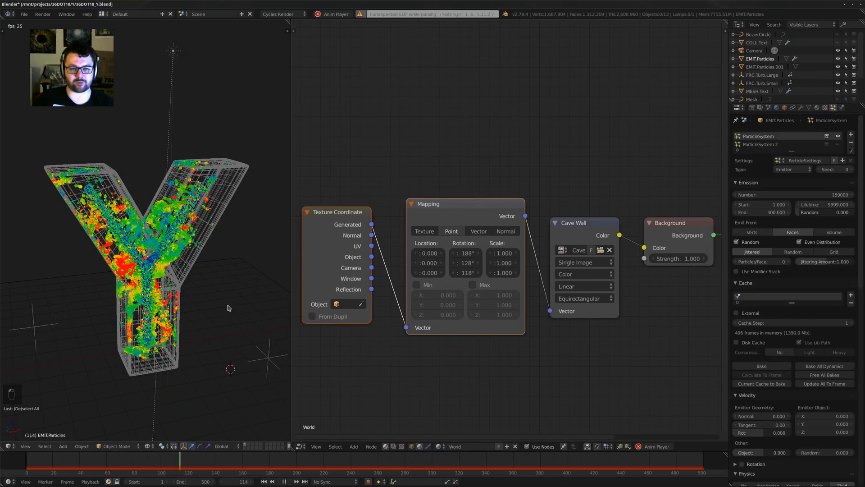
middle_drag(227, 311, 186, 301)
key(alt+a)
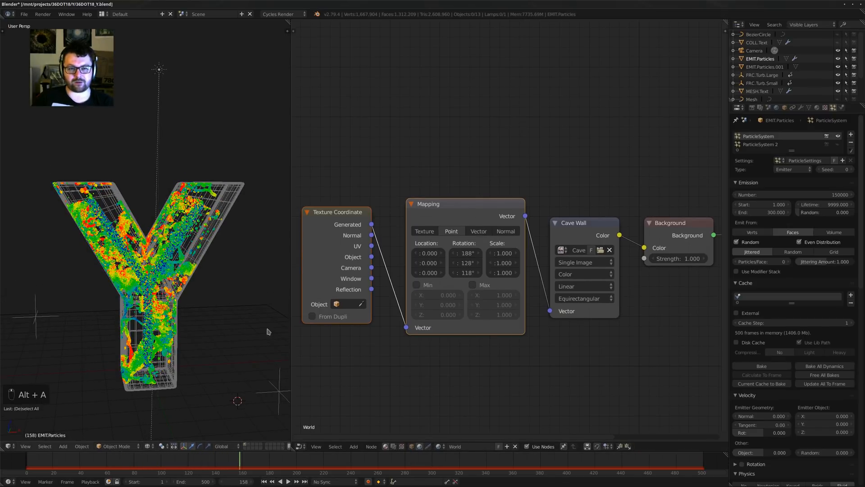
click(777, 384)
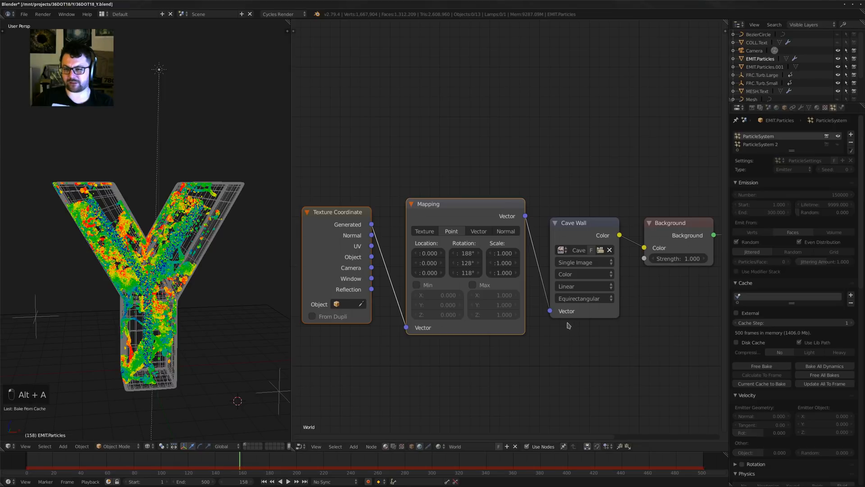
Scrub and play the baked simulation to frame 310, stop it there and view the letter through the camera
middle_drag(223, 317, 211, 318)
drag(264, 459, 396, 469)
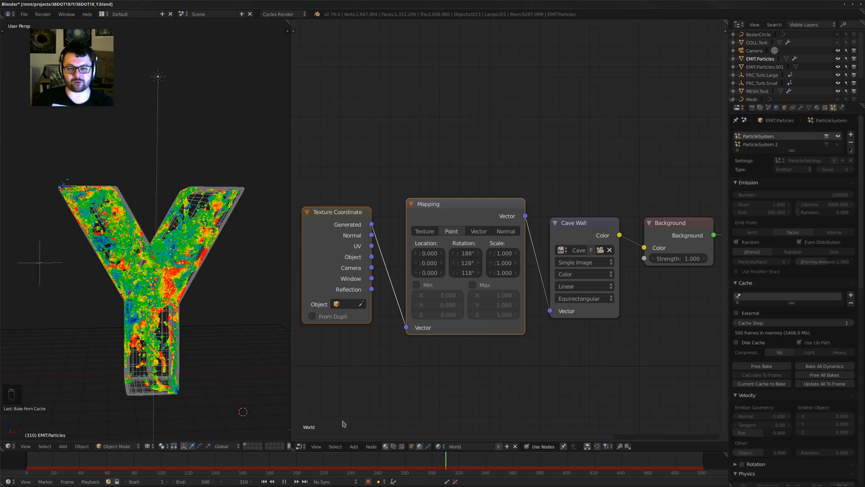
key(alt+a)
key(KP_0)
scroll(130, 275, down, 2)
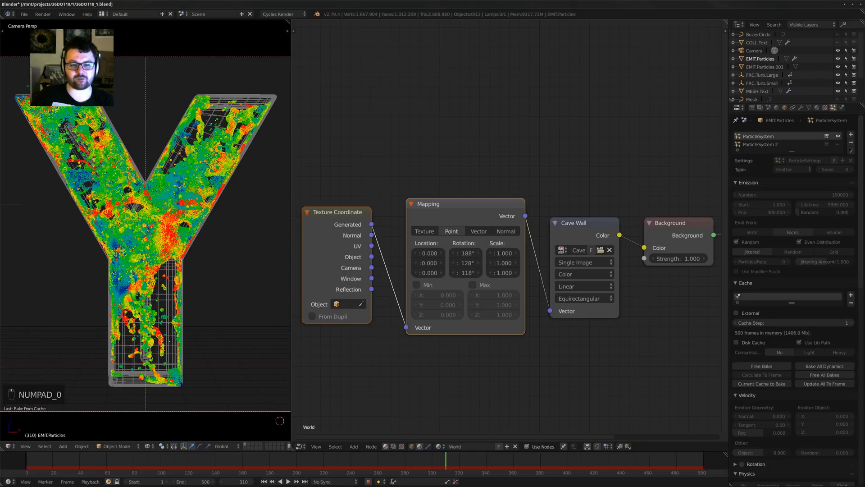
Check the camera view in rendered shading and return to the solid display
key(shift+z)
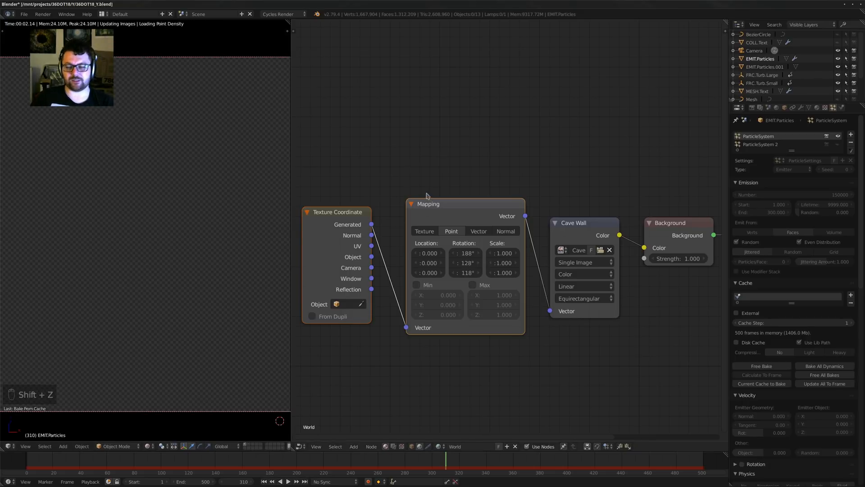
middle_drag(424, 193, 440, 199)
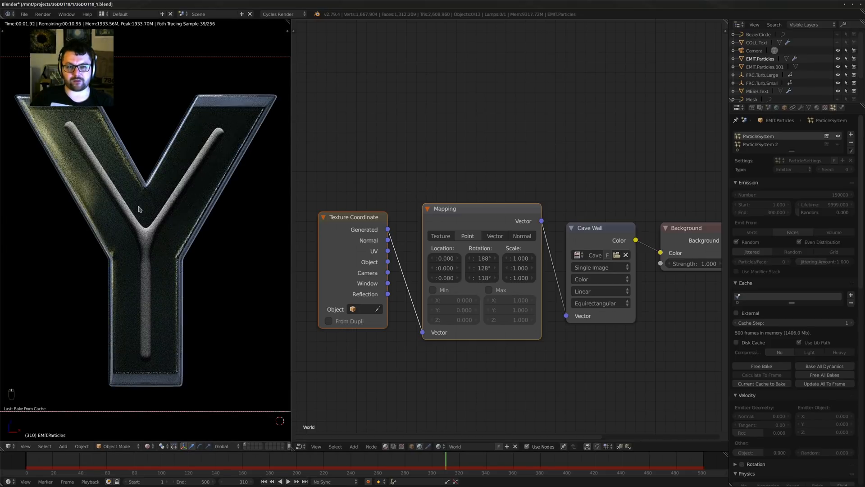
key(shift+z)
scroll(795, 78, down, 1)
scroll(796, 78, up, 2)
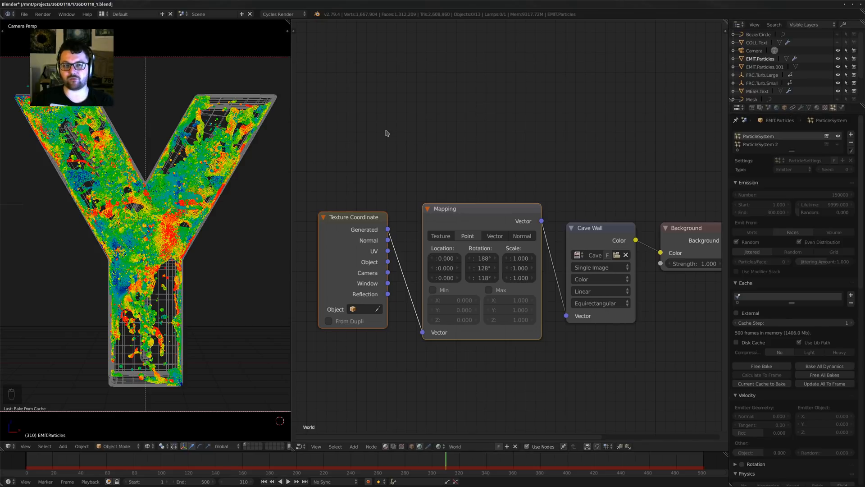
Enable the Roundcube's particle instance modifier in the viewport and preview the camera view in rendered shading with nothing selected
click(800, 108)
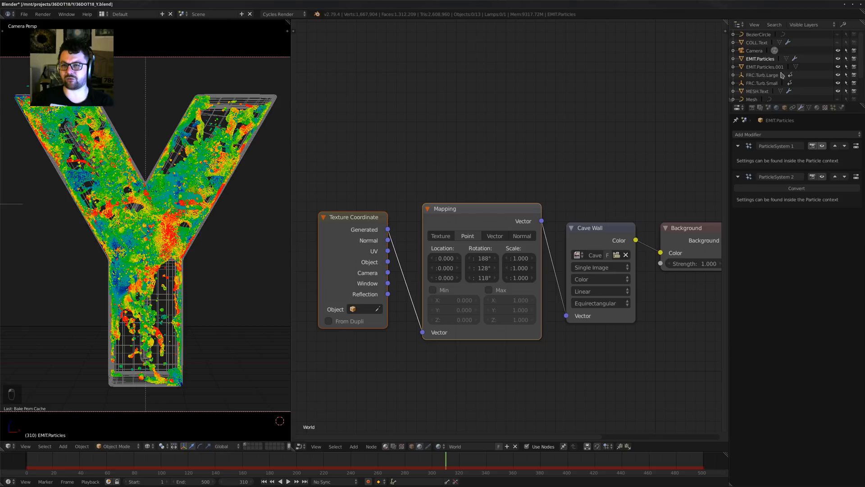
scroll(787, 75, down, 3)
scroll(787, 74, down, 1)
click(768, 89)
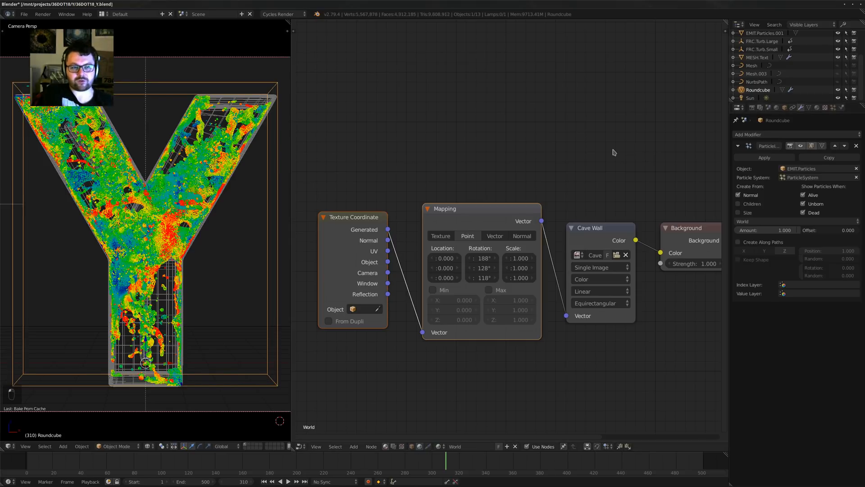
key(a)
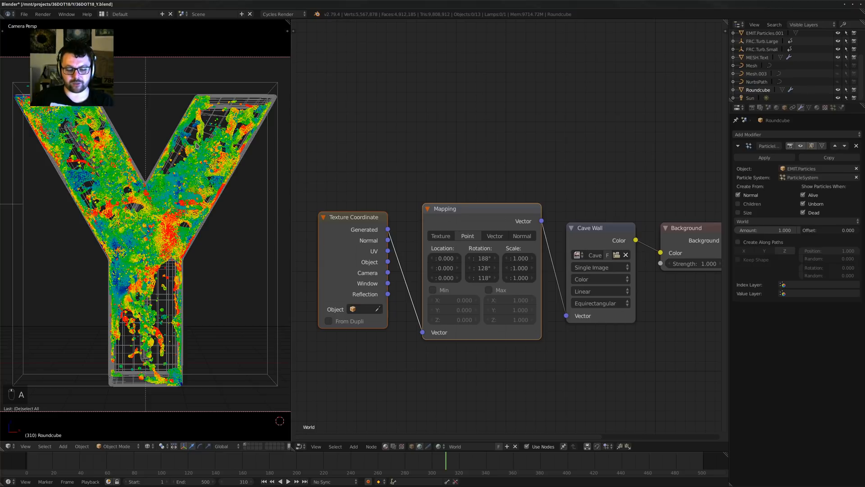
key(shift+z)
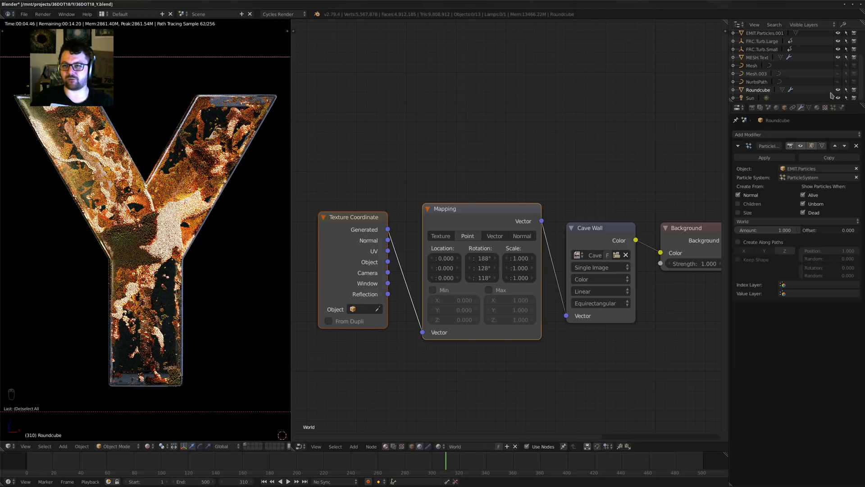
Turn off rendering of the emitter mesh in the EMIT.Particles particle render settings and leave the rendered preview
scroll(816, 80, up, 3)
scroll(816, 81, up, 1)
click(760, 59)
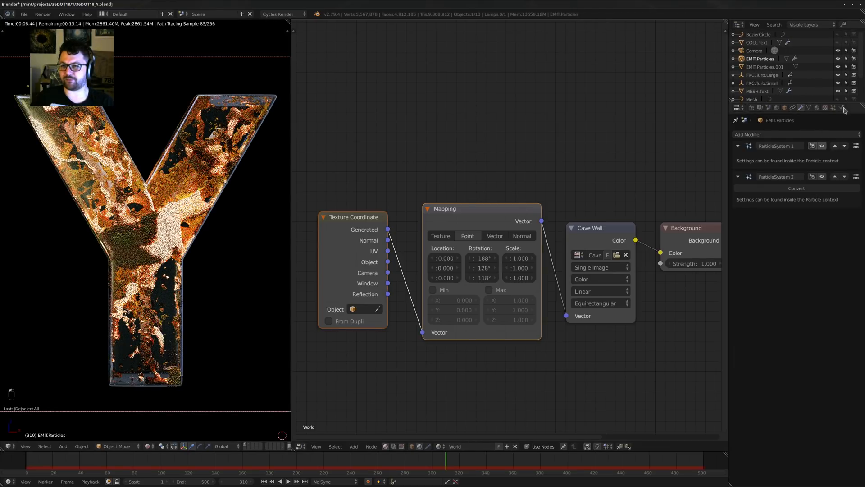
click(833, 108)
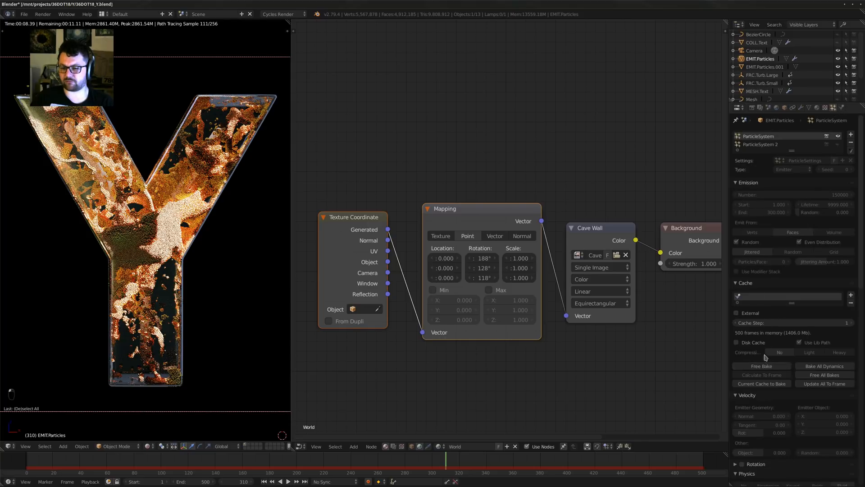
scroll(752, 371, down, 3)
scroll(751, 371, down, 10)
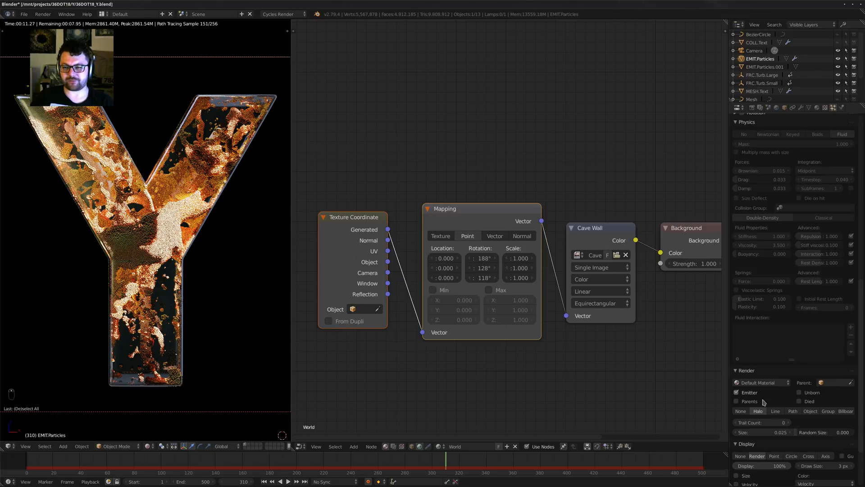
click(737, 393)
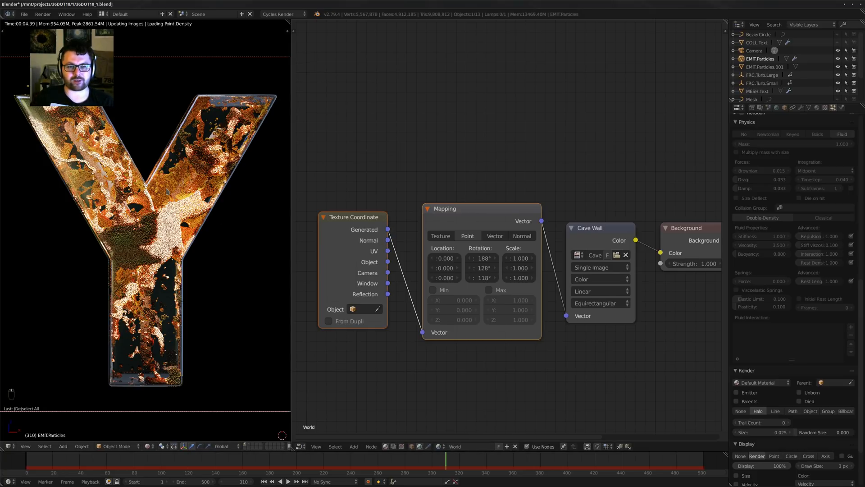
key(shift+z)
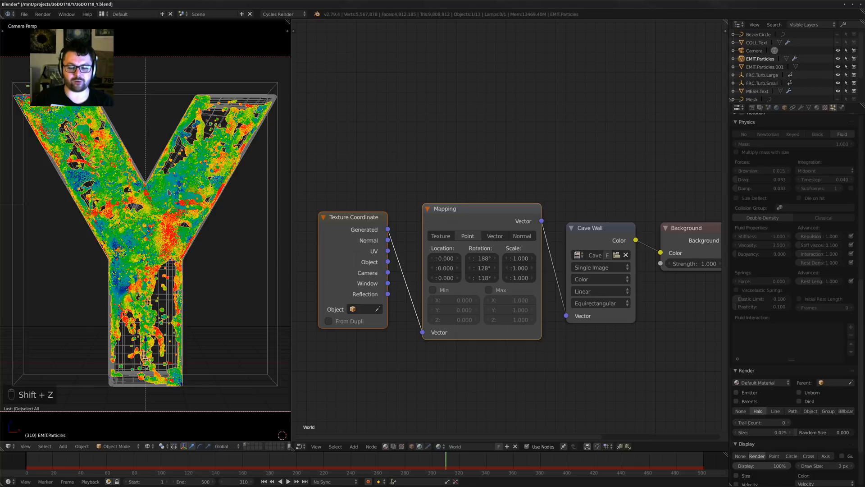
Save over 36DOT18_Y.blend with nothing selected, and render frame 310 to review the still image
key(a)
key(ctrl+s)
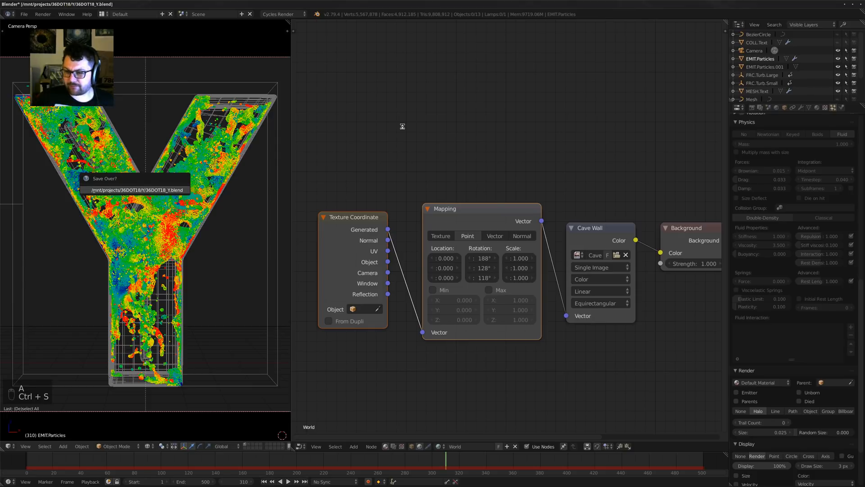
key(F12)
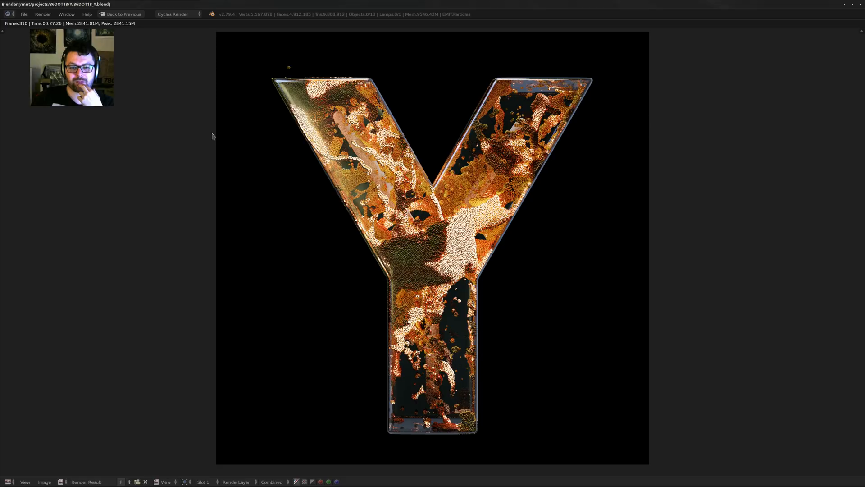
click(127, 14)
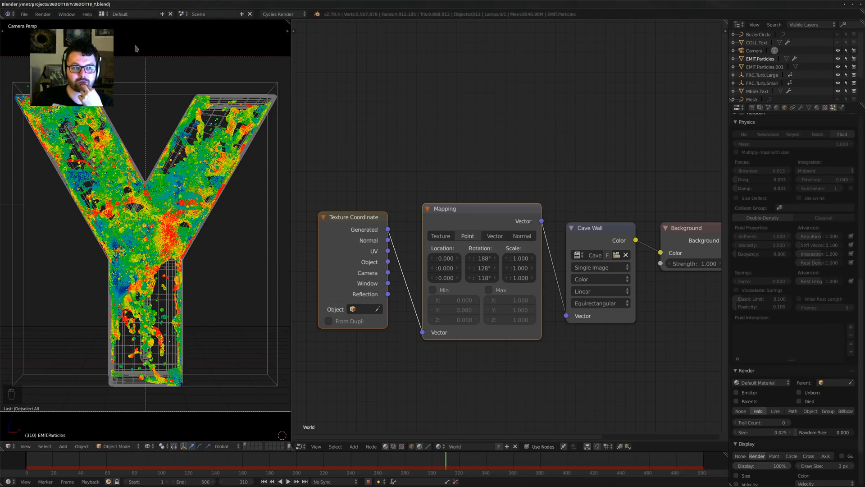
key(F11)
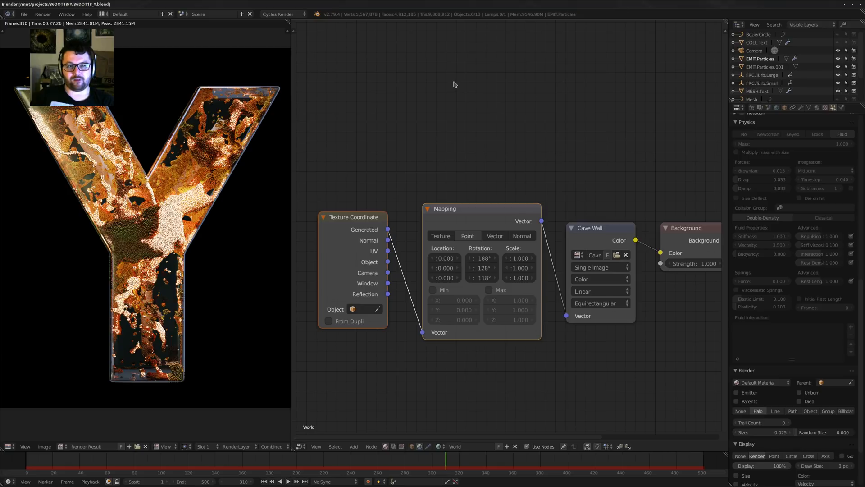
scroll(458, 92, down, 4)
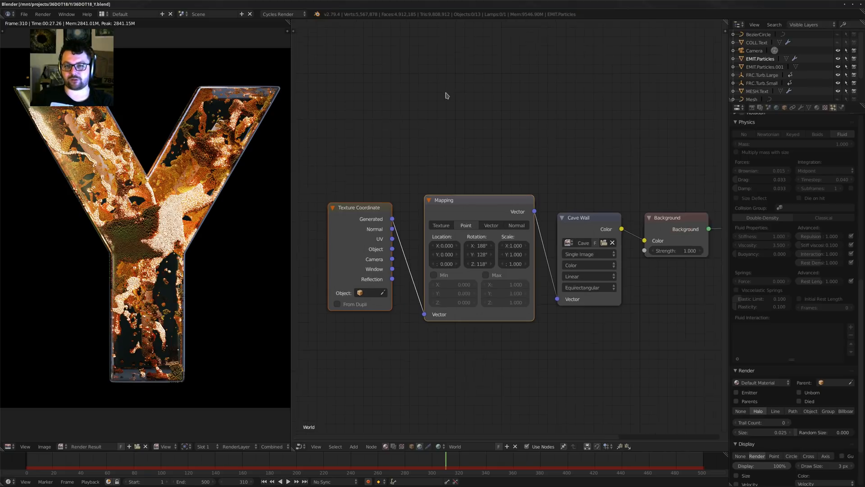
Tidy the world node layout by repositioning the Texture Coordinate, Mapping, Cave Wall and Background nodes
scroll(513, 135, up, 2)
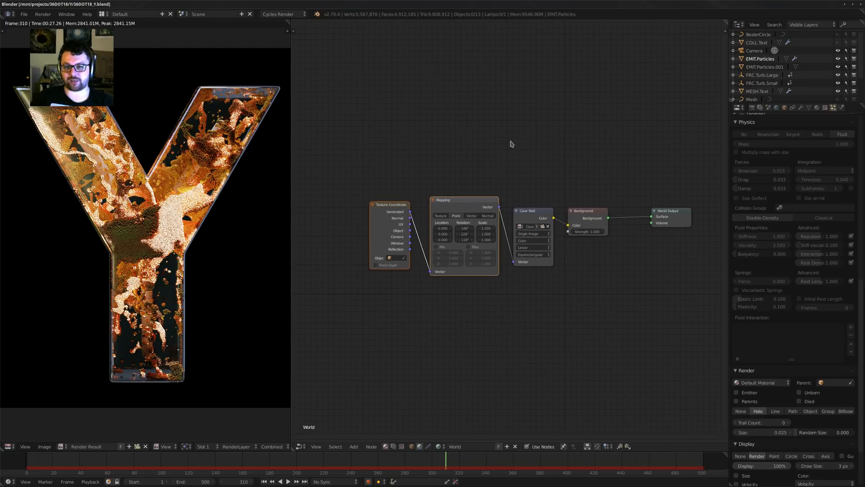
drag(338, 251, 303, 270)
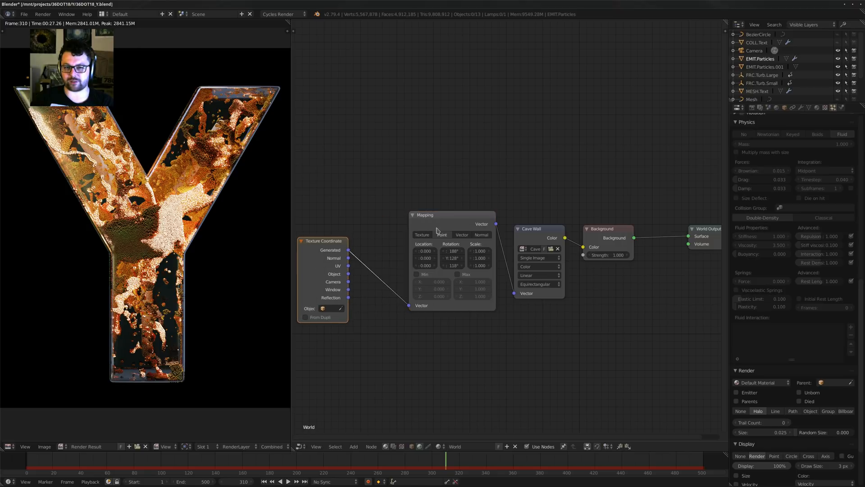
drag(475, 224, 451, 226)
drag(534, 241, 515, 244)
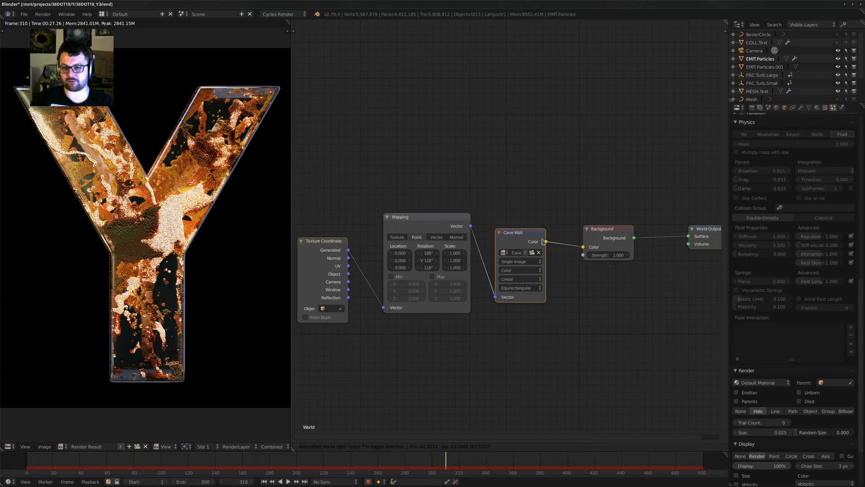
drag(611, 238, 599, 235)
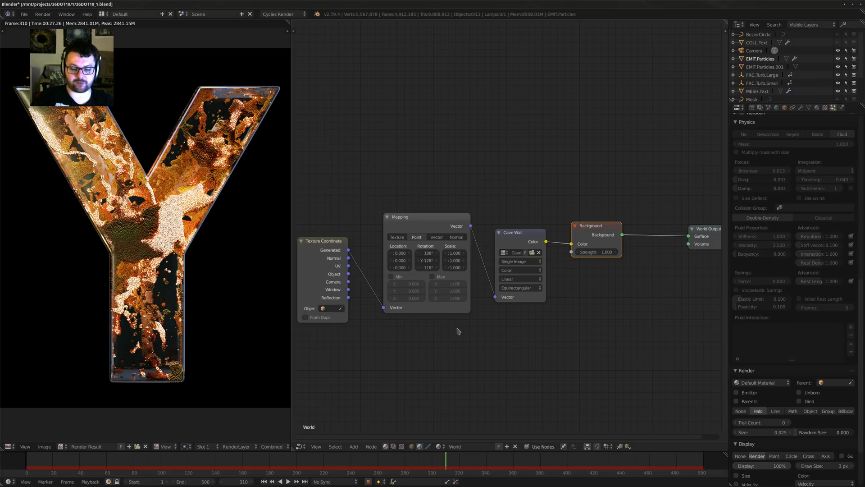
Switch the node editor to the compositing tree and enable its nodes
click(394, 446)
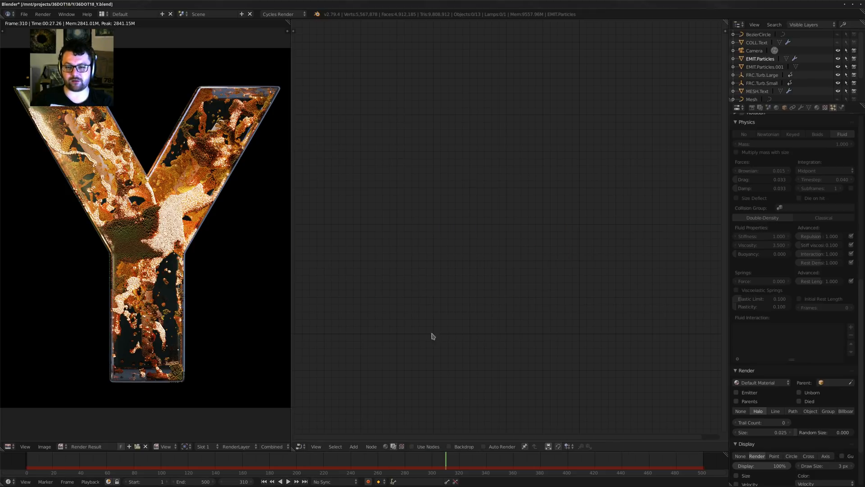
click(427, 446)
middle_drag(576, 314, 475, 330)
scroll(475, 331, down, 5)
scroll(421, 340, up, 6)
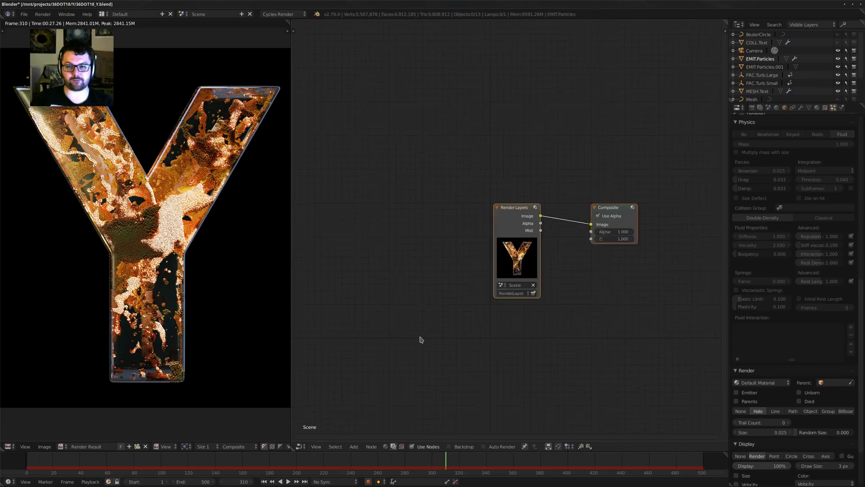
Move the Render Layers node far away from the Composite node to make room for effect nodes
drag(531, 204, 320, 222)
middle_drag(429, 291, 506, 321)
scroll(502, 317, up, 2)
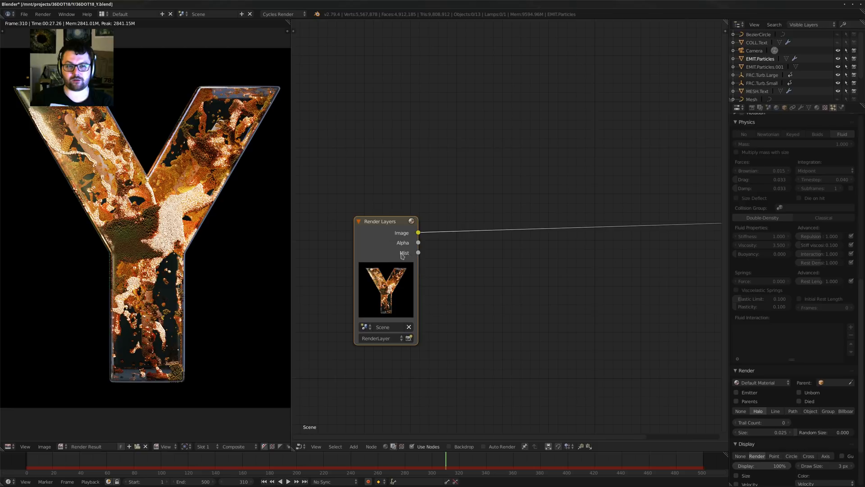
drag(398, 254, 344, 235)
middle_drag(433, 287, 561, 305)
scroll(561, 305, down, 4)
drag(481, 256, 363, 270)
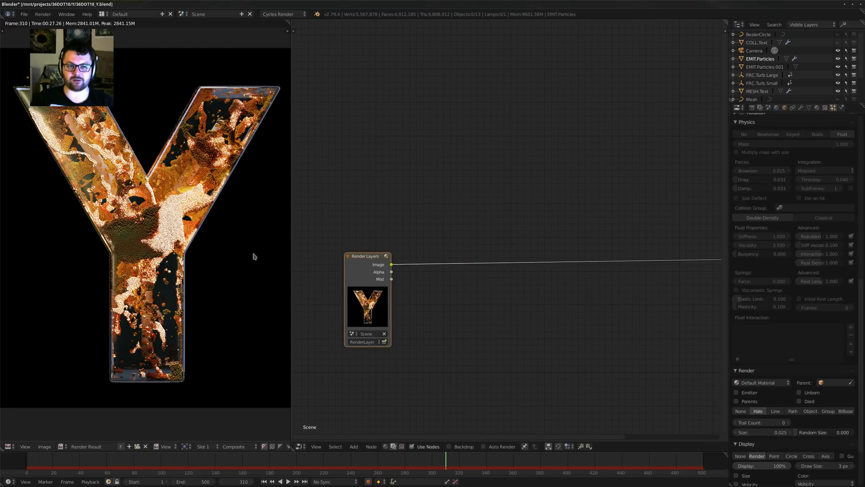
middle_drag(409, 301, 389, 294)
drag(335, 255, 317, 245)
Add a Glare filter node beside Render Layers and connect the rendered image to its input
key(shift+a)
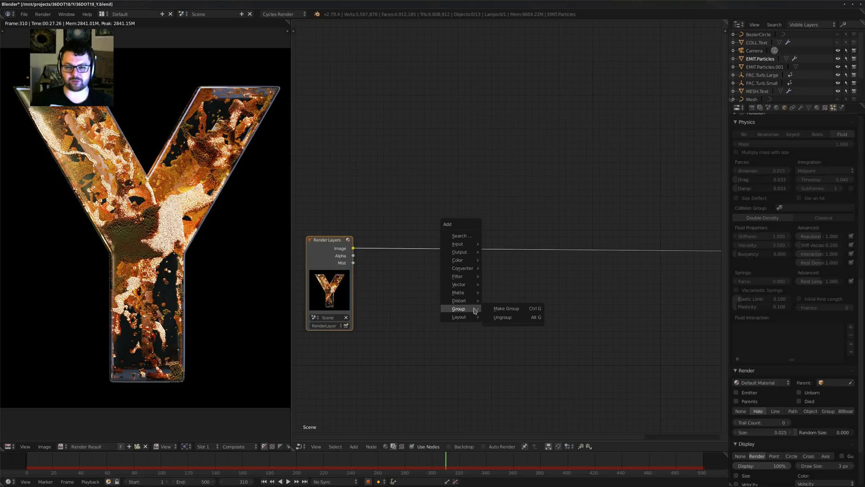
mouse_move(458, 261)
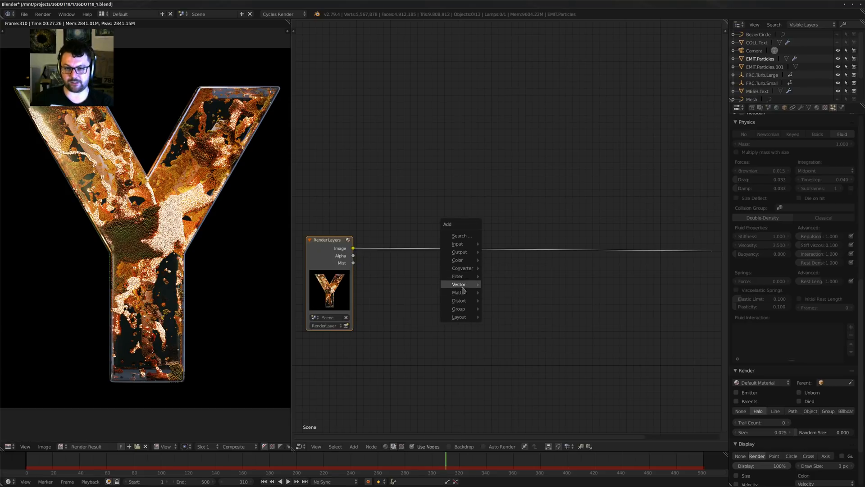
mouse_move(464, 277)
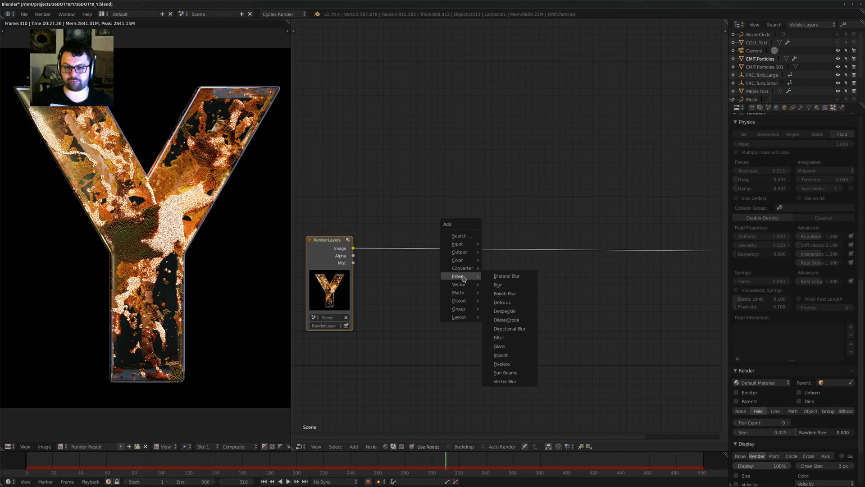
click(499, 346)
click(383, 288)
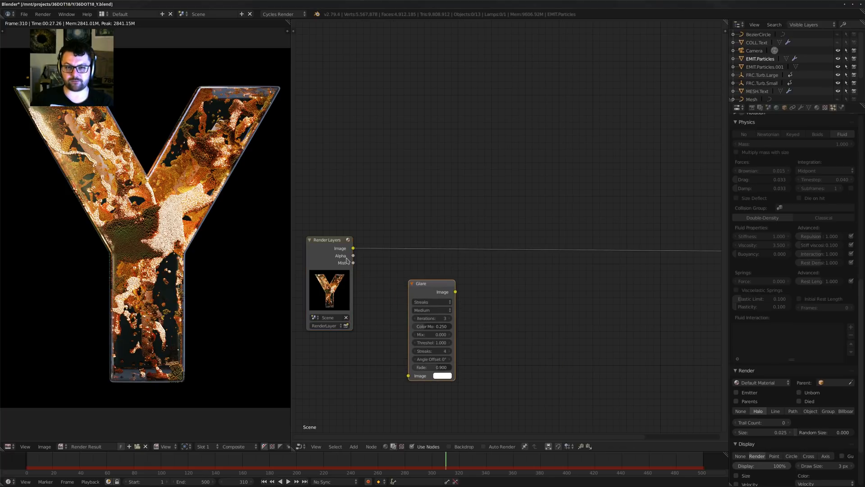
drag(353, 249, 408, 376)
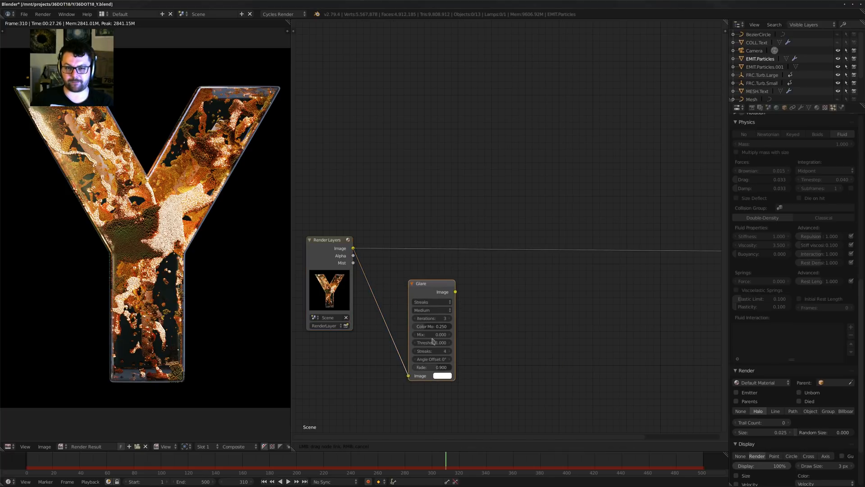
Set the Glare node to Fog Glow with a Mix of 1
click(432, 302)
click(430, 284)
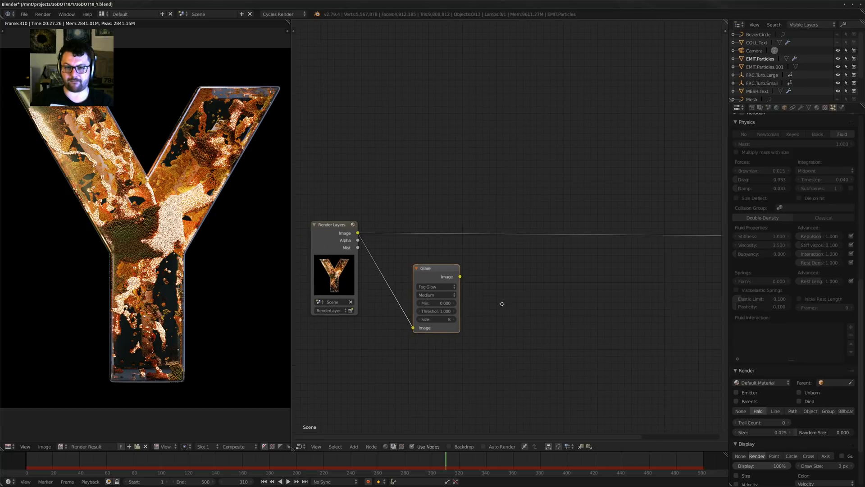
scroll(435, 304, up, 2)
click(408, 290)
text(1)
key(Return)
Connect the Glare node's output to the Composite node's image input to show only the glow
middle_drag(408, 289, 434, 293)
scroll(435, 293, down, 2)
drag(377, 294, 659, 257)
middle_drag(440, 317, 479, 293)
scroll(479, 270, up, 2)
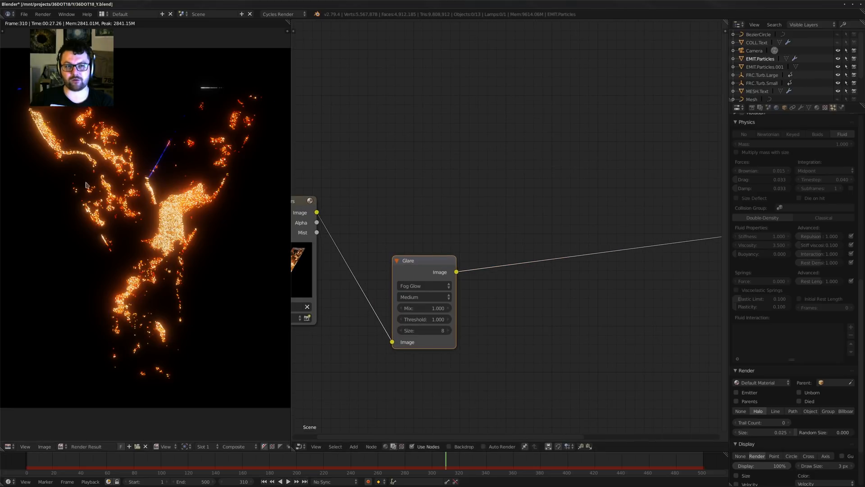
Insert a color Mix node after Glare, with the Render Layers image in its first input and the glow in its second
middle_drag(479, 242, 427, 222)
scroll(427, 222, down, 1)
key(shift+a)
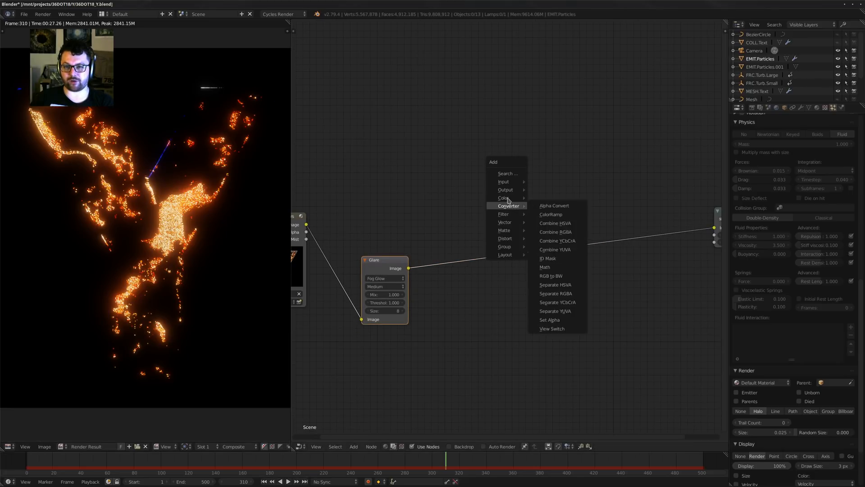
mouse_move(512, 199)
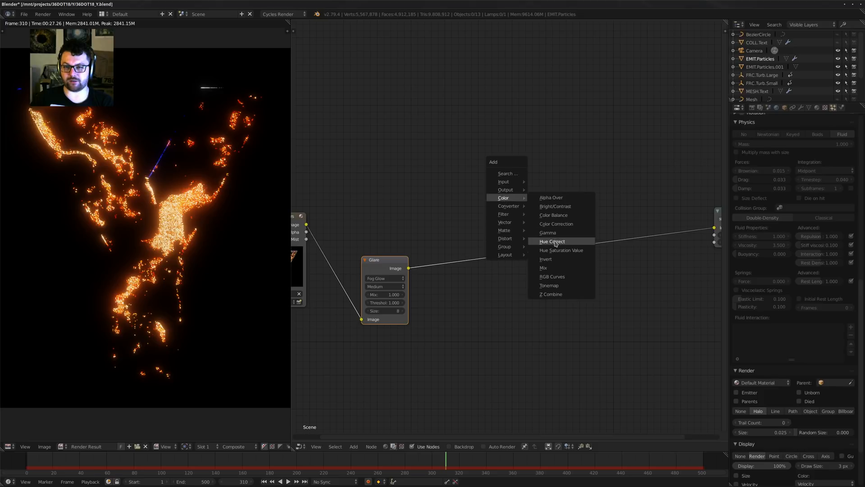
click(544, 268)
click(514, 233)
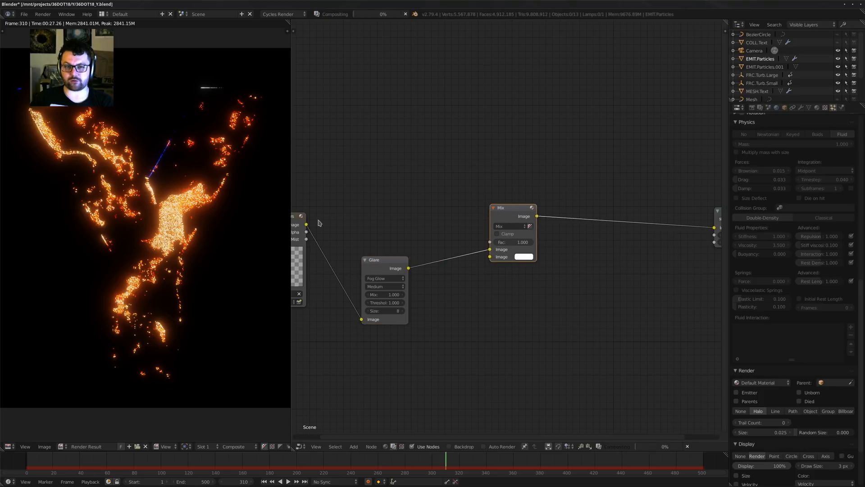
drag(306, 224, 490, 249)
Change the Mix node's blend type to Add so the glow is laid over the render
click(509, 225)
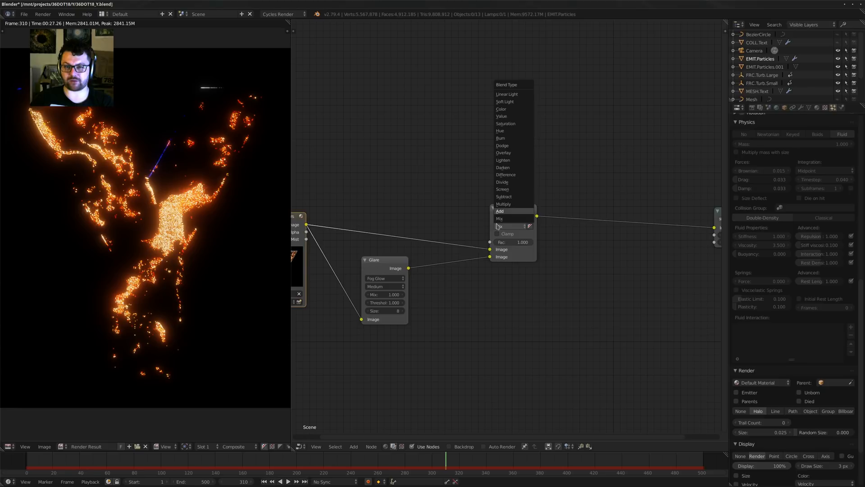
click(509, 217)
mouse_move(436, 309)
middle_down()
mouse_move(474, 265)
mouse_move(451, 305)
middle_up()
scroll(450, 305, up, 3)
mouse_move(551, 226)
mouse_down()
mouse_move(540, 226)
mouse_move(561, 226)
mouse_up()
scroll(473, 272, up, 2)
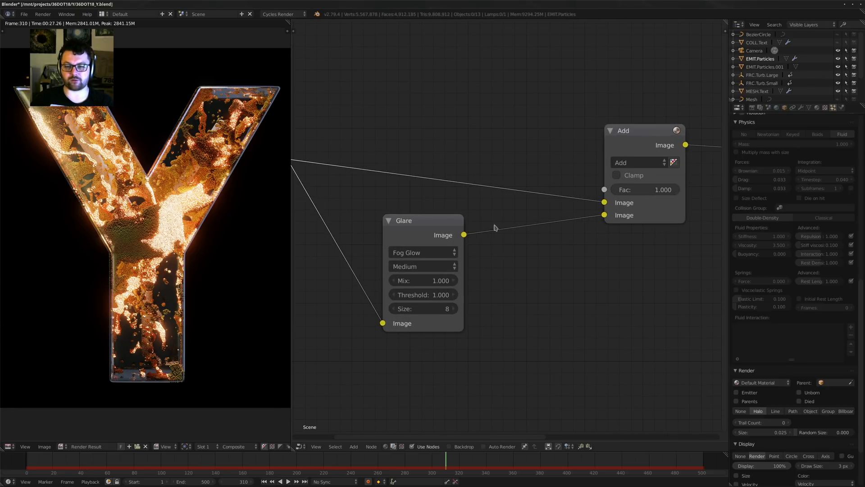
scroll(530, 229, up, 1)
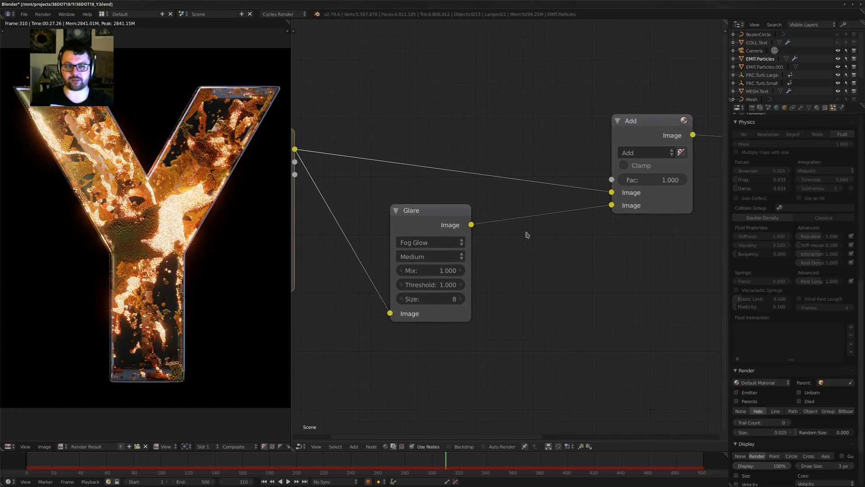
Set the Glare size to 9 and lower the Add node's factor to 0.405
click(457, 304)
scroll(483, 275, down, 1)
middle_drag(560, 264, 502, 307)
drag(636, 225, 614, 227)
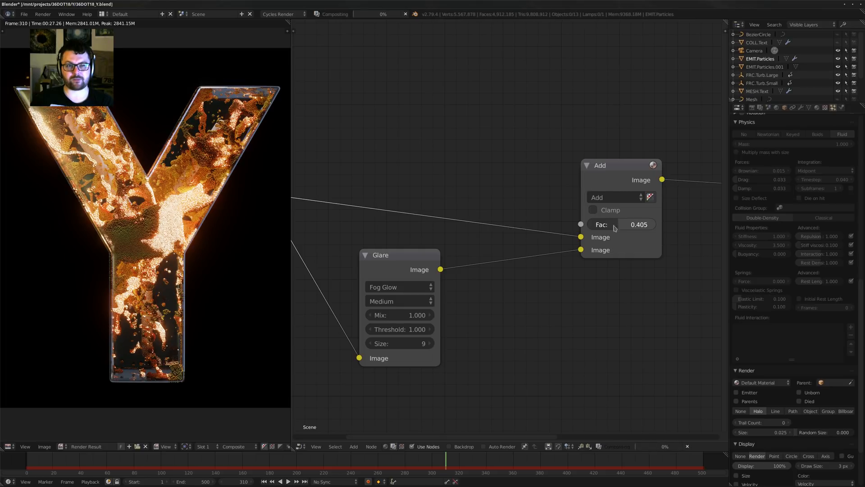
Insert an RGB Curves node on the link between the Add node and the Composite output
scroll(571, 250, down, 2)
middle_drag(571, 250, 379, 282)
key(shift+a)
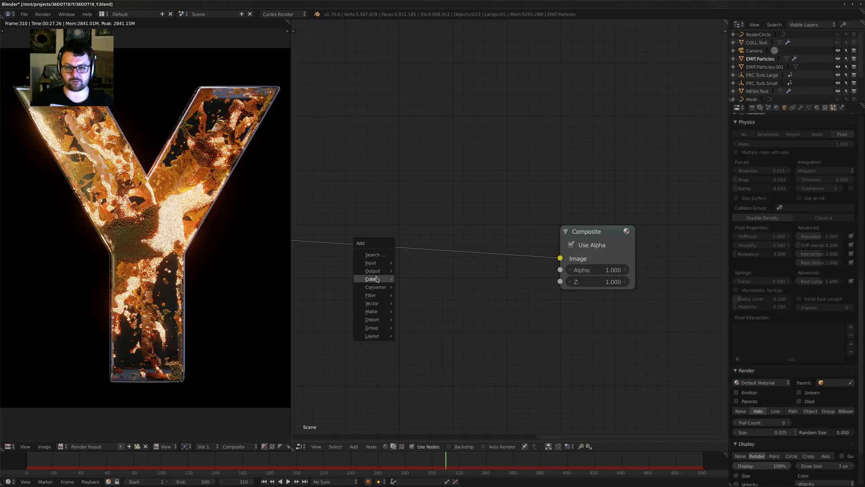
mouse_move(370, 279)
click(416, 358)
click(373, 321)
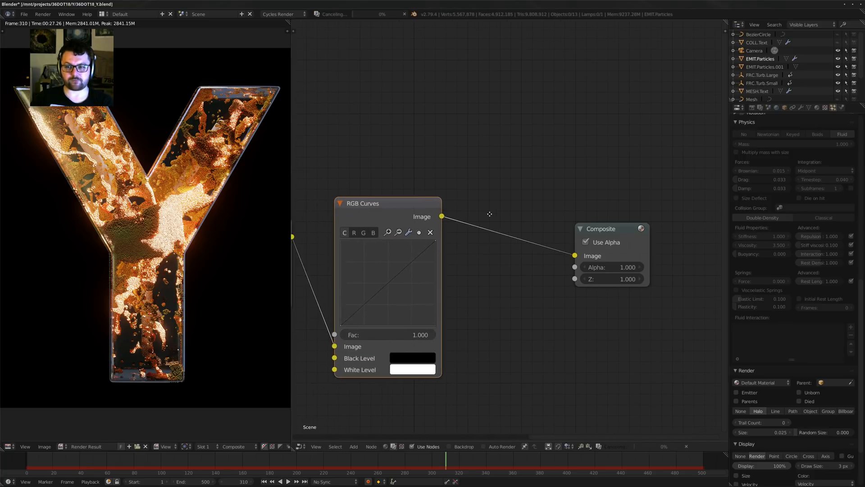
middle_drag(373, 321, 409, 300)
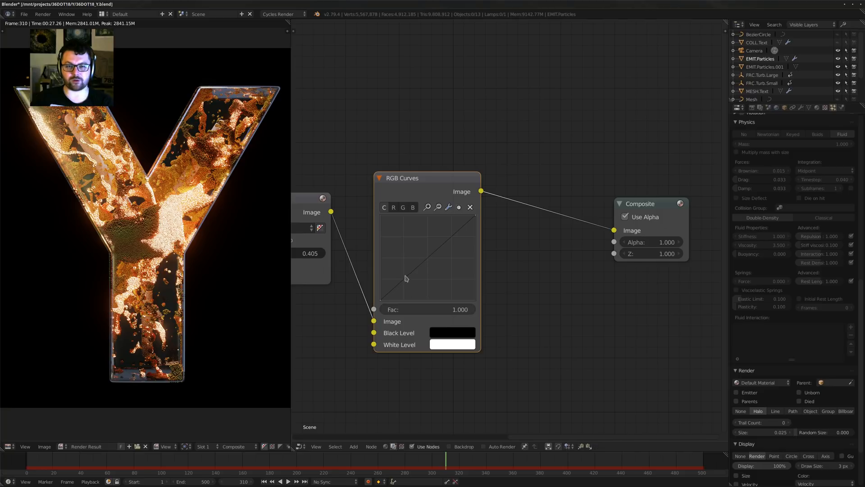
Raise the combined RGB curve with a point at about X 0.43, Y 0.54, and adjust a midtone point on the red curve
click(421, 254)
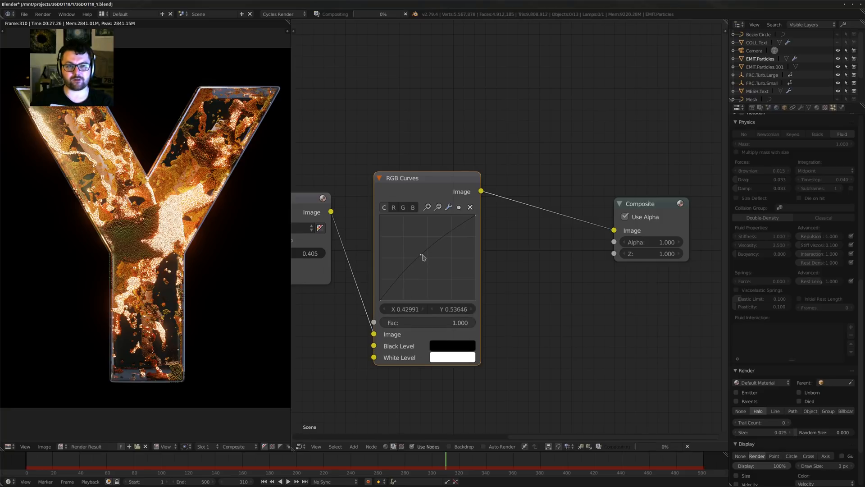
click(393, 207)
click(430, 261)
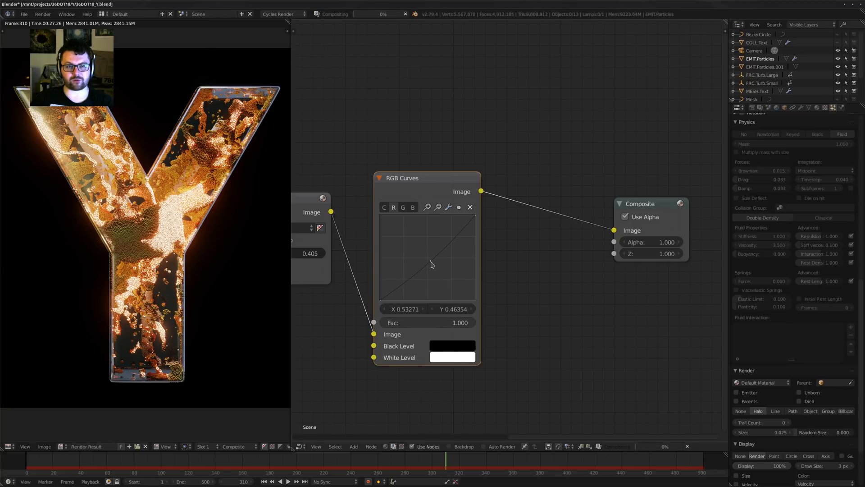
drag(431, 264, 423, 255)
Raise the midtones of the green curve to about X 0.453, Y 0.516 and of the blue curve to about X 0.435, Y 0.552
click(403, 206)
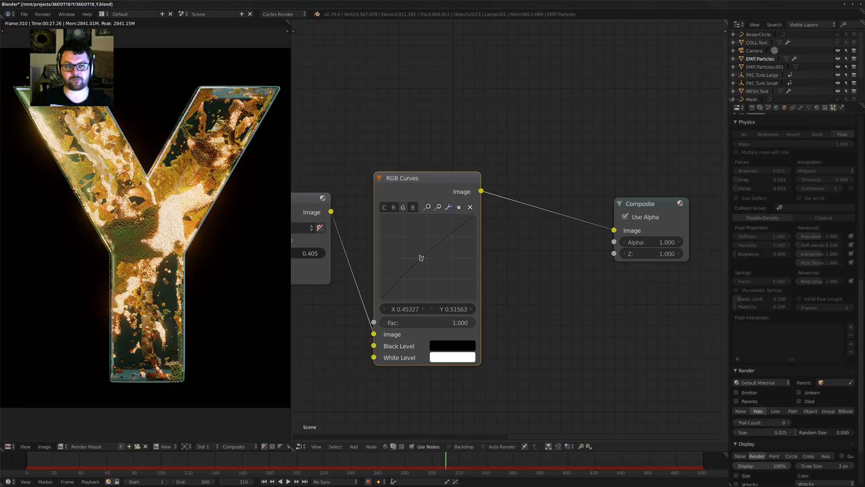
click(448, 292)
drag(428, 261, 421, 255)
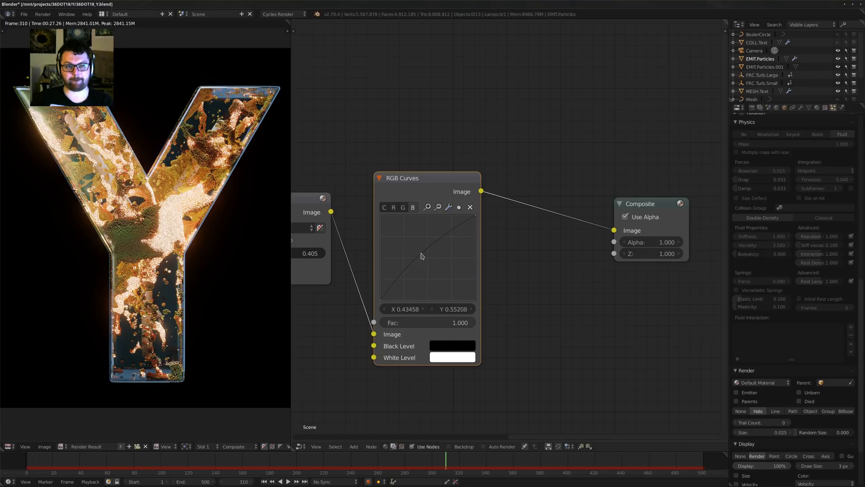
Examine the color-graded Y render up close, checking the glow and the particle detail
scroll(536, 272, down, 3)
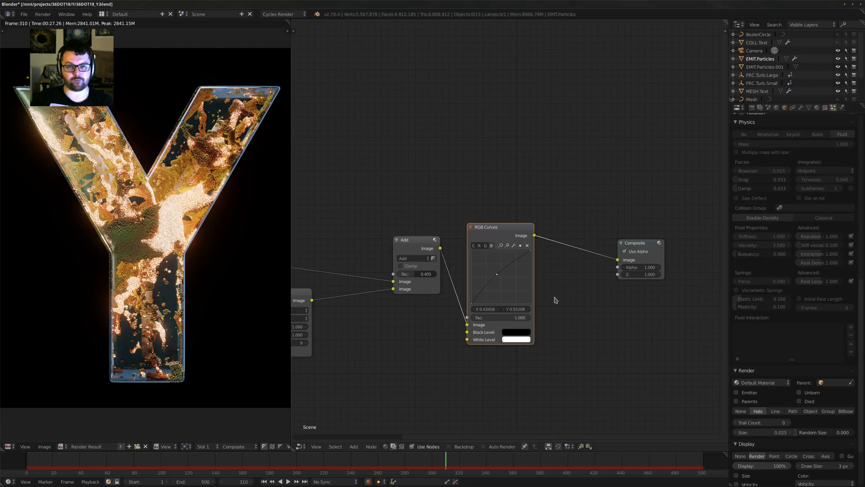
scroll(203, 209, up, 4)
scroll(202, 207, down, 2)
middle_drag(202, 207, 143, 273)
scroll(184, 276, down, 3)
scroll(142, 250, up, 1)
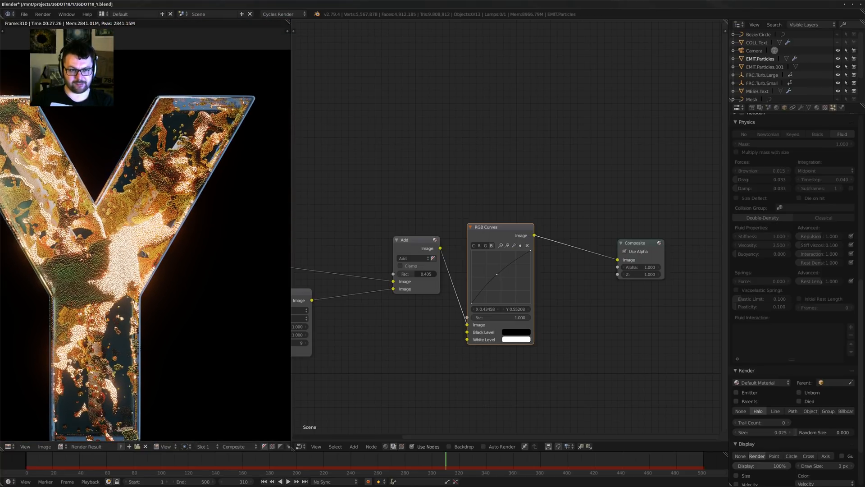
middle_drag(231, 226, 260, 195)
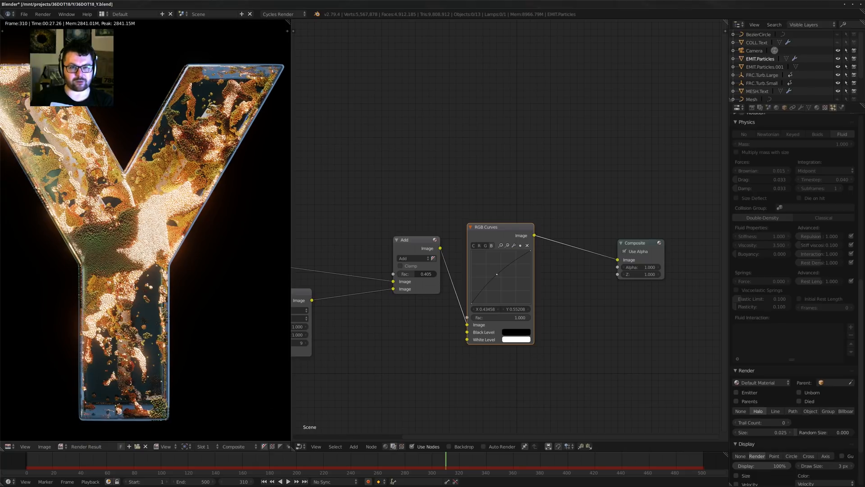
middle_drag(174, 147, 188, 148)
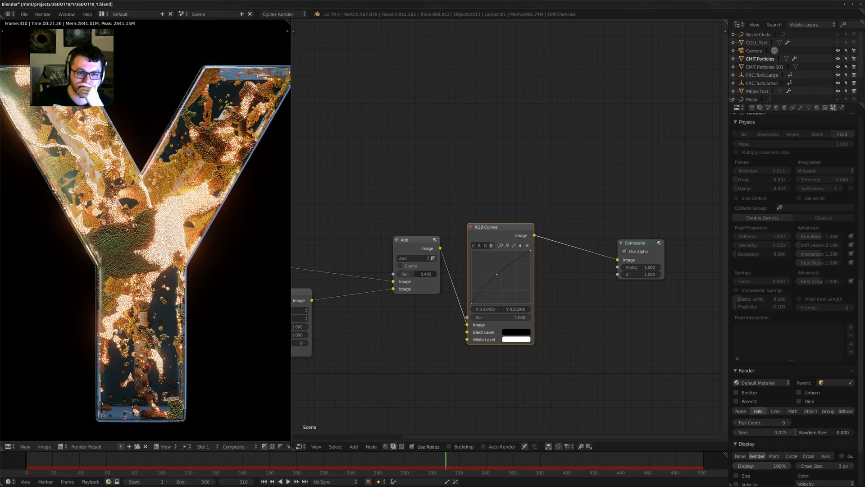
Move the RGB Curves node slightly toward the Composite node and look over the full compositing tree
middle_drag(487, 266, 402, 269)
drag(403, 238, 423, 236)
middle_drag(380, 208, 508, 194)
scroll(505, 198, down, 2)
middle_drag(399, 216, 551, 224)
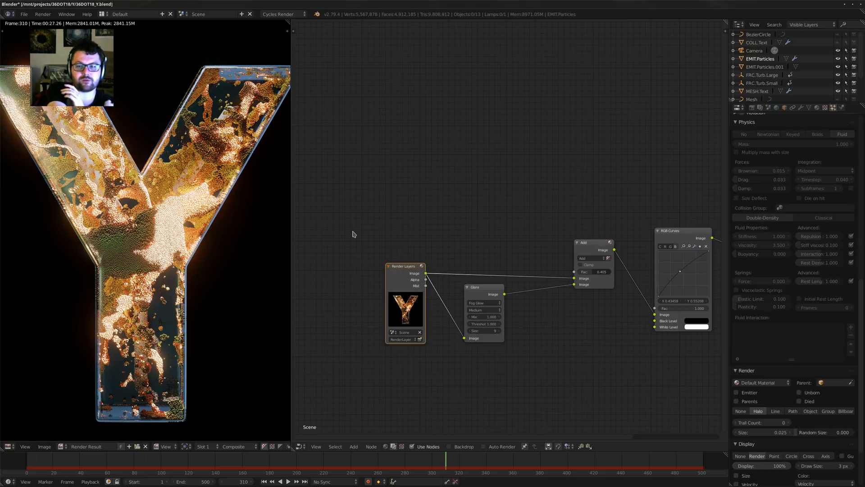
middle_drag(354, 229, 276, 218)
scroll(401, 258, down, 1)
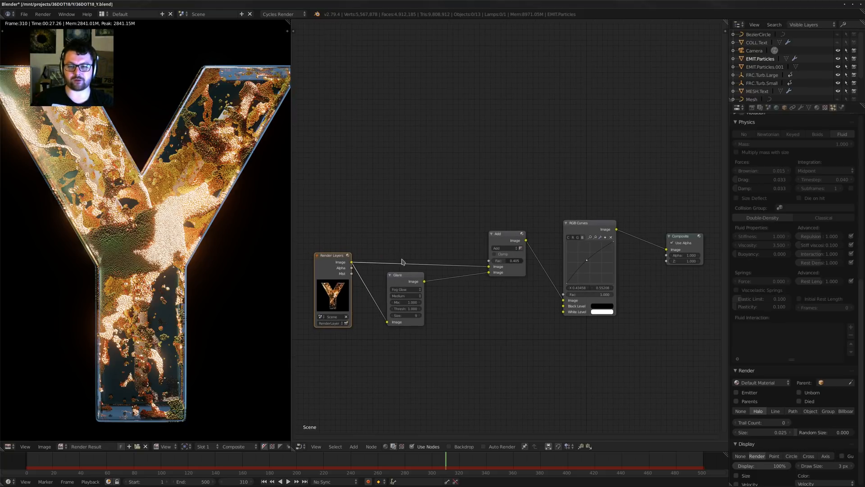
scroll(237, 274, down, 1)
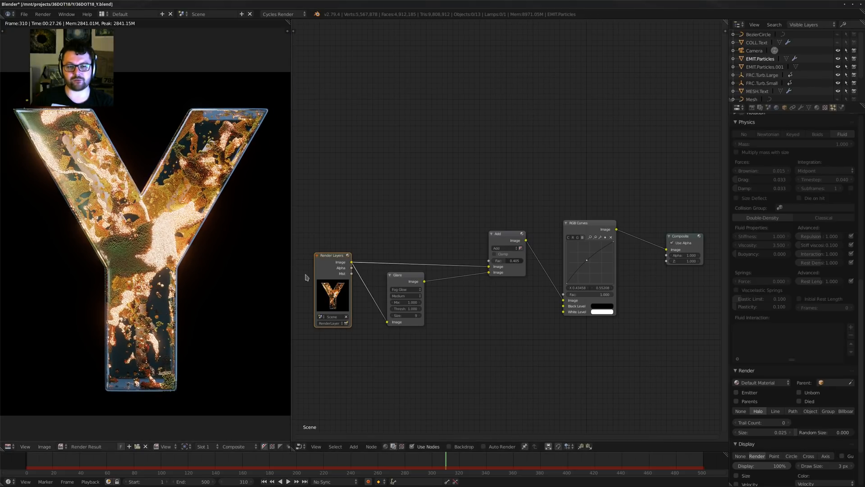
middle_drag(306, 276, 391, 278)
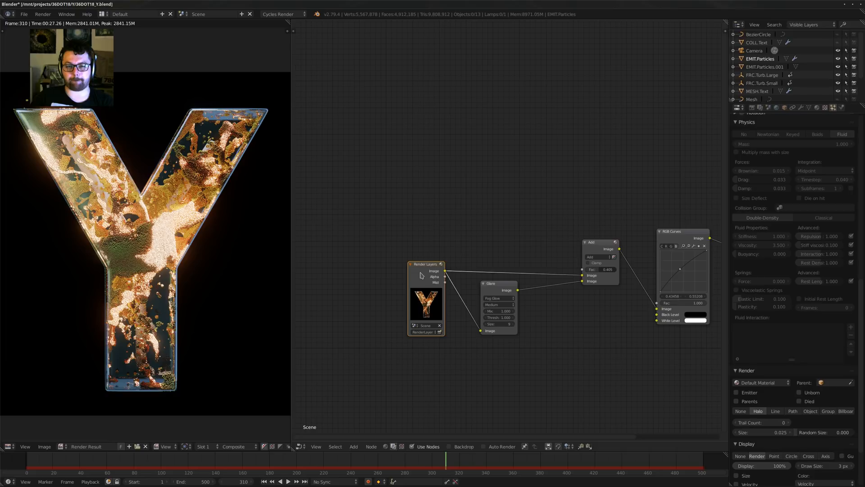